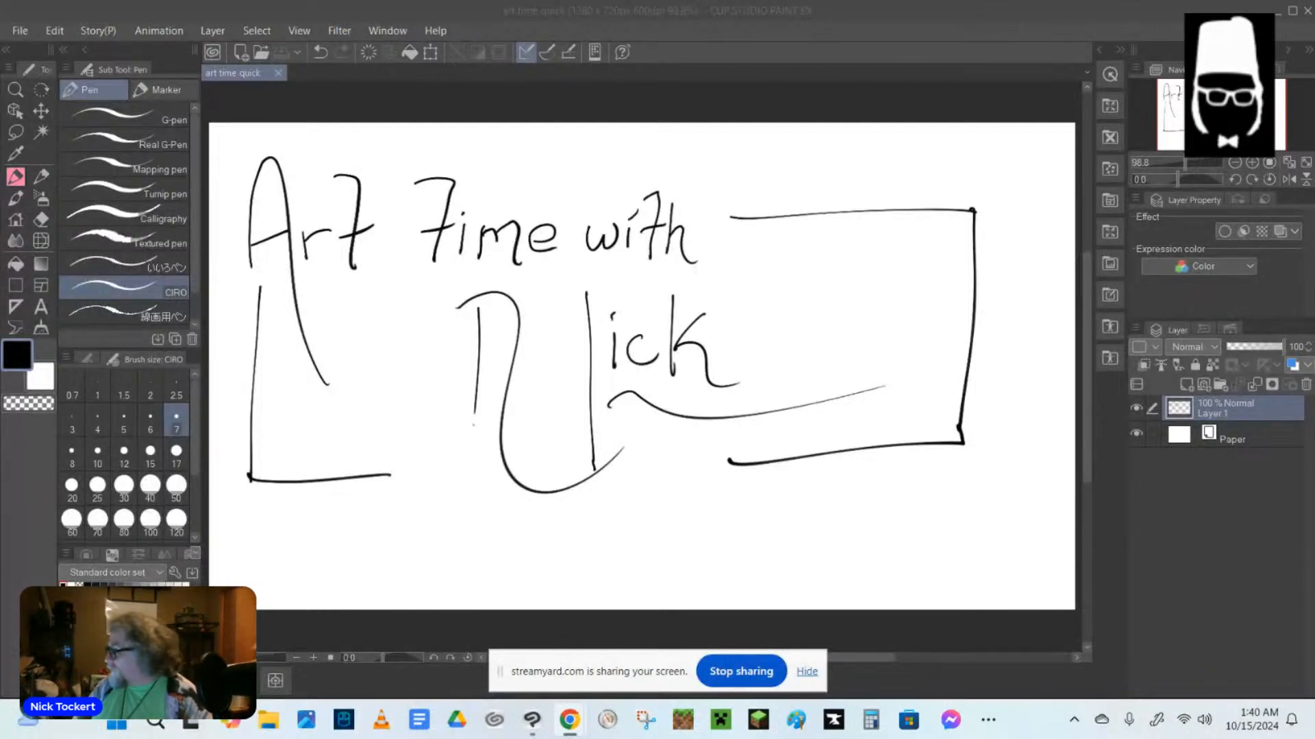
Close the open canvas and create a new illustration from the "kindle create default" preset, 800 x 1280 px at 600 dpi.
key(ctrl+w)
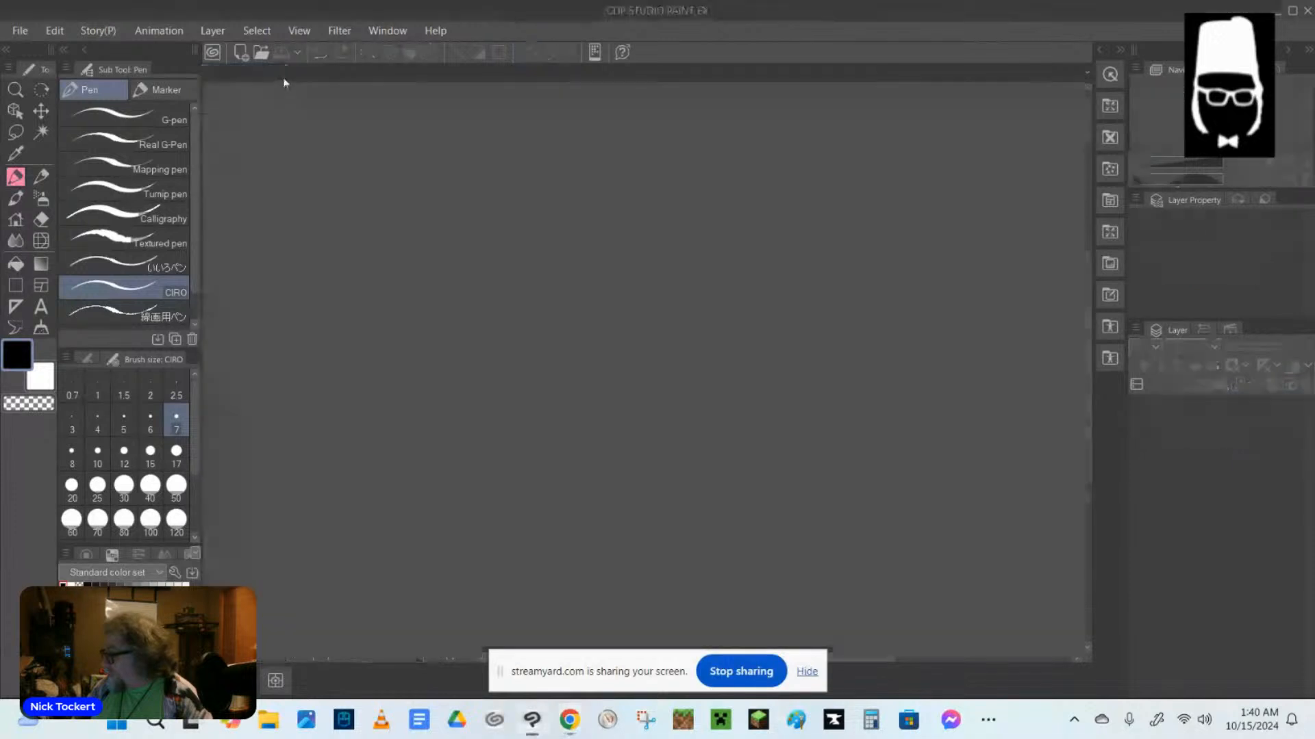
click(20, 30)
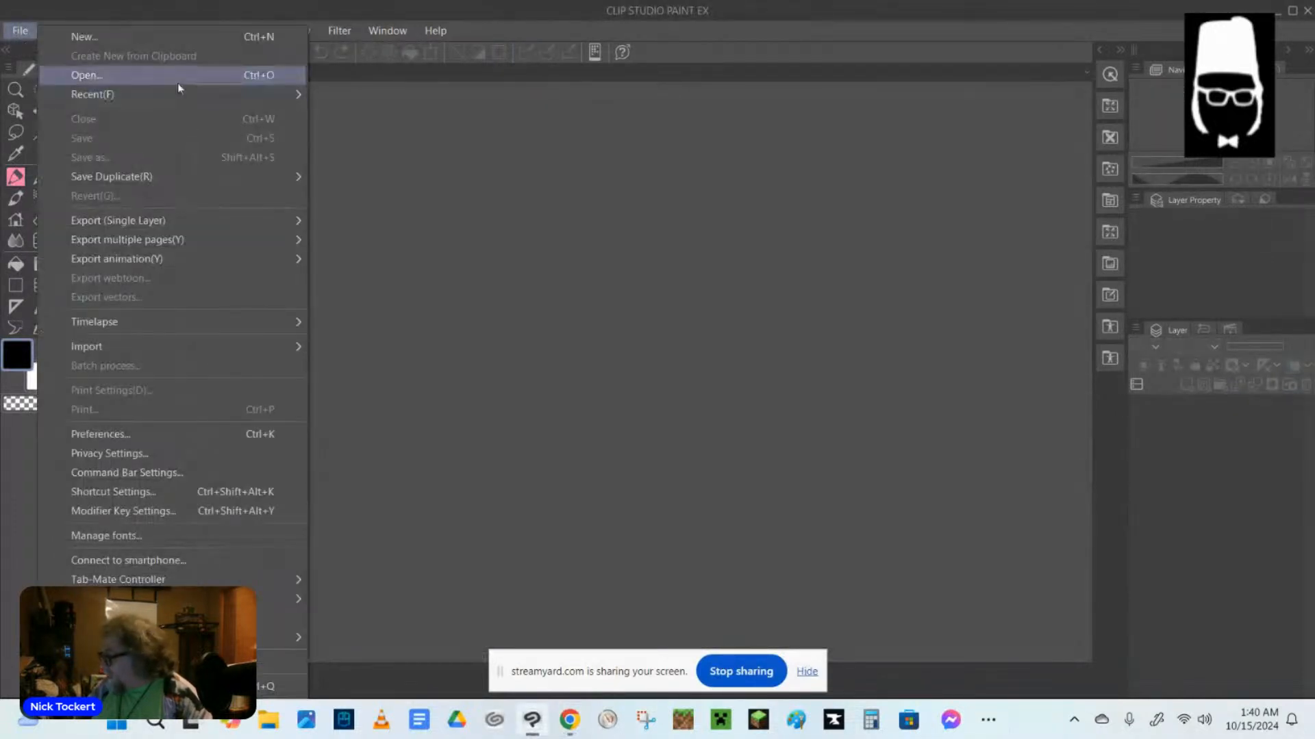
click(119, 35)
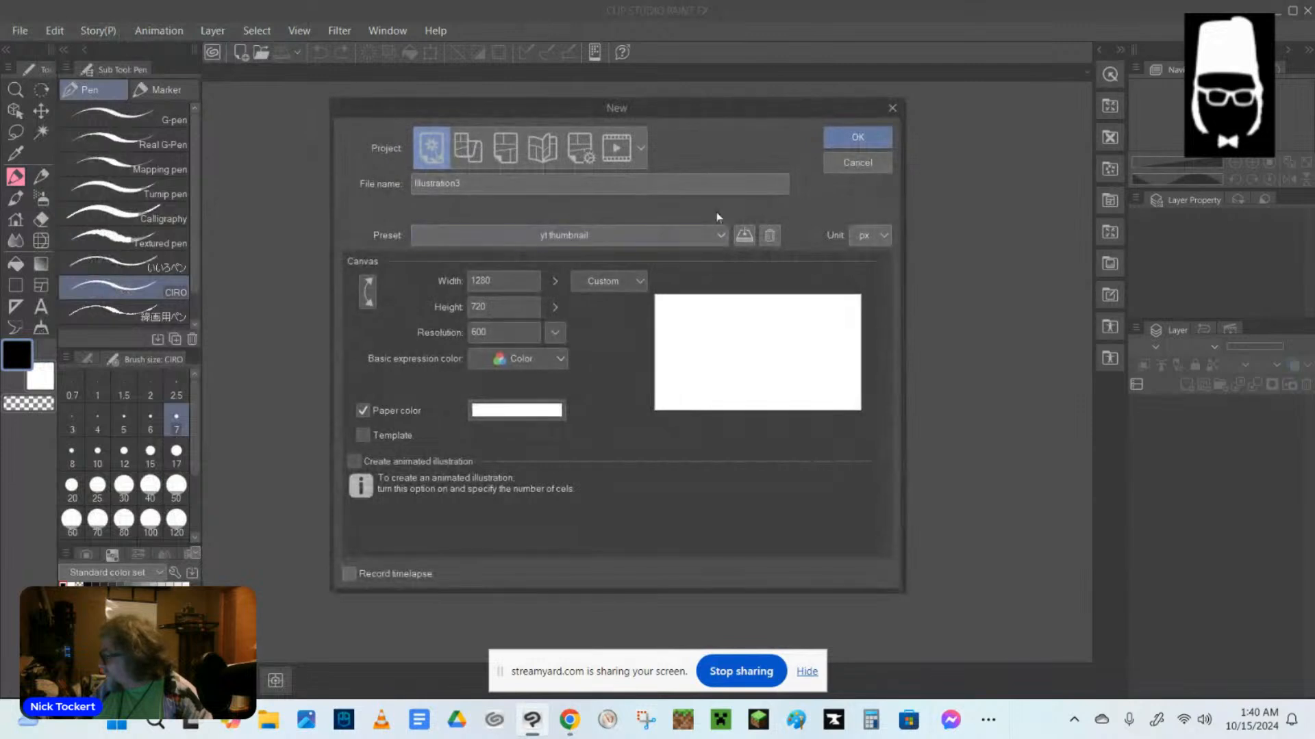
click(726, 240)
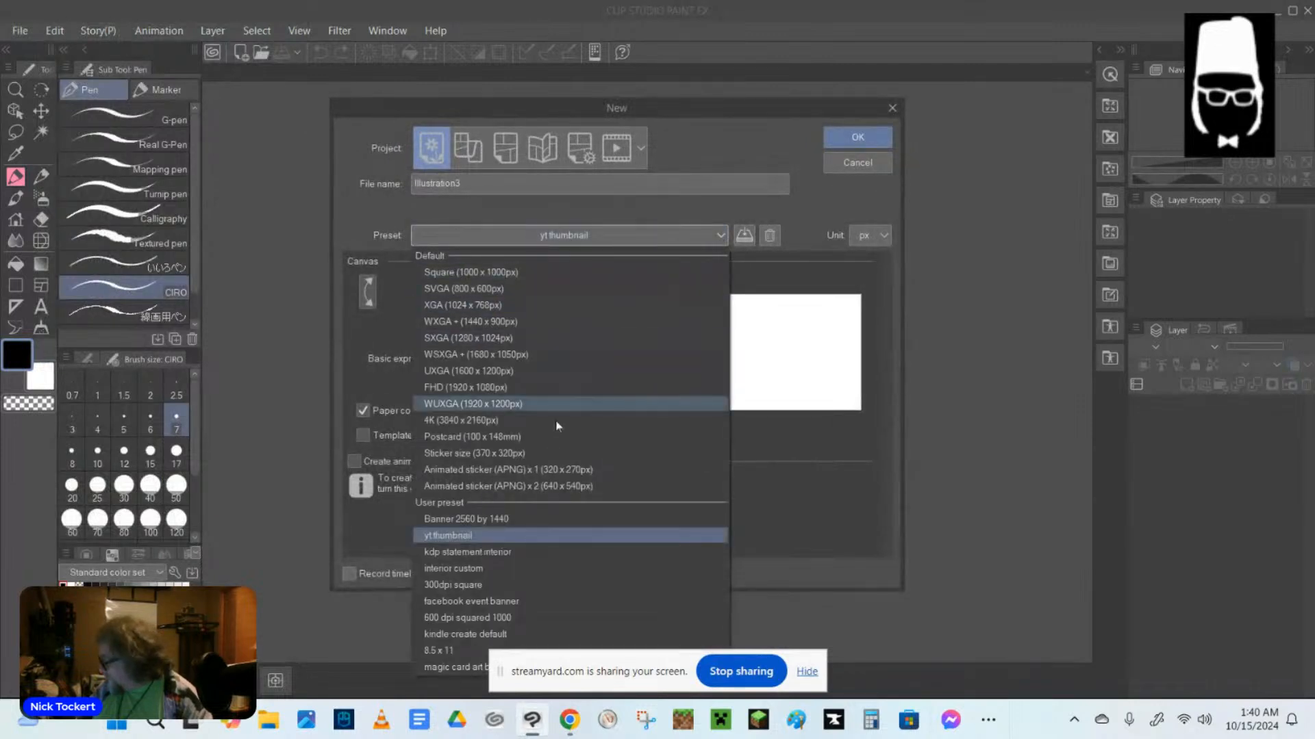
click(488, 635)
click(806, 674)
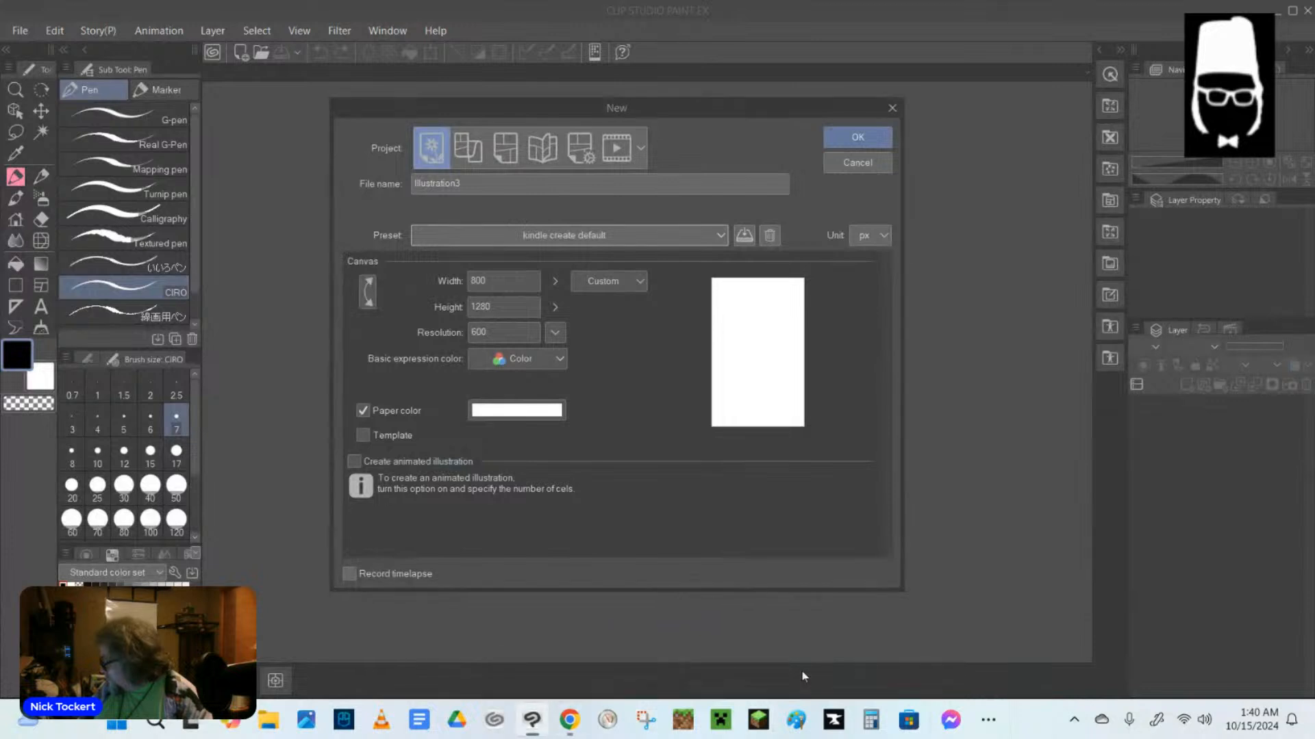
click(878, 140)
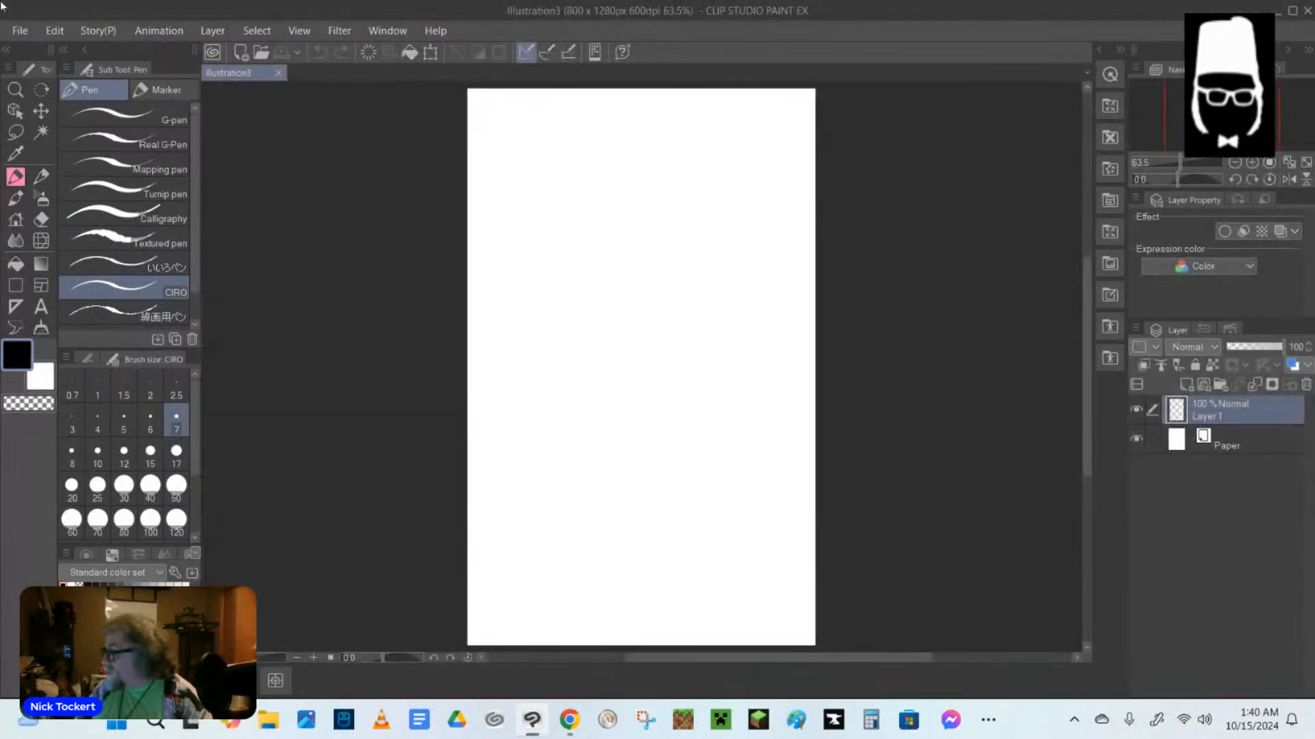
Turn on timelapse recording for the new canvas.
click(31, 29)
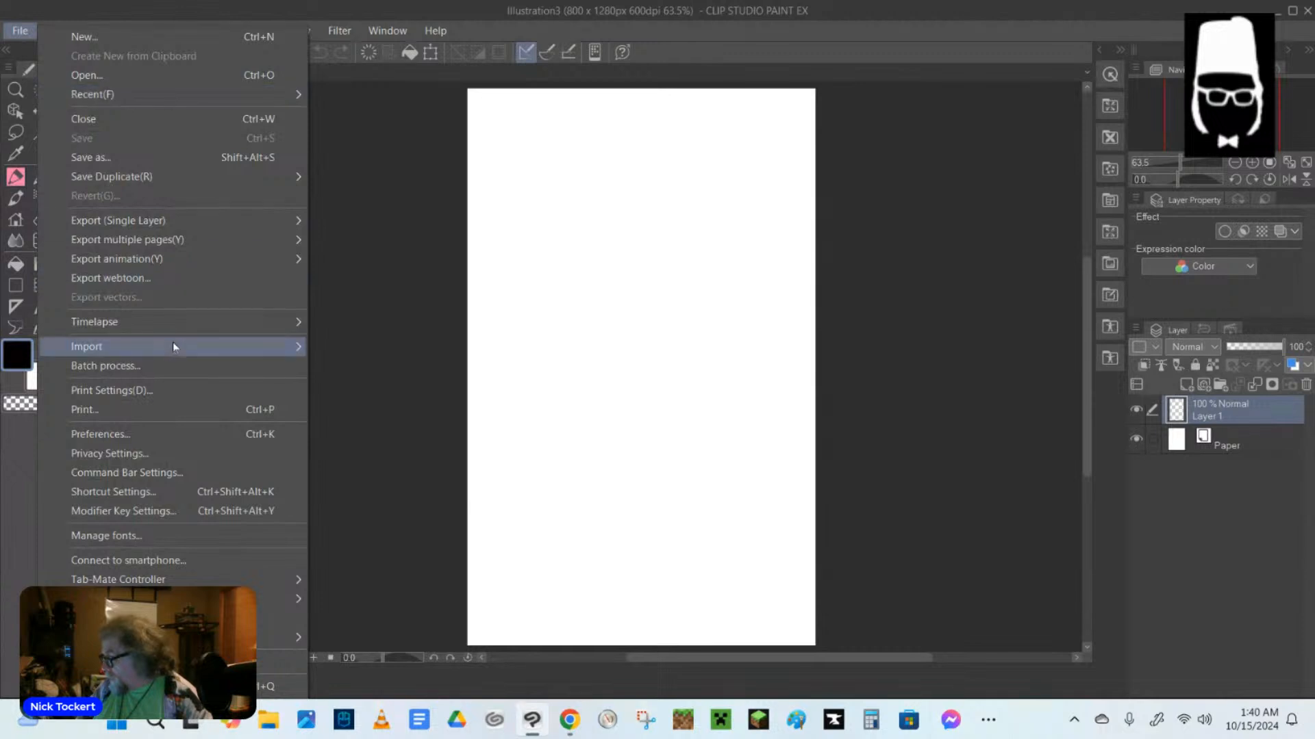
mouse_move(217, 324)
click(348, 328)
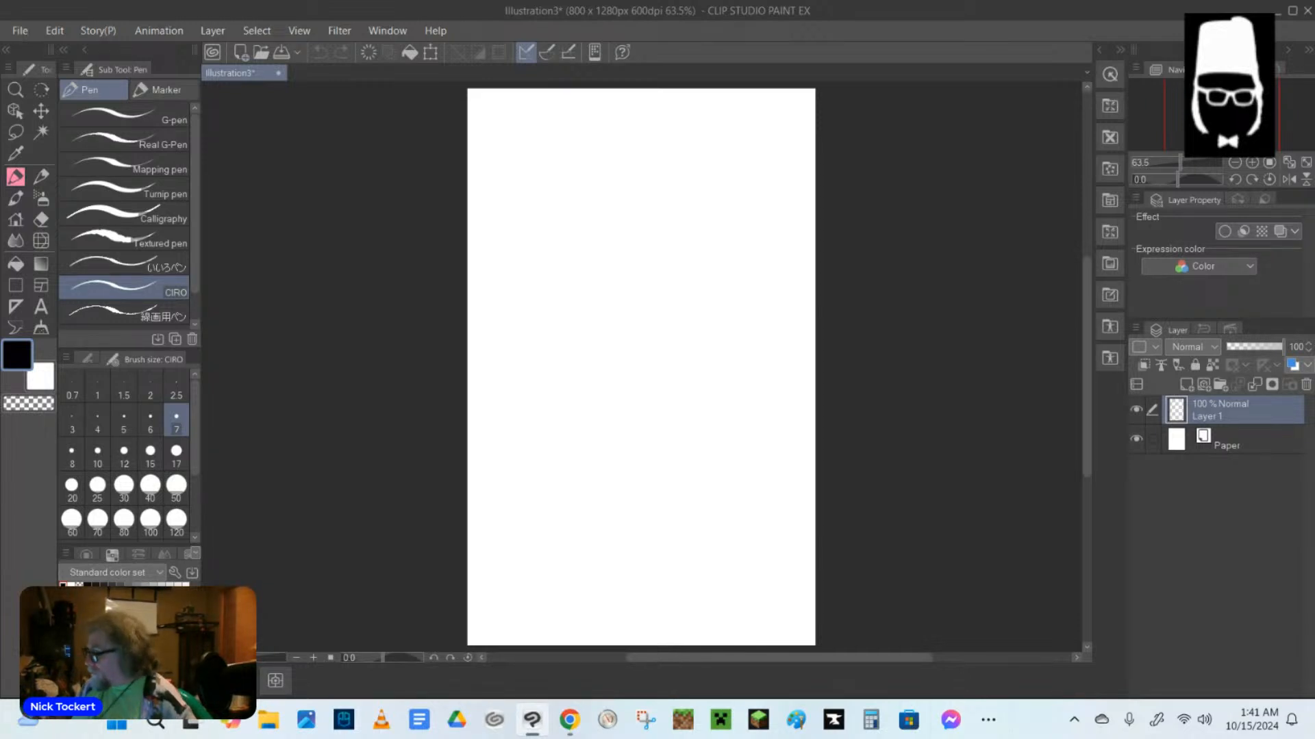
Fill Layer 1 with gray.
key(g)
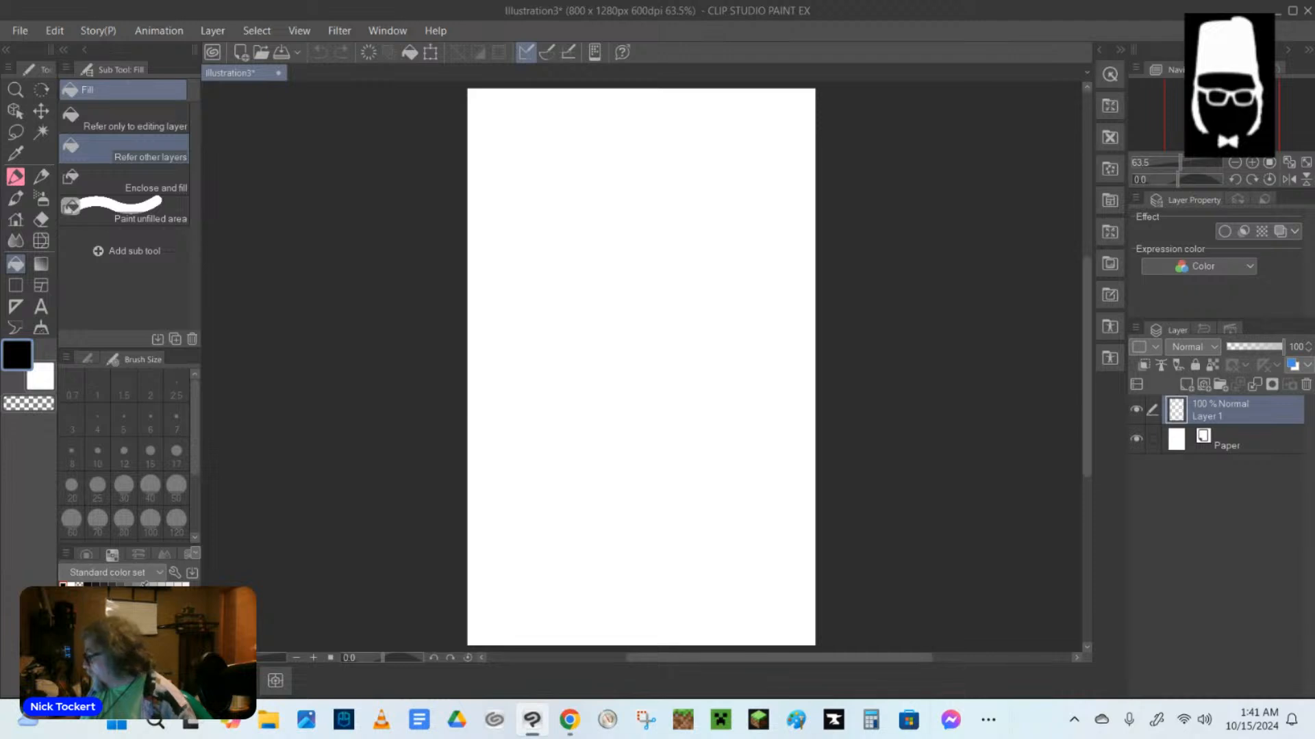
click(147, 584)
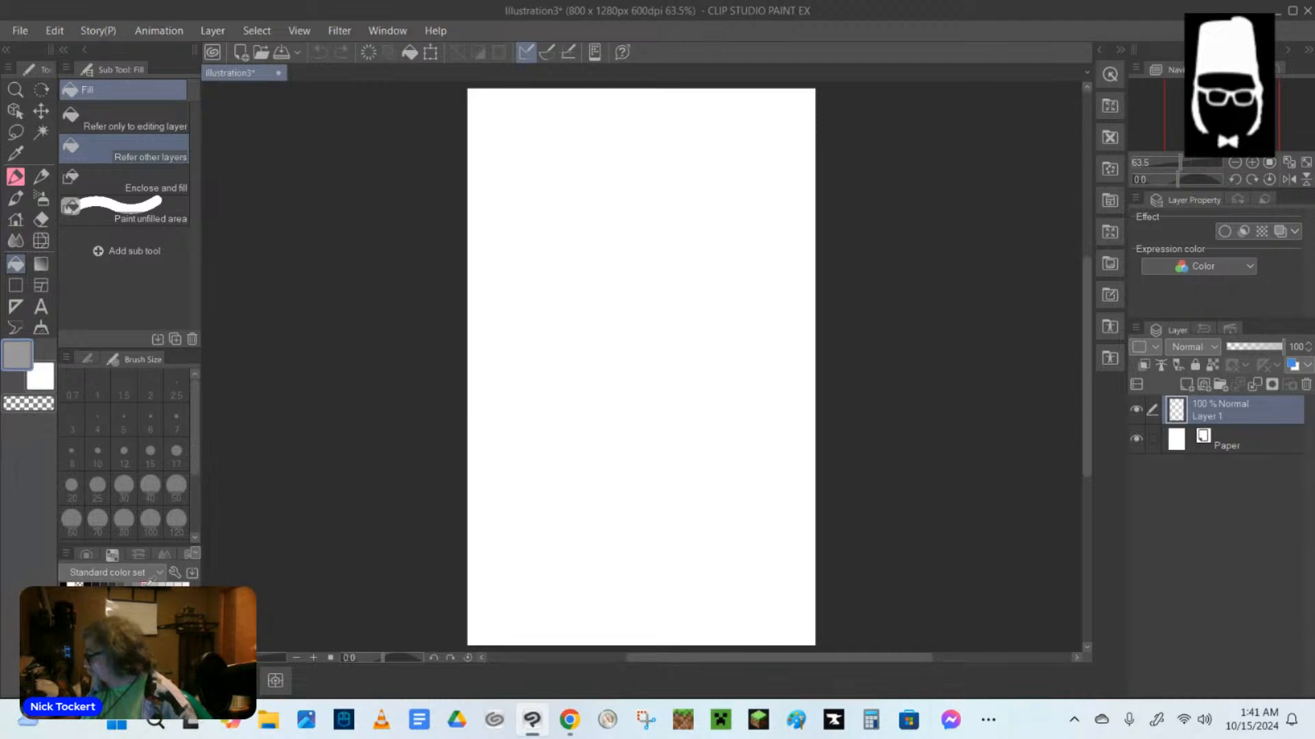
click(588, 288)
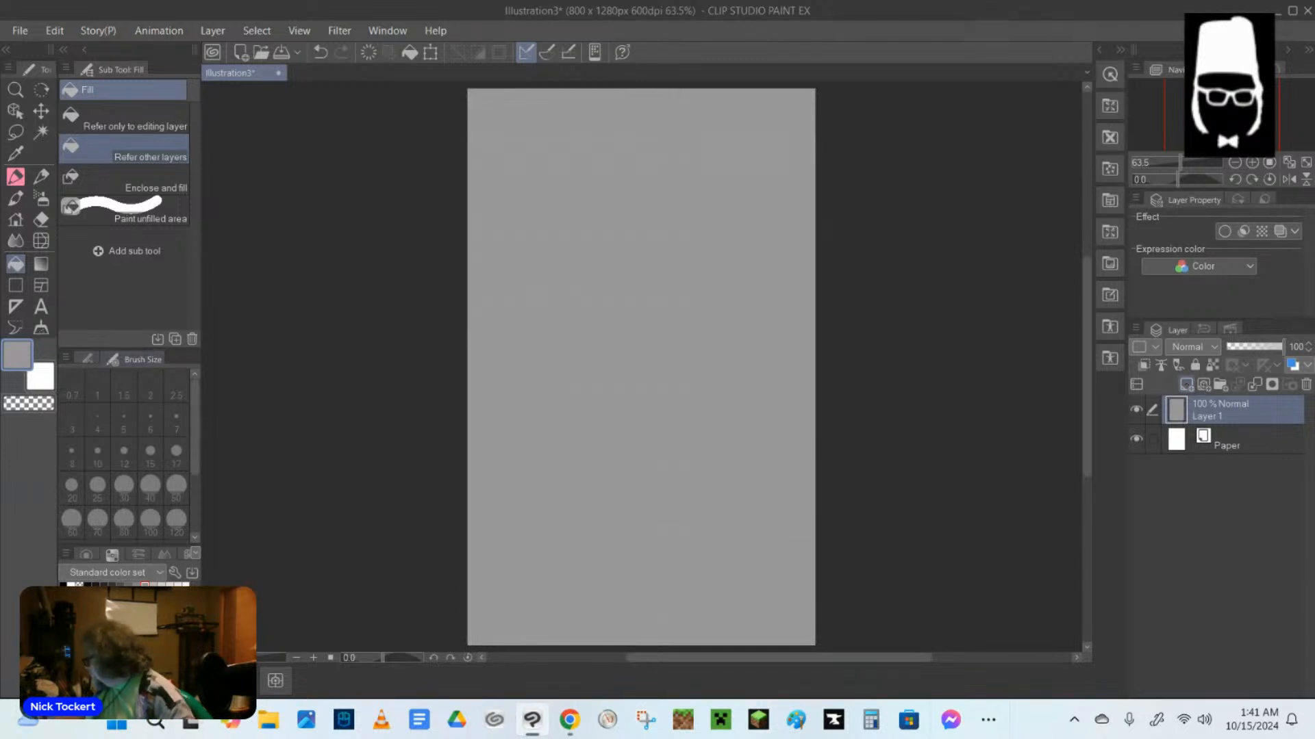
Add a new raster layer above Layer 1 and refill Layer 1 with a dusty pink background colour.
click(1186, 384)
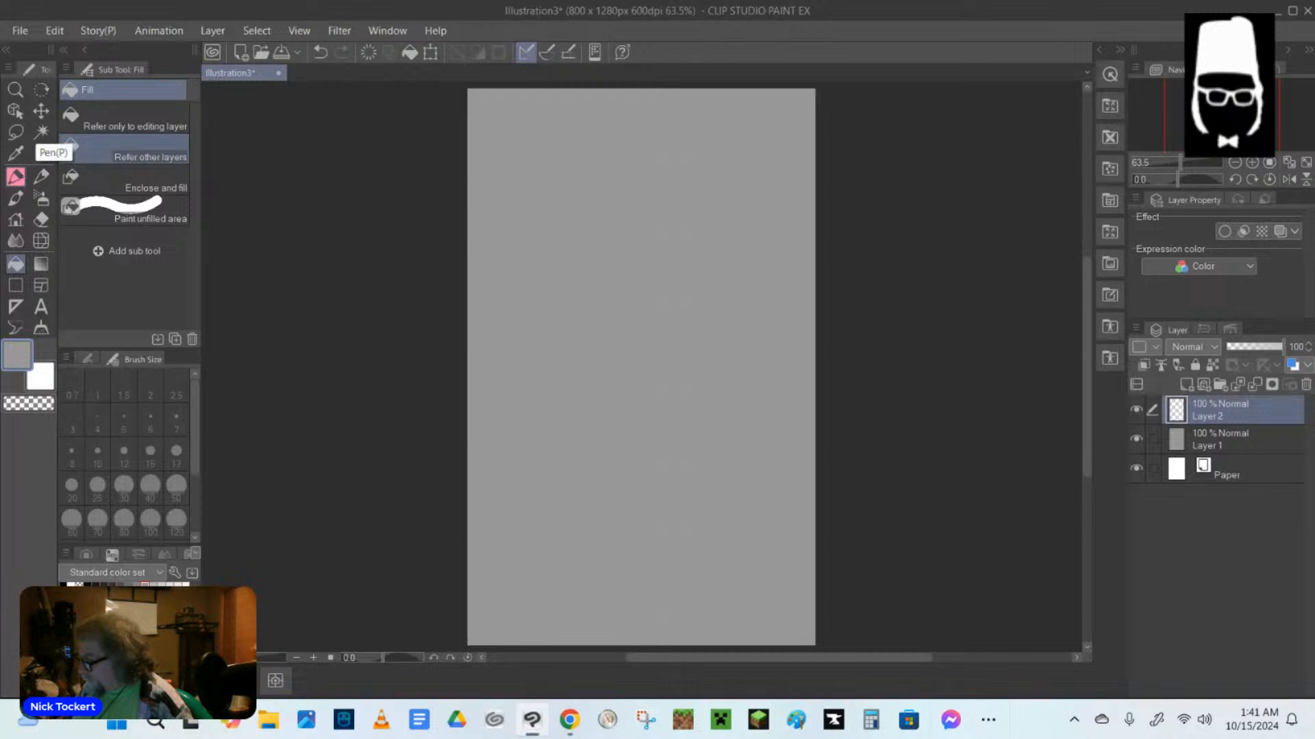
click(41, 177)
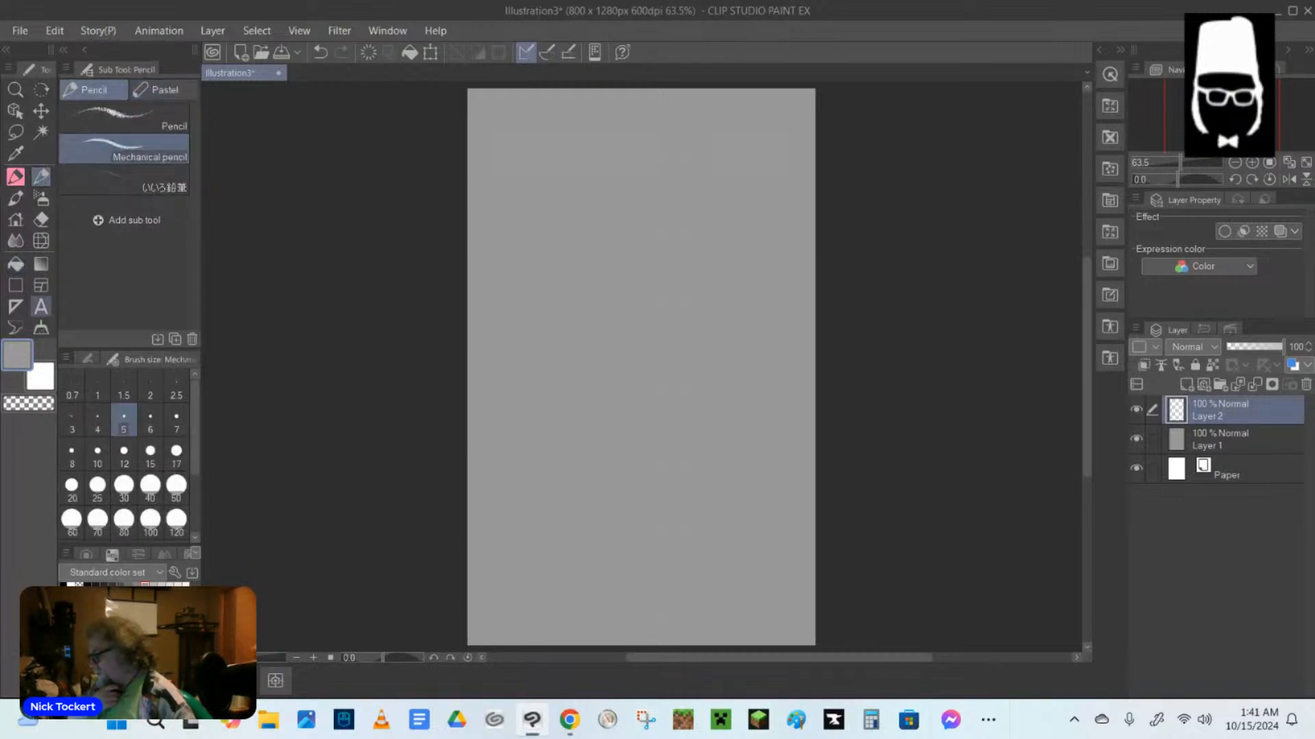
click(79, 595)
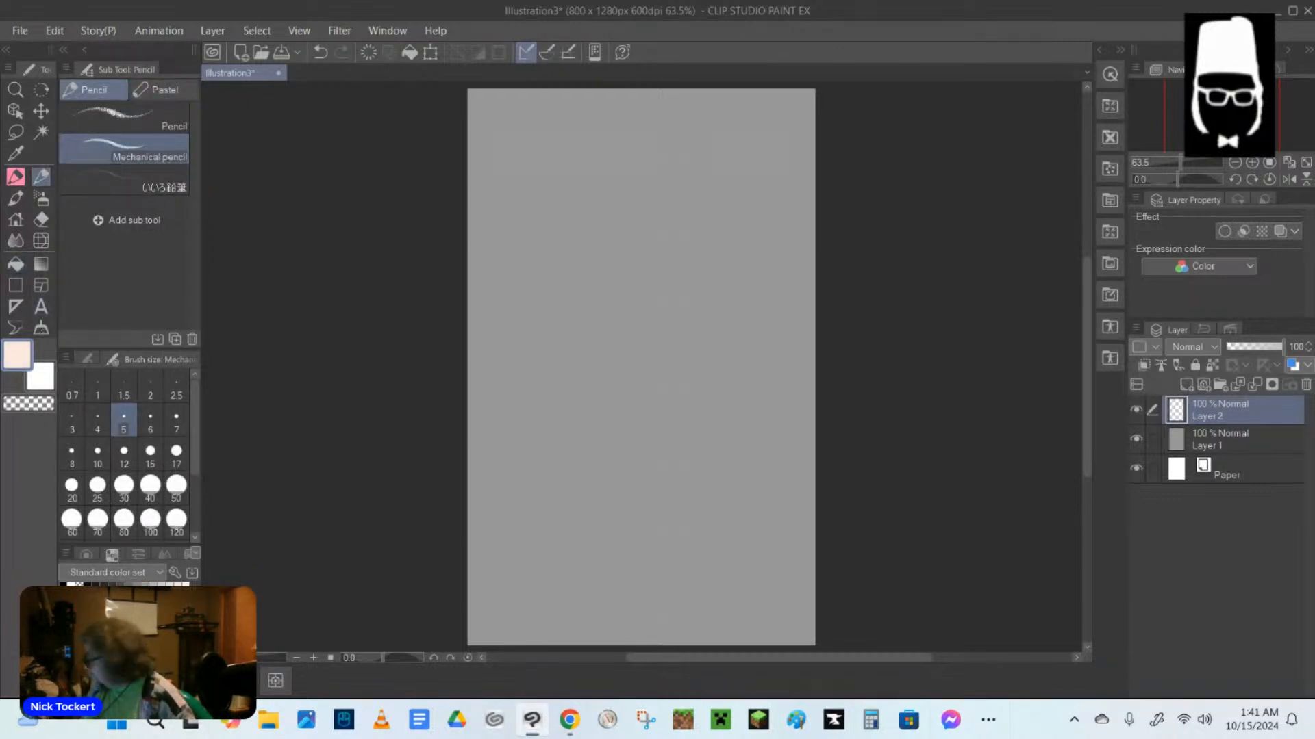
click(1215, 440)
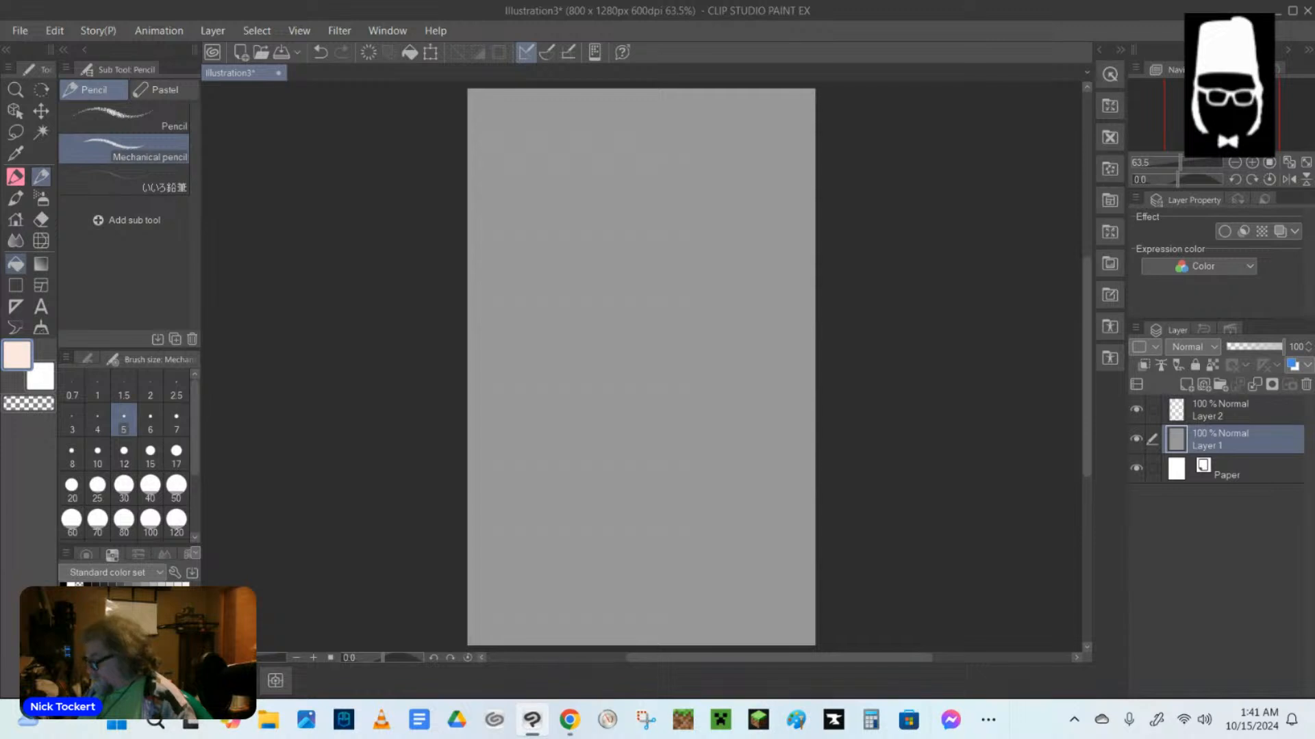
click(15, 264)
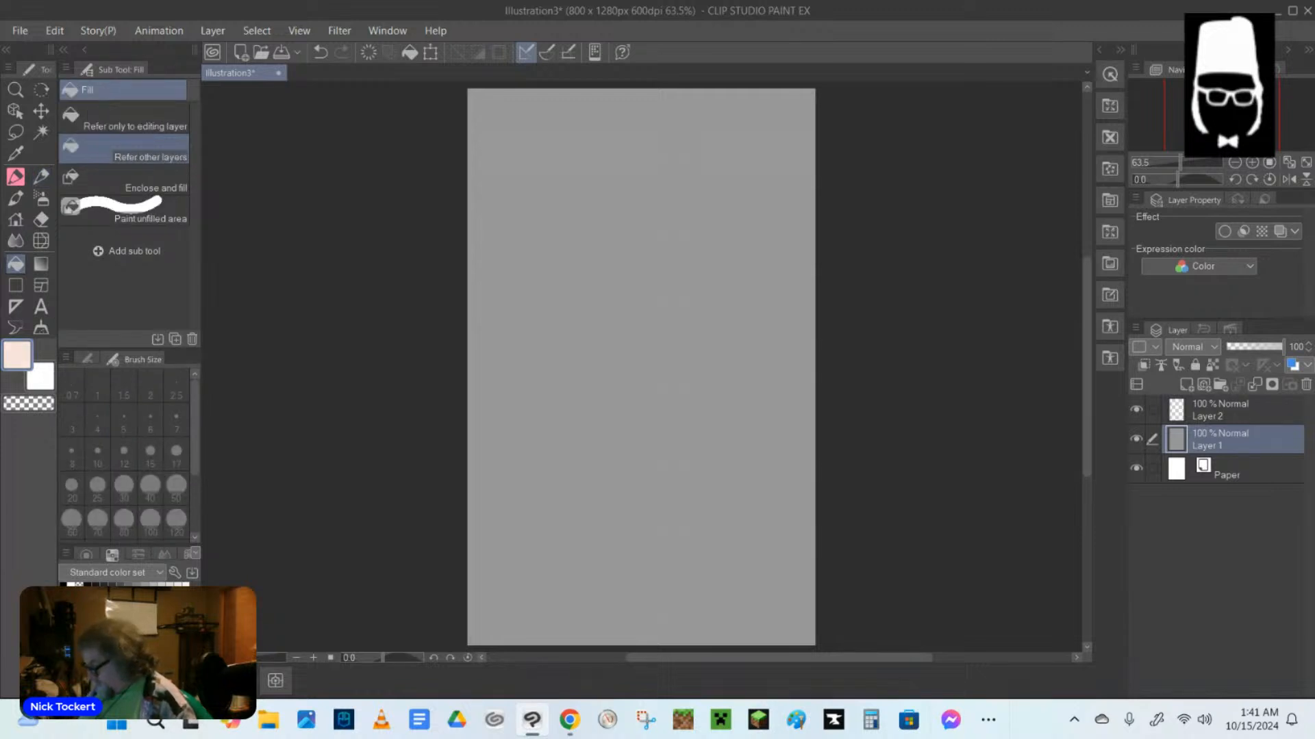
click(493, 533)
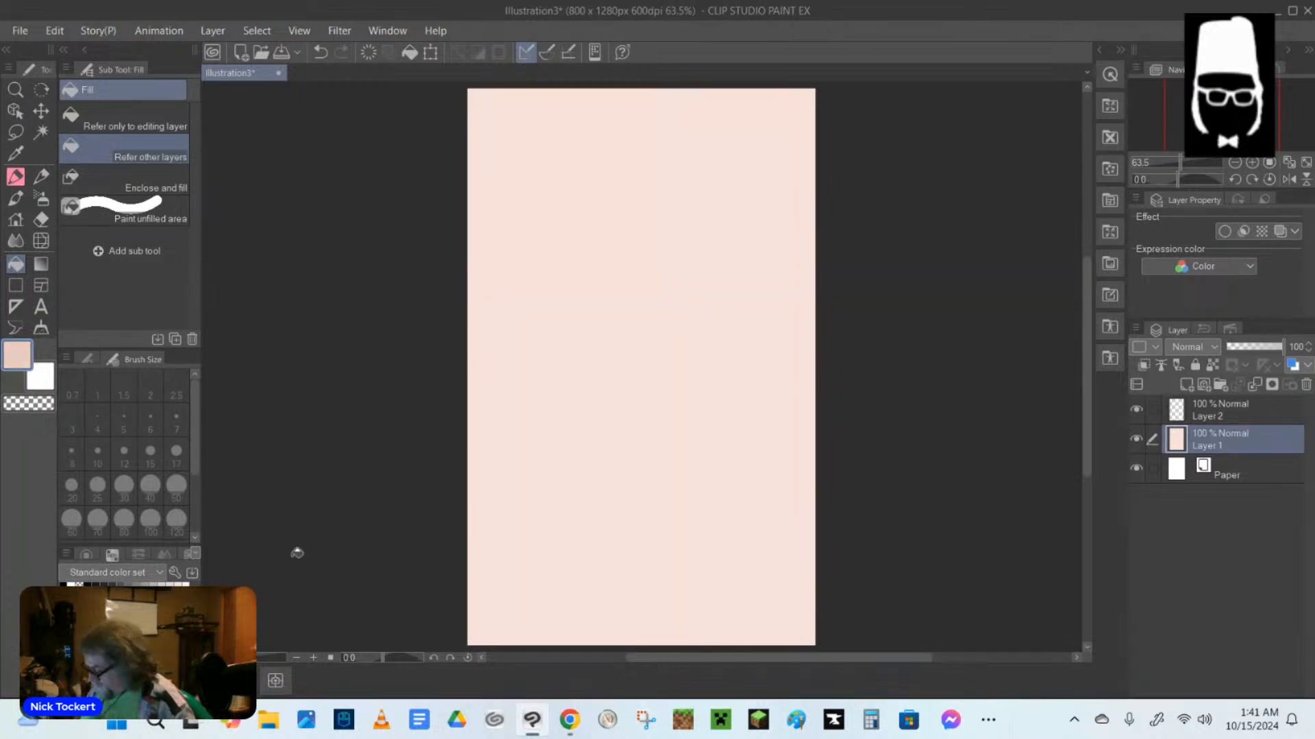
click(569, 434)
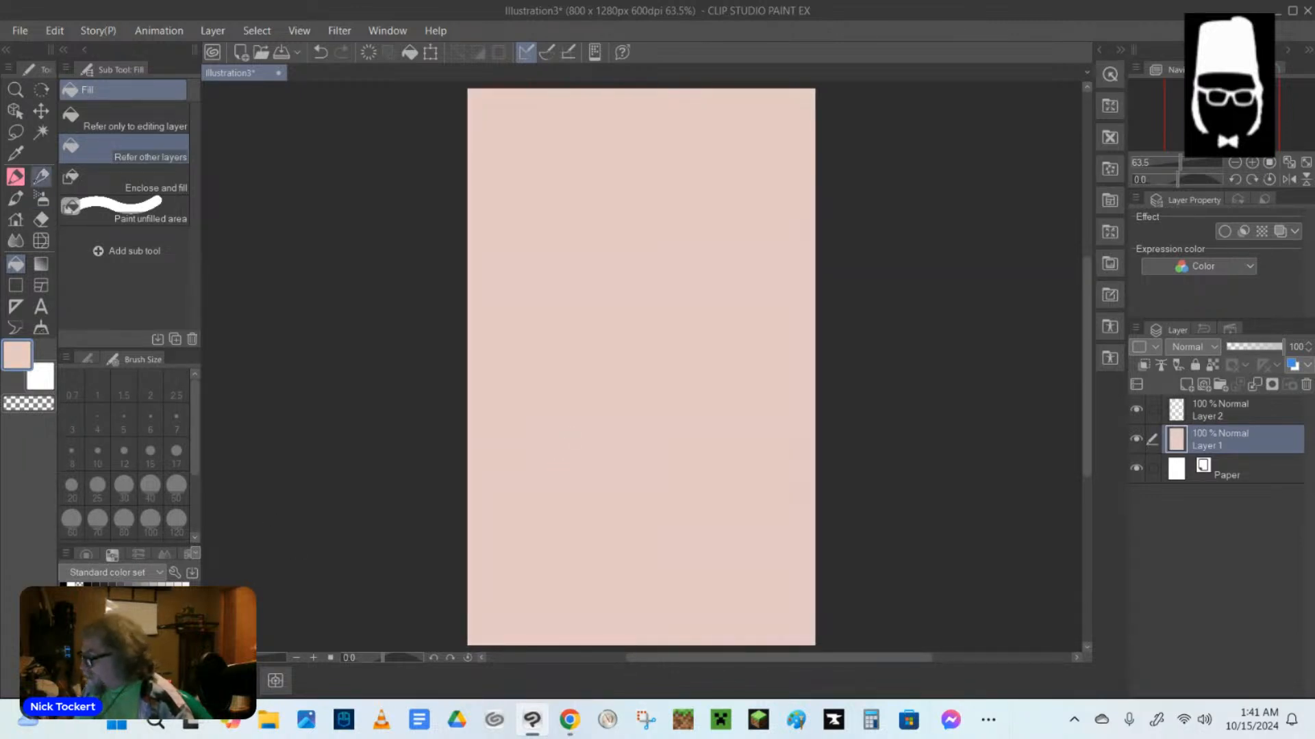
Set up the Mechanical pencil at size 5 with black as the drawing colour.
click(41, 177)
click(66, 583)
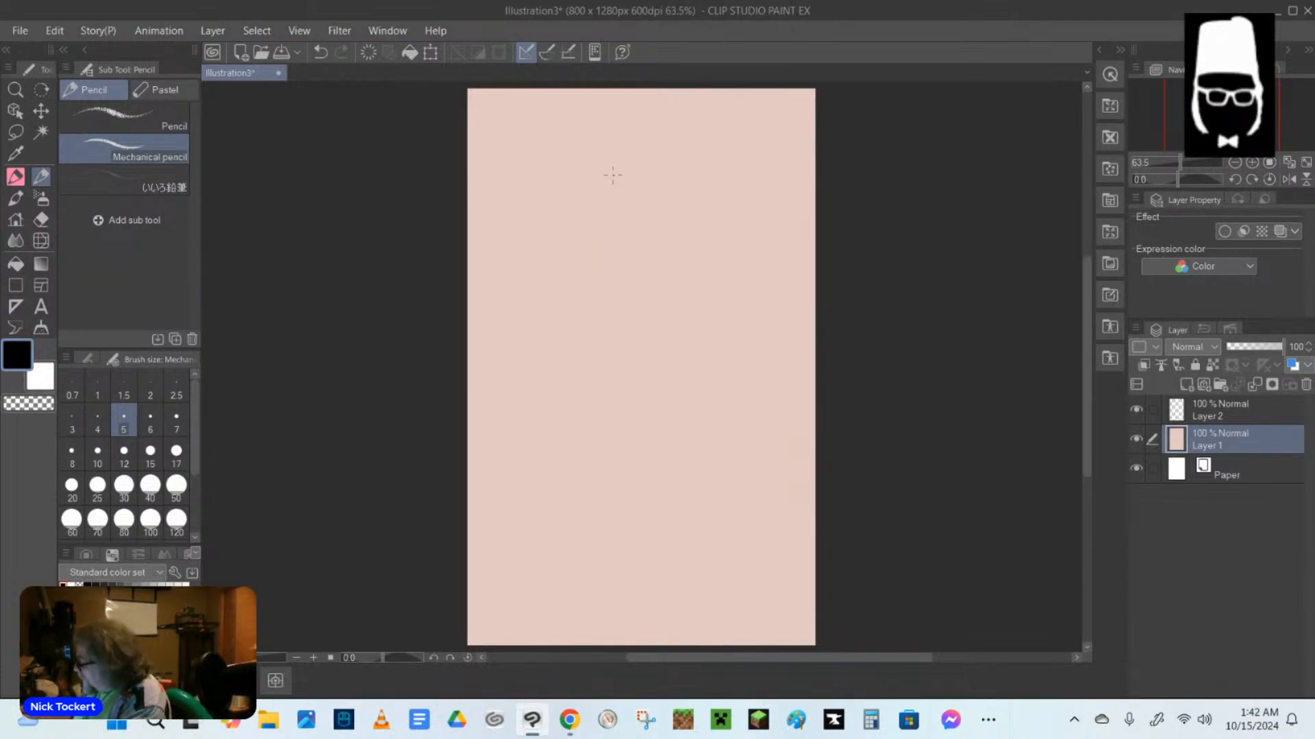
drag(597, 180, 596, 204)
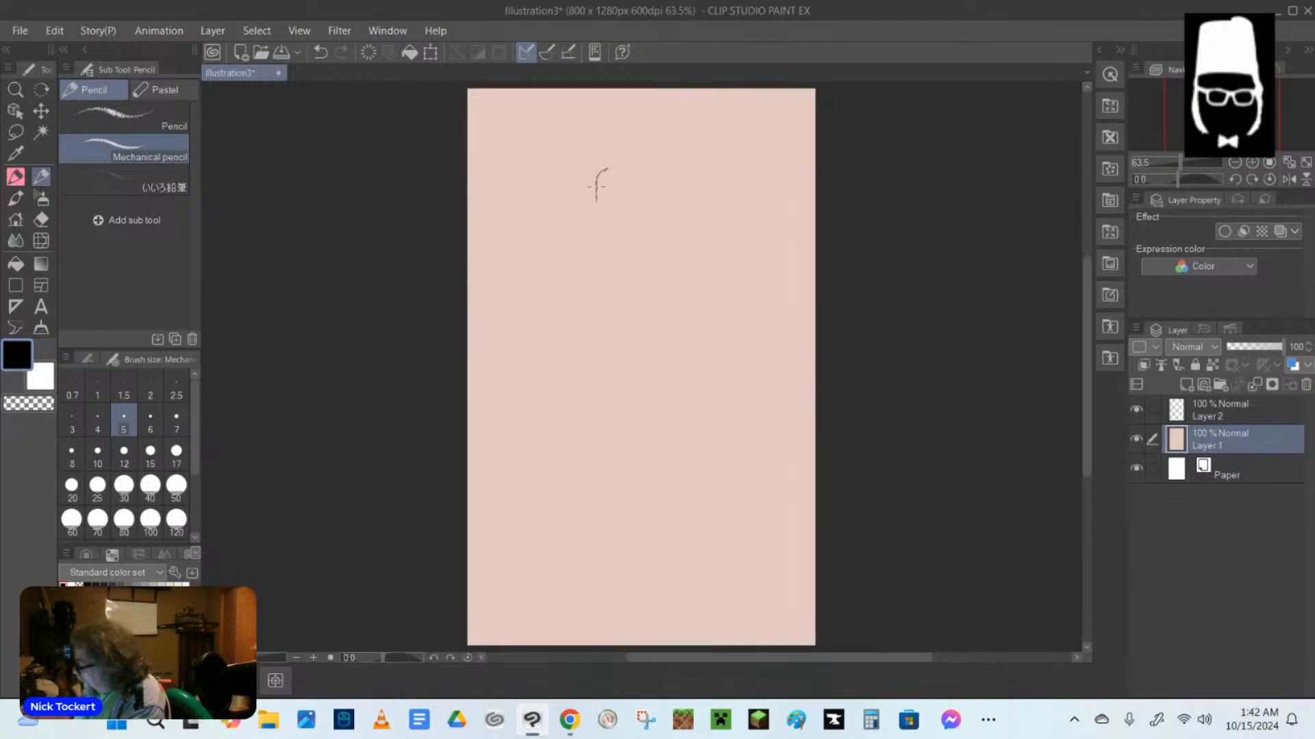
click(320, 52)
click(319, 52)
On Layer 2, sketch a front-facing figure's head outline with ears, neck and sloping shoulders in the upper middle of the canvas.
click(1232, 410)
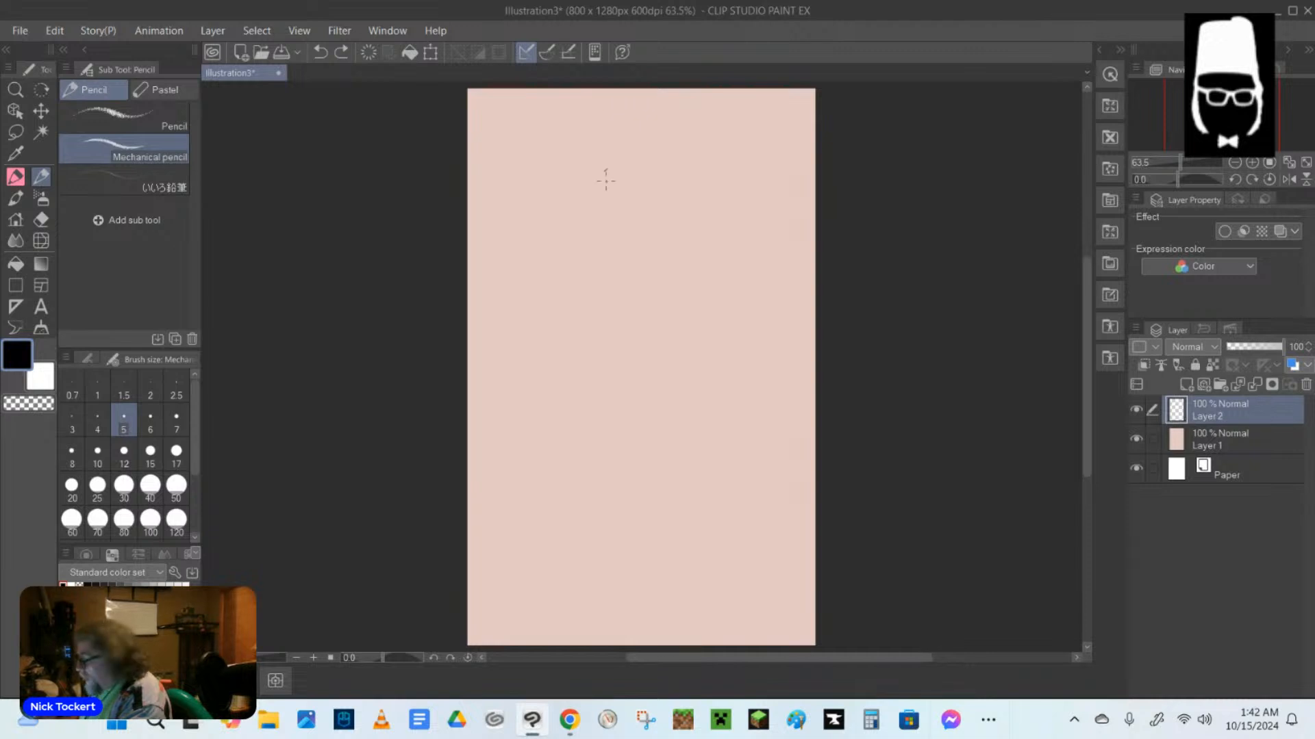
click(320, 52)
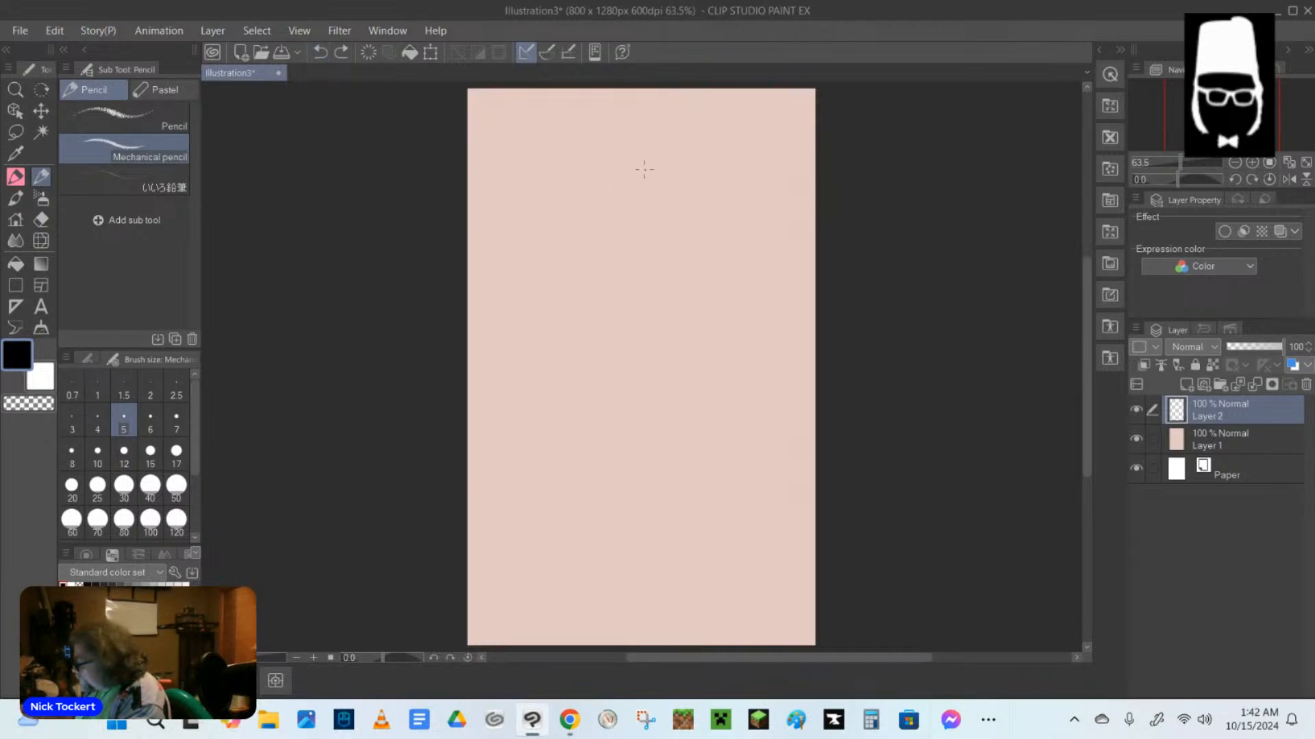
mouse_move(634, 170)
mouse_down()
mouse_move(612, 196)
mouse_move(634, 241)
mouse_move(656, 219)
mouse_move(652, 179)
mouse_up()
mouse_move(645, 236)
mouse_down()
mouse_move(651, 261)
mouse_move(616, 255)
mouse_up()
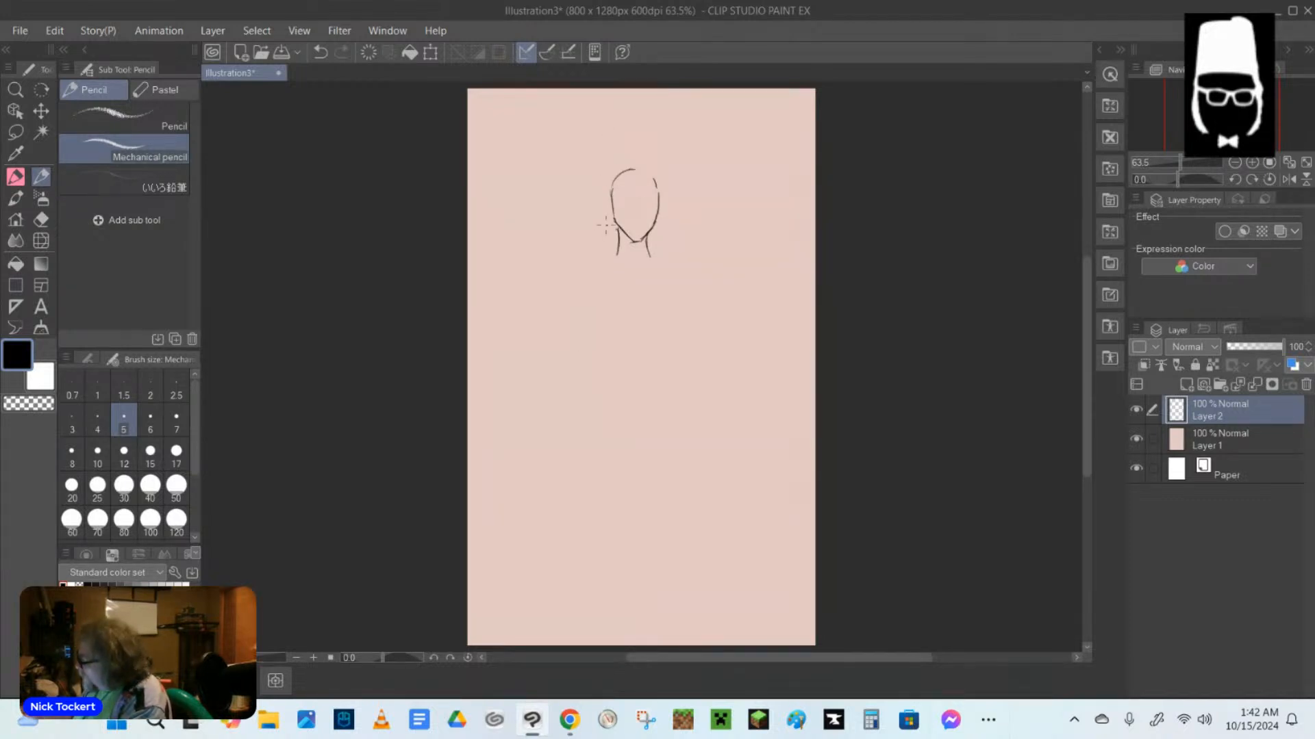
mouse_move(612, 195)
mouse_down()
mouse_move(617, 226)
mouse_move(655, 221)
mouse_up()
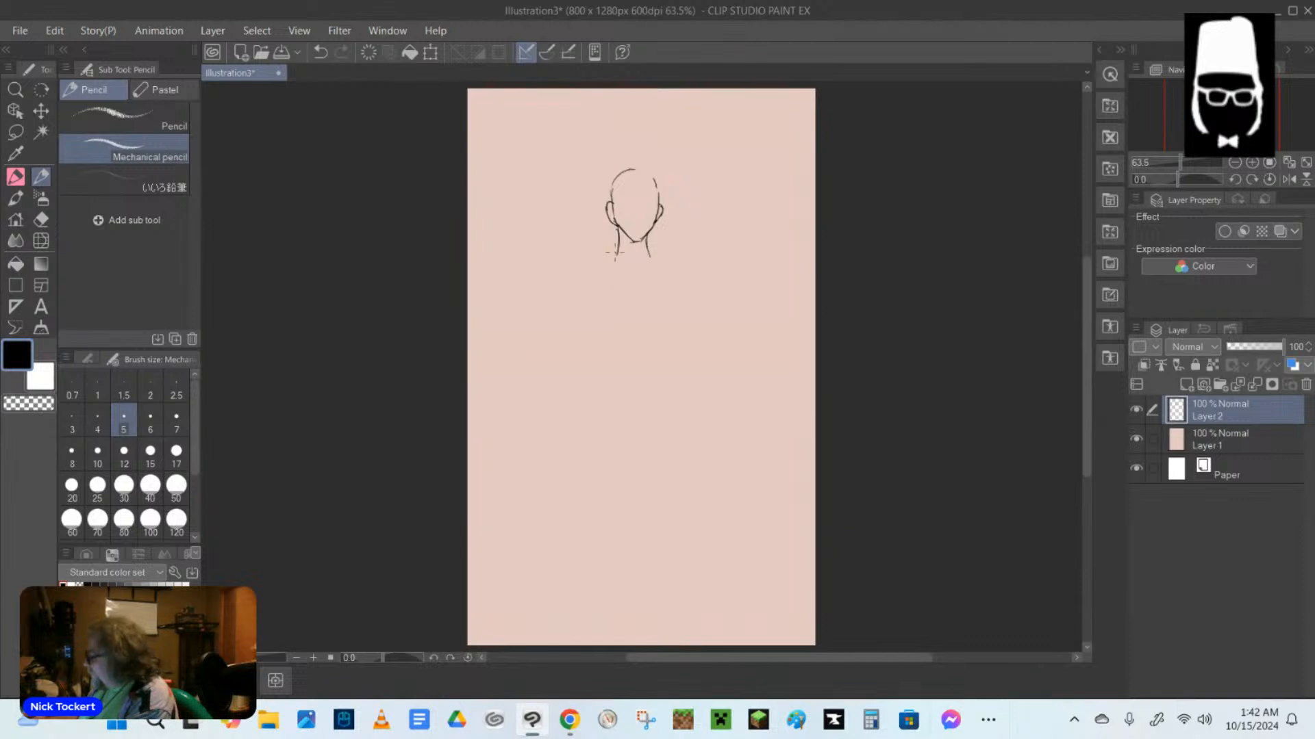
drag(620, 234, 618, 259)
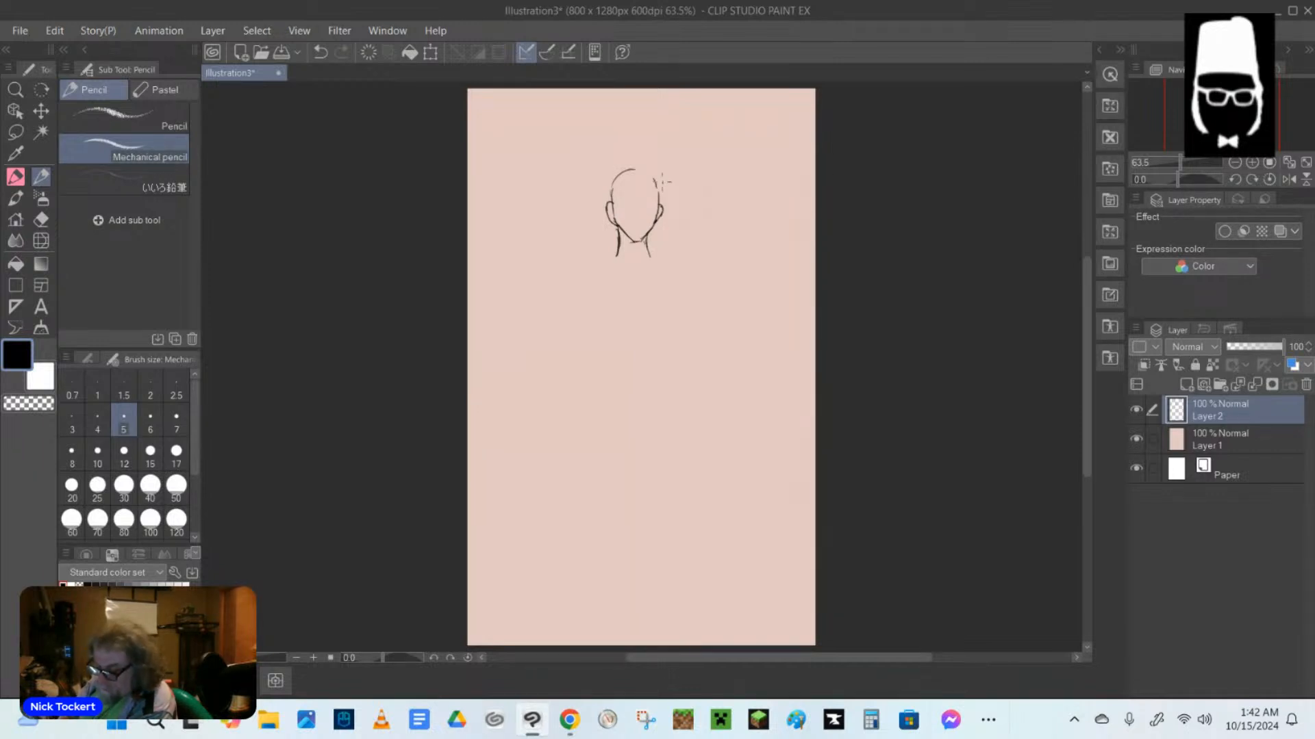
drag(633, 170, 653, 181)
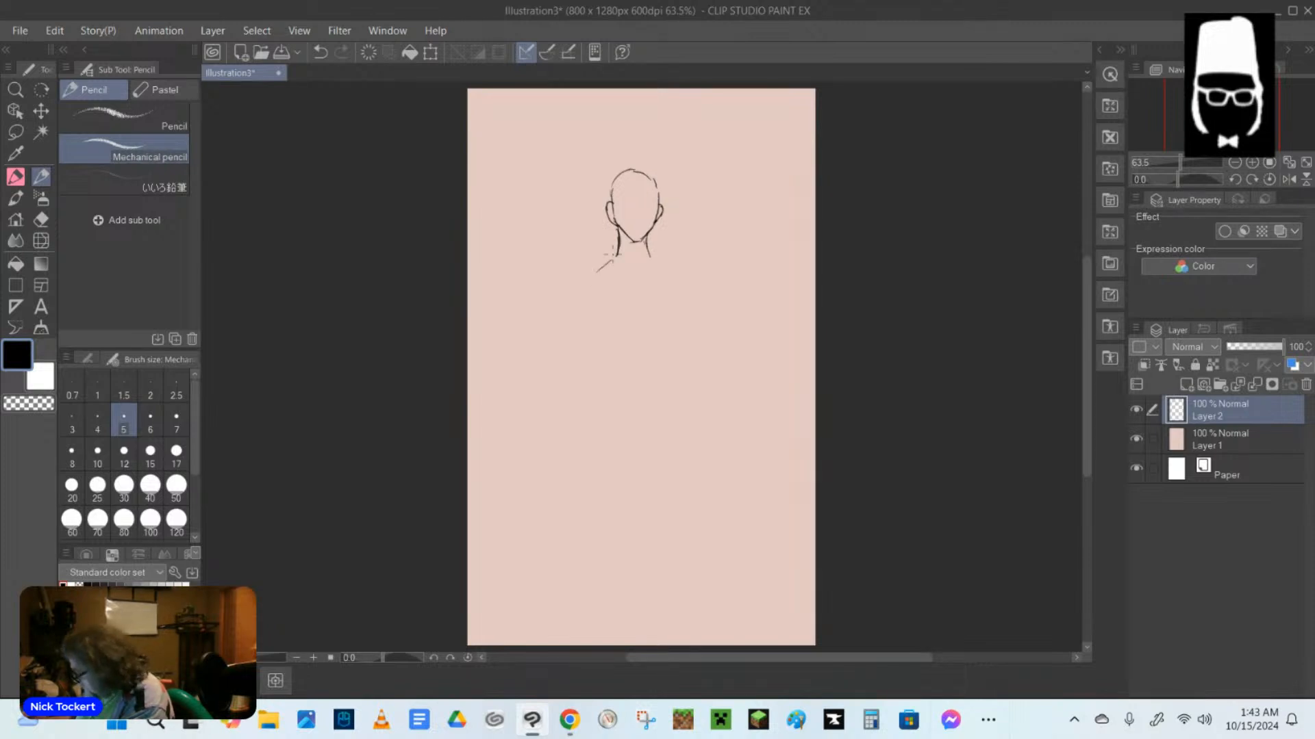
mouse_move(615, 253)
mouse_down()
mouse_move(576, 305)
mouse_move(613, 255)
mouse_move(656, 260)
mouse_move(688, 302)
mouse_up()
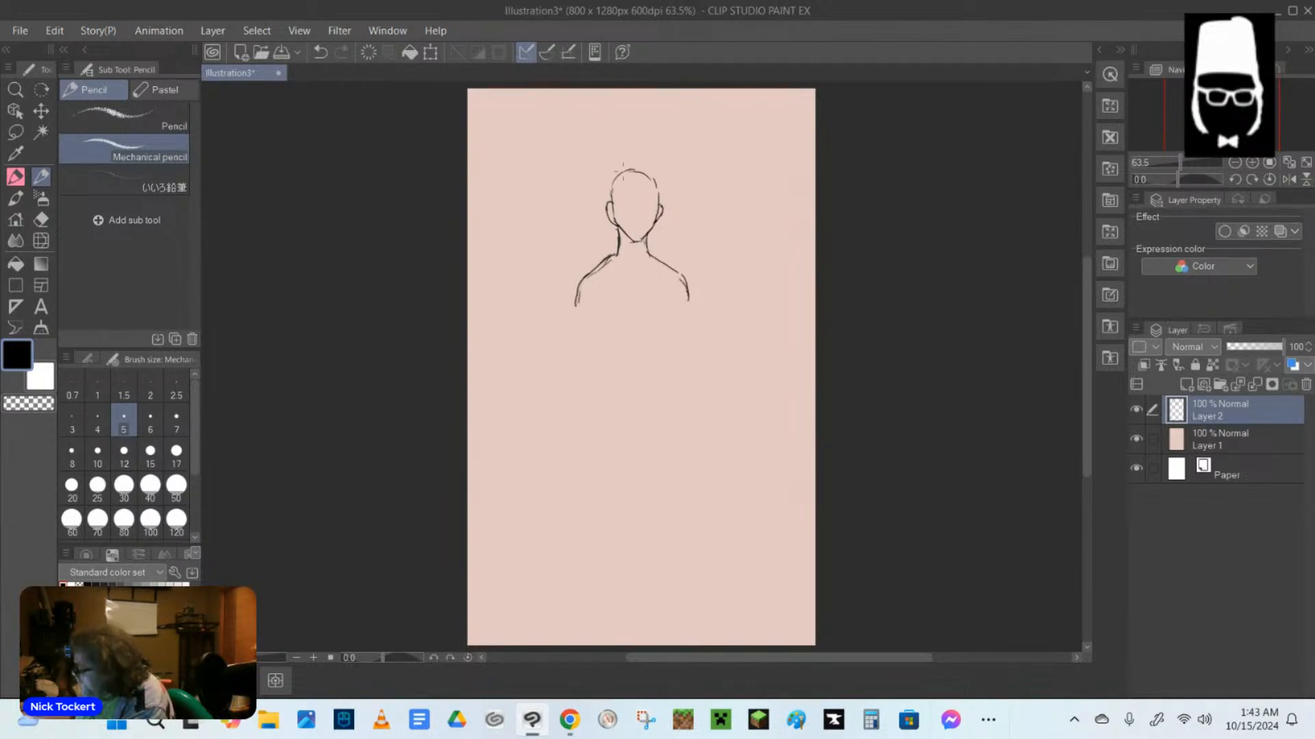
Sketch long, centre-parted hair around the figure's face, with strands falling past the neck onto the chest.
drag(611, 190, 632, 269)
drag(611, 223, 635, 293)
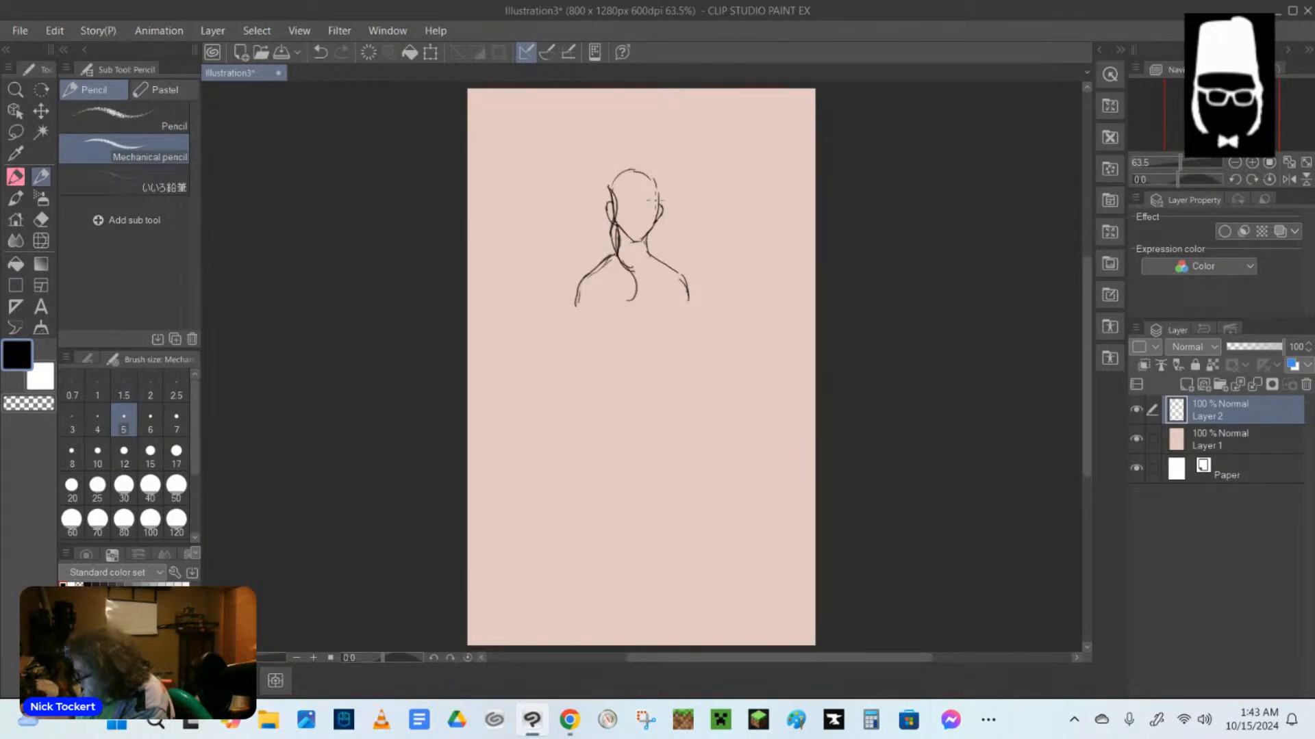
drag(653, 188, 655, 309)
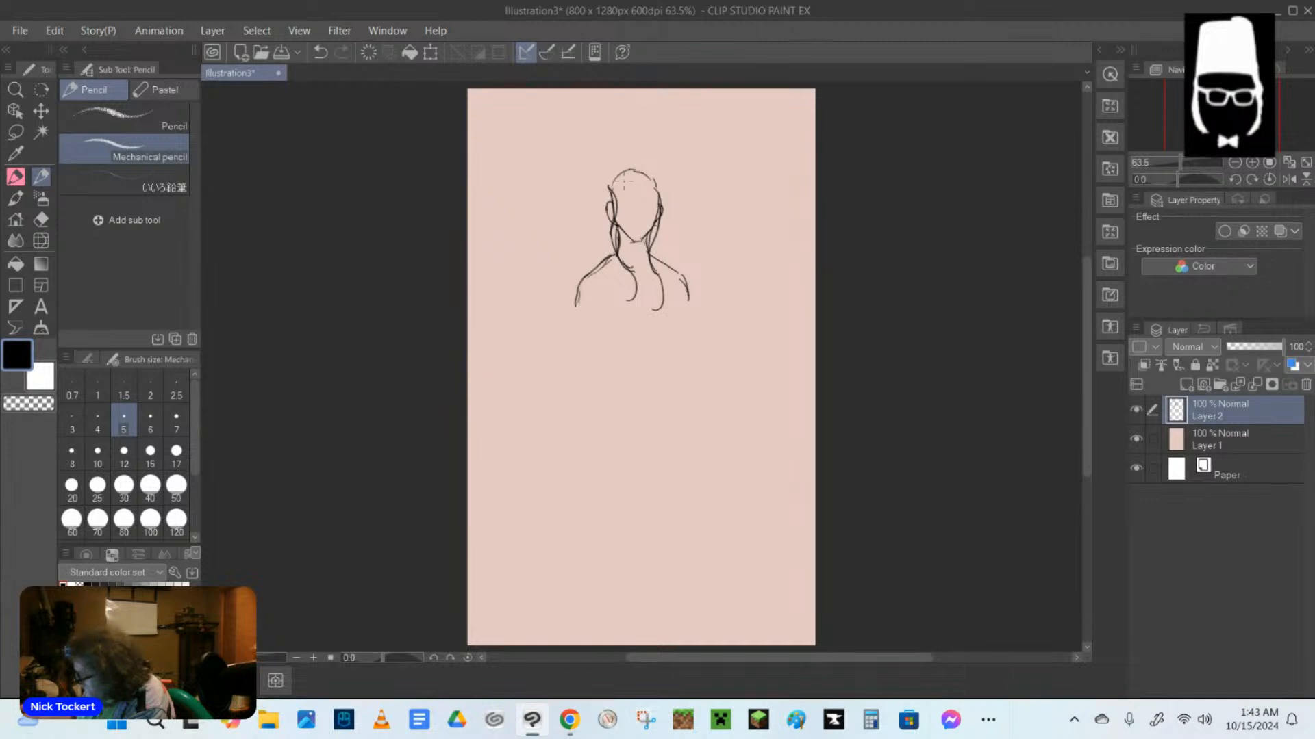
drag(630, 159, 611, 187)
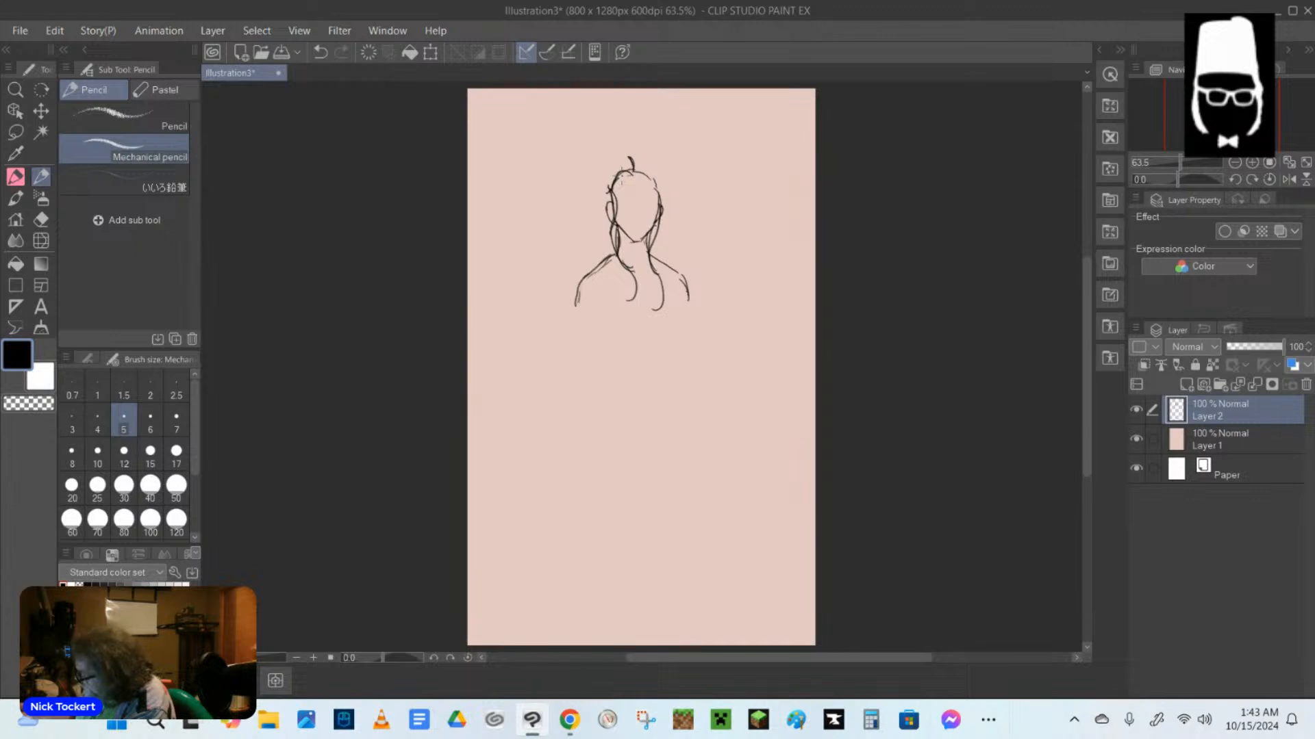
drag(635, 178, 653, 213)
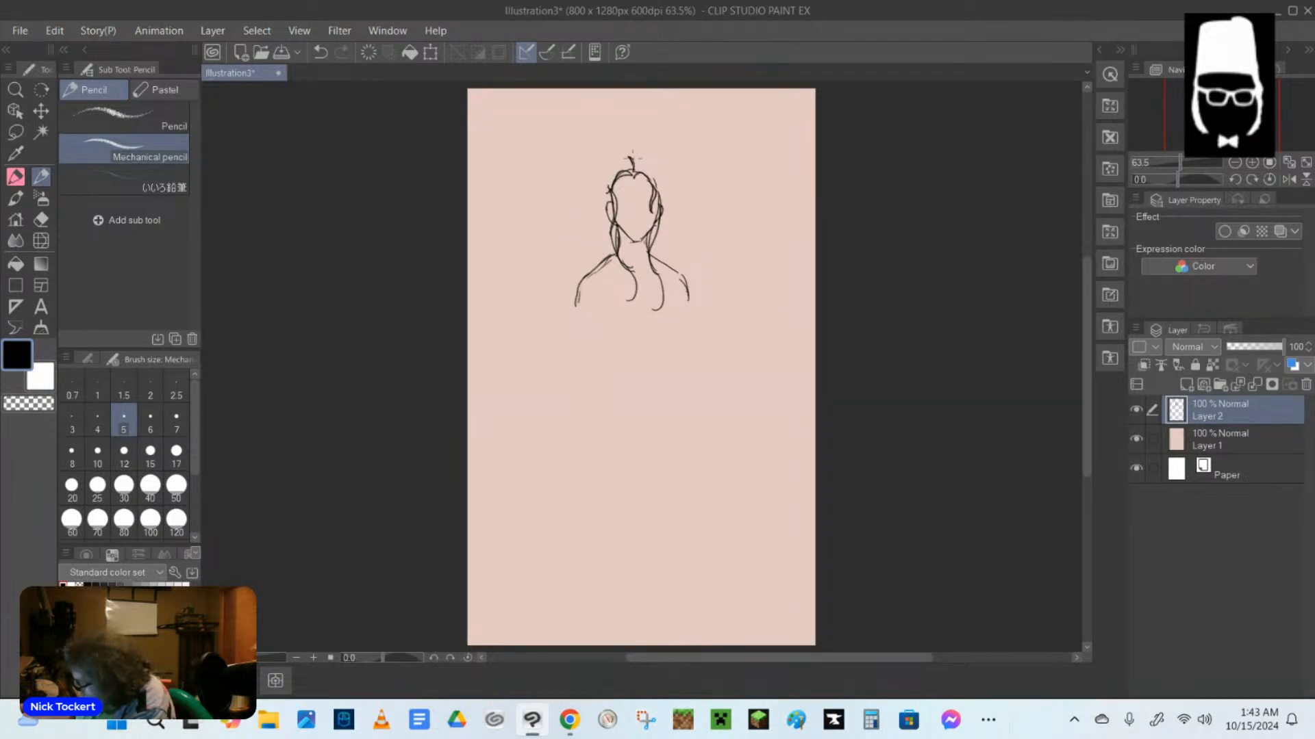
drag(628, 159, 601, 207)
mouse_move(635, 149)
mouse_down()
mouse_move(636, 170)
mouse_move(652, 165)
mouse_move(658, 182)
mouse_move(656, 207)
mouse_up()
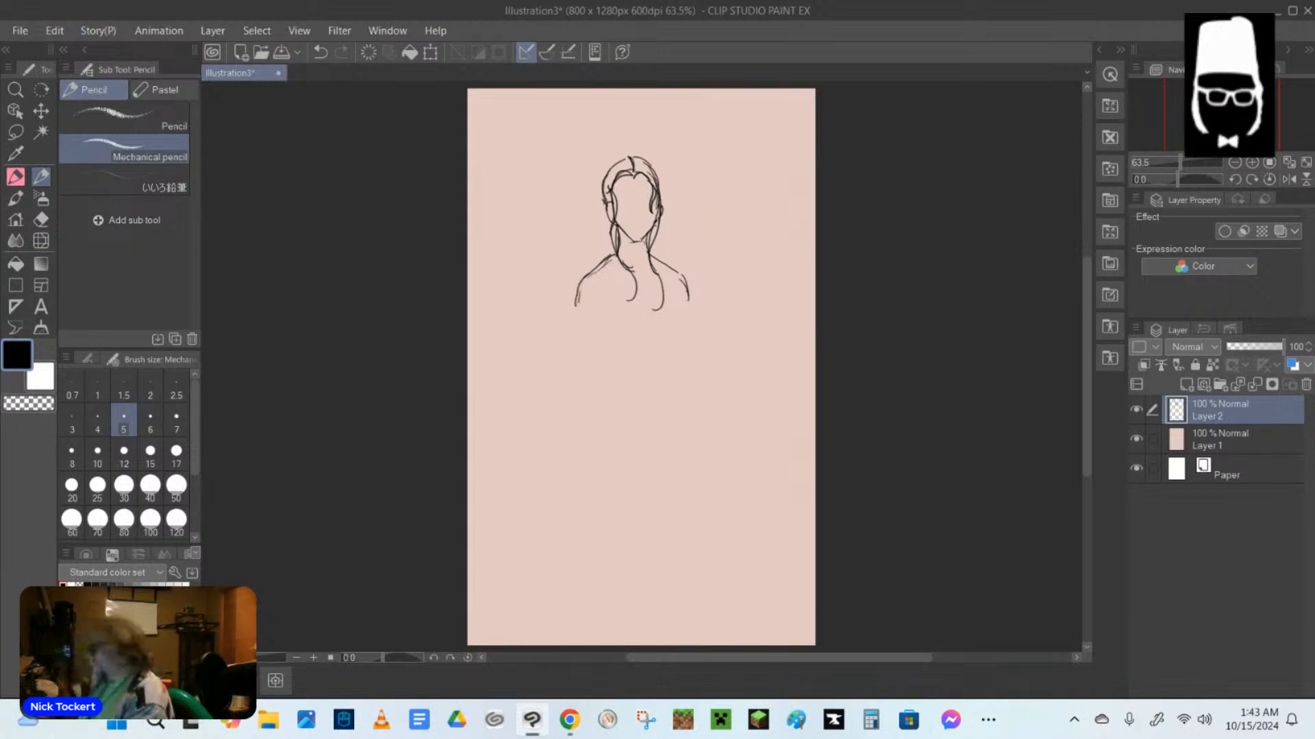
mouse_move(606, 178)
mouse_down()
mouse_move(627, 166)
mouse_move(658, 183)
mouse_up()
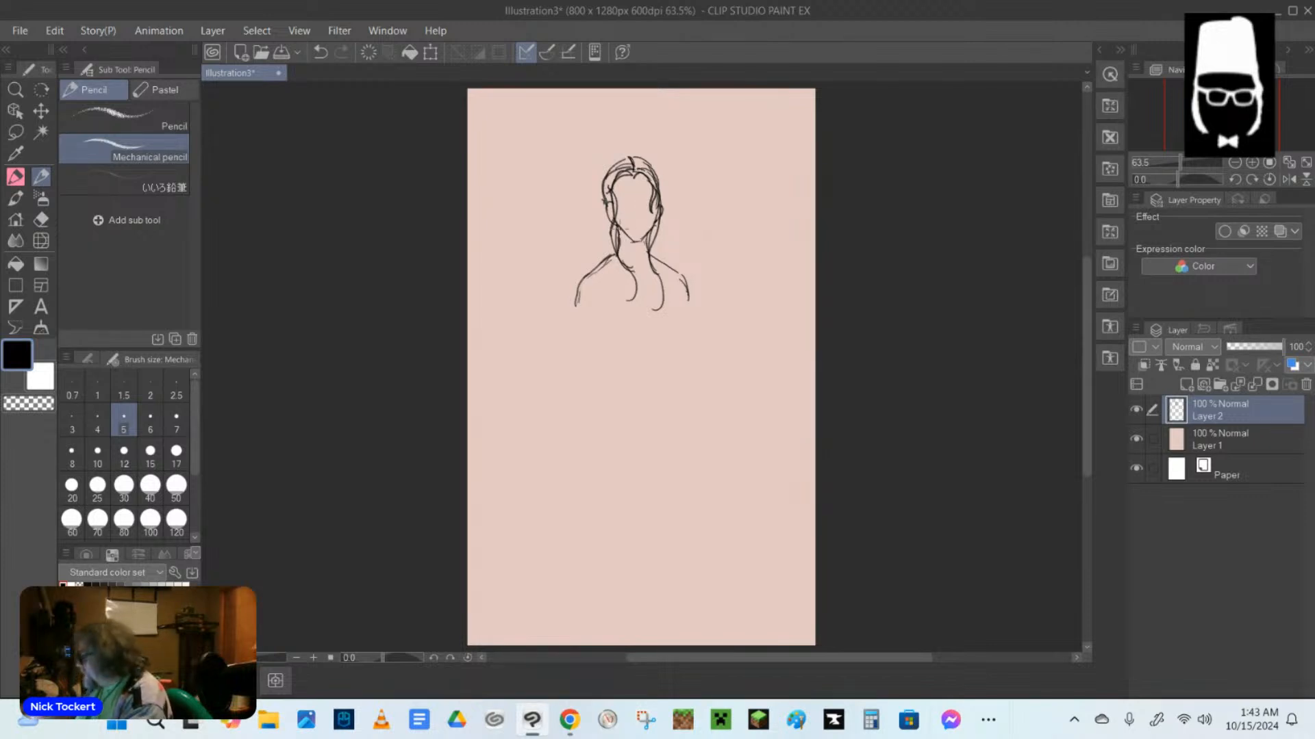
Erase the pointed chin and lower jaw line with the Hard eraser, and return to the Mechanical pencil.
key(e)
drag(633, 239, 622, 226)
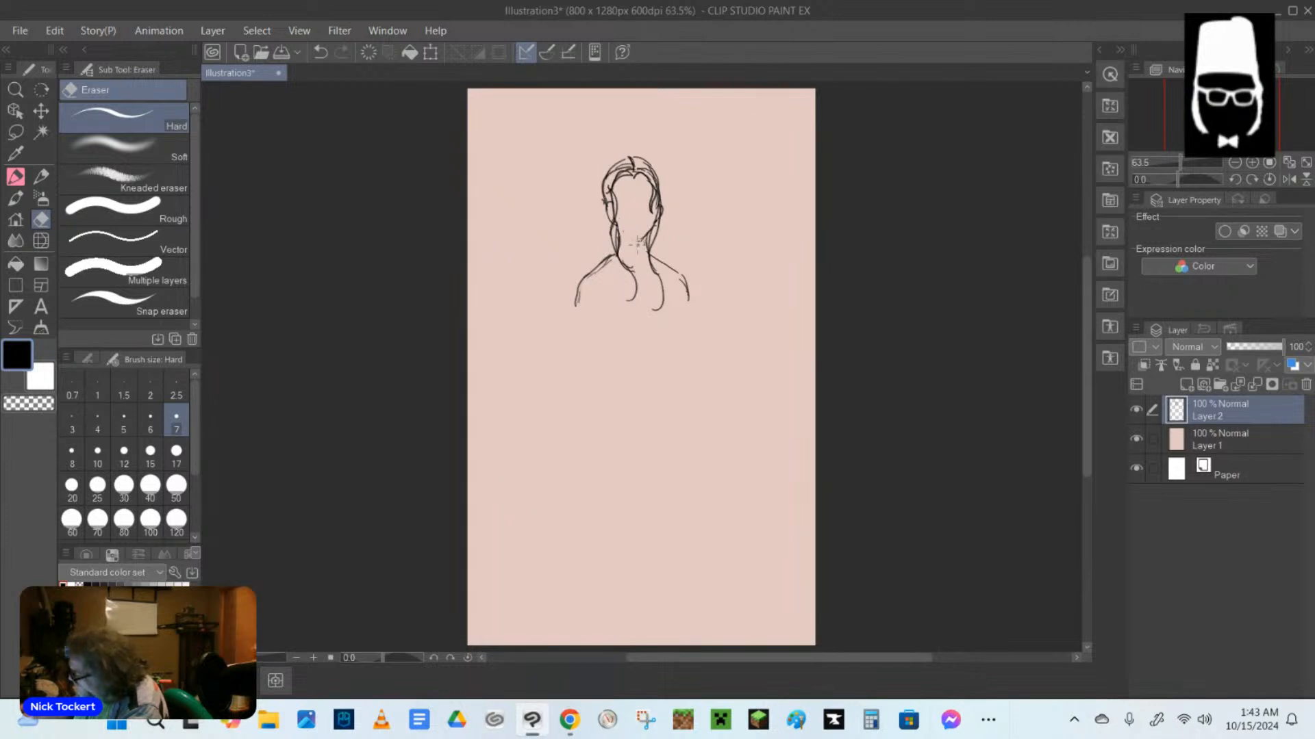
key(p)
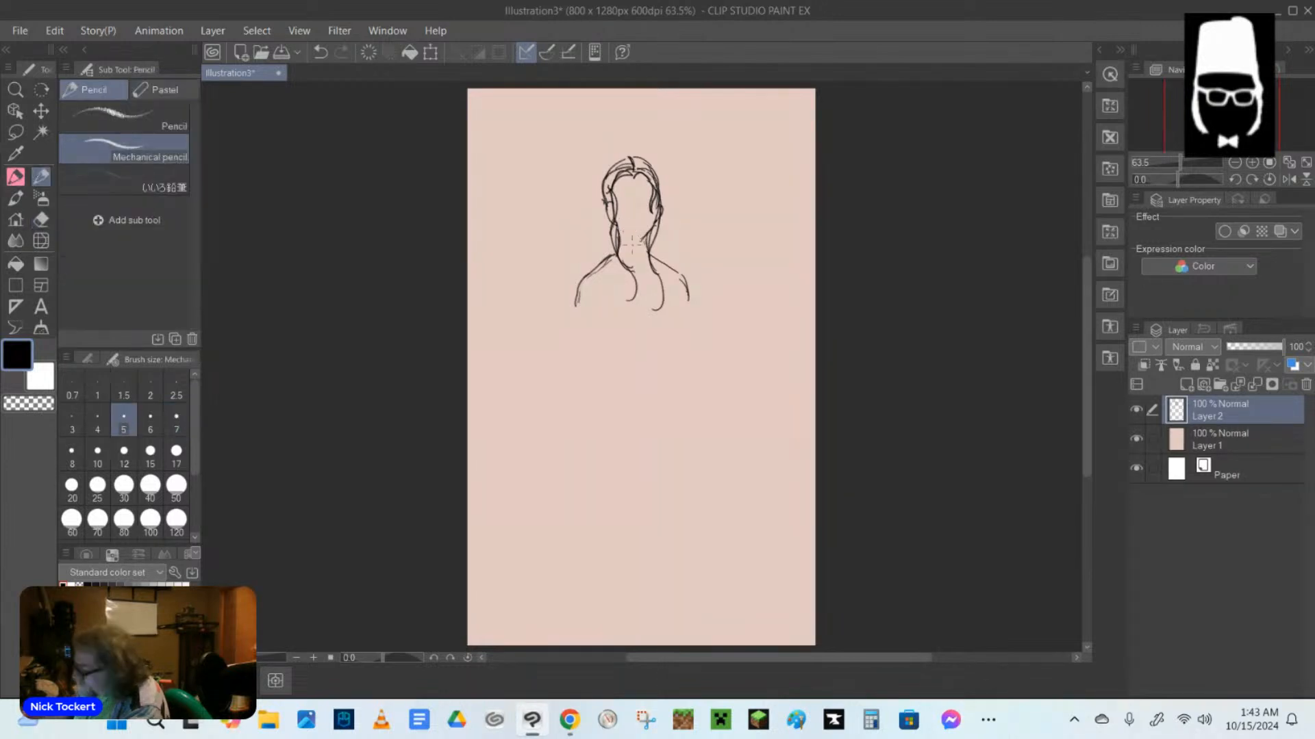
Redraw the face with a narrower jaw and softly pointed chin, and add the hairline around the forehead.
mouse_move(614, 218)
mouse_down()
mouse_move(640, 249)
mouse_move(646, 239)
mouse_up()
drag(614, 187, 637, 181)
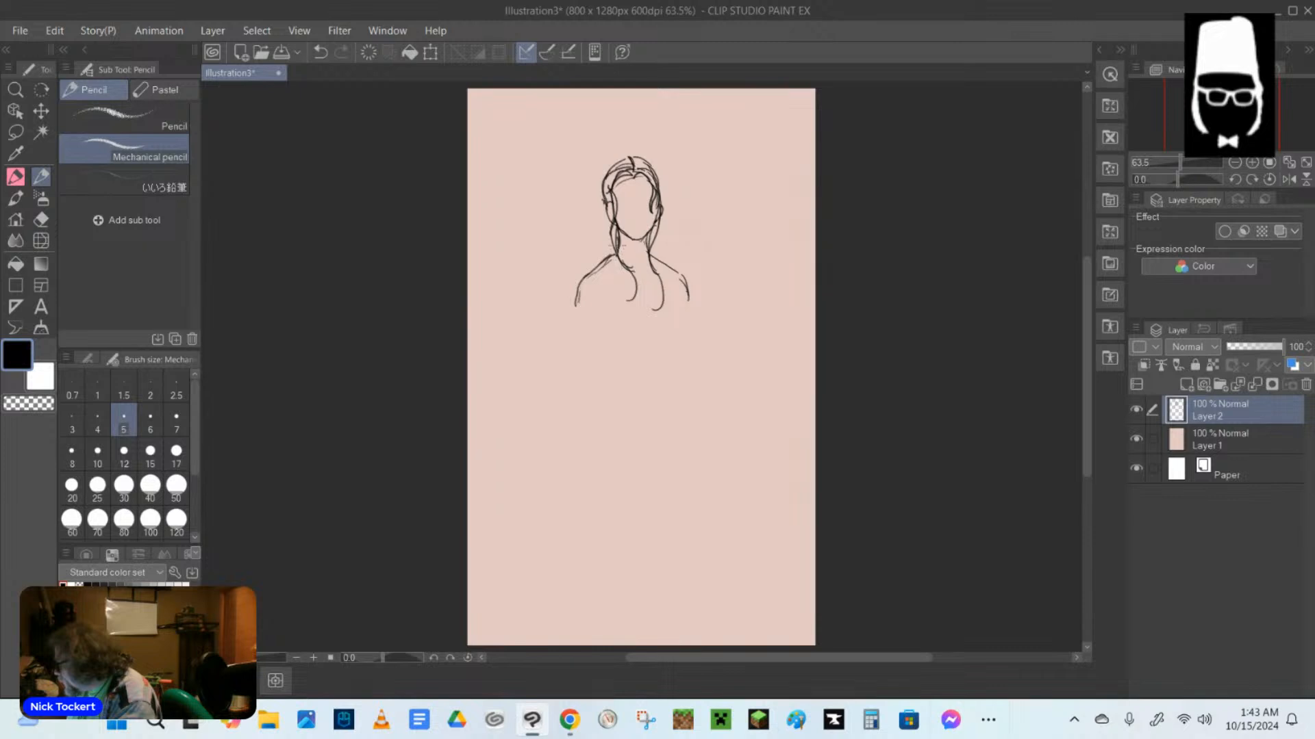
Darken the shoulder line and sketch an off-shoulder neckline across the chest with straps rising to the neck.
drag(614, 254, 584, 283)
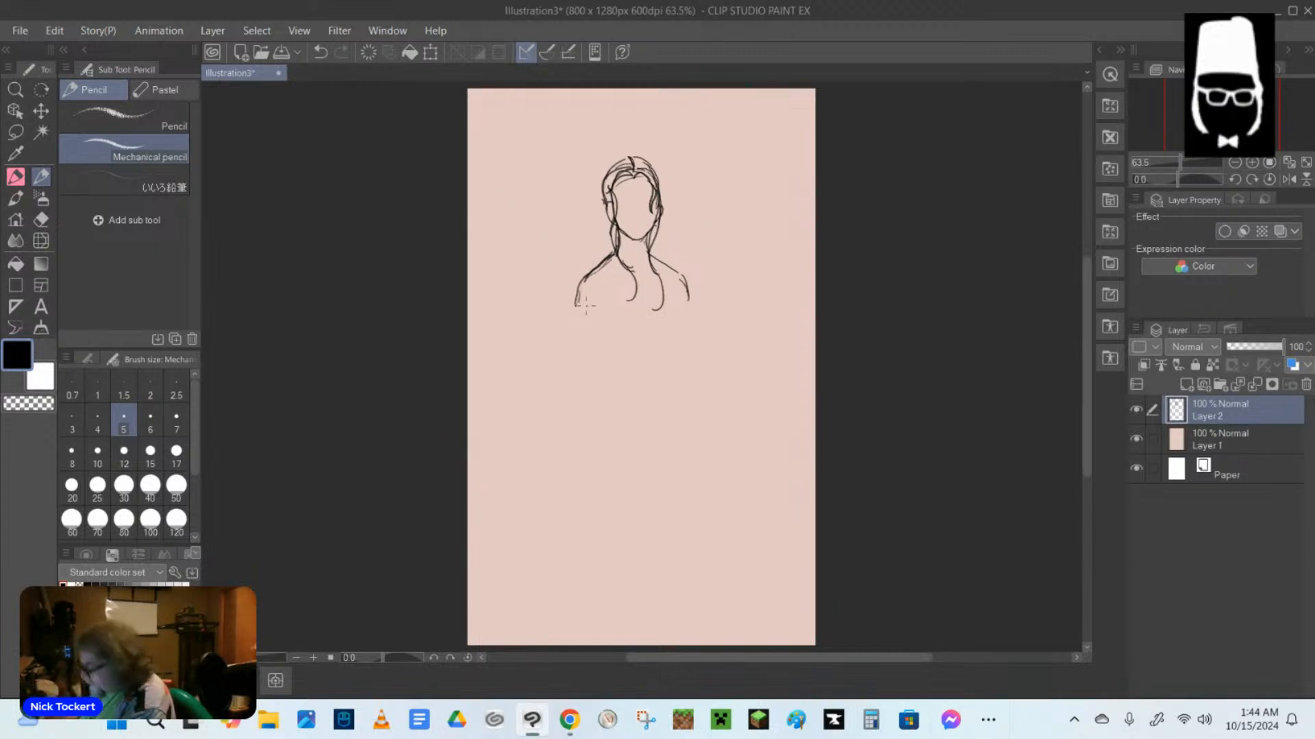
drag(575, 308, 688, 296)
mouse_move(614, 256)
mouse_down()
mouse_move(609, 293)
mouse_move(654, 268)
mouse_move(668, 300)
mouse_move(681, 297)
mouse_up()
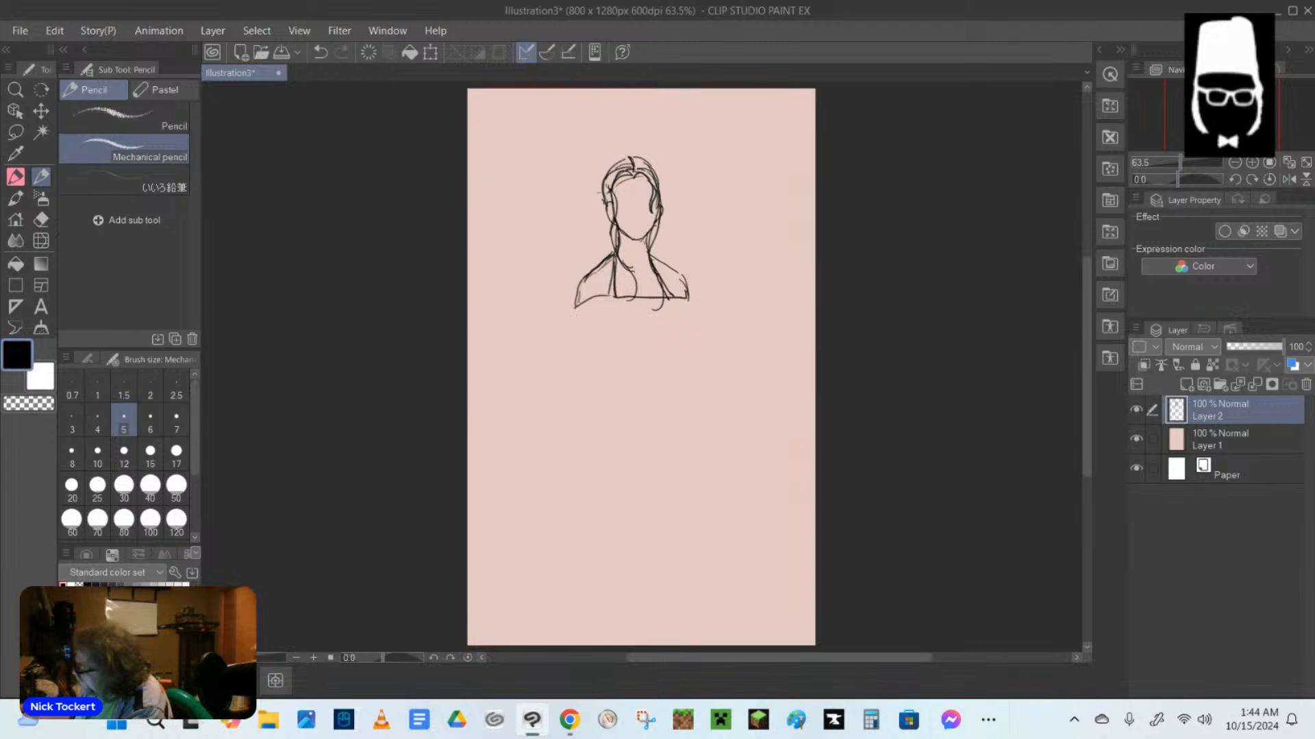
Sketch two forked antlers on top of the head, a pointed ear, and the eyes, eyebrows and nose.
mouse_move(607, 203)
mouse_down()
mouse_move(618, 129)
mouse_move(622, 171)
mouse_move(655, 135)
mouse_move(653, 179)
mouse_move(644, 138)
mouse_move(652, 163)
mouse_move(625, 137)
mouse_move(609, 223)
mouse_up()
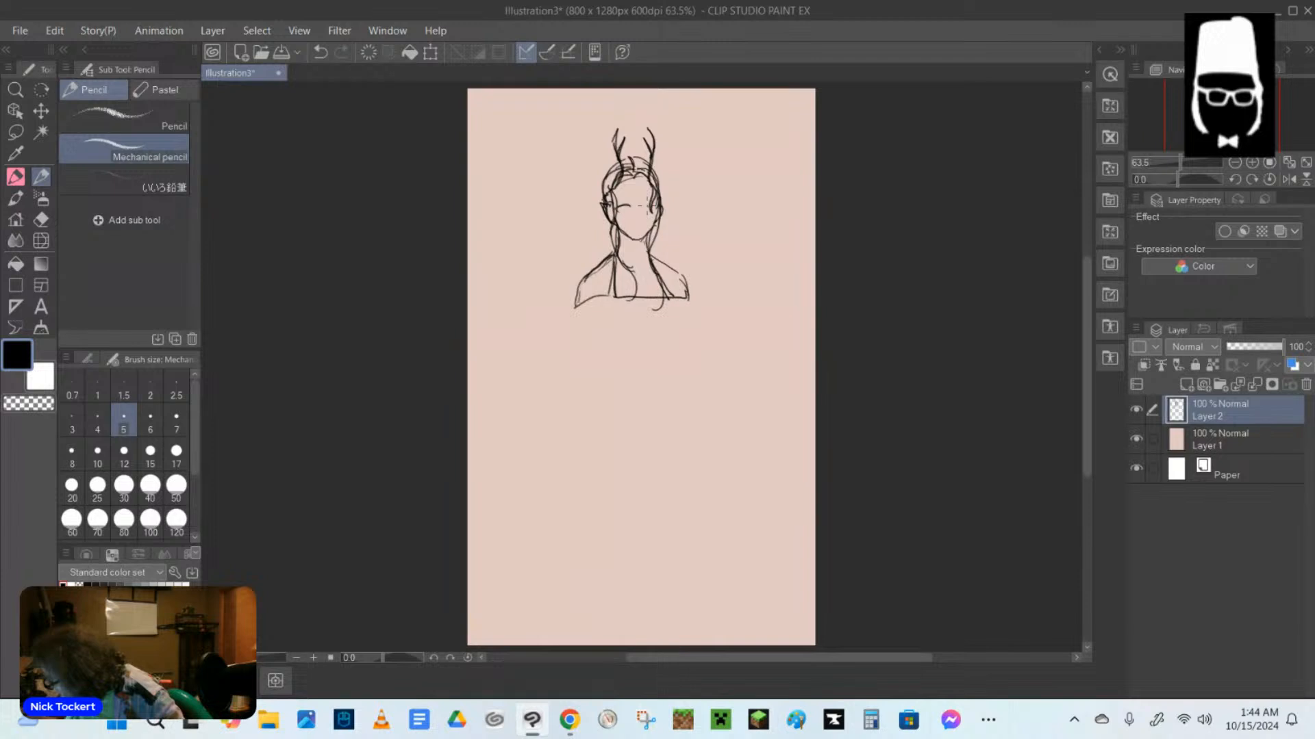
drag(615, 200, 656, 201)
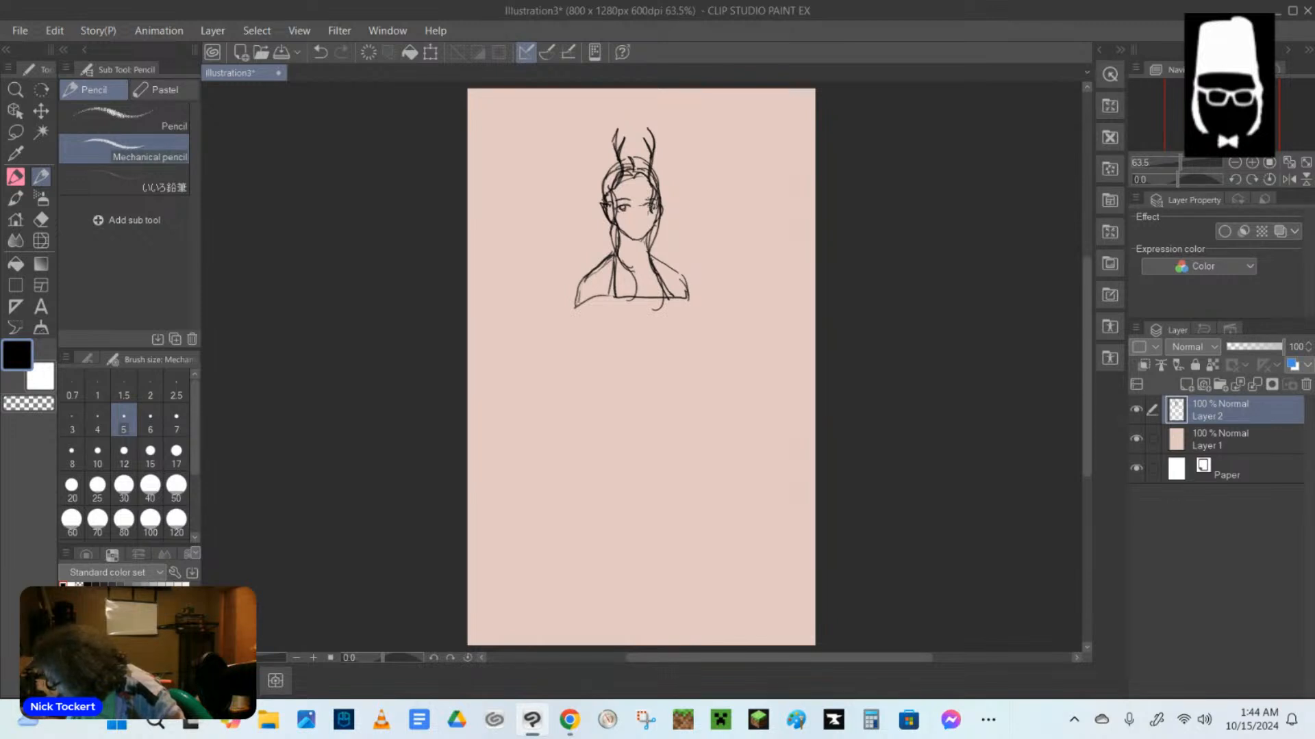
drag(647, 205, 650, 208)
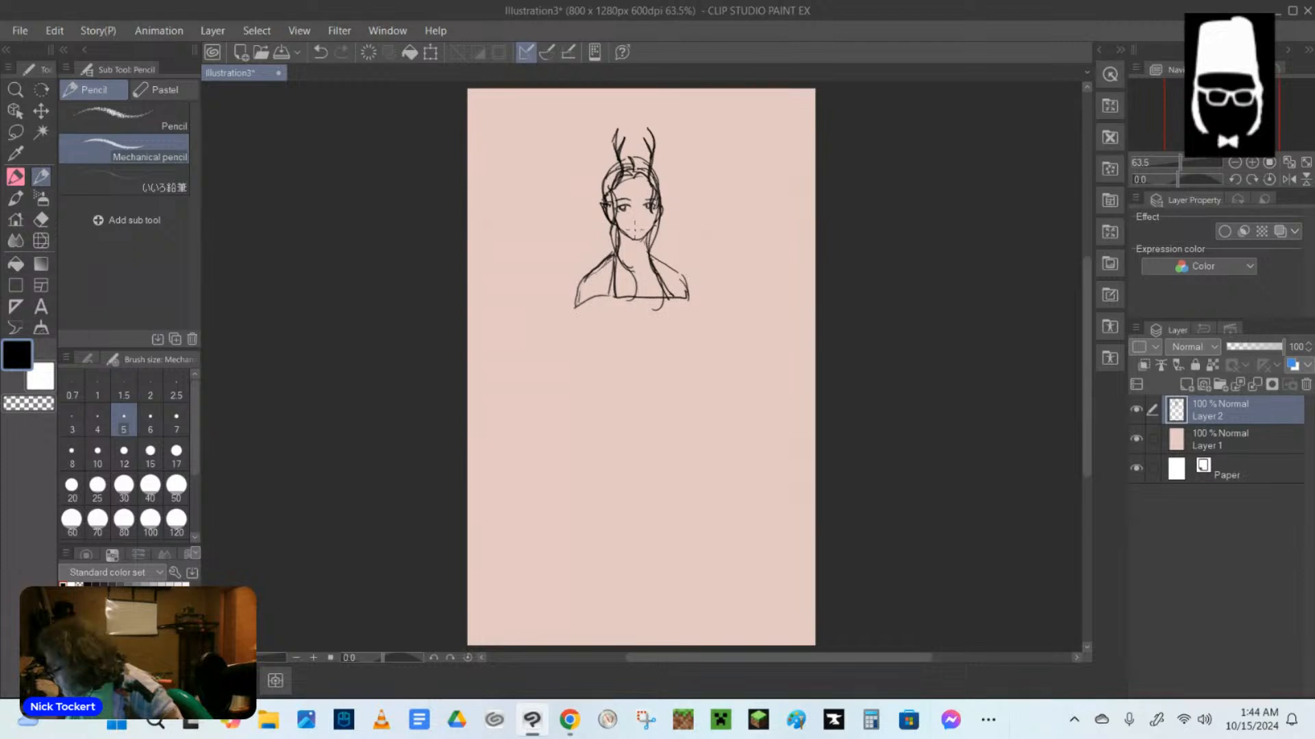
mouse_move(626, 232)
mouse_down()
mouse_move(648, 236)
mouse_move(631, 231)
mouse_up()
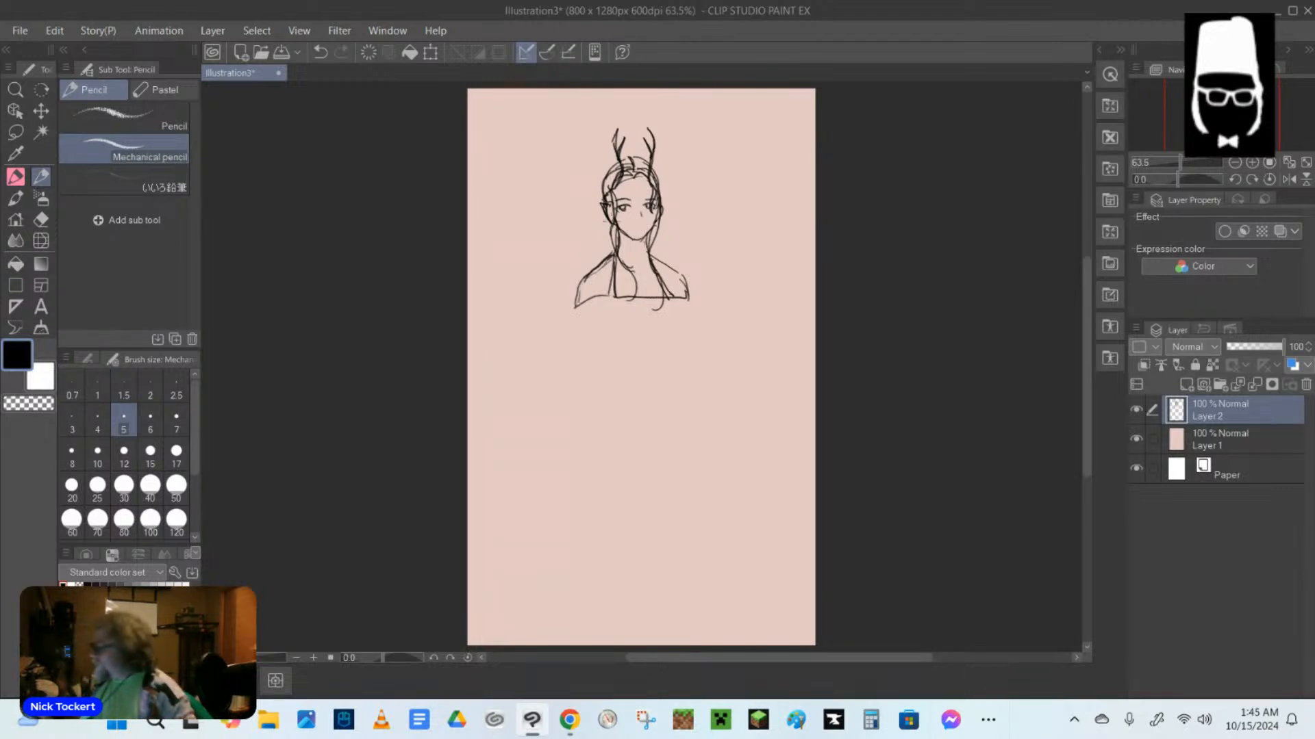
Sketch loose, outward-curving hair loops on both sides of the neck, from the ears down to the shoulders.
mouse_move(609, 224)
mouse_down()
mouse_move(613, 248)
mouse_move(656, 250)
mouse_move(609, 257)
mouse_up()
mouse_move(659, 243)
mouse_down()
mouse_move(623, 278)
mouse_move(597, 253)
mouse_move(618, 279)
mouse_up()
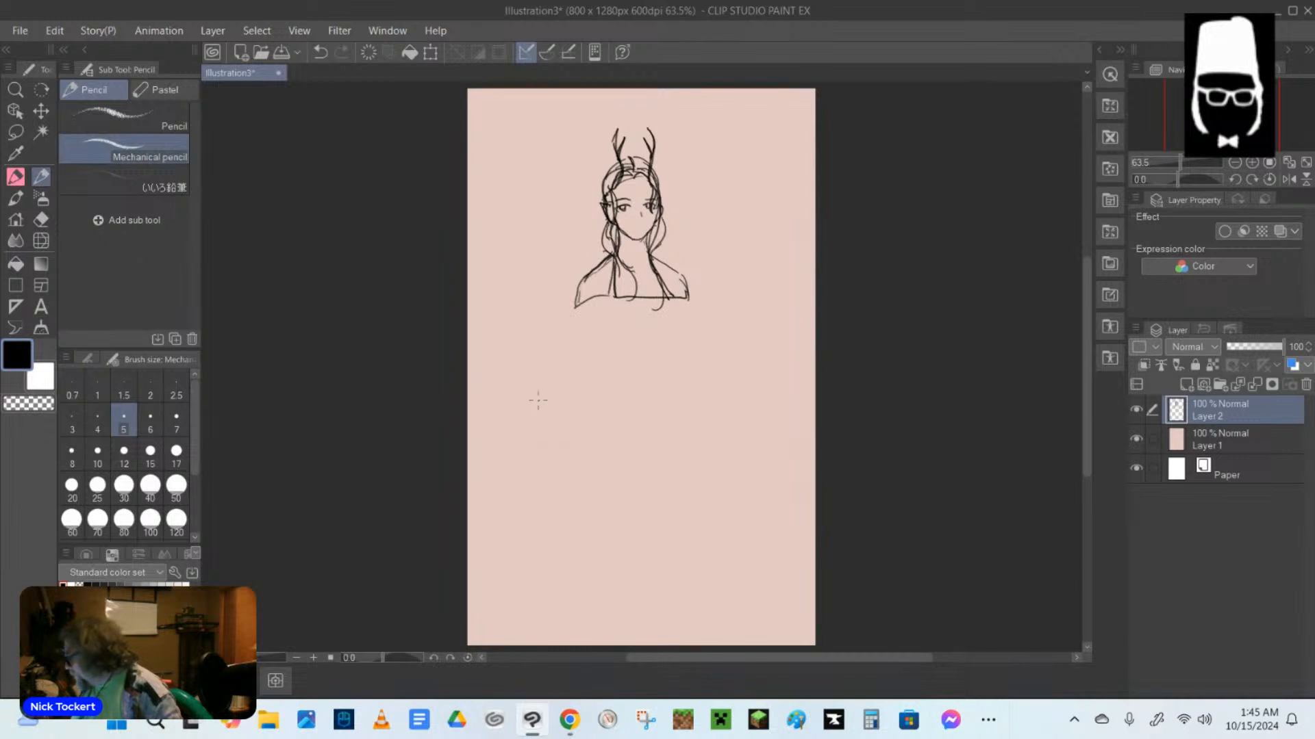
Sketch a wide flared garment band below the neckline, and add crossing halter lines from the neck to the chest.
mouse_move(577, 299)
mouse_down()
mouse_move(568, 334)
mouse_move(698, 327)
mouse_up()
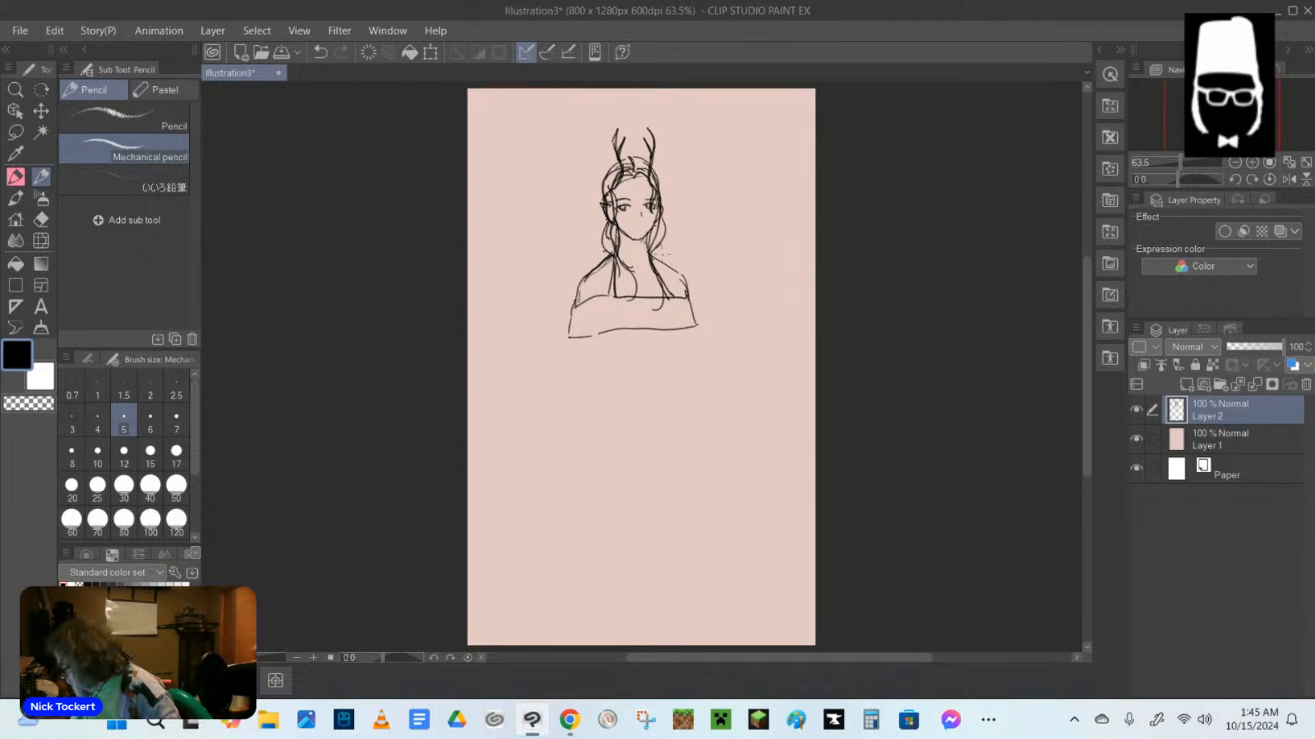
mouse_move(600, 289)
mouse_down()
mouse_move(601, 300)
mouse_move(673, 297)
mouse_up()
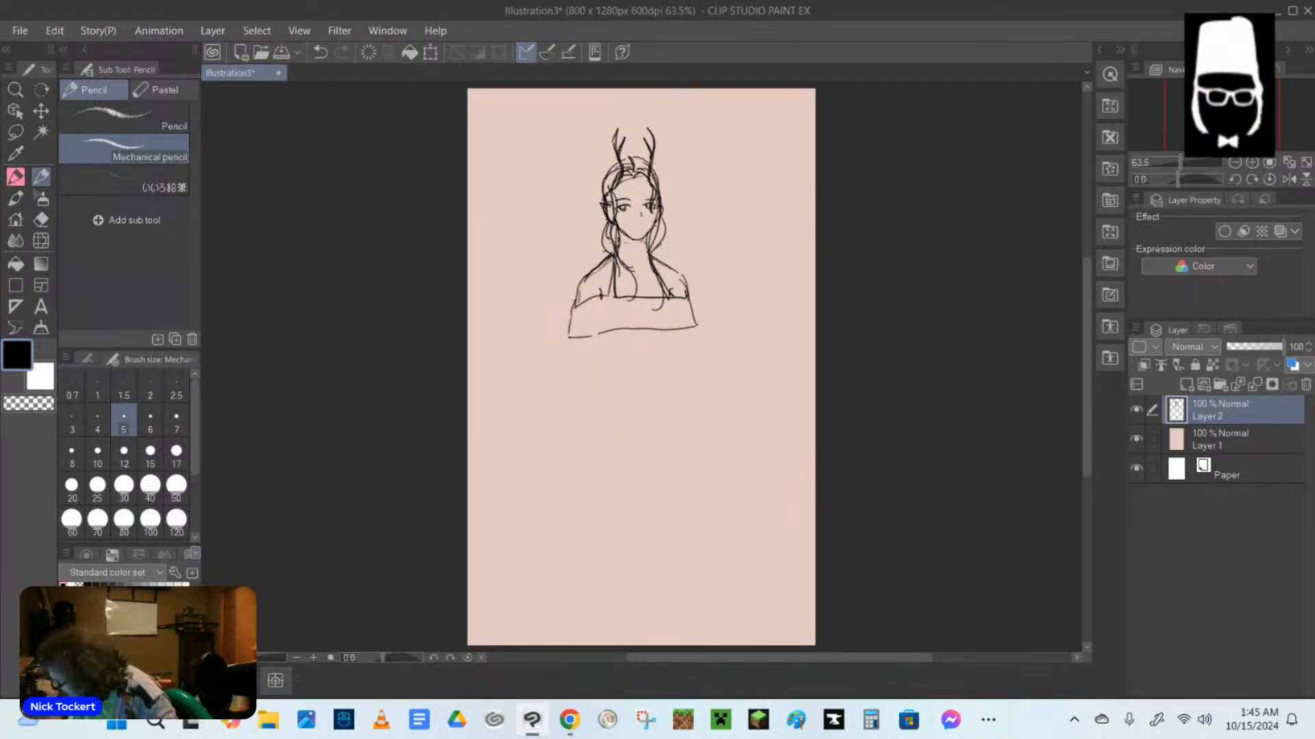
drag(616, 245, 619, 277)
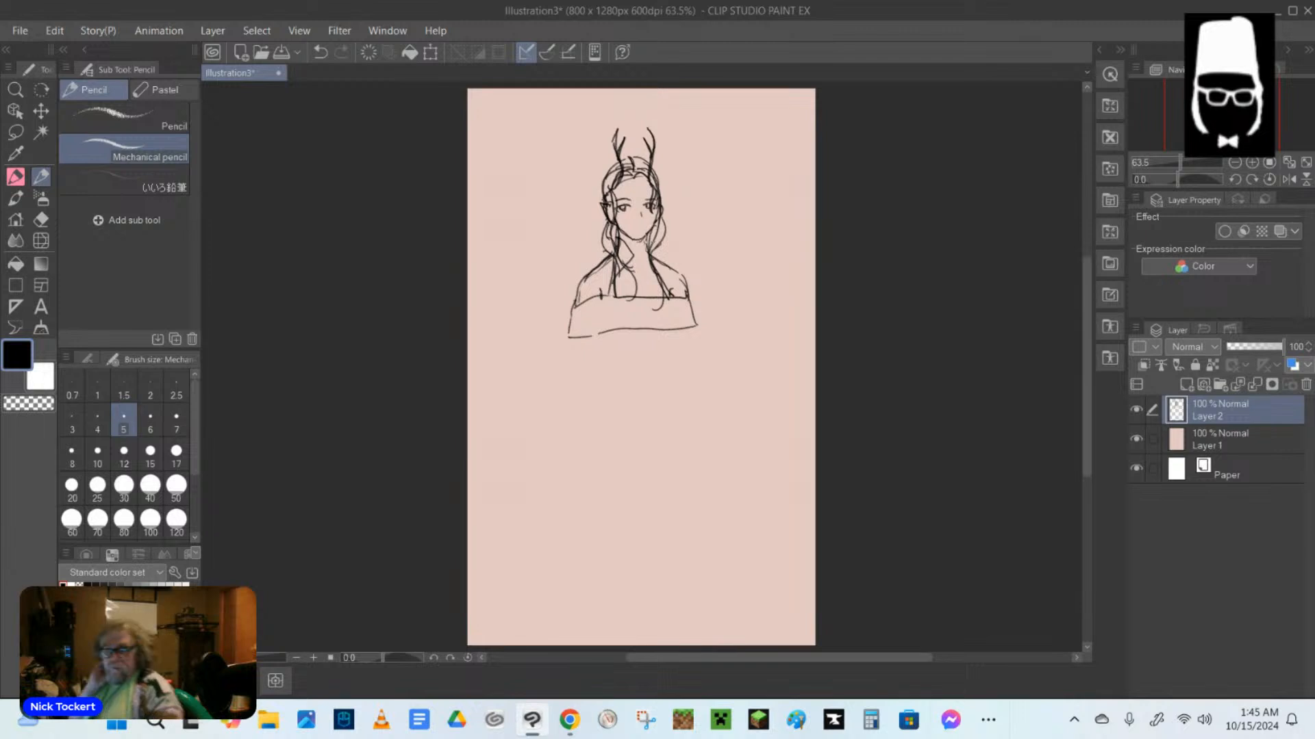
drag(646, 244, 645, 298)
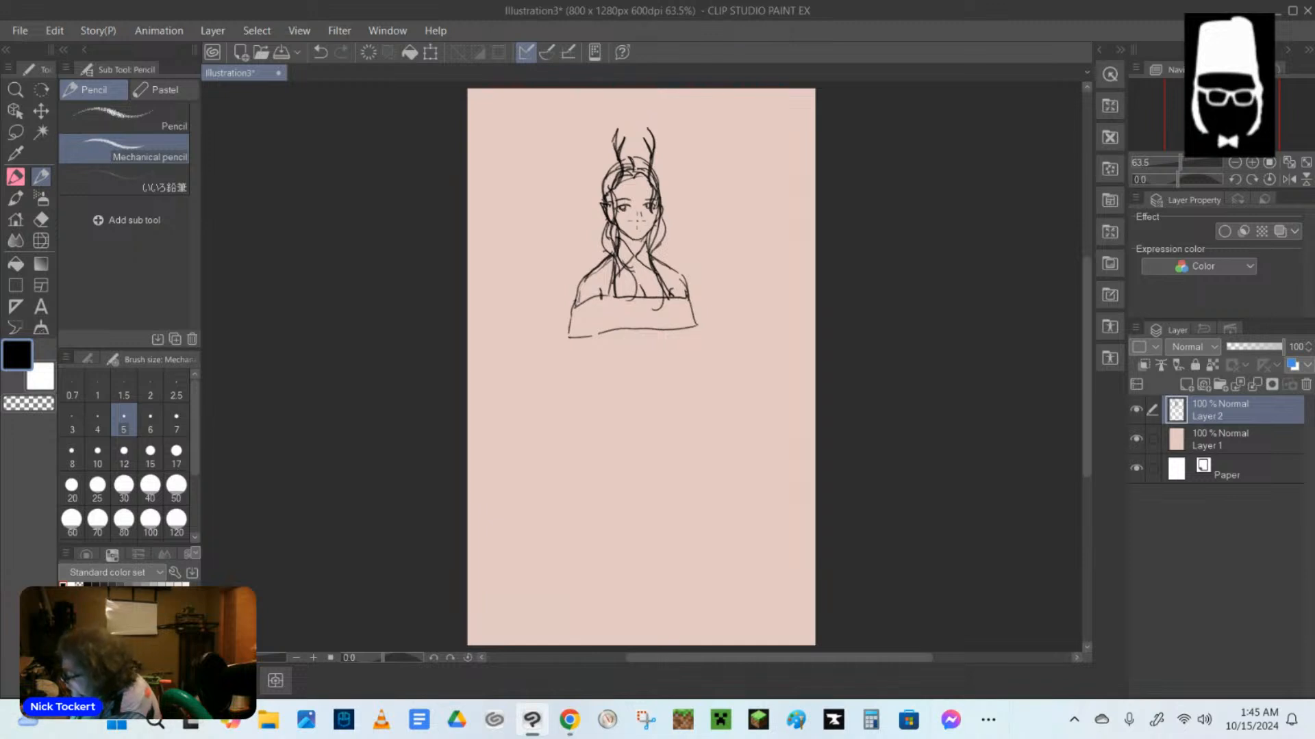
Sketch the nose and a small mouth, replacing the last lip stroke with a short slanted mouth line.
drag(642, 209, 643, 222)
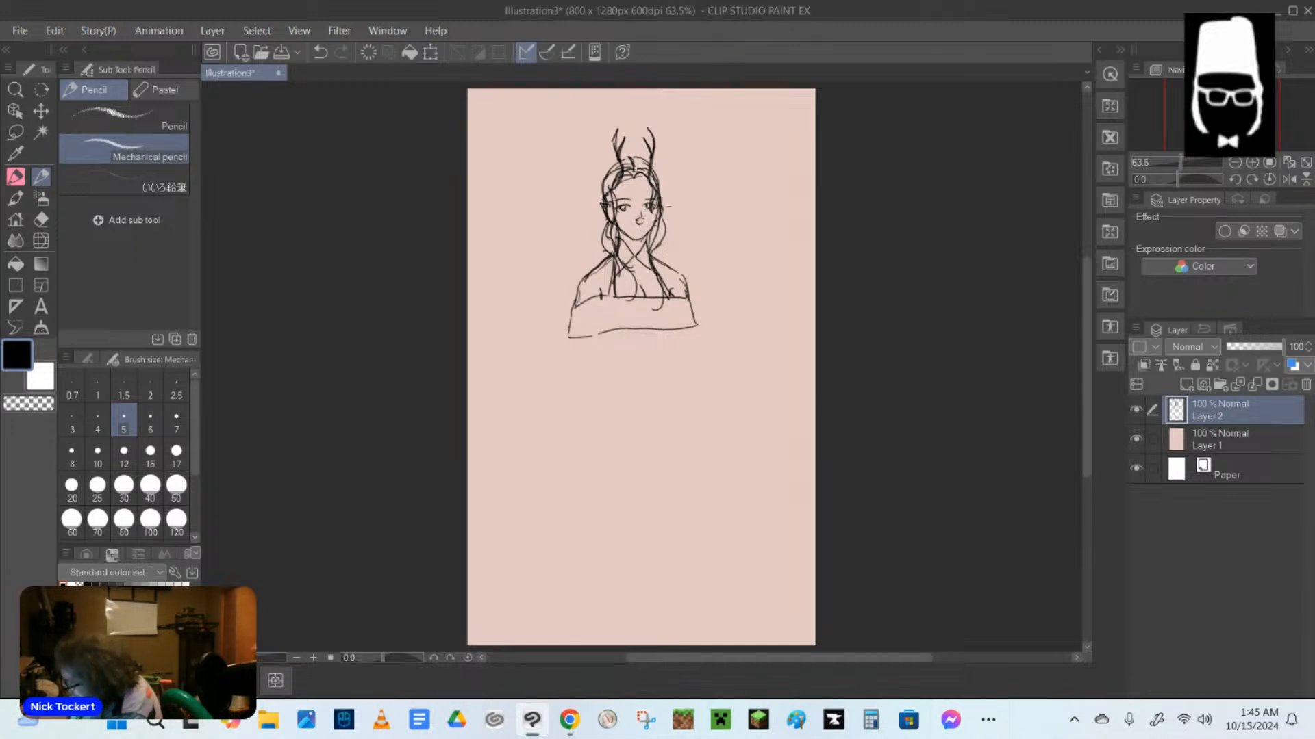
scroll(648, 245, up, 3)
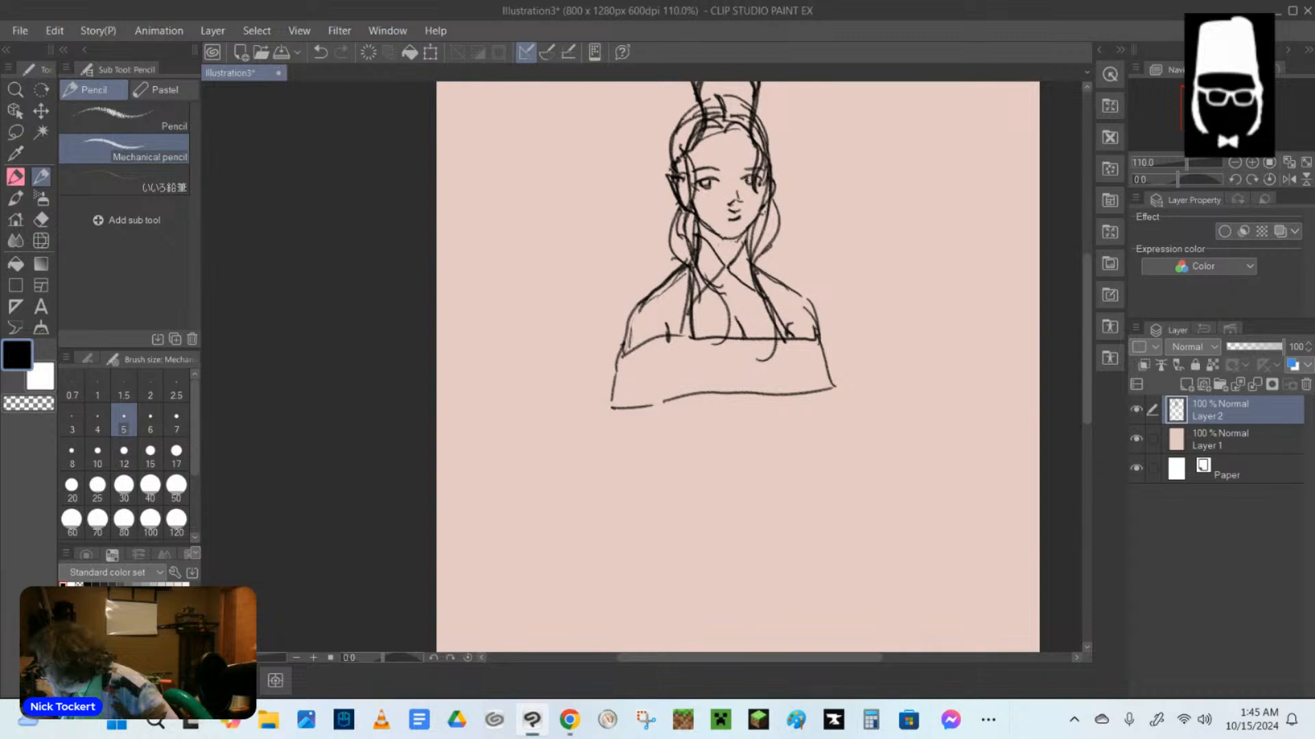
click(321, 53)
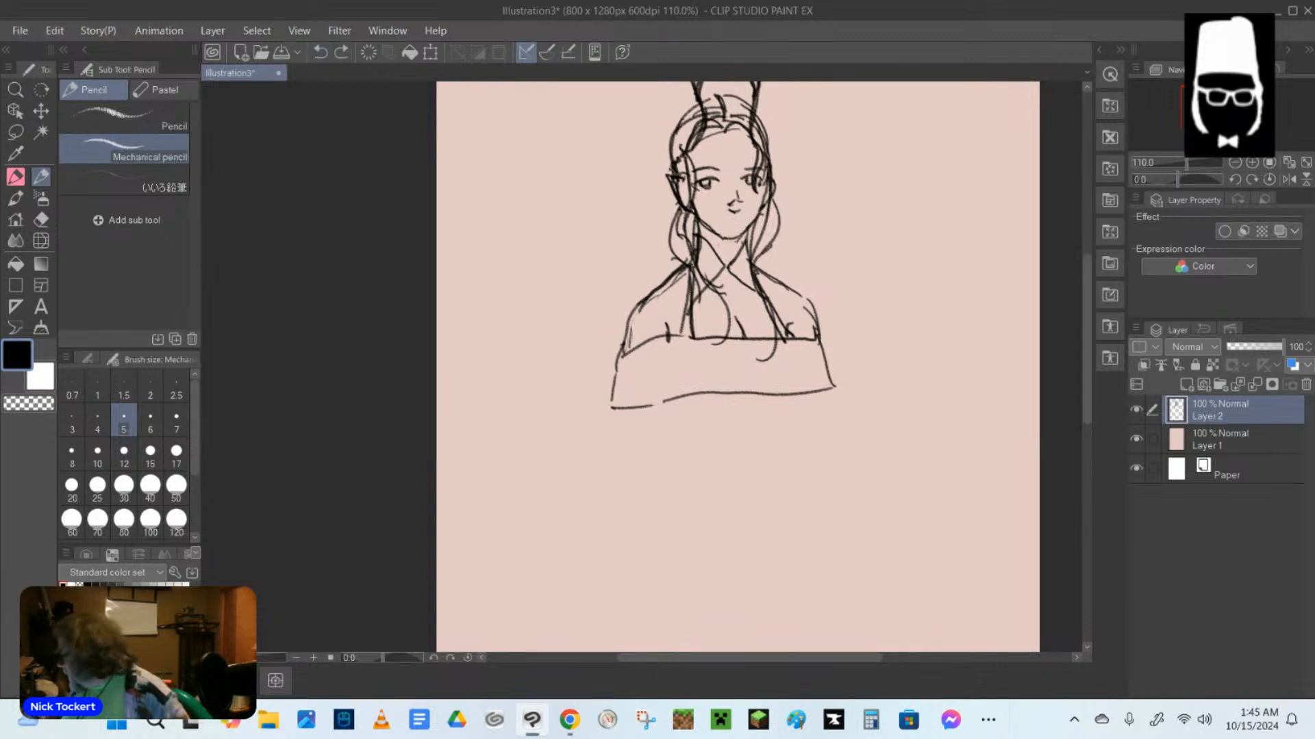
key(ctrl+y)
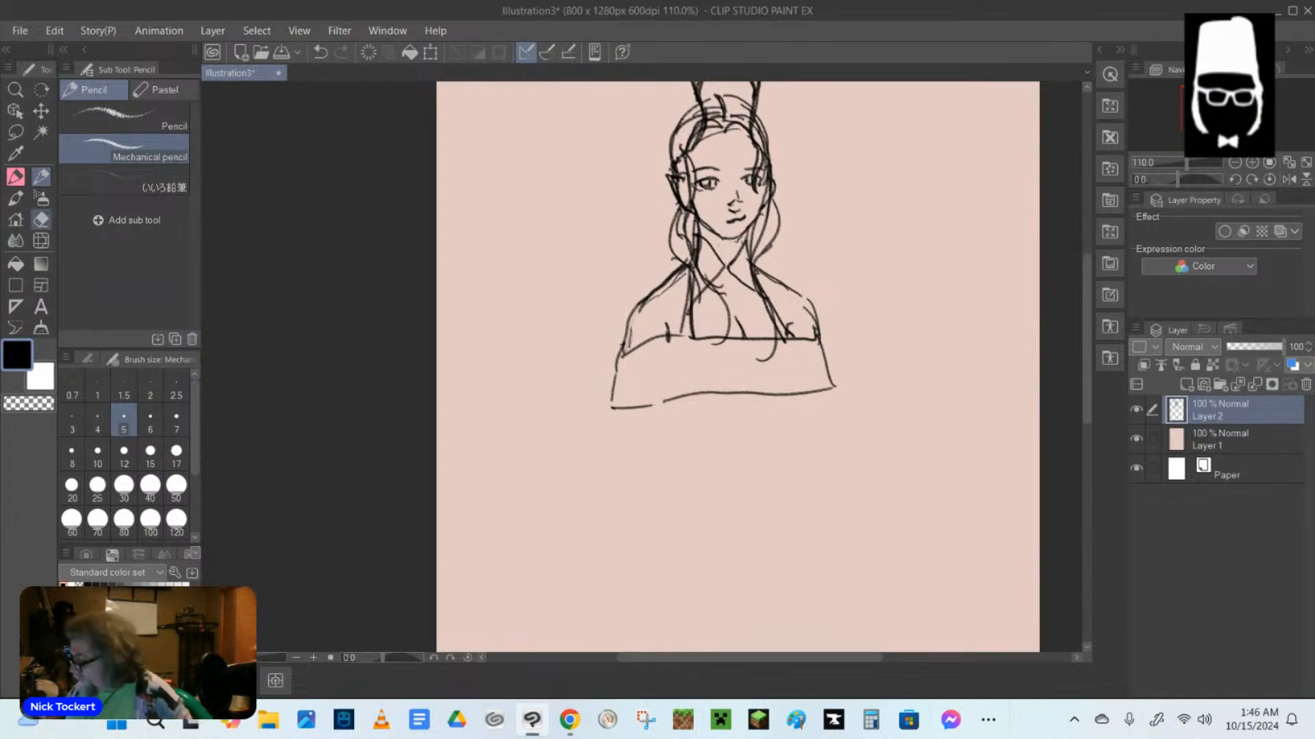
Erase the stray lines at the pointed ear with the Hard eraser, and redraw the hair beside it with the Mechanical pencil.
key(e)
drag(676, 185, 680, 192)
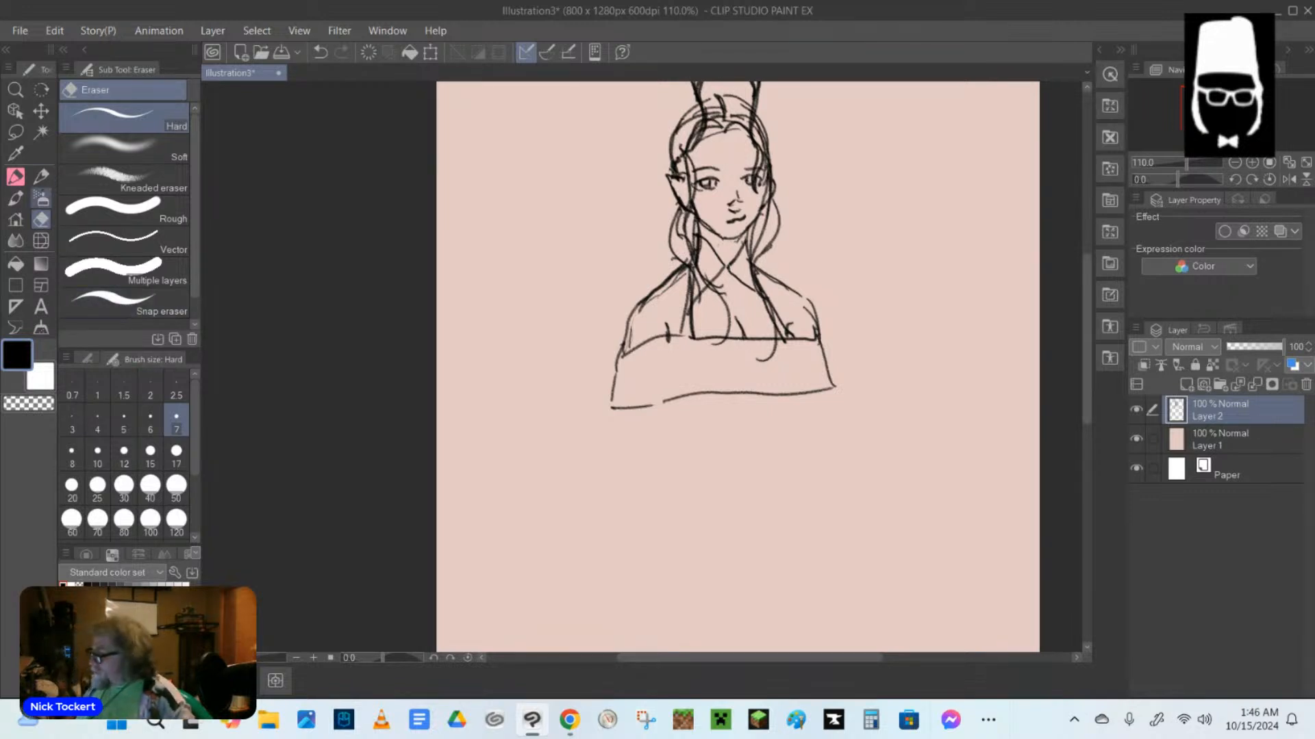
click(41, 177)
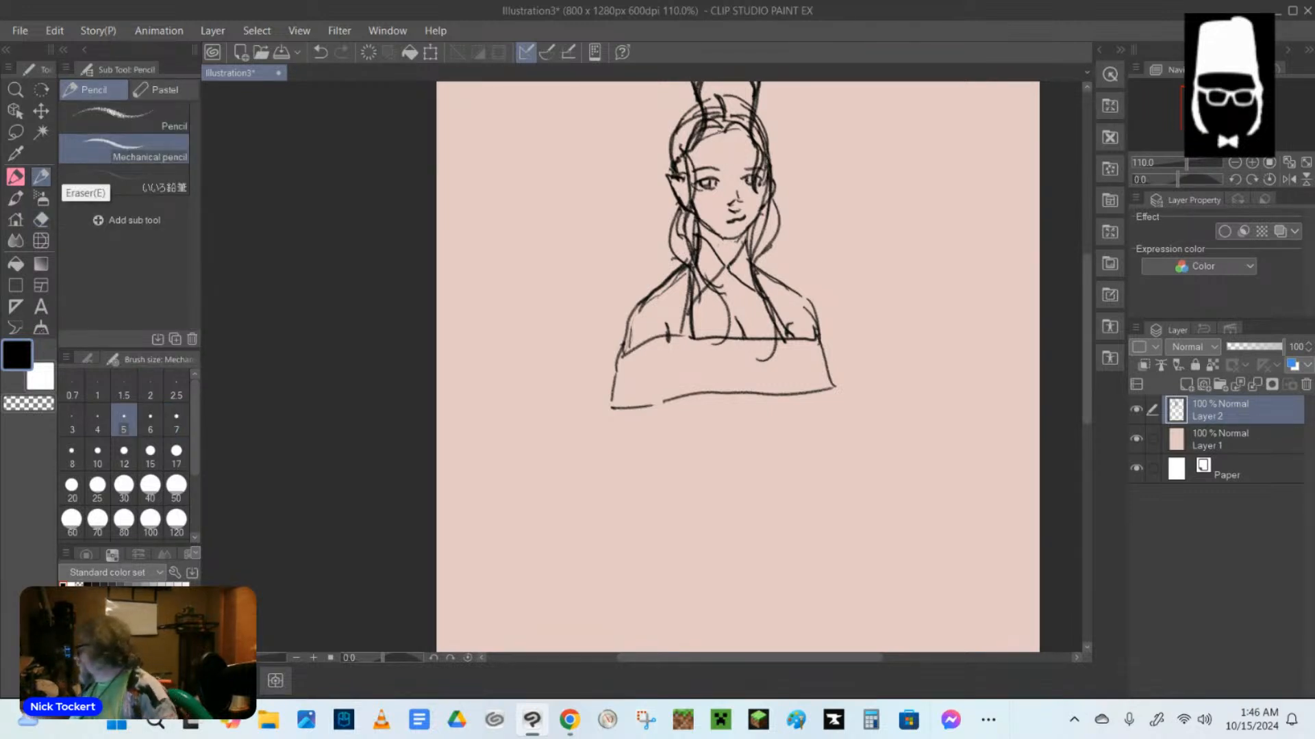
drag(721, 127, 684, 167)
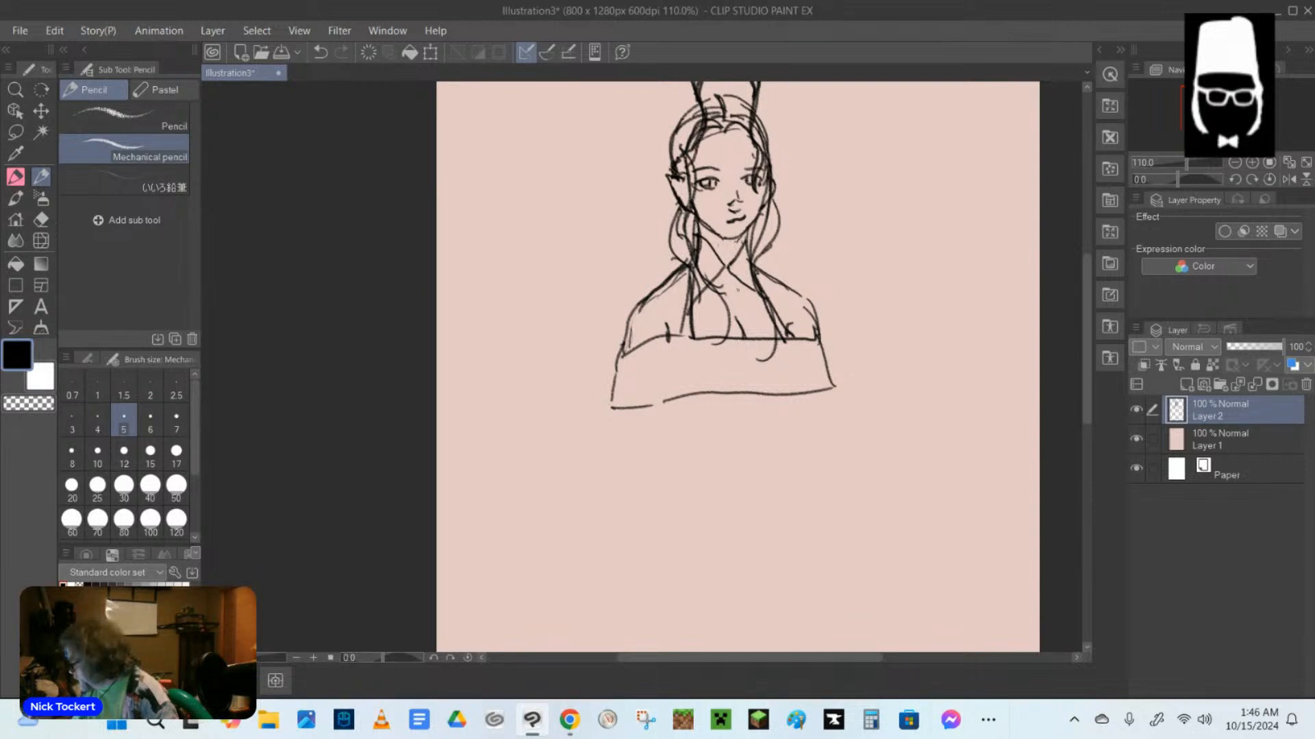
Sketch a small oval pendant where the collar lines cross, and reinforce the collar and garment straps.
mouse_move(723, 264)
mouse_down()
mouse_move(730, 280)
mouse_move(671, 341)
mouse_up()
drag(767, 300, 786, 328)
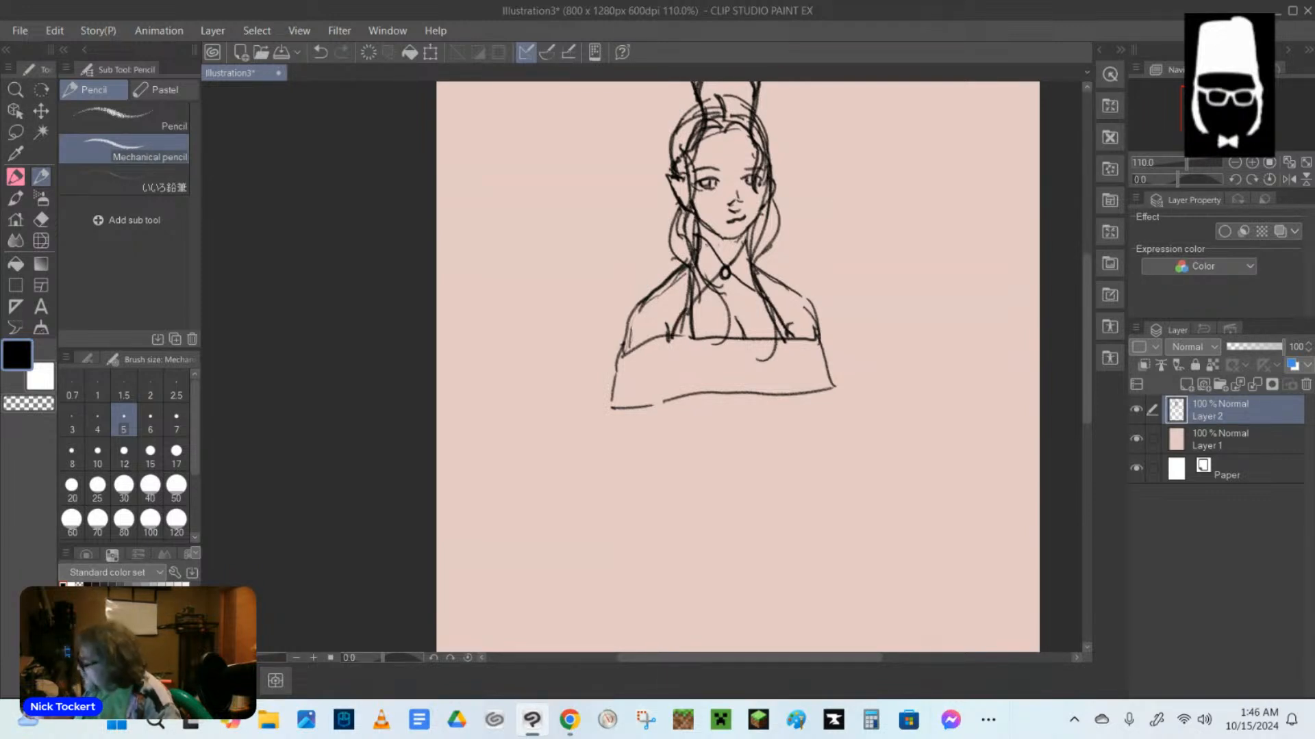
mouse_move(700, 245)
mouse_down()
mouse_move(720, 273)
mouse_move(747, 251)
mouse_up()
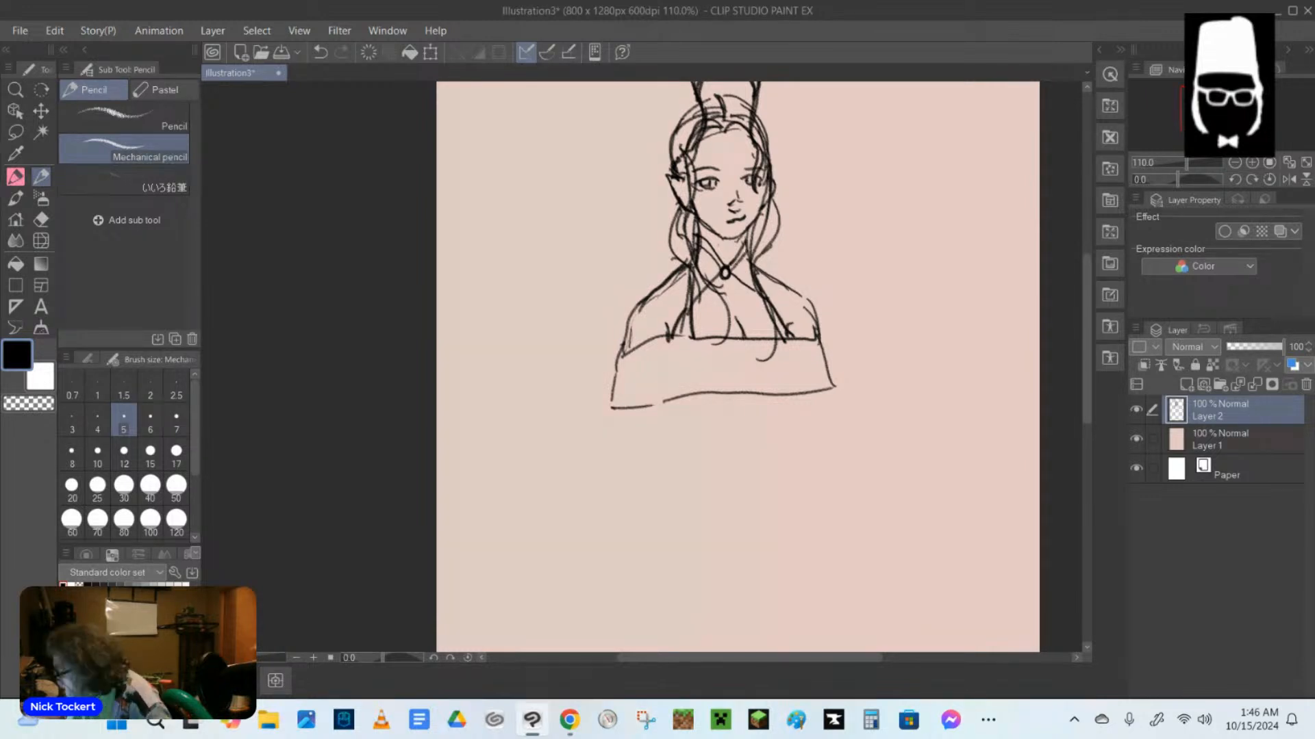
Define the pointed elf ears on both sides of the head.
drag(673, 185, 688, 197)
mouse_move(770, 180)
mouse_down()
mouse_move(780, 176)
mouse_move(772, 195)
mouse_up()
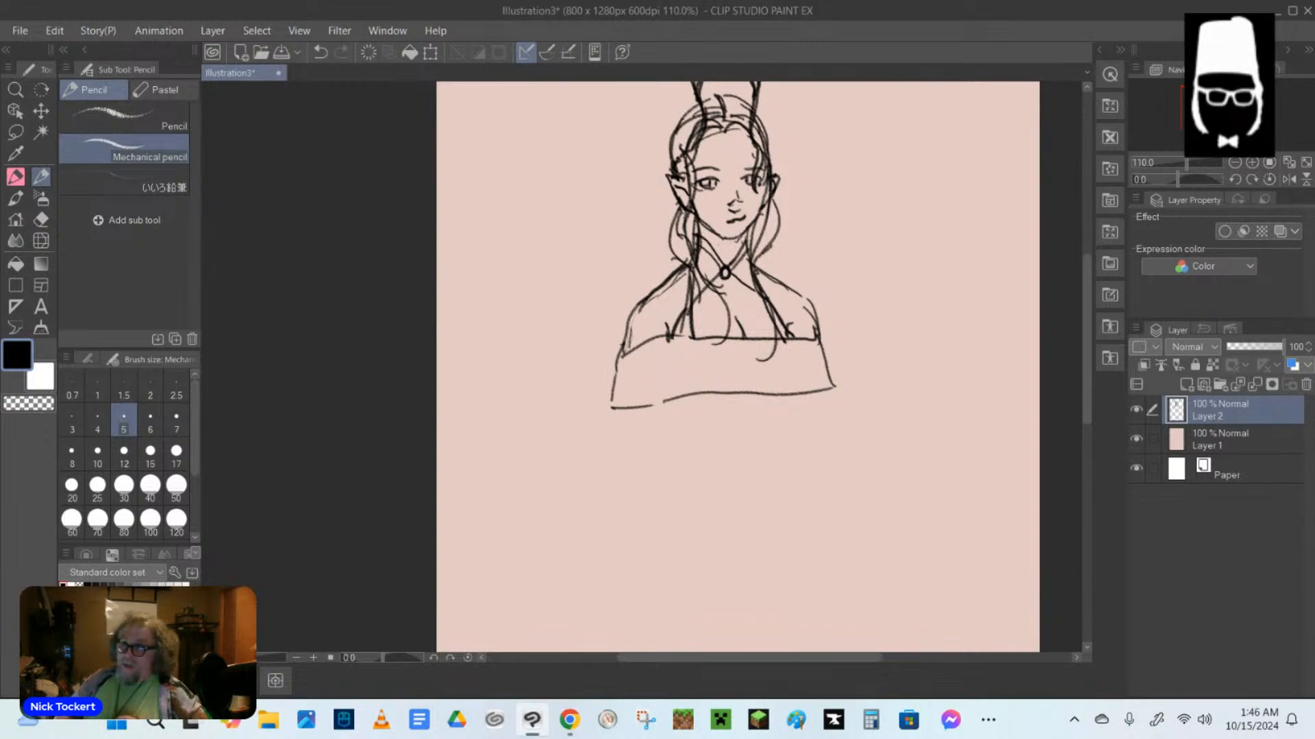
key(alt+Tab)
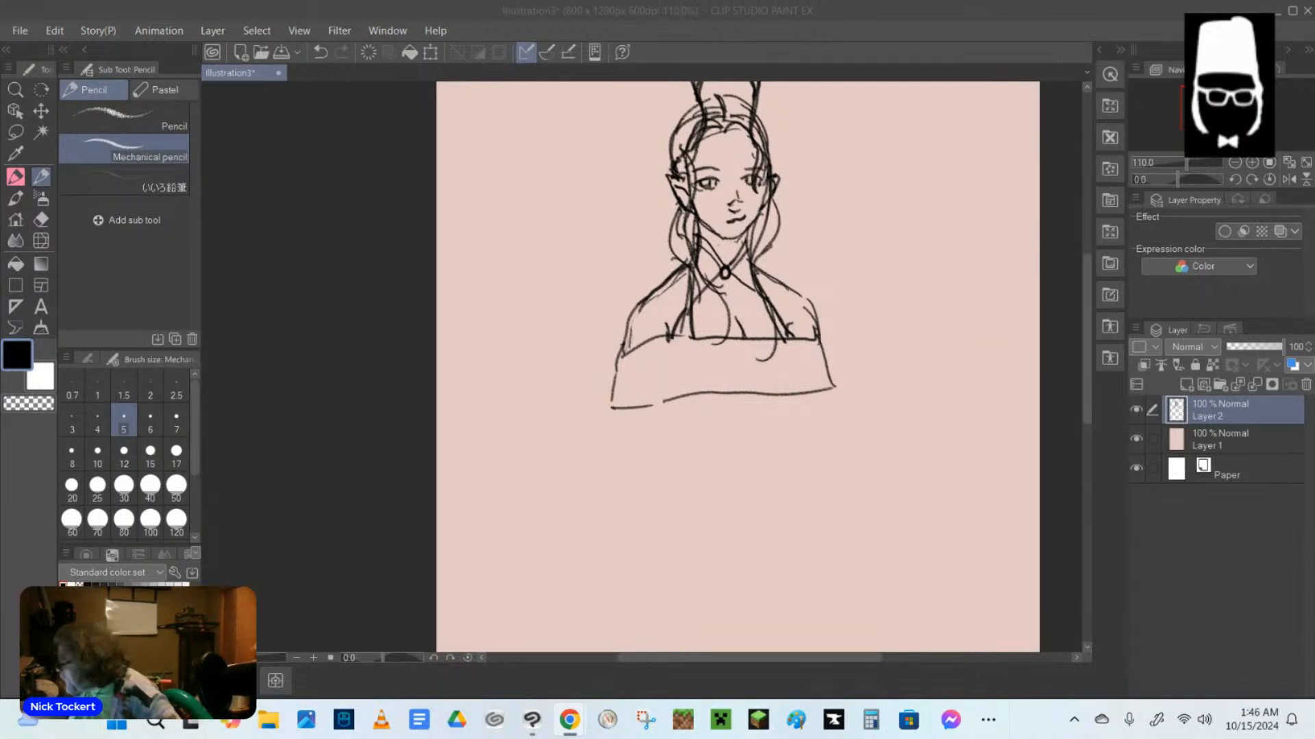
key(alt+Tab)
Sketch a circlet across the forehead with a round gem at its centre.
drag(693, 155, 723, 153)
drag(697, 147, 739, 153)
mouse_move(745, 148)
mouse_down()
mouse_move(721, 154)
mouse_move(733, 141)
mouse_up()
drag(719, 144, 743, 155)
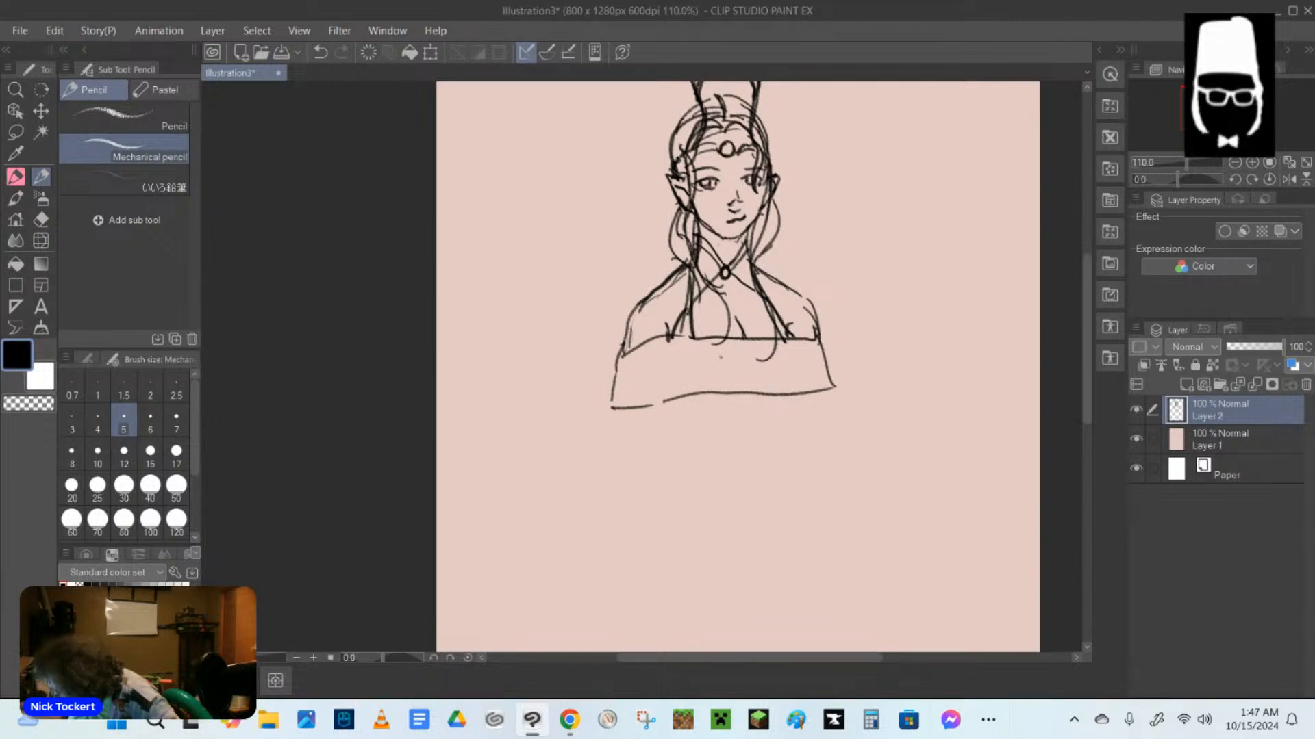
Darken the side of the jaw and strengthen the eyebrows and upper eyelids.
drag(699, 223, 714, 232)
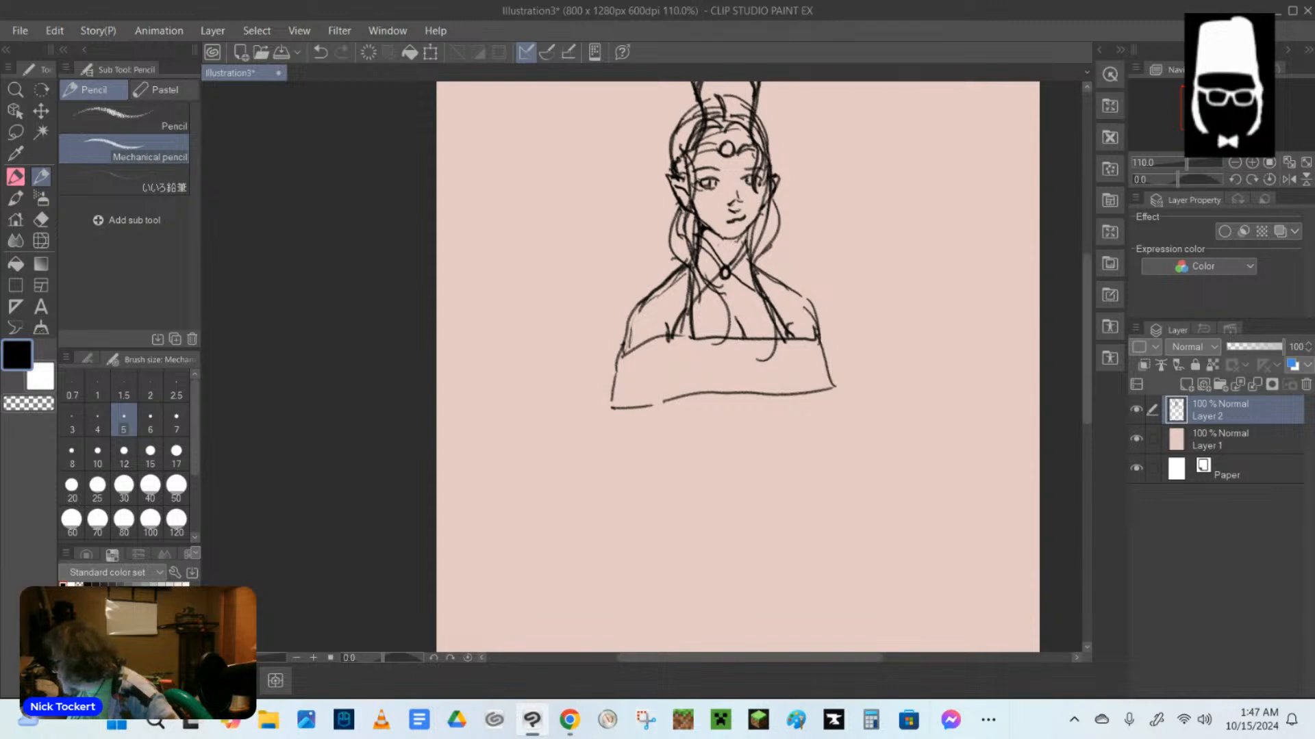
drag(703, 181, 760, 181)
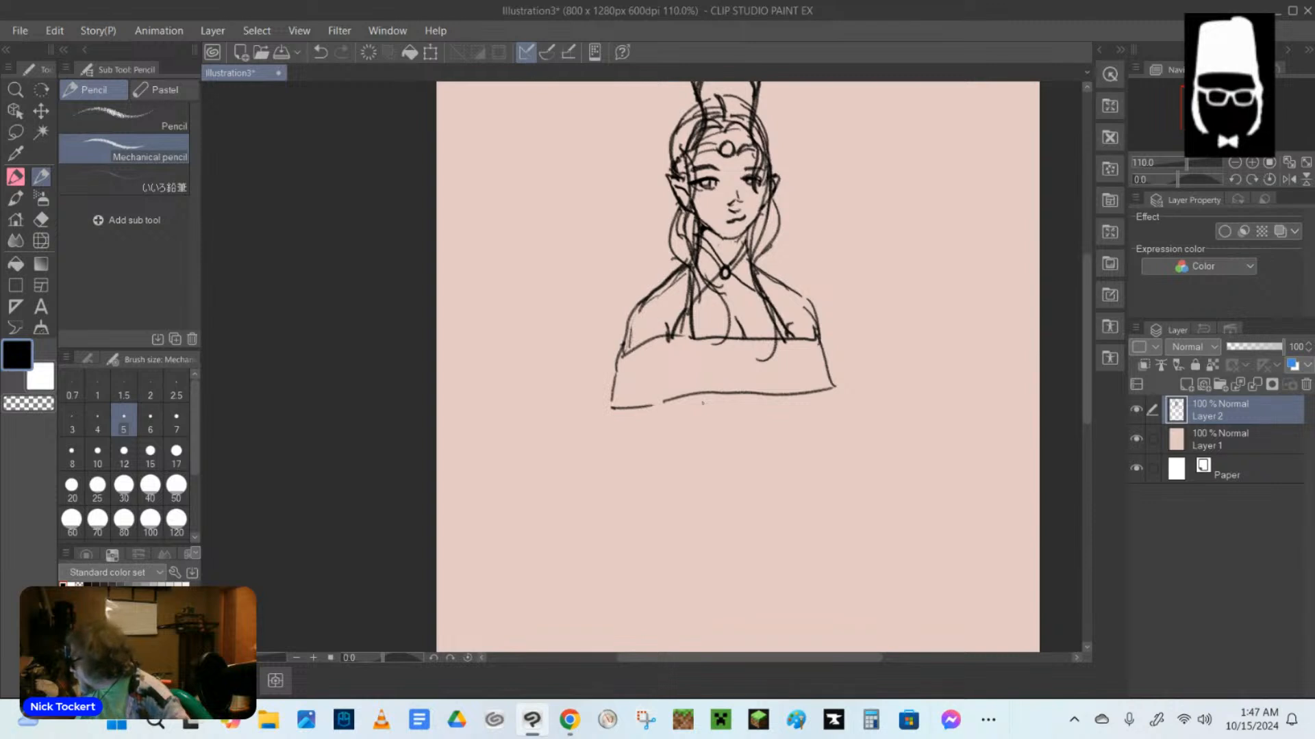
Thicken the straps running from the pendant to the neckline, and darken the outer hair contour beside the ear.
drag(721, 275, 693, 327)
drag(732, 277, 774, 326)
drag(734, 278, 771, 325)
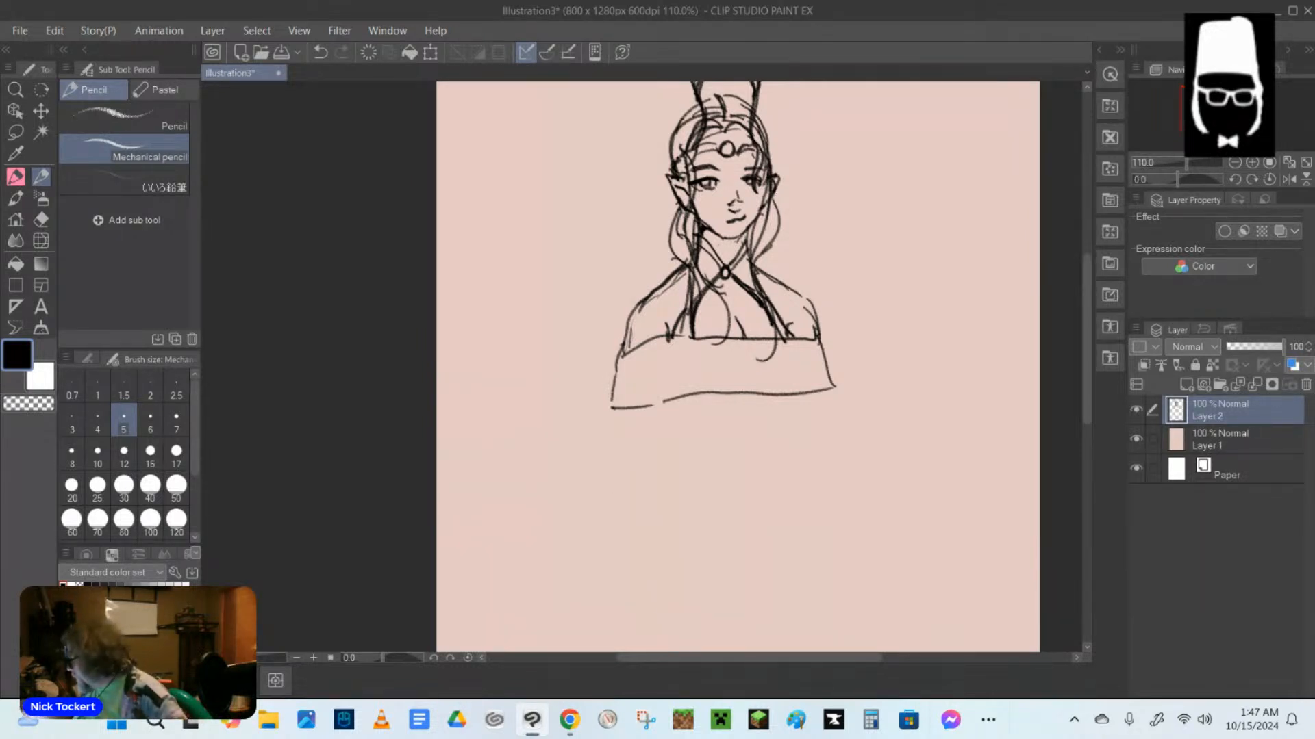
drag(671, 151, 669, 227)
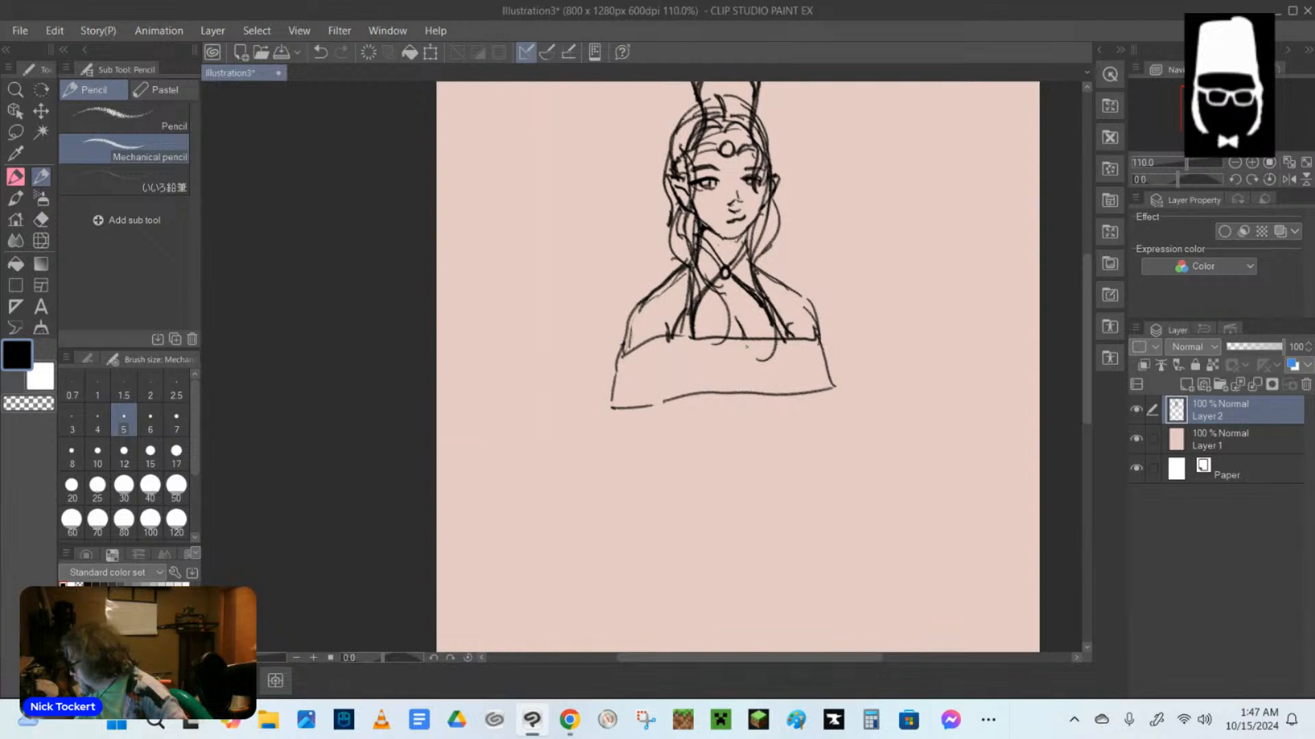
drag(677, 317, 669, 334)
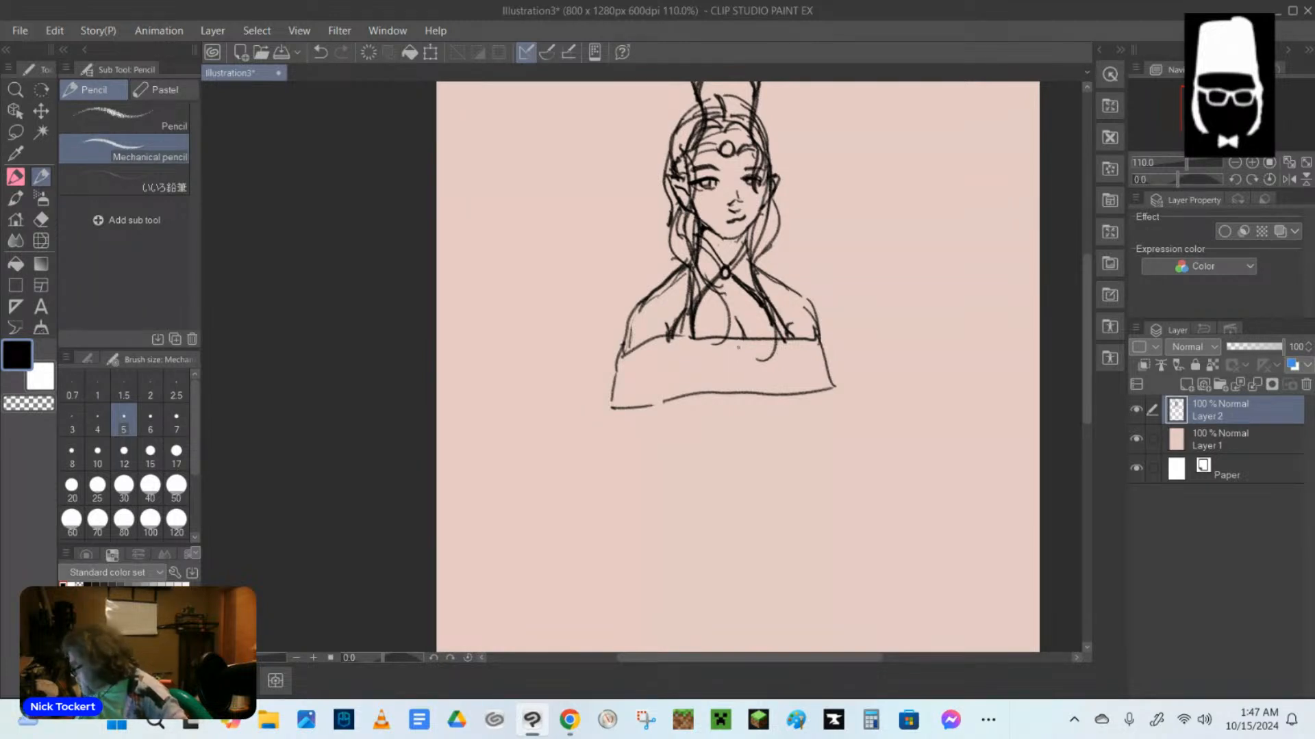
mouse_move(748, 342)
mouse_down()
mouse_move(726, 354)
mouse_move(763, 344)
mouse_move(734, 364)
mouse_move(744, 389)
mouse_move(759, 362)
mouse_move(746, 343)
mouse_up()
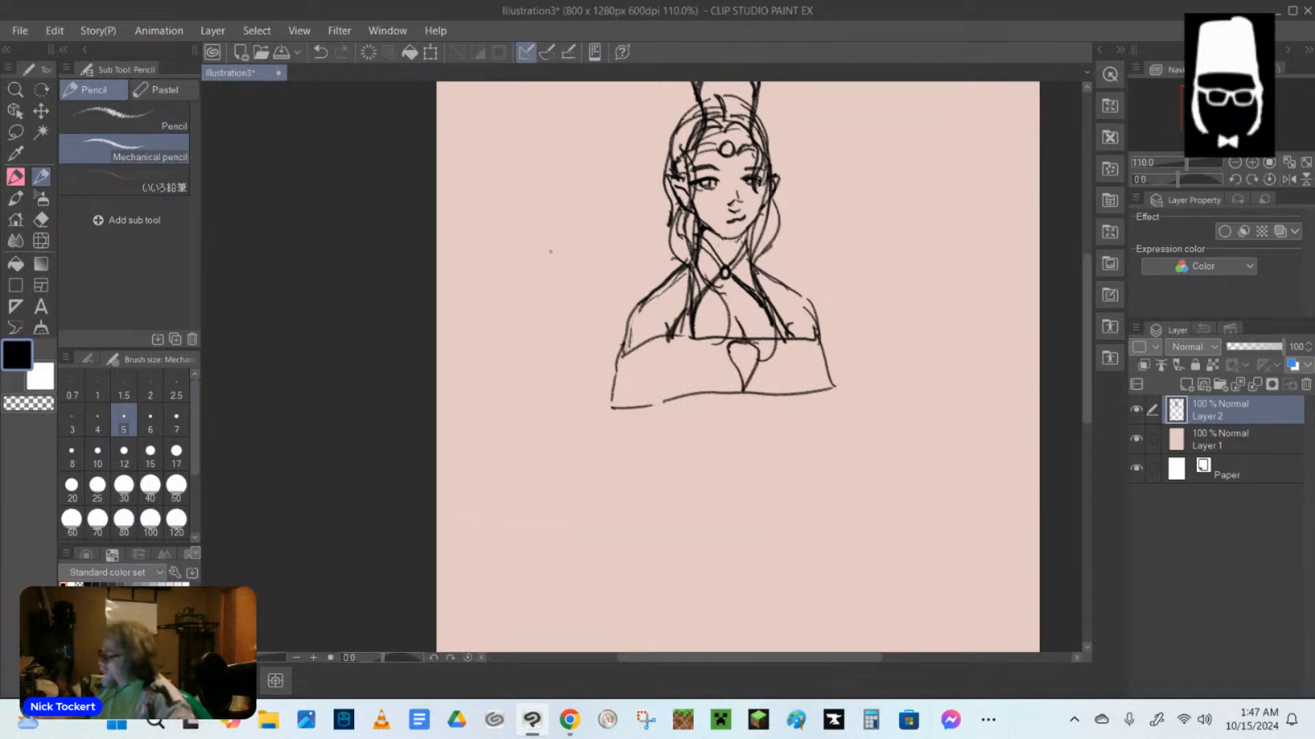
click(321, 53)
click(320, 53)
click(321, 53)
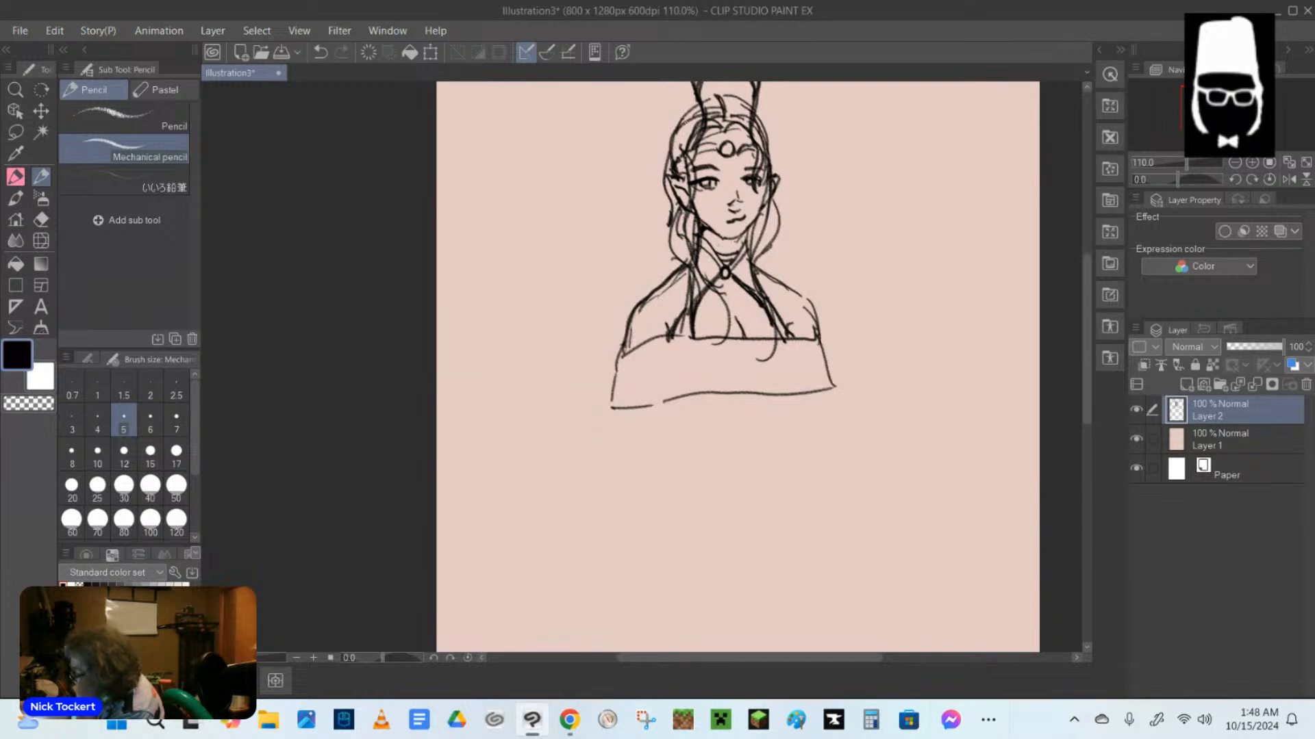
Fill in the hair with extra strands around the crown, beside the ears and in the loops along the neck.
mouse_move(674, 129)
mouse_down()
mouse_move(682, 149)
mouse_move(697, 132)
mouse_move(683, 176)
mouse_up()
drag(672, 229, 702, 286)
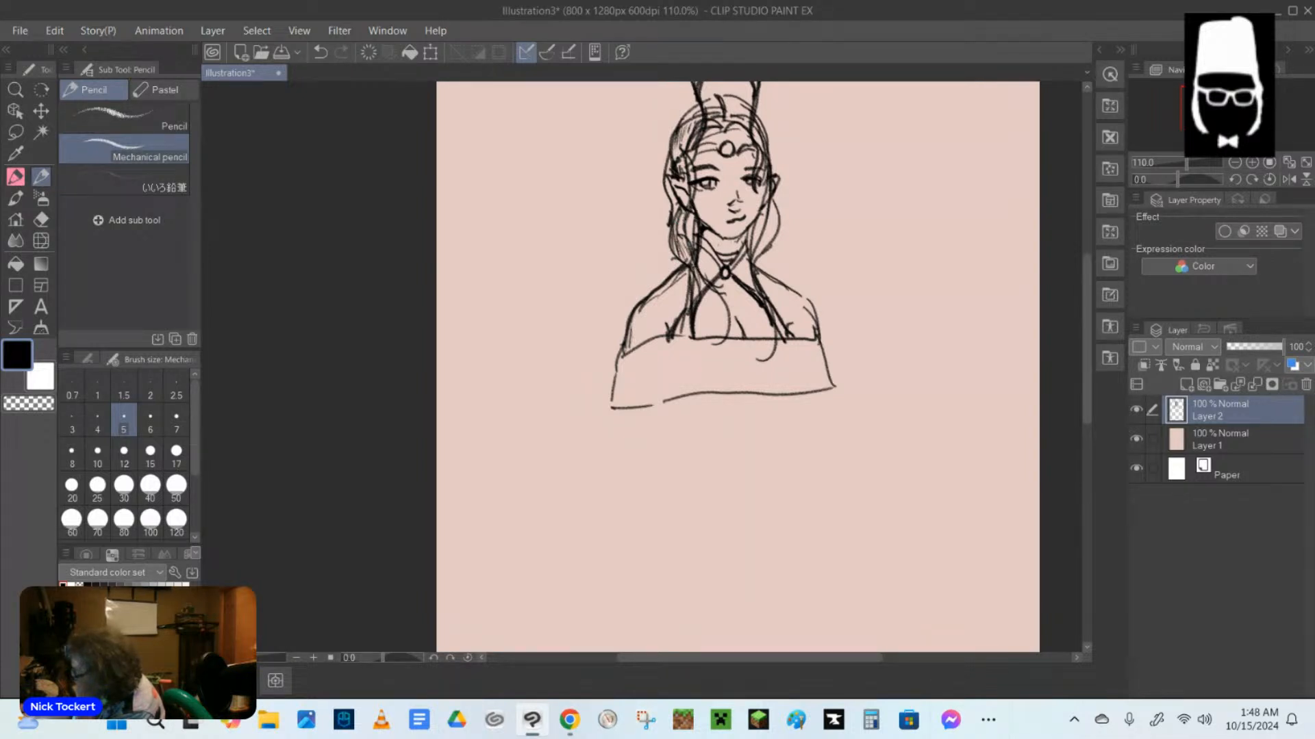
drag(677, 214, 689, 239)
mouse_move(687, 214)
mouse_down()
mouse_move(693, 245)
mouse_move(685, 233)
mouse_up()
drag(771, 215, 759, 260)
mouse_move(764, 211)
mouse_down()
mouse_move(751, 246)
mouse_move(766, 309)
mouse_up()
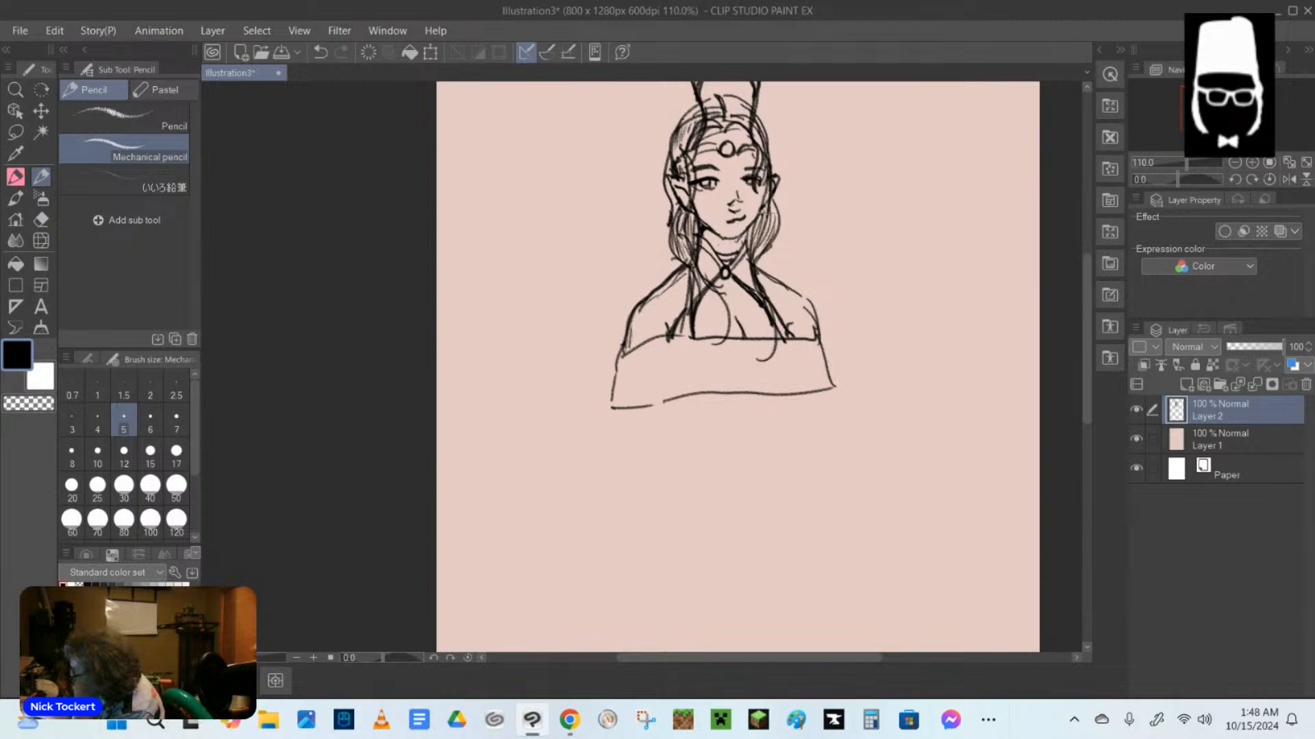
mouse_move(736, 108)
mouse_down()
mouse_move(746, 114)
mouse_move(712, 100)
mouse_up()
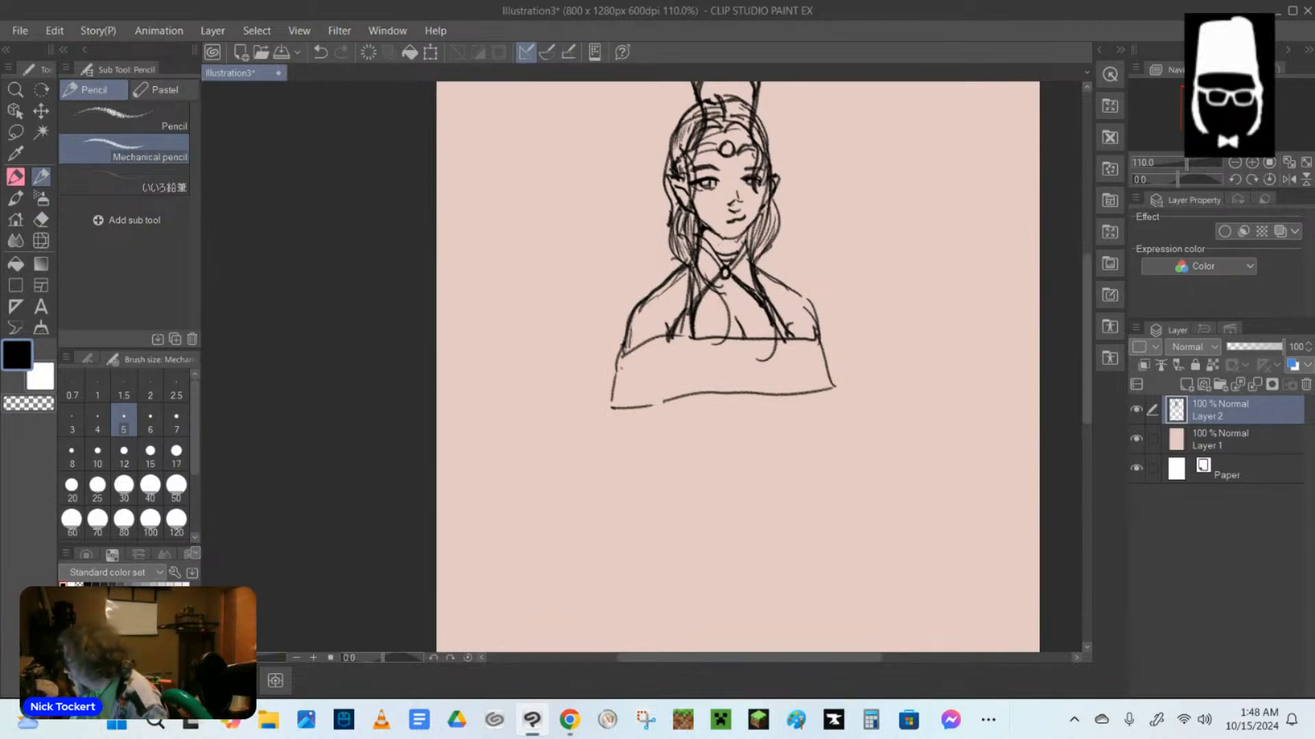
Sketch a narrow trim line just below the garment's neckline, from one arm to the other.
mouse_move(621, 369)
mouse_down()
mouse_move(690, 347)
mouse_move(825, 344)
mouse_up()
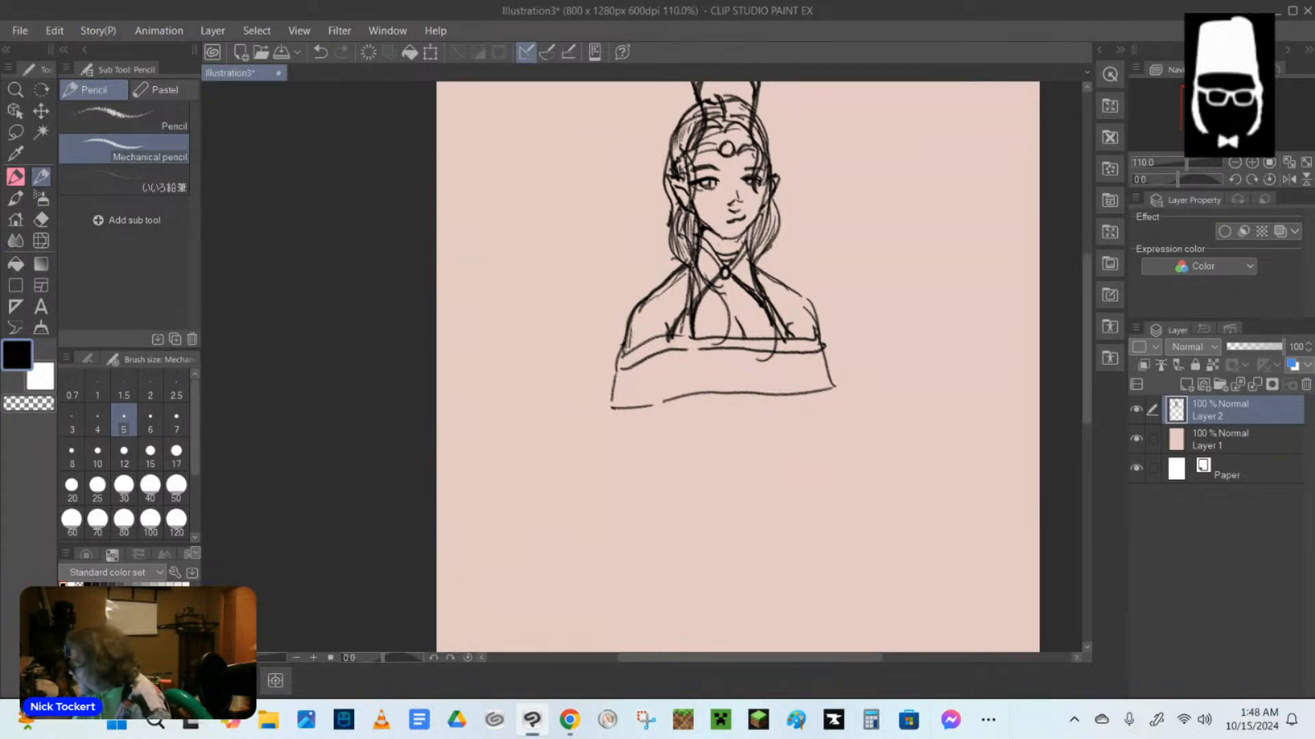
Fill in the long hair locks falling over both sides of the chest with darker strands.
drag(691, 309, 673, 336)
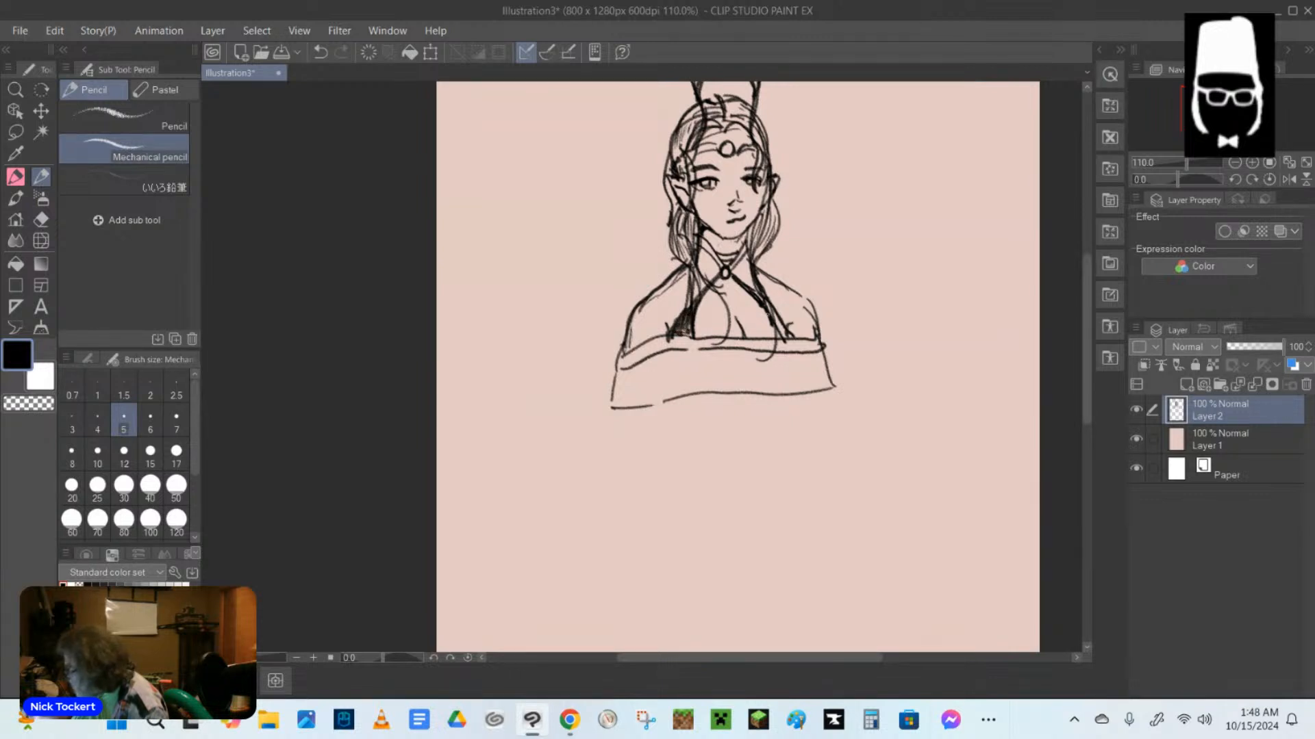
drag(759, 302, 778, 339)
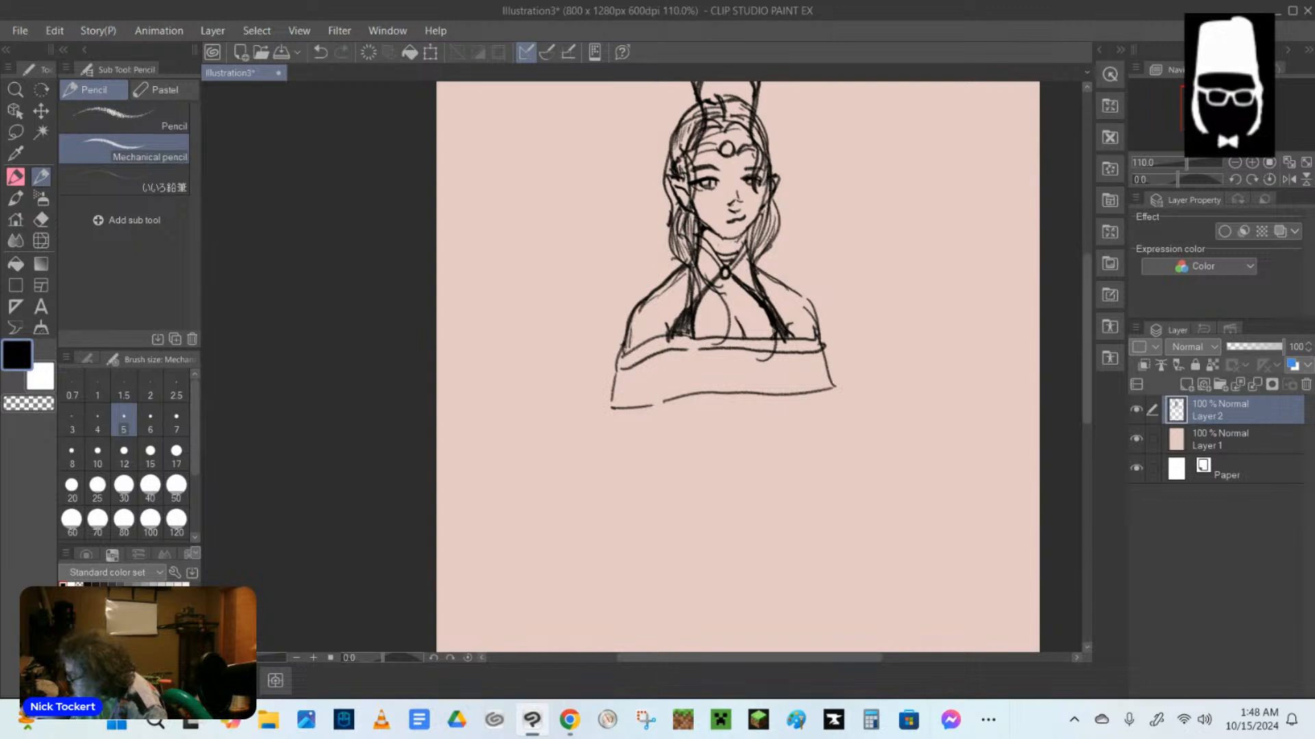
mouse_move(701, 243)
mouse_down()
mouse_move(722, 268)
mouse_move(690, 303)
mouse_up()
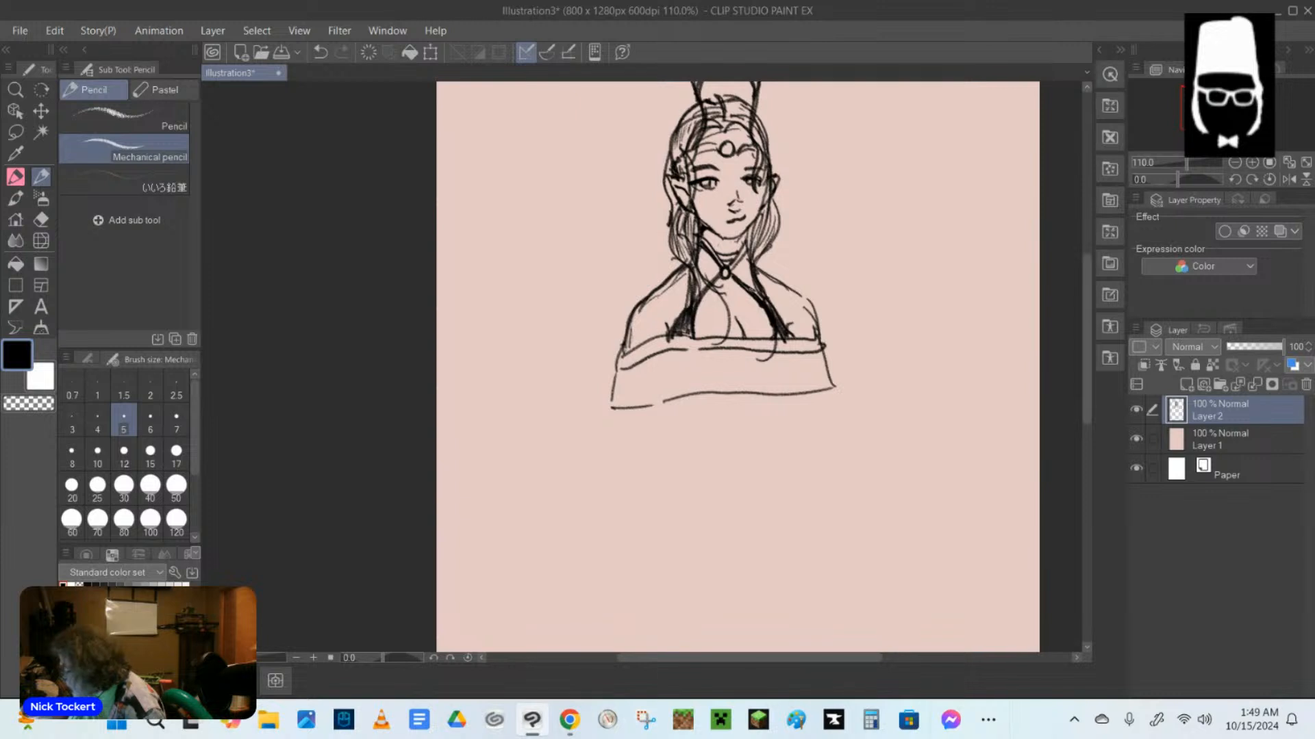
Draw a curved band across each upper arm and darken the hair where it meets the shoulders.
drag(636, 313, 685, 306)
mouse_move(767, 300)
mouse_down()
mouse_move(804, 319)
mouse_move(813, 309)
mouse_up()
mouse_move(760, 275)
mouse_down()
mouse_move(765, 294)
mouse_move(772, 284)
mouse_up()
drag(680, 272, 693, 286)
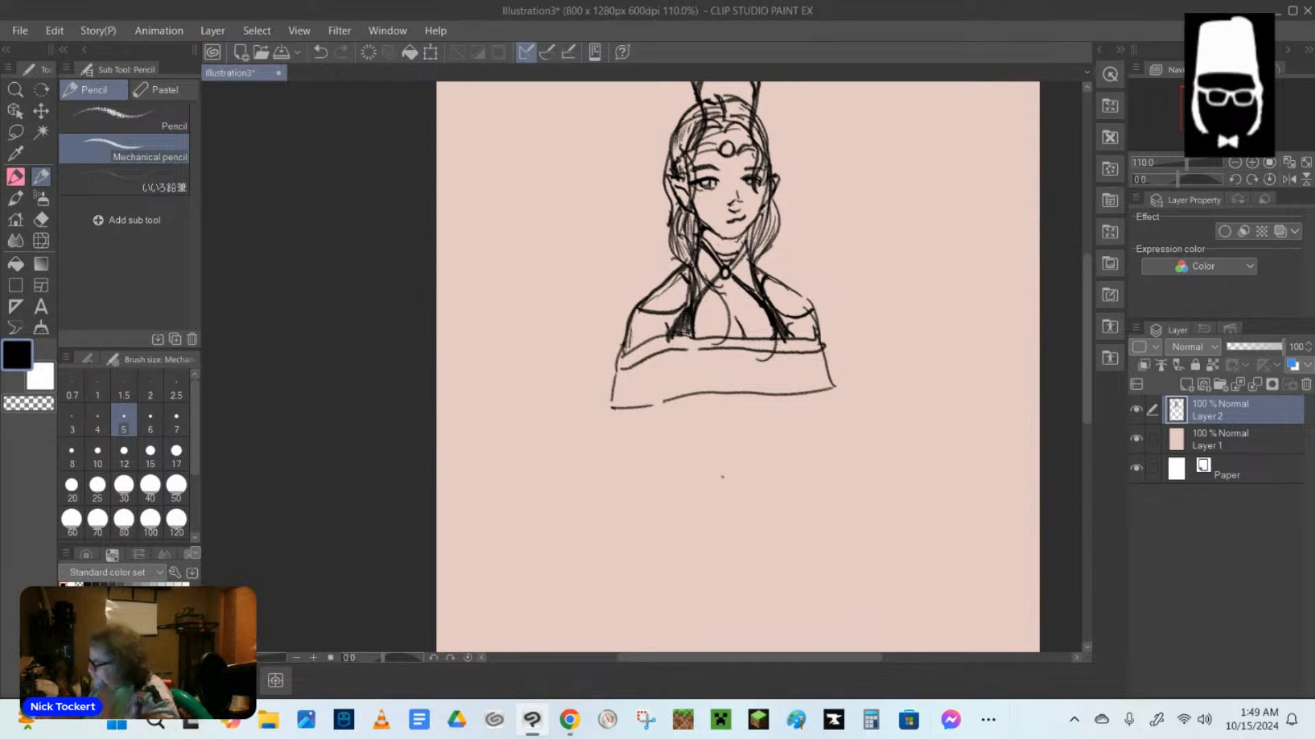
Touch up the ear and circlet lines, and add short collarbone strokes across the upper chest.
drag(684, 199, 687, 206)
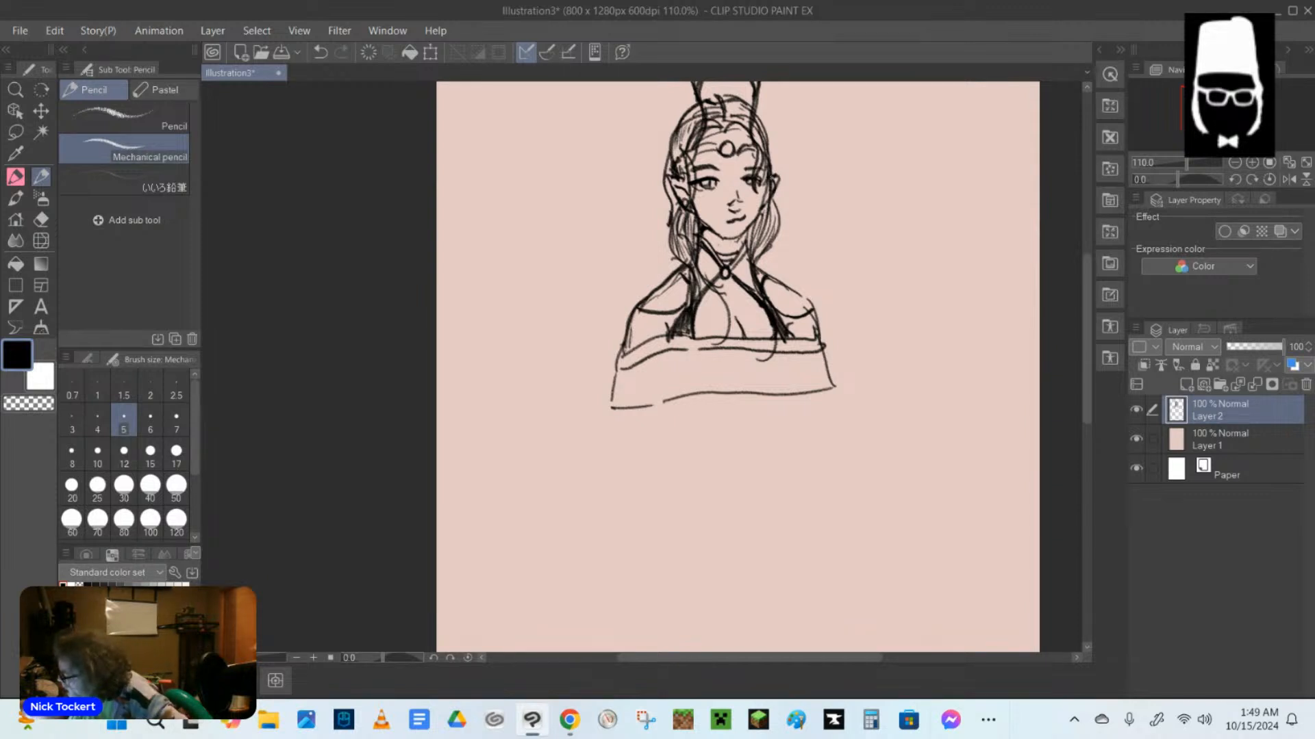
drag(716, 145, 697, 152)
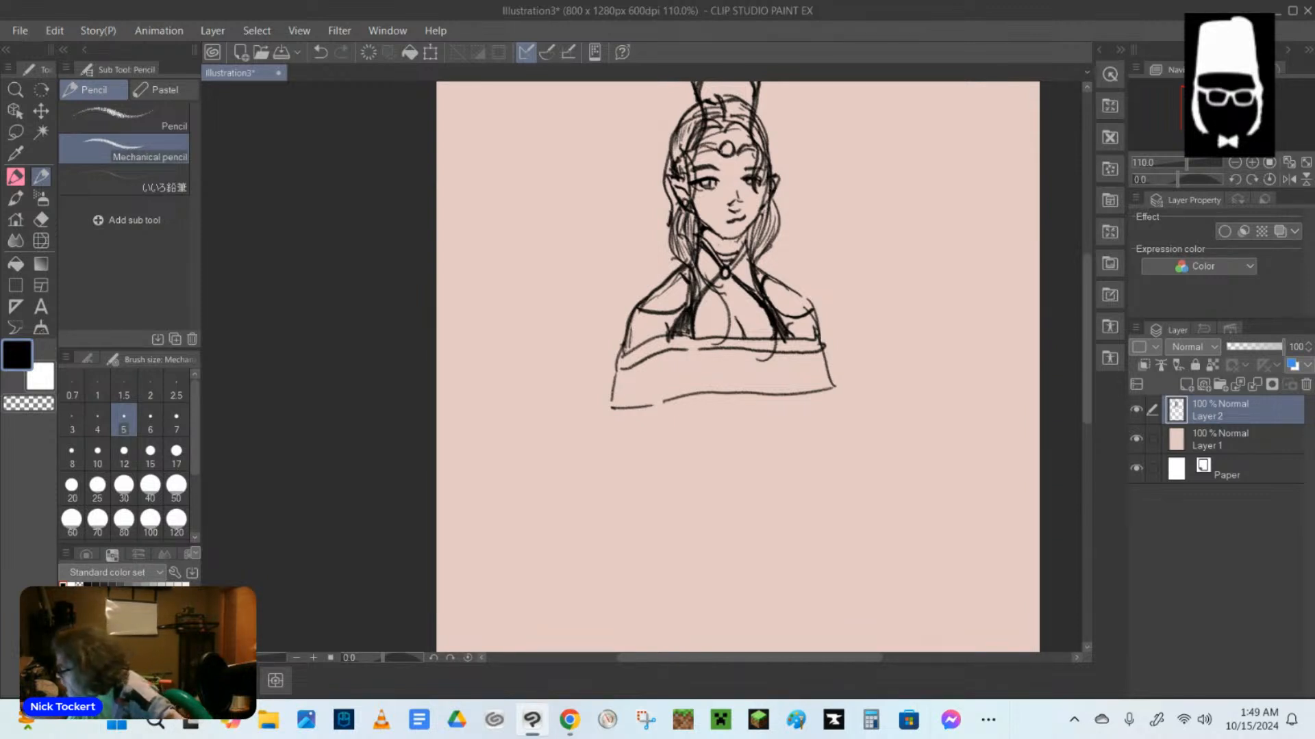
drag(699, 298, 757, 302)
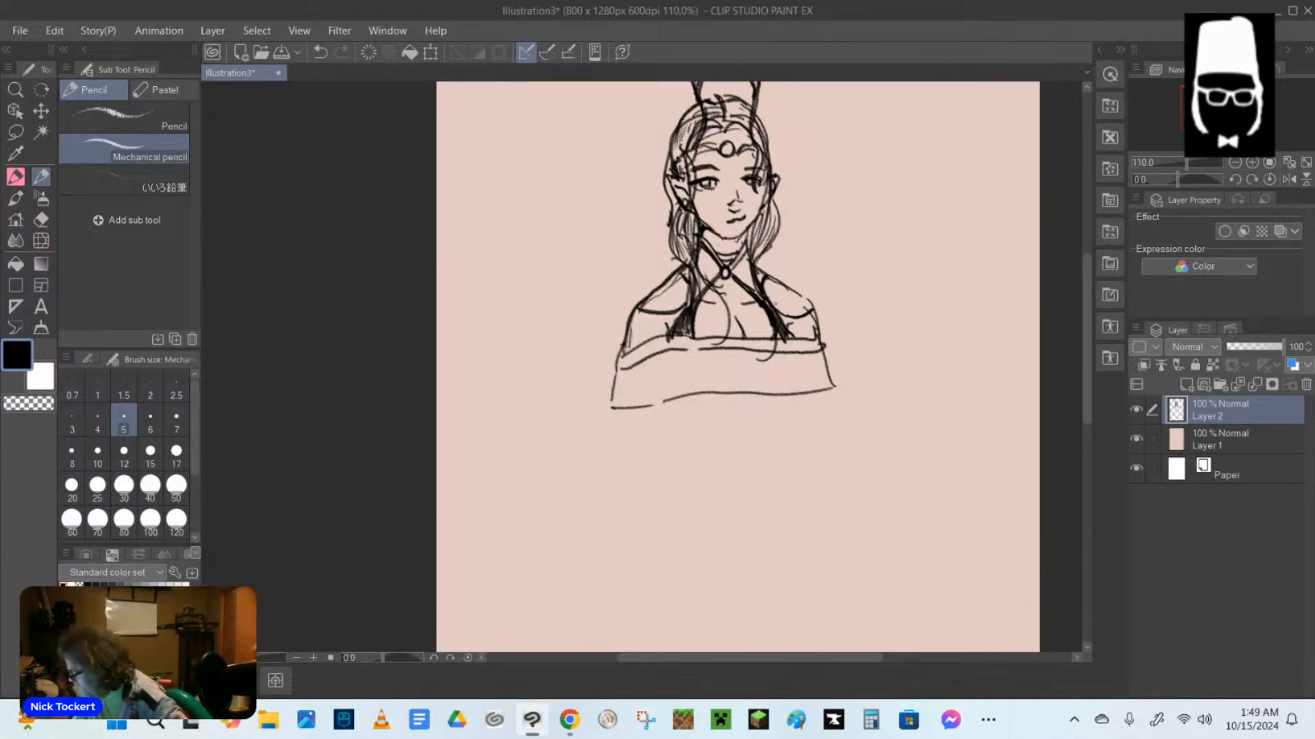
Darken the side edge and hem corners of the off-shoulder garment, and strengthen the chest line above the neckline.
mouse_move(623, 351)
mouse_down()
mouse_move(608, 409)
mouse_move(681, 396)
mouse_up()
drag(816, 393, 837, 388)
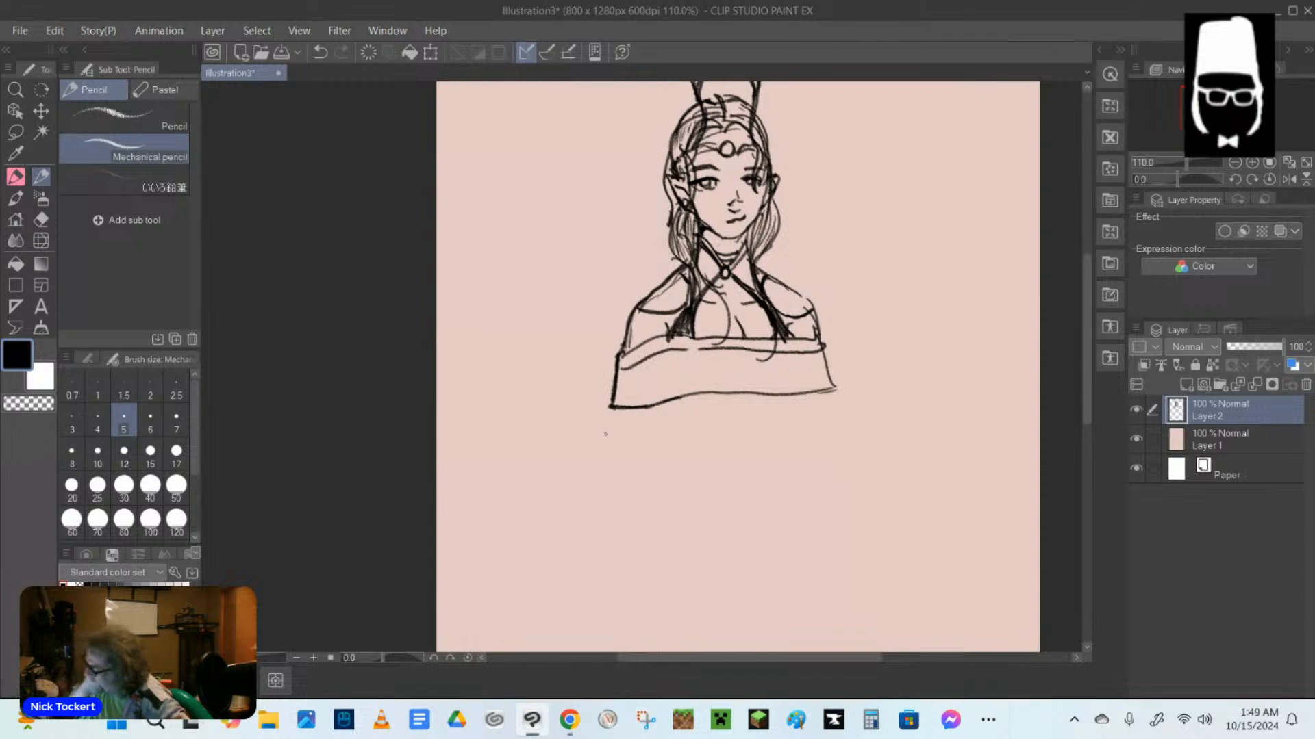
drag(772, 325, 782, 339)
mouse_move(780, 332)
mouse_down()
mouse_move(792, 339)
mouse_move(742, 342)
mouse_up()
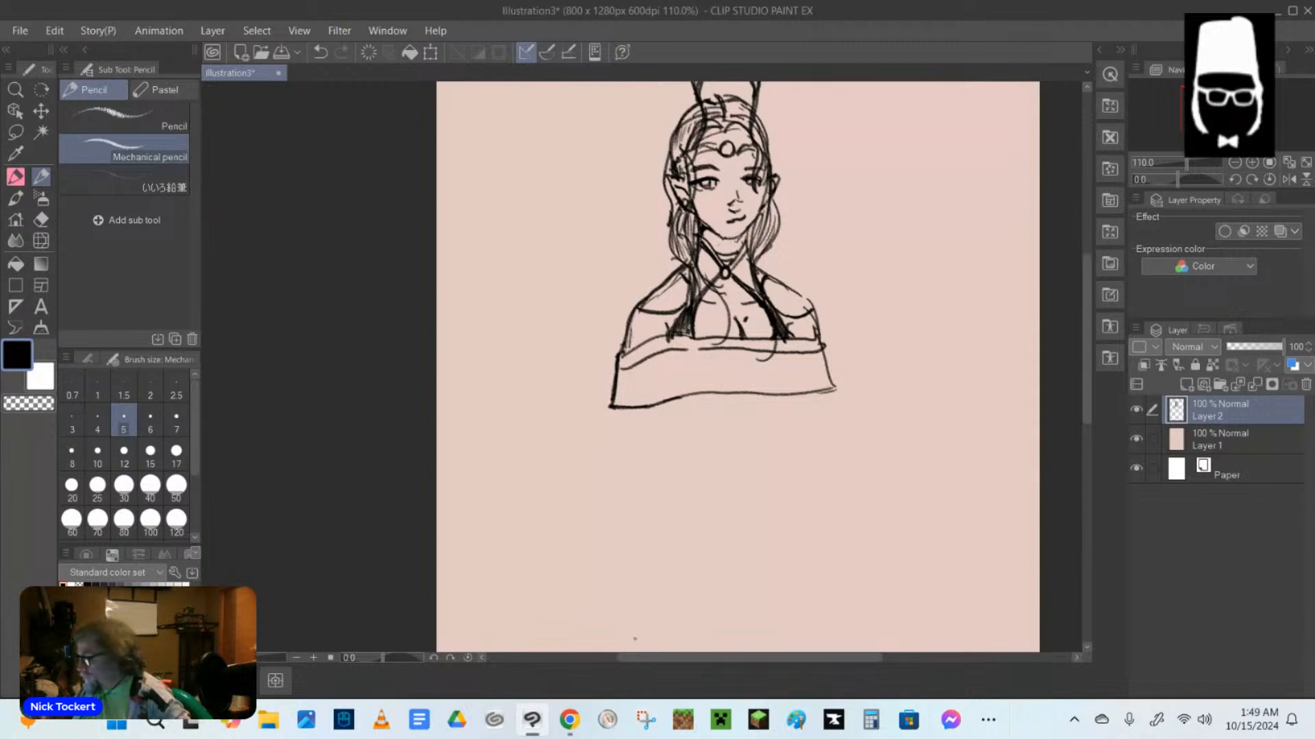
Erase the stray curve crossing the garment's neckline with the Hard eraser.
click(41, 219)
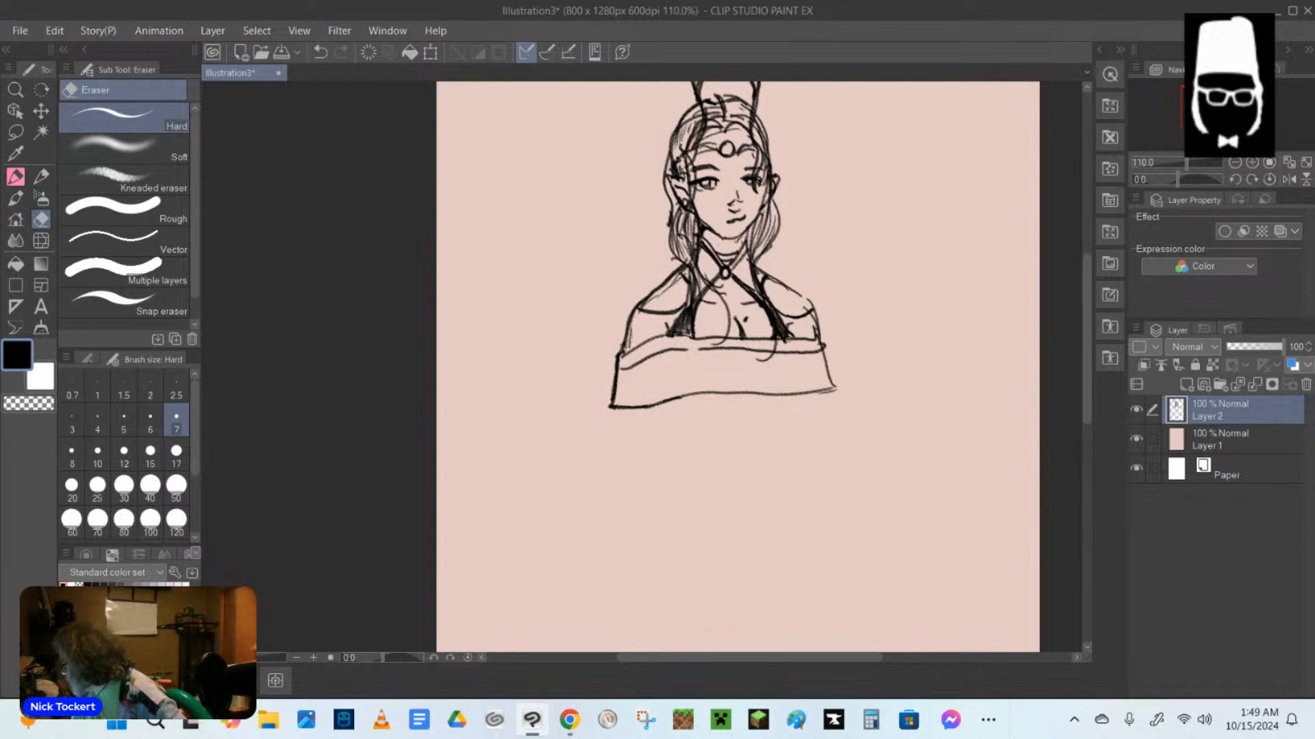
drag(788, 339, 772, 356)
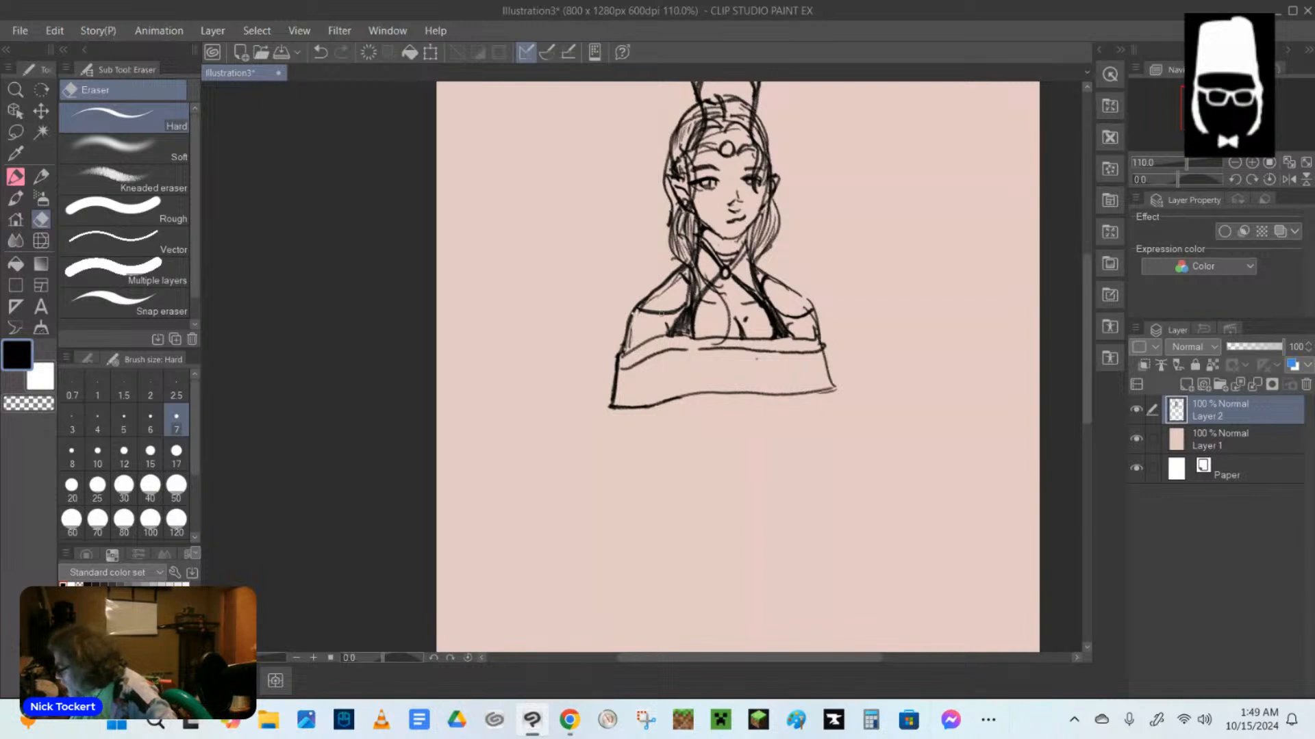
key(ctrl+z)
Add a second pencil line beneath the curved band on each upper arm.
key(p)
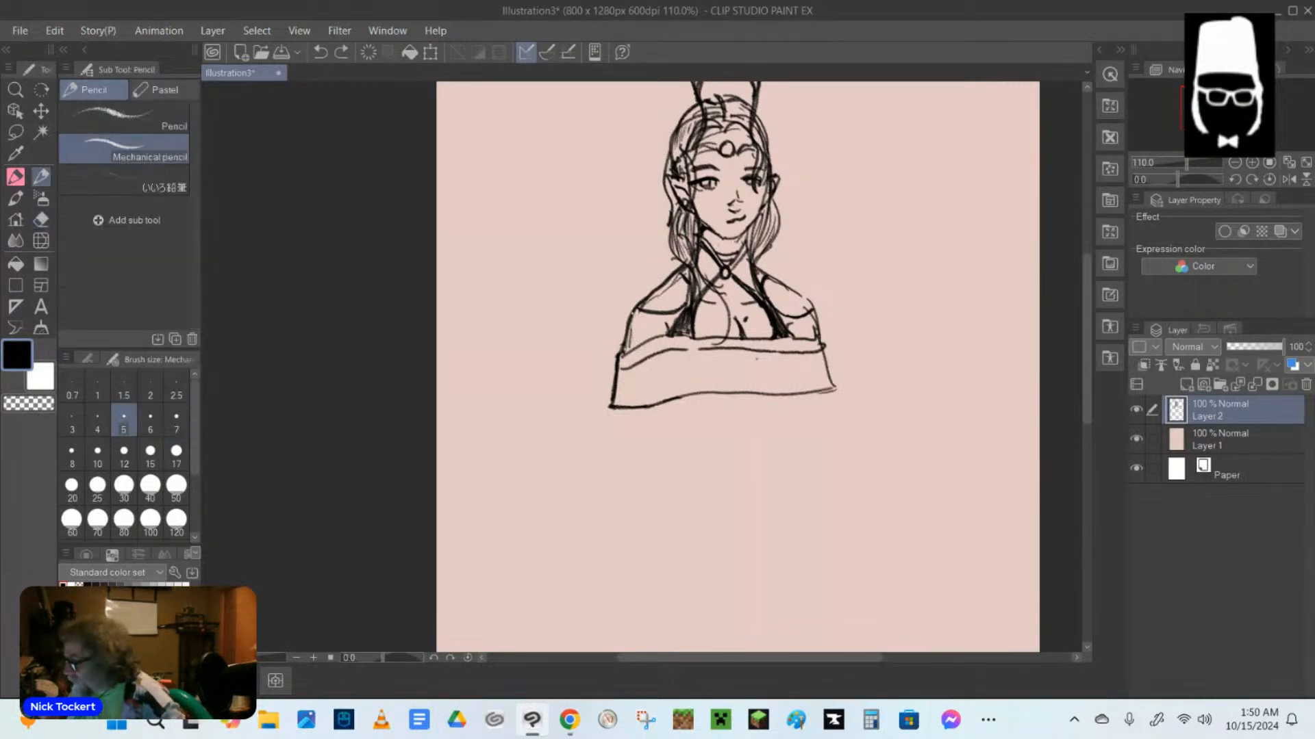
drag(631, 315, 680, 315)
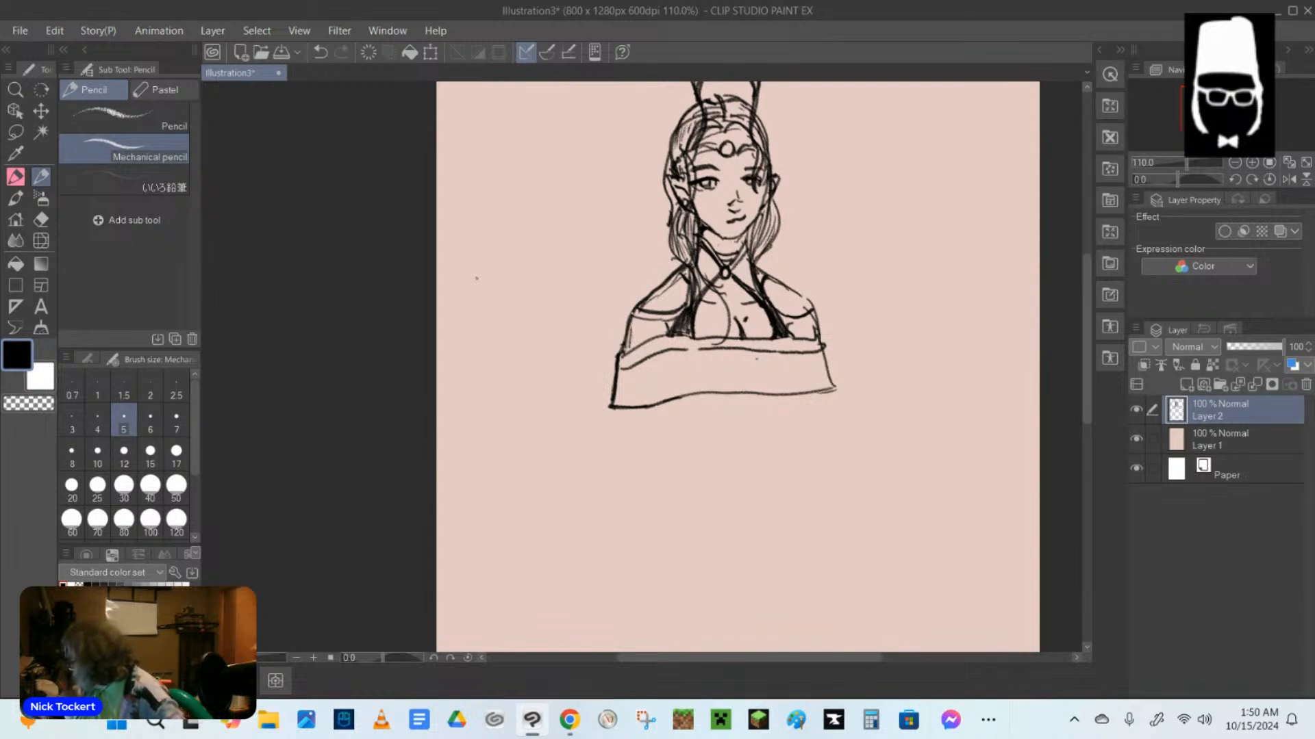
drag(784, 318, 816, 319)
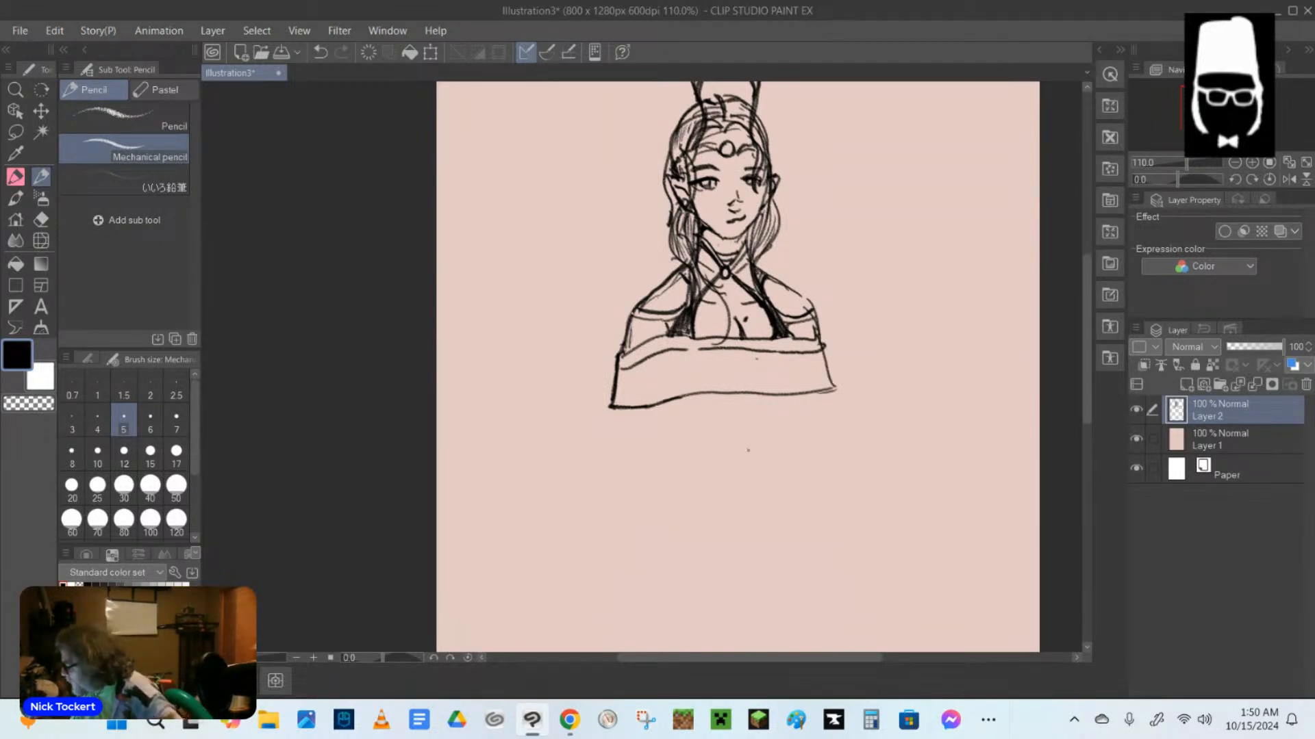
Draw a row of pointed arches along the garment's wide band, and touch up the upper eyelid.
drag(620, 369, 641, 403)
drag(664, 356, 641, 404)
mouse_move(687, 356)
mouse_down()
mouse_move(661, 398)
mouse_move(683, 398)
mouse_move(695, 367)
mouse_move(734, 391)
mouse_move(777, 395)
mouse_move(805, 359)
mouse_move(819, 388)
mouse_up()
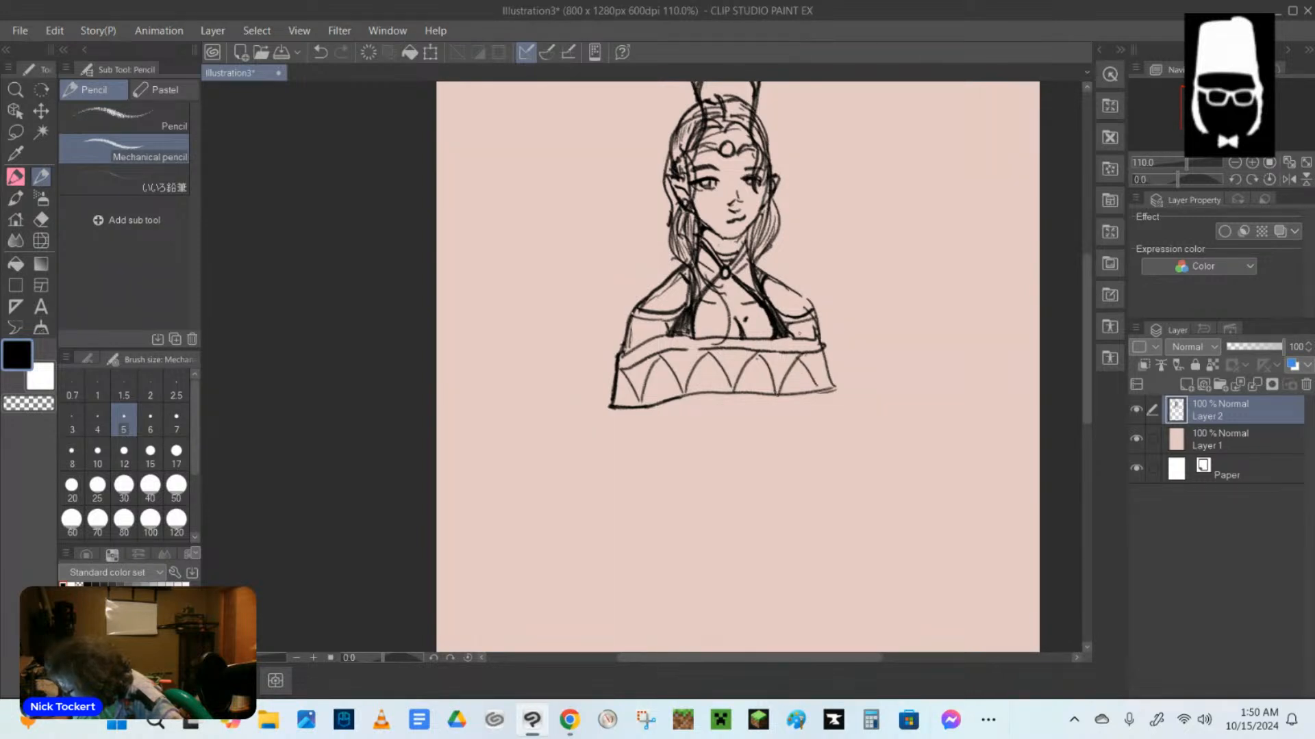
drag(694, 178, 708, 172)
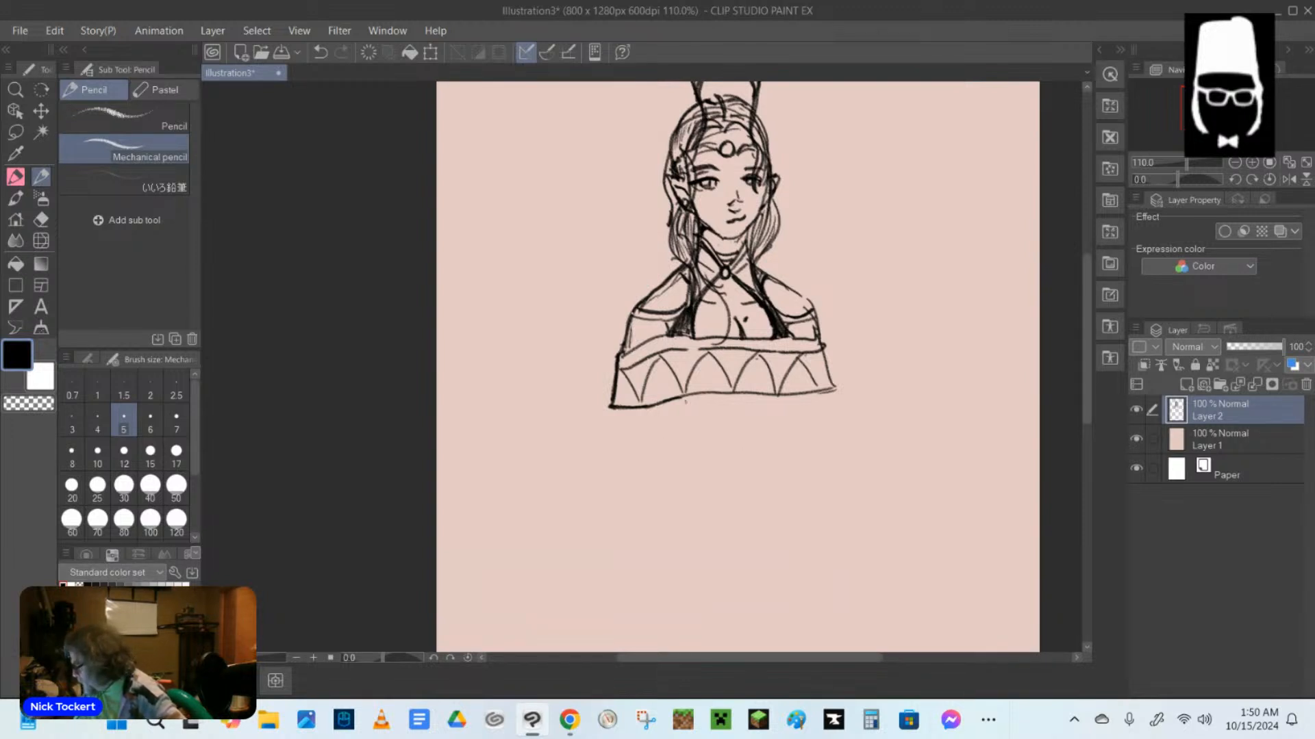
Sketch both sides of the torso below the garment, narrowing in to the waist.
drag(681, 410, 705, 458)
drag(694, 436, 687, 468)
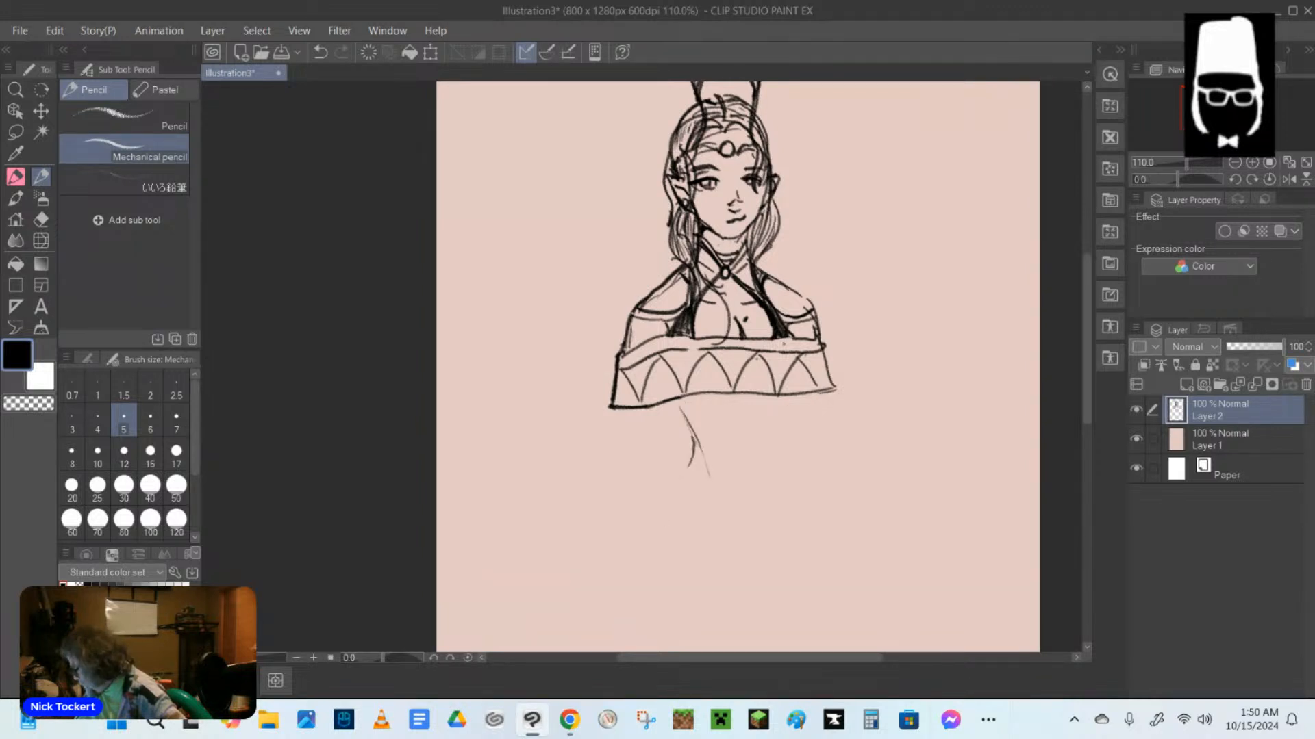
drag(792, 399, 778, 466)
Sketch the curved hip contours outward from the waist on both sides, removing the stray dot.
scroll(738, 366, down, 5)
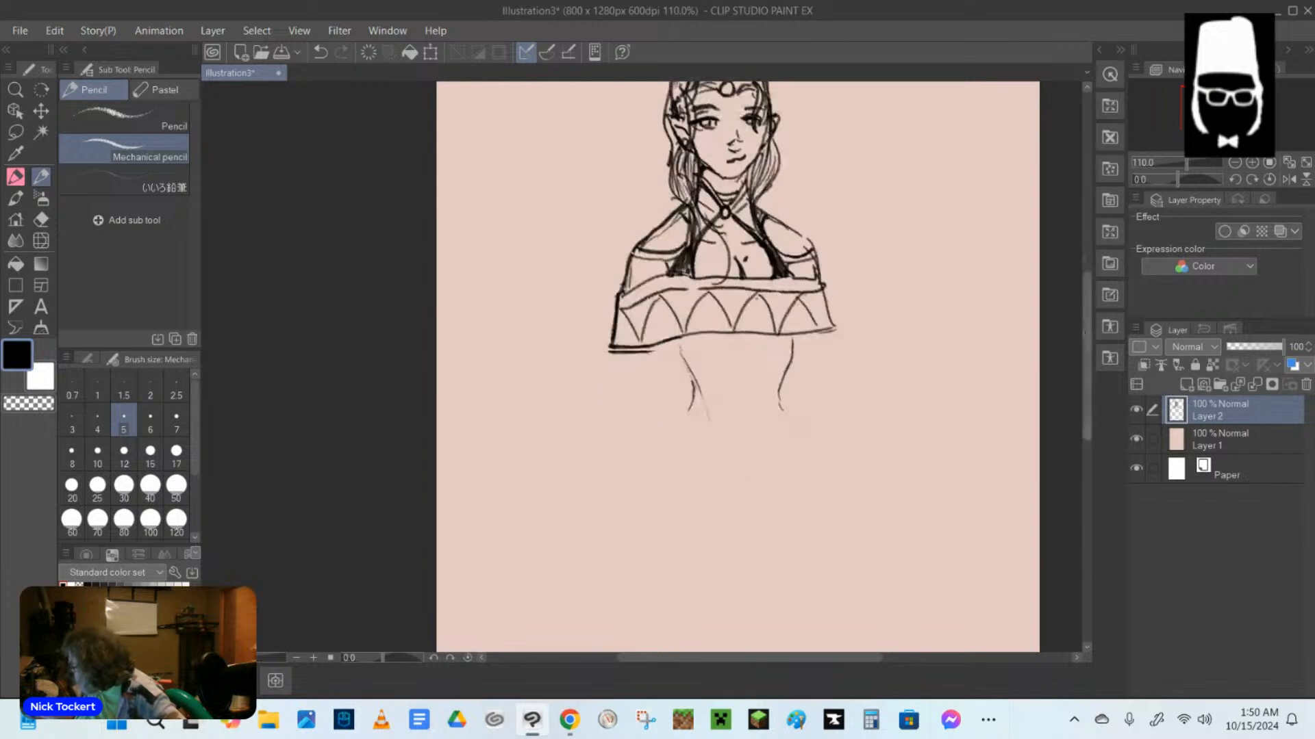
mouse_move(684, 328)
mouse_down()
mouse_move(649, 405)
mouse_move(649, 461)
mouse_up()
drag(780, 319, 806, 373)
click(806, 396)
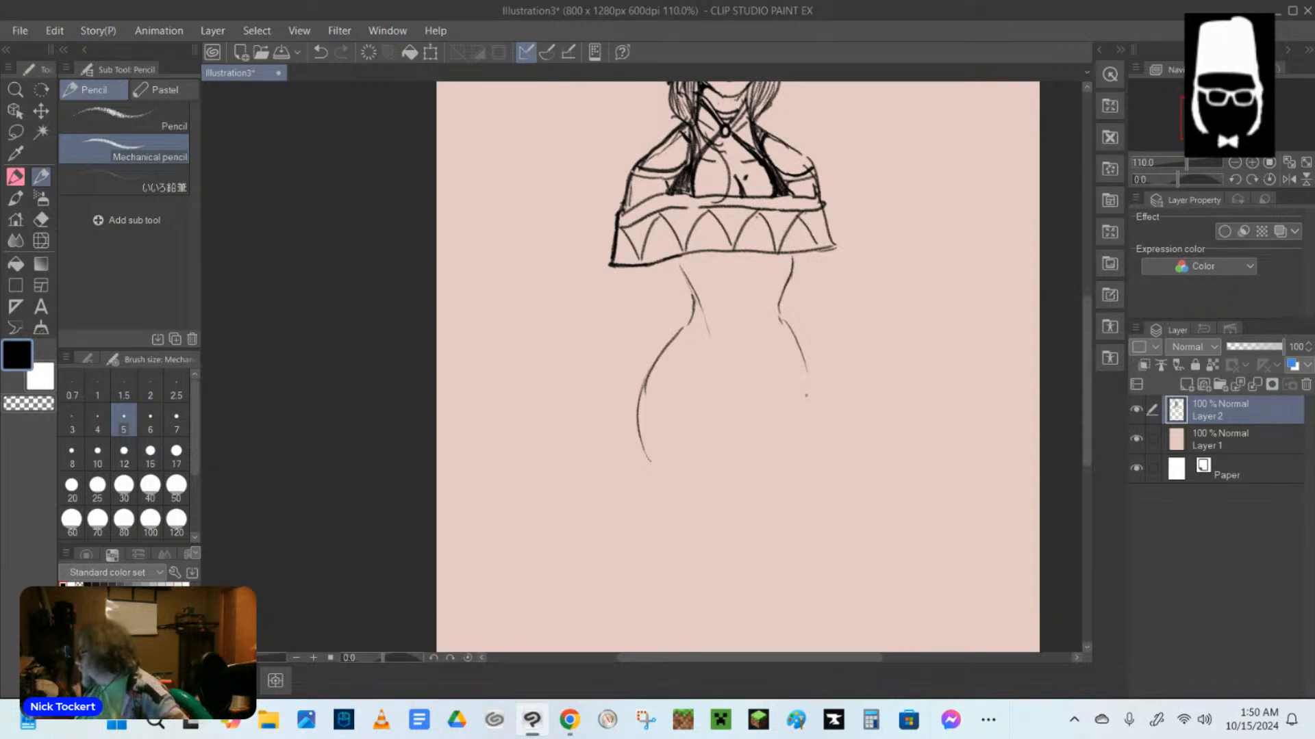
key(ctrl+z)
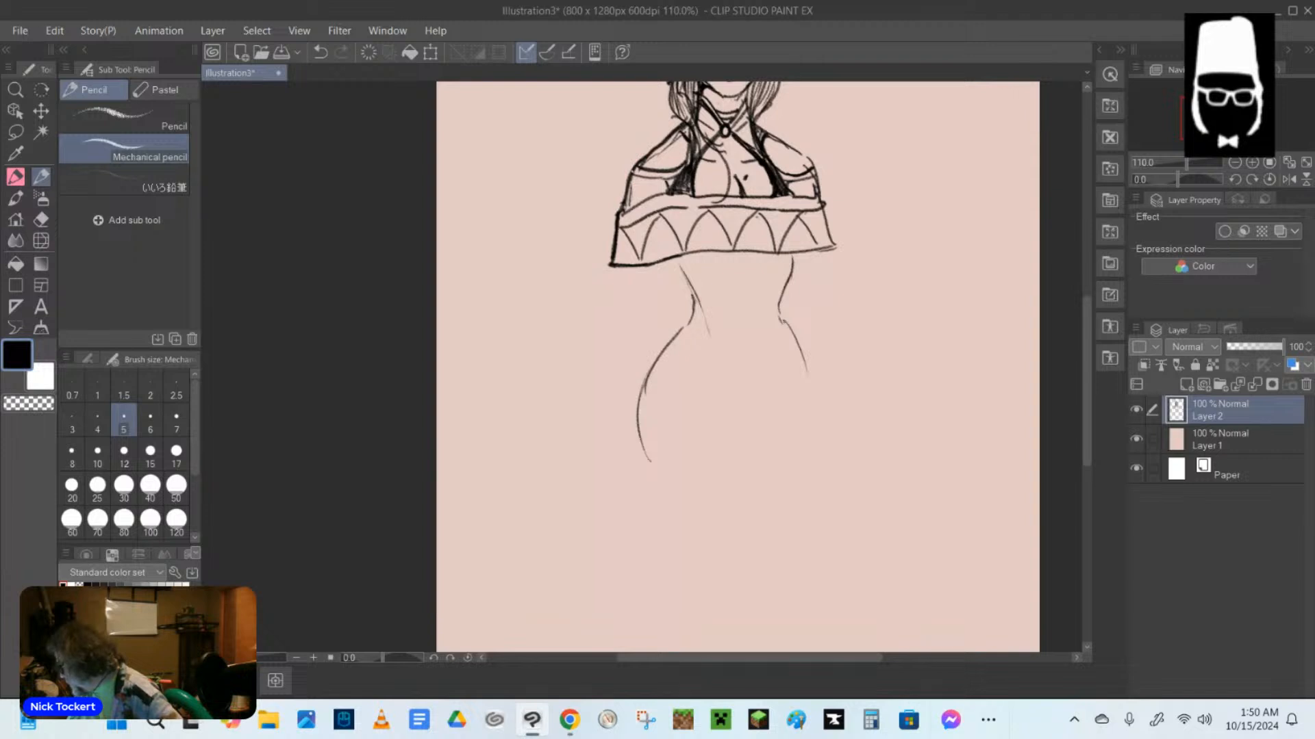
Extend the hip contour, mark the crotch, and outline the front thigh tapering down to the knee.
drag(784, 321, 773, 468)
mouse_move(734, 398)
mouse_down()
mouse_move(751, 397)
mouse_move(741, 424)
mouse_up()
mouse_move(650, 465)
mouse_down()
mouse_move(724, 588)
mouse_move(756, 595)
mouse_up()
mouse_move(740, 423)
mouse_down()
mouse_move(761, 541)
mouse_move(751, 591)
mouse_up()
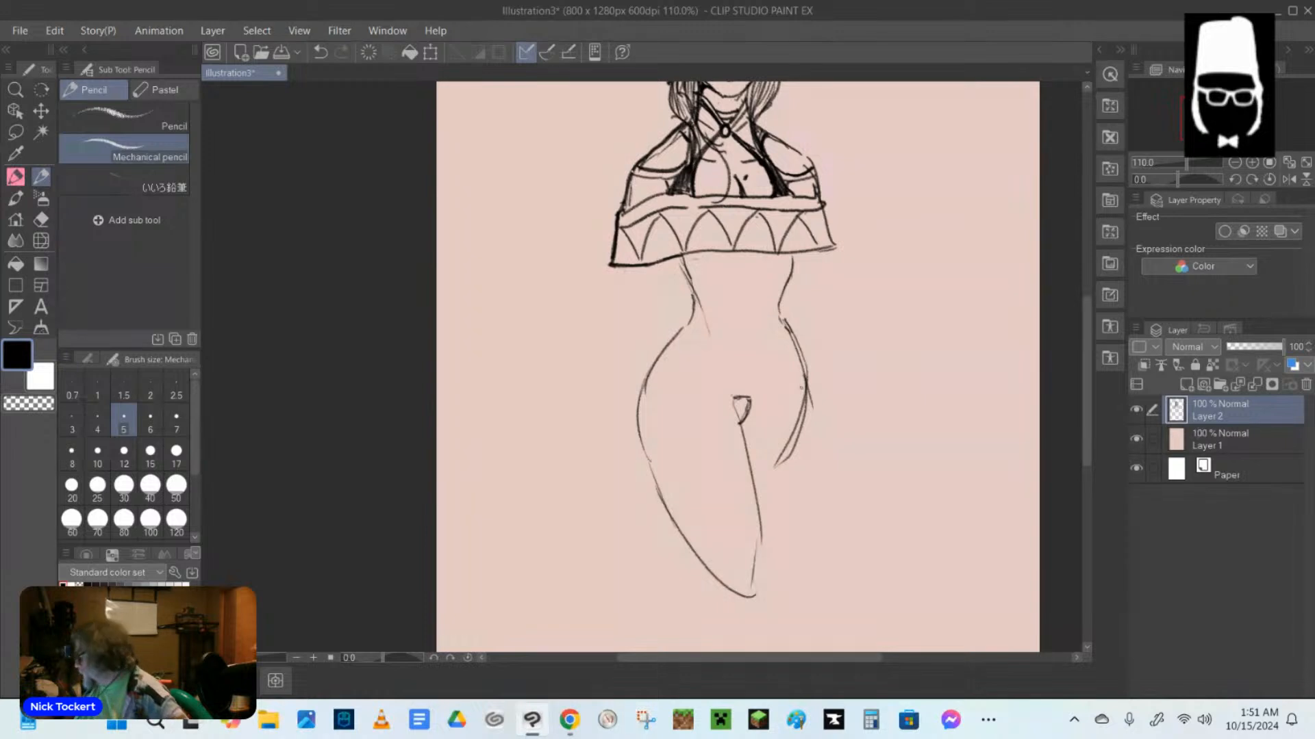
Redraw the outer contour of the other thigh down to the knee and erase the superseded line inside it.
drag(805, 346, 770, 548)
key(e)
mouse_move(798, 388)
mouse_down()
mouse_move(780, 461)
mouse_move(807, 380)
mouse_move(793, 429)
mouse_up()
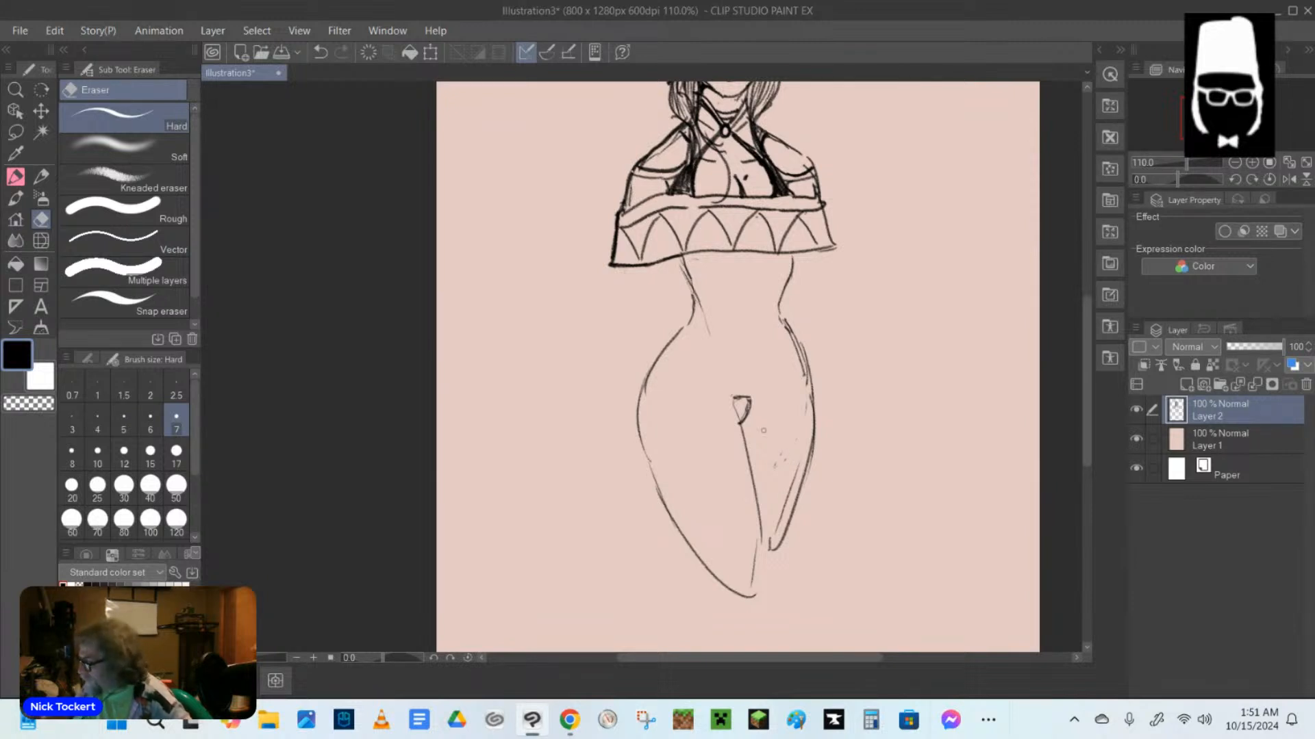
Pencil two slanted pelvis lines converging on the crotch and under-bust curves just below the garment's hem.
click(41, 177)
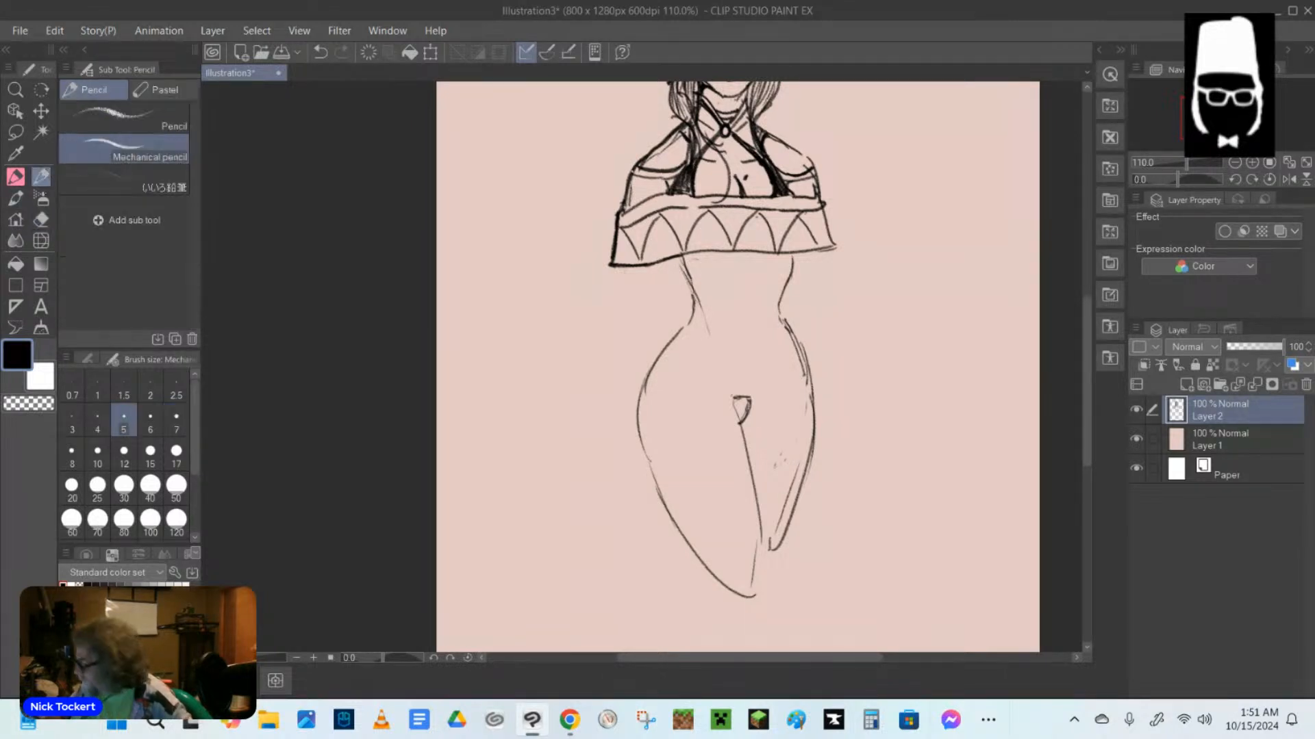
drag(707, 347, 721, 373)
drag(774, 340, 758, 385)
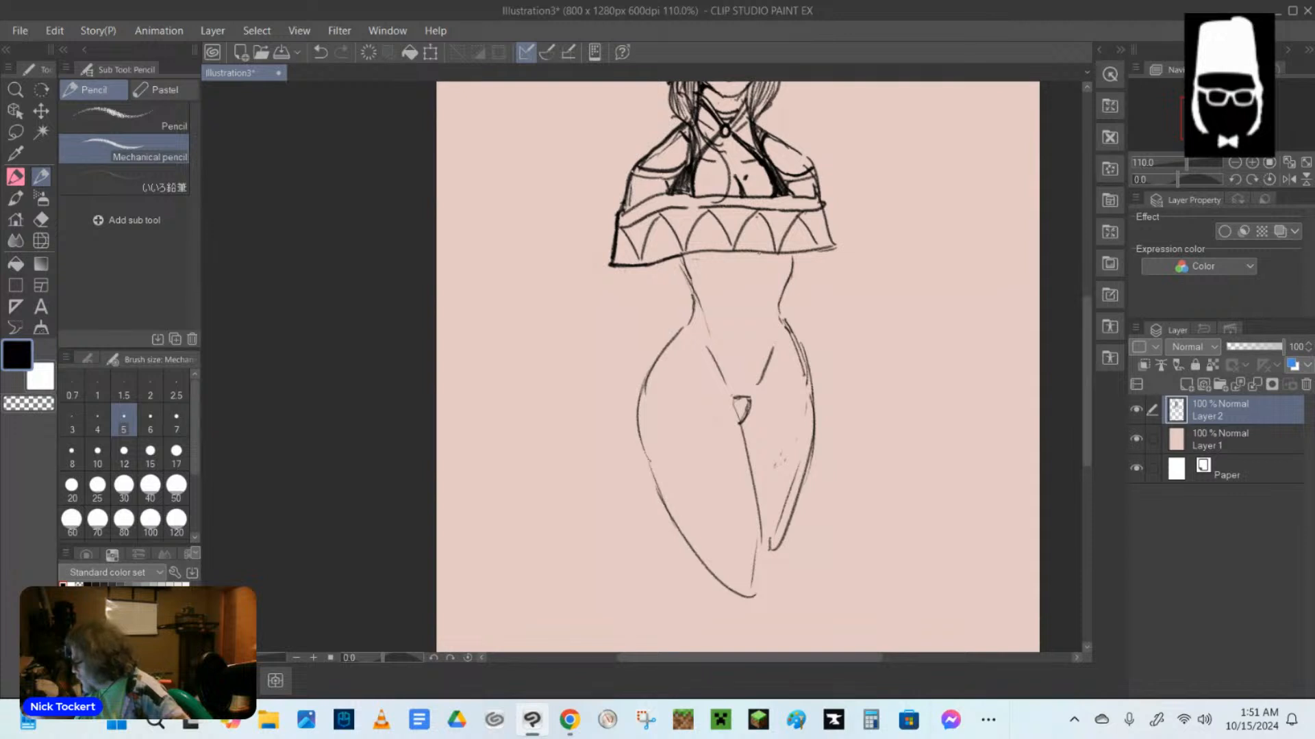
mouse_move(680, 254)
mouse_down()
mouse_move(784, 262)
mouse_move(796, 251)
mouse_up()
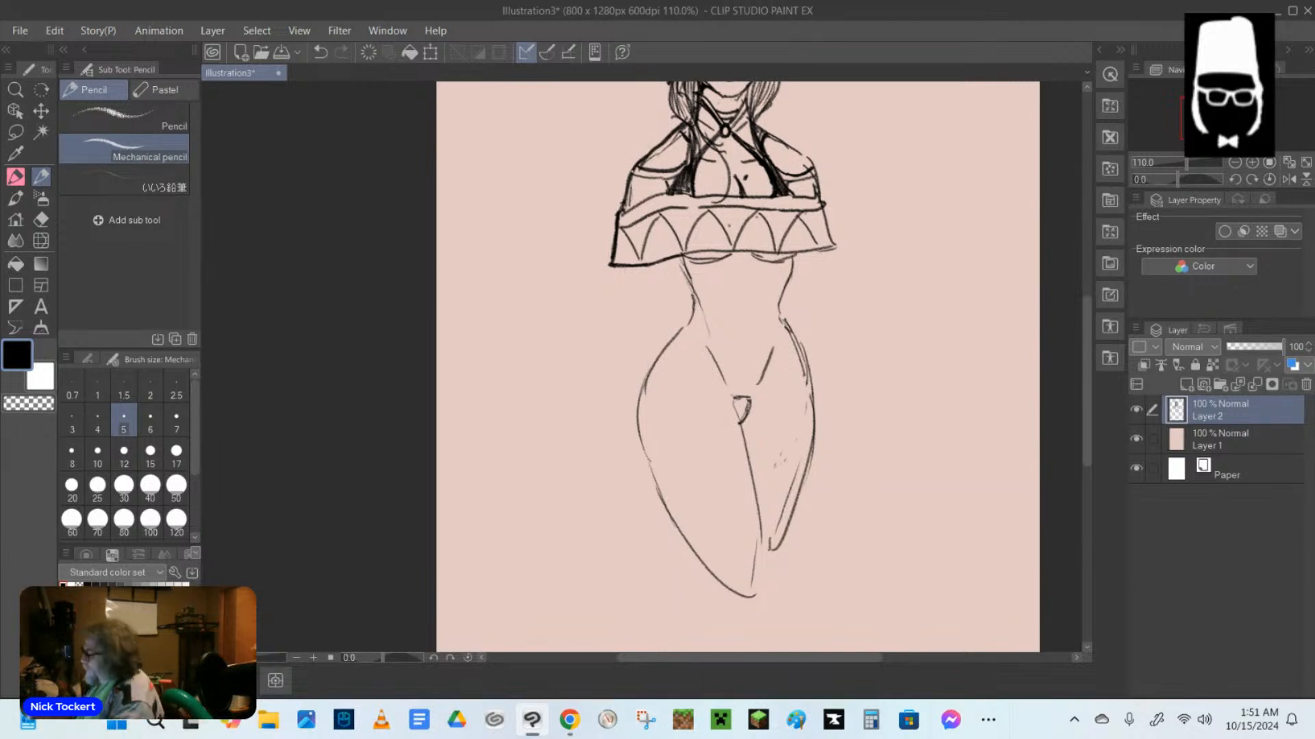
Sketch a long flared sleeve hanging from the garment's darker hem corner down to thigh level.
drag(620, 269, 537, 461)
mouse_move(540, 463)
mouse_down()
mouse_move(628, 530)
mouse_move(621, 514)
mouse_up()
drag(654, 265, 651, 517)
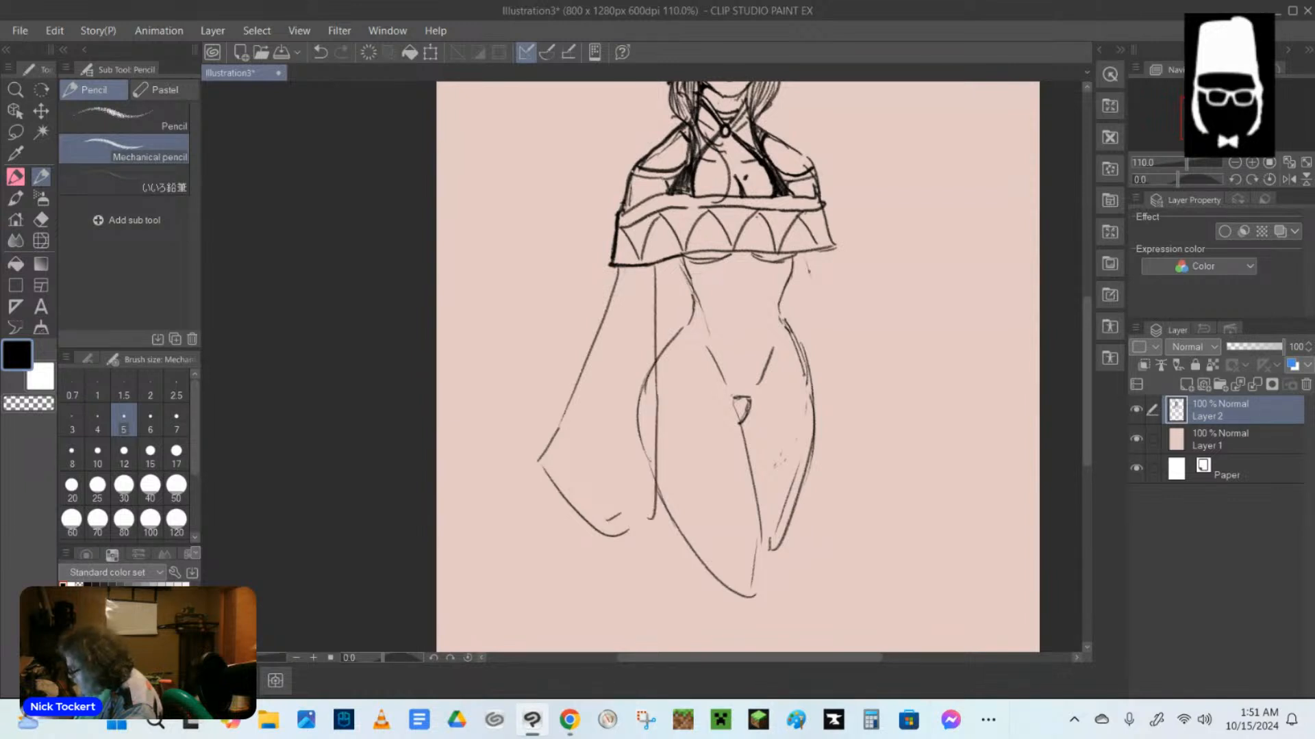
Sketch the opposite arm bent at the elbow, with its forearm returning toward the hip.
drag(794, 268, 826, 309)
mouse_move(832, 250)
mouse_down()
mouse_move(872, 301)
mouse_move(788, 330)
mouse_move(814, 445)
mouse_up()
drag(868, 334, 838, 384)
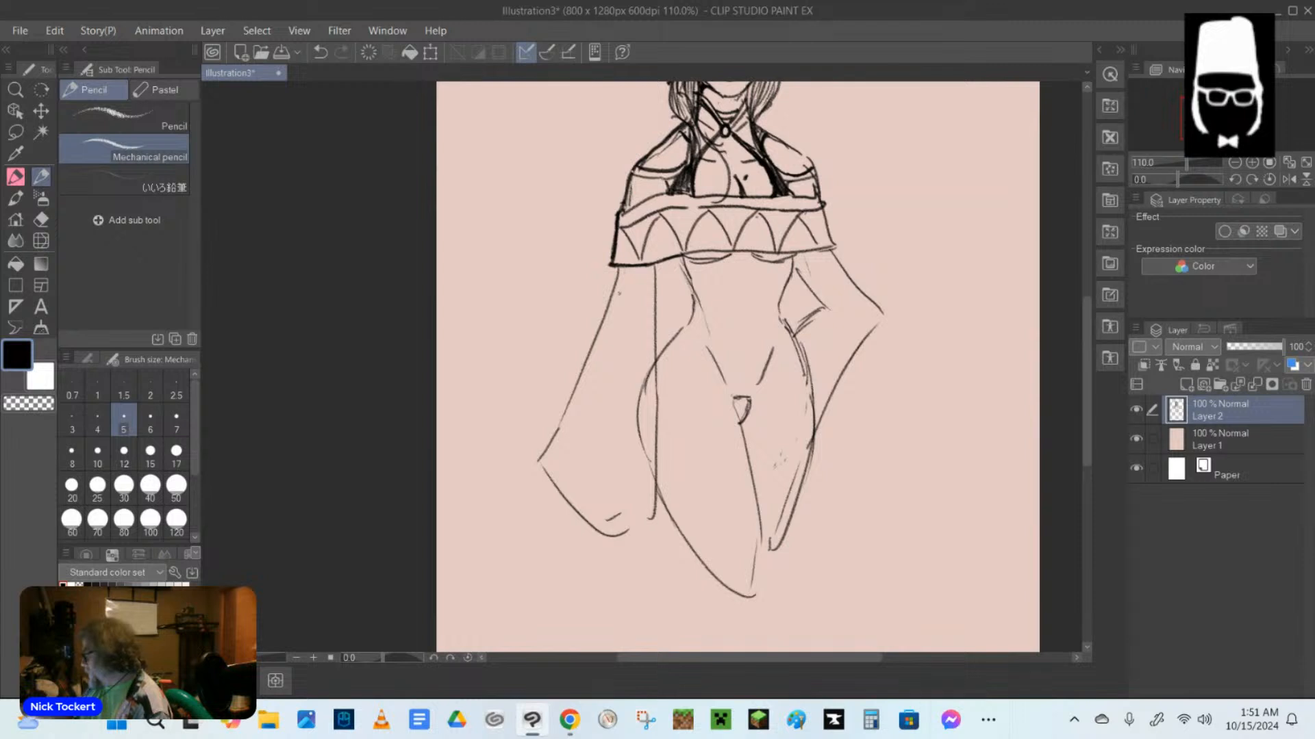
Sketch the hanging arm and its hand inside the flared sleeve.
drag(618, 279, 623, 321)
mouse_move(654, 258)
mouse_down()
mouse_move(633, 317)
mouse_move(633, 358)
mouse_move(617, 327)
mouse_move(625, 431)
mouse_up()
mouse_move(651, 319)
mouse_down()
mouse_move(642, 388)
mouse_move(584, 453)
mouse_move(637, 441)
mouse_move(648, 463)
mouse_up()
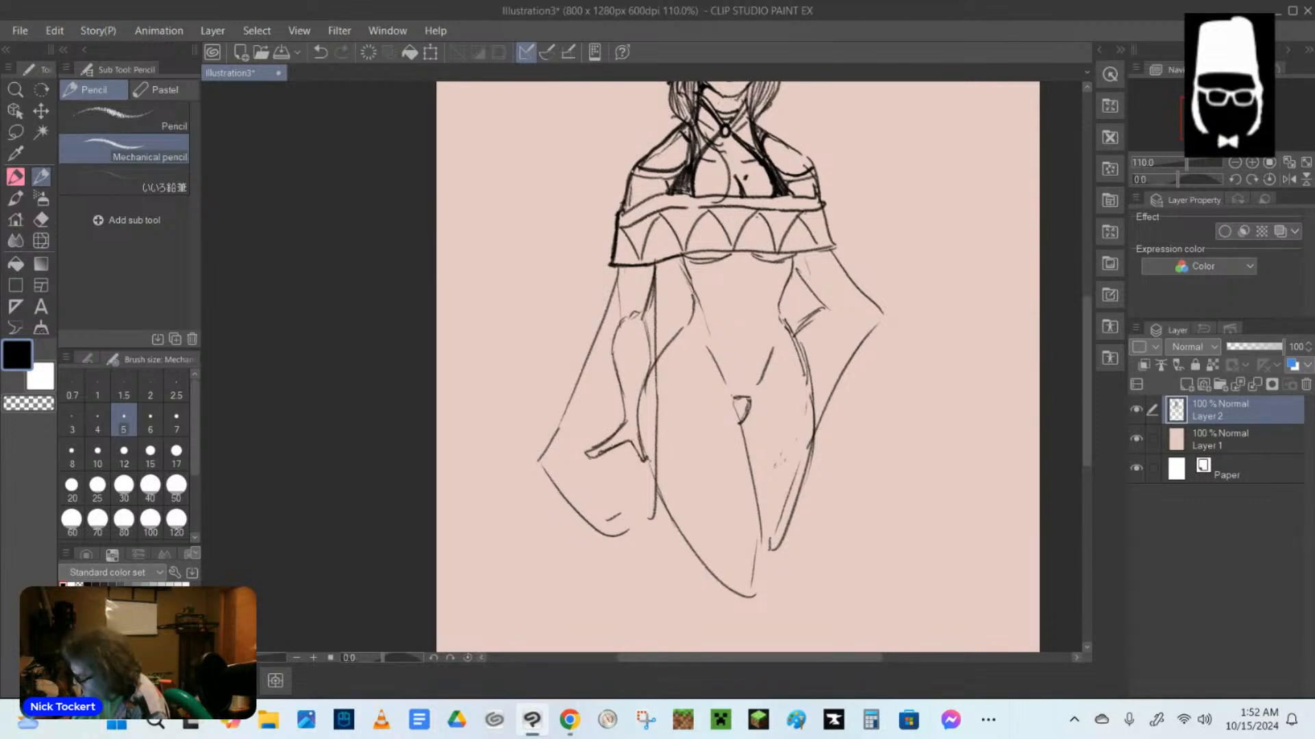
drag(573, 447, 614, 434)
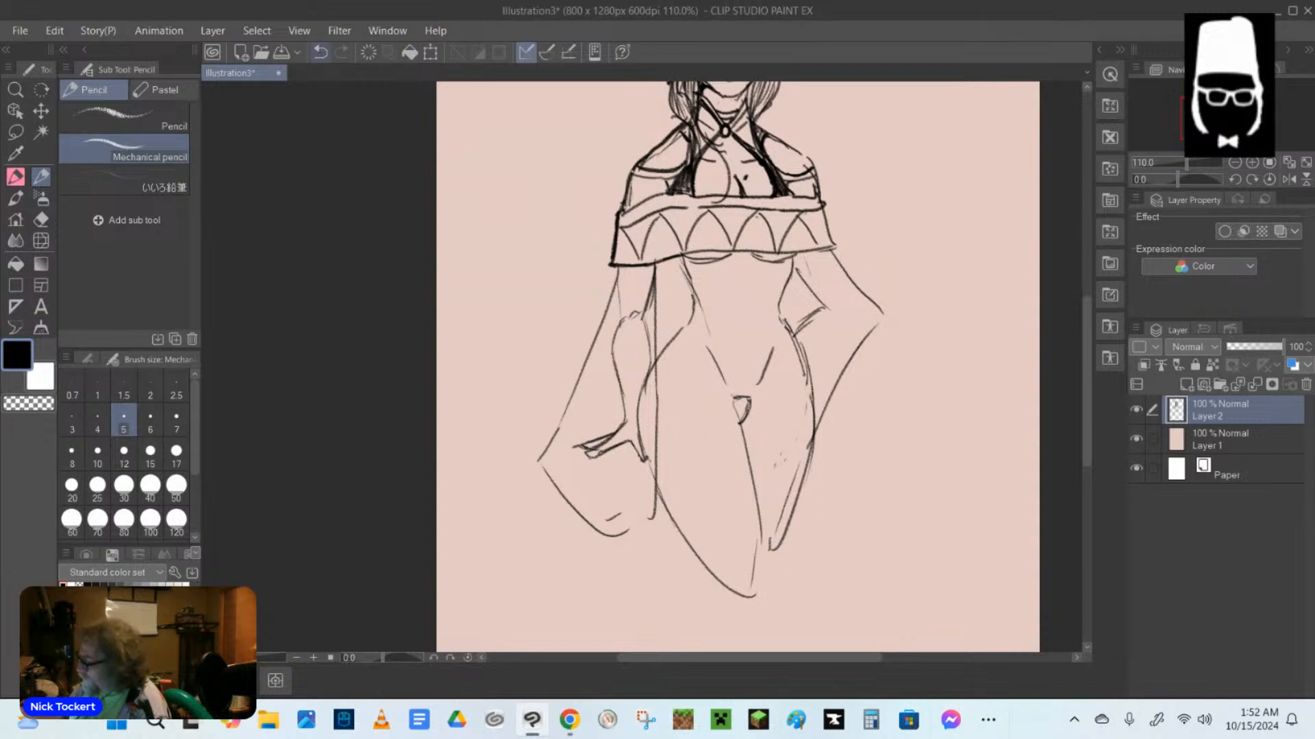
click(319, 52)
click(320, 53)
click(320, 52)
click(320, 52)
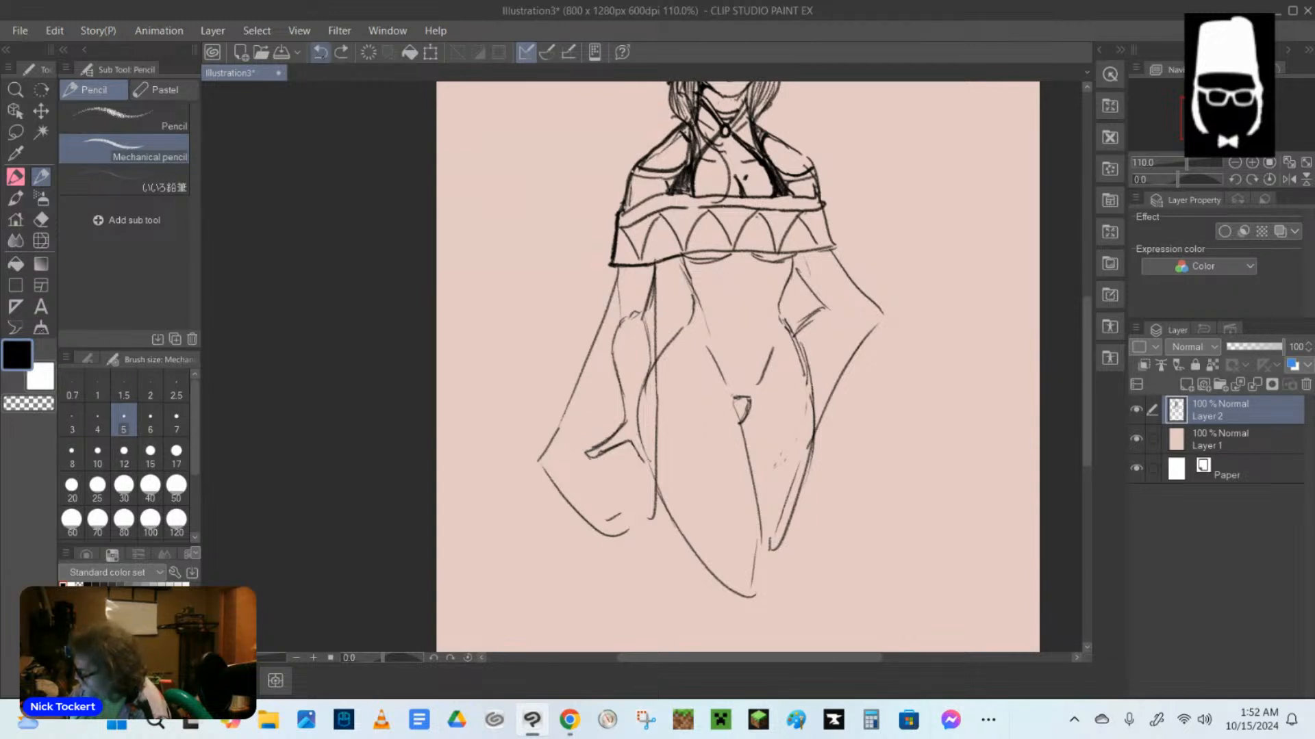
Redraw the finger line of the hanging hand and darken the inner contour of its forearm.
mouse_move(638, 437)
mouse_down()
mouse_move(641, 460)
mouse_move(593, 447)
mouse_move(577, 458)
mouse_up()
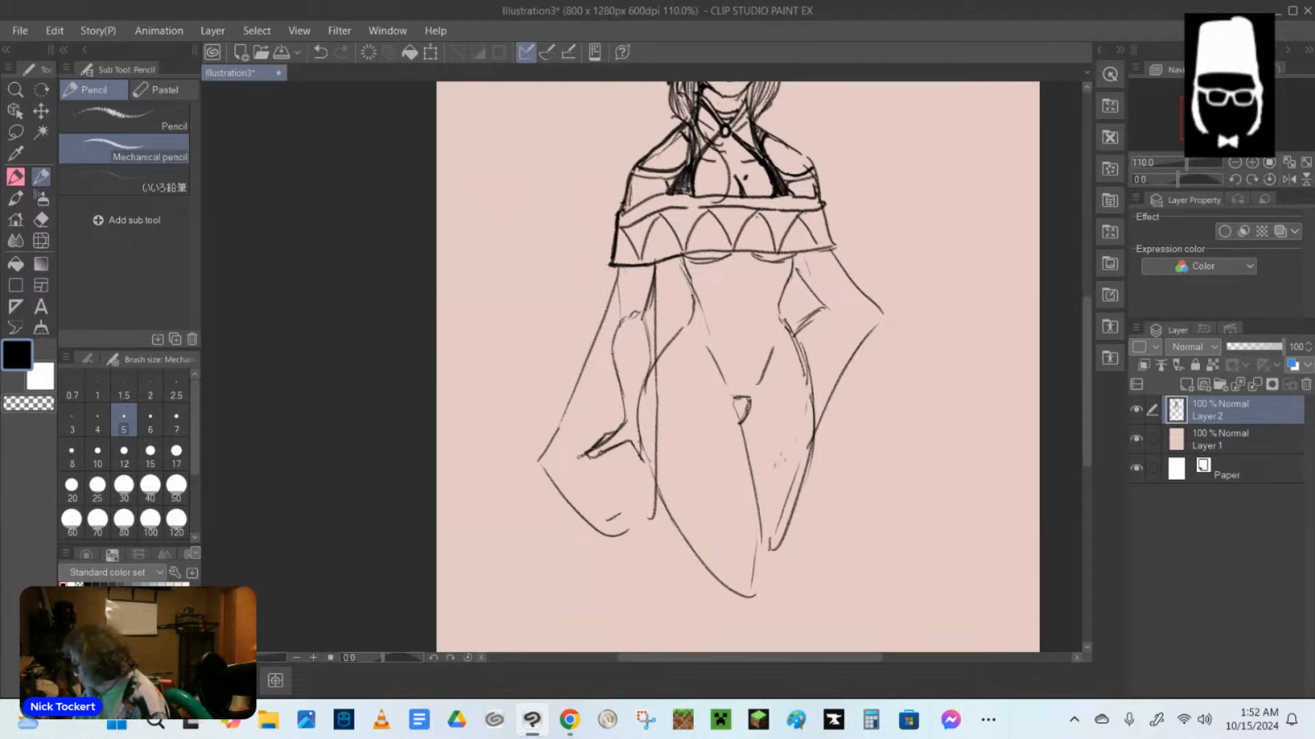
drag(642, 320, 653, 373)
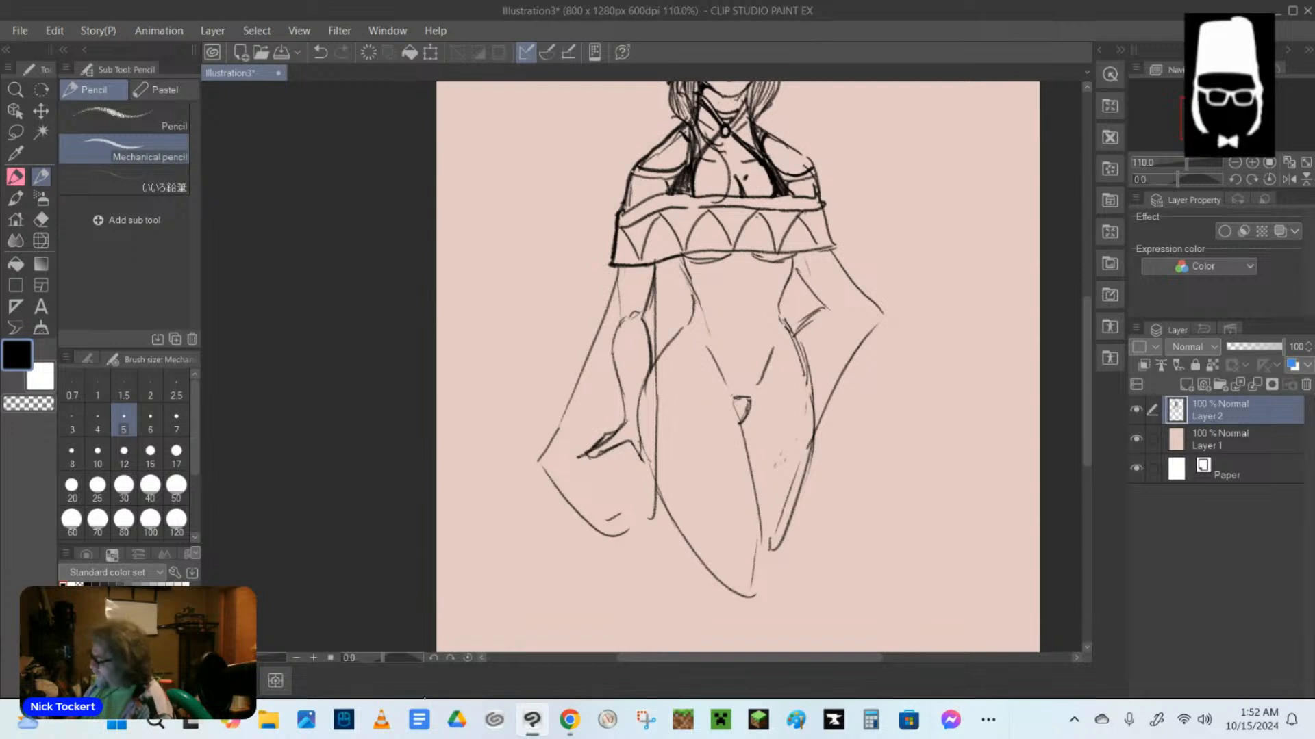
Thicken the upper-arm outline of the bent arm, add a dark elbow crease, and darken its inner forearm line.
mouse_move(815, 184)
mouse_down()
mouse_move(853, 266)
mouse_move(819, 284)
mouse_up()
drag(852, 264, 867, 295)
drag(797, 256, 840, 303)
mouse_move(831, 298)
mouse_down()
mouse_move(859, 279)
mouse_move(797, 336)
mouse_up()
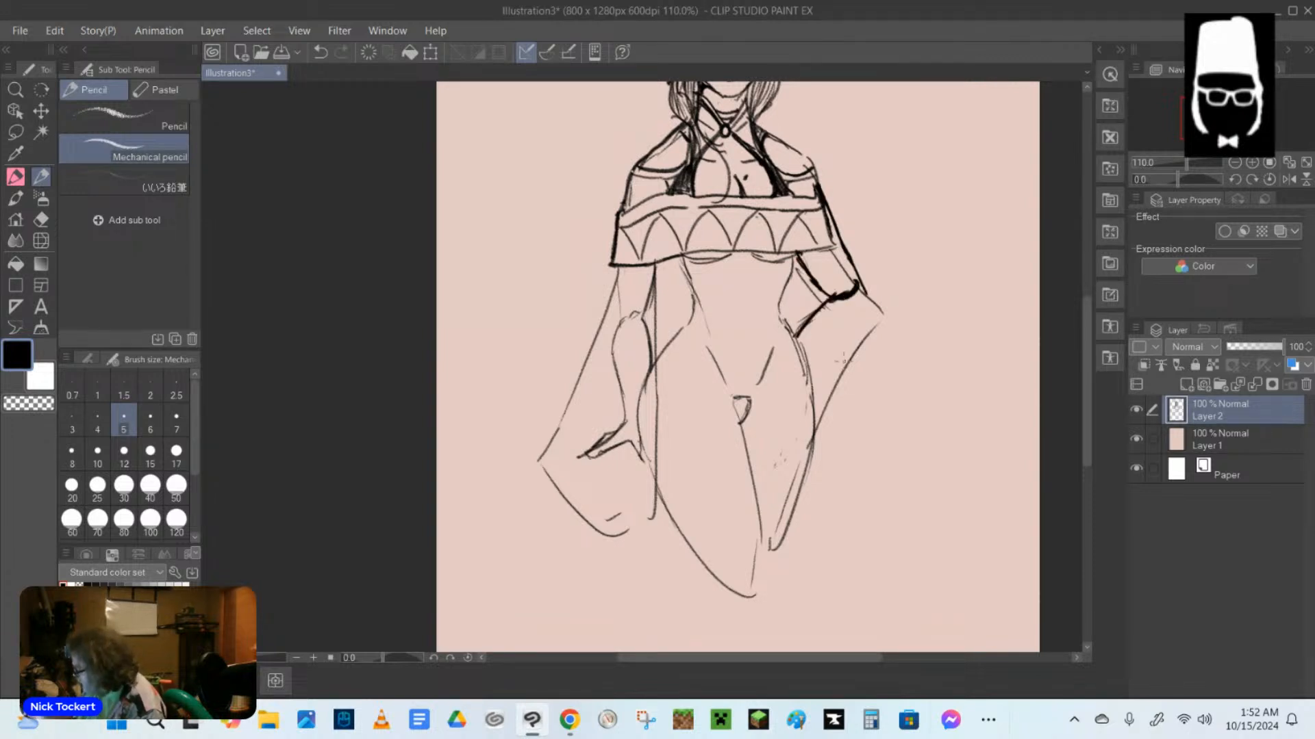
Thicken the bent arm's outer forearm down to the hip, and darken the waist contour beside it.
drag(827, 386, 814, 406)
mouse_move(858, 293)
mouse_down()
mouse_move(882, 331)
mouse_move(809, 446)
mouse_up()
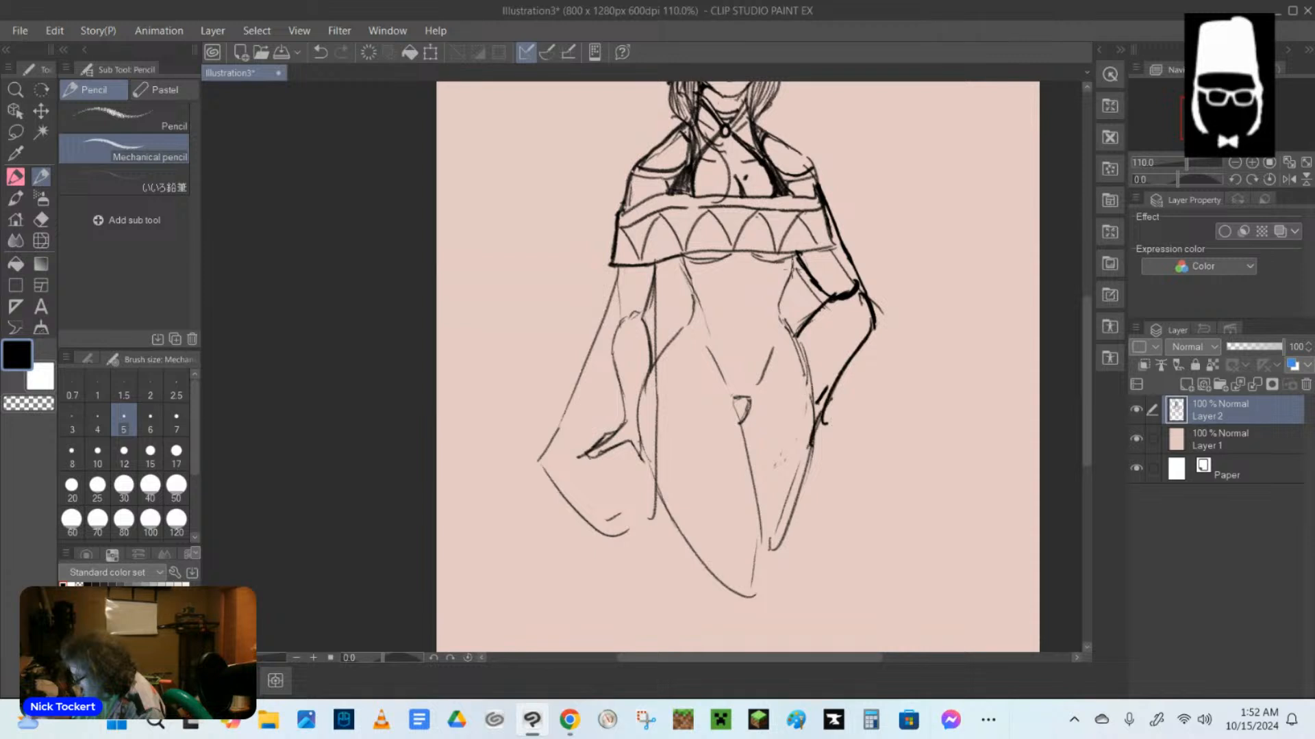
drag(796, 259, 784, 332)
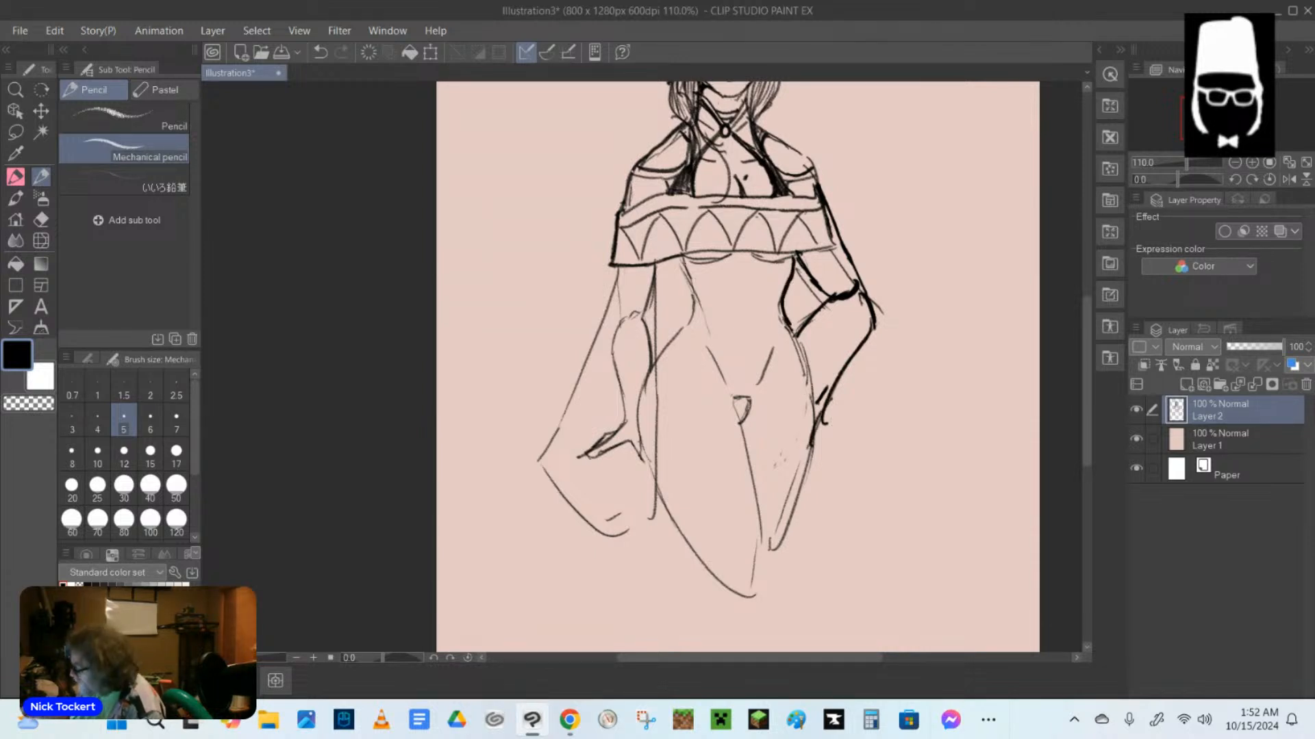
Thicken the waist, hip and thigh contours on the hanging-arm side and the outer thigh line below the bent arm's hand.
drag(683, 258, 694, 304)
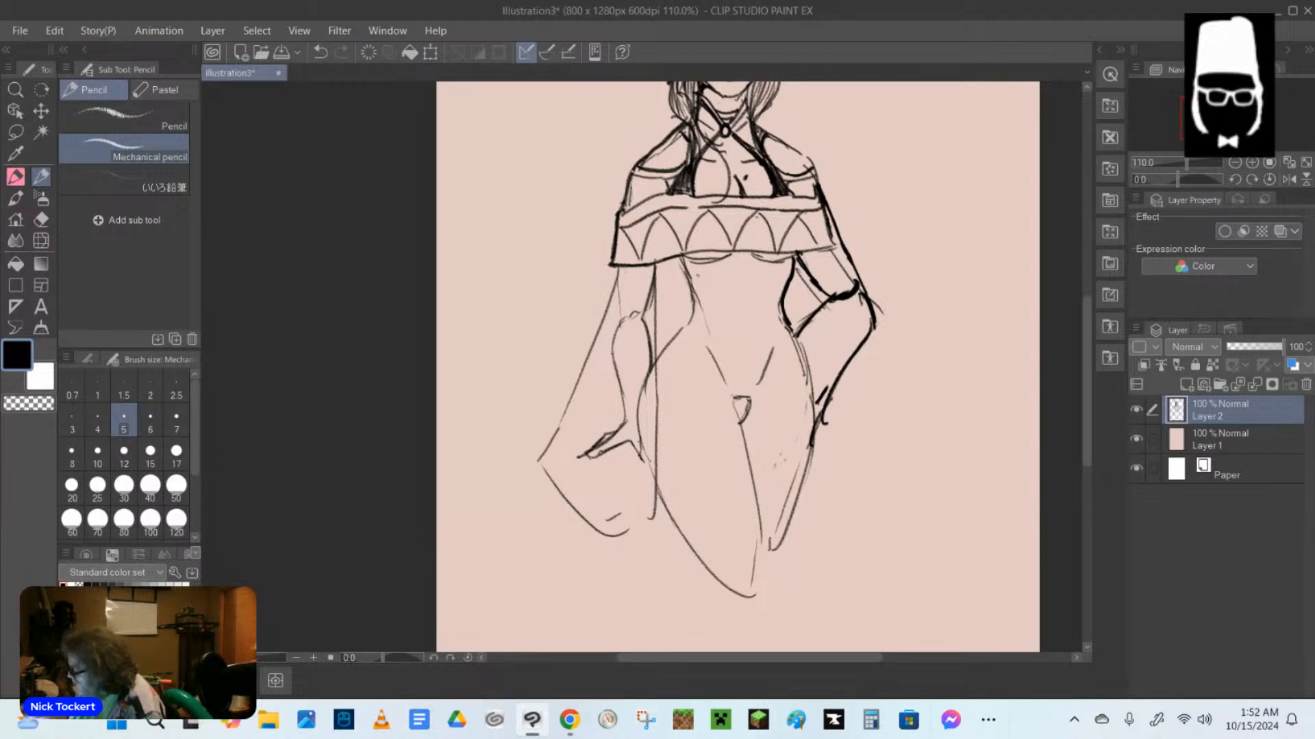
mouse_move(686, 268)
mouse_down()
mouse_move(696, 311)
mouse_move(650, 366)
mouse_move(638, 457)
mouse_up()
drag(659, 355, 640, 426)
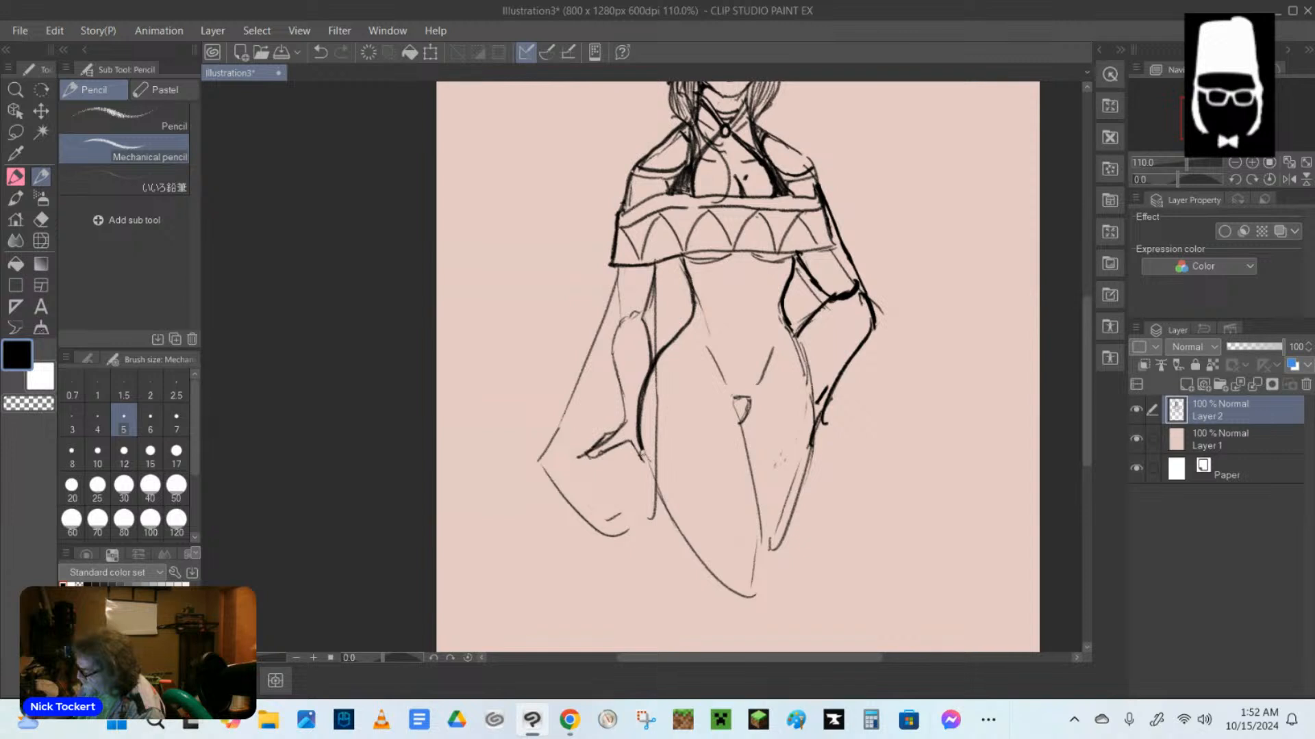
mouse_move(642, 449)
mouse_down()
mouse_move(682, 538)
mouse_move(740, 606)
mouse_up()
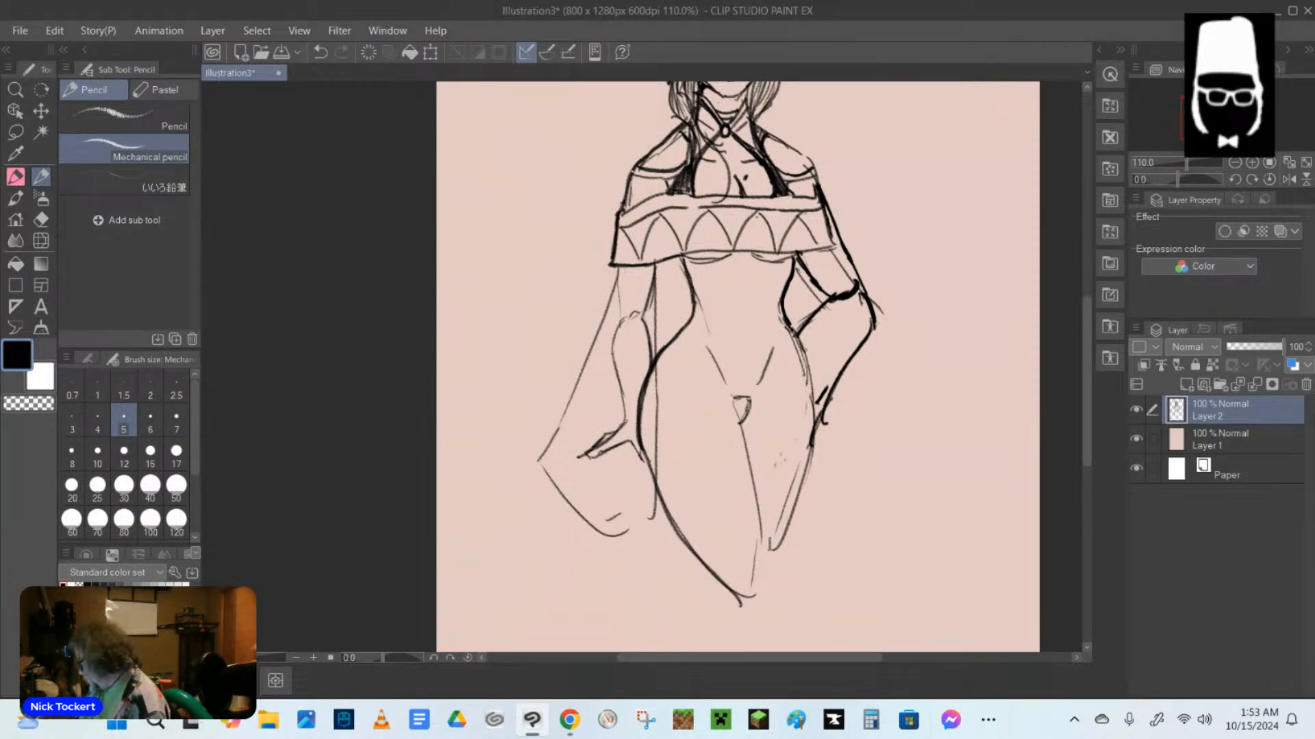
drag(814, 428, 778, 592)
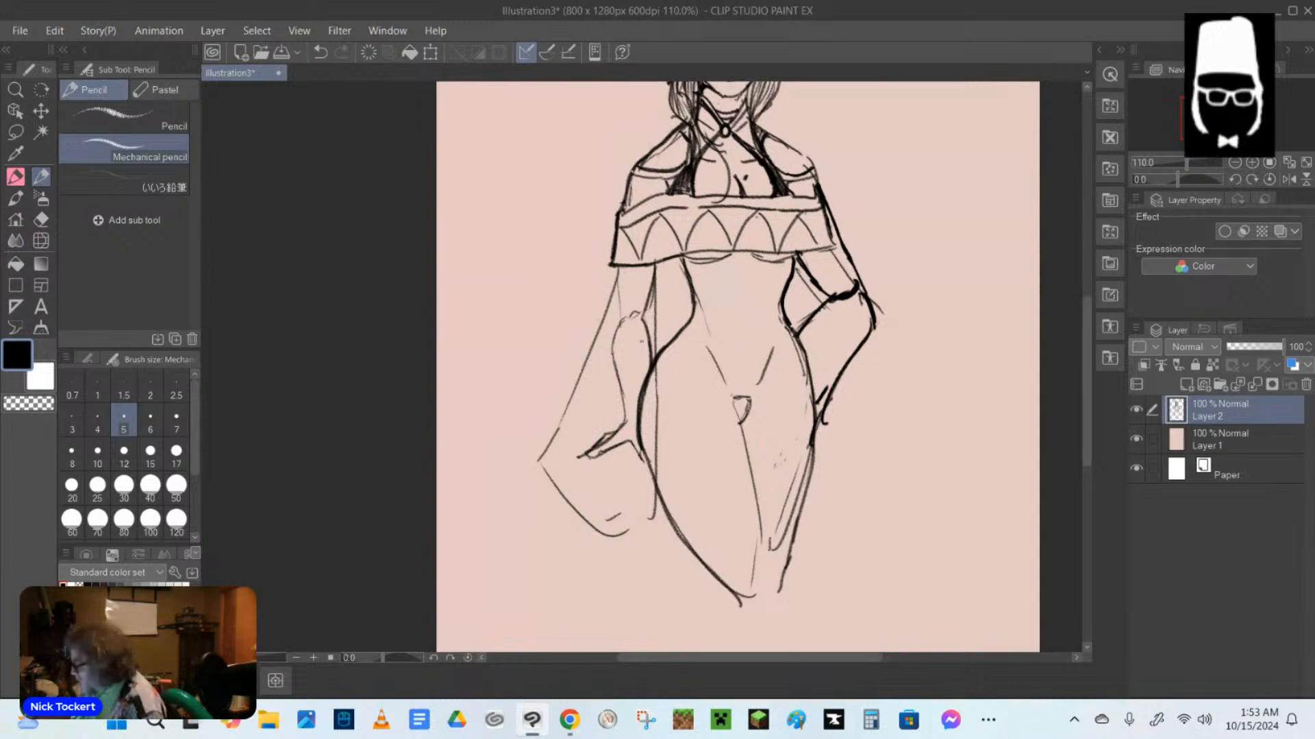
Redraw the flared sleeve's opening from the forearm to its pointed tip, and erase the old curved hem and the sleeve line over the thigh.
mouse_move(632, 342)
mouse_down()
mouse_move(541, 458)
mouse_move(643, 381)
mouse_move(662, 471)
mouse_up()
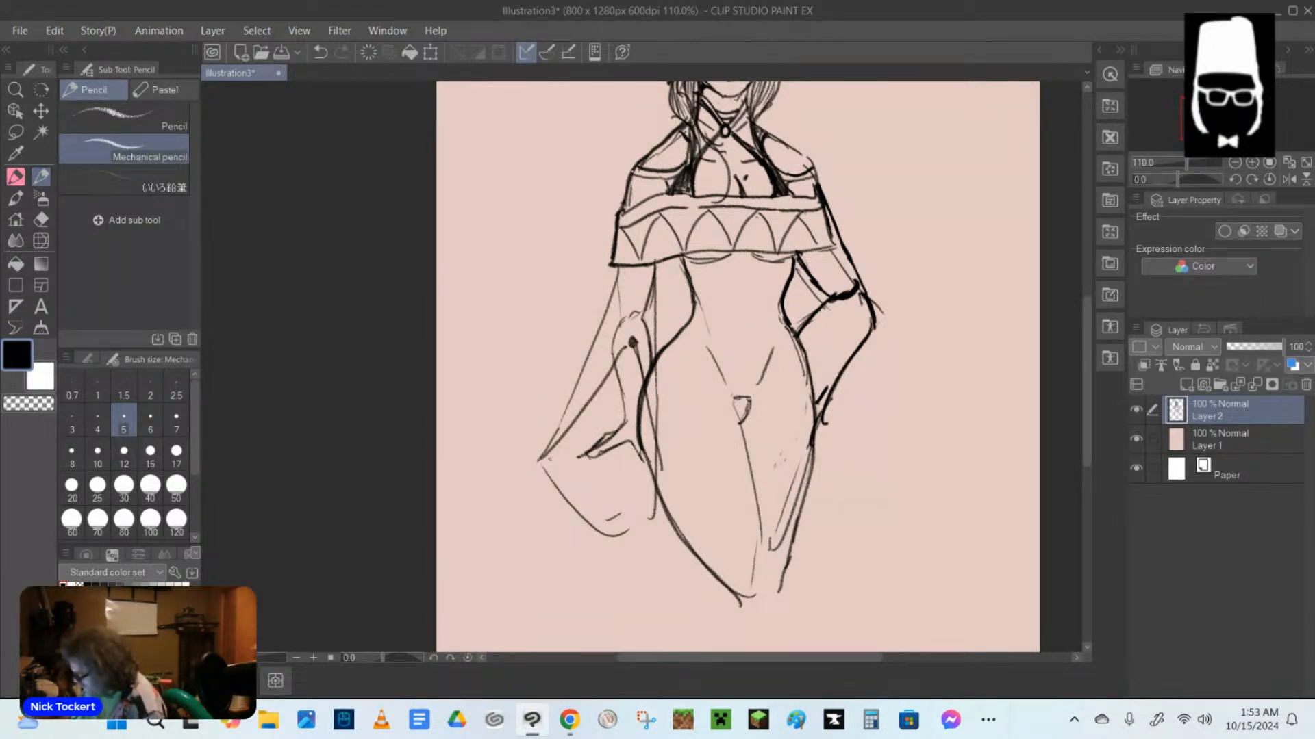
drag(623, 432, 544, 460)
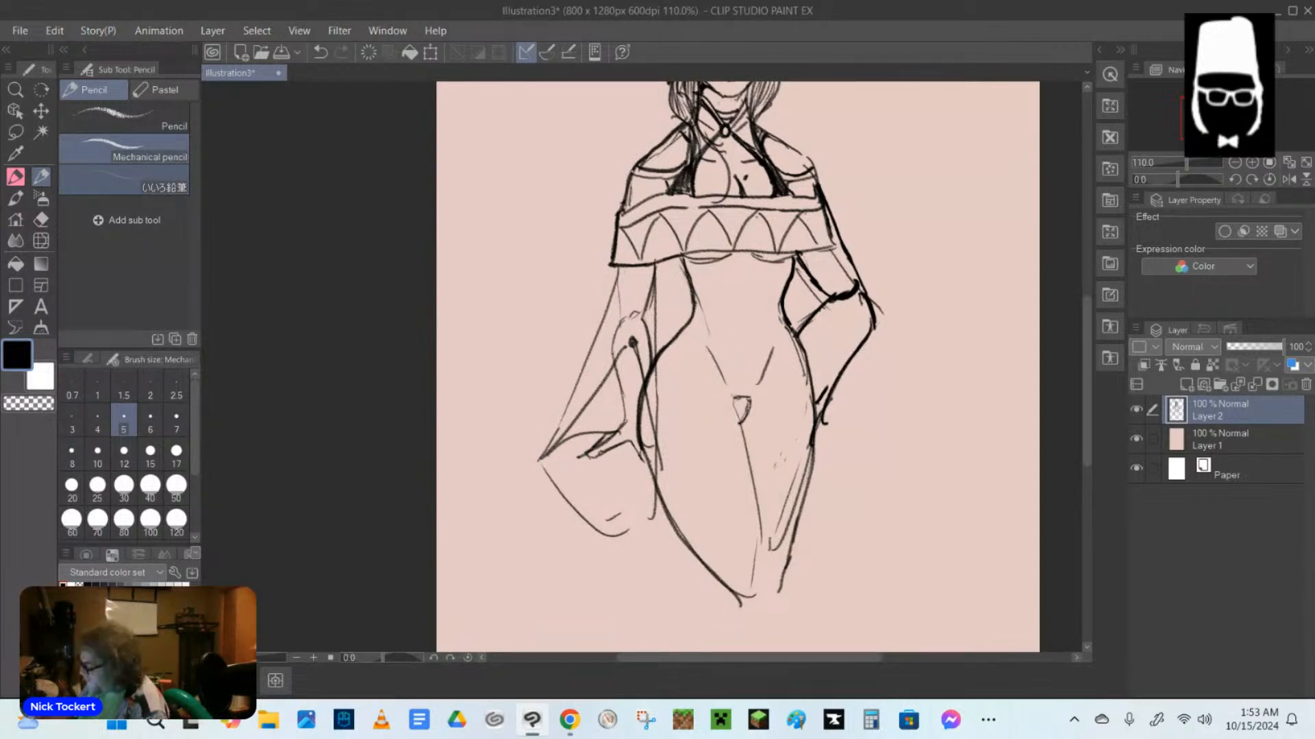
key(e)
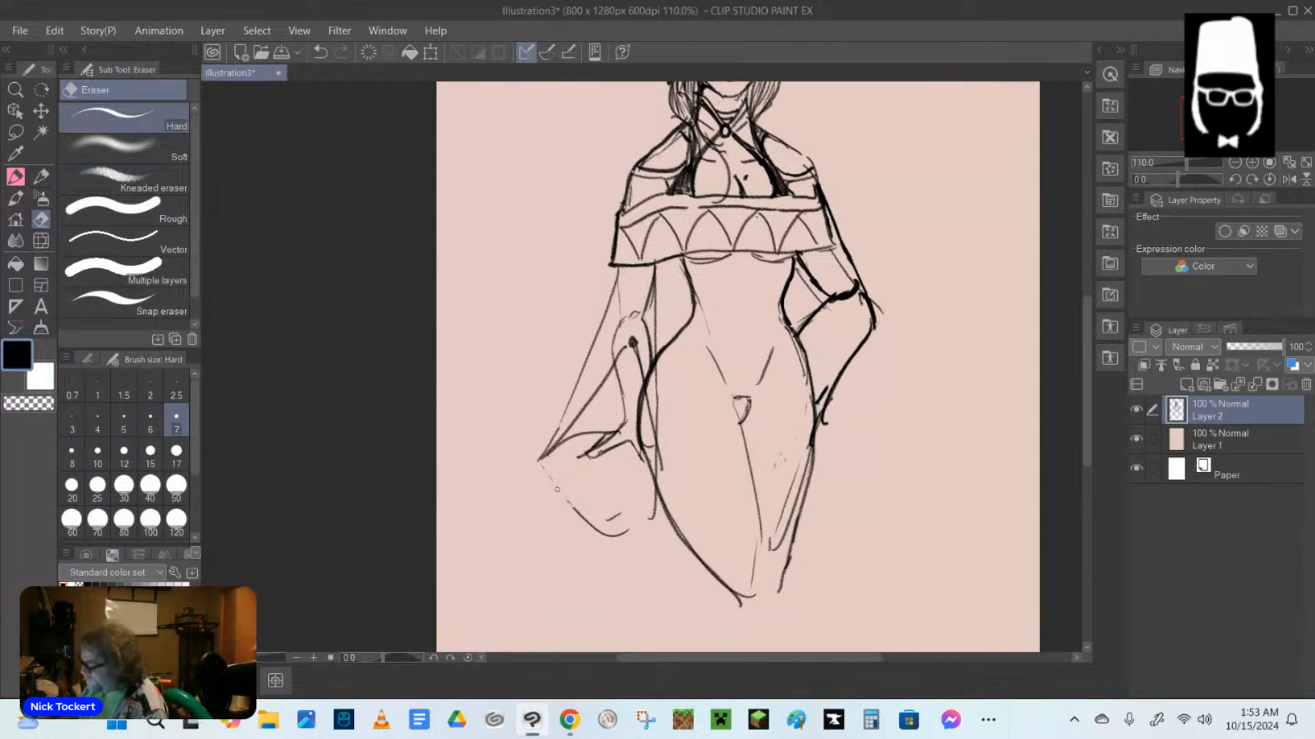
drag(556, 489, 590, 513)
mouse_move(620, 533)
mouse_down()
mouse_move(588, 523)
mouse_move(653, 500)
mouse_up()
drag(657, 419, 657, 463)
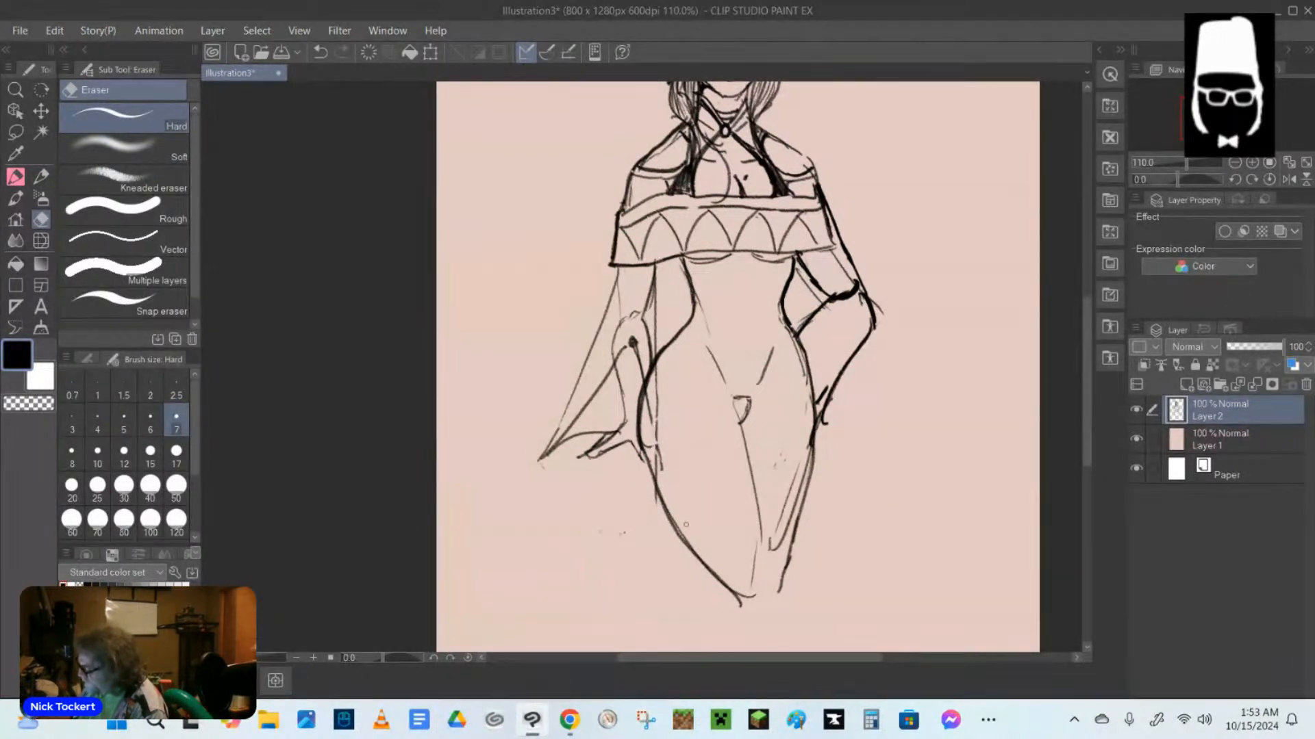
Draw a slanted belt line across the hips in mechanical pencil, and darken the bent arm's hand at the hip.
key(p)
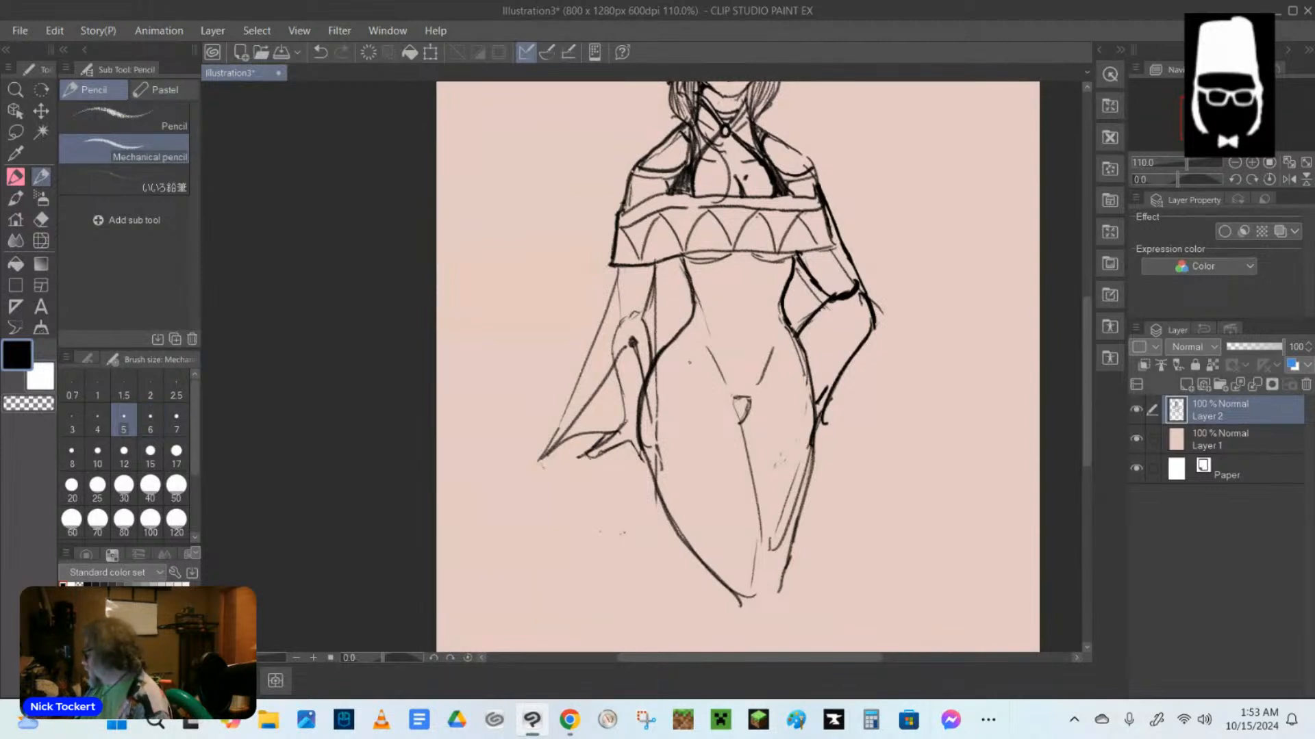
drag(659, 379, 786, 324)
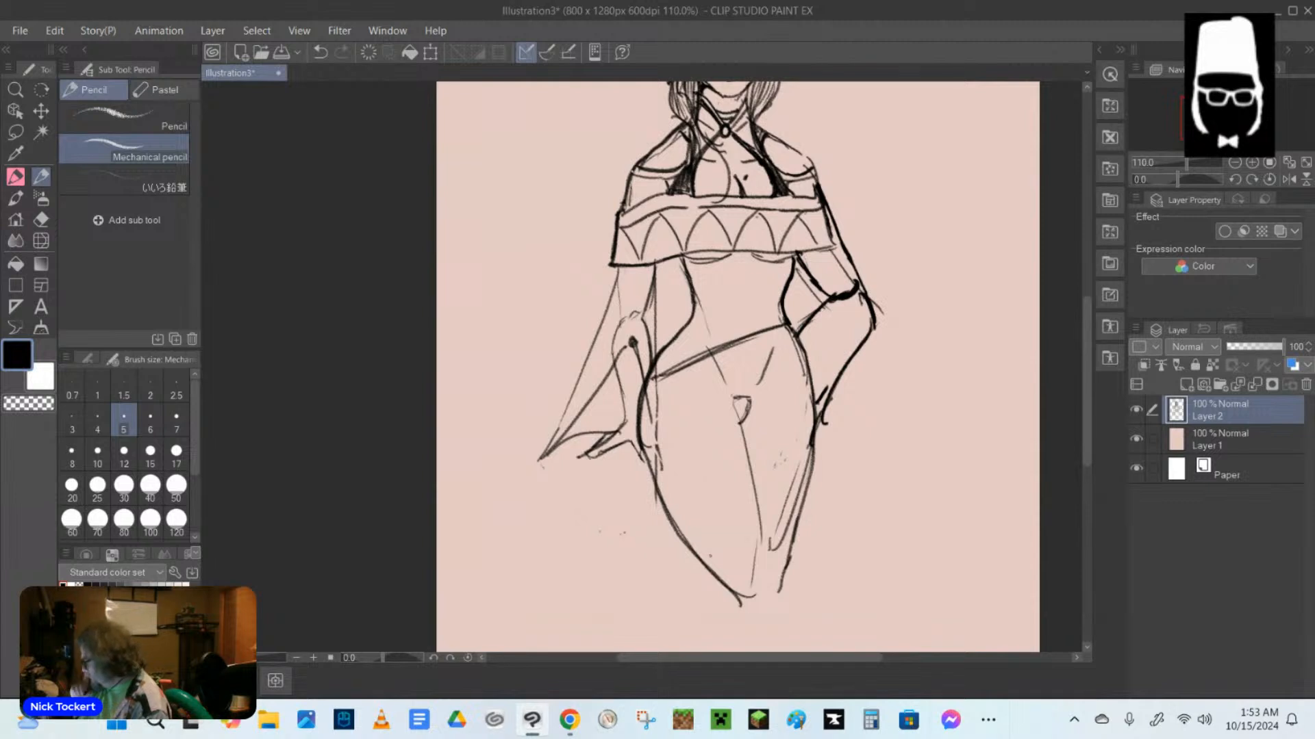
drag(820, 406, 827, 434)
drag(822, 410, 826, 433)
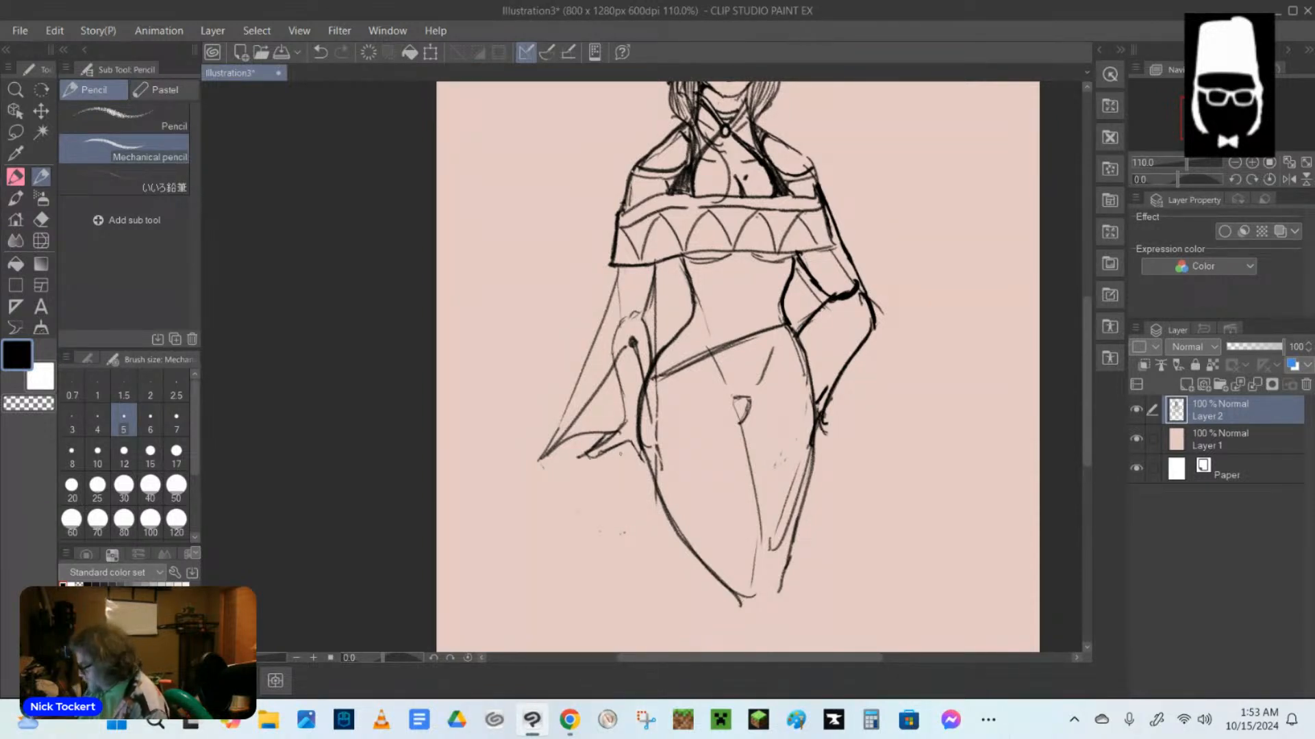
Sketch a round knob under the hanging hand, with a horizontal line beside it and a vertical line below.
drag(623, 426, 608, 435)
mouse_move(623, 445)
mouse_down()
mouse_move(606, 476)
mouse_move(640, 462)
mouse_move(616, 462)
mouse_move(595, 490)
mouse_up()
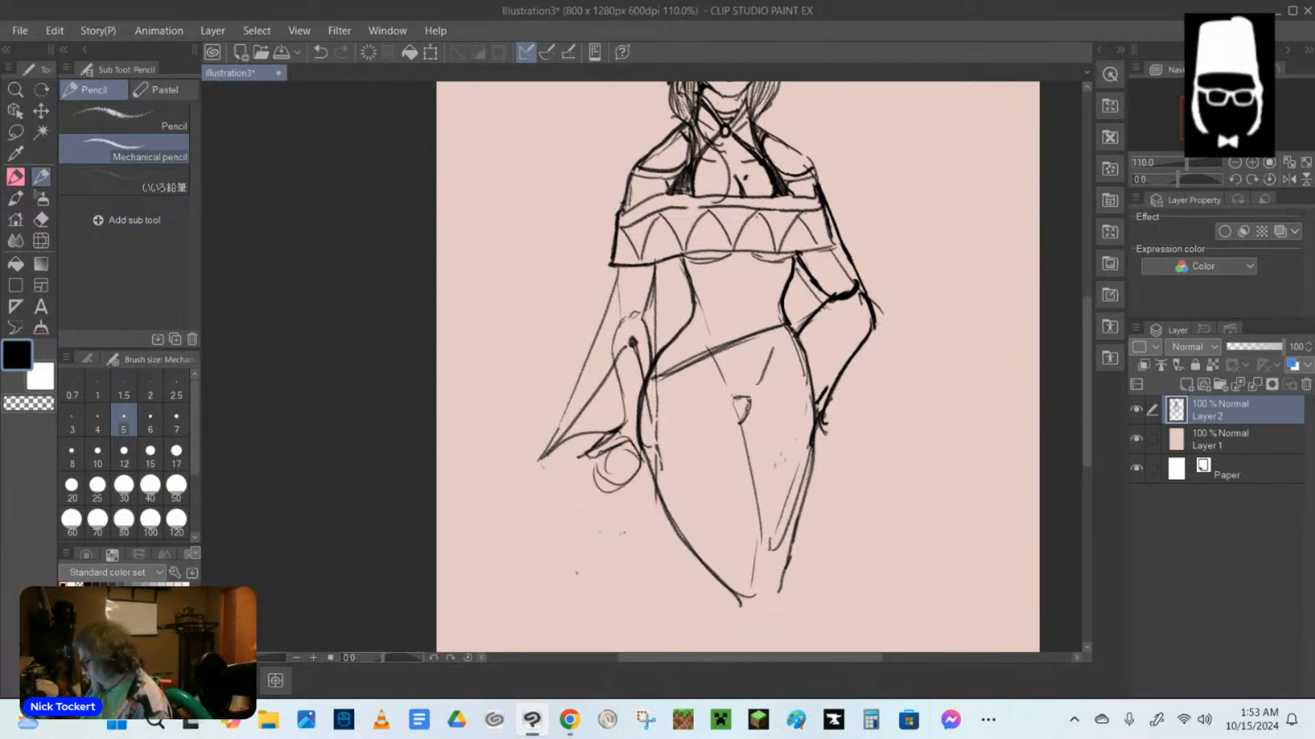
mouse_move(489, 463)
mouse_down()
mouse_move(590, 457)
mouse_move(478, 459)
mouse_up()
drag(632, 493, 634, 591)
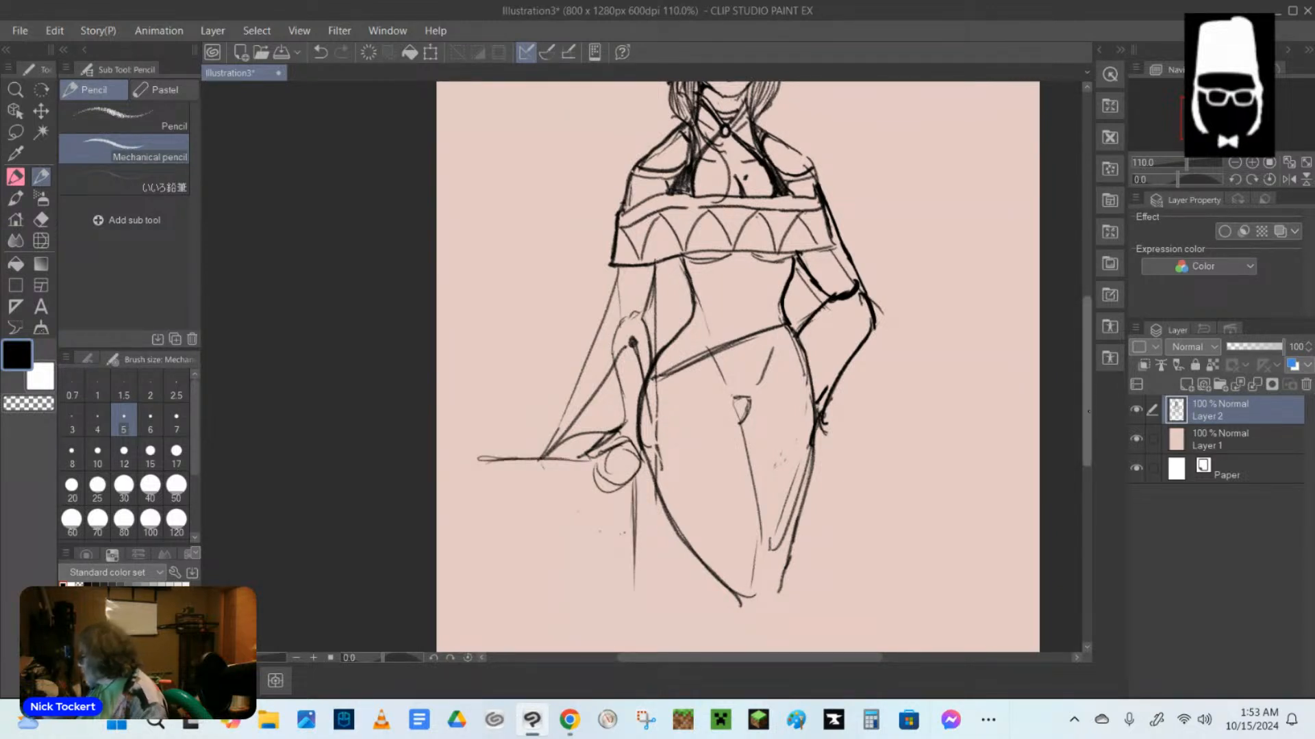
Sketch both crossed lower legs from the knees down to the canvas's lower edge.
scroll(848, 431, down, 5)
mouse_move(704, 366)
mouse_down()
mouse_move(727, 408)
mouse_move(724, 454)
mouse_move(824, 601)
mouse_up()
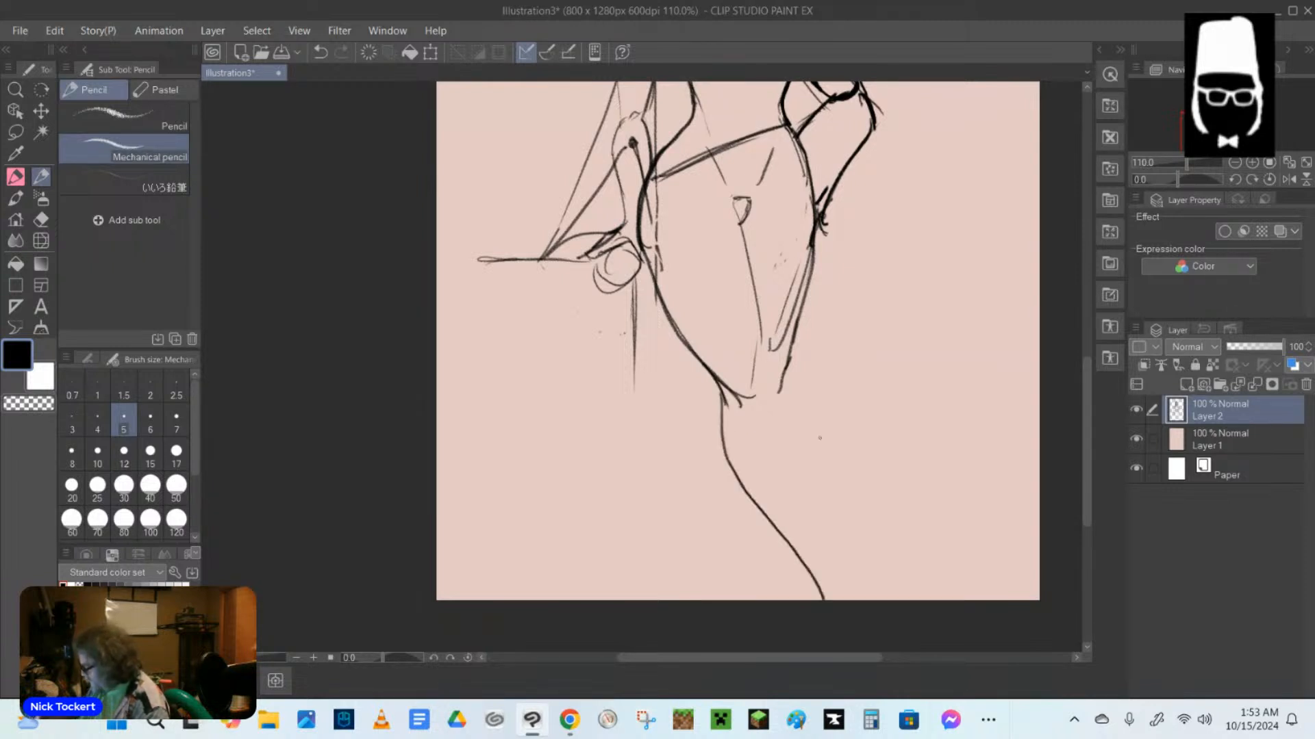
mouse_move(765, 338)
mouse_down()
mouse_move(814, 465)
mouse_move(839, 601)
mouse_move(826, 593)
mouse_up()
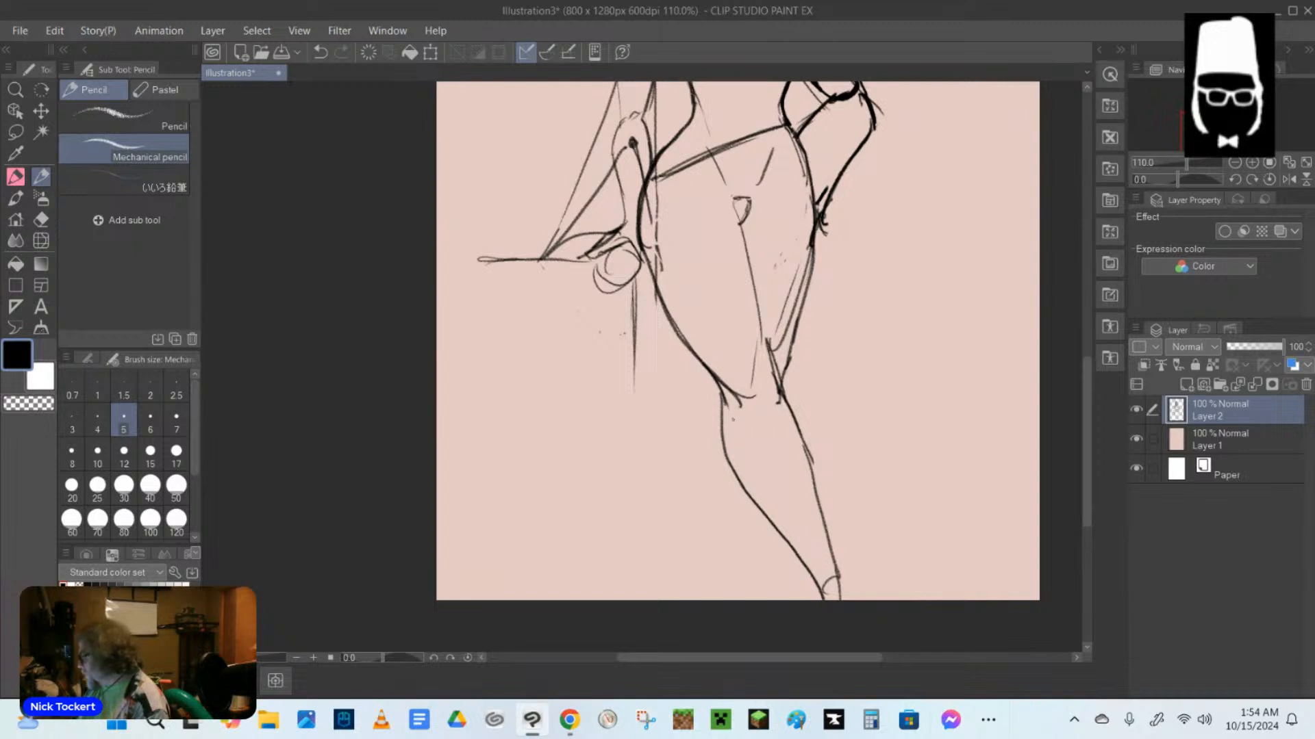
drag(723, 395, 706, 474)
mouse_move(722, 396)
mouse_down()
mouse_move(702, 471)
mouse_move(715, 600)
mouse_up()
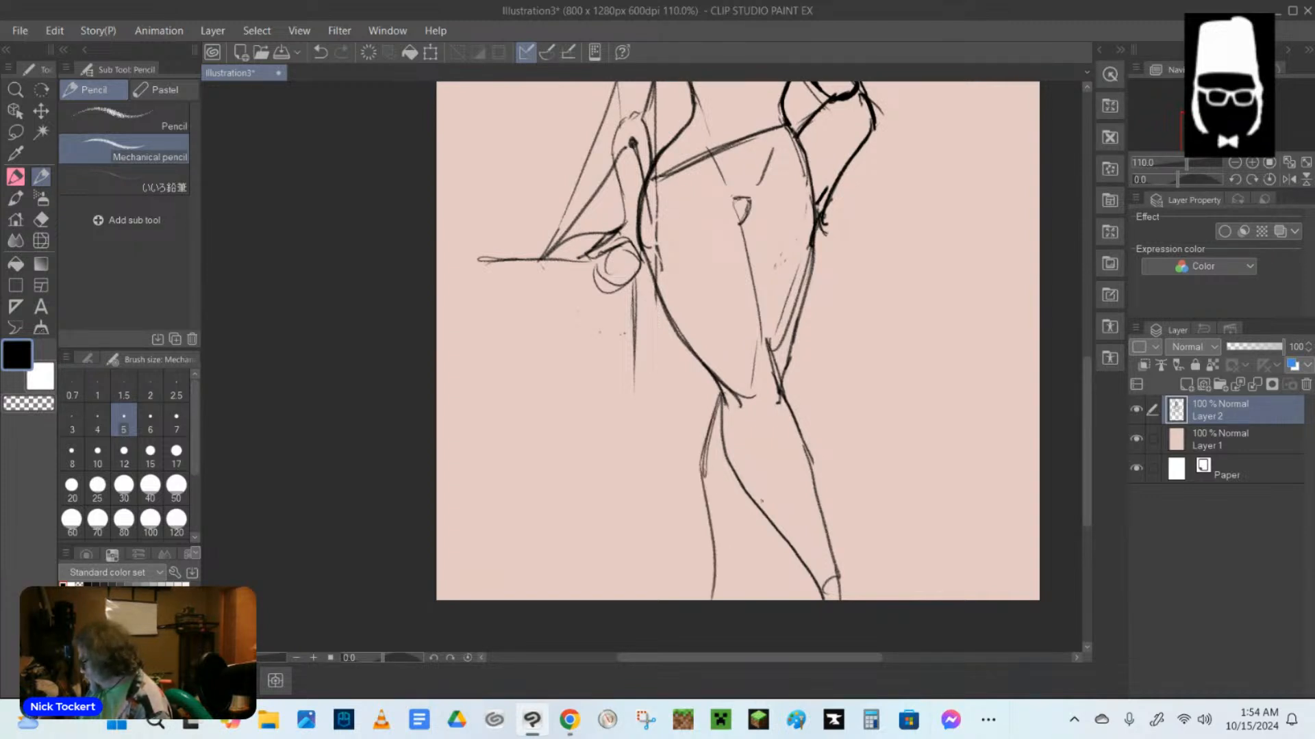
drag(756, 510, 732, 581)
drag(758, 512, 726, 599)
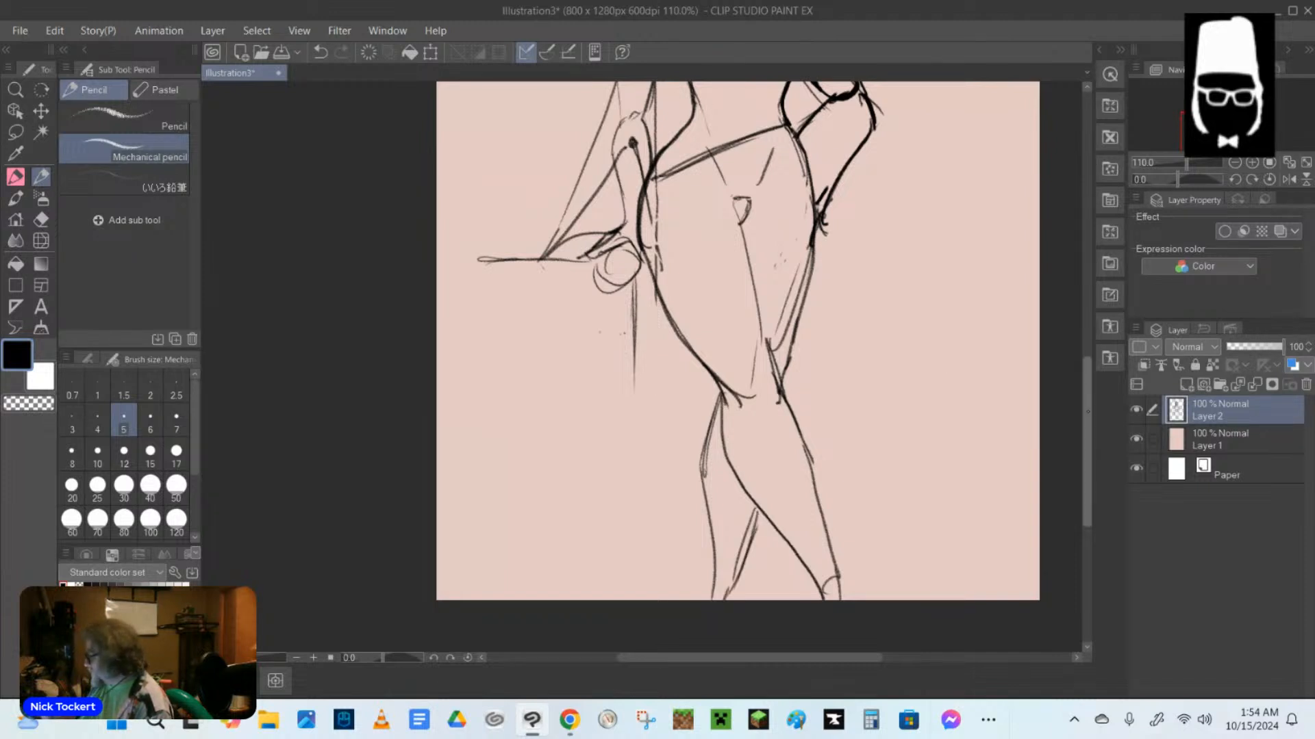
Add parallel slanted lines below the hip line to form a belt band.
scroll(737, 367, up, 3)
scroll(738, 367, down, 1)
drag(657, 349, 804, 300)
drag(666, 349, 820, 311)
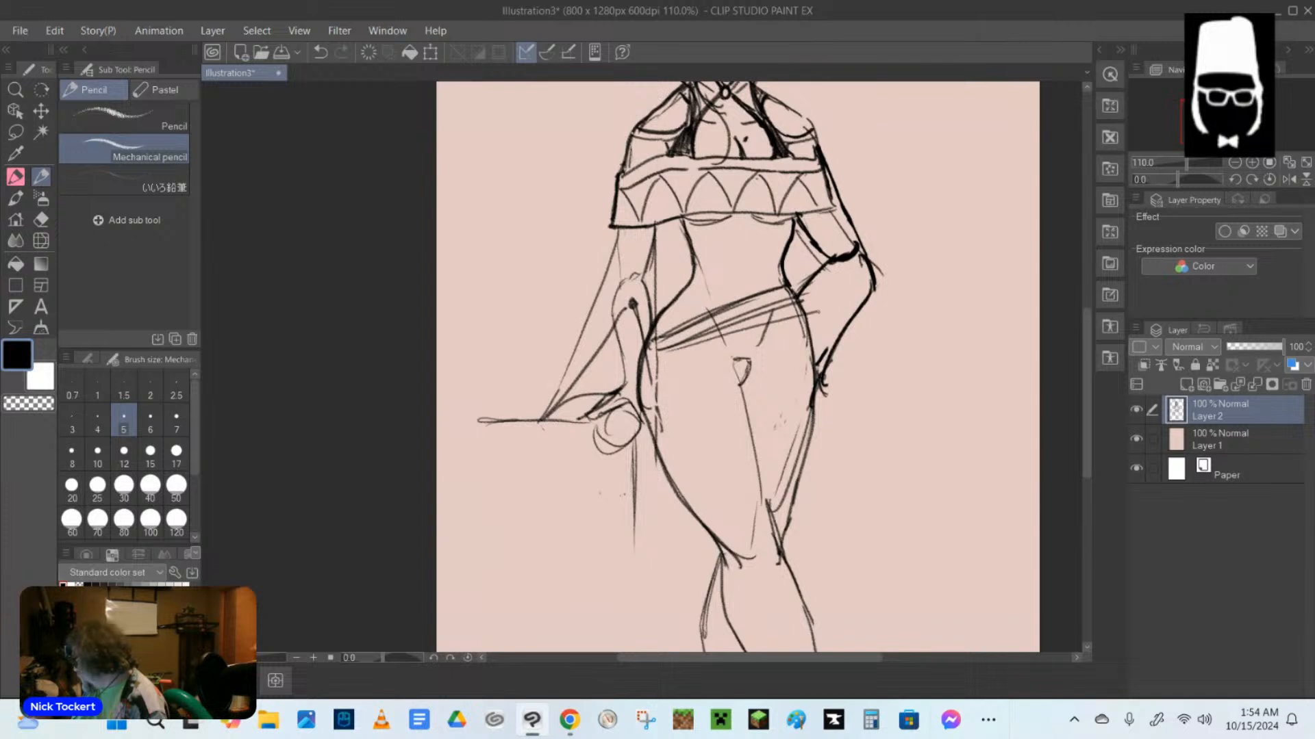
Sketch two open skirt panels hanging from the belt over the outer thighs, joined by a short line at the centre.
mouse_move(733, 334)
mouse_down()
mouse_move(694, 479)
mouse_move(697, 526)
mouse_move(655, 586)
mouse_up()
drag(661, 463, 660, 580)
drag(769, 332, 847, 521)
drag(815, 387, 847, 531)
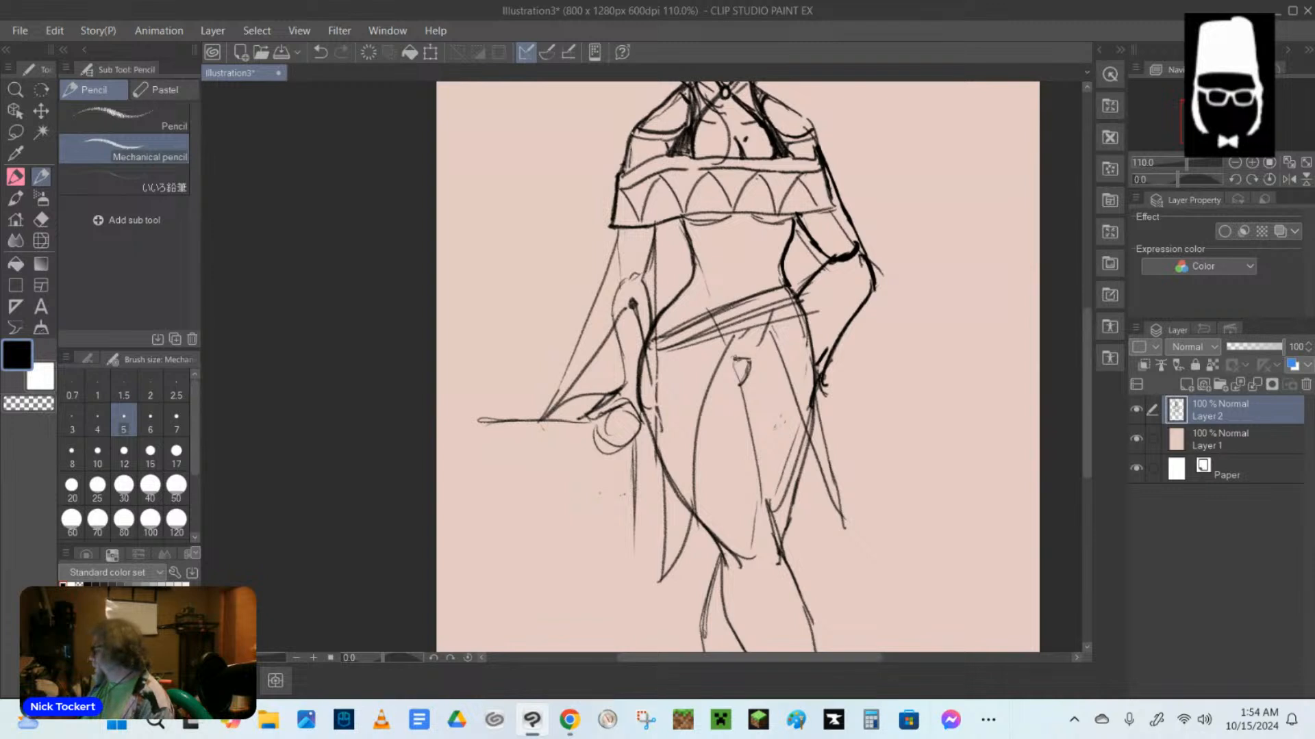
drag(731, 342, 775, 334)
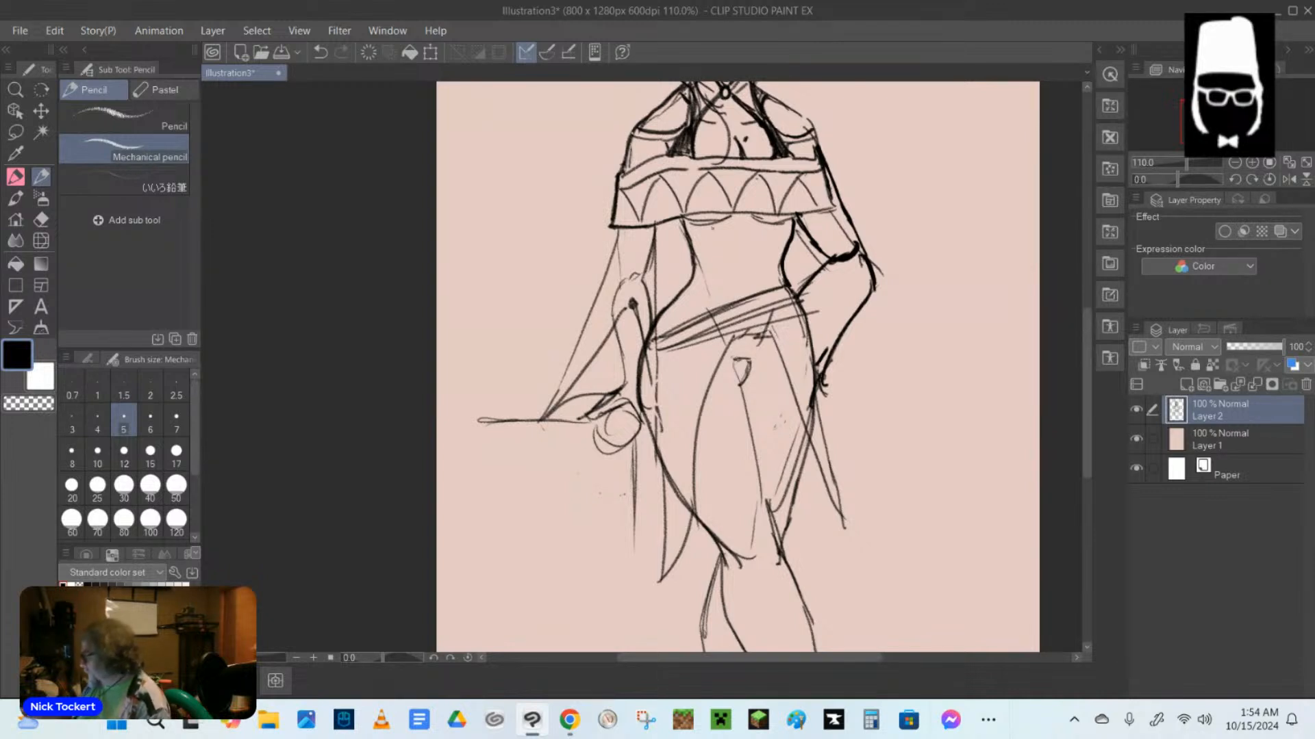
Darken the underbust line and both waist contours, and add a short slanted stroke below the bust's centre.
mouse_move(681, 218)
mouse_down()
mouse_move(697, 255)
mouse_move(675, 300)
mouse_move(720, 310)
mouse_move(786, 284)
mouse_up()
mouse_move(684, 220)
mouse_down()
mouse_move(796, 219)
mouse_move(783, 273)
mouse_up()
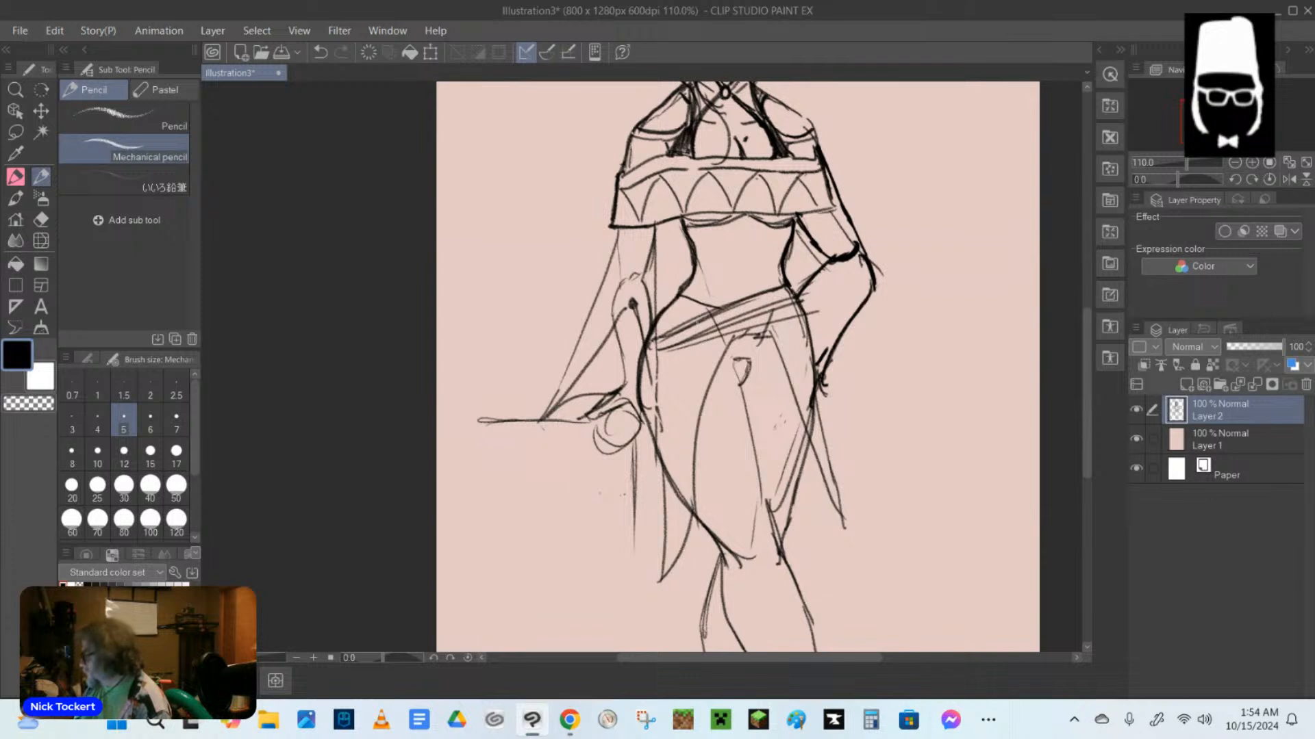
drag(743, 216, 730, 236)
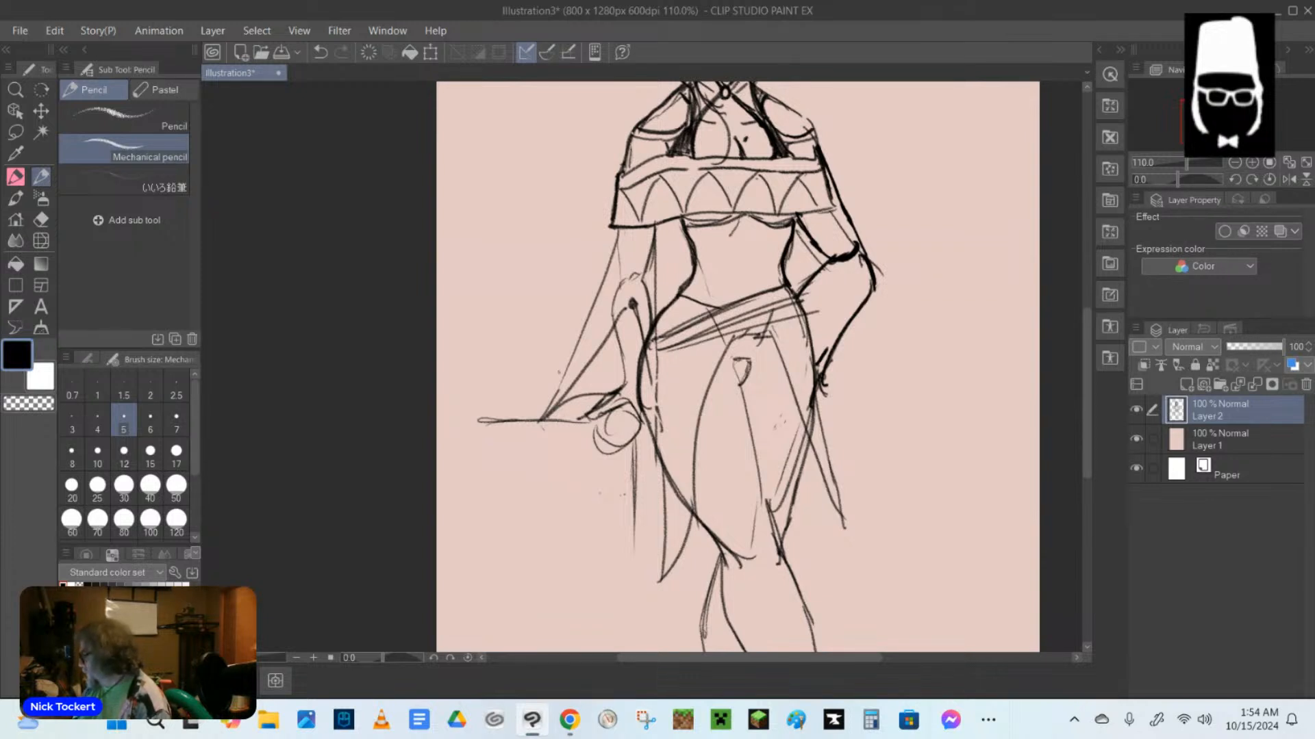
Darken the flared sleeve's edges, the hanging arm's outer contour and the inner thigh line.
drag(616, 224, 537, 426)
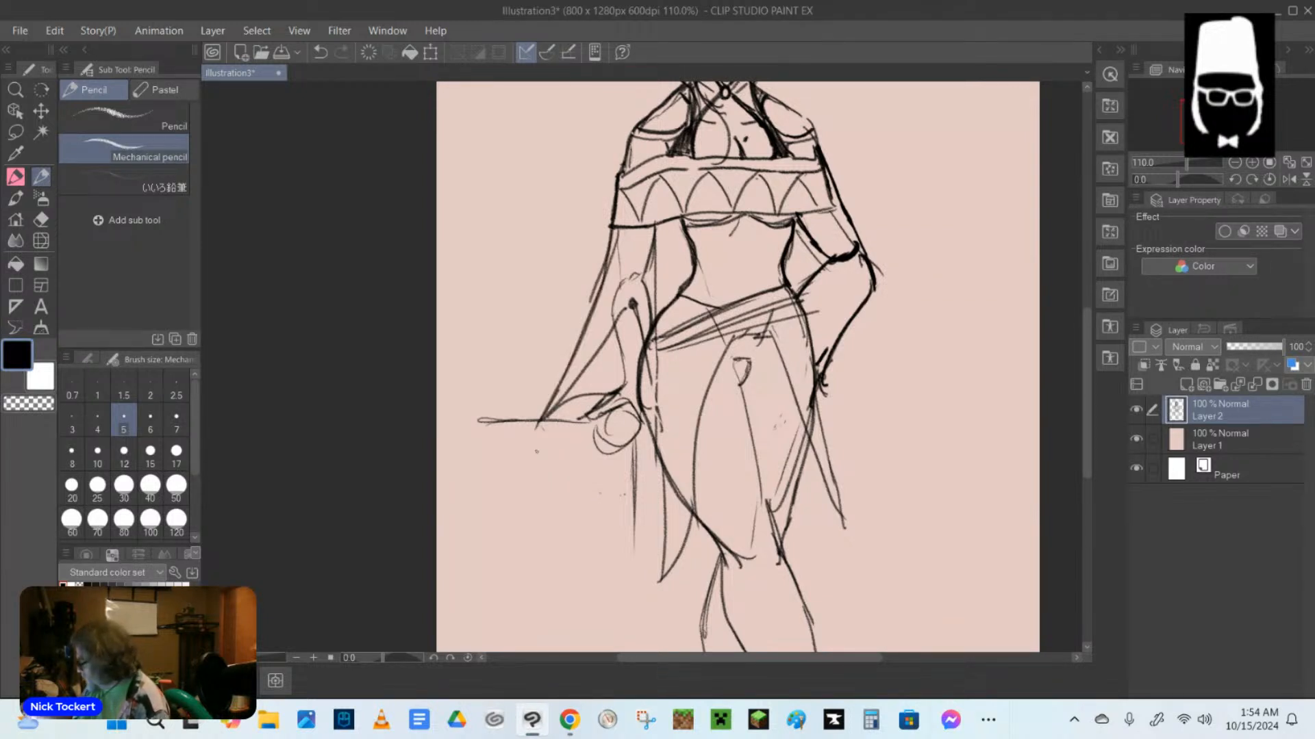
drag(656, 229, 647, 320)
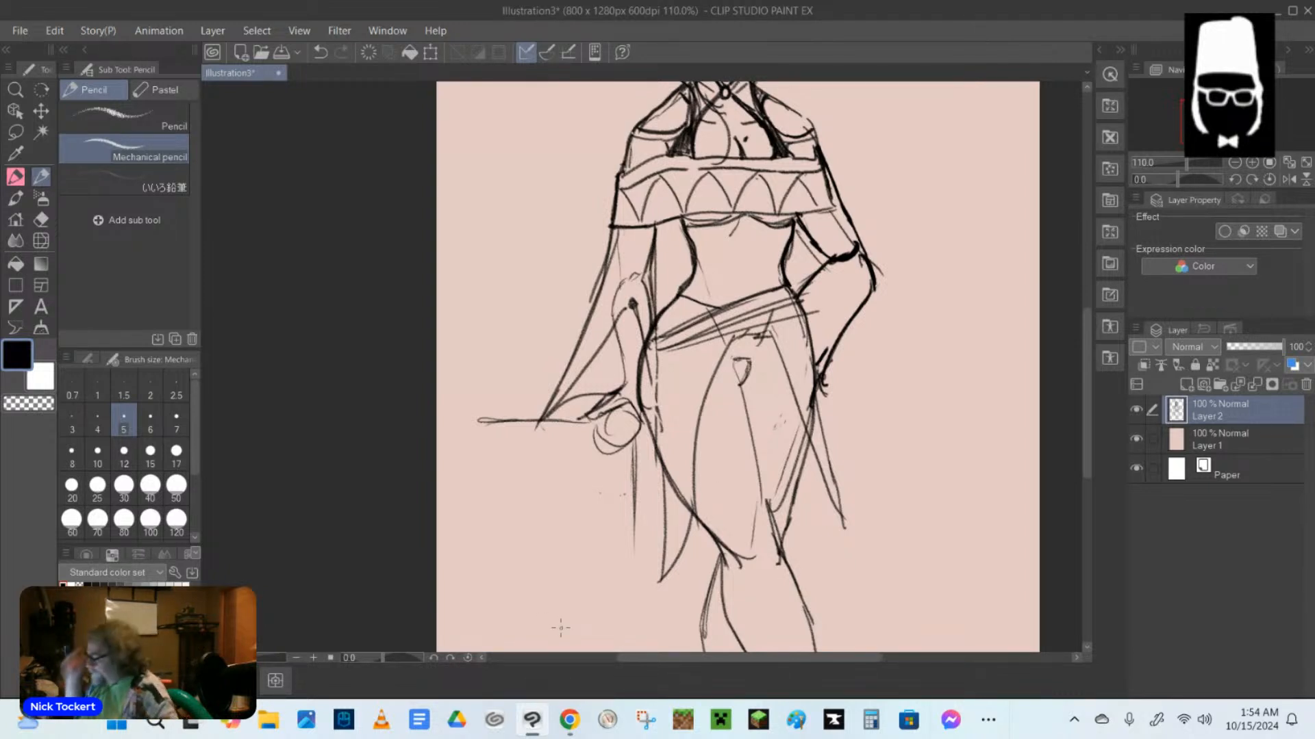
drag(733, 363, 777, 561)
mouse_move(612, 232)
mouse_down()
mouse_move(619, 337)
mouse_move(605, 410)
mouse_up()
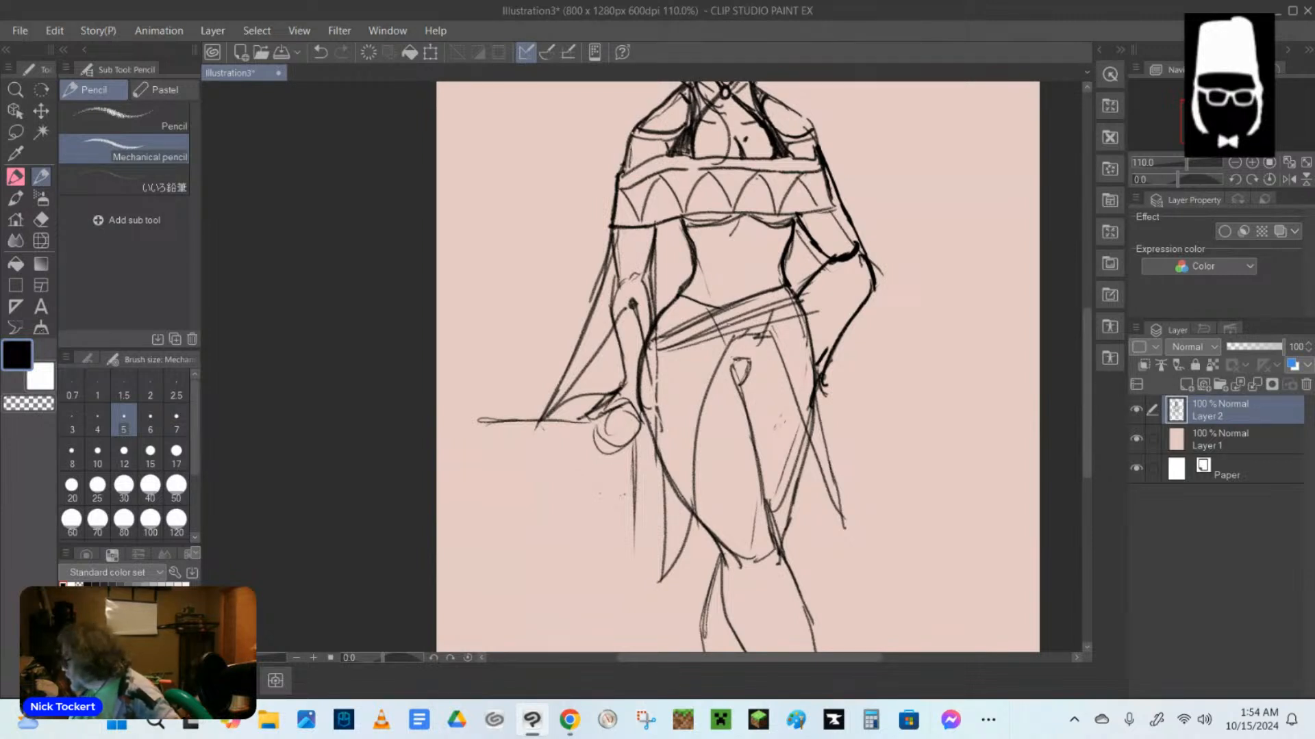
Sketch a dark belt buckle and an undergarment edge below it, and add a contour line to the crossed lower legs.
mouse_move(721, 310)
mouse_down()
mouse_move(750, 299)
mouse_move(745, 323)
mouse_move(769, 350)
mouse_move(737, 368)
mouse_move(767, 364)
mouse_move(742, 390)
mouse_up()
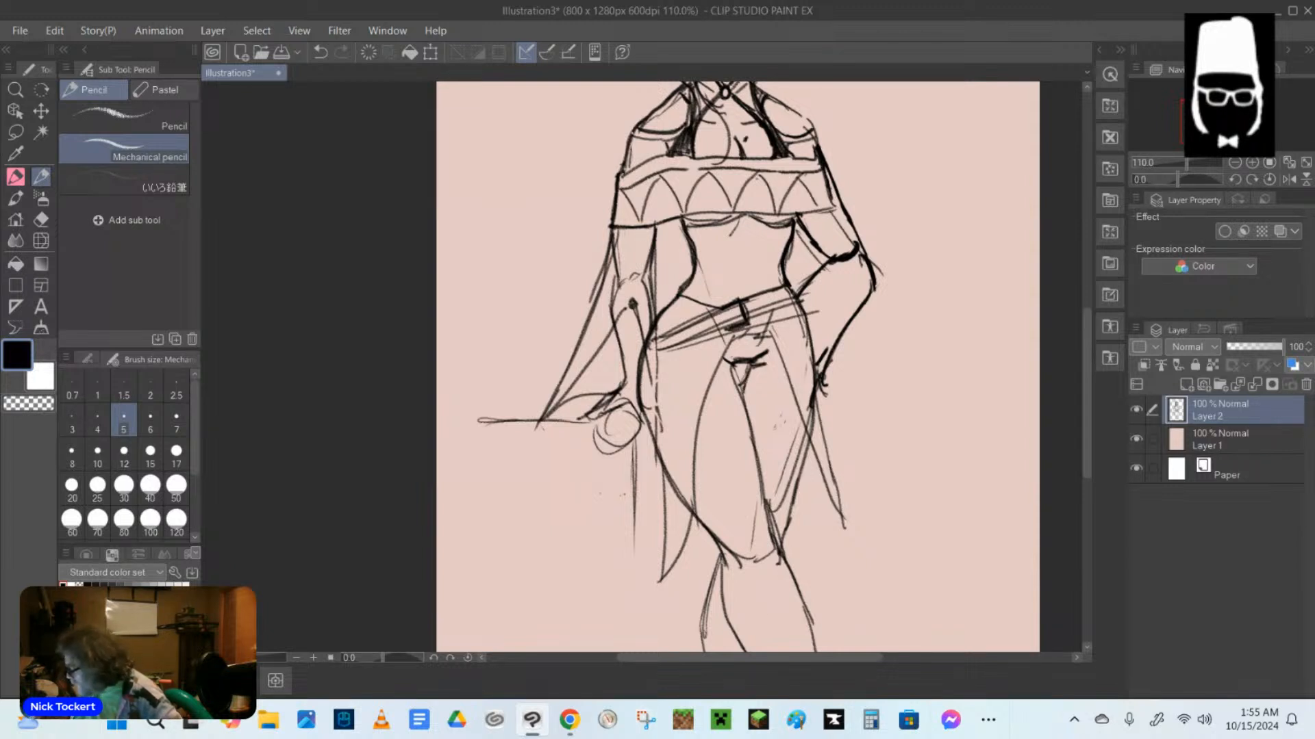
mouse_move(694, 488)
mouse_down()
mouse_move(740, 553)
mouse_move(740, 603)
mouse_move(765, 651)
mouse_up()
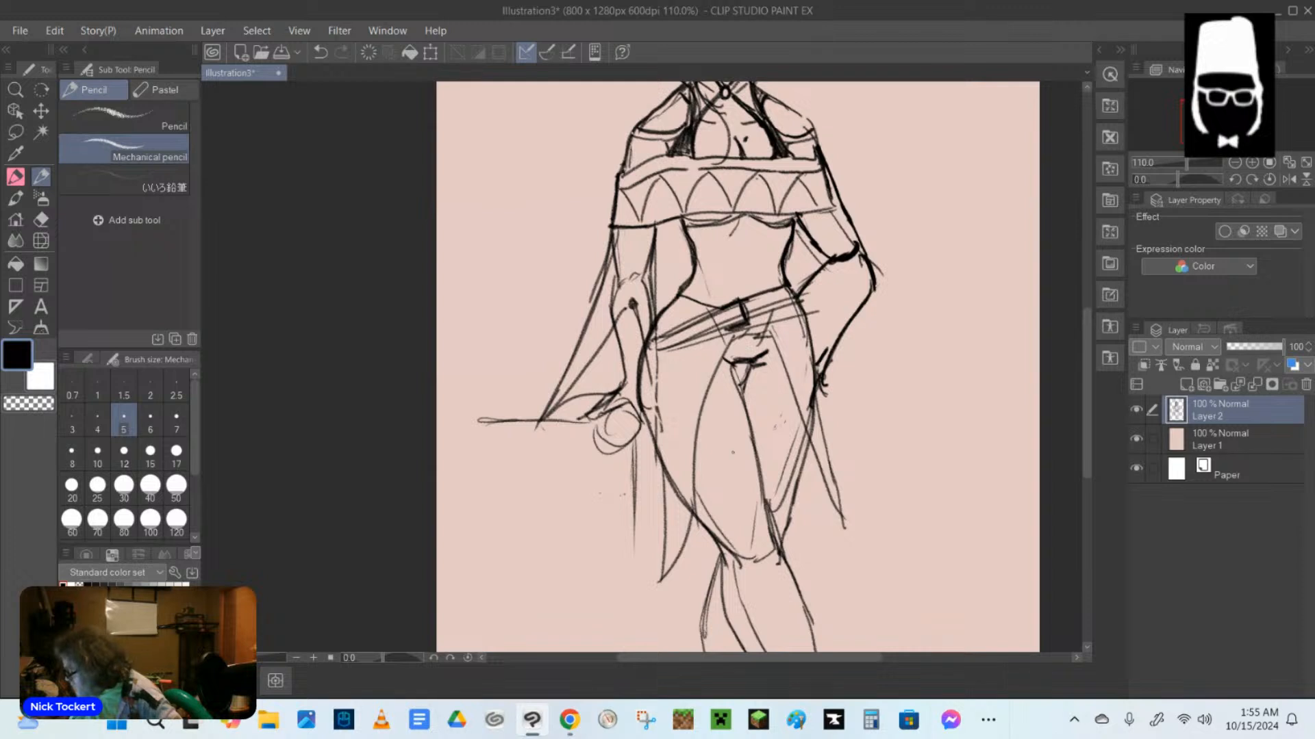
Sketch the pointed lower hems of both skirt panels, and add another line along the belt beside the buckle.
mouse_move(680, 558)
mouse_down()
mouse_move(727, 600)
mouse_move(706, 589)
mouse_up()
mouse_move(838, 525)
mouse_down()
mouse_move(788, 579)
mouse_move(834, 533)
mouse_up()
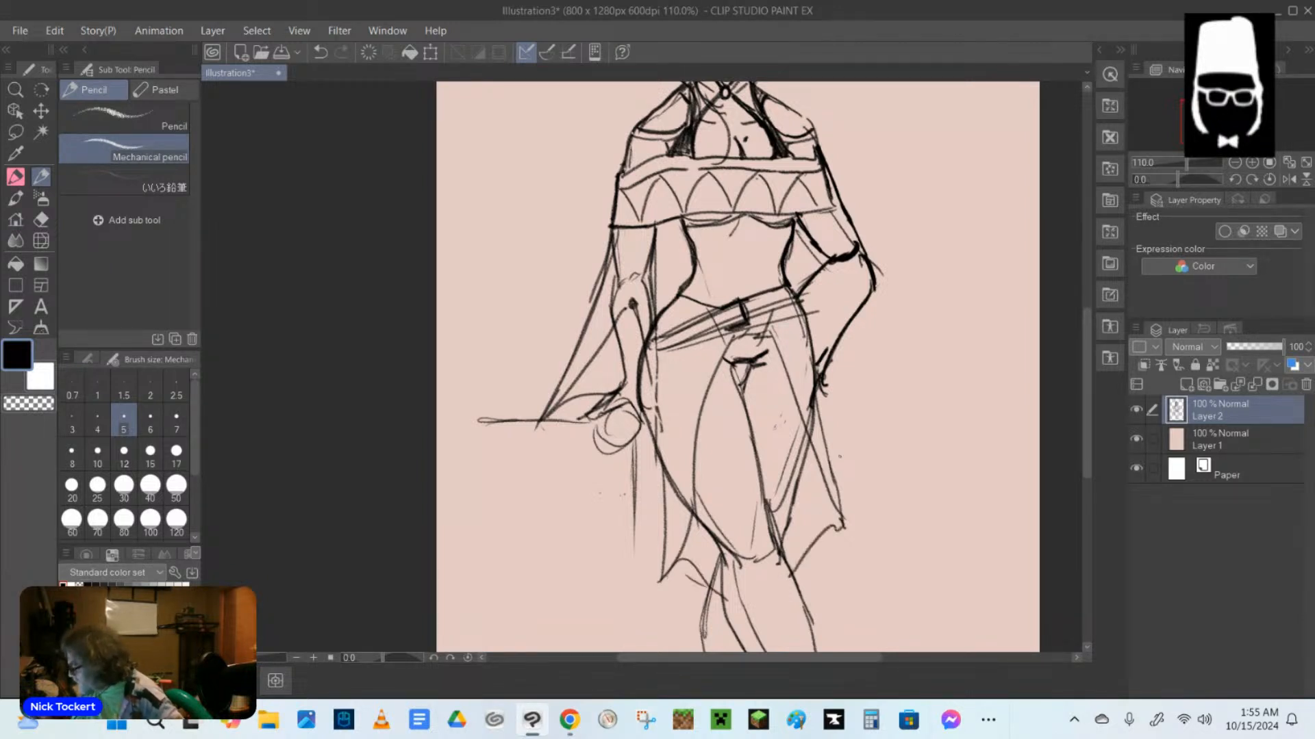
drag(669, 573, 698, 565)
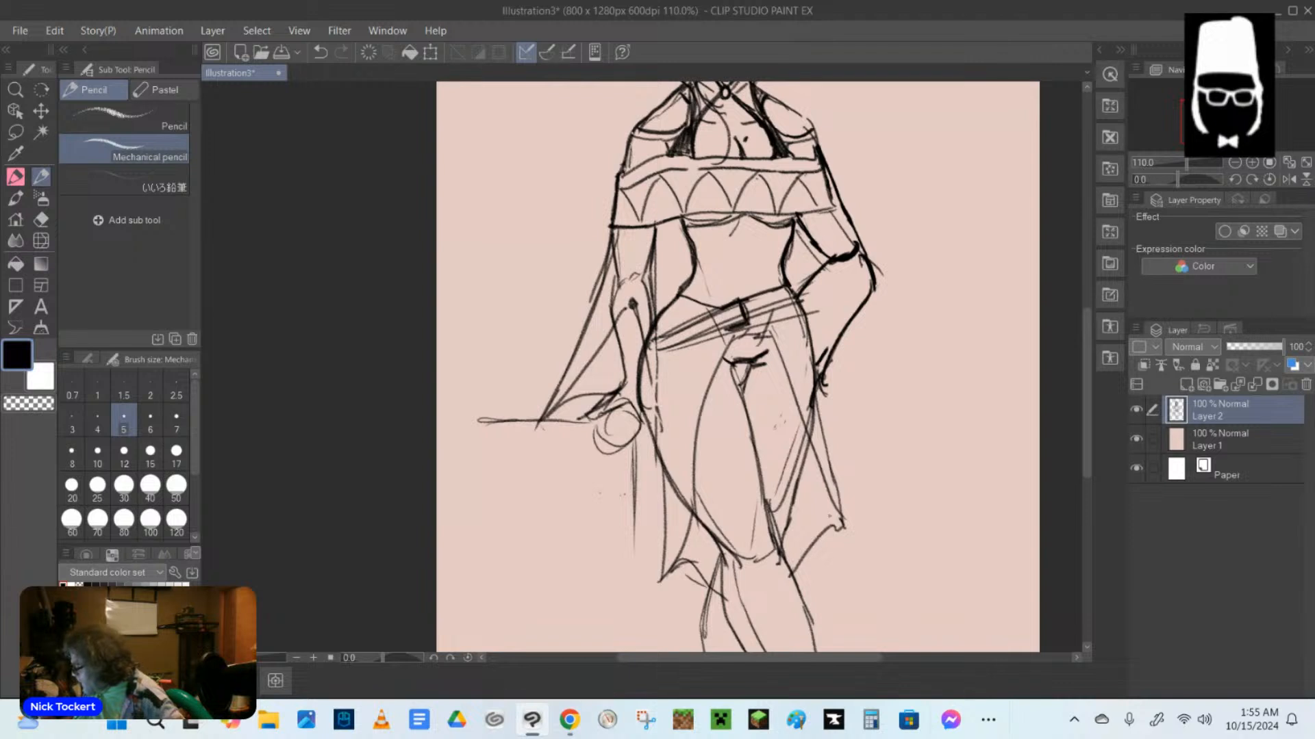
drag(794, 569, 843, 533)
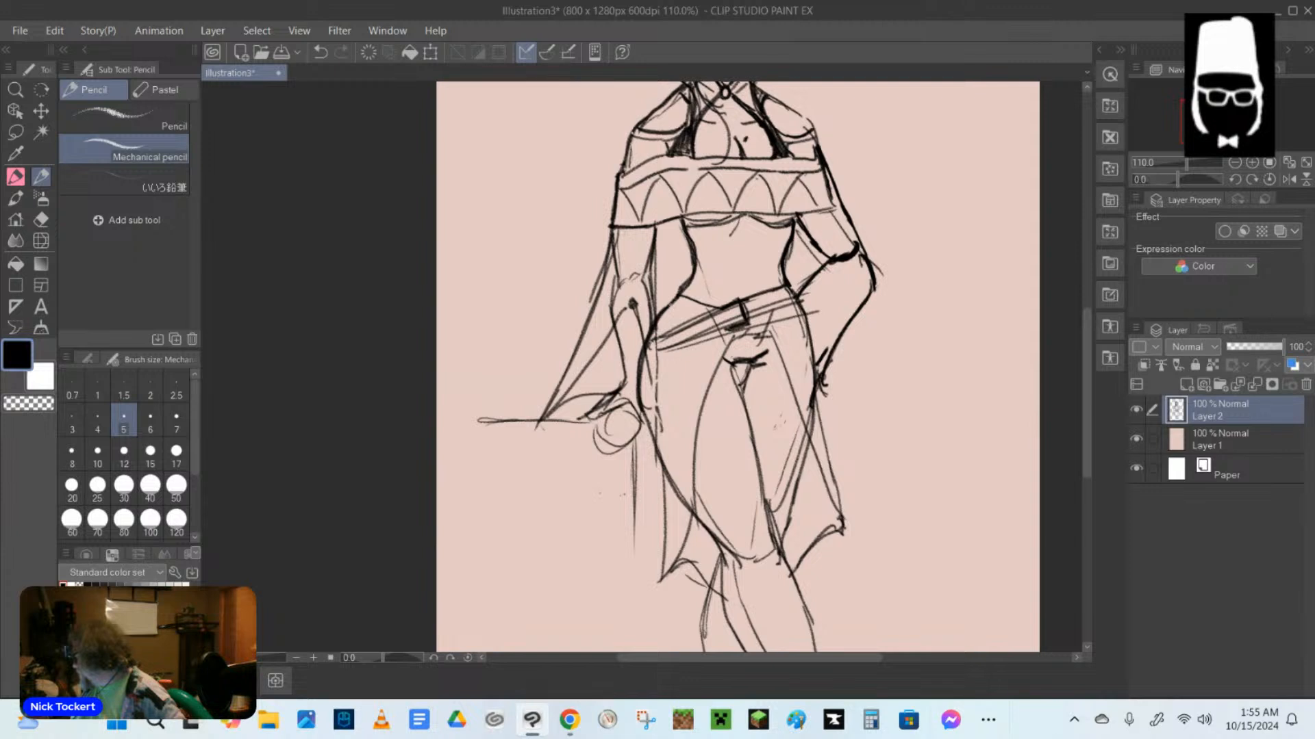
drag(658, 319, 738, 302)
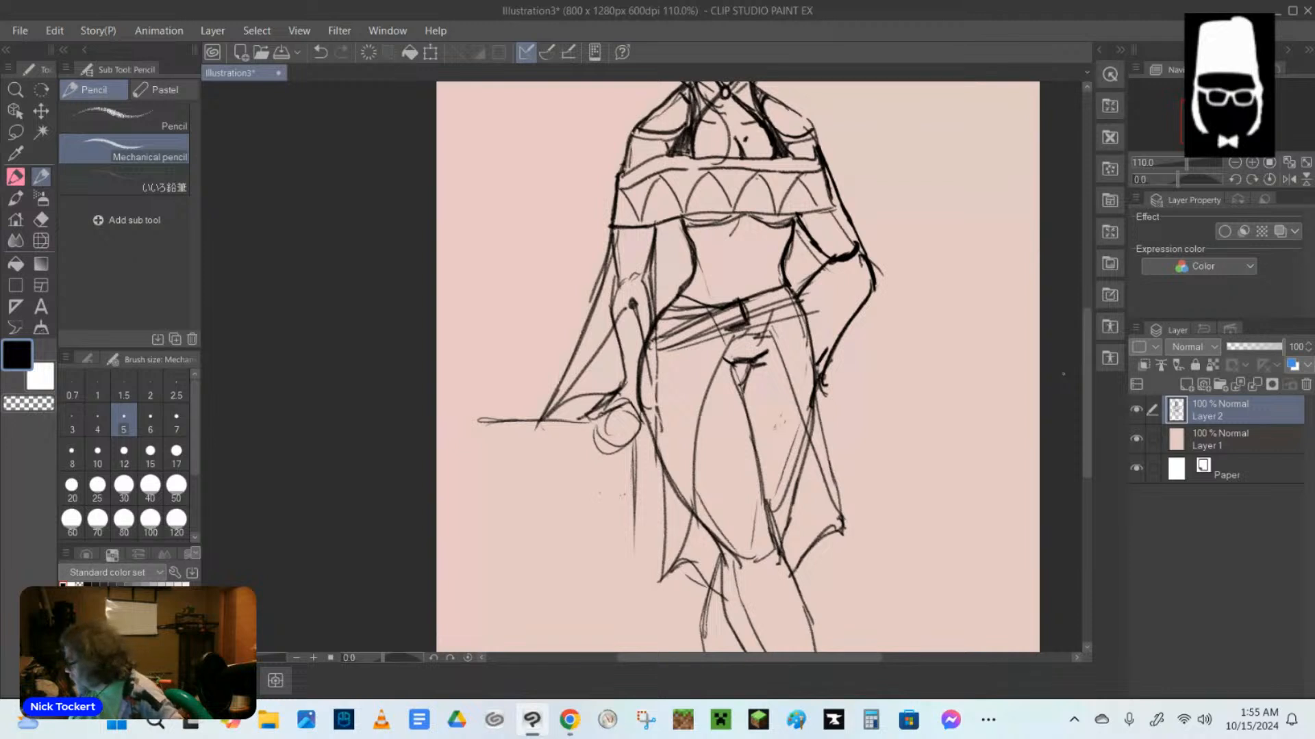
Draw two curved front edges down the midriff from the bust to the belt, and link them with a looped clasp.
scroll(737, 366, up, 1)
drag(728, 263, 739, 337)
drag(760, 259, 757, 344)
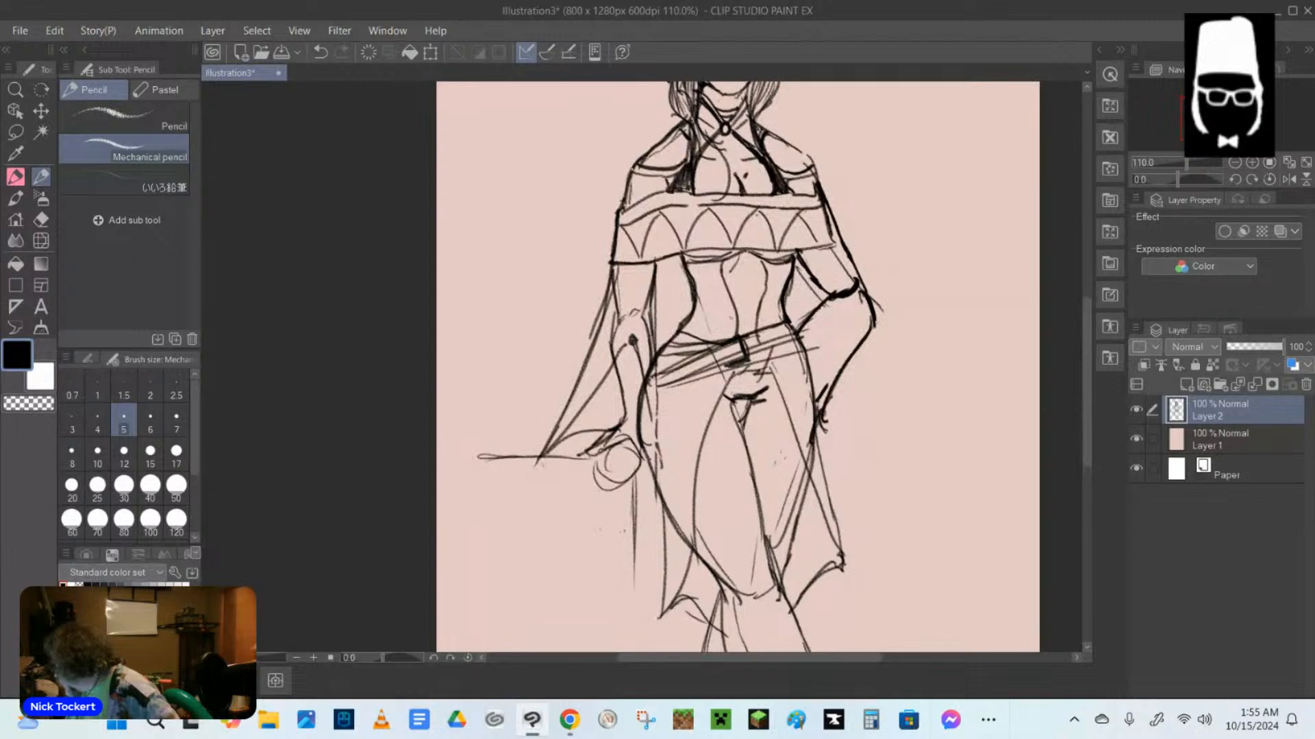
drag(728, 316, 765, 312)
mouse_move(733, 319)
mouse_down()
mouse_move(761, 316)
mouse_move(719, 319)
mouse_move(769, 308)
mouse_move(769, 321)
mouse_up()
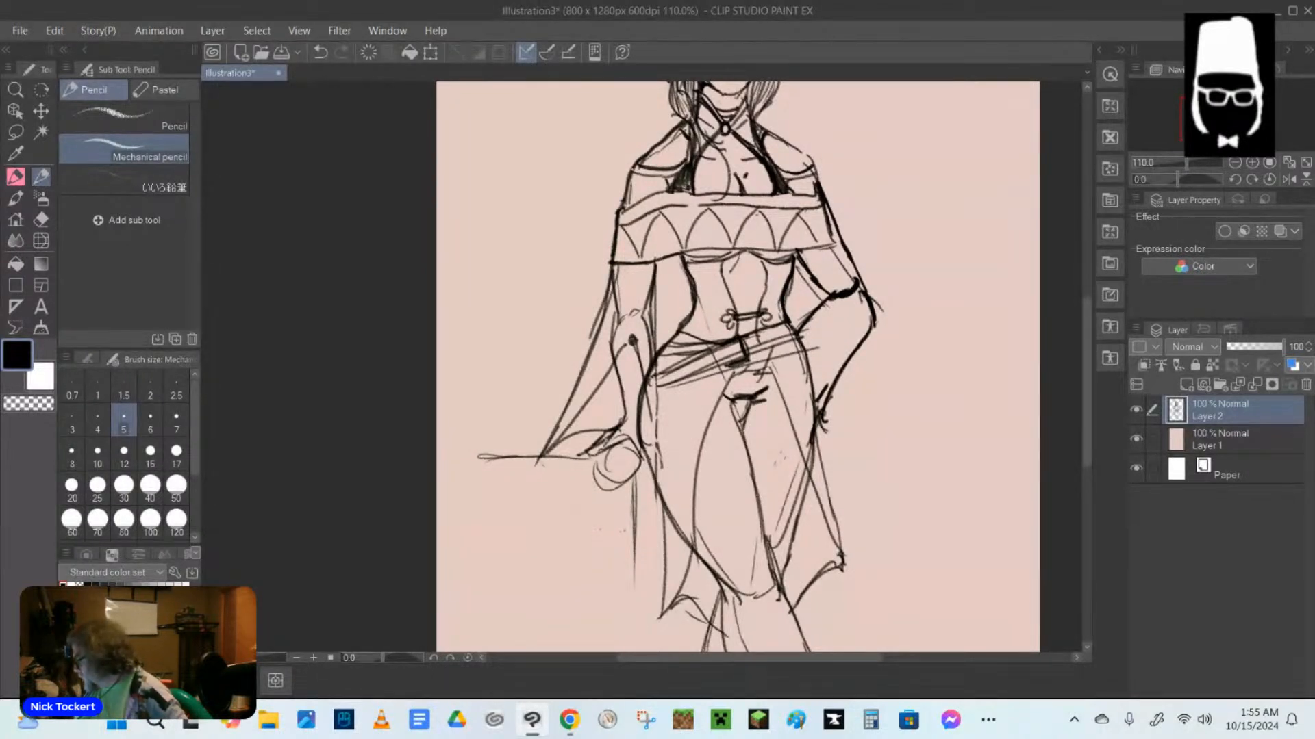
Darken and redraw the fingers of the hanging hand over the round knob.
drag(568, 459, 645, 445)
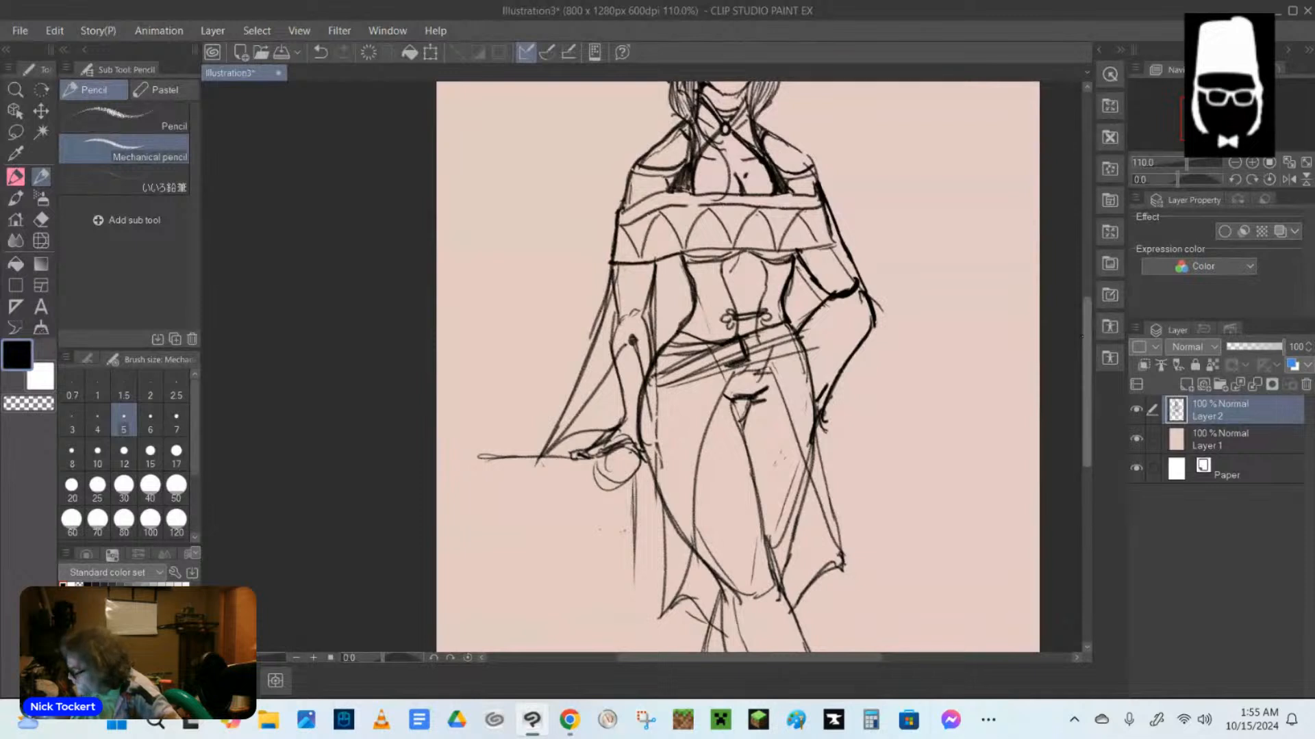
drag(1083, 336, 1085, 297)
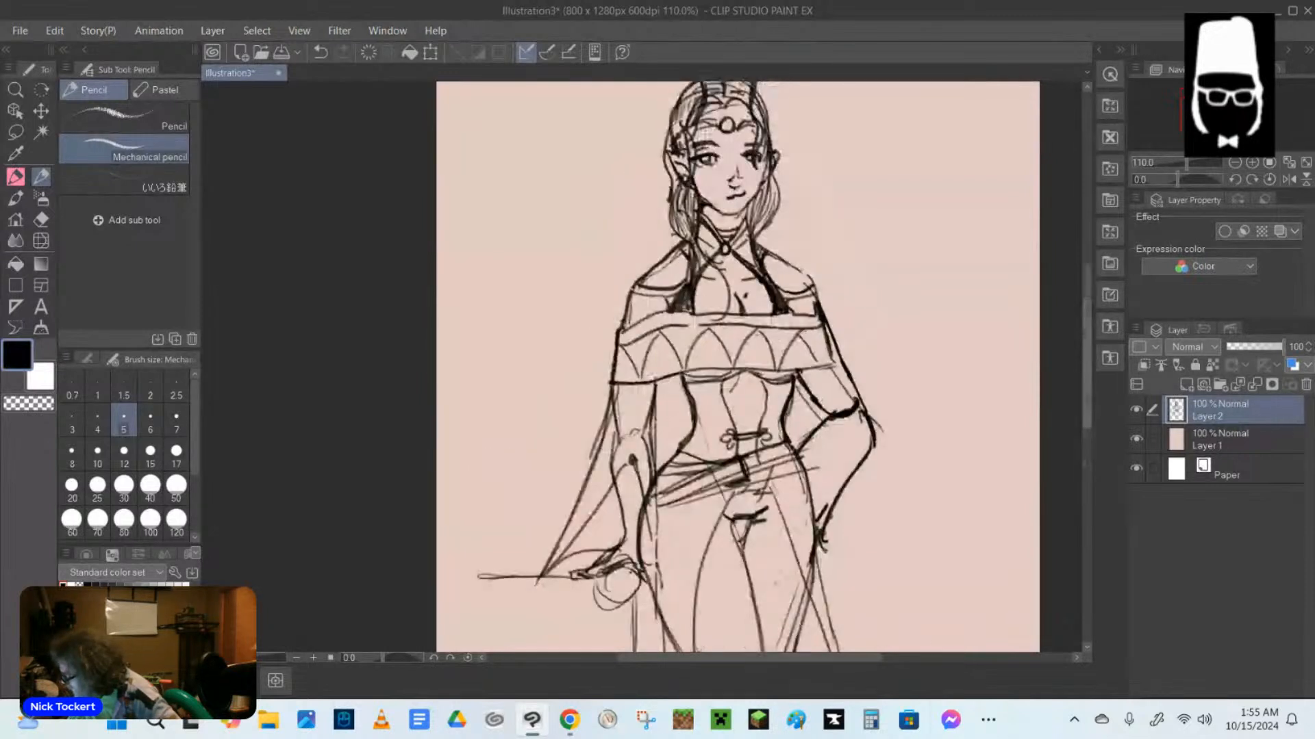
Draw two more looped clasps up the midriff, linking the front edges, and touch up the garment band's upper edge.
mouse_move(723, 407)
mouse_down()
mouse_move(773, 410)
mouse_move(712, 416)
mouse_move(772, 404)
mouse_move(779, 418)
mouse_up()
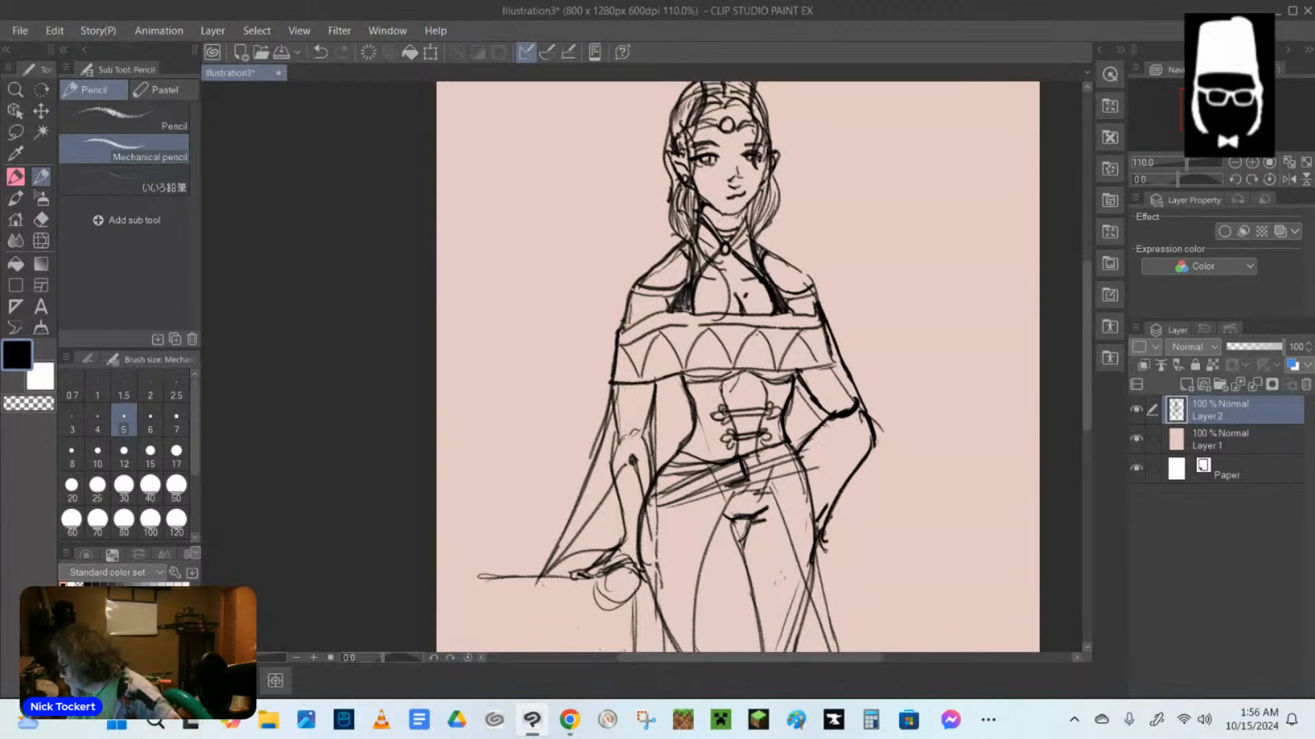
drag(721, 386, 705, 400)
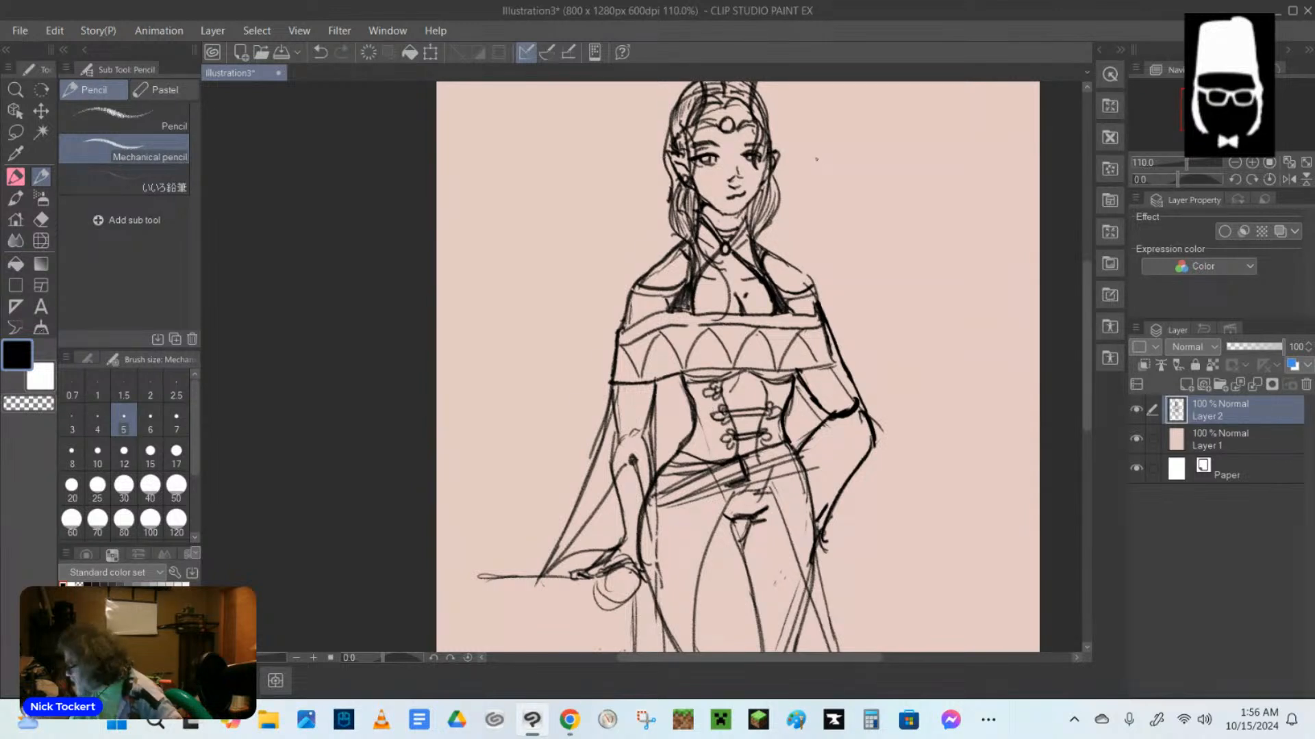
drag(685, 319, 716, 324)
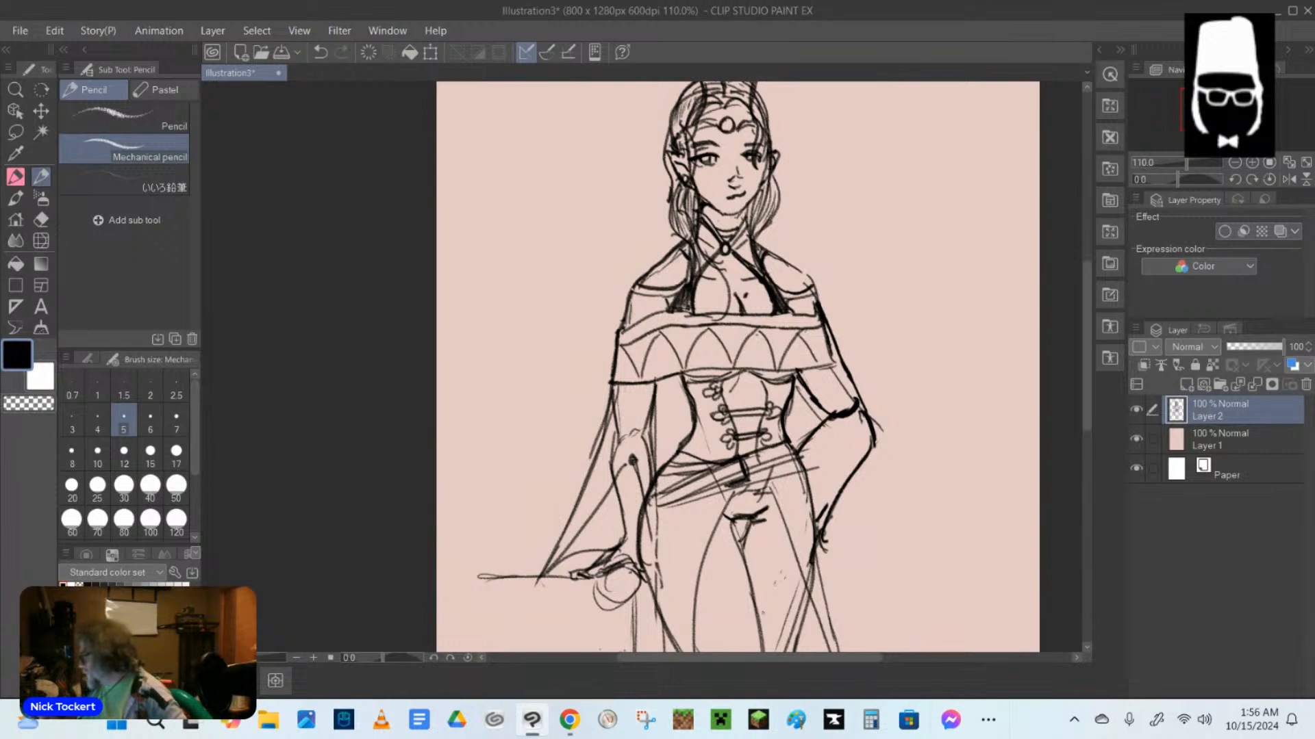
Erase the arm contour lines inside the flared sleeve above the hanging forearm.
key(e)
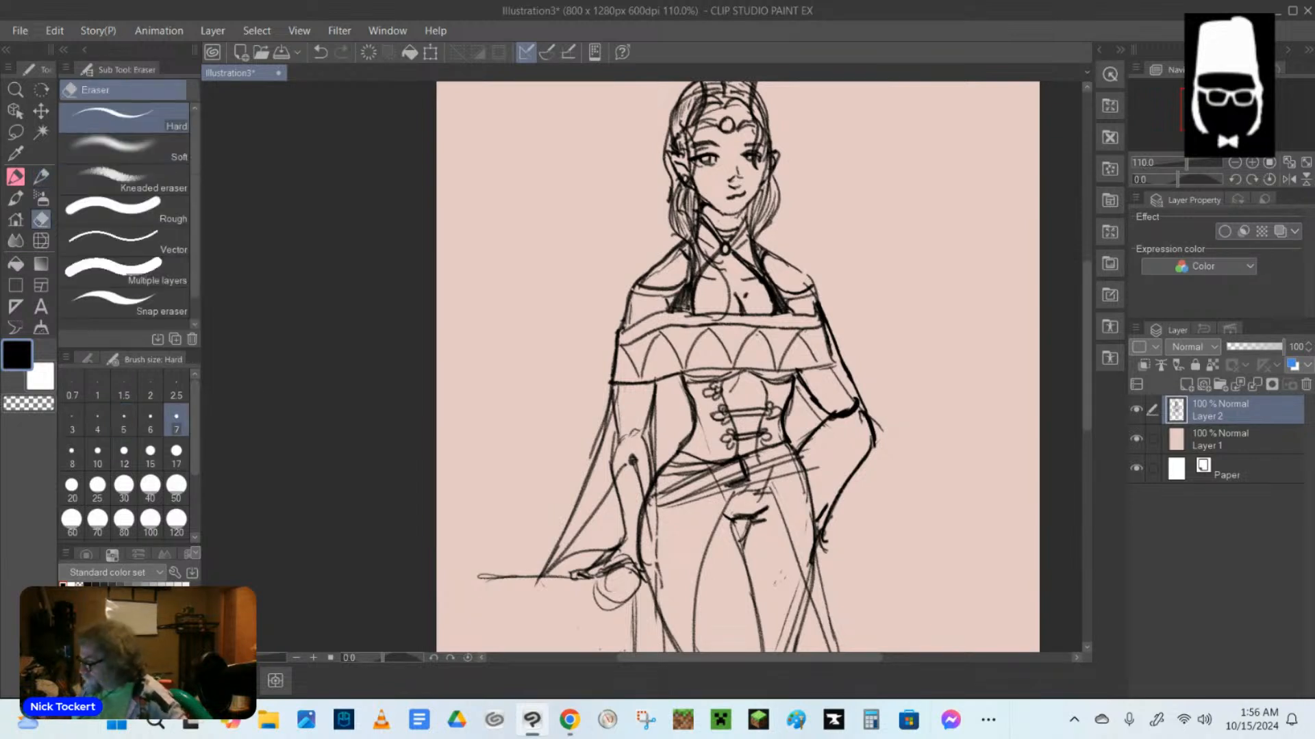
mouse_move(621, 409)
mouse_down()
mouse_move(617, 460)
mouse_move(637, 421)
mouse_move(644, 442)
mouse_move(643, 410)
mouse_move(647, 469)
mouse_up()
mouse_move(647, 416)
mouse_down()
mouse_move(647, 472)
mouse_move(597, 490)
mouse_up()
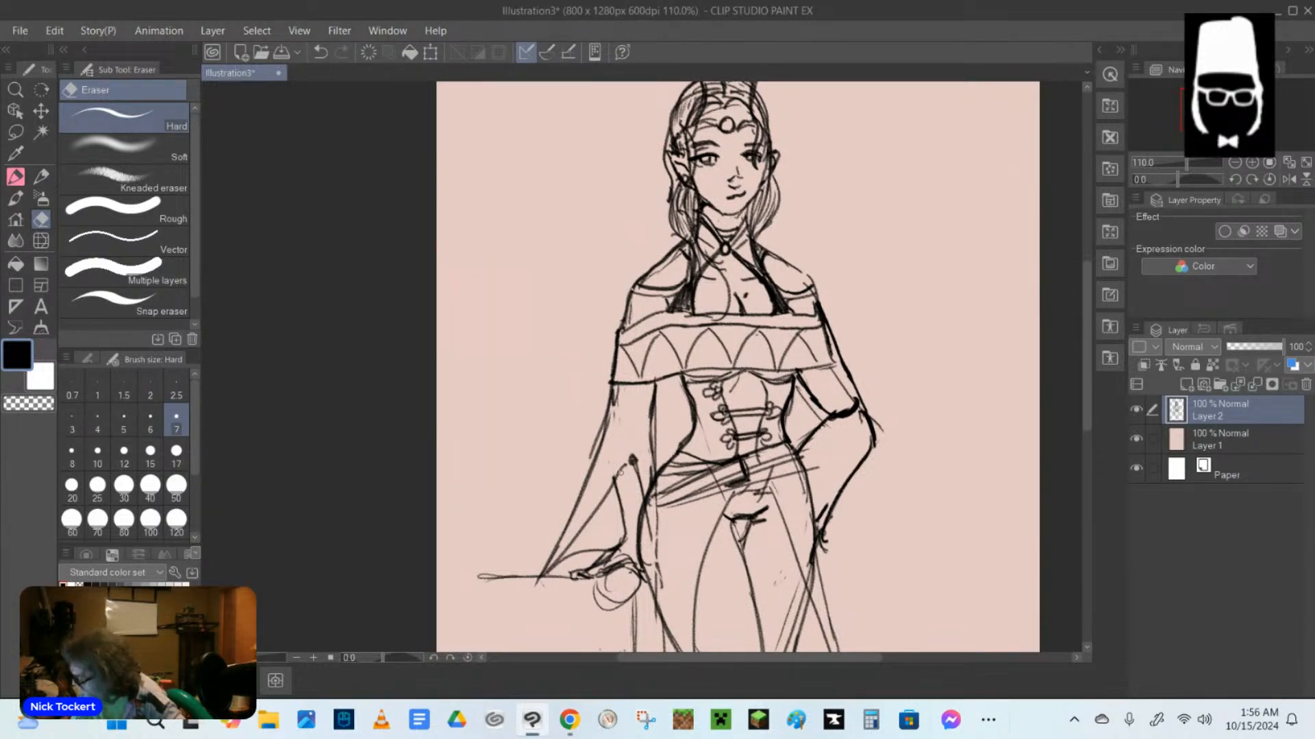
drag(671, 430, 616, 404)
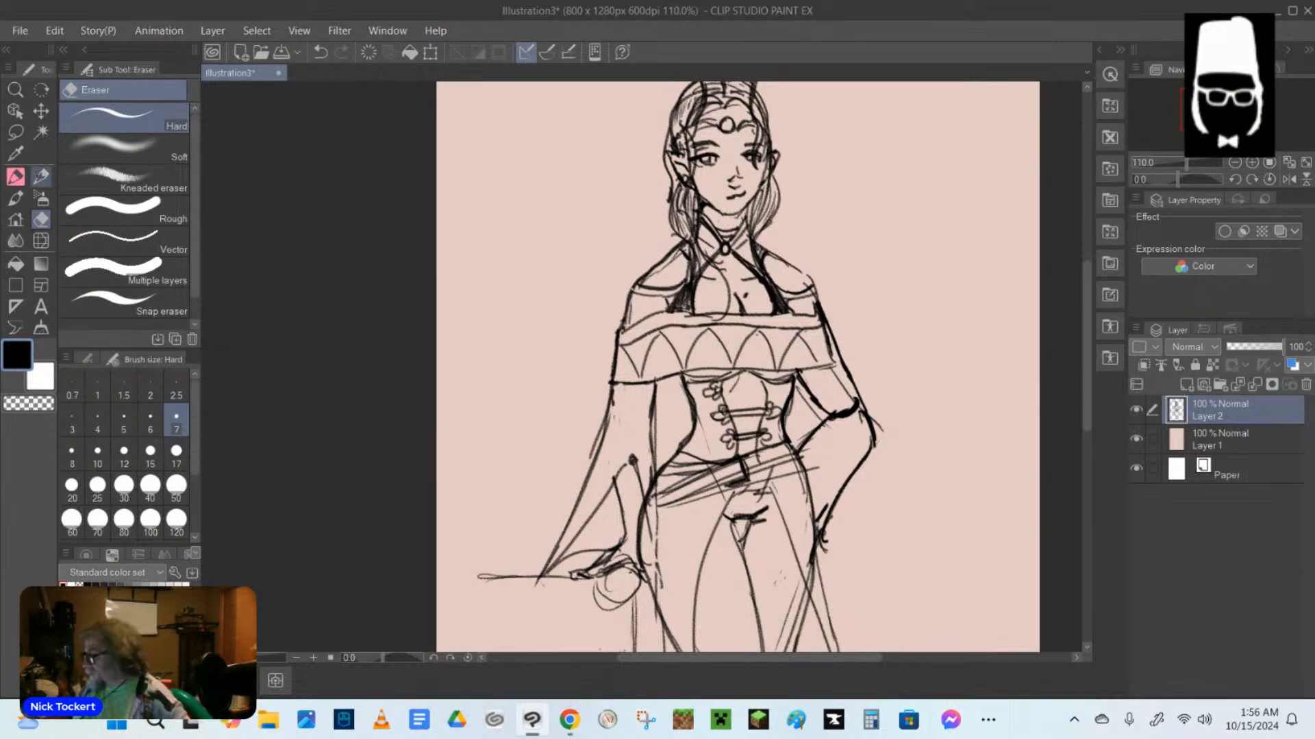
Draw the flared sleeve's inner edge on the hanging arm, sweeping from beside the bust down past the forearm.
key(p)
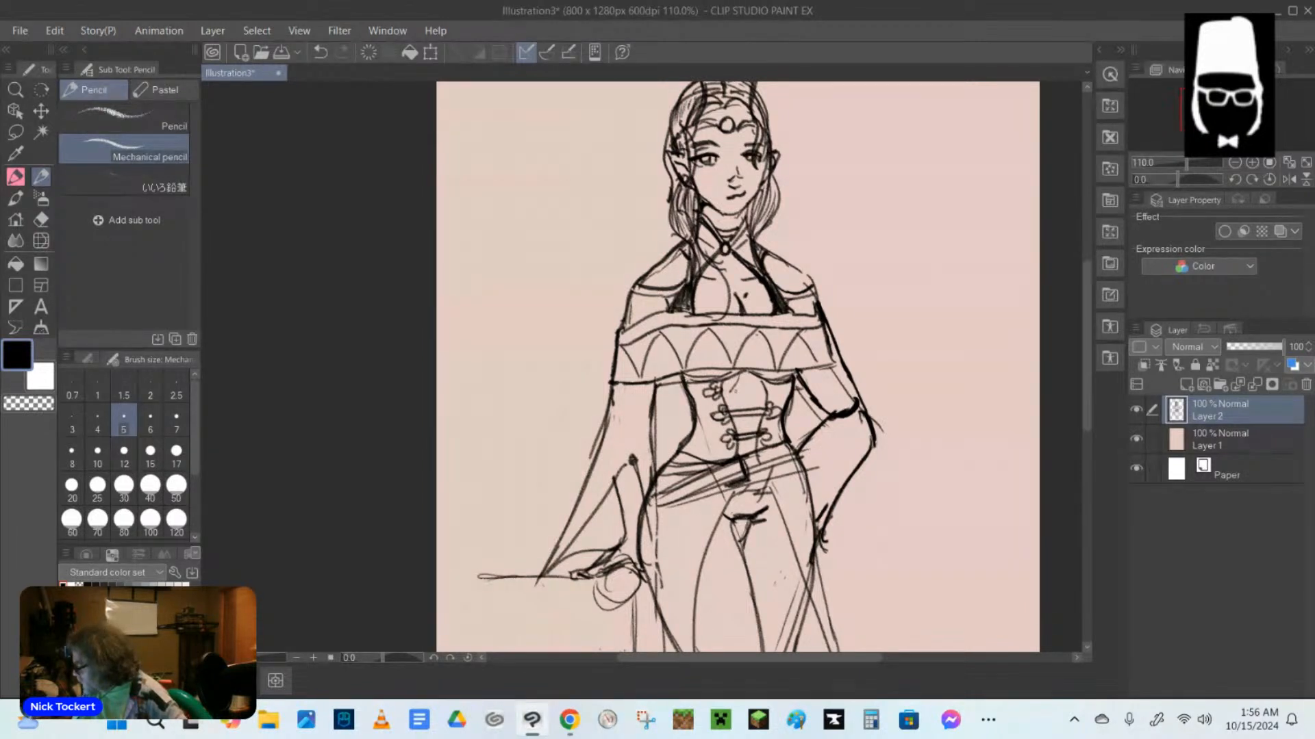
mouse_move(684, 383)
mouse_down()
mouse_move(570, 529)
mouse_move(578, 515)
mouse_up()
mouse_move(680, 388)
mouse_down()
mouse_move(554, 545)
mouse_move(541, 541)
mouse_up()
Sketch a matching long, draped sleeve on the bent arm, running from under the bust over the elbow to a low point.
mouse_move(800, 372)
mouse_down()
mouse_move(887, 478)
mouse_move(923, 496)
mouse_move(861, 476)
mouse_up()
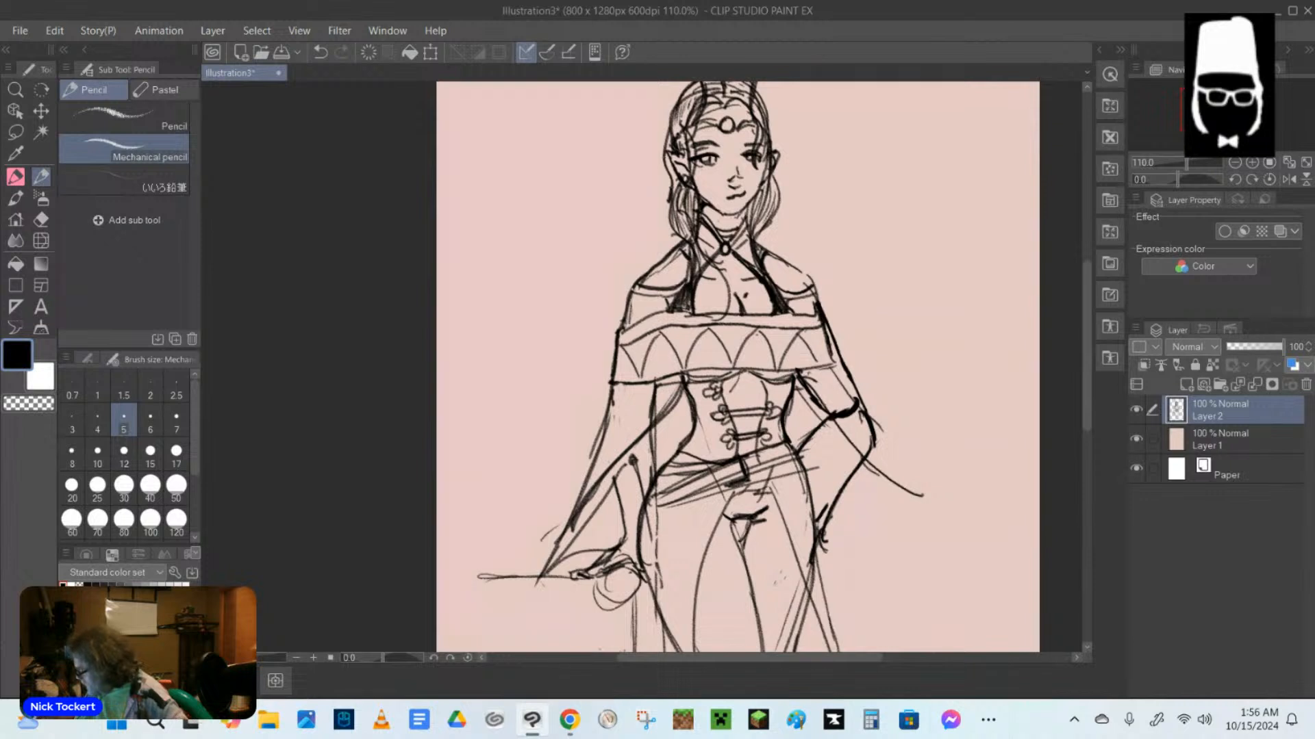
drag(835, 419, 905, 642)
mouse_move(879, 421)
mouse_down()
mouse_move(885, 596)
mouse_move(914, 651)
mouse_up()
Erase the overlapping arm and sleeve lines around the bent elbow, and redraw the draped sleeve's outer edge down to its tip.
key(e)
mouse_move(853, 407)
mouse_down()
mouse_move(836, 414)
mouse_move(844, 374)
mouse_up()
drag(824, 331, 884, 443)
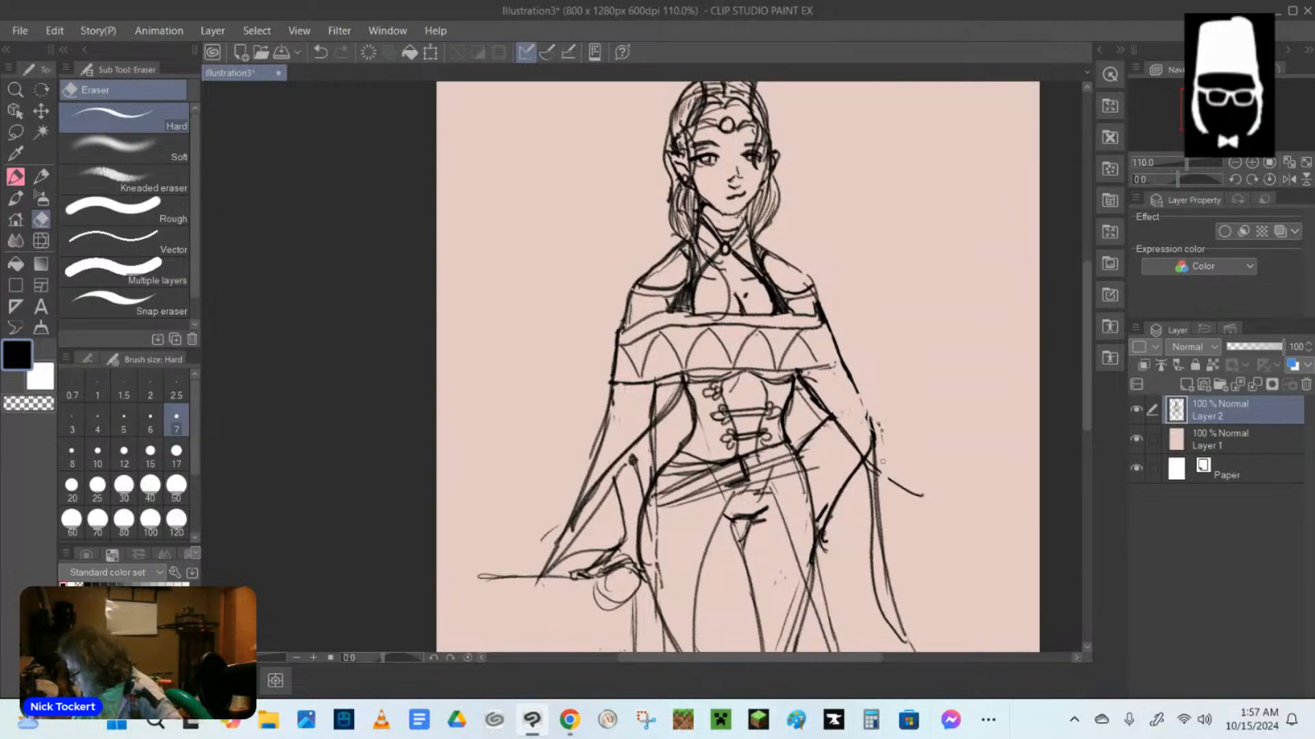
mouse_move(883, 461)
mouse_down()
mouse_move(871, 473)
mouse_move(866, 428)
mouse_up()
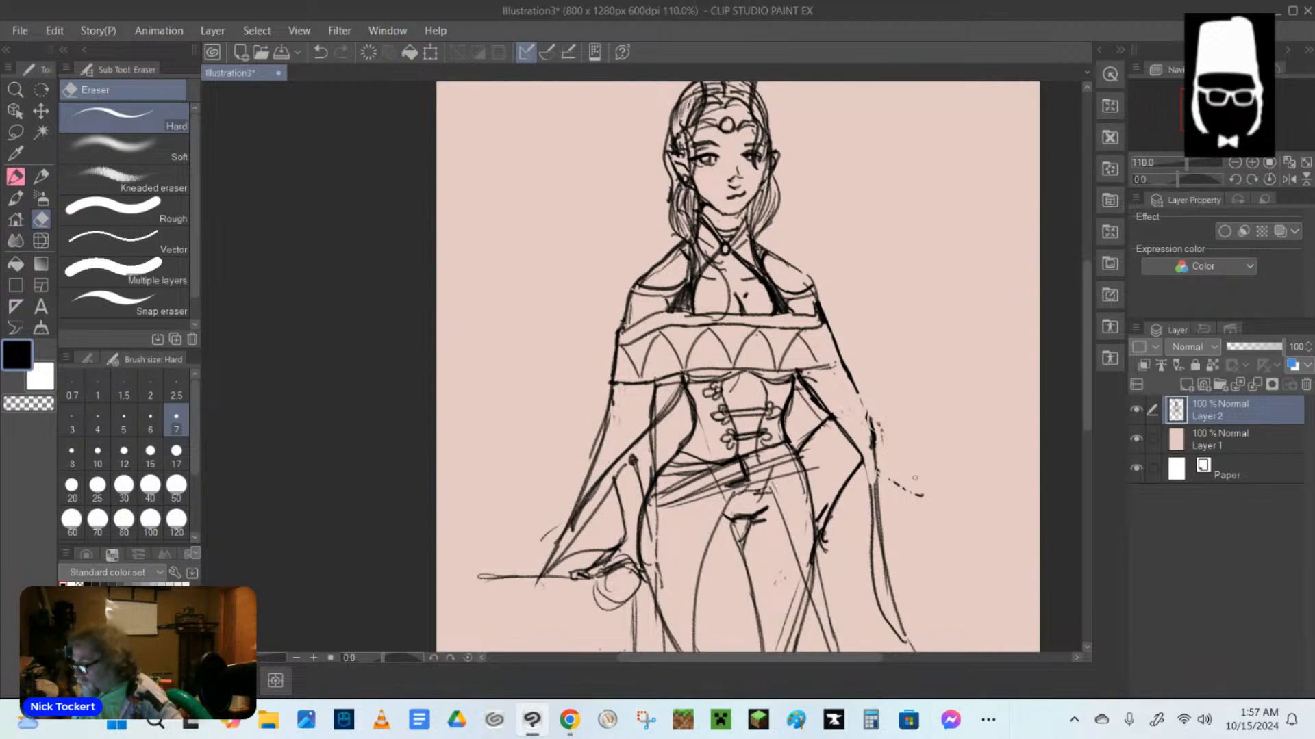
mouse_move(910, 492)
mouse_down()
mouse_move(898, 485)
mouse_move(927, 495)
mouse_up()
drag(870, 415, 876, 441)
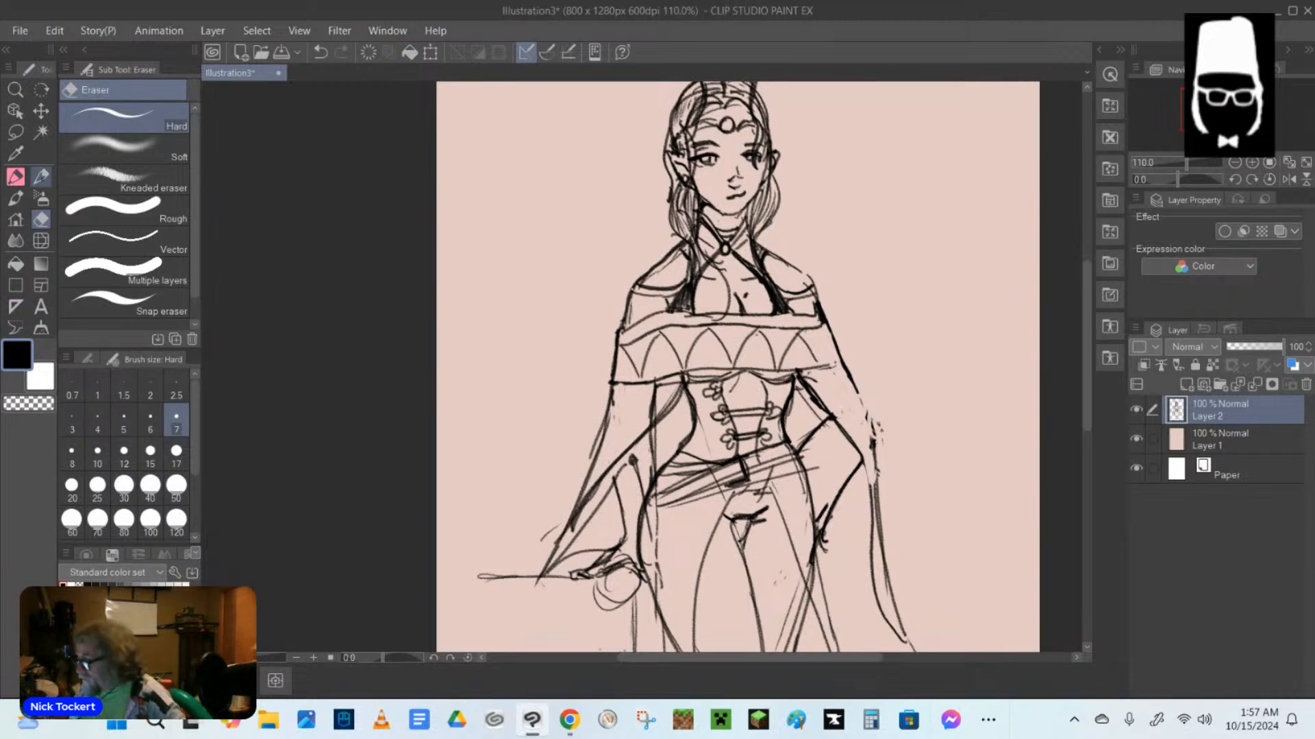
click(41, 176)
mouse_move(873, 380)
mouse_down()
mouse_move(855, 424)
mouse_move(855, 392)
mouse_move(874, 494)
mouse_move(865, 491)
mouse_move(867, 530)
mouse_move(906, 647)
mouse_up()
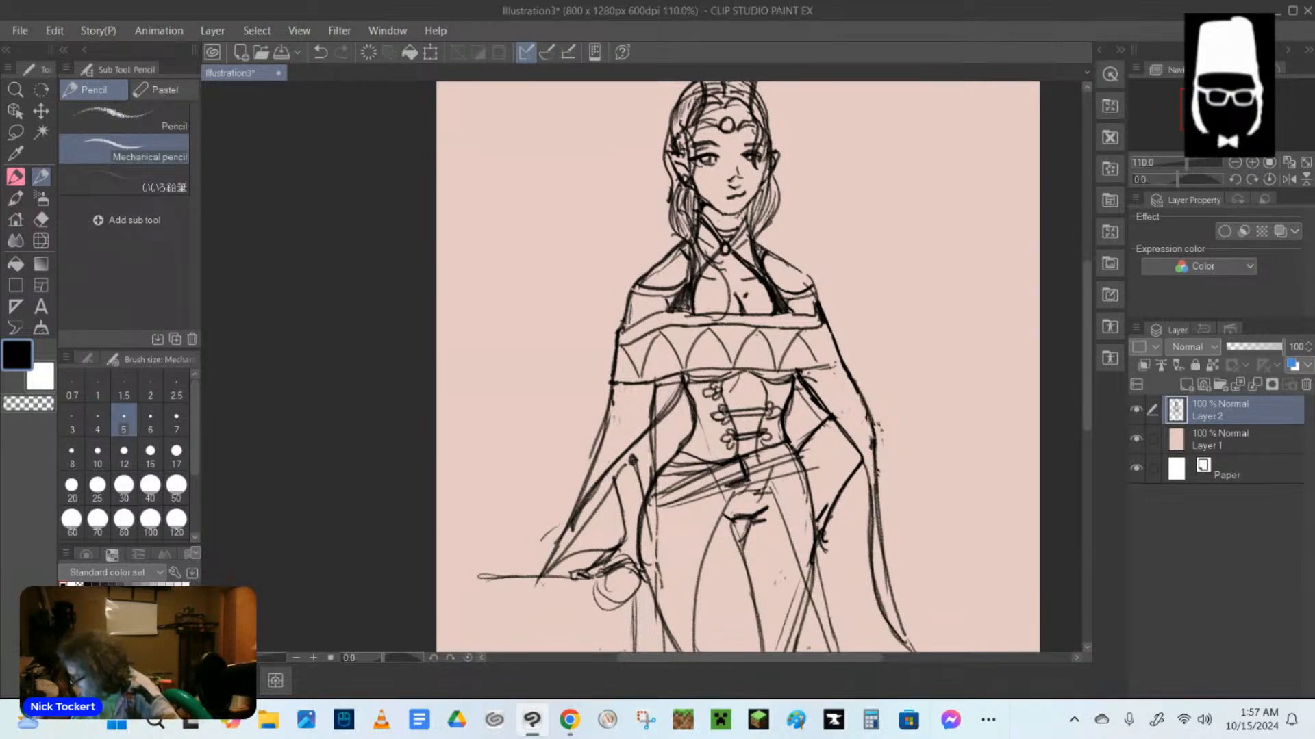
Fill the gaps beside the waist, the skirt lining behind the legs and the hanging arm's sleeve opening with black.
click(16, 264)
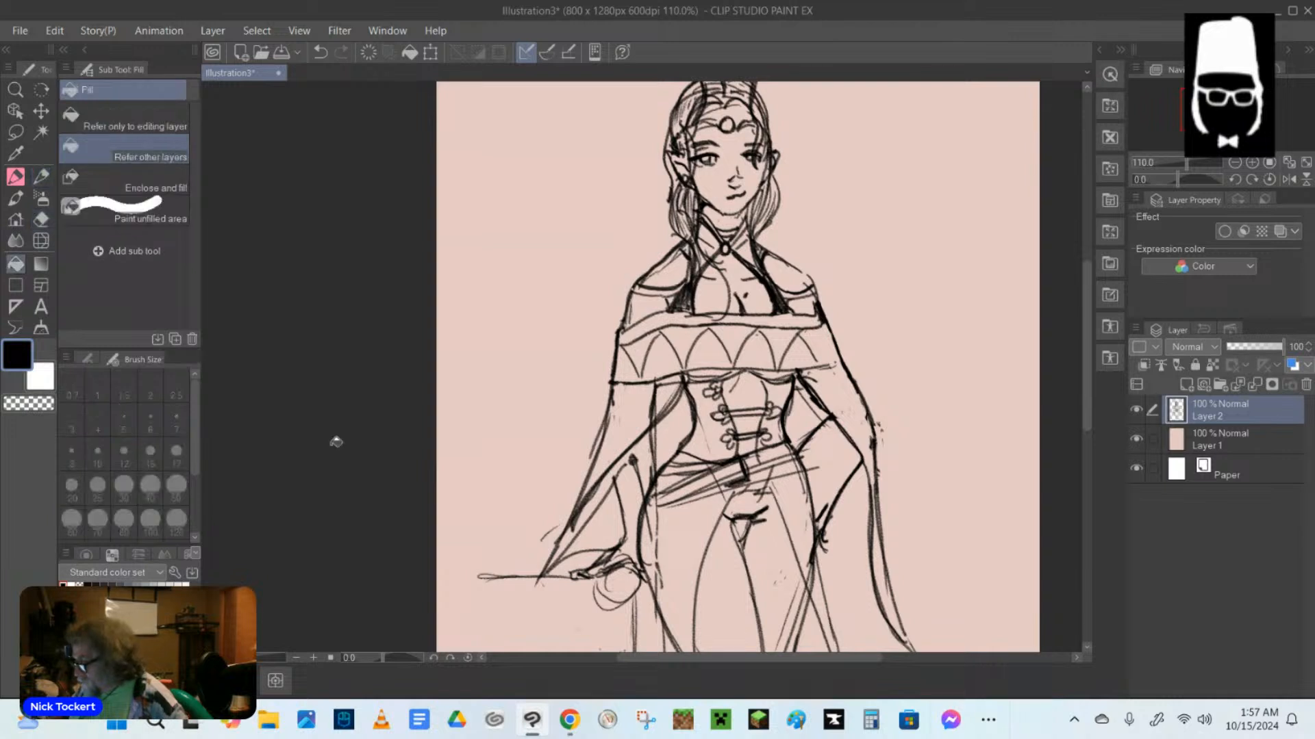
click(672, 423)
click(803, 410)
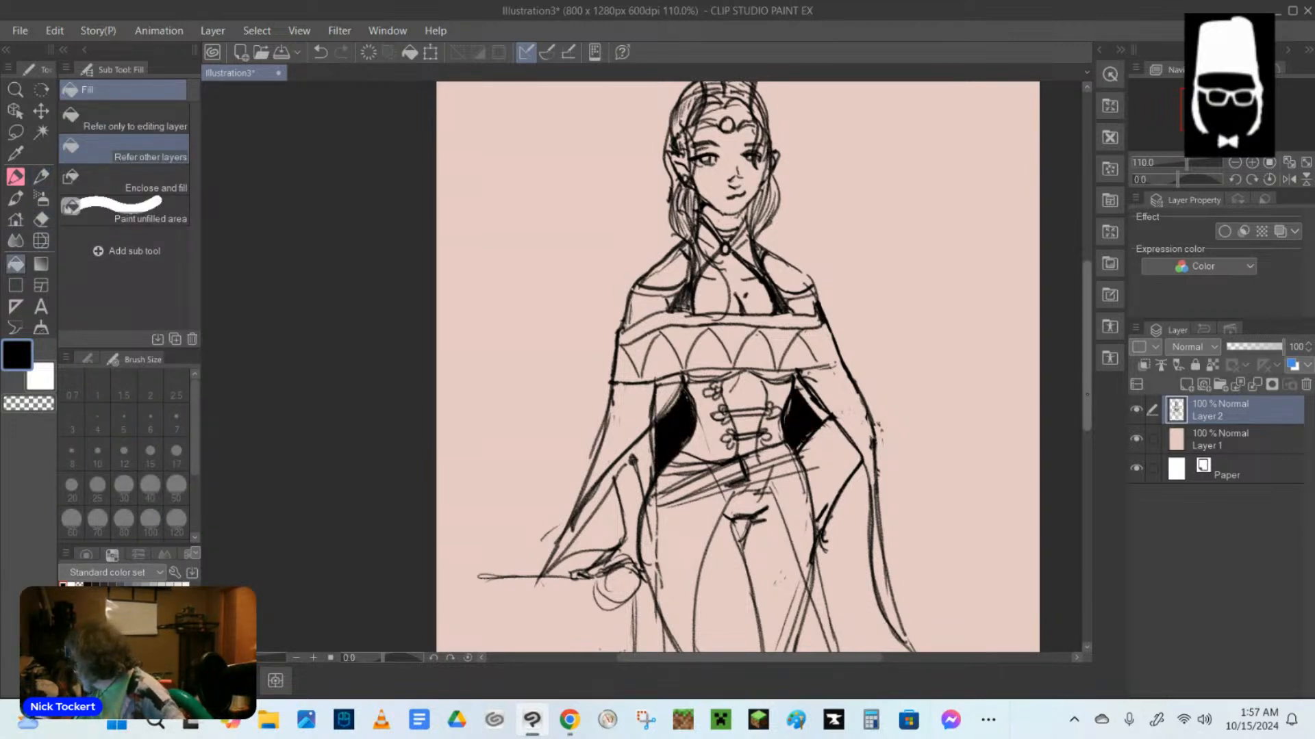
scroll(738, 366, down, 4)
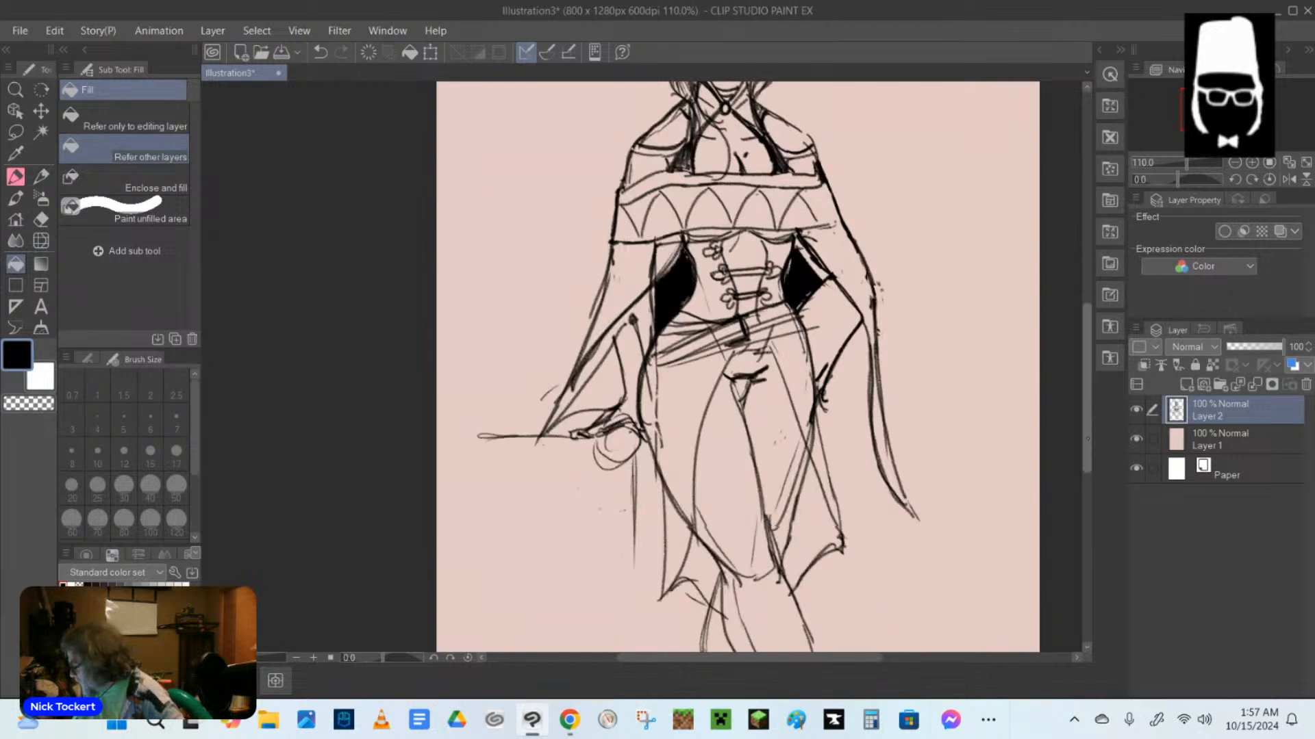
click(699, 556)
click(811, 513)
scroll(811, 514, down, 1)
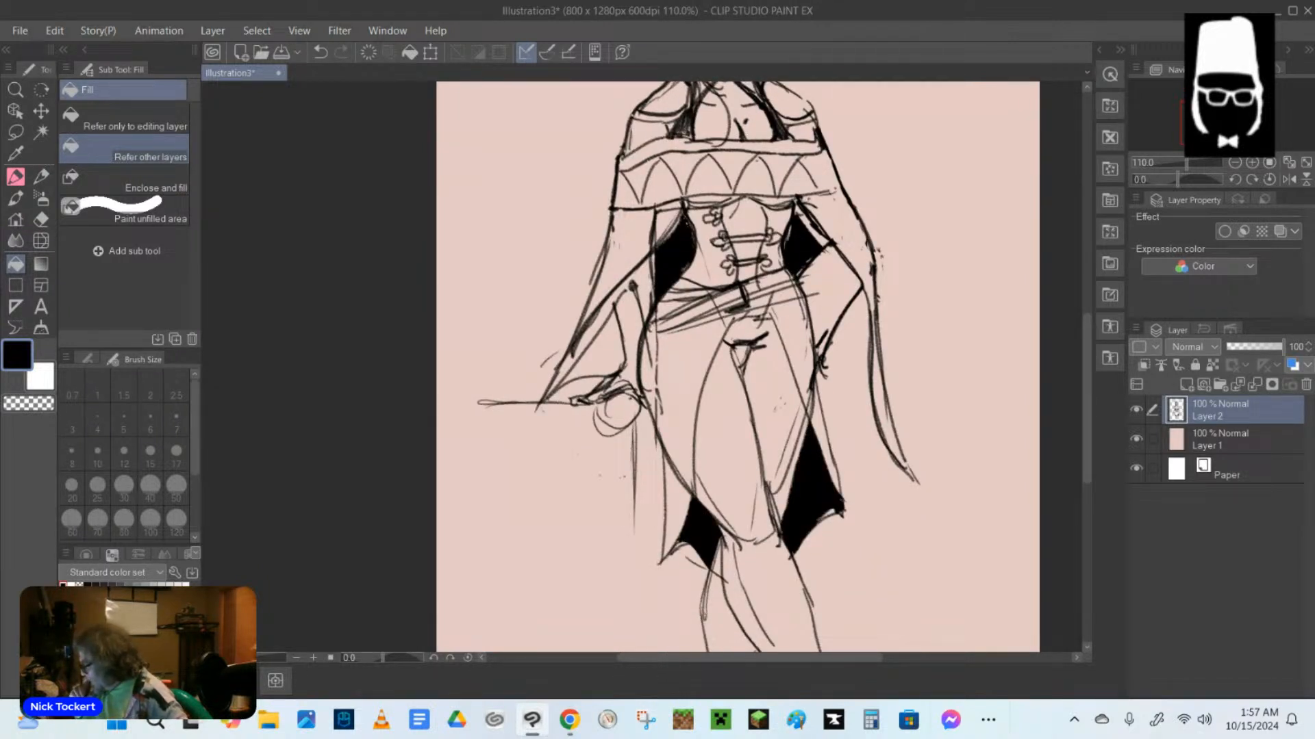
click(597, 352)
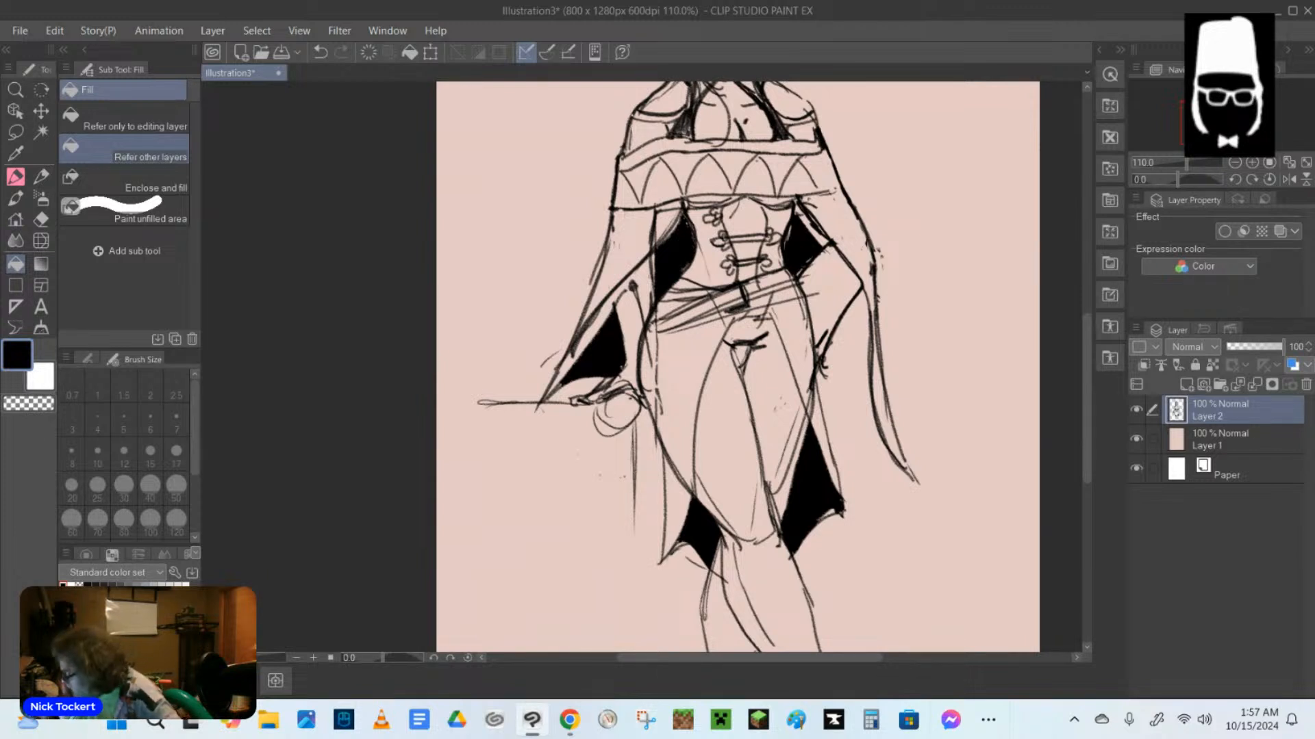
Erase leftover thin lines along the hip and in the sleeve beside the black waist fill, undoing the last erasure.
key(e)
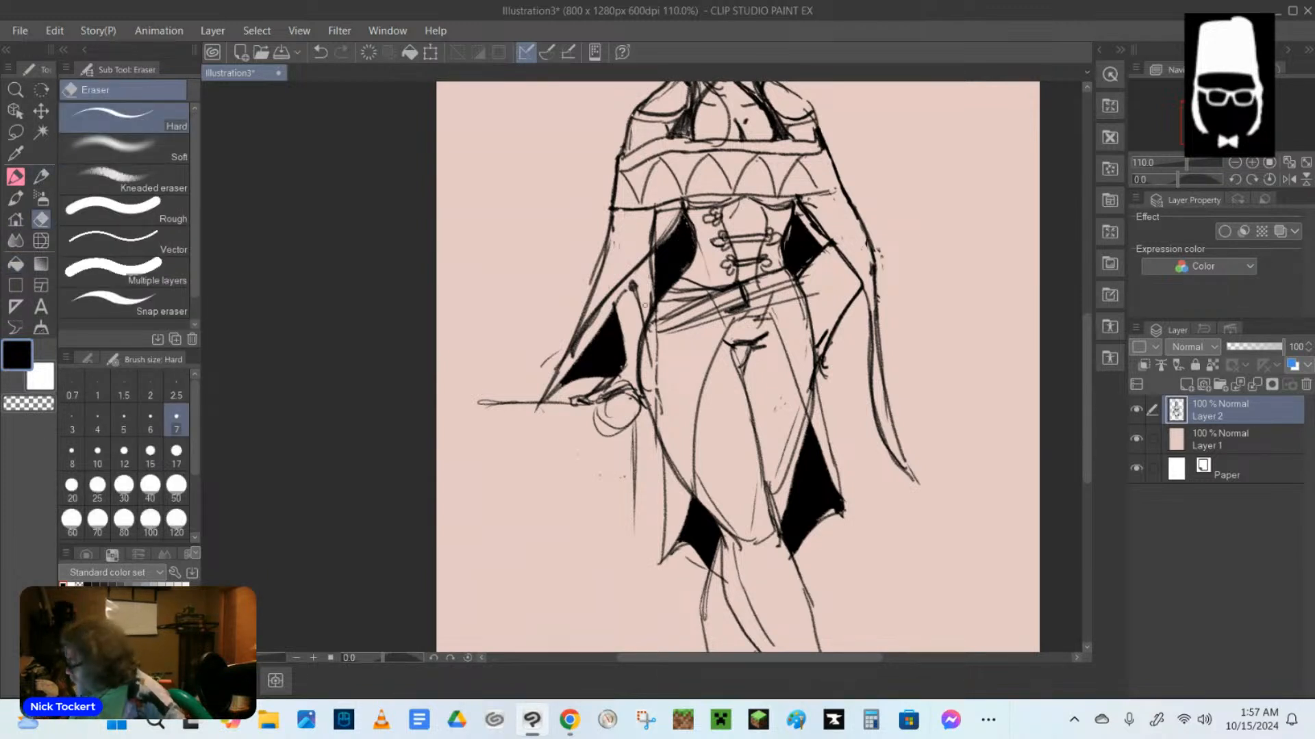
mouse_move(655, 363)
mouse_down()
mouse_move(655, 345)
mouse_move(659, 374)
mouse_up()
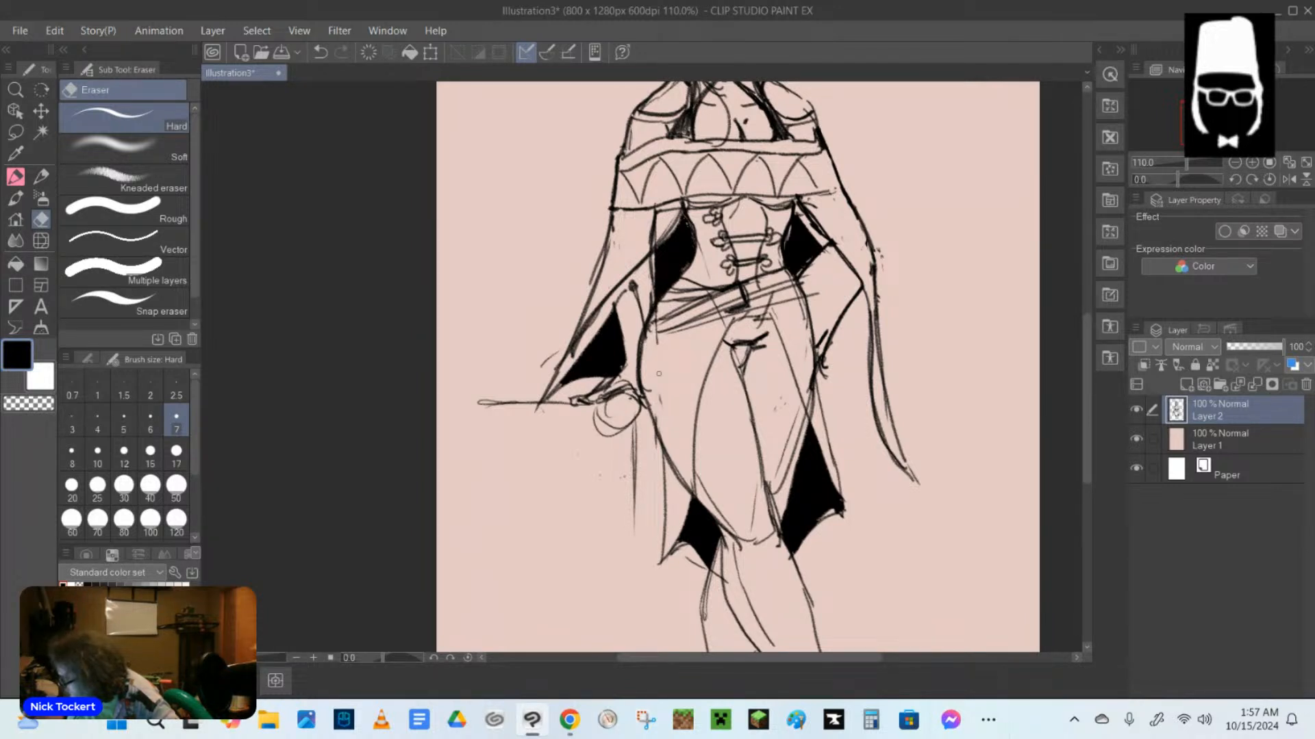
mouse_move(656, 231)
mouse_down()
mouse_move(663, 212)
mouse_move(652, 246)
mouse_up()
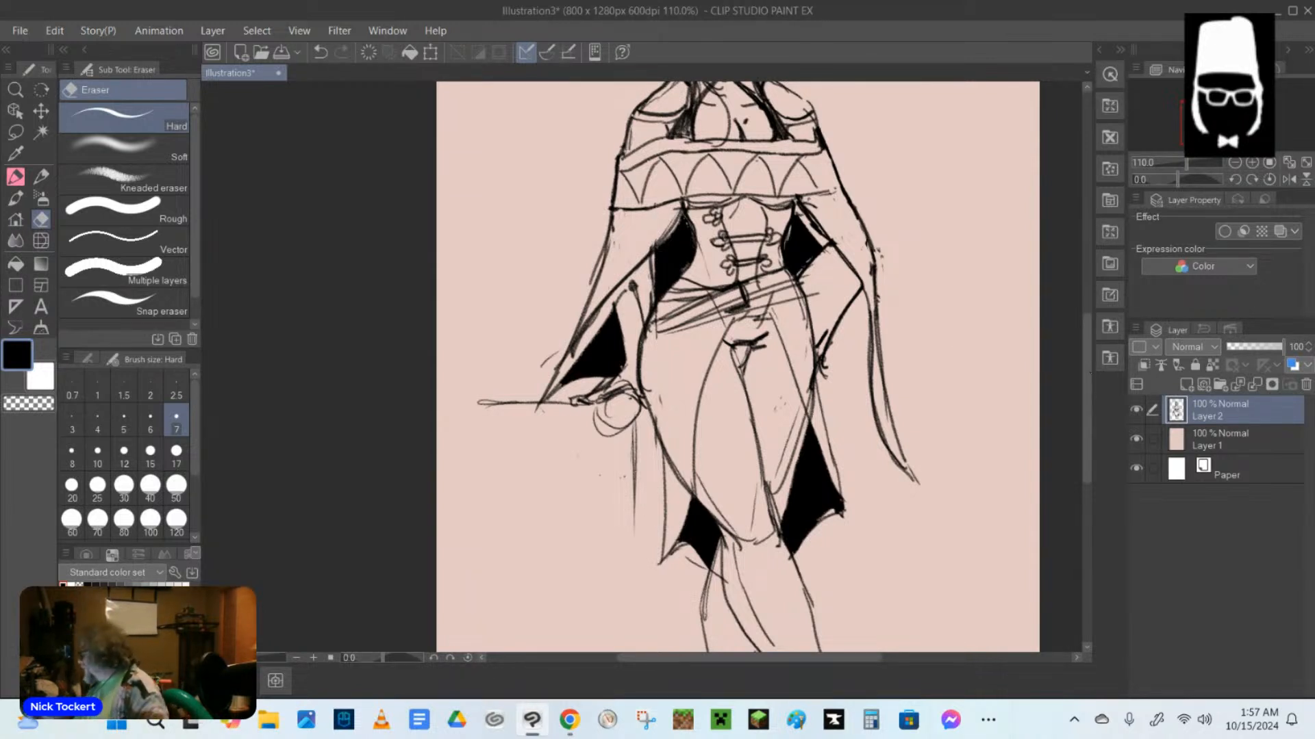
drag(651, 411, 664, 485)
key(ctrl+z)
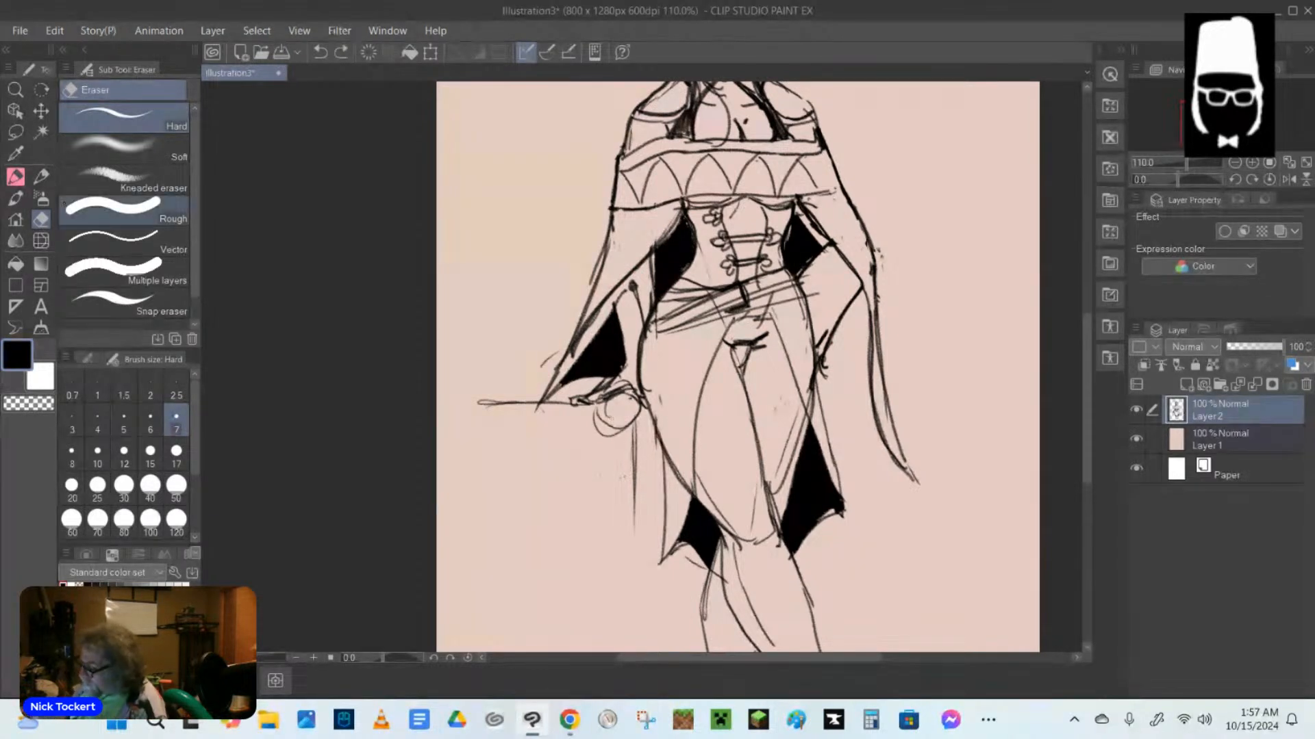
Darken the skirt's outer edge beside the hanging hand, and add a curved skirt opening line from the belt down the thigh.
key(p)
drag(645, 401, 671, 506)
drag(664, 459, 671, 553)
drag(713, 332, 687, 411)
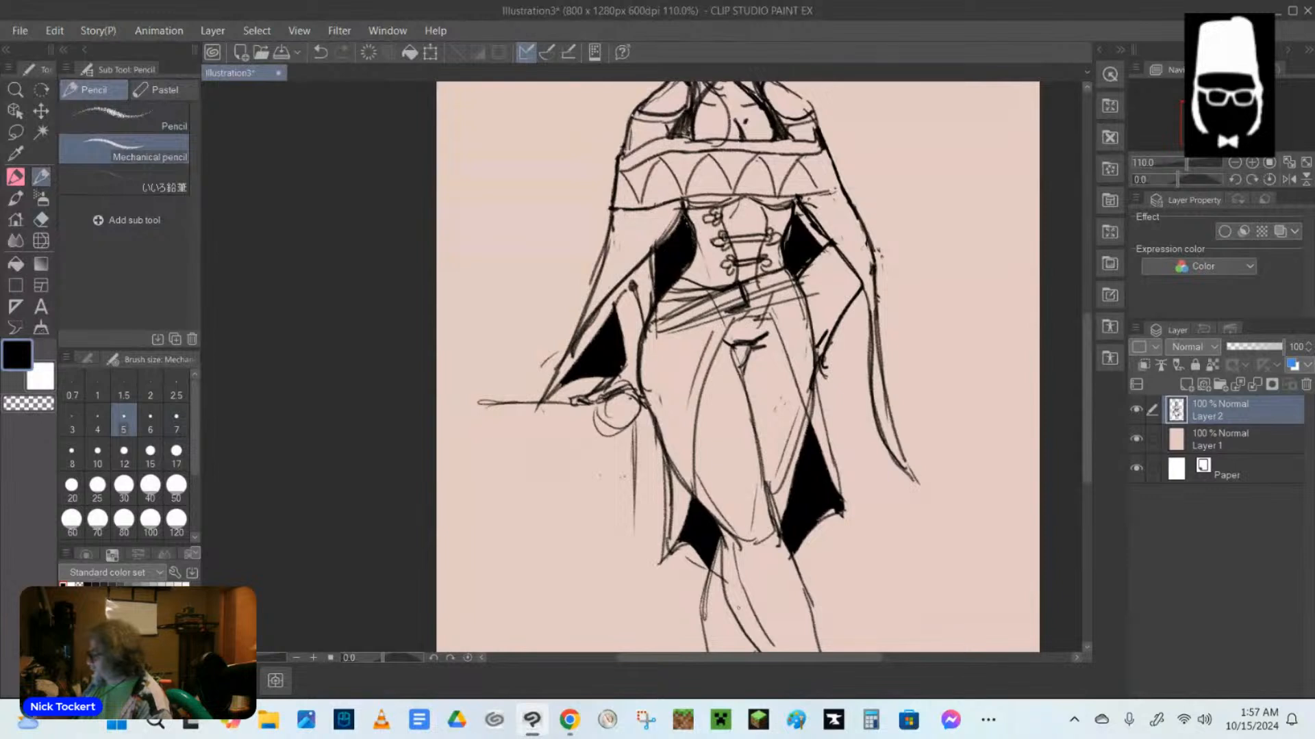
Draw curved stocking tops across both thighs, and darken the outlines of the crossed lower legs.
mouse_move(734, 363)
mouse_down()
mouse_move(749, 406)
mouse_move(807, 434)
mouse_up()
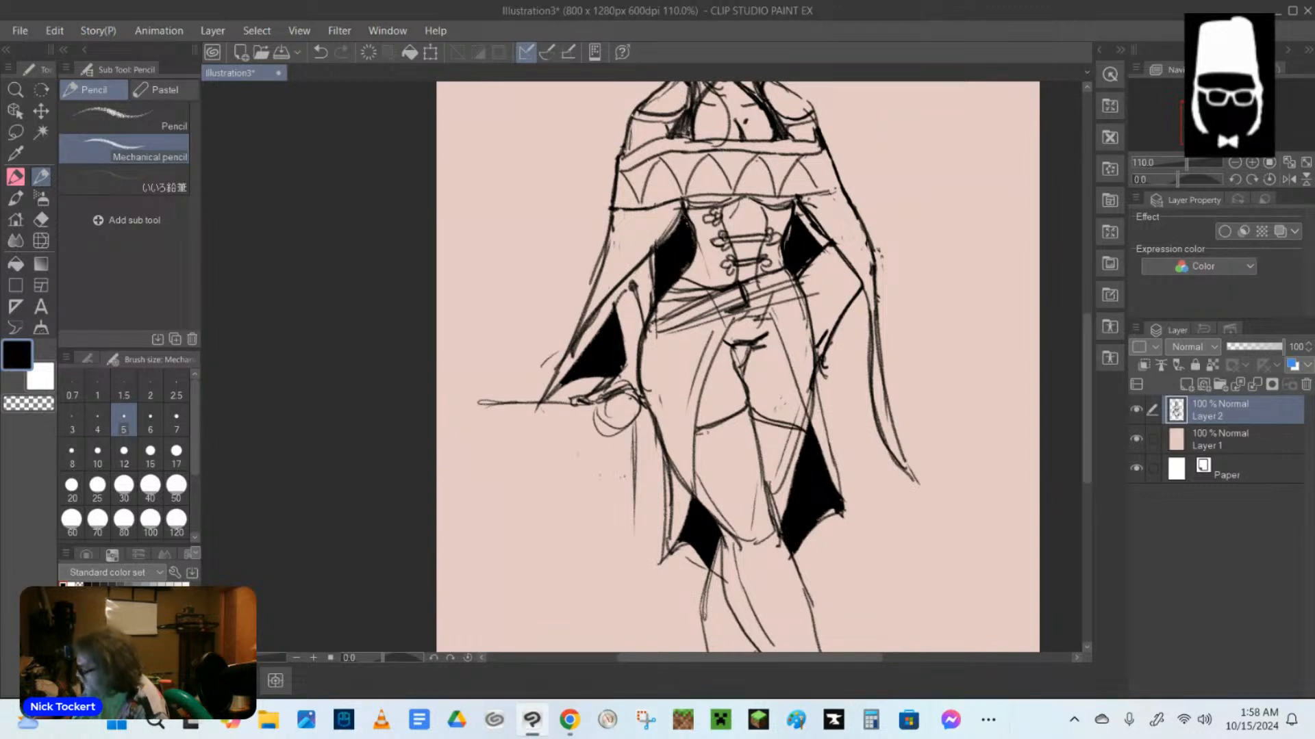
drag(757, 353, 748, 383)
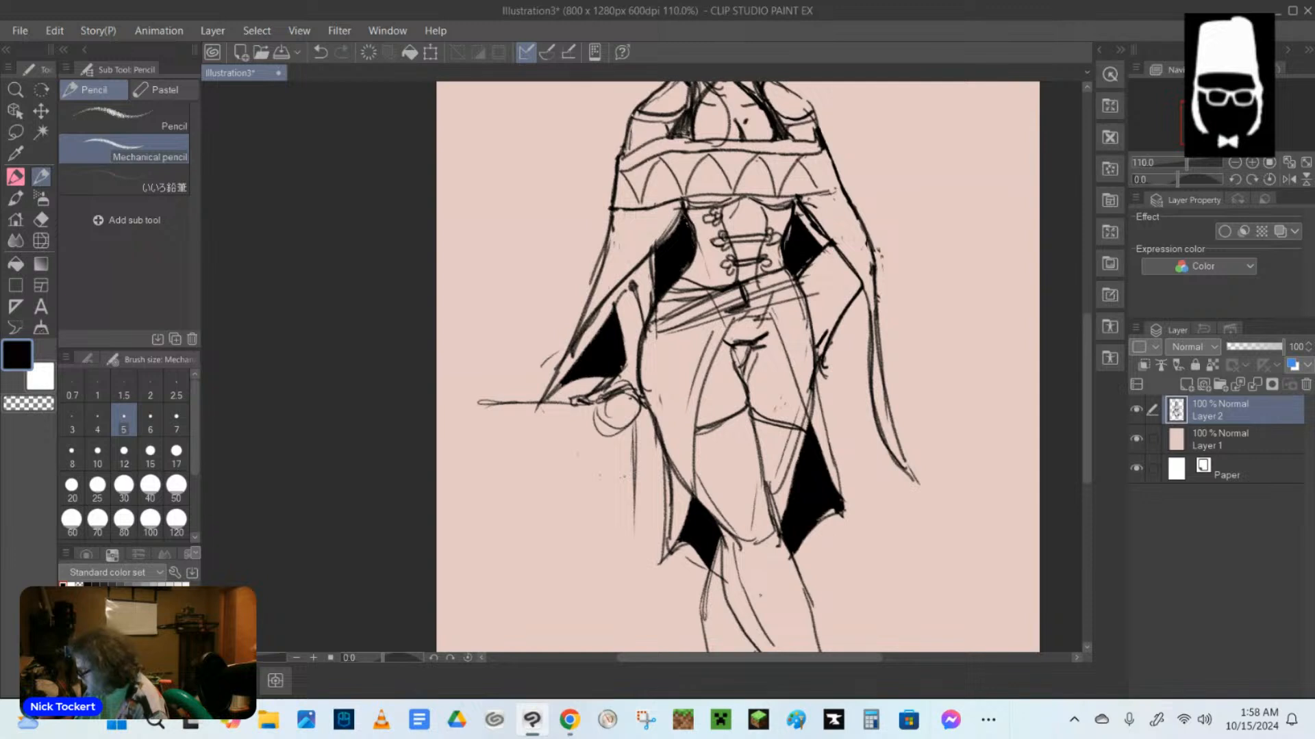
scroll(869, 473, down, 4)
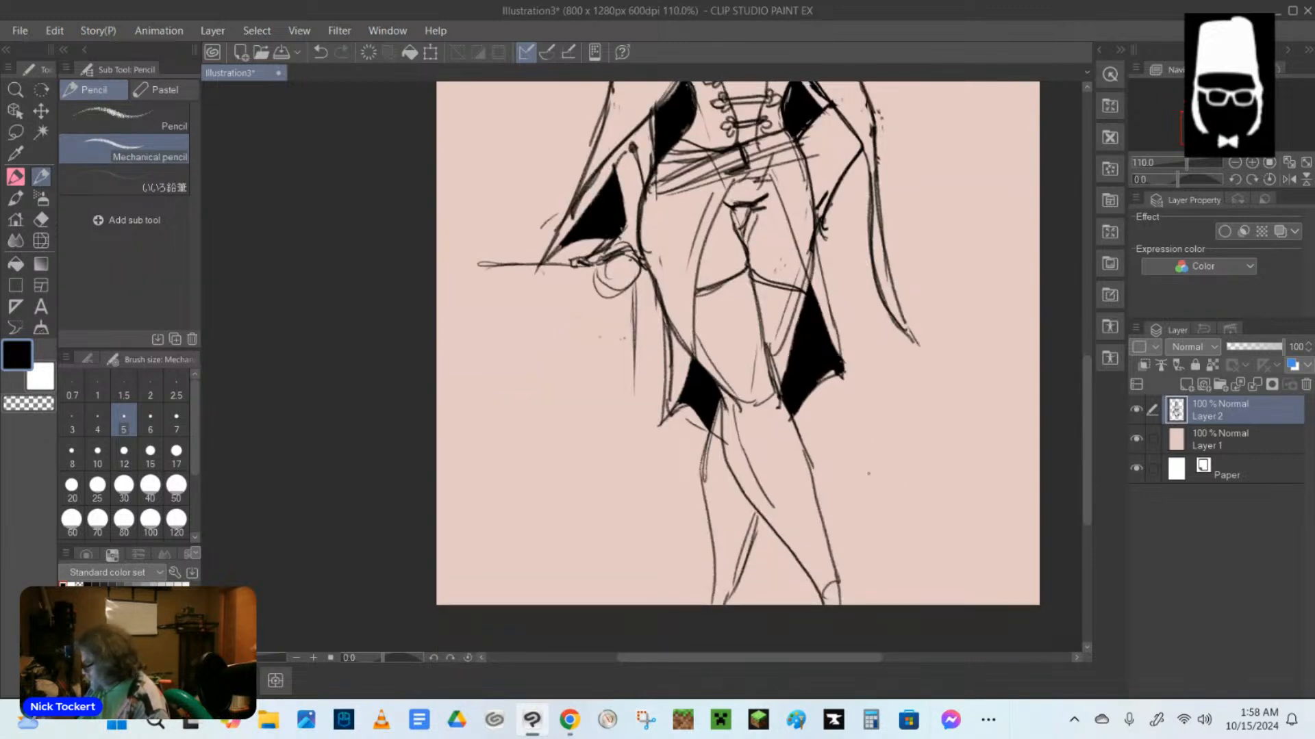
mouse_move(720, 404)
mouse_down()
mouse_move(705, 445)
mouse_move(719, 598)
mouse_up()
mouse_move(722, 398)
mouse_down()
mouse_move(744, 485)
mouse_move(818, 596)
mouse_move(847, 580)
mouse_up()
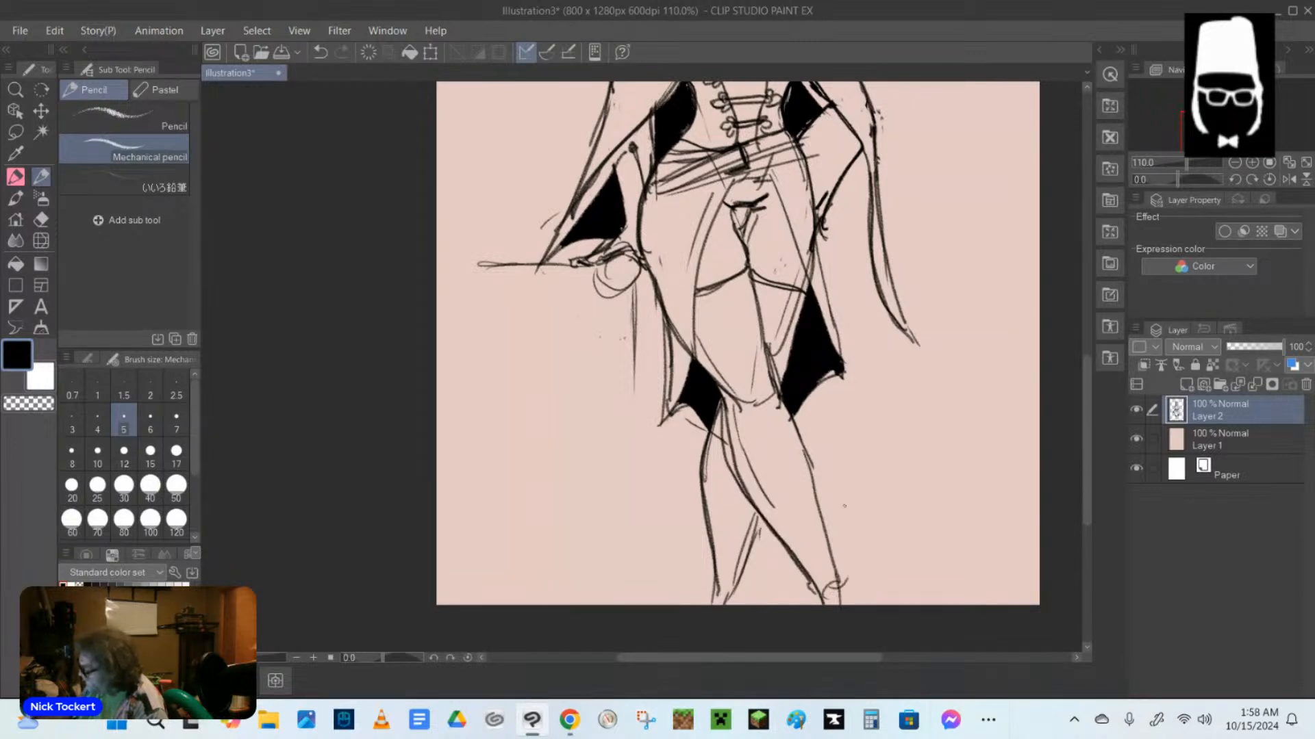
Lasso the whole figure, move it up and slightly right to leave room below the legs, and return to the mechanical pencil.
drag(1085, 428, 1086, 291)
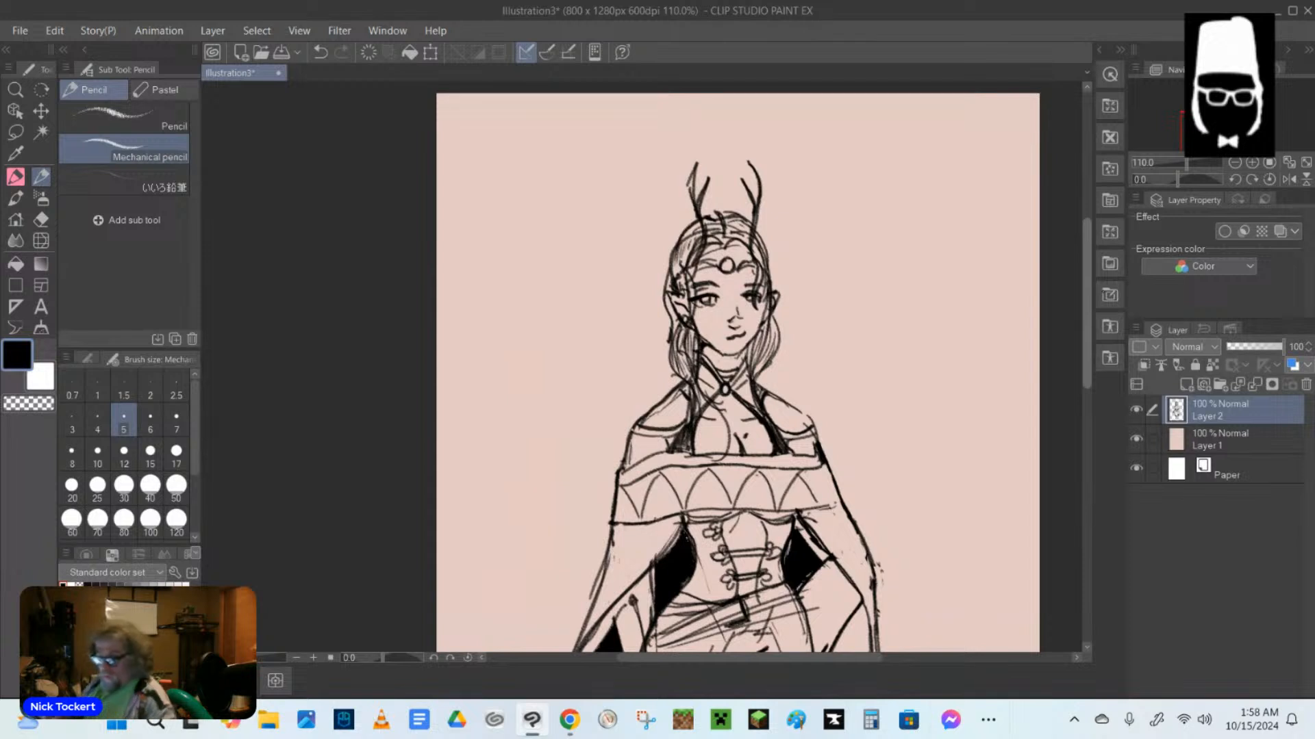
scroll(888, 360, down, 3)
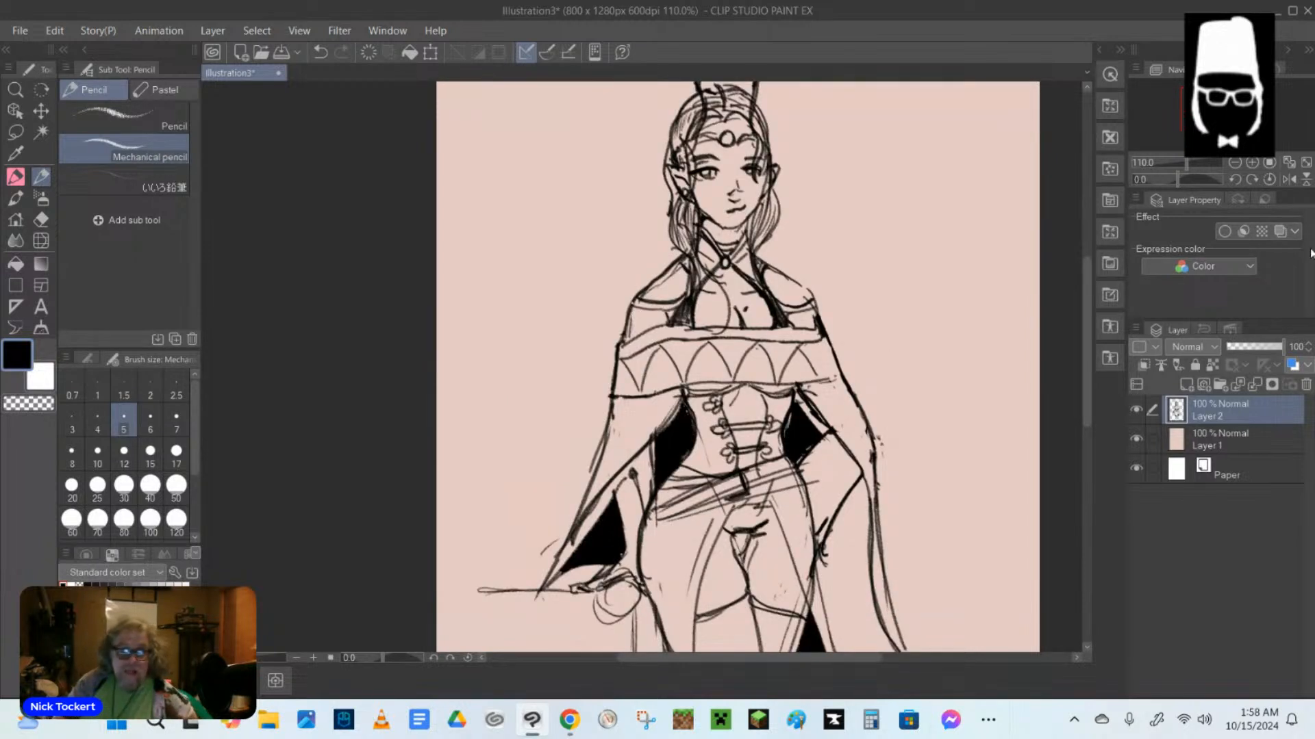
scroll(859, 235, down, 4)
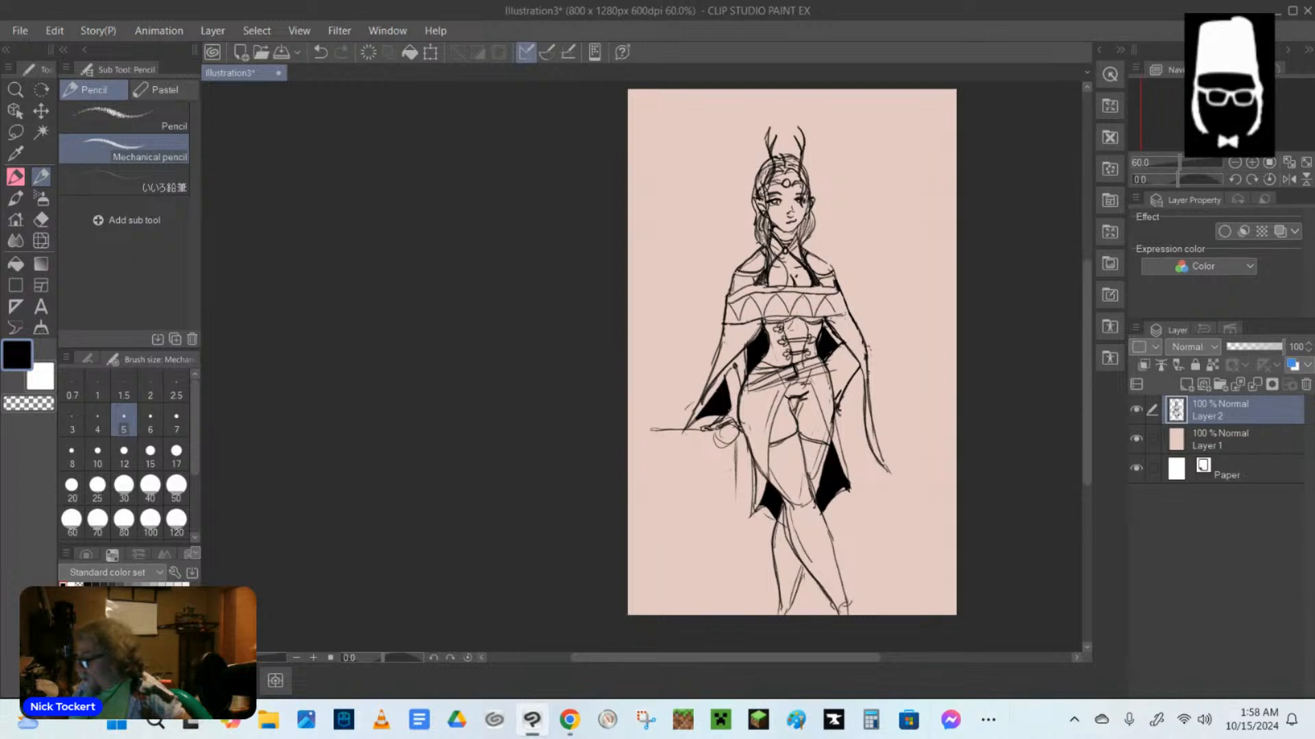
key(m)
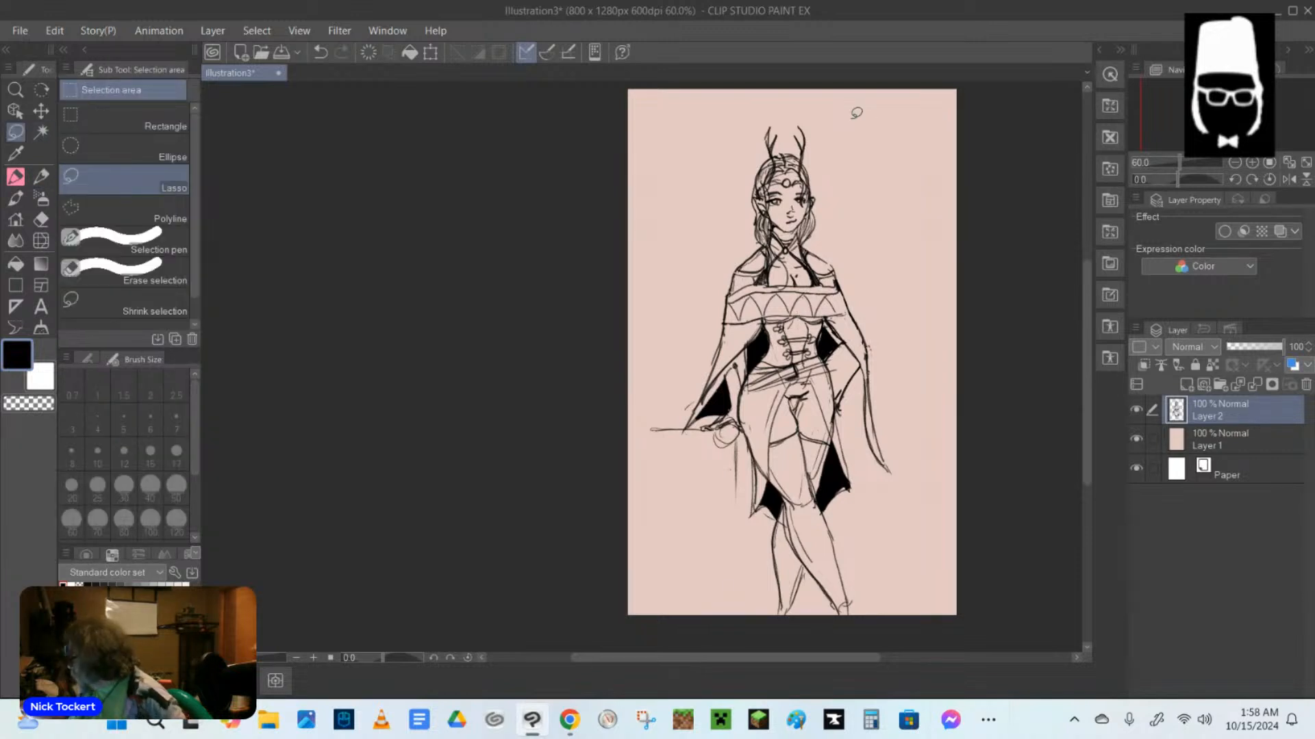
mouse_move(856, 113)
mouse_down()
mouse_move(822, 103)
mouse_move(631, 502)
mouse_move(746, 623)
mouse_move(870, 629)
mouse_move(909, 528)
mouse_move(923, 340)
mouse_move(848, 115)
mouse_up()
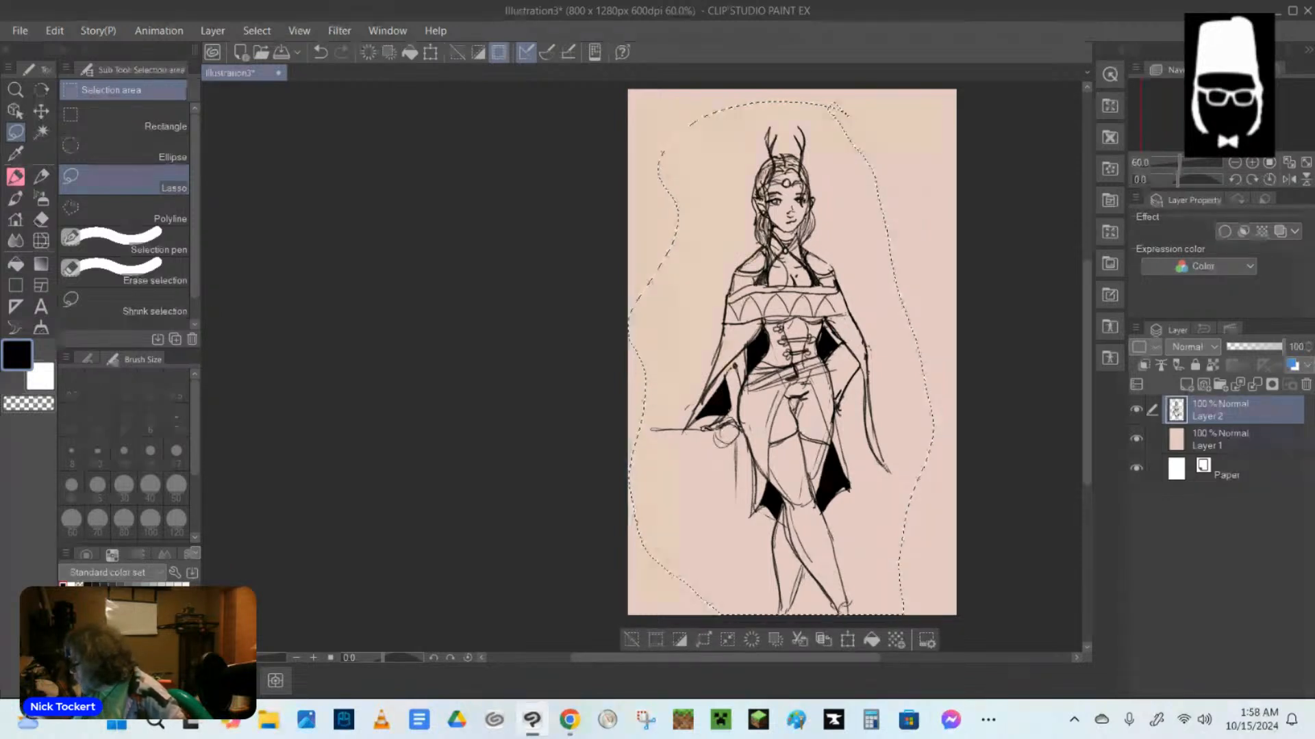
key(ctrl+t)
drag(856, 340, 856, 311)
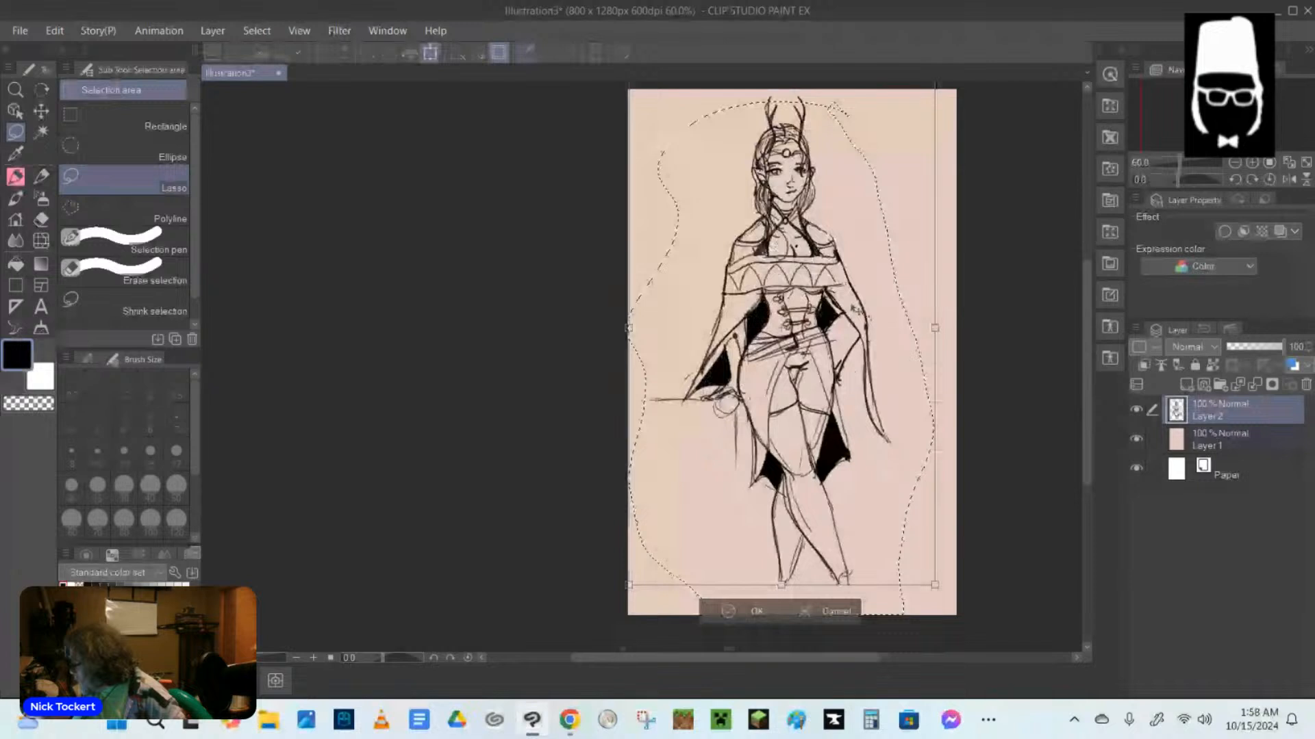
drag(856, 310, 866, 310)
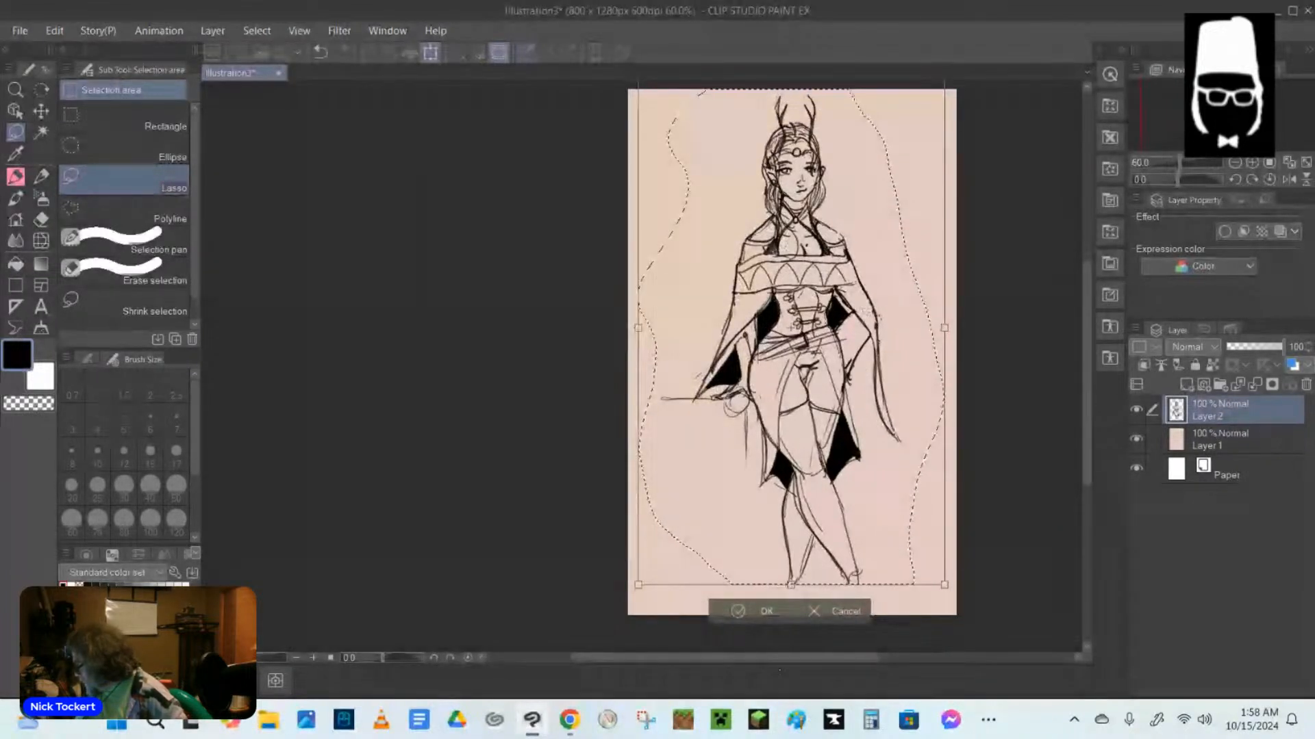
key(Return)
key(ctrl+d)
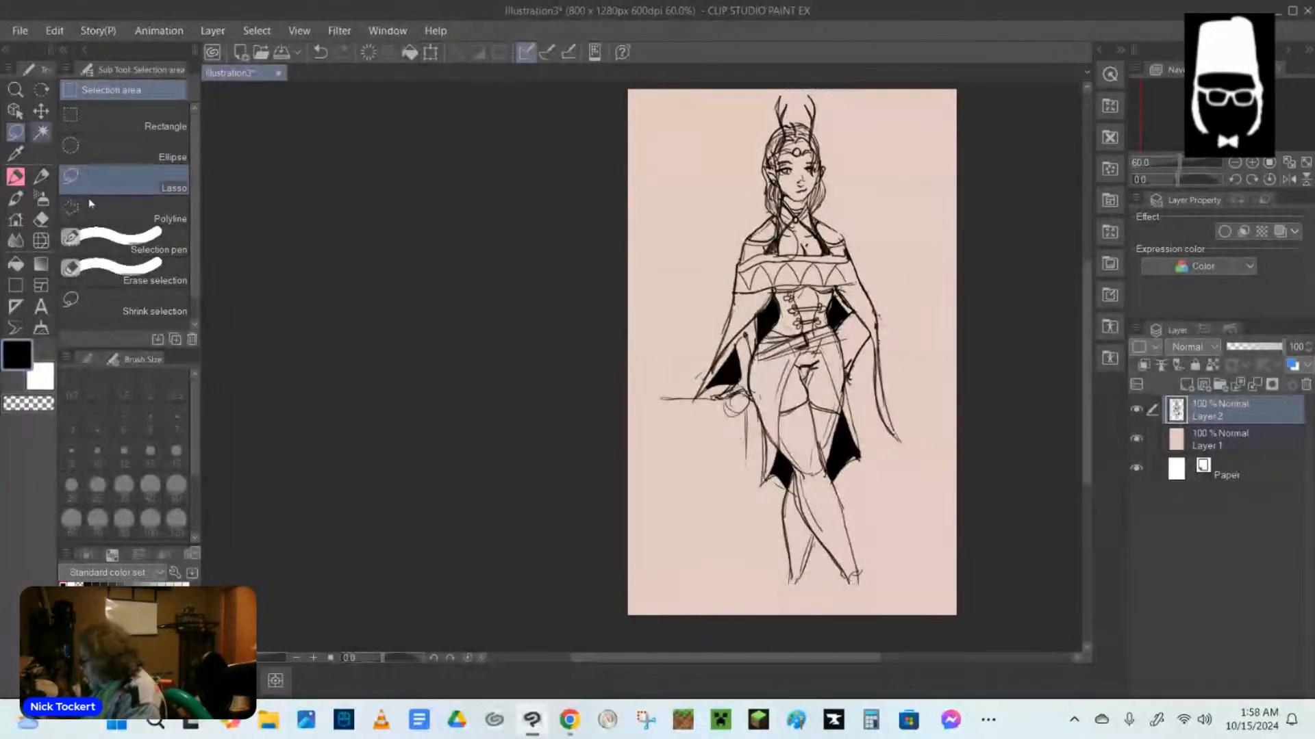
key(p)
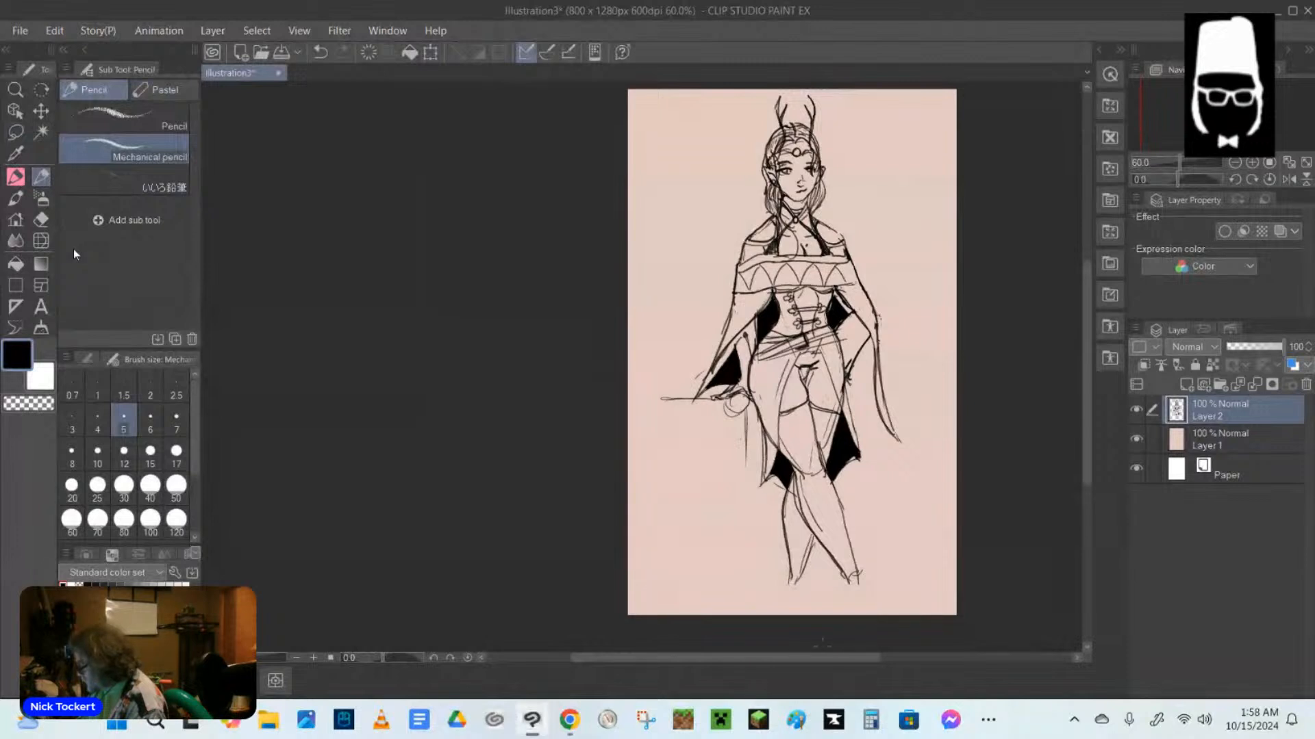
Sketch both feet below the crossed legs down to the canvas edge, and erase a stray mark beside the hanging hand.
mouse_move(784, 568)
mouse_down()
mouse_move(808, 599)
mouse_move(787, 615)
mouse_move(841, 614)
mouse_move(862, 591)
mouse_move(871, 617)
mouse_up()
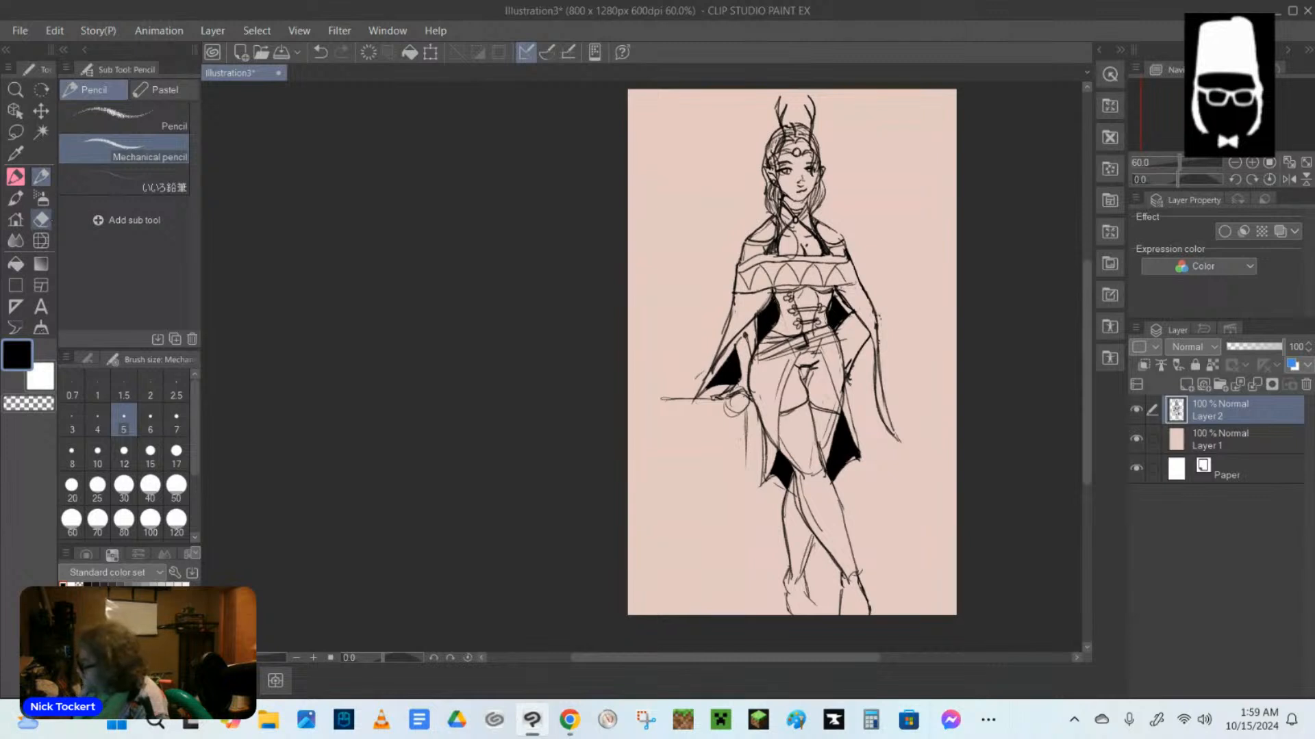
click(41, 219)
mouse_move(846, 381)
mouse_down()
mouse_move(841, 403)
mouse_move(849, 383)
mouse_up()
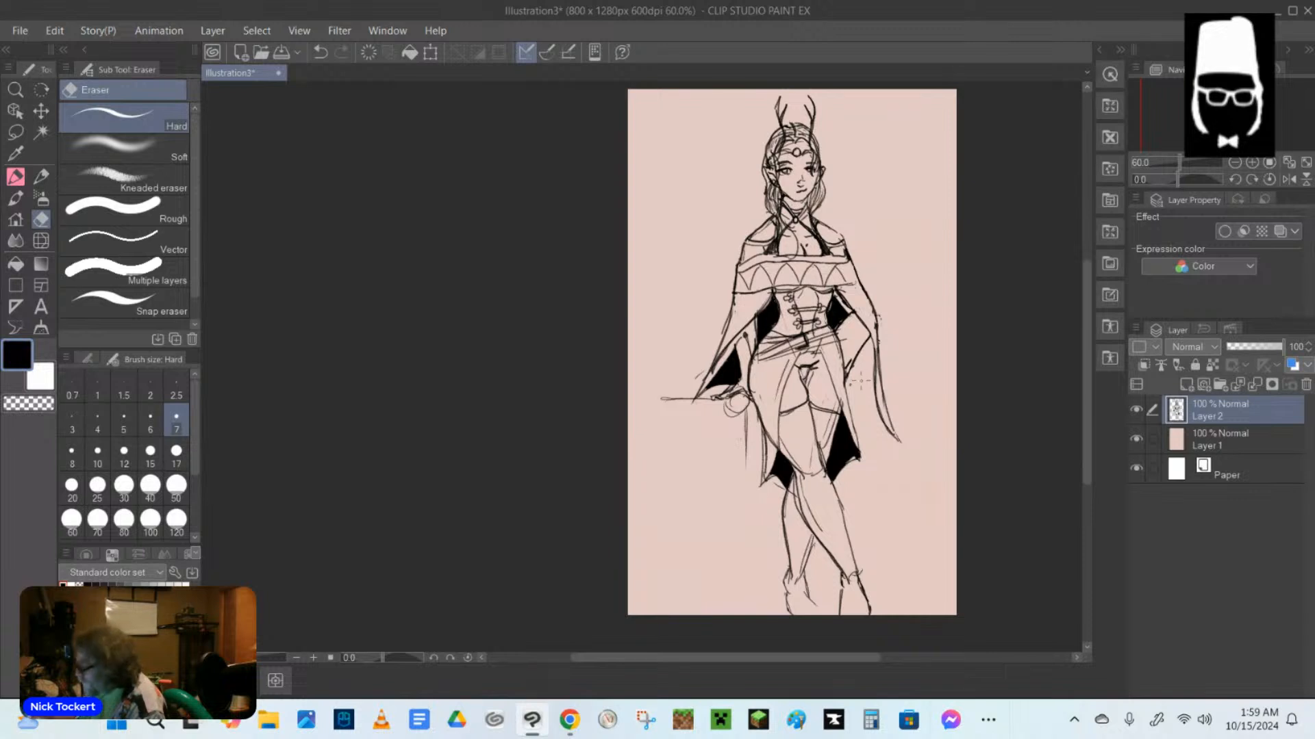
Close the sleeve's inner edge beside the hanging hand with a curved line, and fill the enclosed sleeve interior with black.
click(41, 177)
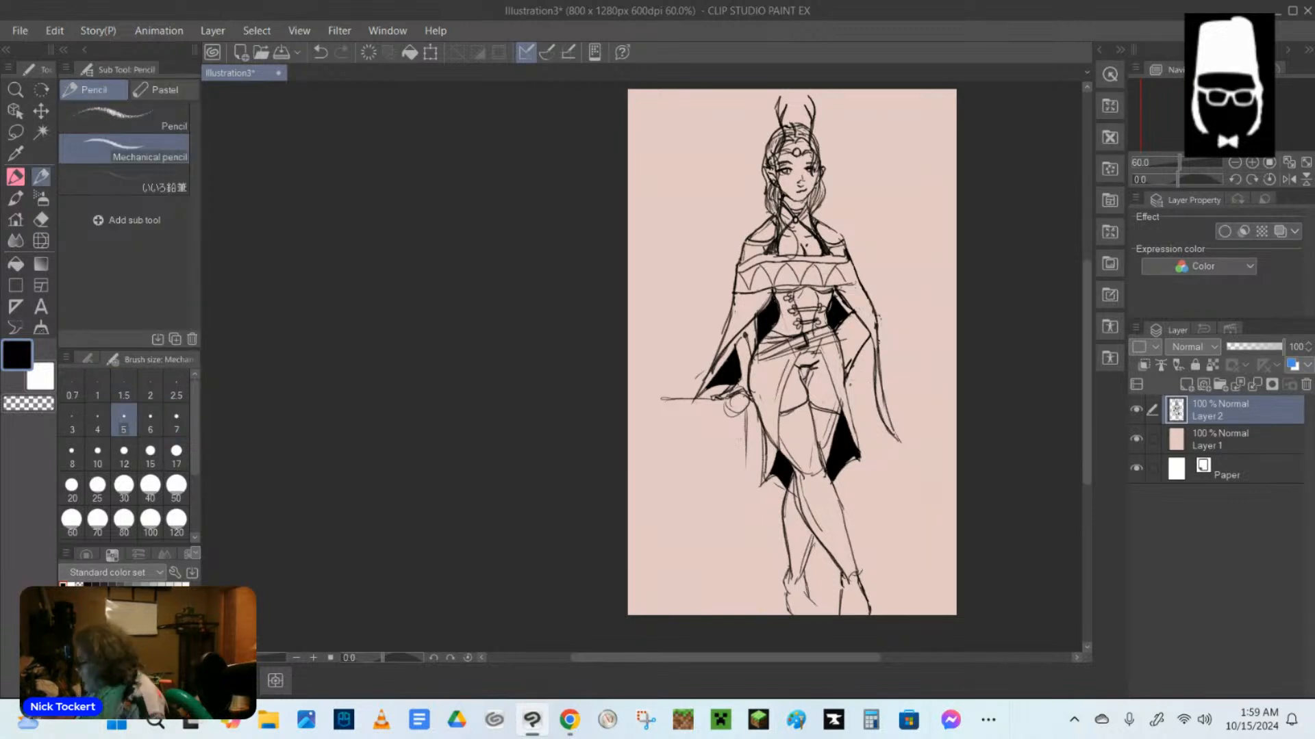
drag(848, 376, 876, 396)
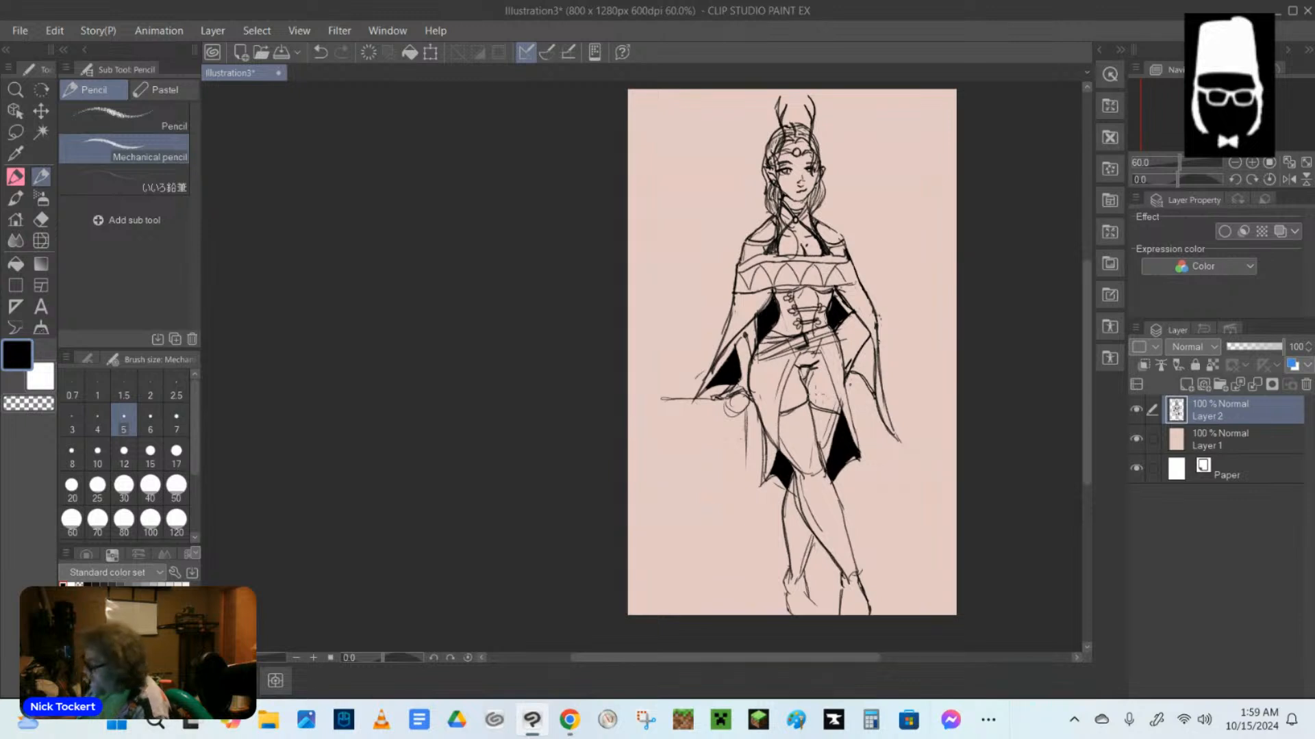
click(16, 264)
click(867, 356)
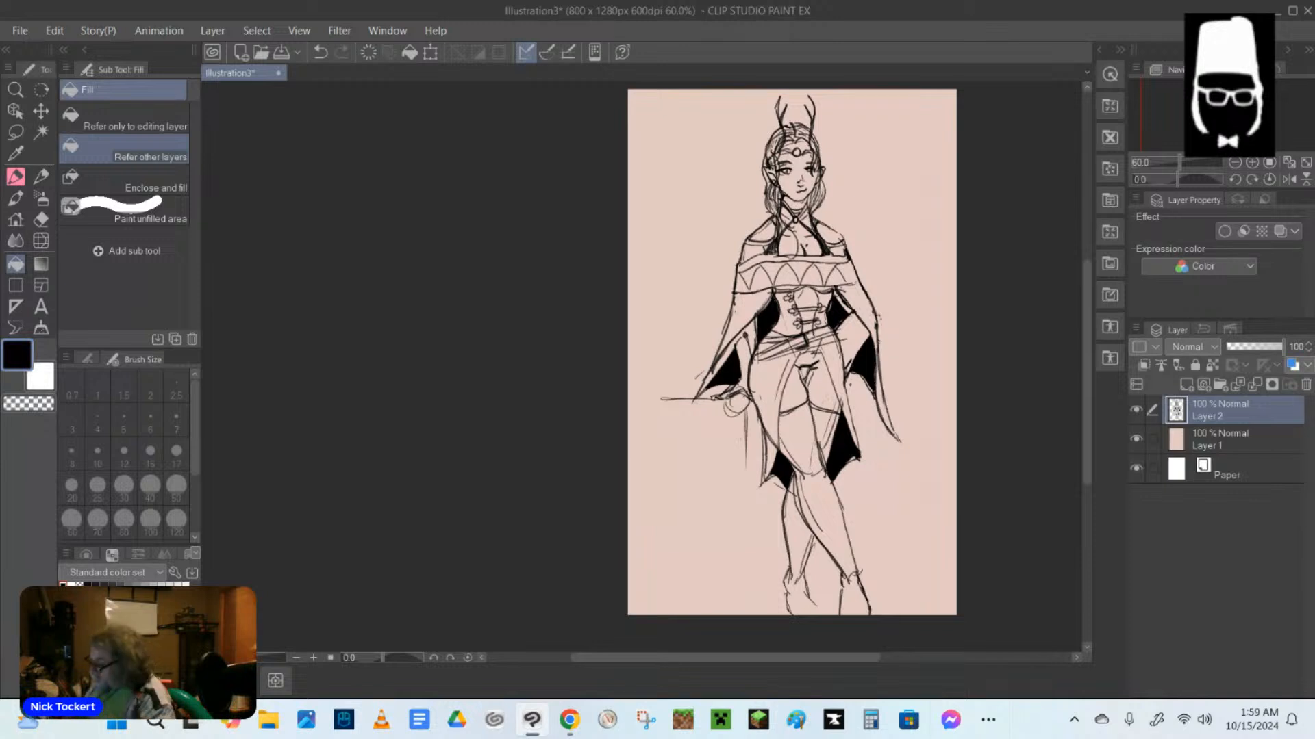
Redraw the bodice clasps and side edge in mechanical pencil, and erase stray lines along the skirt's outer edge.
click(41, 177)
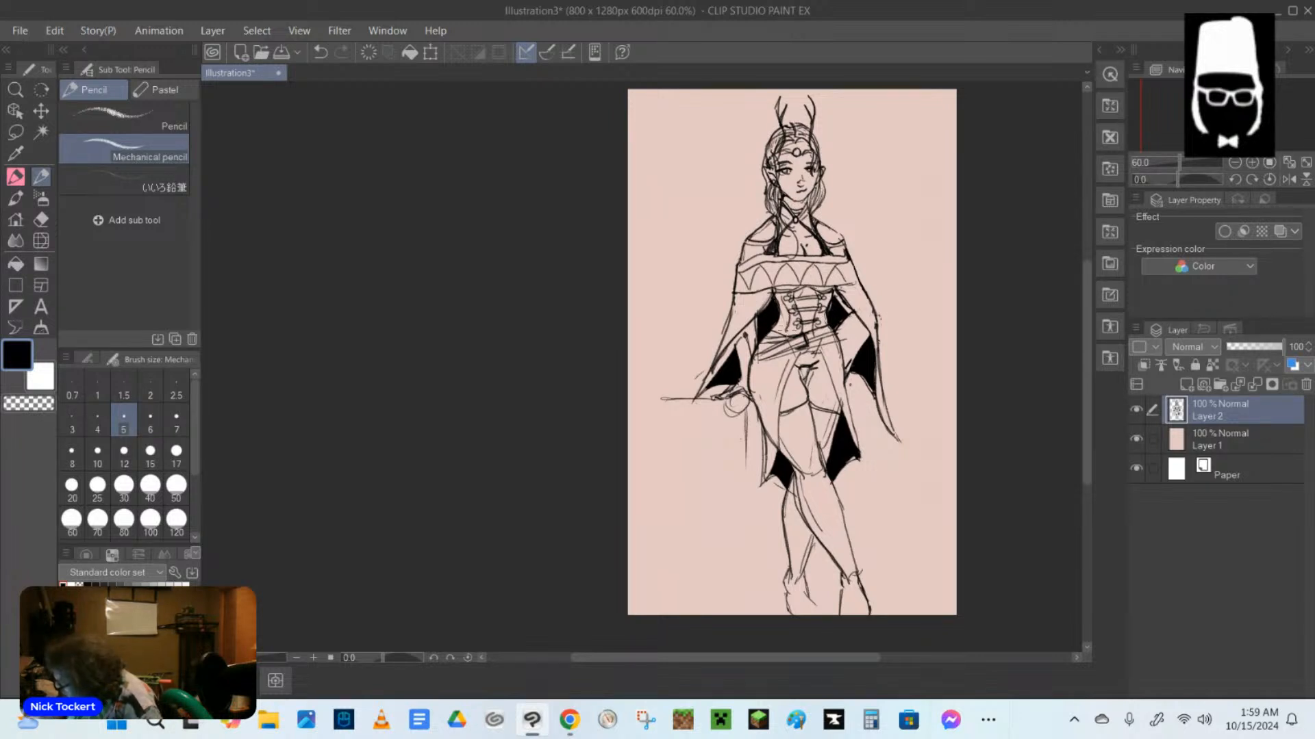
drag(826, 297, 828, 314)
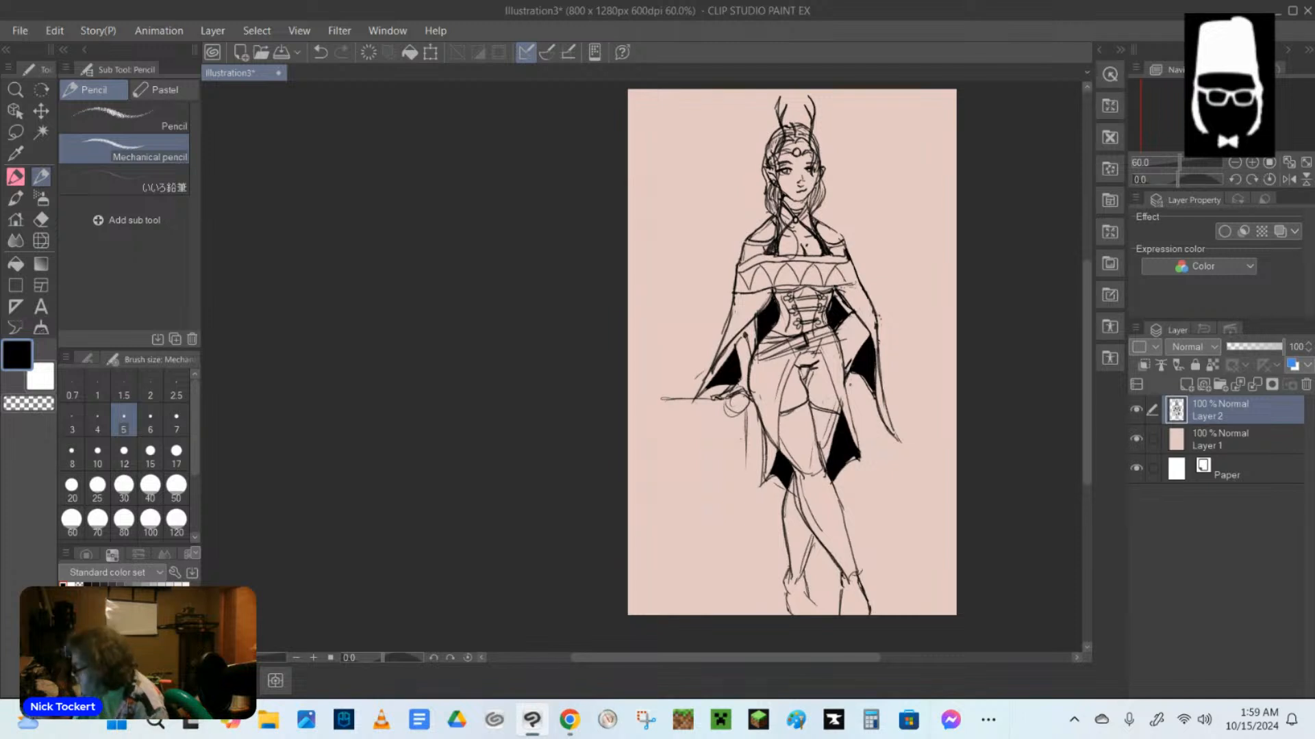
key(e)
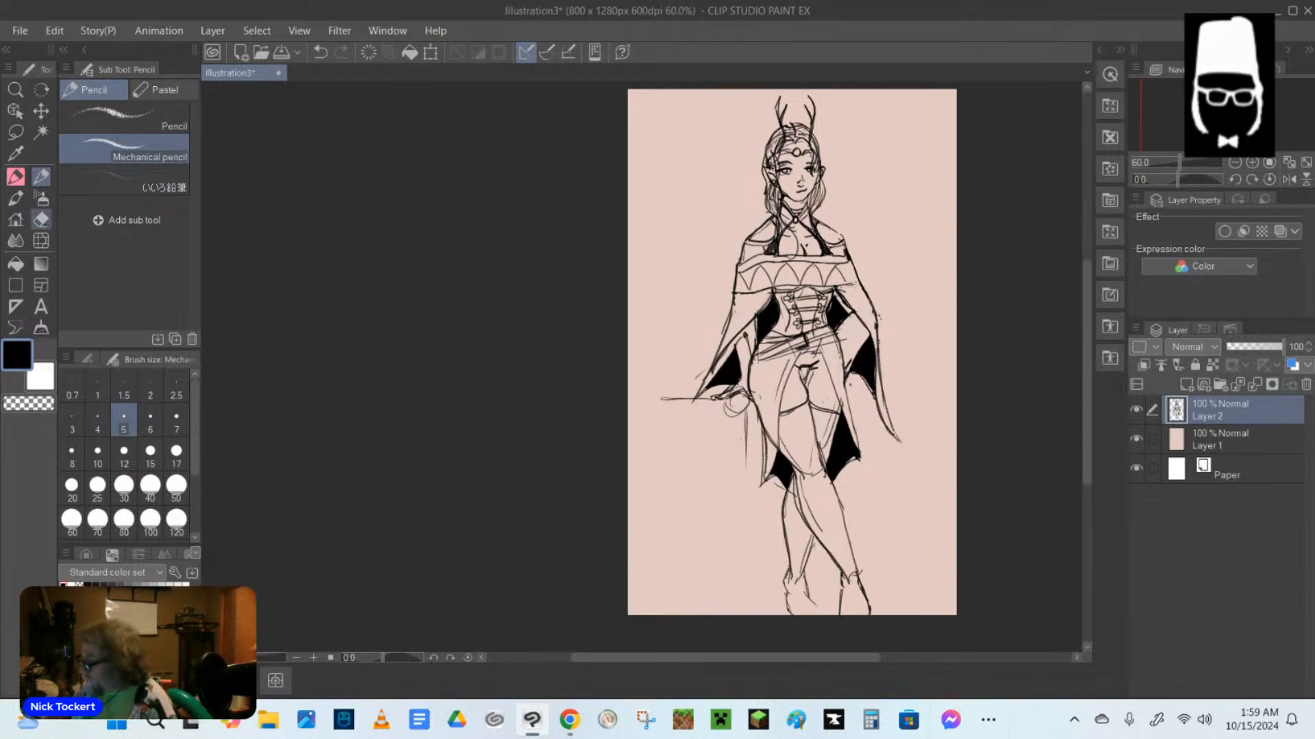
drag(768, 433, 772, 454)
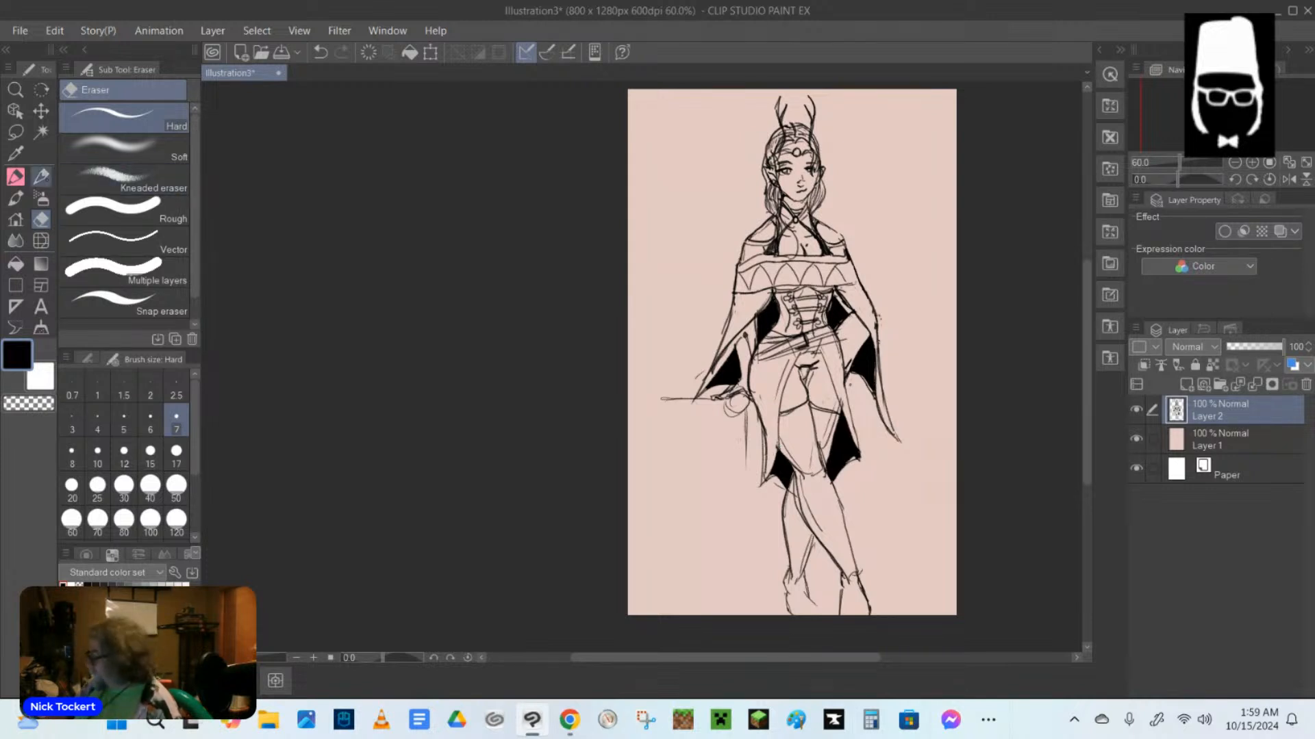
Darken the skirt's opening edges from the belt down both thighs and its outer edge beside the black lining.
key(p)
drag(797, 356, 767, 476)
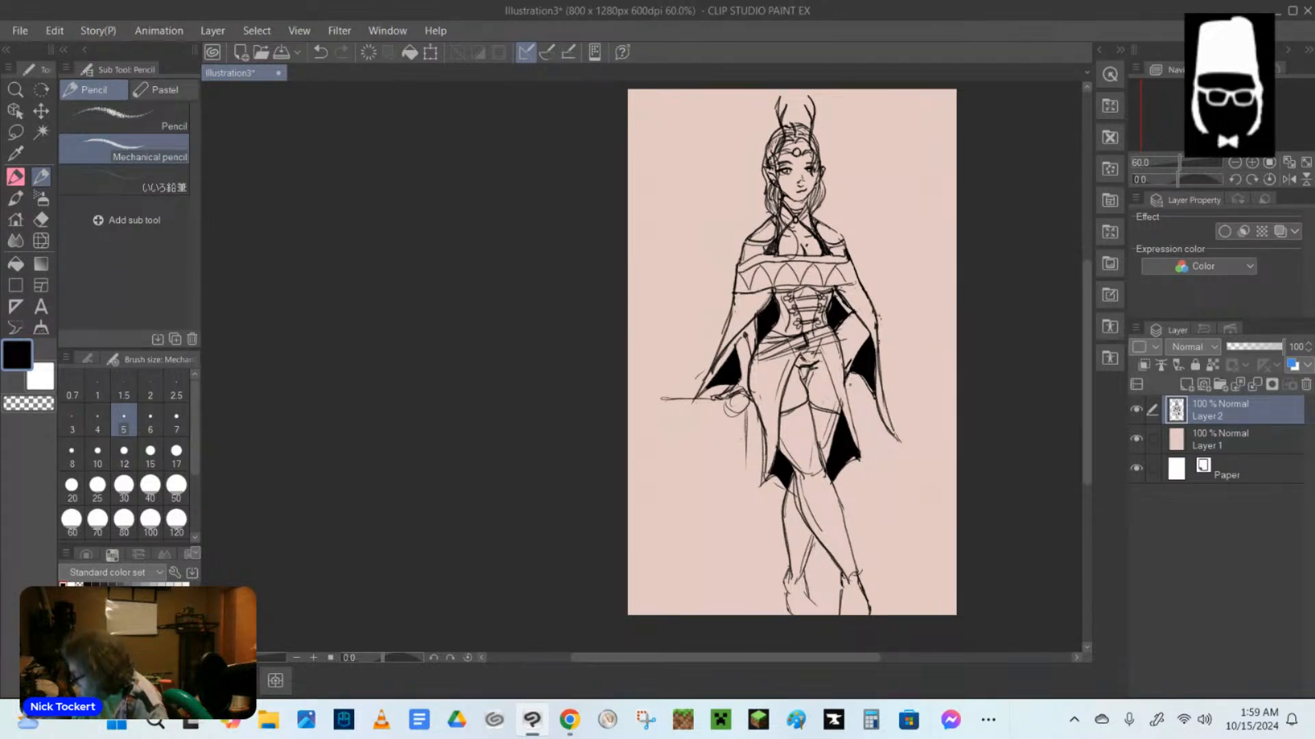
drag(822, 354, 858, 457)
drag(834, 382, 857, 458)
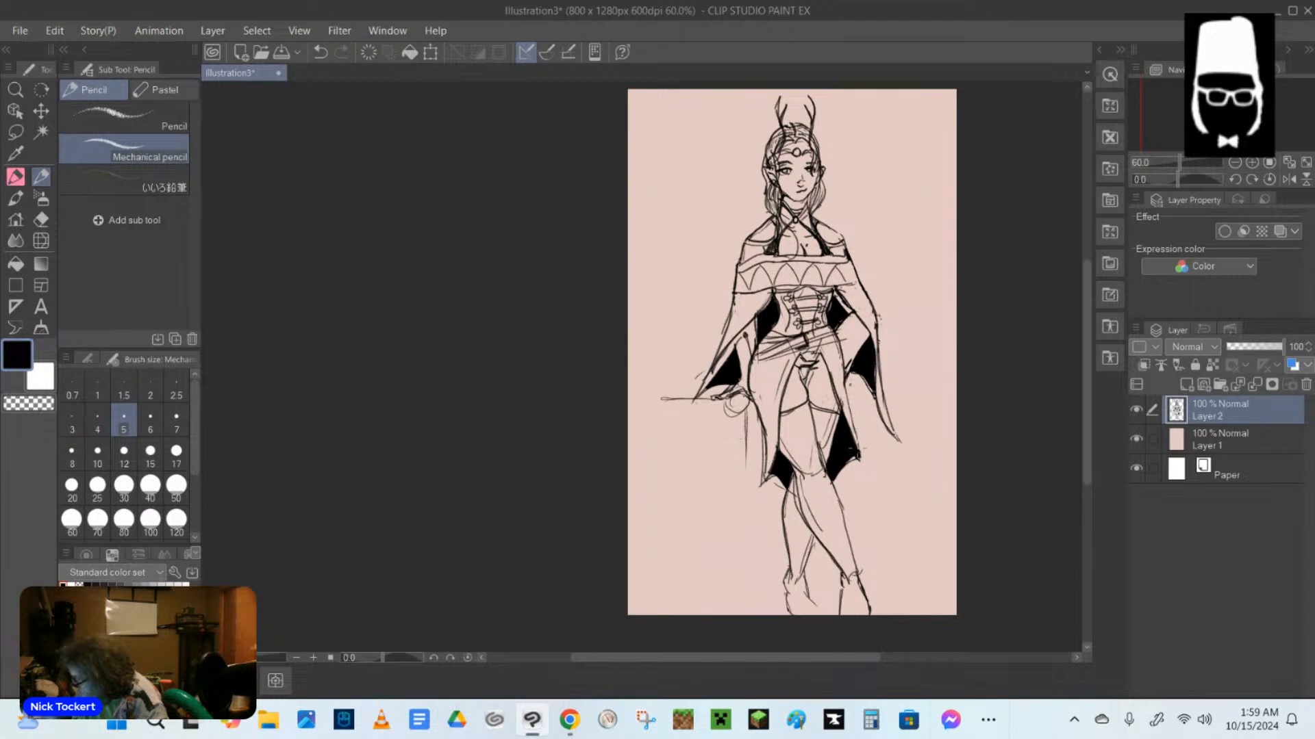
drag(848, 380, 857, 449)
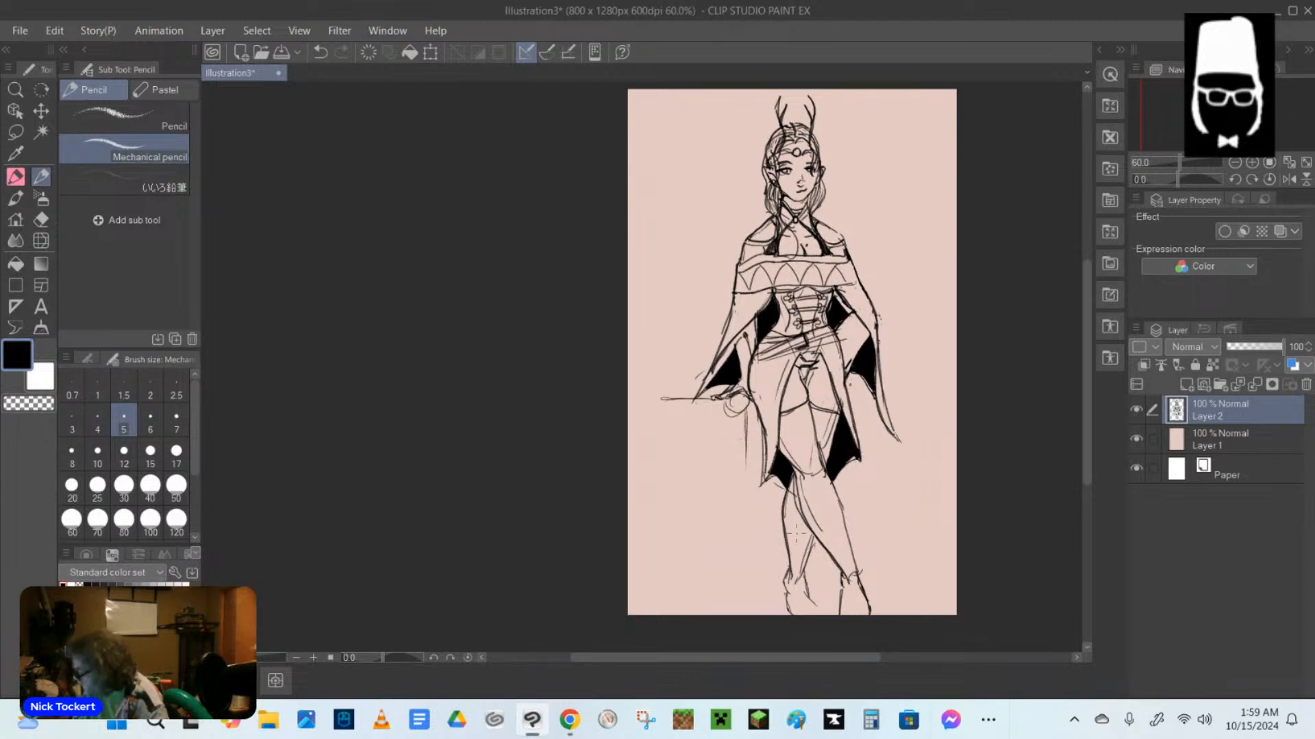
Darken the outlines of the crossed lower legs from the knees down to the ankles and feet.
drag(787, 478, 787, 579)
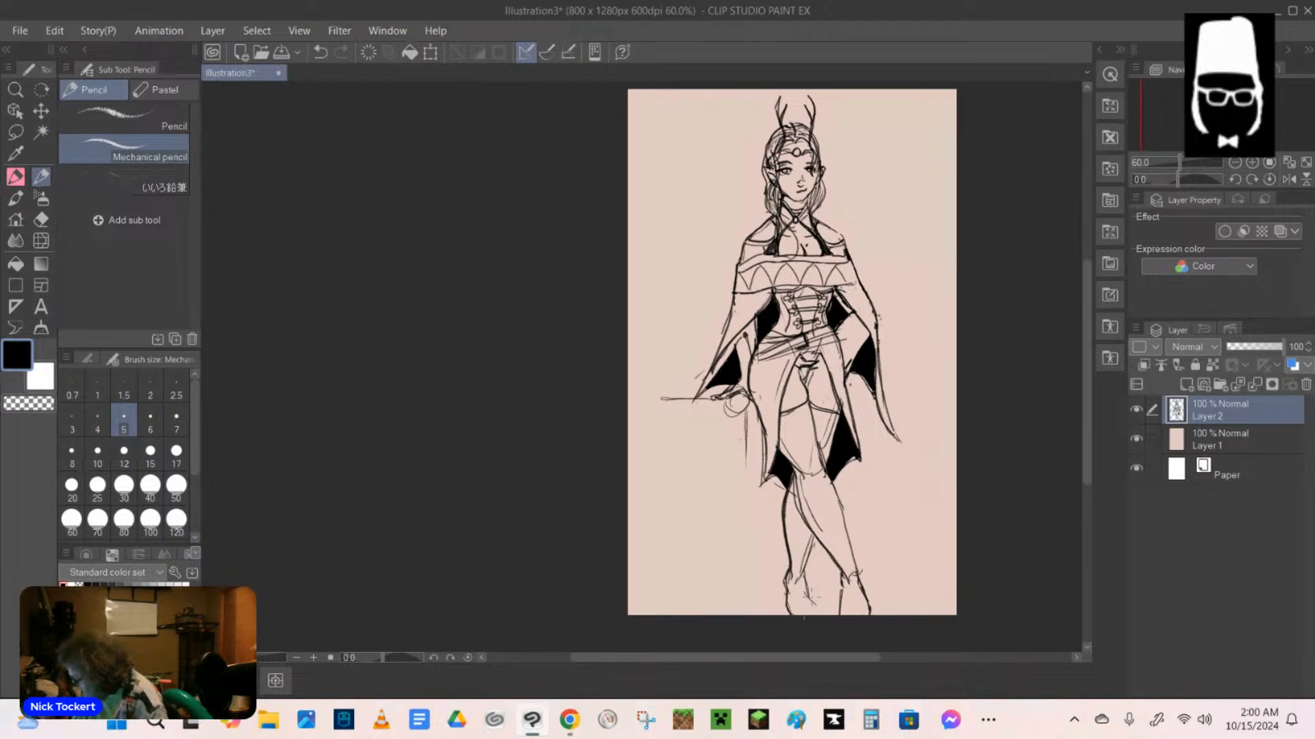
drag(812, 537, 812, 600)
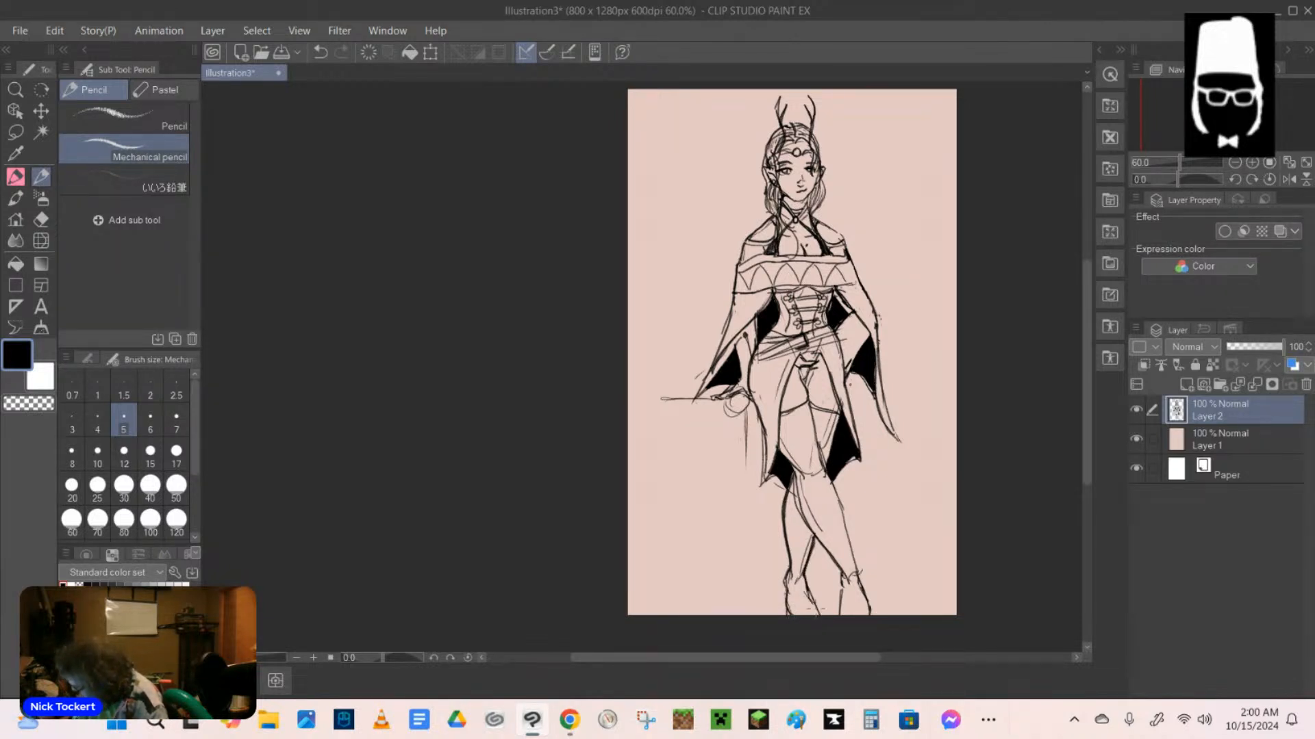
mouse_move(793, 477)
mouse_down()
mouse_move(801, 519)
mouse_move(822, 551)
mouse_move(830, 542)
mouse_up()
drag(823, 467, 863, 597)
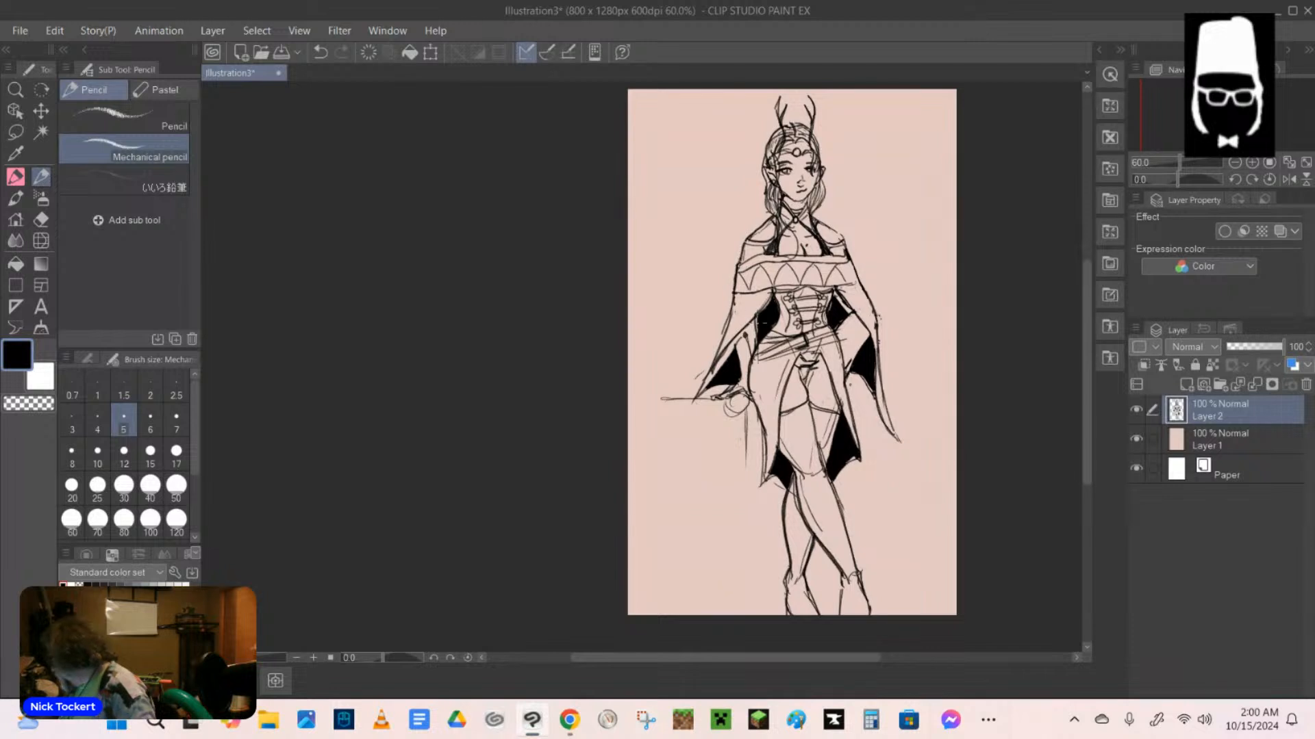
Darken the borders of the off-shoulder patterned band, and erase the overlapping line at its end near the shoulder.
mouse_move(738, 294)
mouse_down()
mouse_move(862, 282)
mouse_move(856, 272)
mouse_up()
key(e)
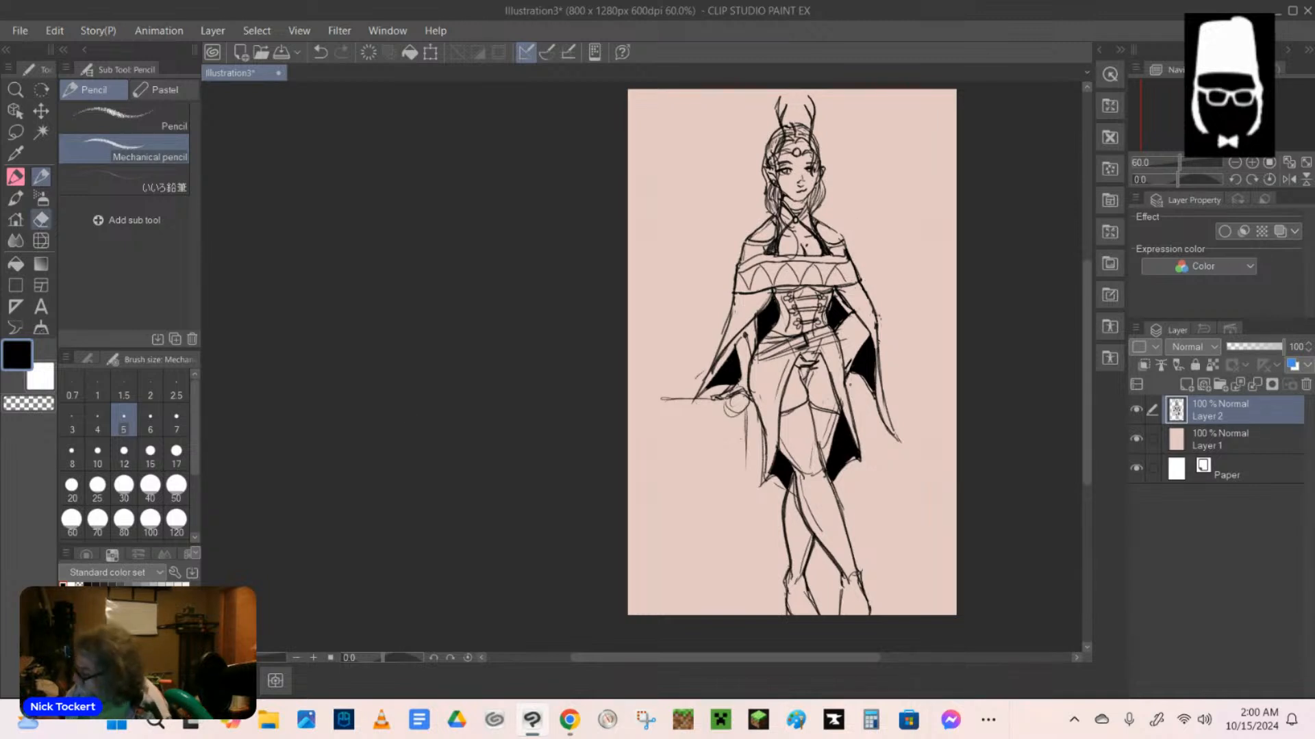
drag(852, 271, 842, 260)
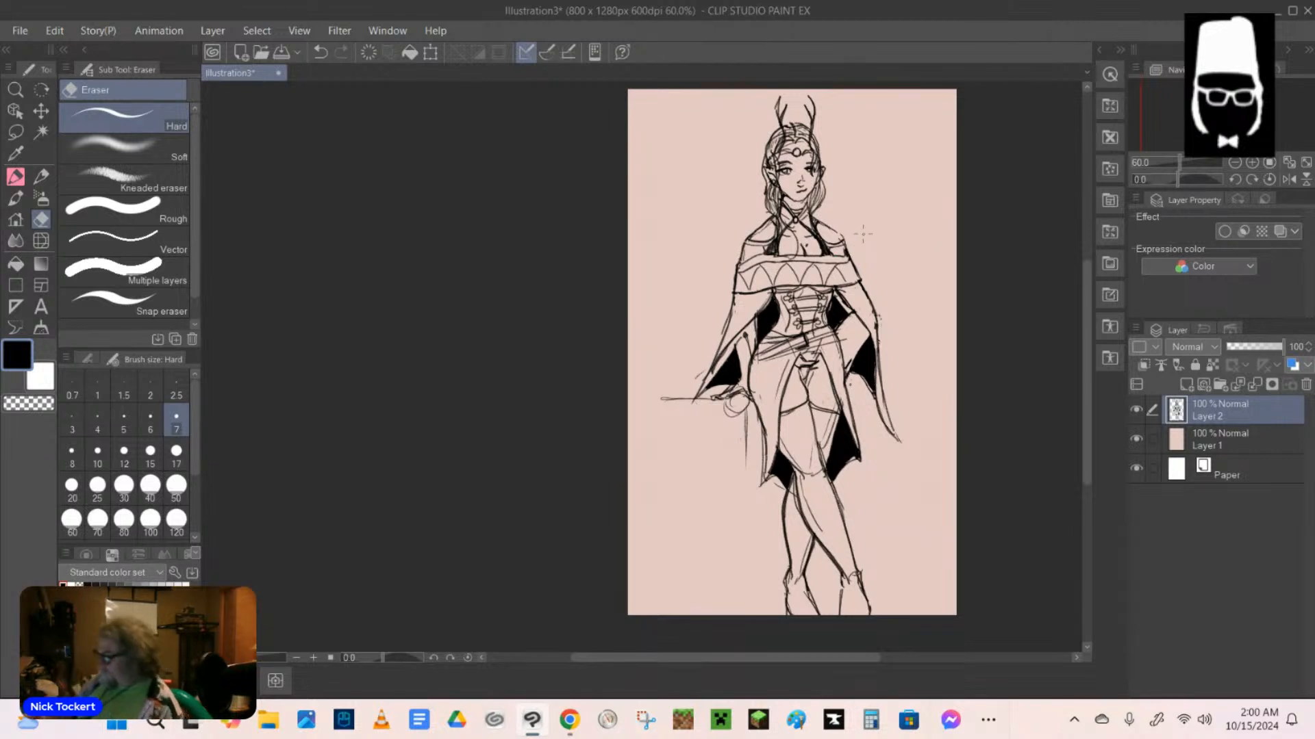
With the CIRO pen, strengthen the horizontal rod line at the outstretched hand and add a diagonal line beneath it.
click(15, 176)
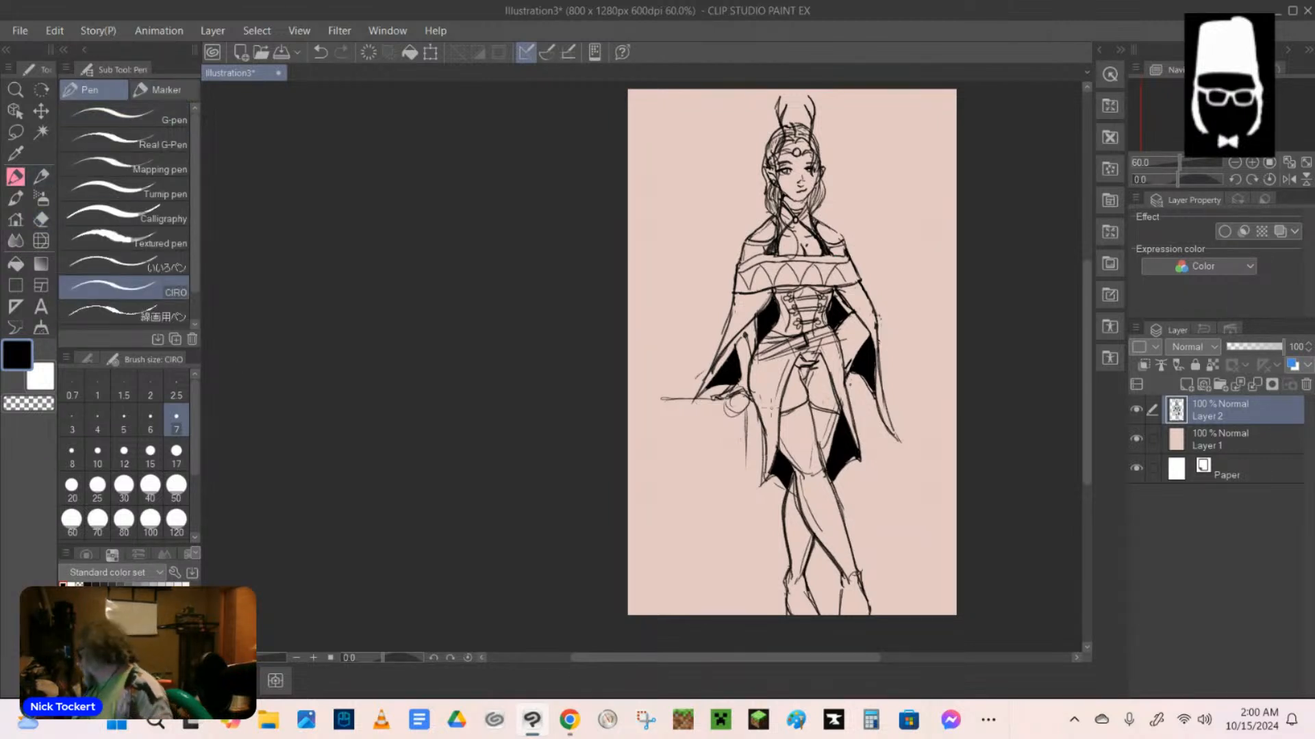
mouse_move(745, 393)
mouse_down()
mouse_move(669, 435)
mouse_move(705, 396)
mouse_up()
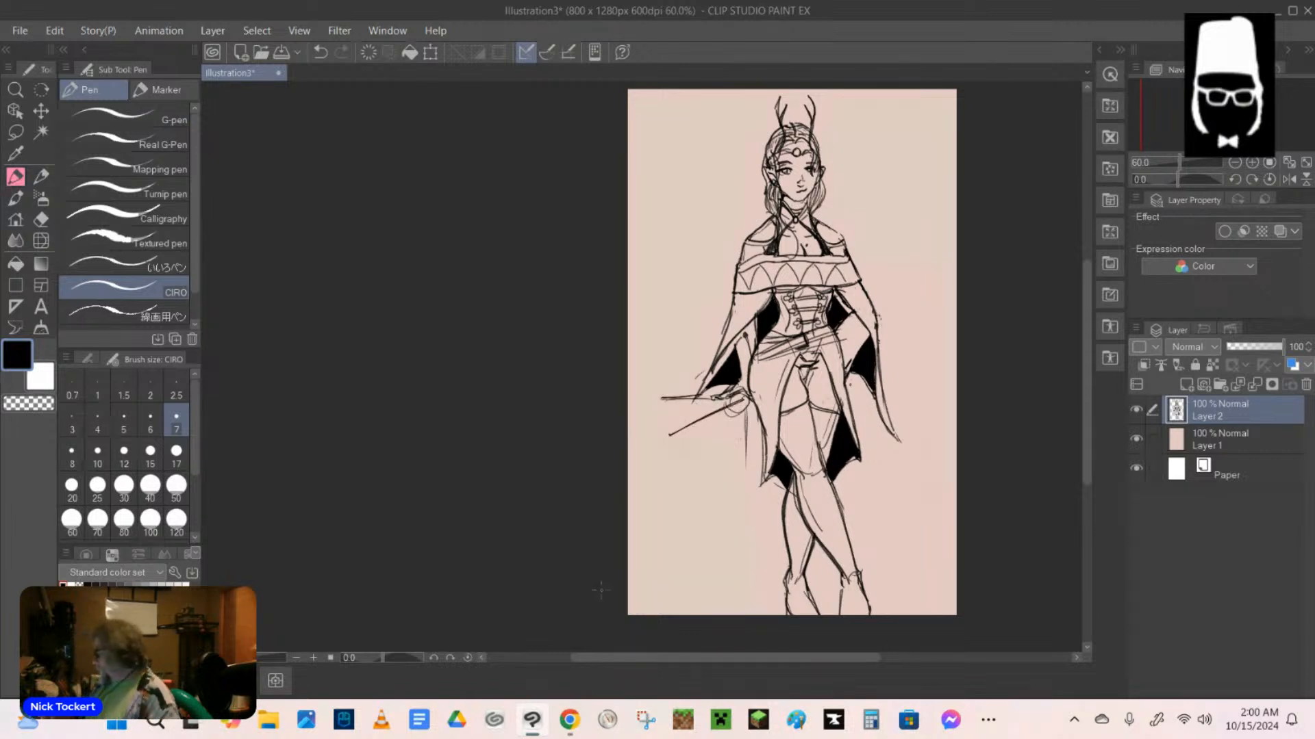
Draw a knee guard on the front leg and a studded strap around its ankle with the CIRO pen.
mouse_move(796, 462)
mouse_down()
mouse_move(825, 477)
mouse_move(802, 458)
mouse_move(819, 447)
mouse_up()
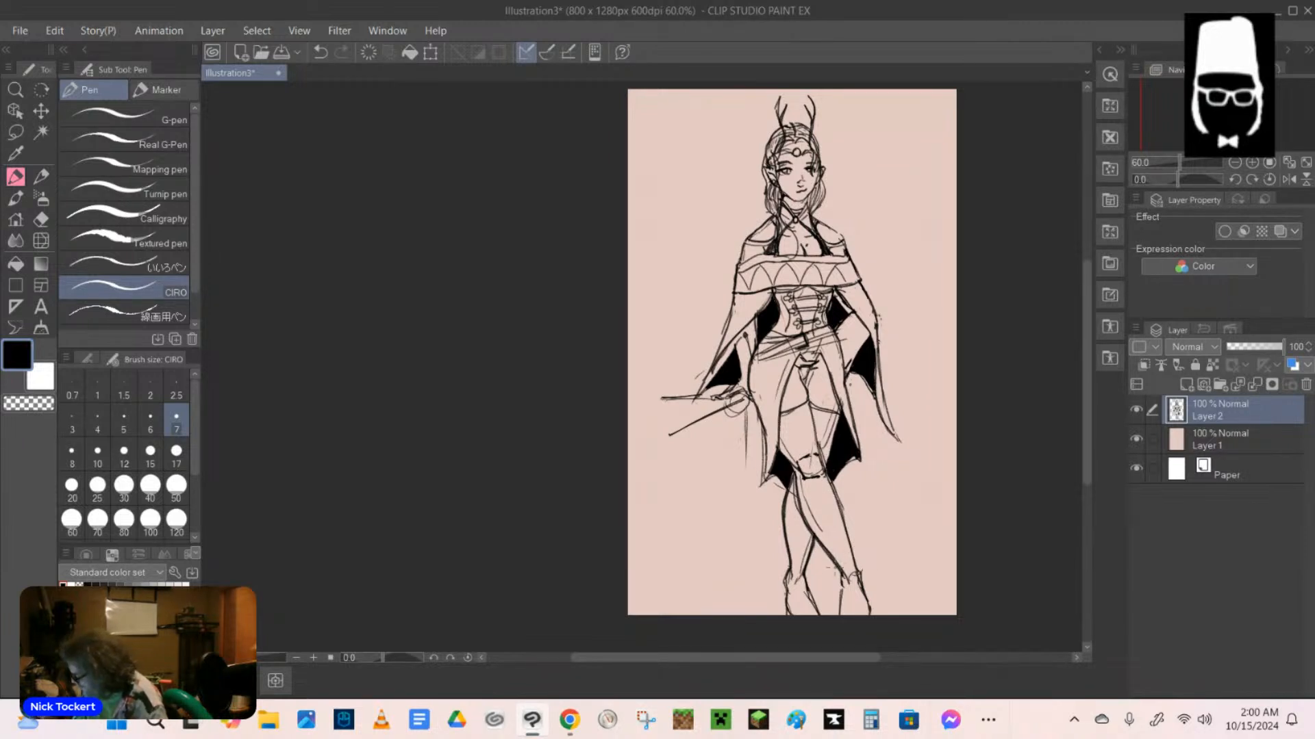
drag(845, 565, 836, 570)
mouse_move(841, 566)
mouse_down()
mouse_move(857, 555)
mouse_move(868, 570)
mouse_up()
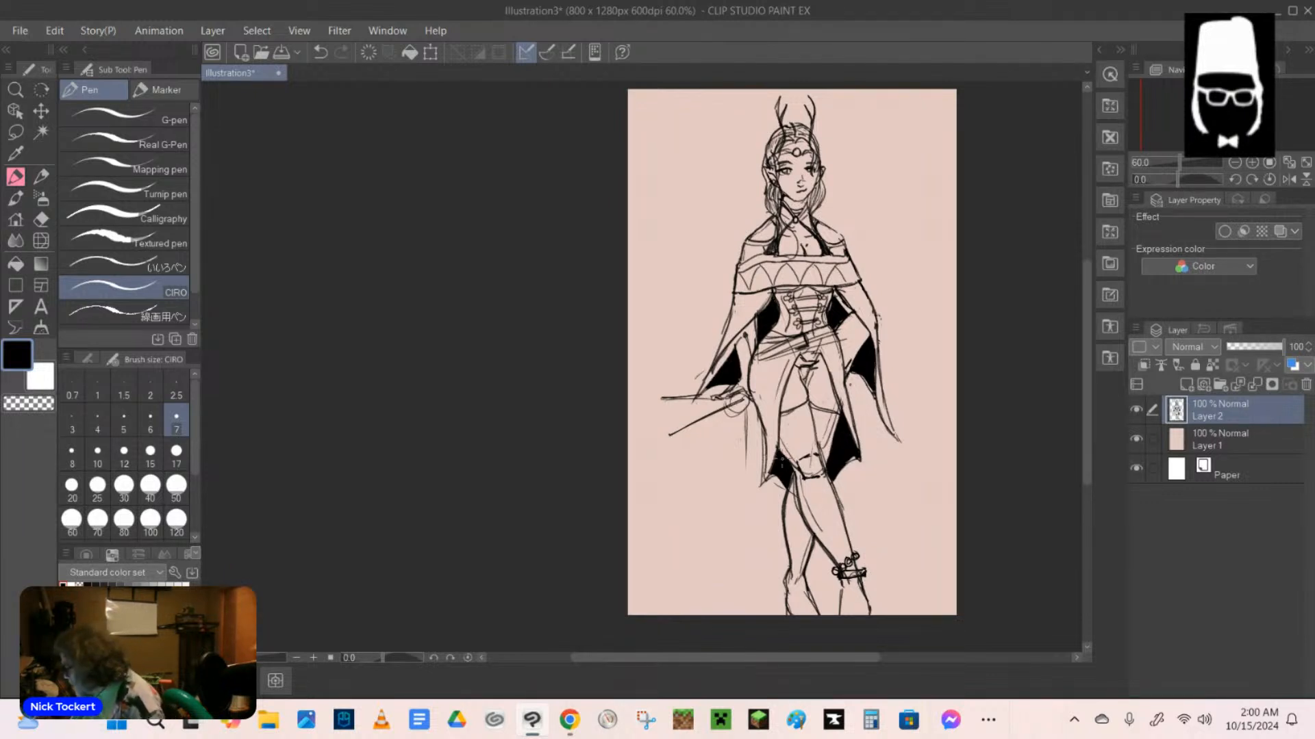
mouse_move(793, 438)
mouse_down()
mouse_move(782, 460)
mouse_move(811, 430)
mouse_move(824, 442)
mouse_move(786, 469)
mouse_move(805, 471)
mouse_up()
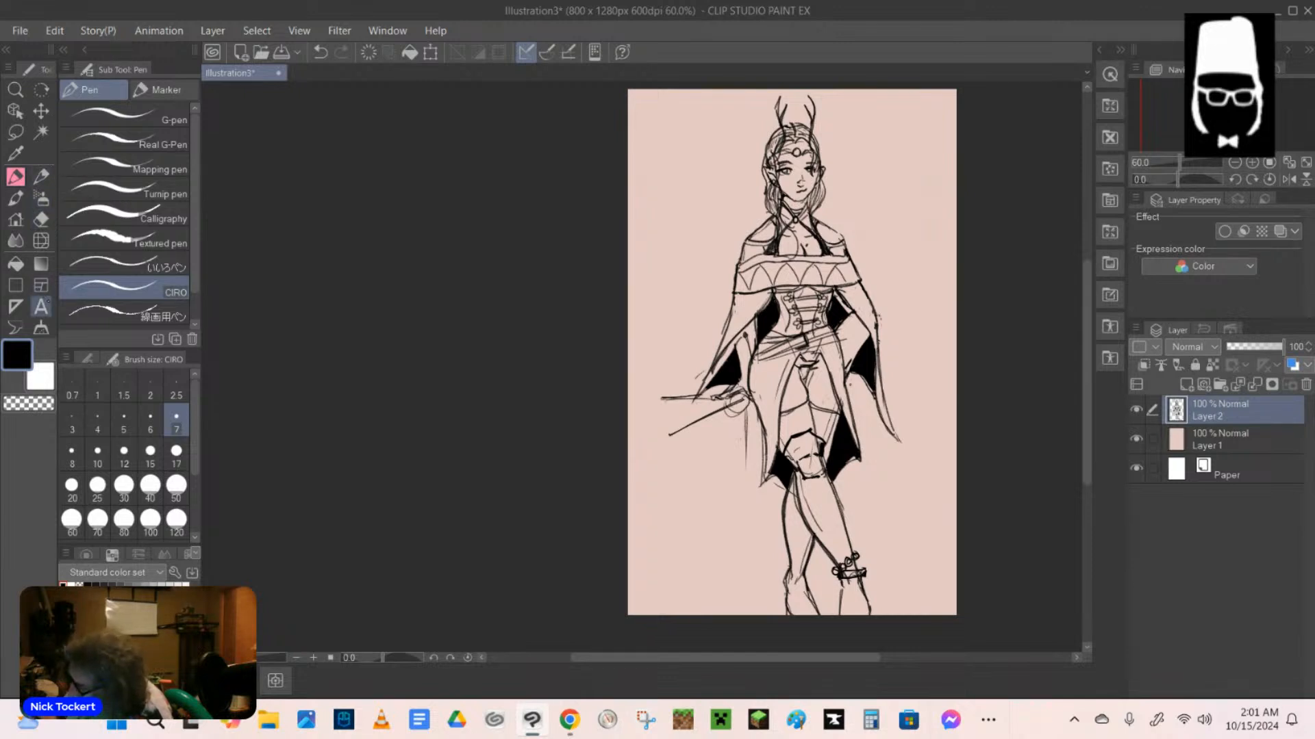
Erase leftover lines around the knee guard, and add mechanical pencil detail lines to both feet.
click(41, 219)
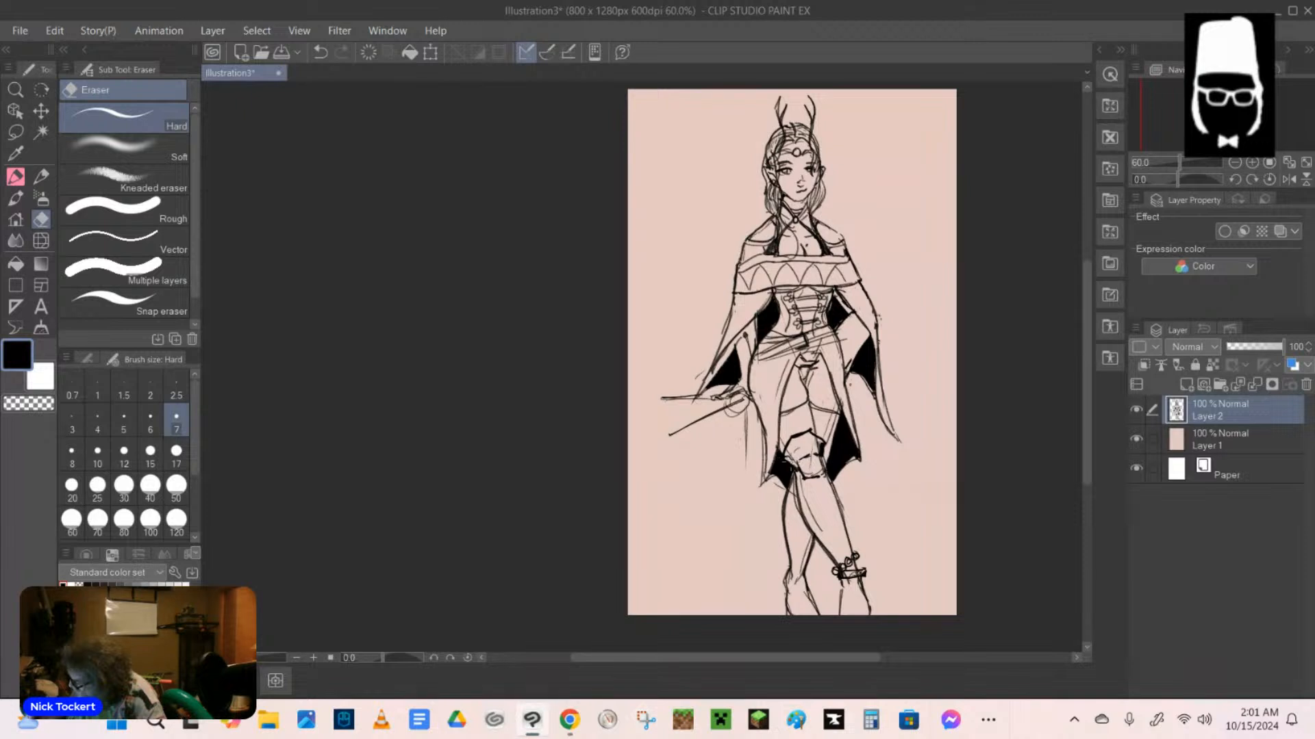
drag(788, 455, 794, 472)
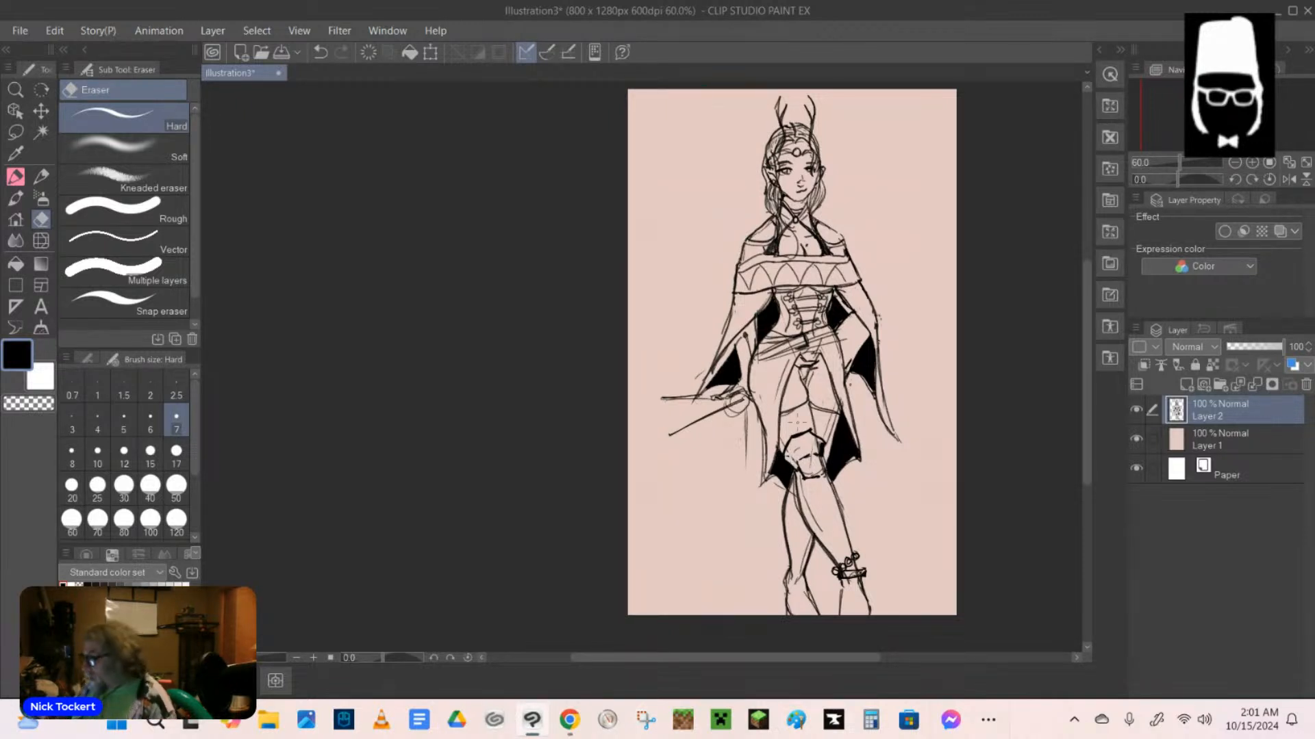
click(41, 177)
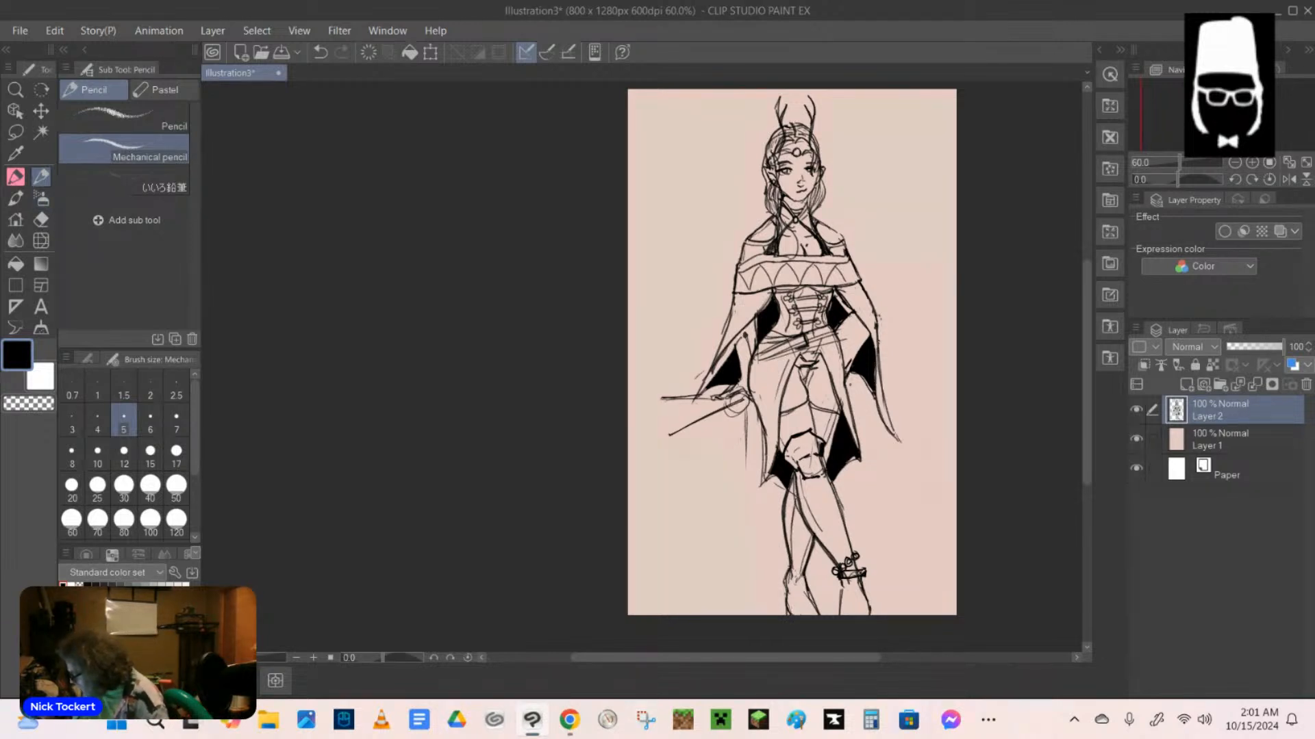
mouse_move(794, 602)
mouse_down()
mouse_move(803, 590)
mouse_move(857, 591)
mouse_up()
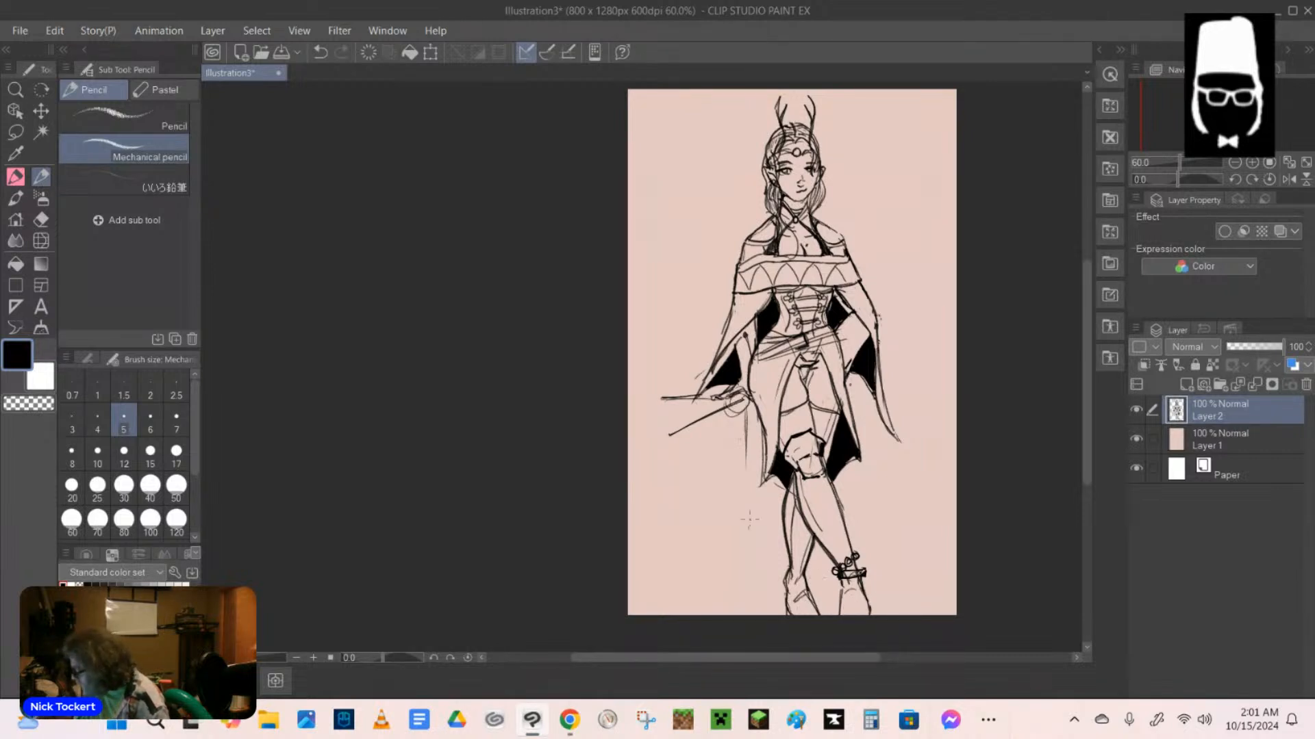
Extend the thin vertical line below the outstretched hand to ankle height, and erase part of the diagonal line's thickness.
drag(746, 505, 741, 576)
drag(749, 465, 742, 529)
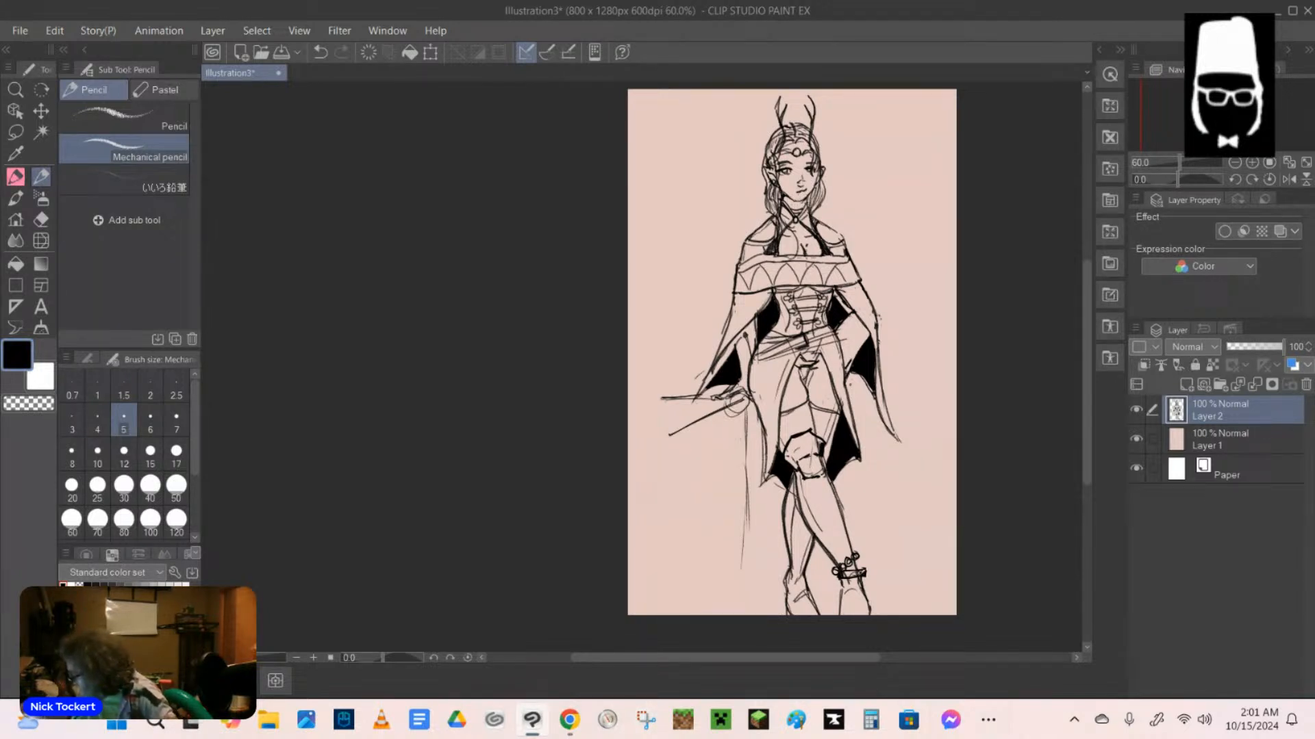
key(e)
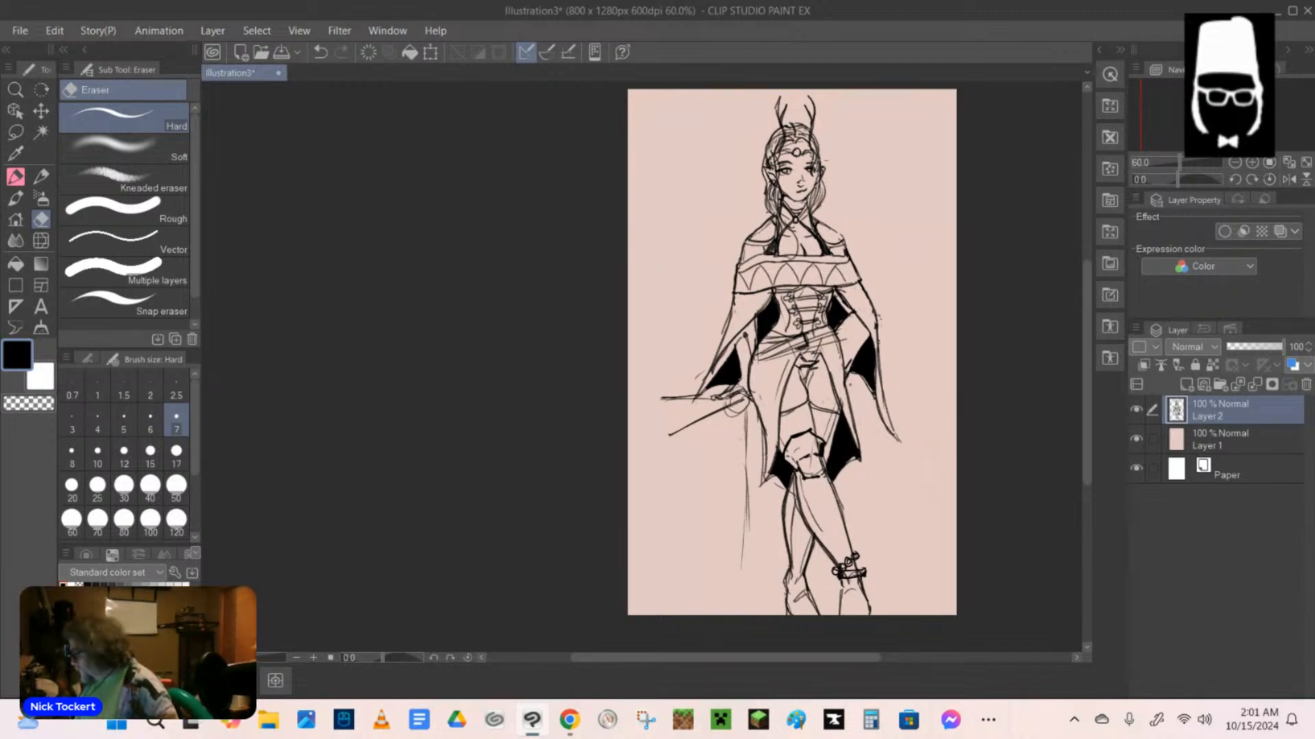
drag(691, 431, 722, 399)
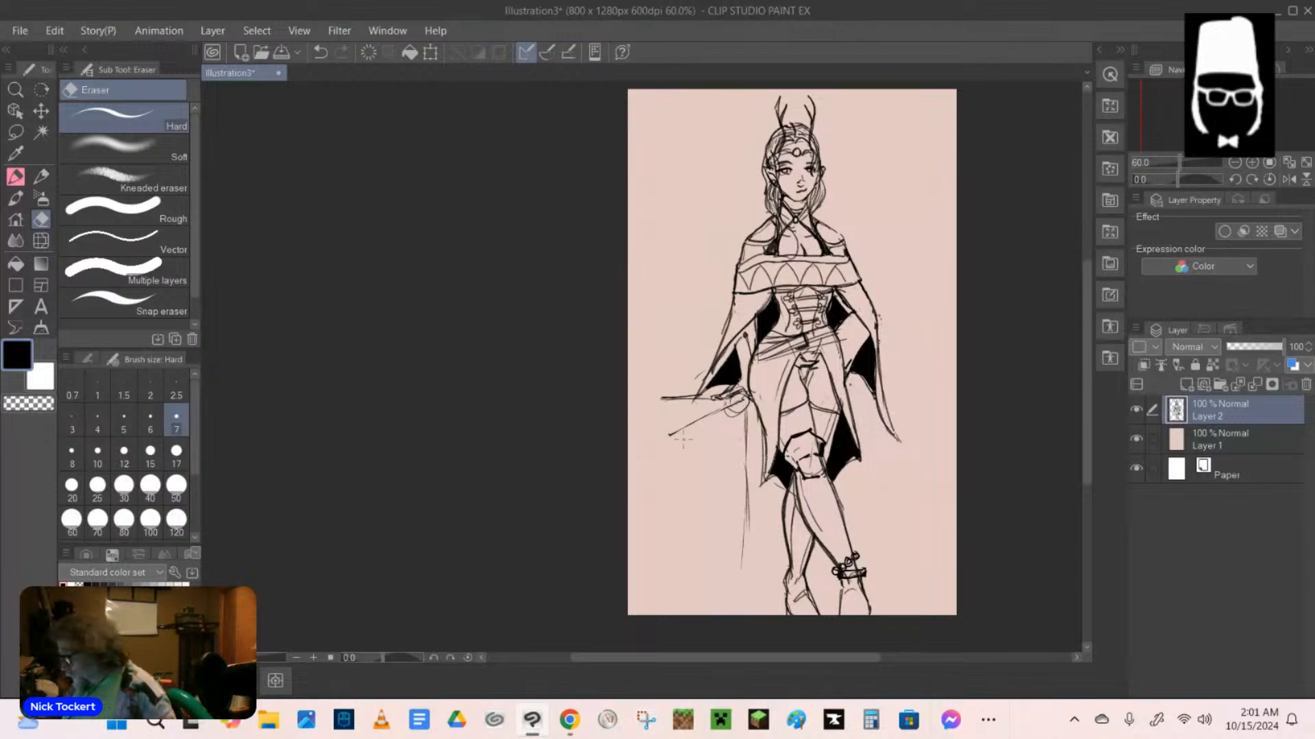
Build the vertical line below the hand into a narrow double-edged bar with a closed lower end.
click(41, 176)
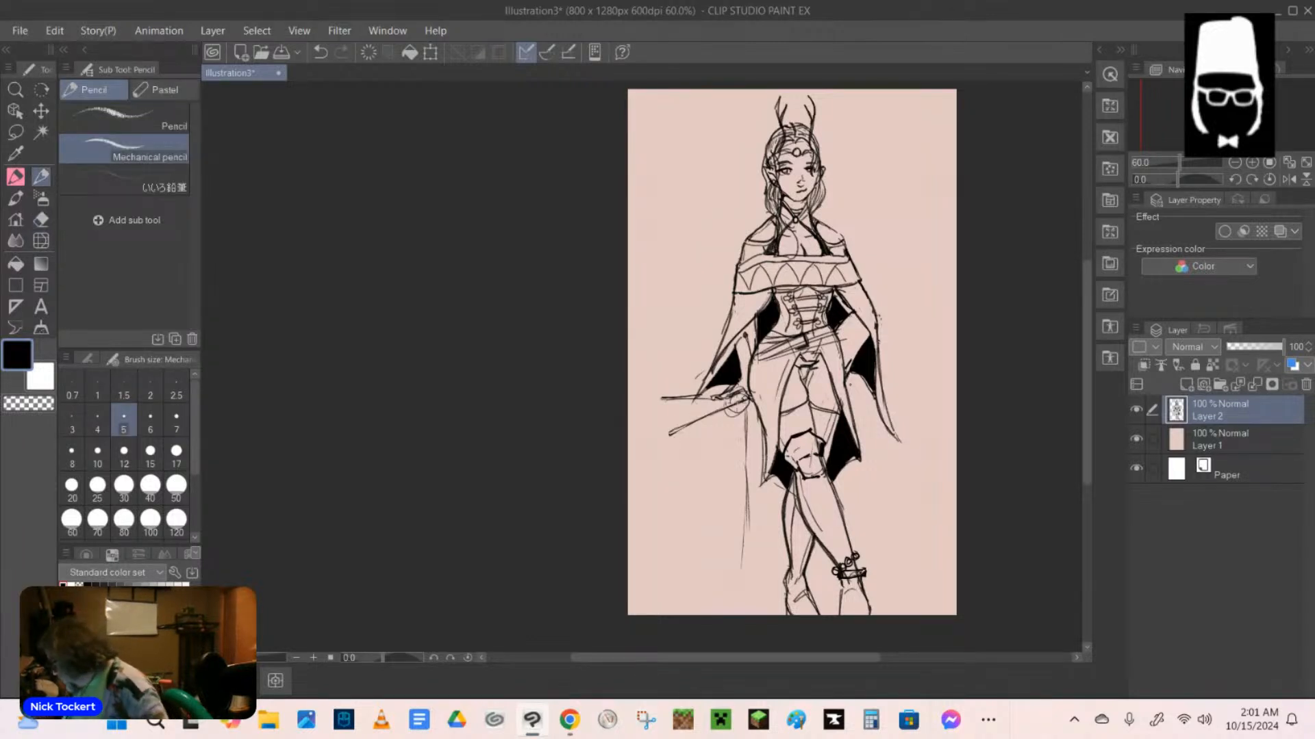
drag(747, 407, 754, 560)
drag(738, 561, 758, 560)
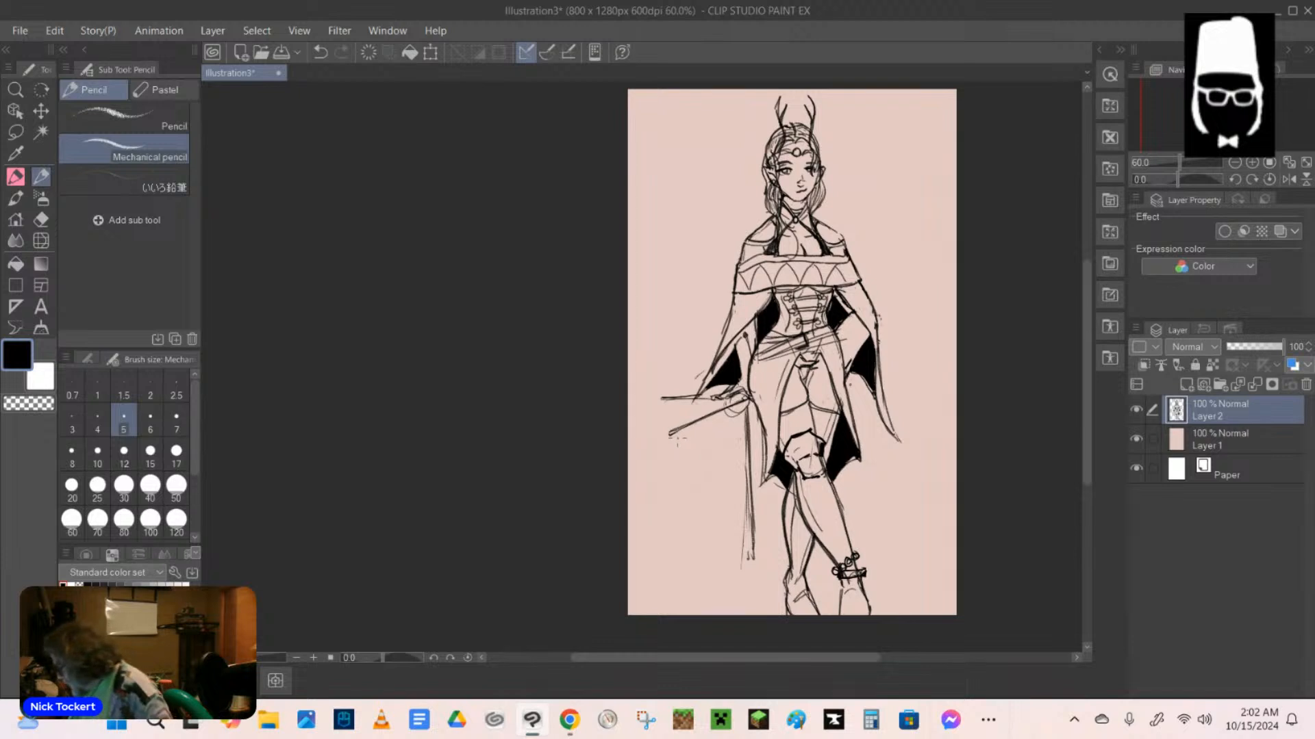
Draw a curved edge from the diagonal's outer end to the bar's lower tip, fill the enclosed shape black, and return to the mechanical pencil.
mouse_move(673, 437)
mouse_down()
mouse_move(726, 413)
mouse_move(747, 430)
mouse_move(751, 555)
mouse_up()
drag(745, 505, 749, 561)
mouse_move(683, 436)
mouse_down()
mouse_move(730, 505)
mouse_move(746, 561)
mouse_up()
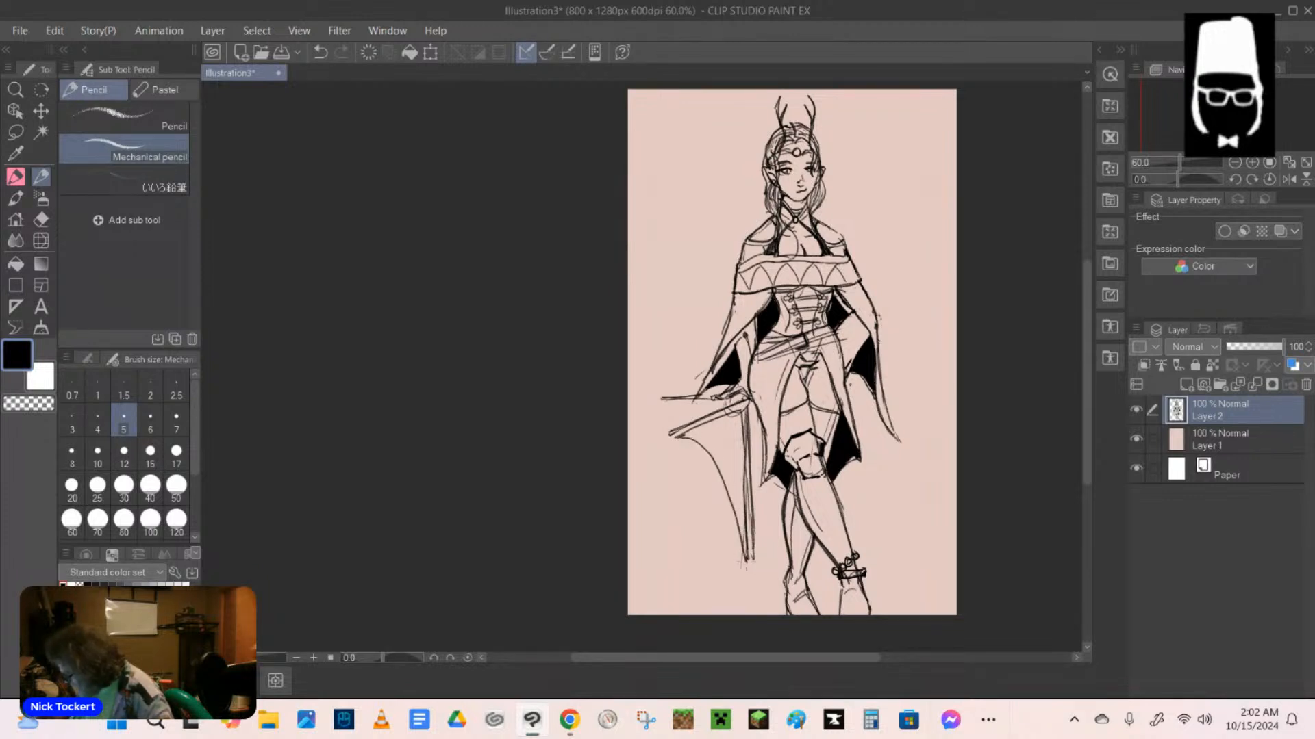
click(15, 263)
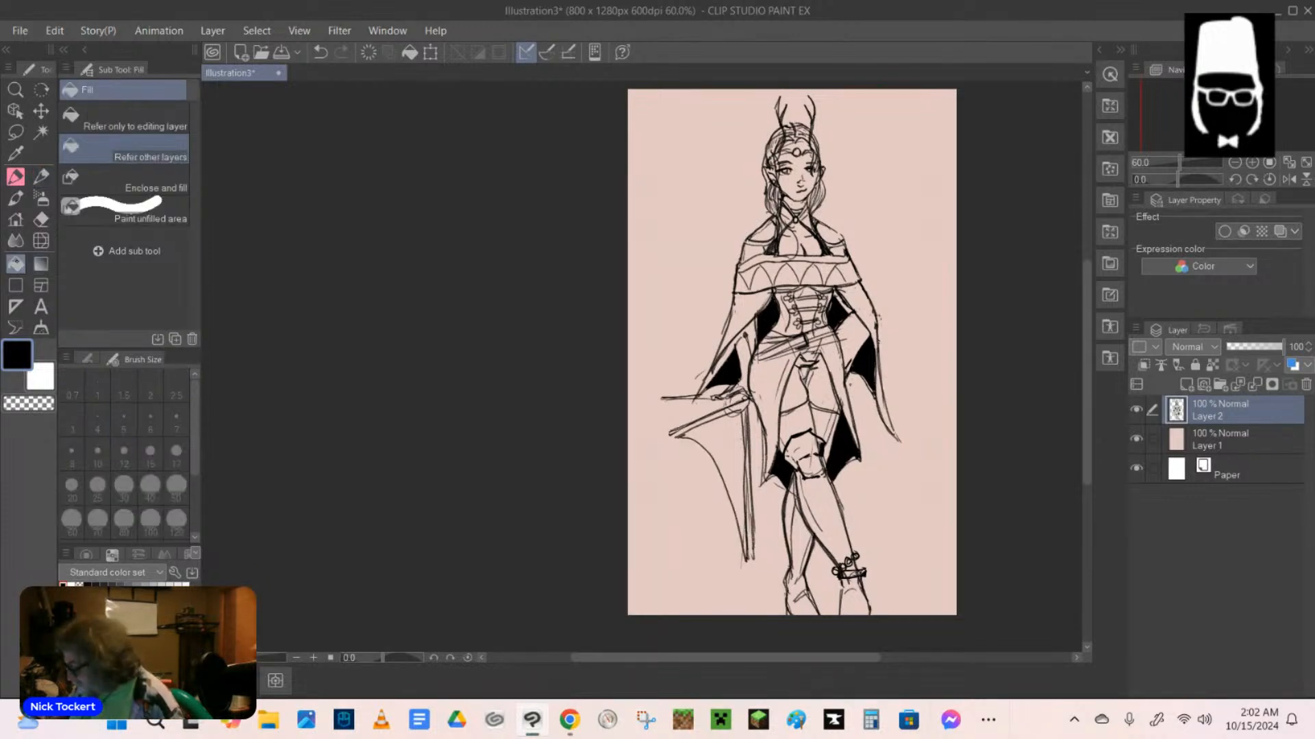
click(733, 444)
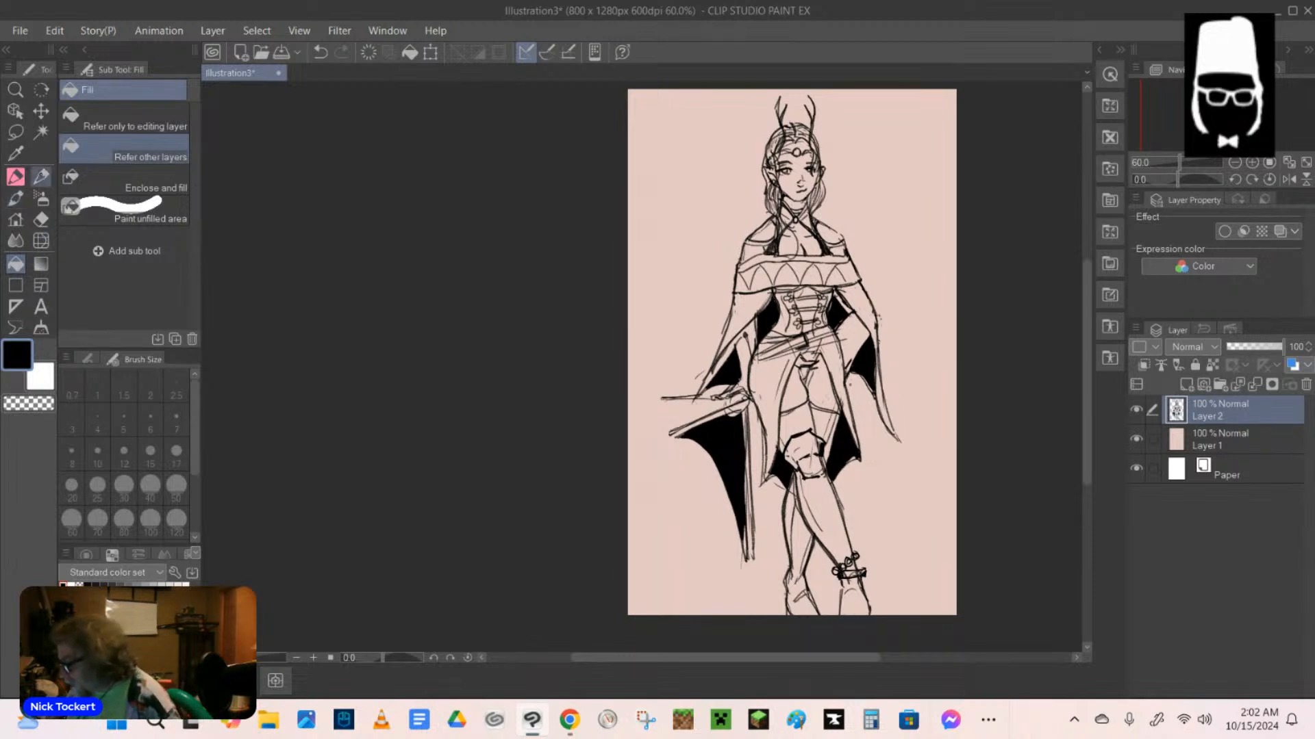
click(41, 177)
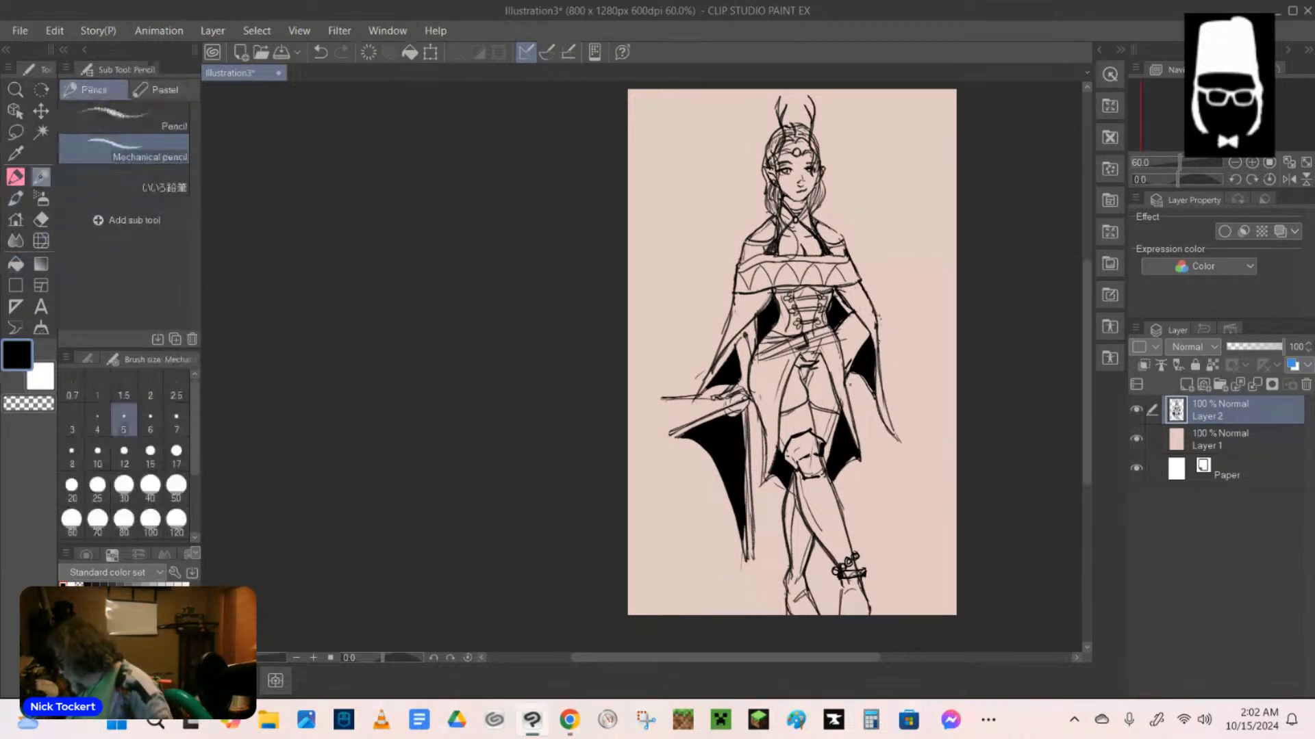
Close the open end between the horizontal and diagonal lines below the outstretched hand, and fill the enclosed shape black.
mouse_move(722, 402)
mouse_down()
mouse_move(662, 431)
mouse_move(716, 408)
mouse_up()
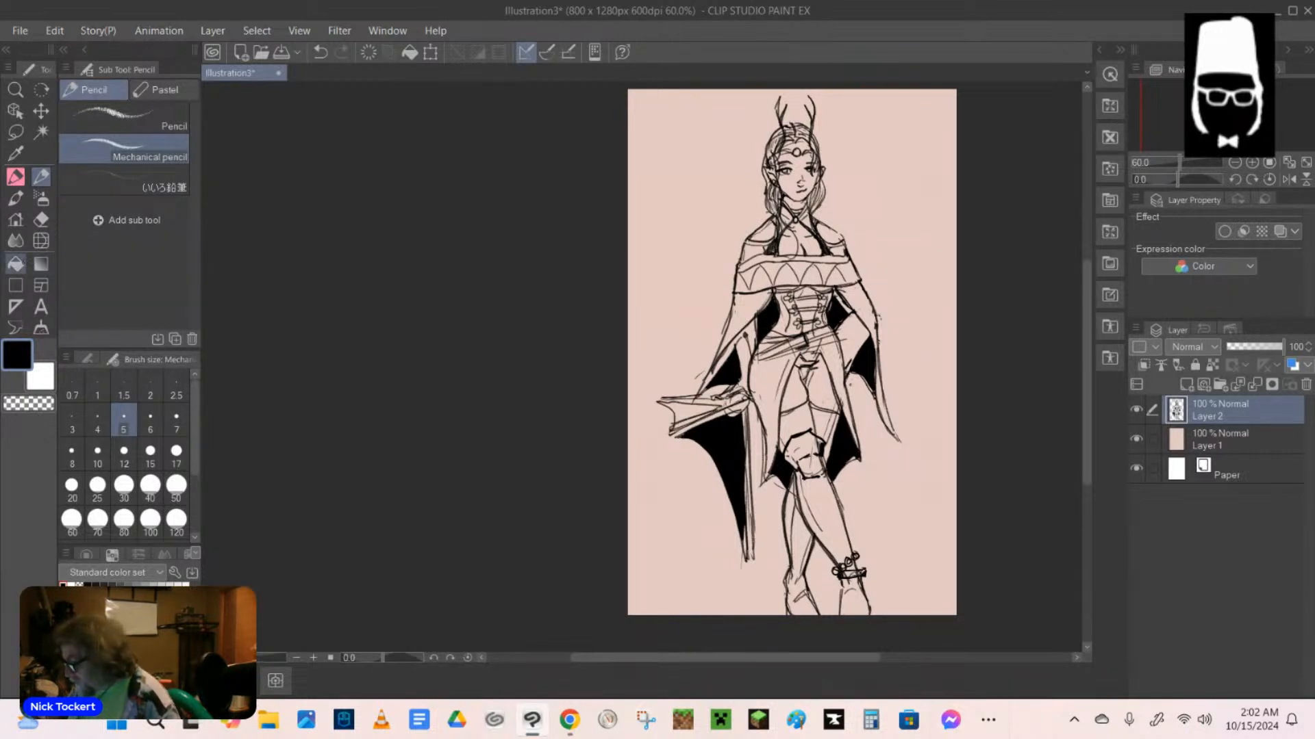
click(15, 264)
click(695, 409)
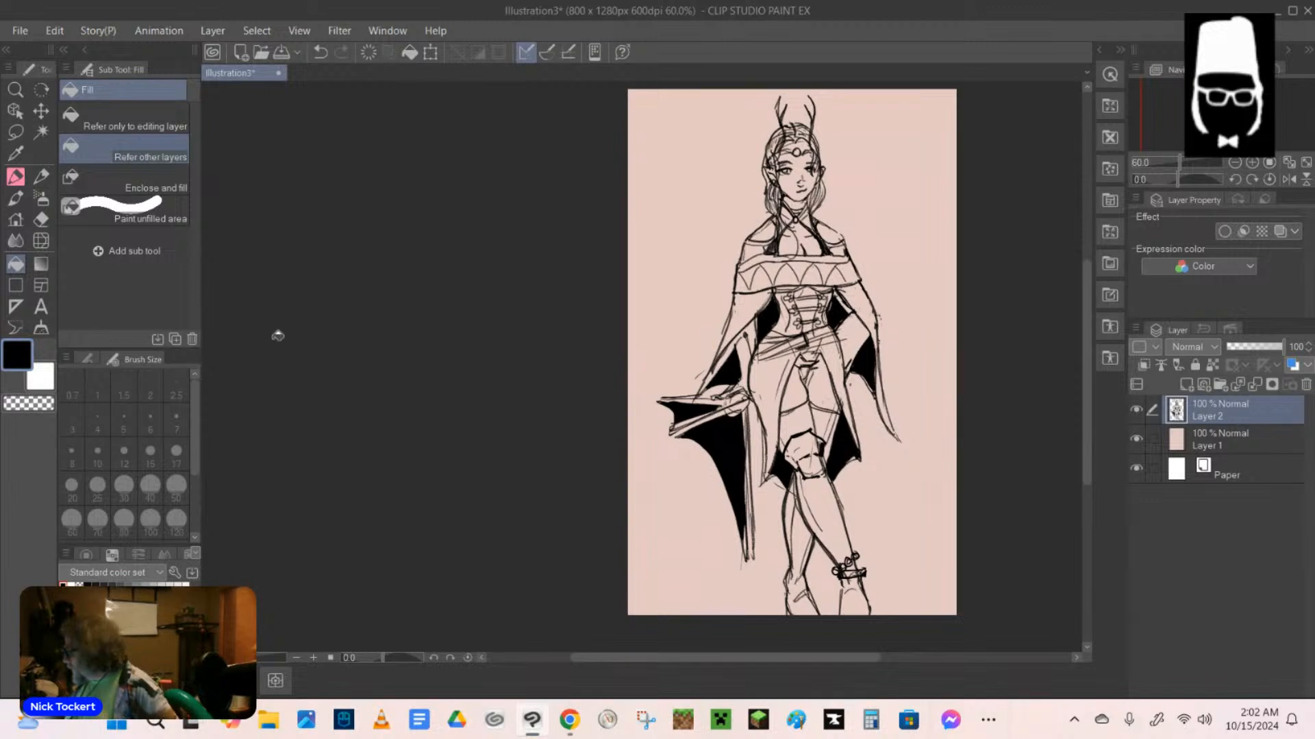
Return to the mechanical pencil and strengthen the hair strands beside the face and the lines around the neck.
click(41, 176)
mouse_move(767, 152)
mouse_down()
mouse_move(762, 206)
mouse_move(778, 245)
mouse_up()
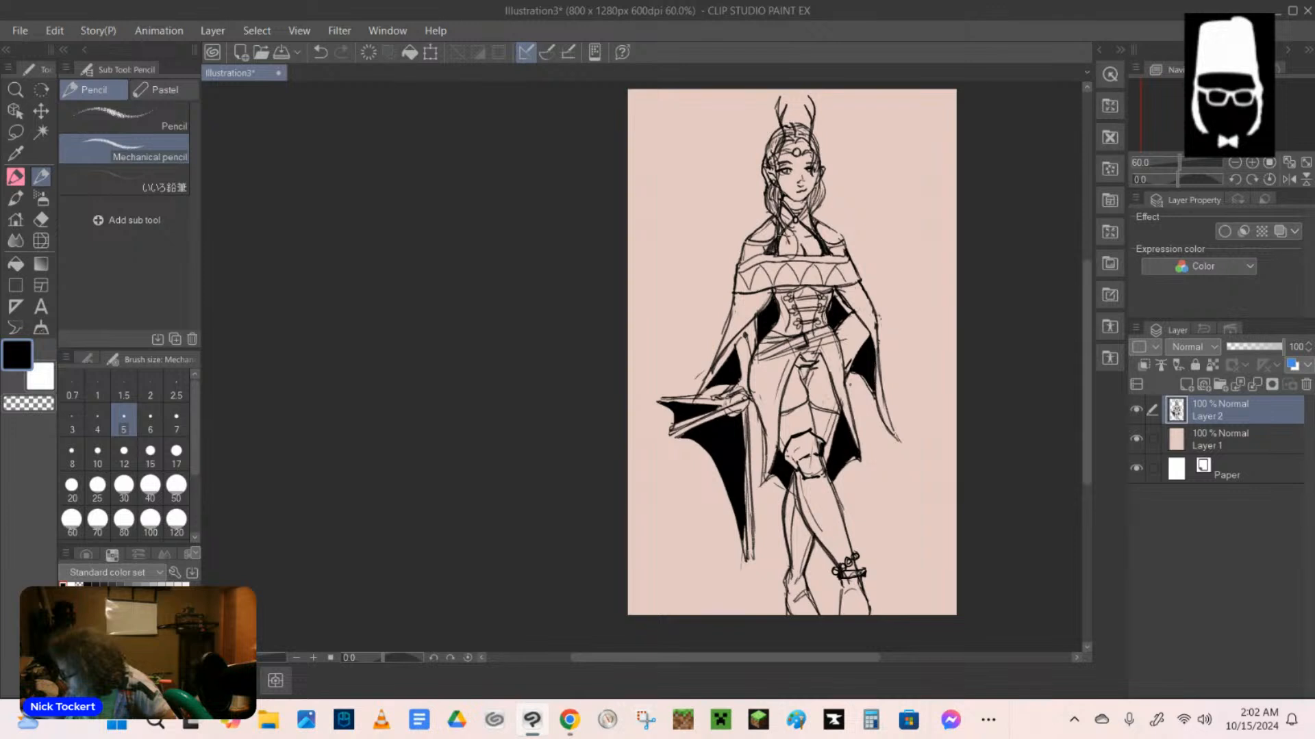
mouse_move(783, 200)
mouse_down()
mouse_move(781, 234)
mouse_move(771, 213)
mouse_move(817, 210)
mouse_move(810, 228)
mouse_move(808, 213)
mouse_up()
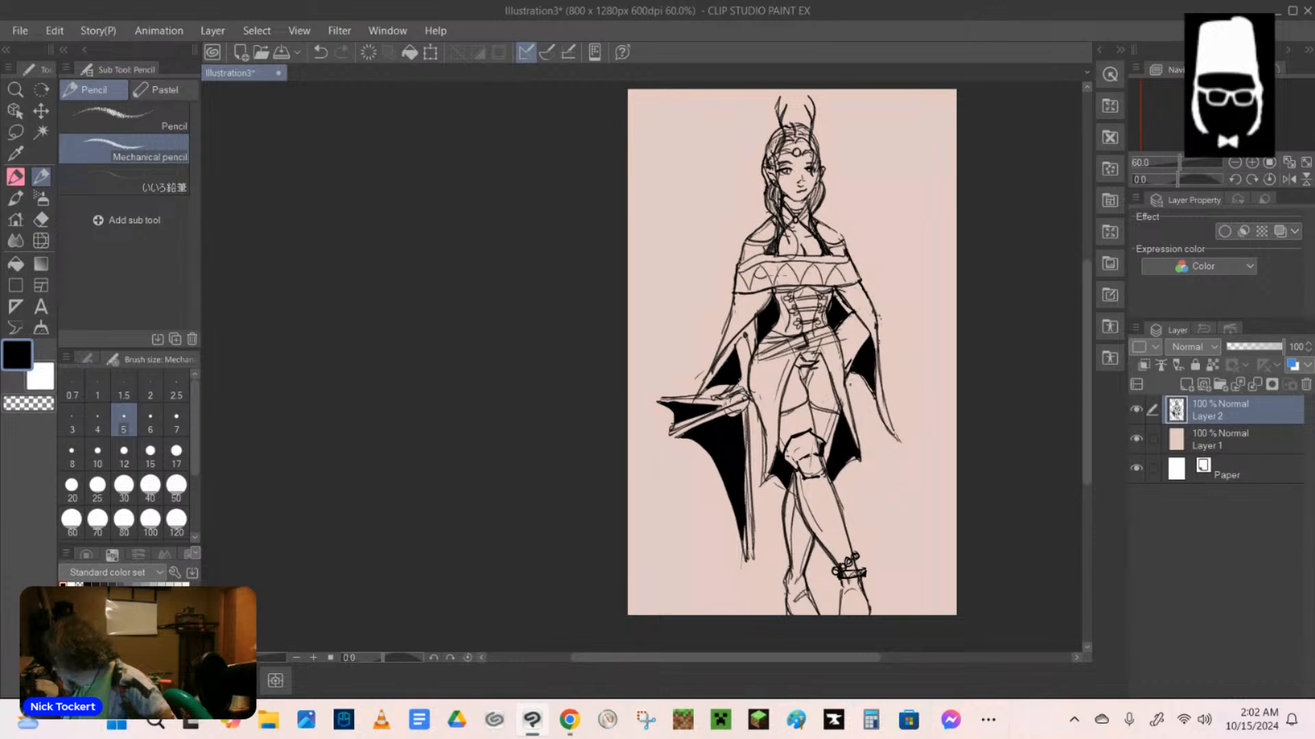
Draw small ornamental shapes inside and between the zigzag triangles along the off-shoulder garment's patterned band.
drag(803, 276, 842, 277)
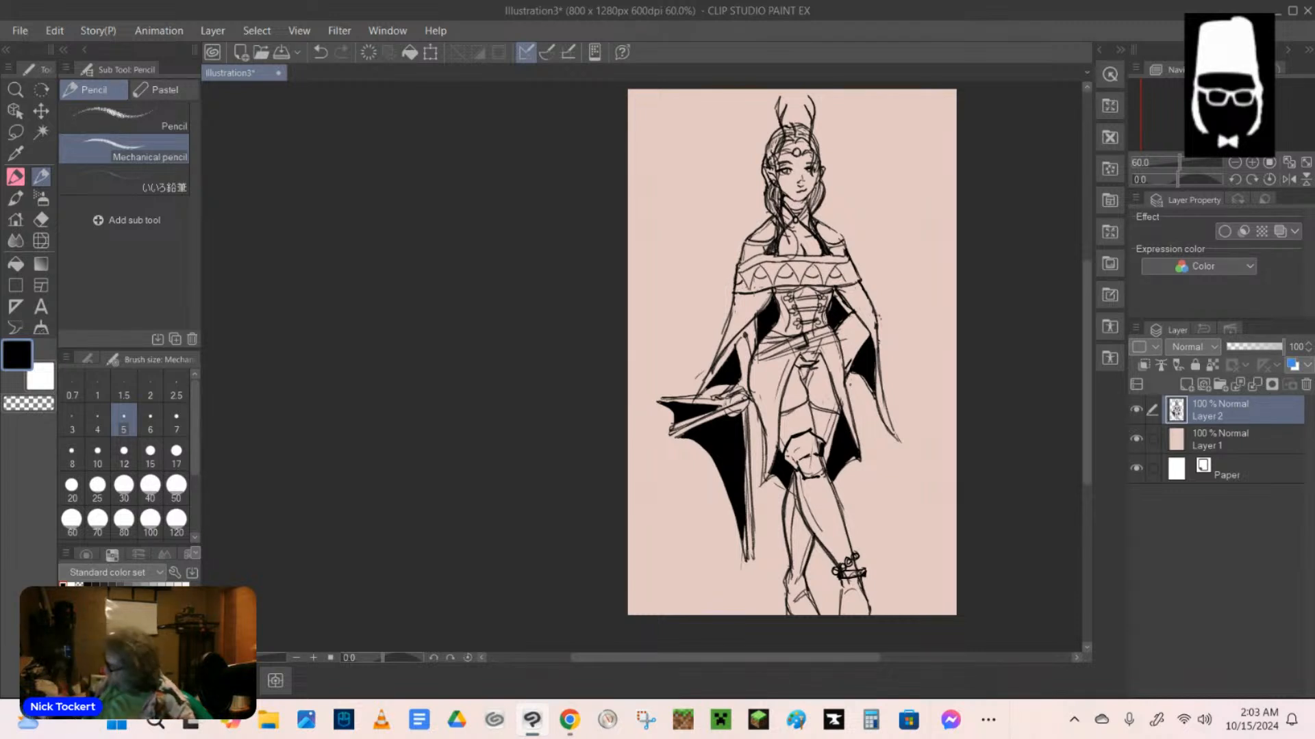
drag(741, 272, 774, 280)
mouse_move(780, 263)
mouse_down()
mouse_move(774, 281)
mouse_move(849, 283)
mouse_up()
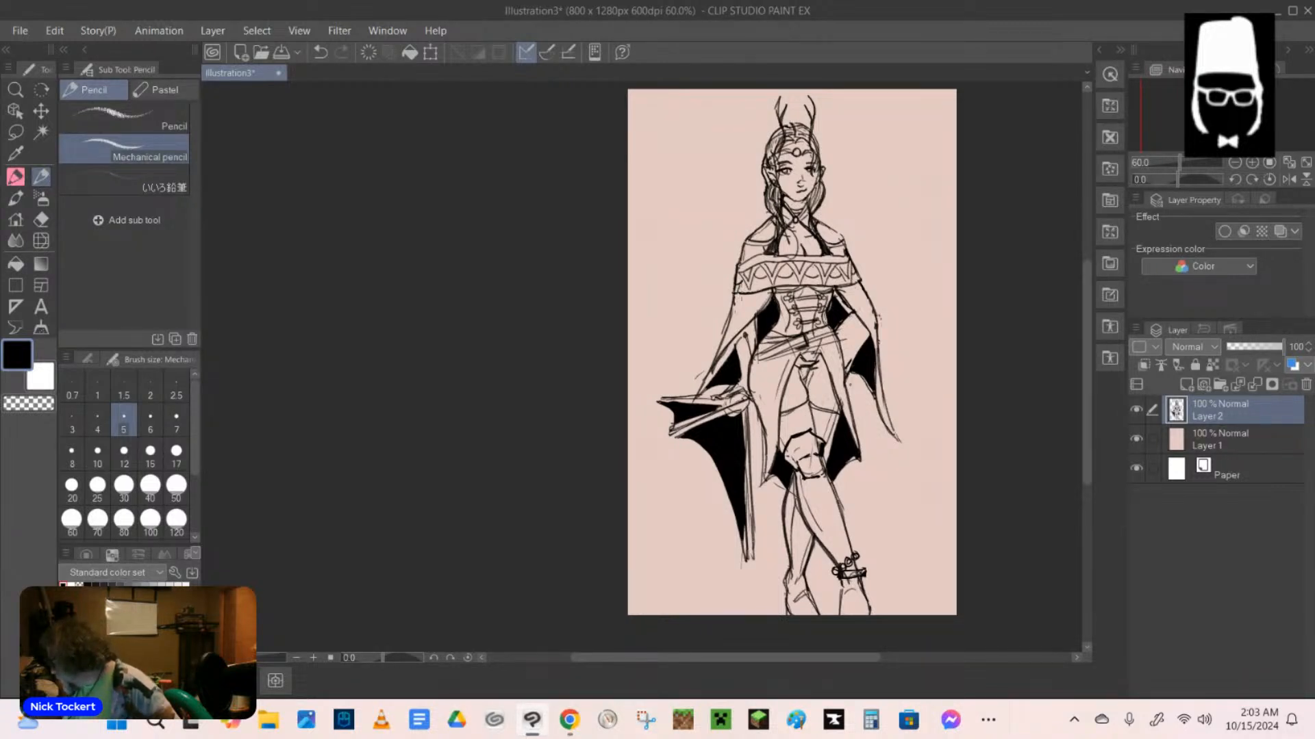
drag(756, 281, 761, 291)
drag(773, 280, 818, 288)
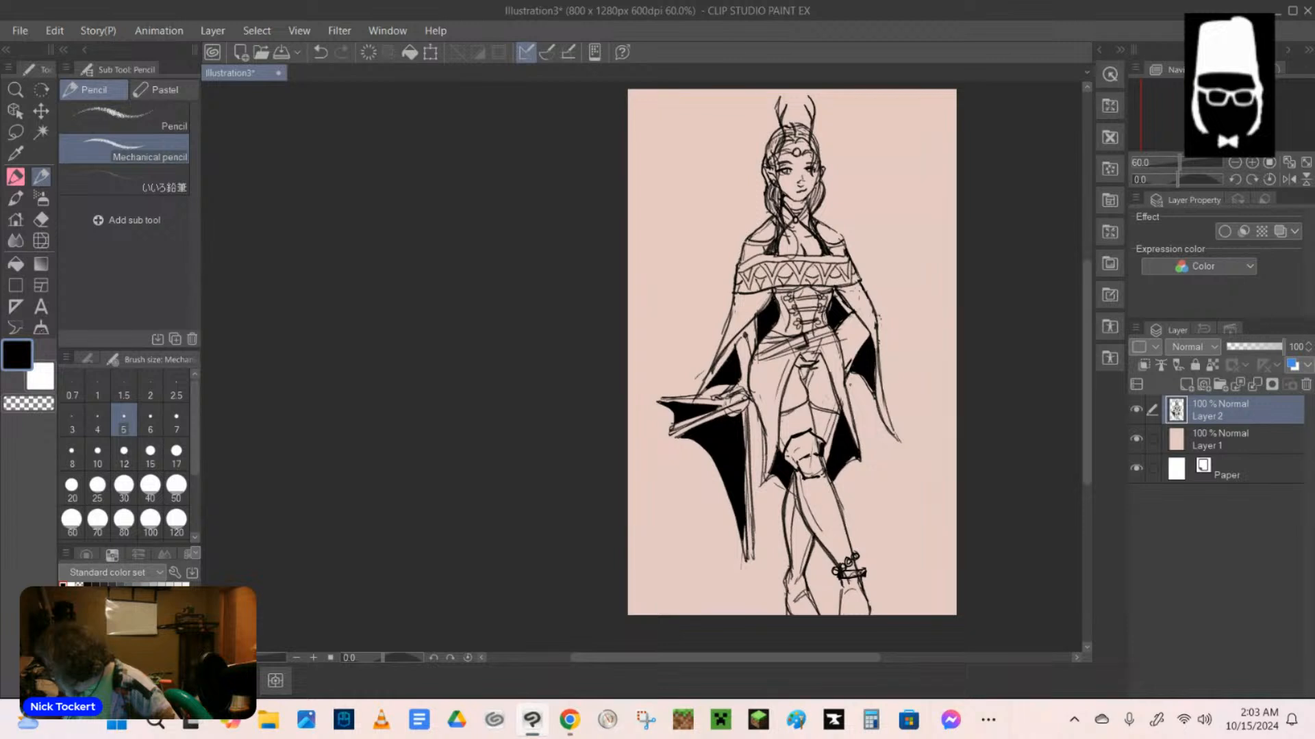
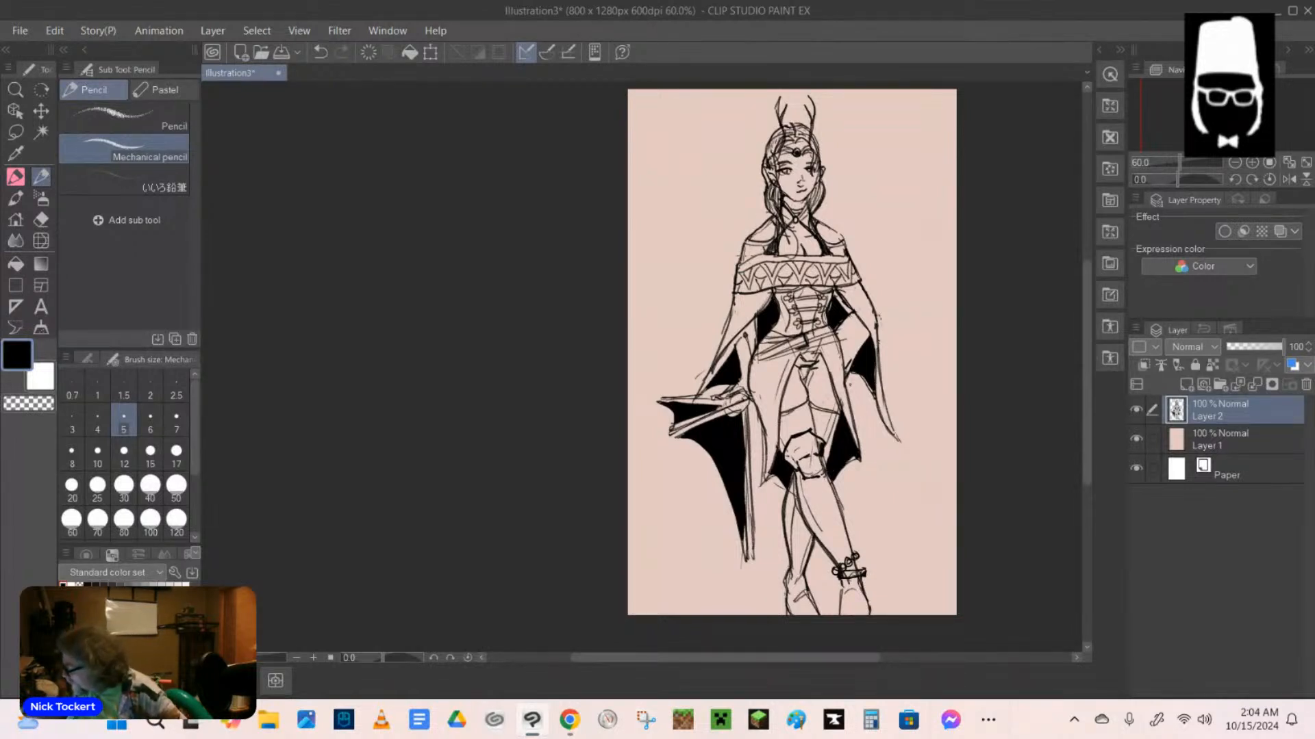
Strengthen the upper edge of the off-shoulder garment's band and add another small mark to its central zigzag pattern.
drag(746, 256, 848, 260)
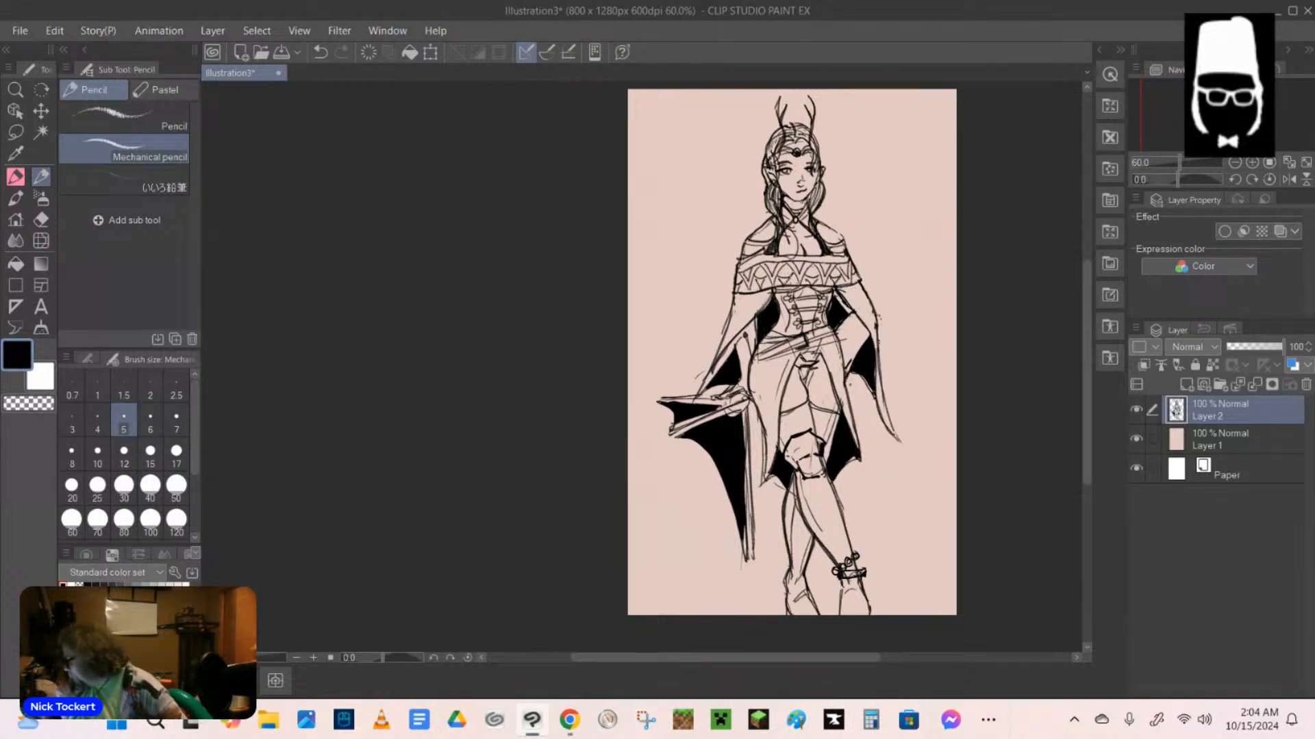
drag(796, 273, 788, 285)
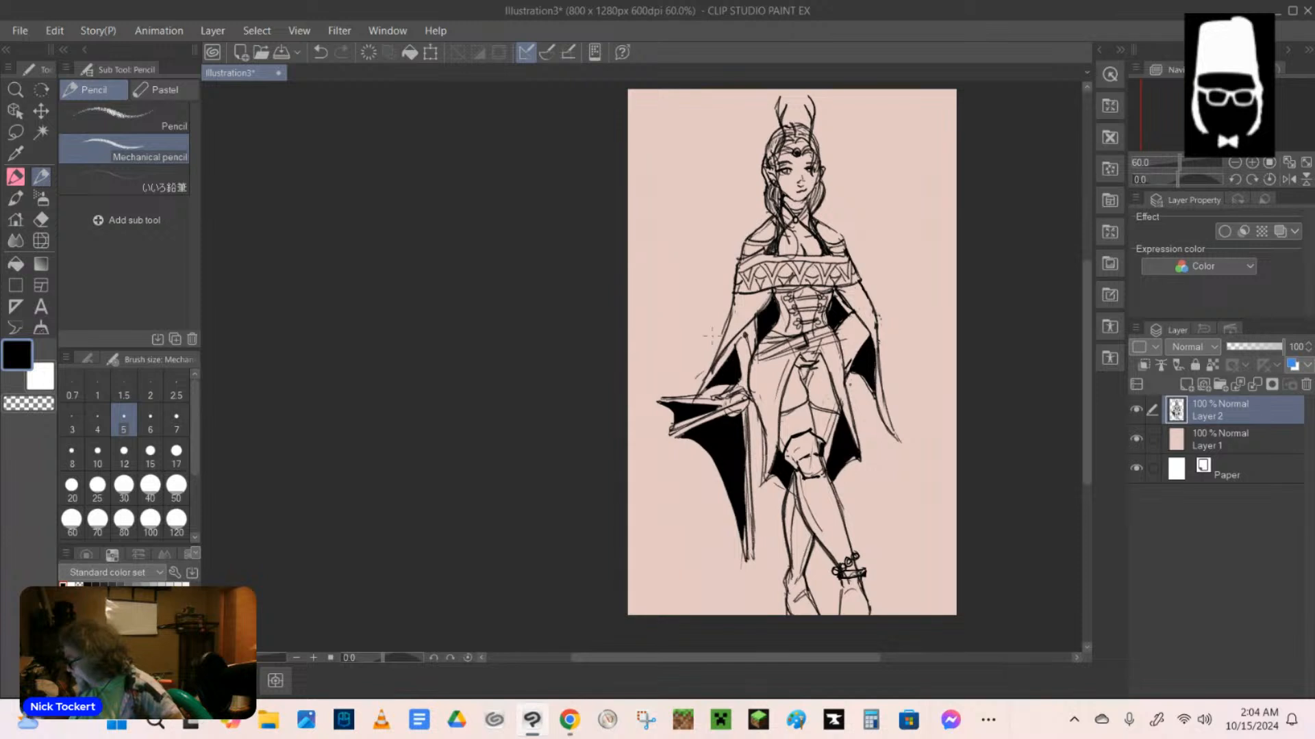
Draw a rectangular frame behind the figure, with straight side and top lines and stepped notches down the edge beside the hand-on-hip arm.
drag(698, 217, 698, 373)
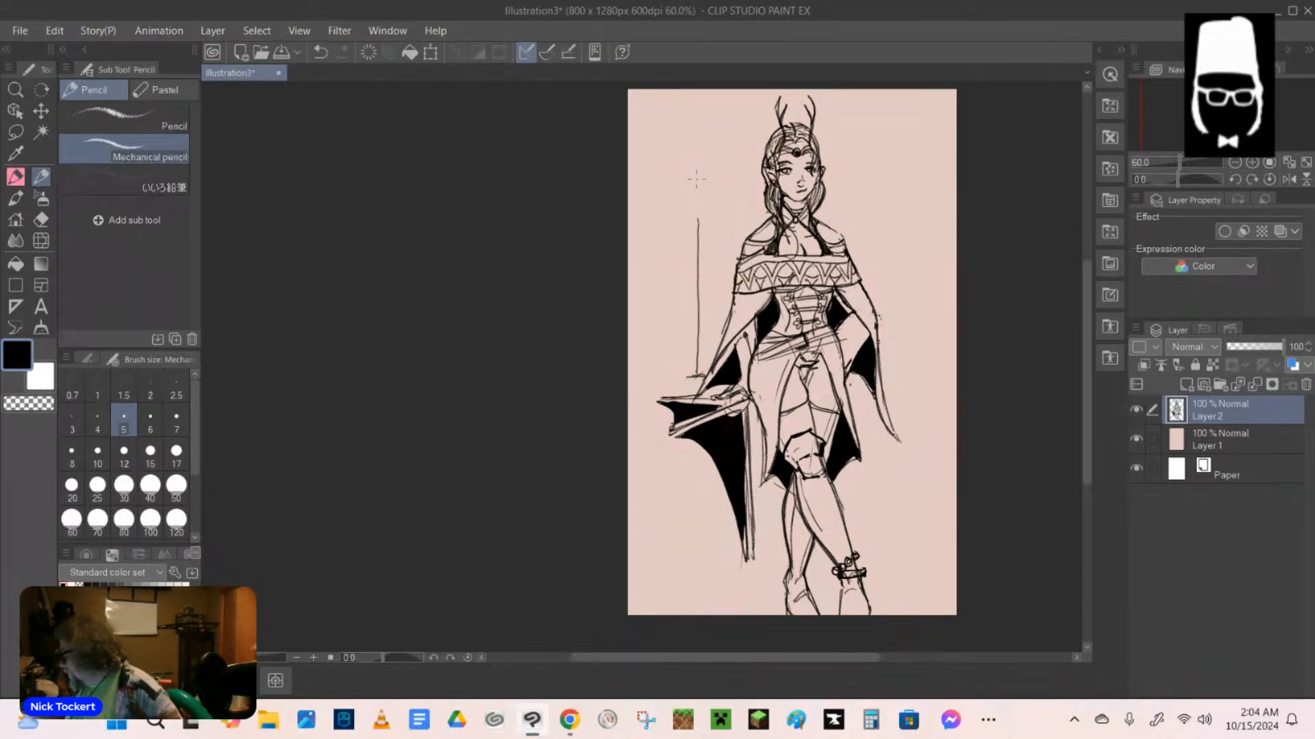
drag(696, 161, 699, 213)
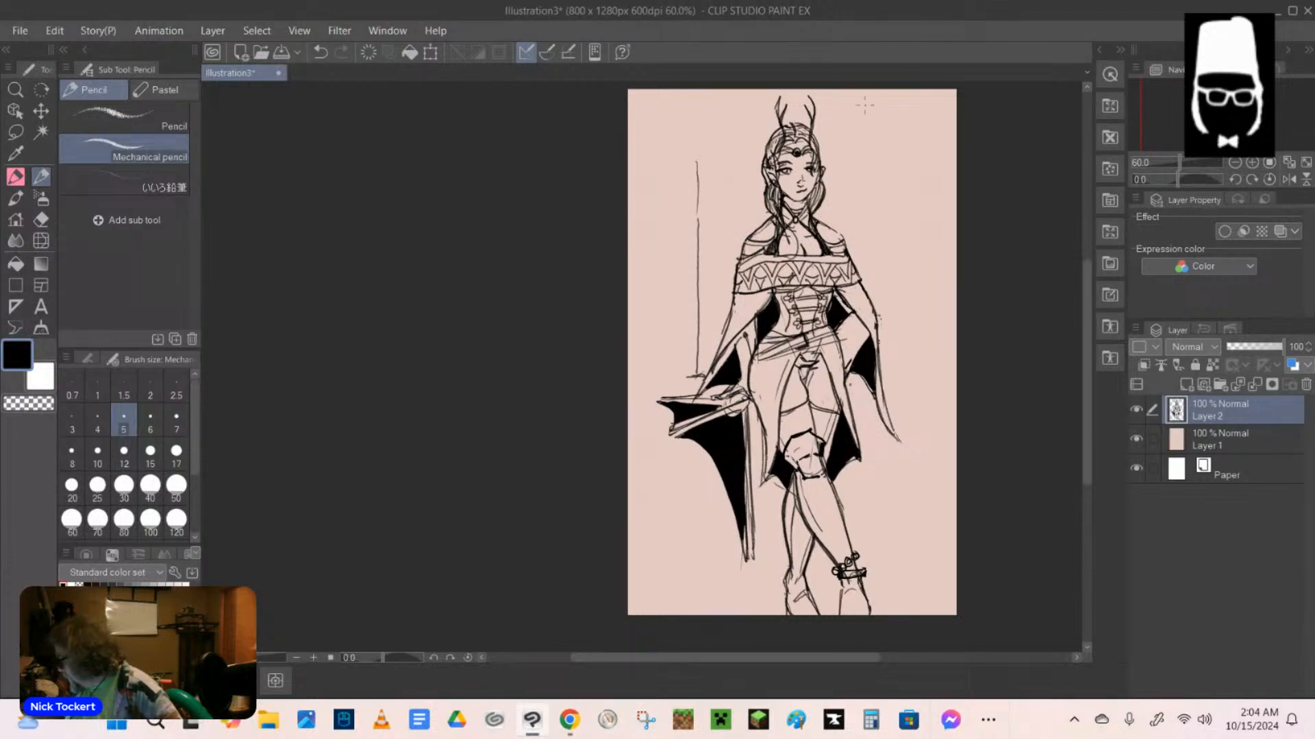
drag(747, 154, 696, 159)
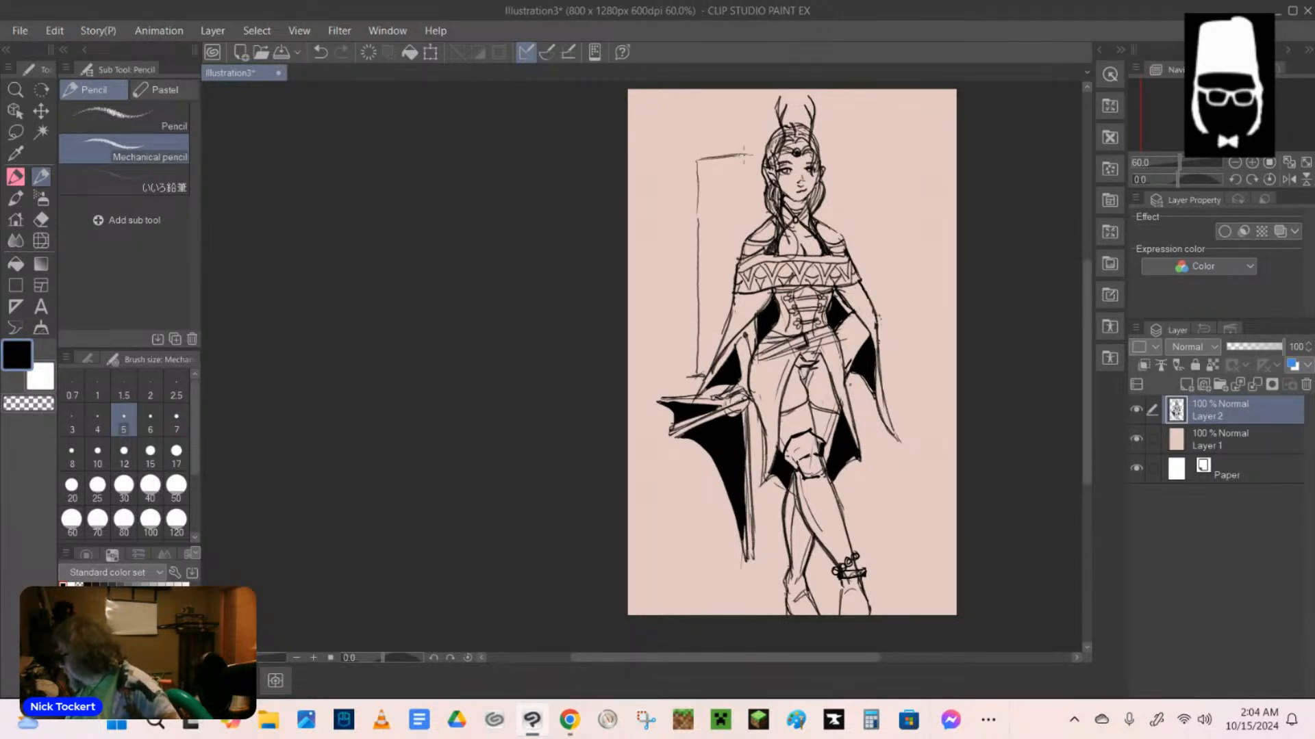
drag(825, 156, 857, 151)
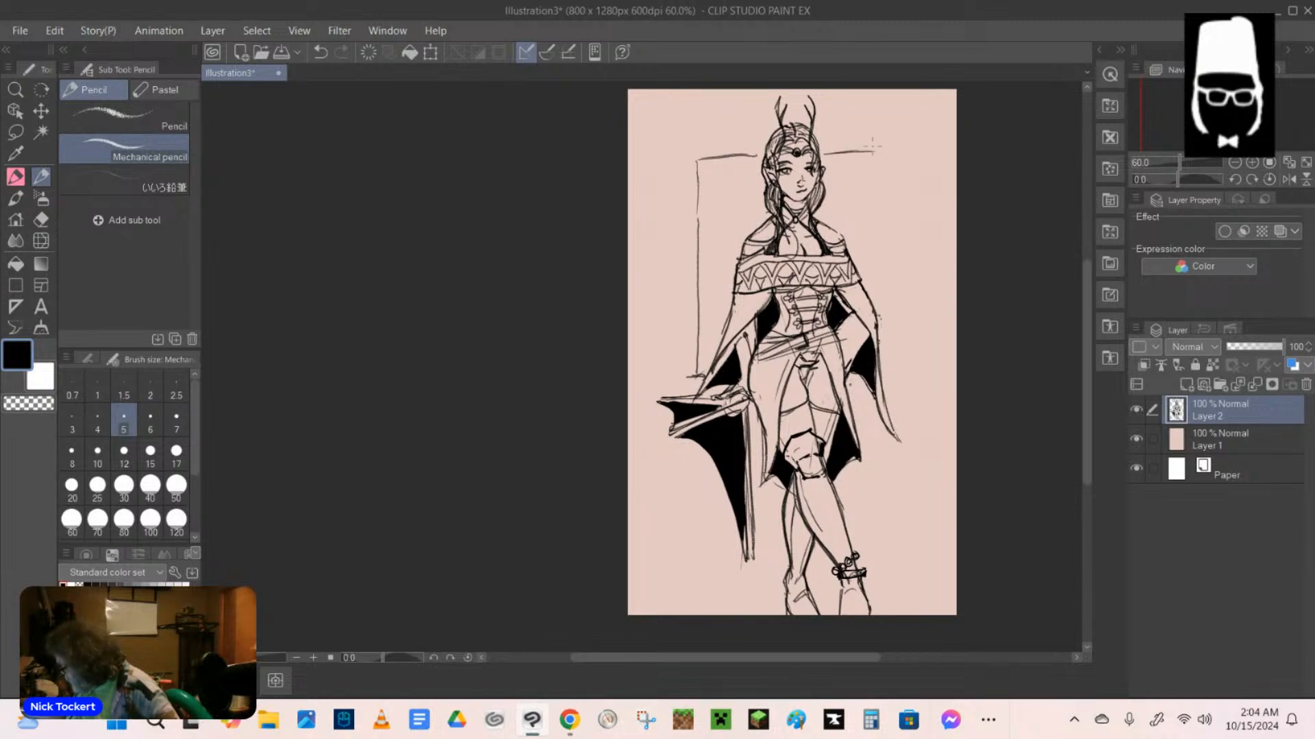
mouse_move(875, 138)
mouse_down()
mouse_move(894, 163)
mouse_move(893, 278)
mouse_up()
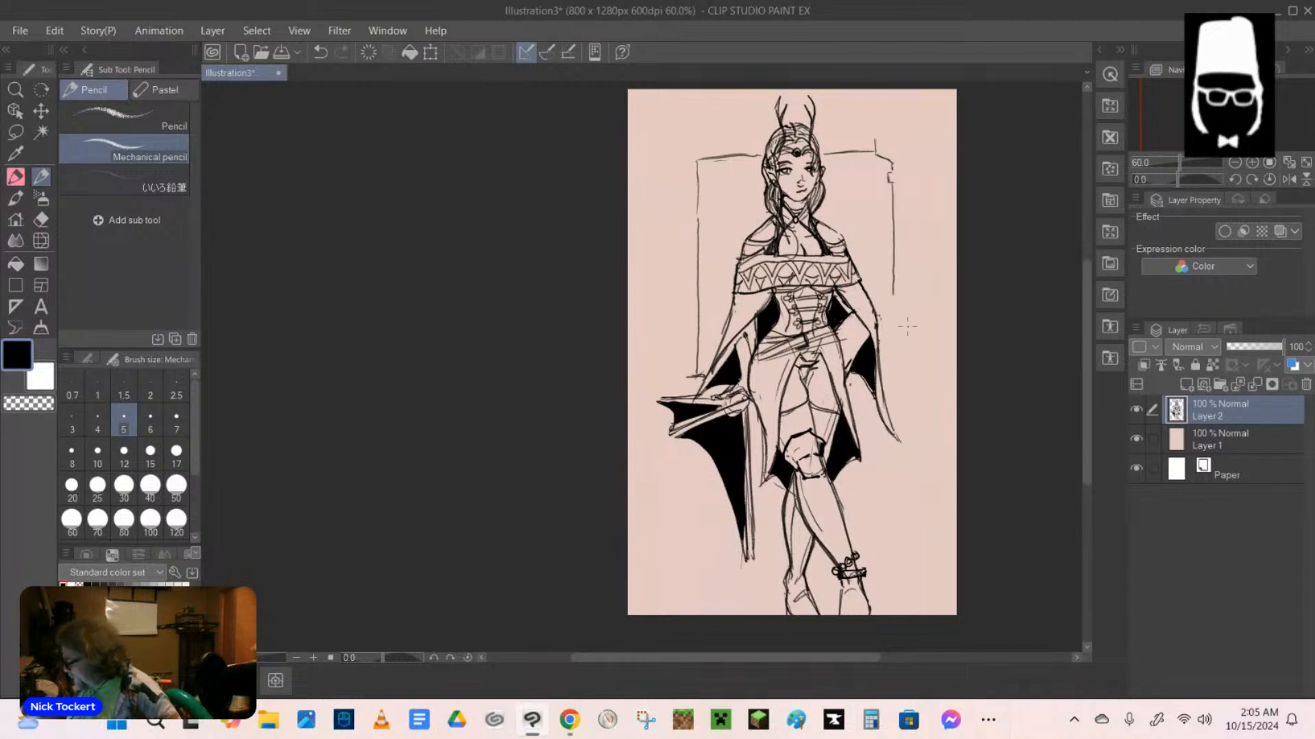
drag(888, 295, 883, 367)
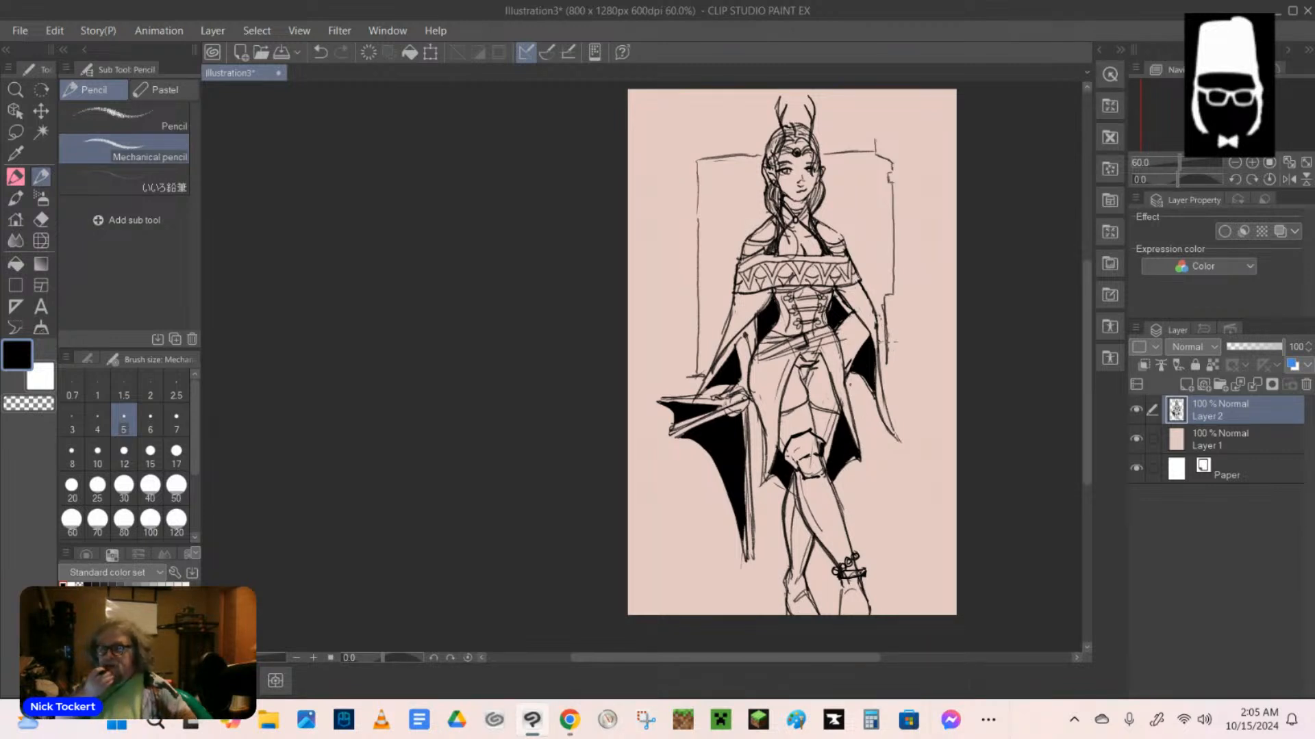
drag(880, 368, 894, 369)
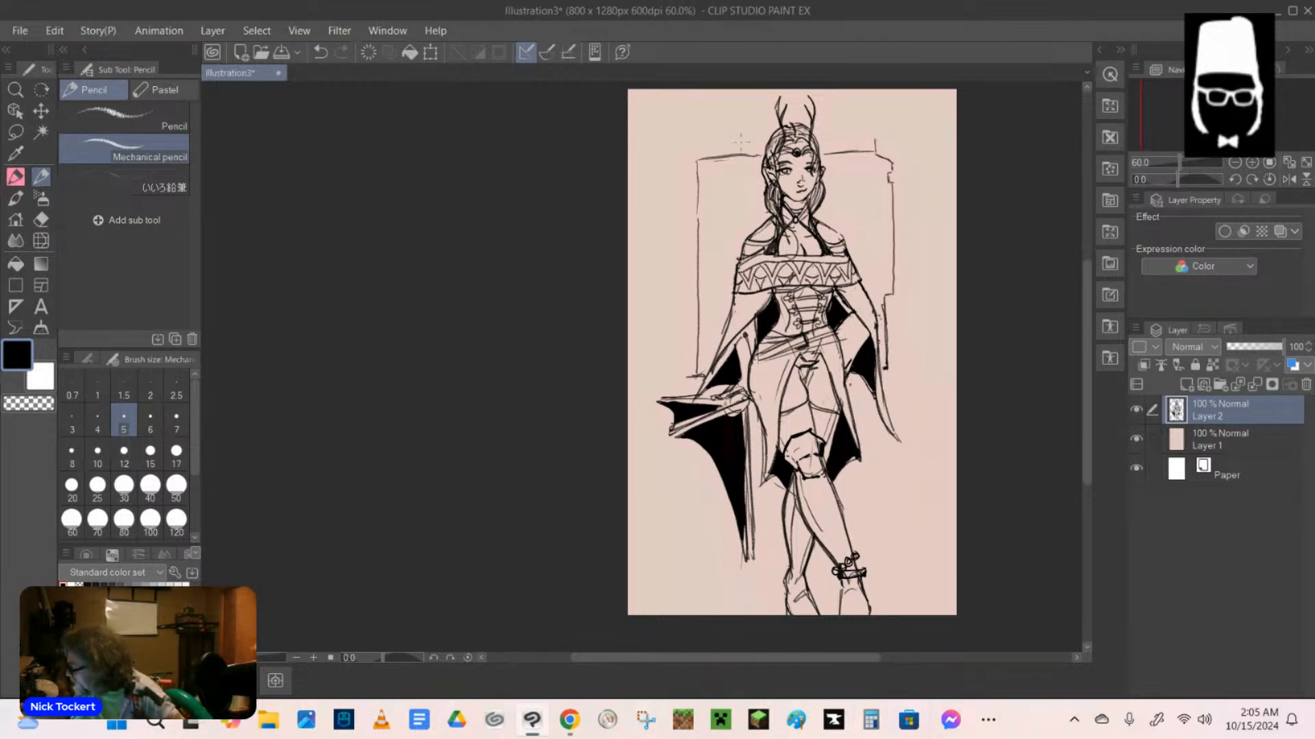
Thicken the background frame's outline along both sides and the top, adding a small notch on the side above the outstretched hand.
drag(697, 160, 696, 363)
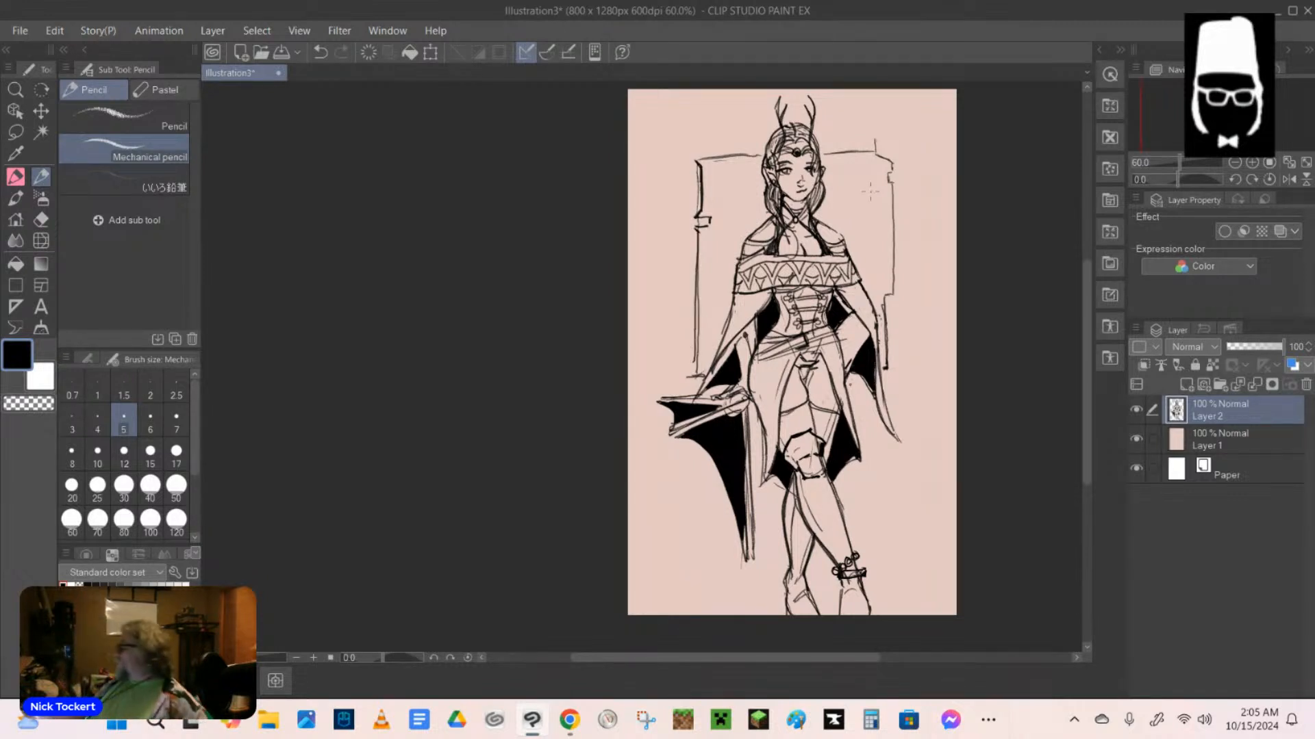
drag(700, 161, 887, 152)
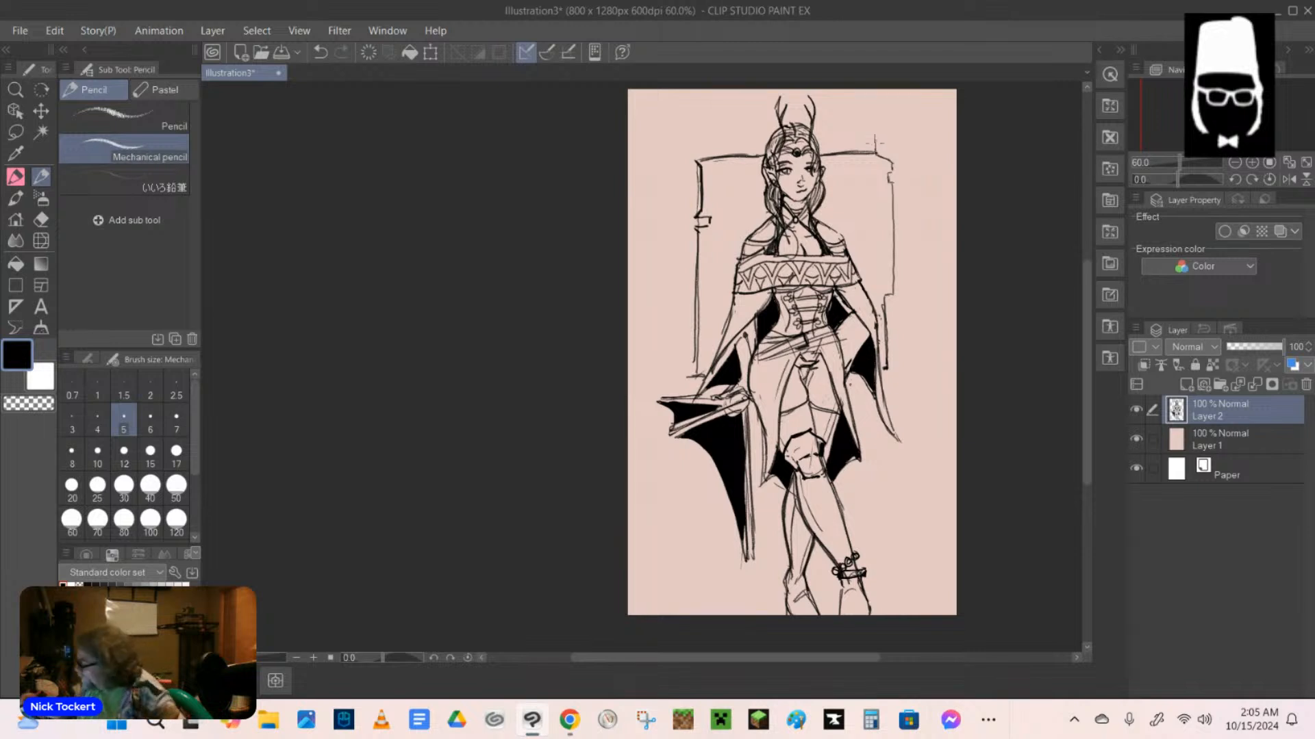
mouse_move(875, 134)
mouse_down()
mouse_move(893, 161)
mouse_move(885, 343)
mouse_up()
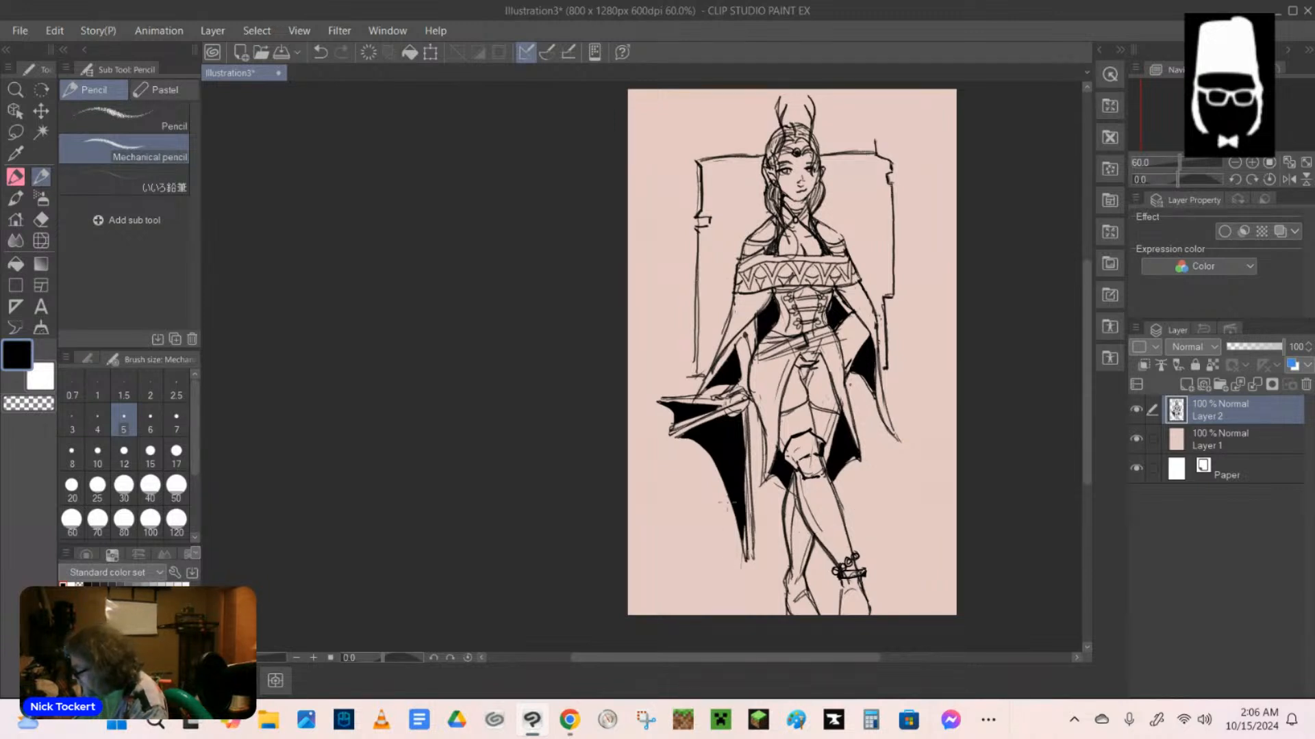
Draw long vertical lines beneath the prop under the outstretched hand, and cross their upper ends with a slanted line.
drag(692, 433, 698, 555)
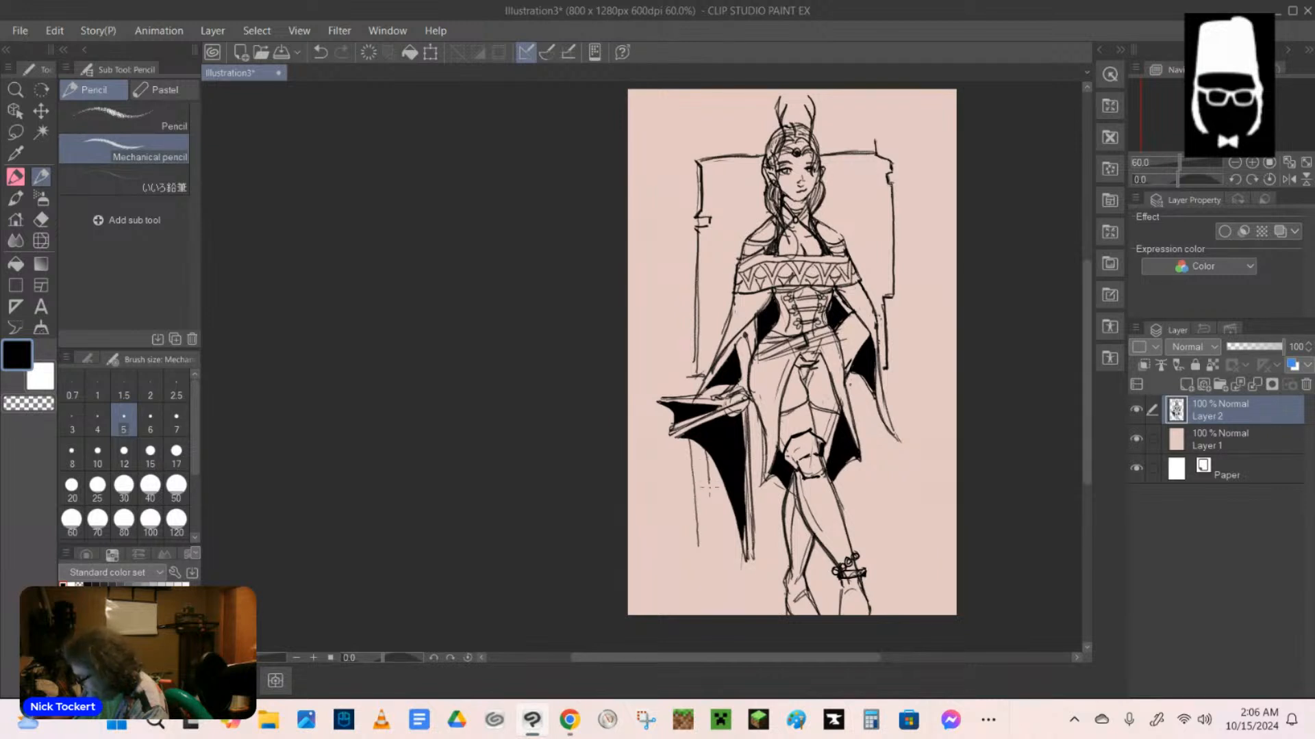
mouse_move(707, 483)
mouse_down()
mouse_move(716, 567)
mouse_move(724, 507)
mouse_move(729, 548)
mouse_up()
drag(671, 440, 683, 541)
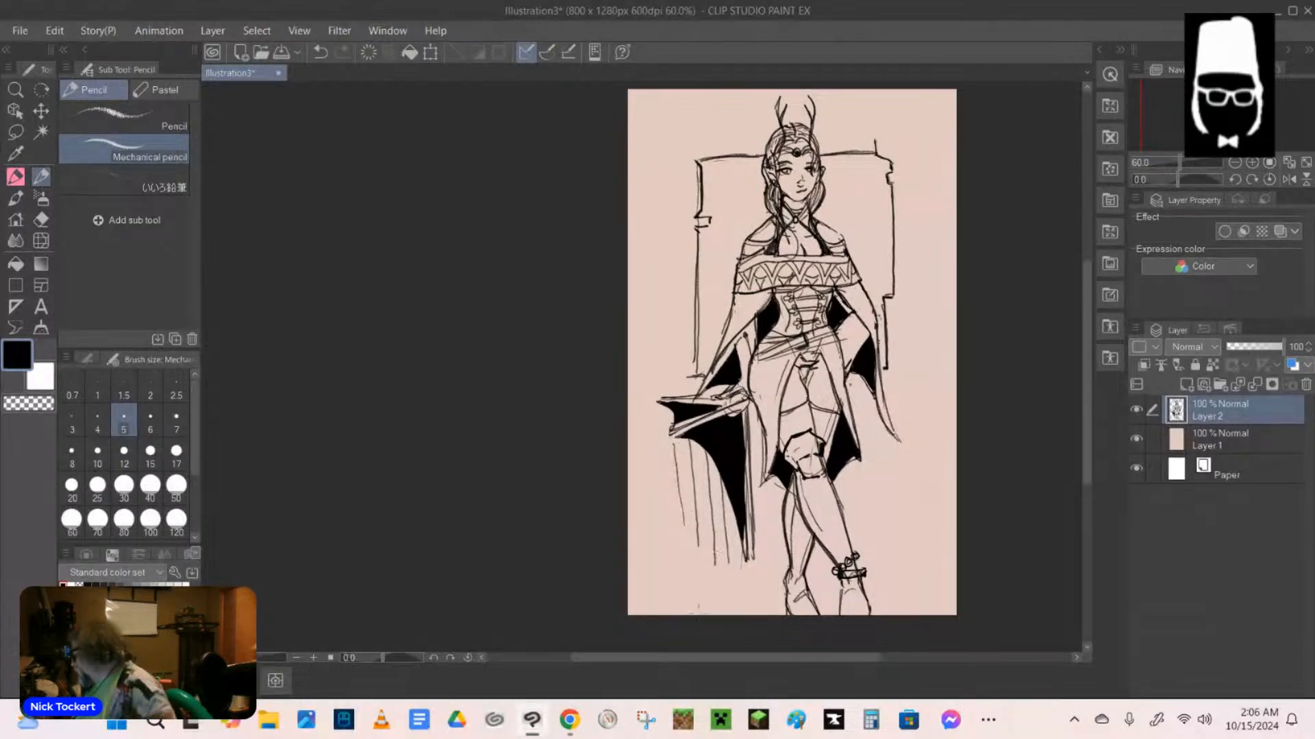
drag(670, 466, 704, 449)
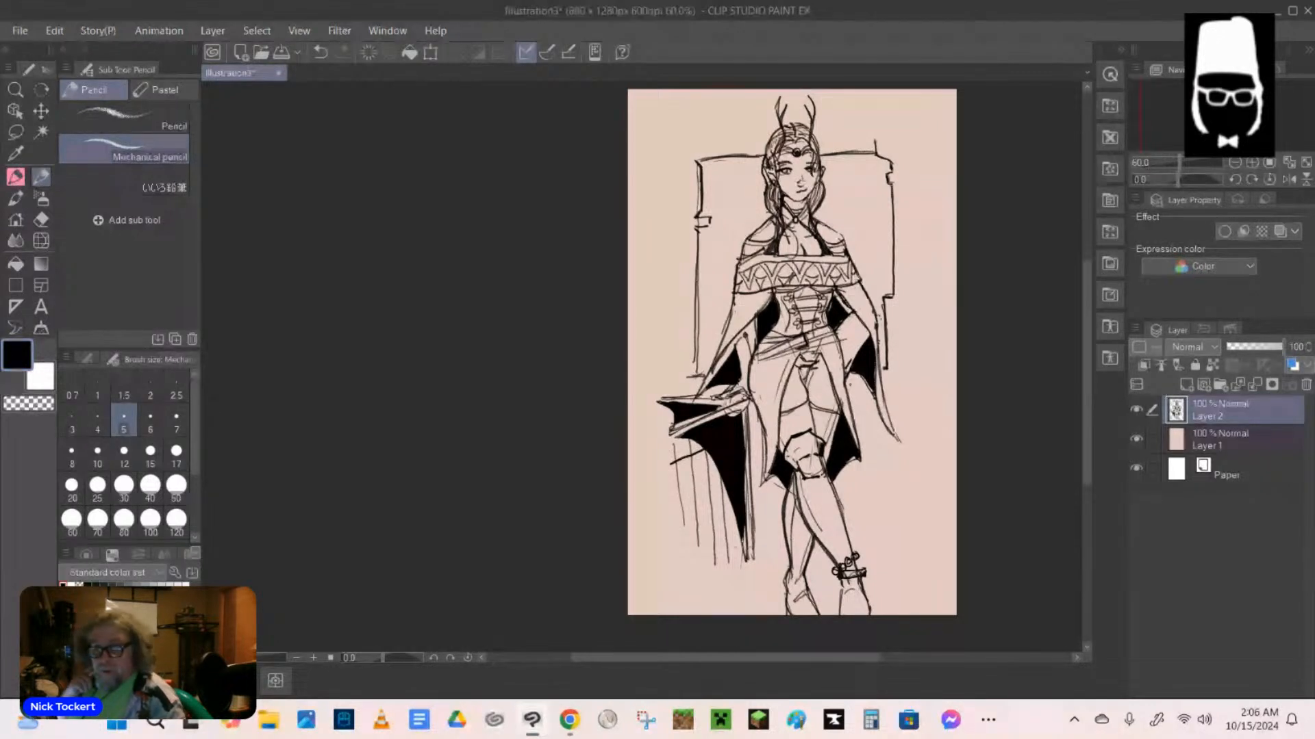
Using the hard eraser, clear the vertical lines above the slanted edge and cut light lines into the prop's lower black area.
click(41, 219)
mouse_move(674, 451)
mouse_down()
mouse_move(692, 437)
mouse_move(700, 449)
mouse_move(686, 454)
mouse_up()
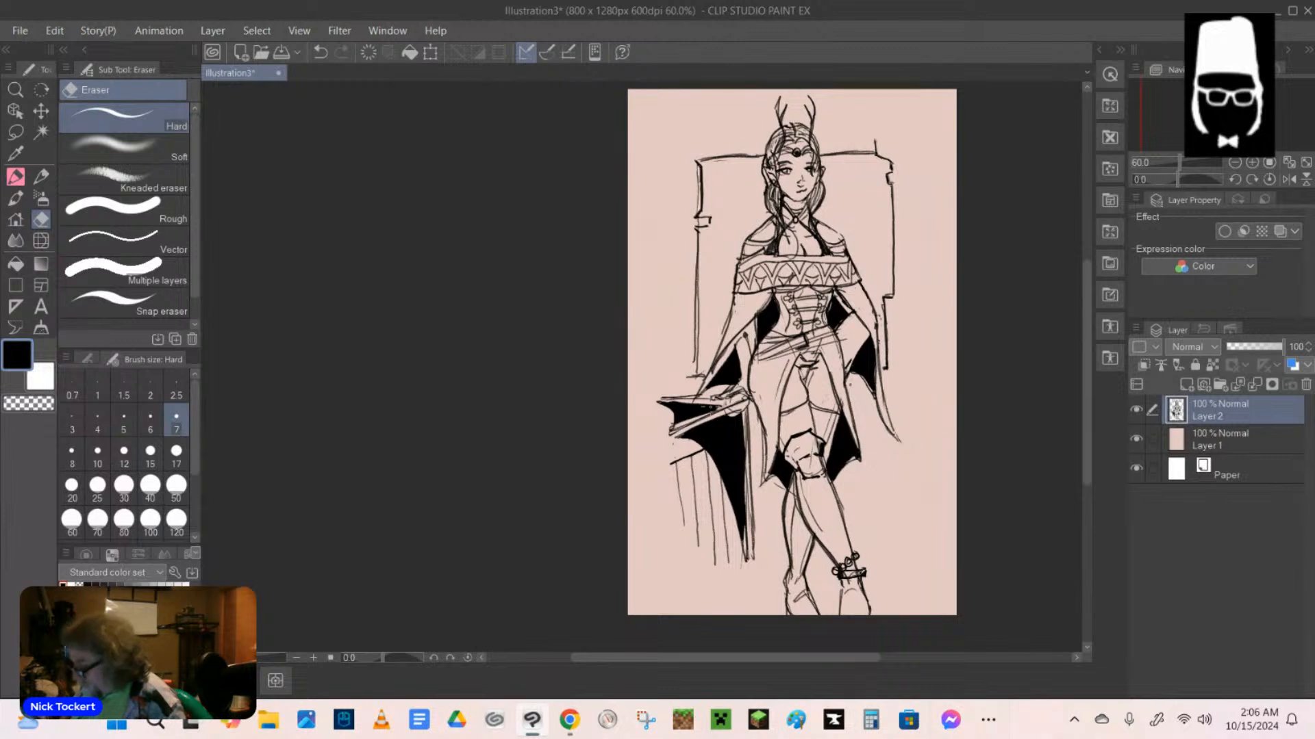
key(x)
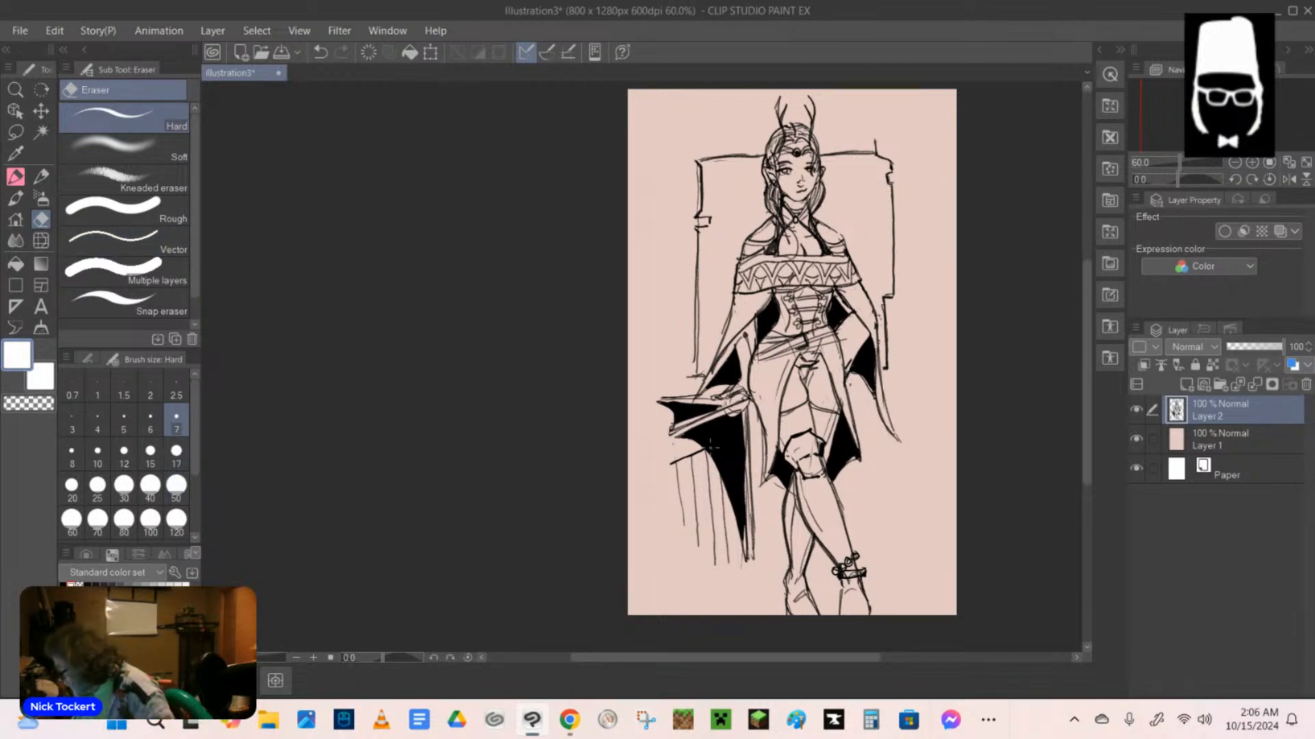
mouse_move(709, 449)
mouse_down()
mouse_move(736, 436)
mouse_move(722, 465)
mouse_up()
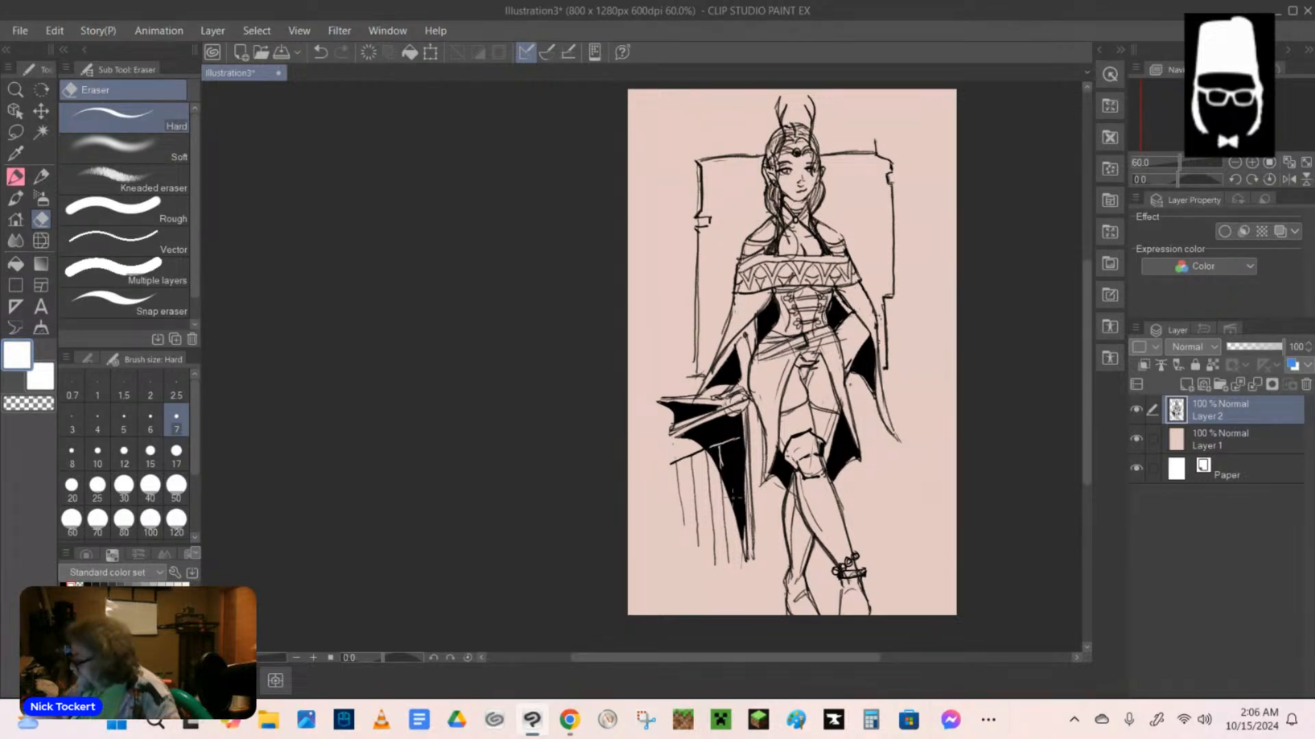
click(321, 52)
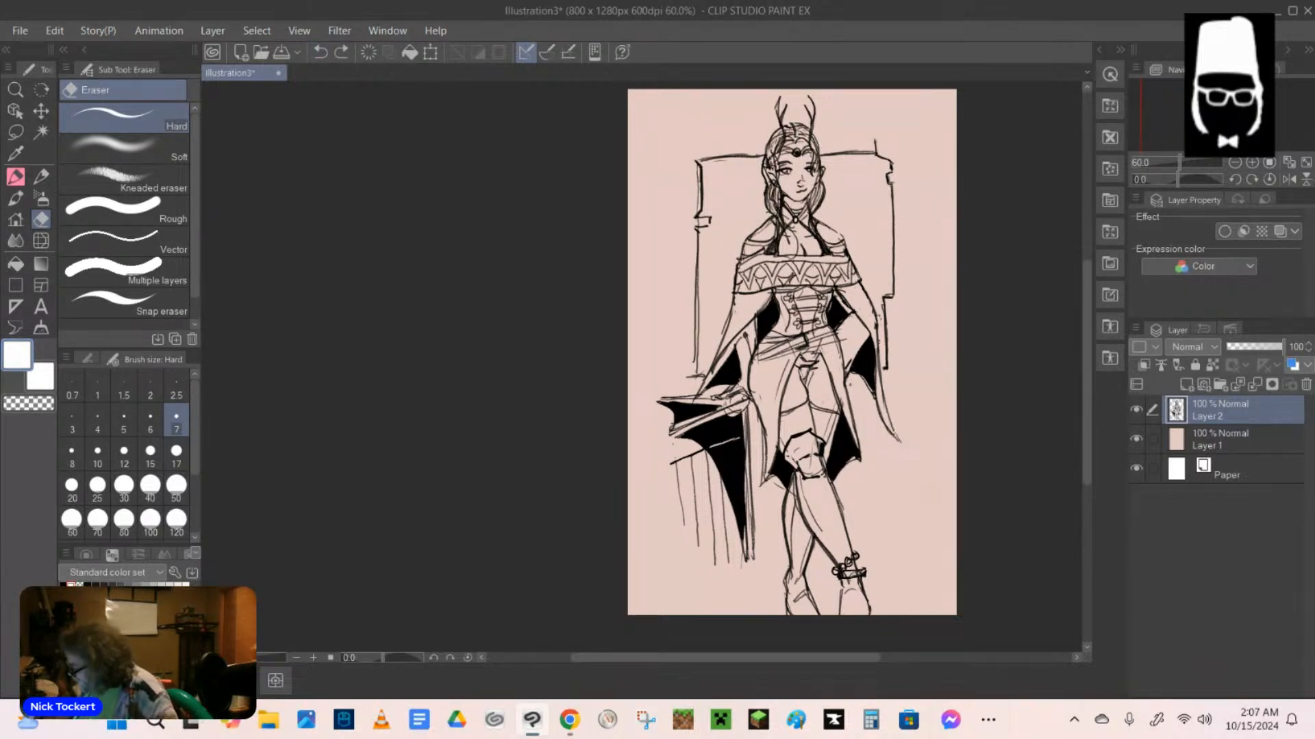
drag(719, 445, 735, 506)
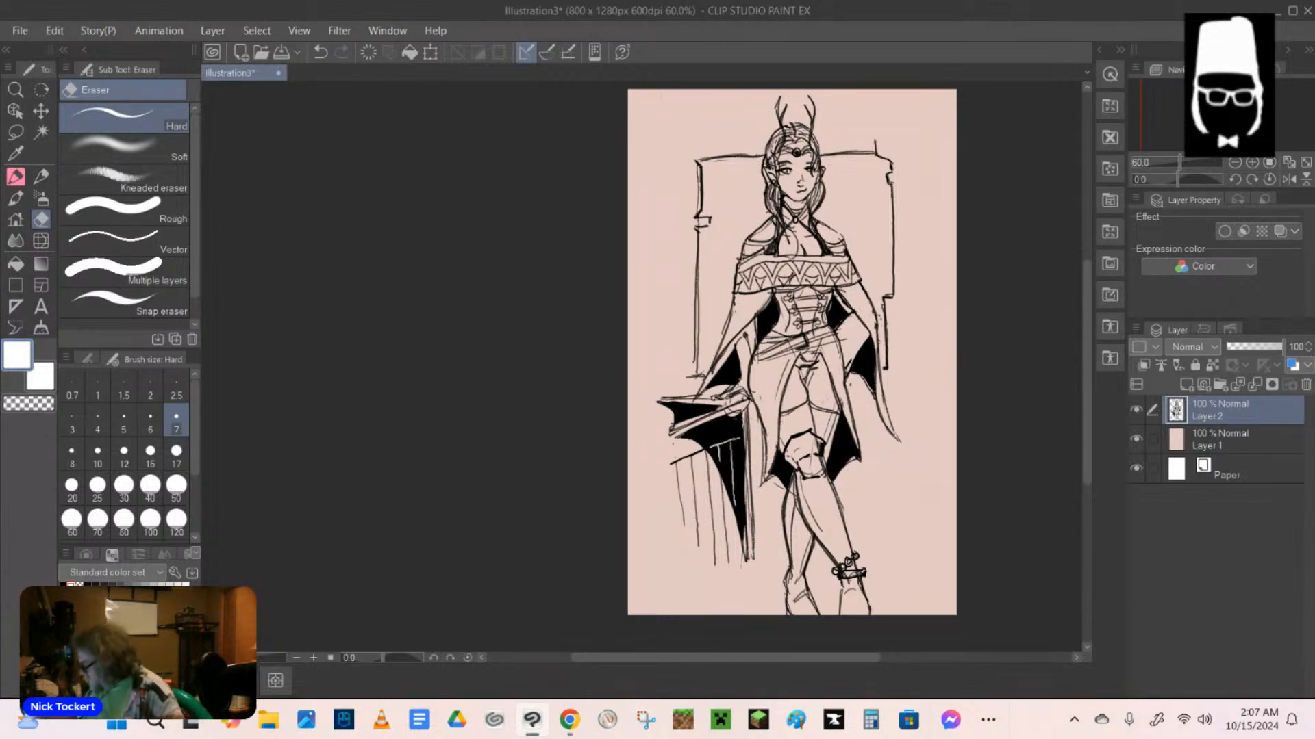
mouse_move(728, 429)
mouse_down()
mouse_move(706, 451)
mouse_move(744, 441)
mouse_up()
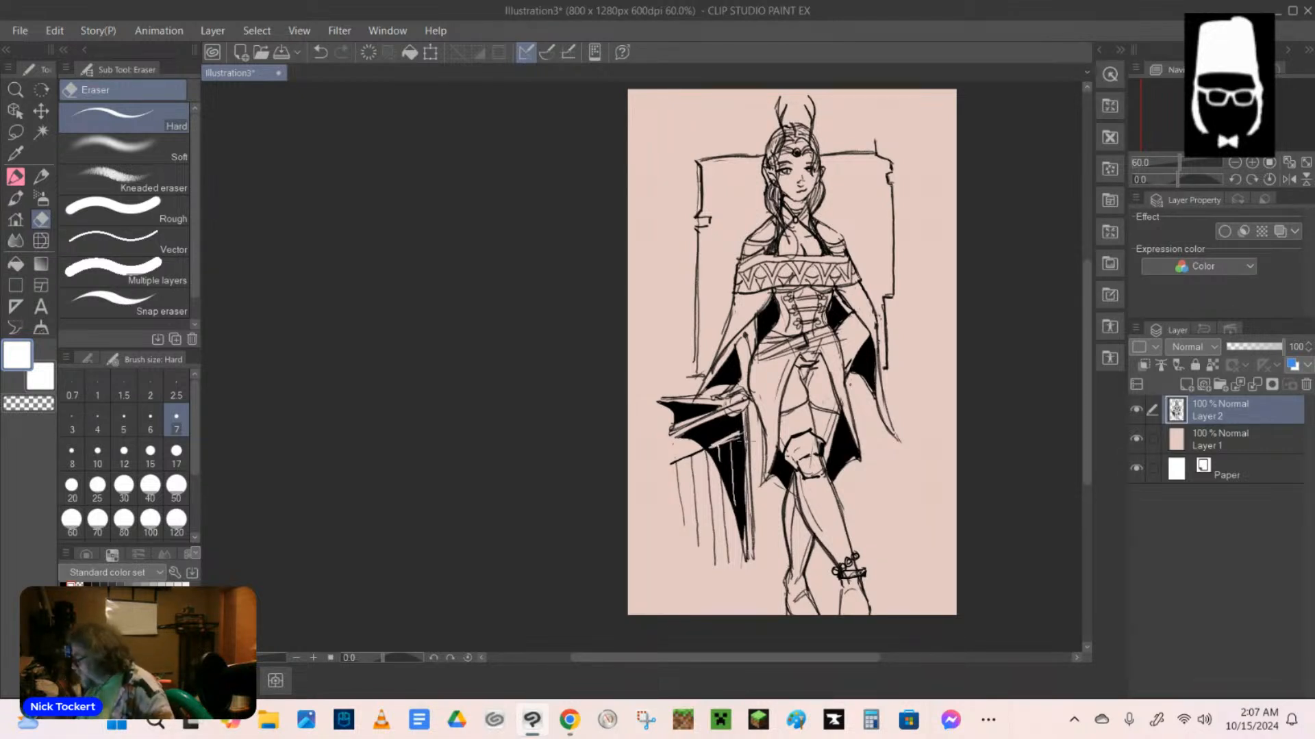
Try erasing light lines across the upper black shape below the outstretched hand, and undo them.
drag(676, 411, 719, 402)
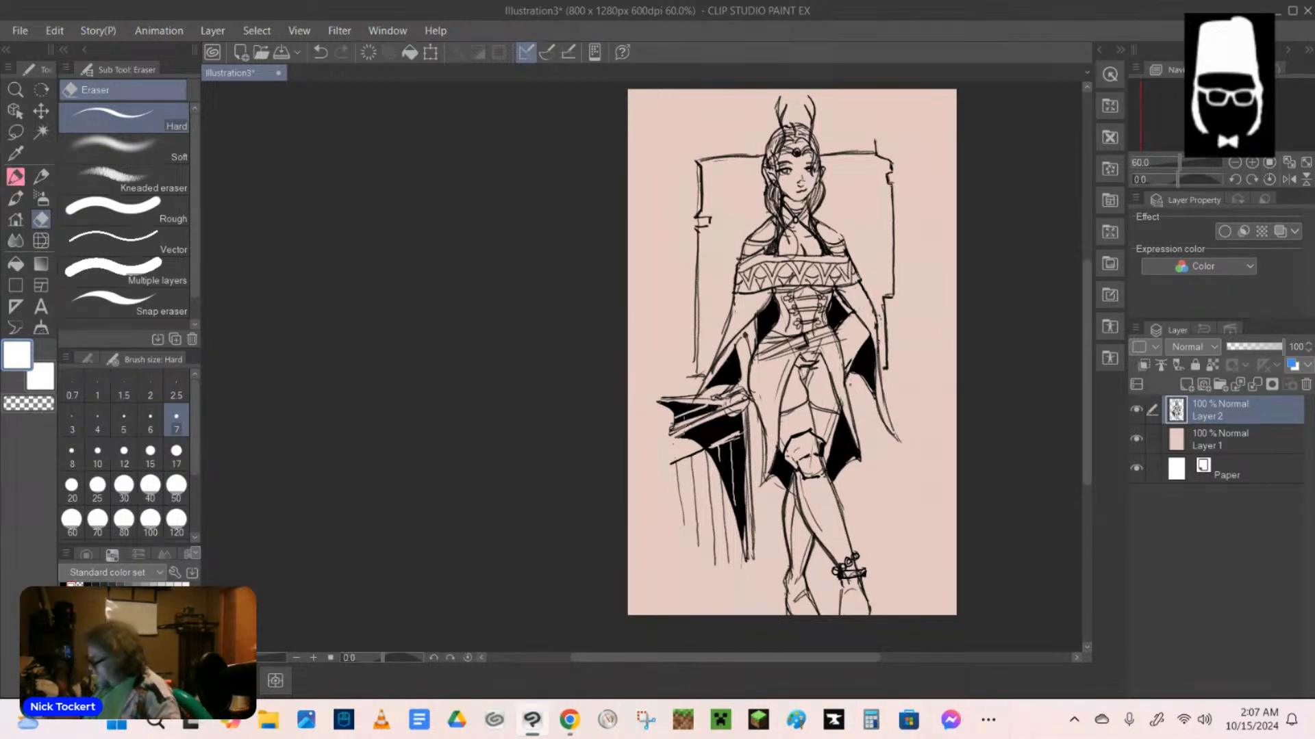
key(ctrl+z)
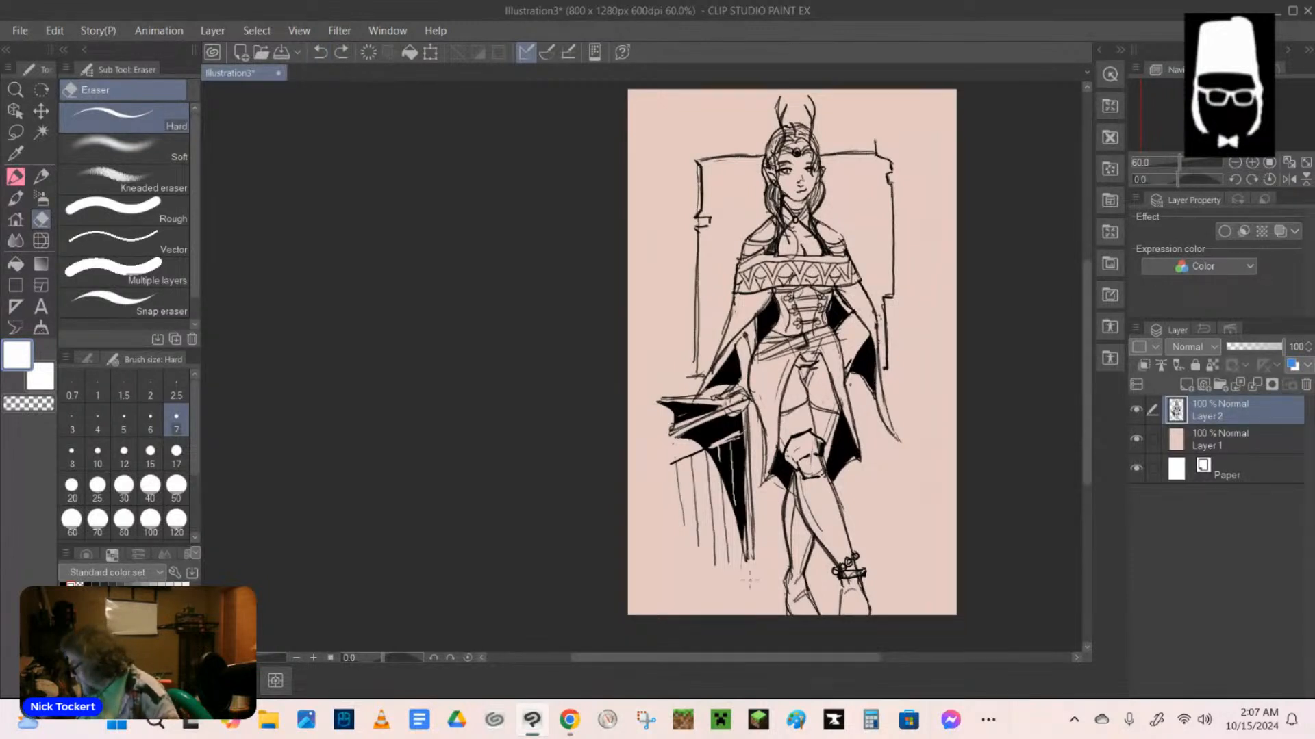
click(688, 531)
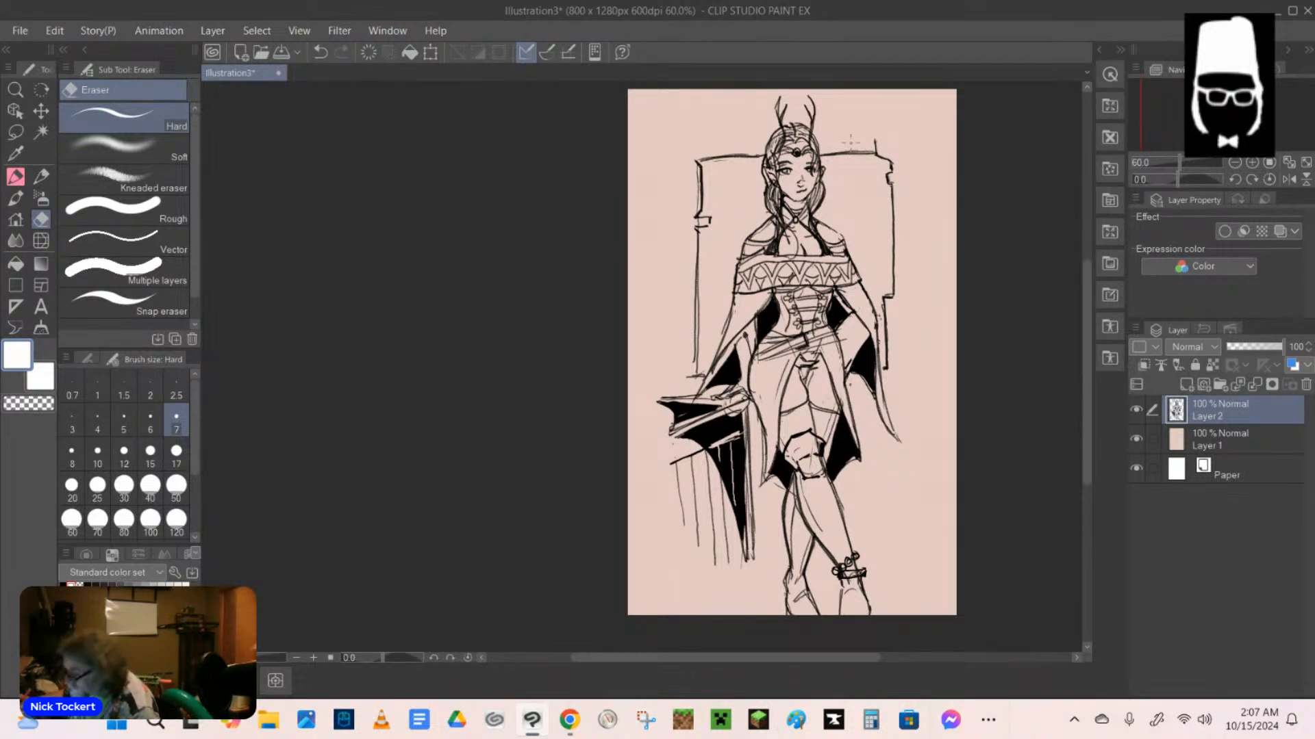
Return to the mechanical pencil in black and draw a small fish-like shape in the frame beside the figure's head.
key(p)
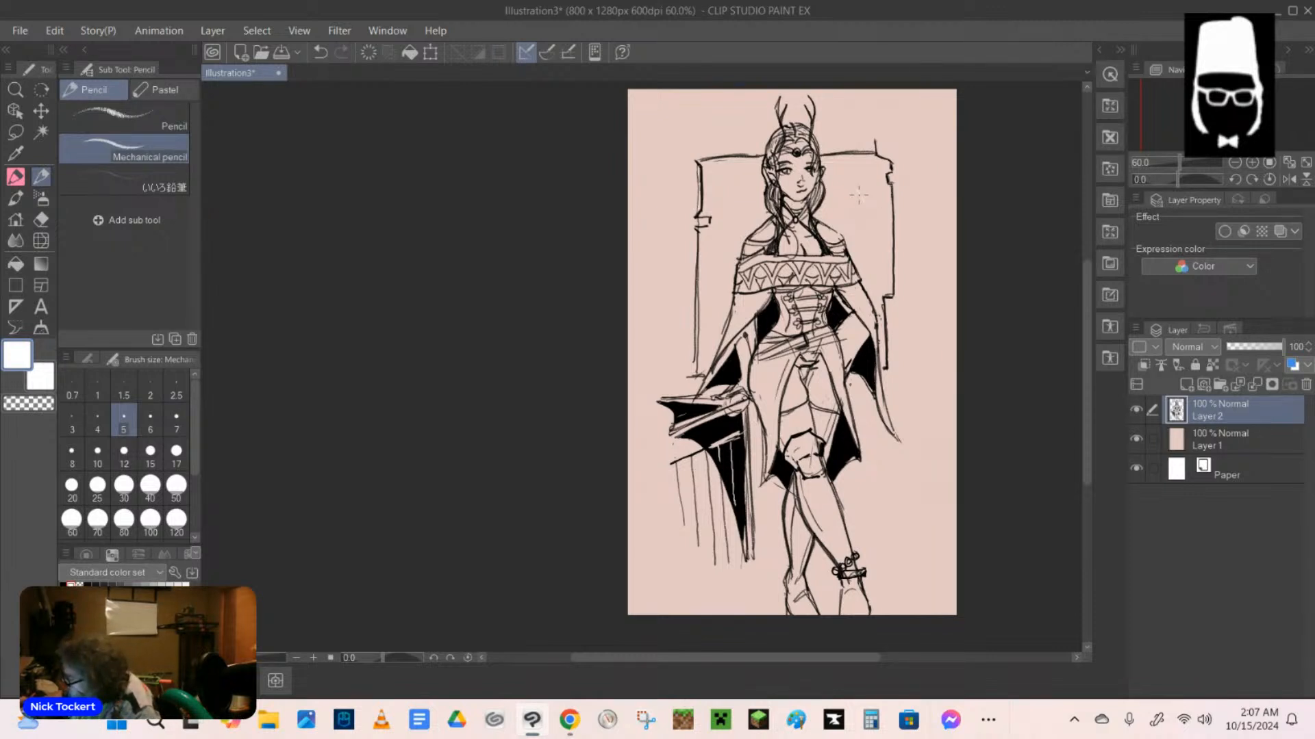
key(ctrl+z)
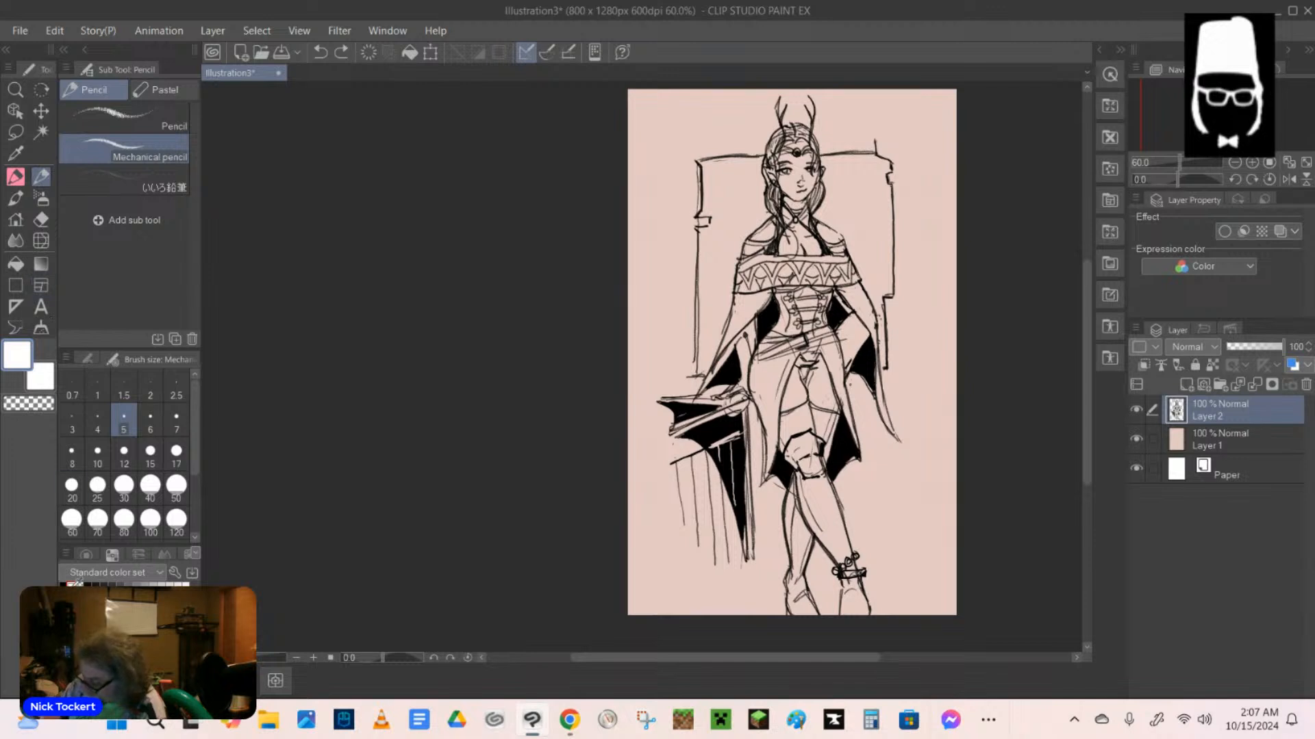
click(68, 584)
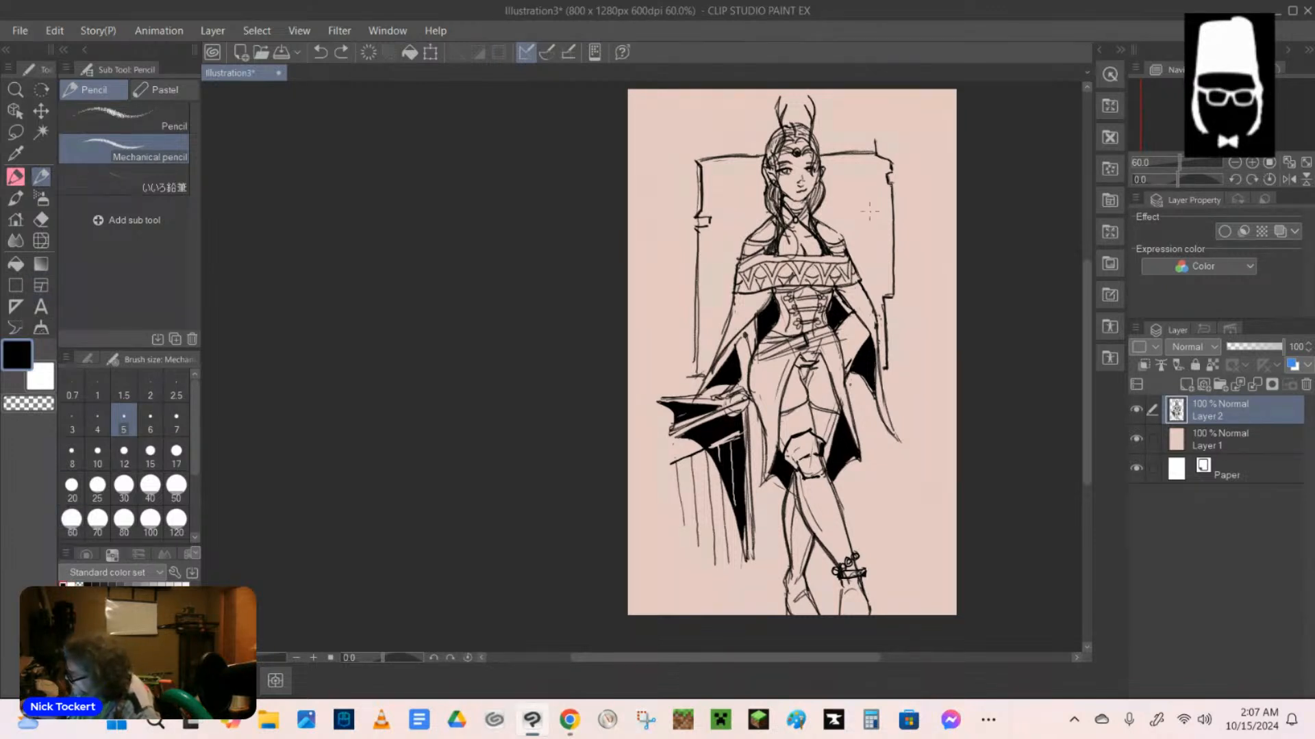
click(852, 195)
drag(851, 196, 871, 205)
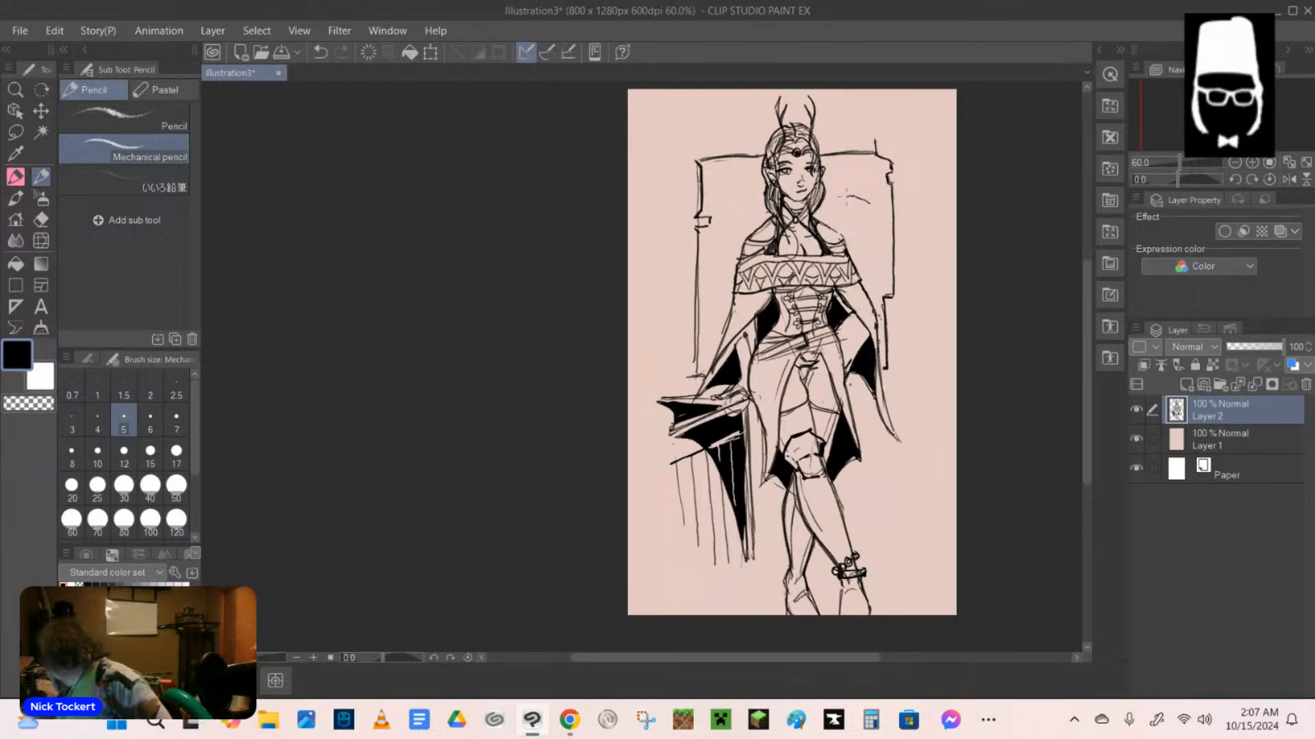
mouse_move(854, 196)
mouse_down()
mouse_move(869, 204)
mouse_move(845, 202)
mouse_move(862, 212)
mouse_move(884, 205)
mouse_move(880, 217)
mouse_up()
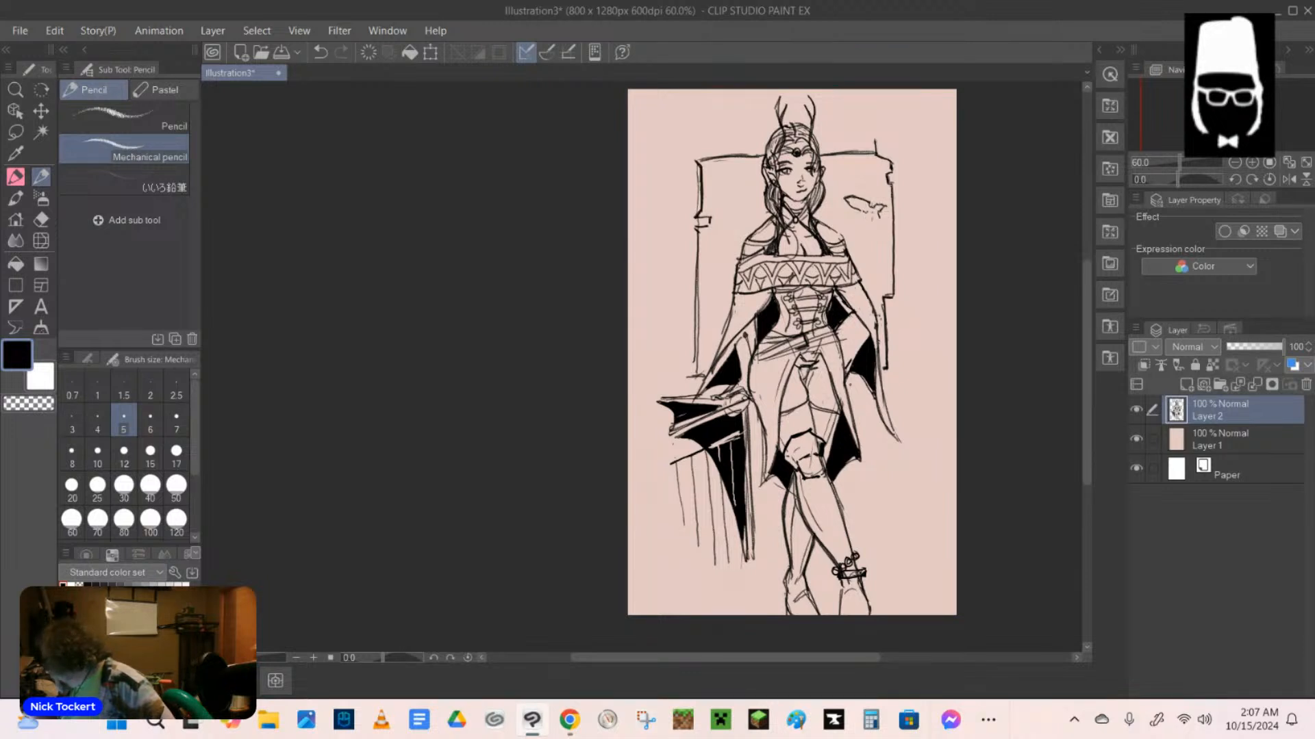
mouse_move(861, 187)
mouse_down()
mouse_move(850, 205)
mouse_move(864, 194)
mouse_move(868, 207)
mouse_up()
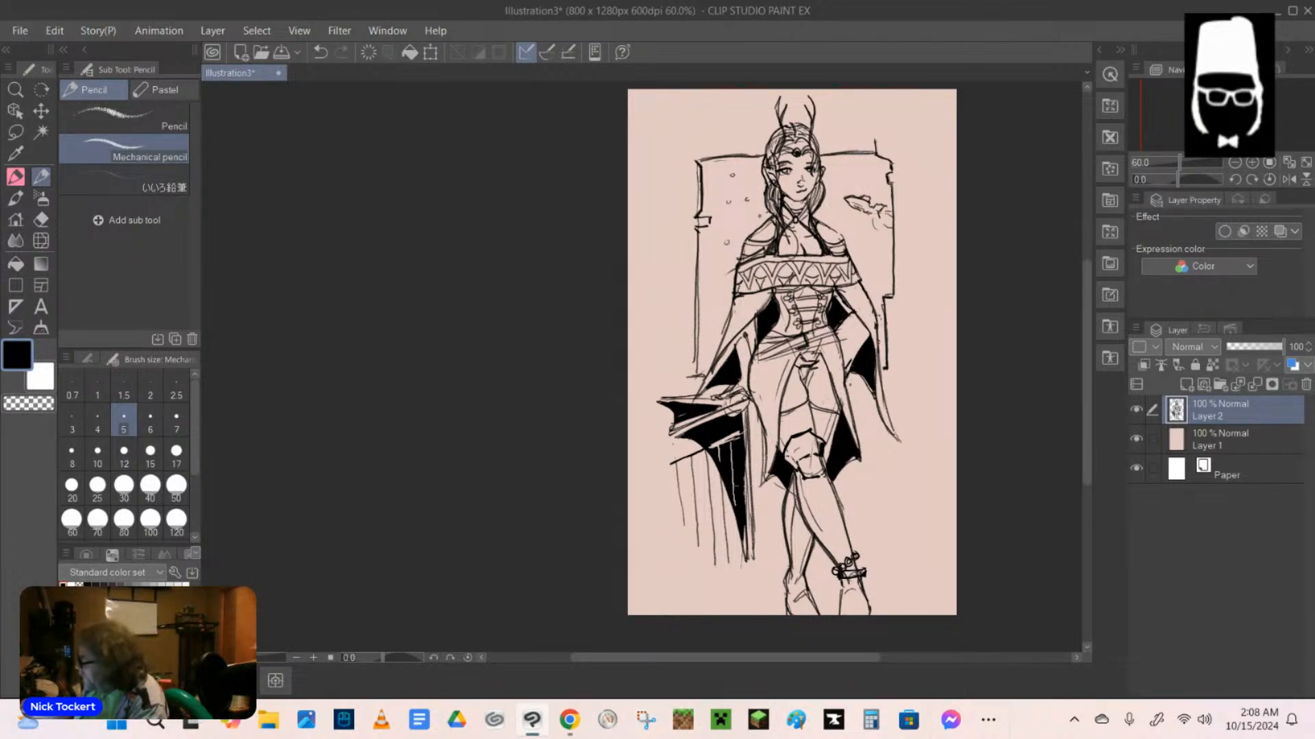
Scatter small circles inside the background frame on both sides of the figure, and touch up the fish-like shape and frame notch.
drag(850, 165, 852, 165)
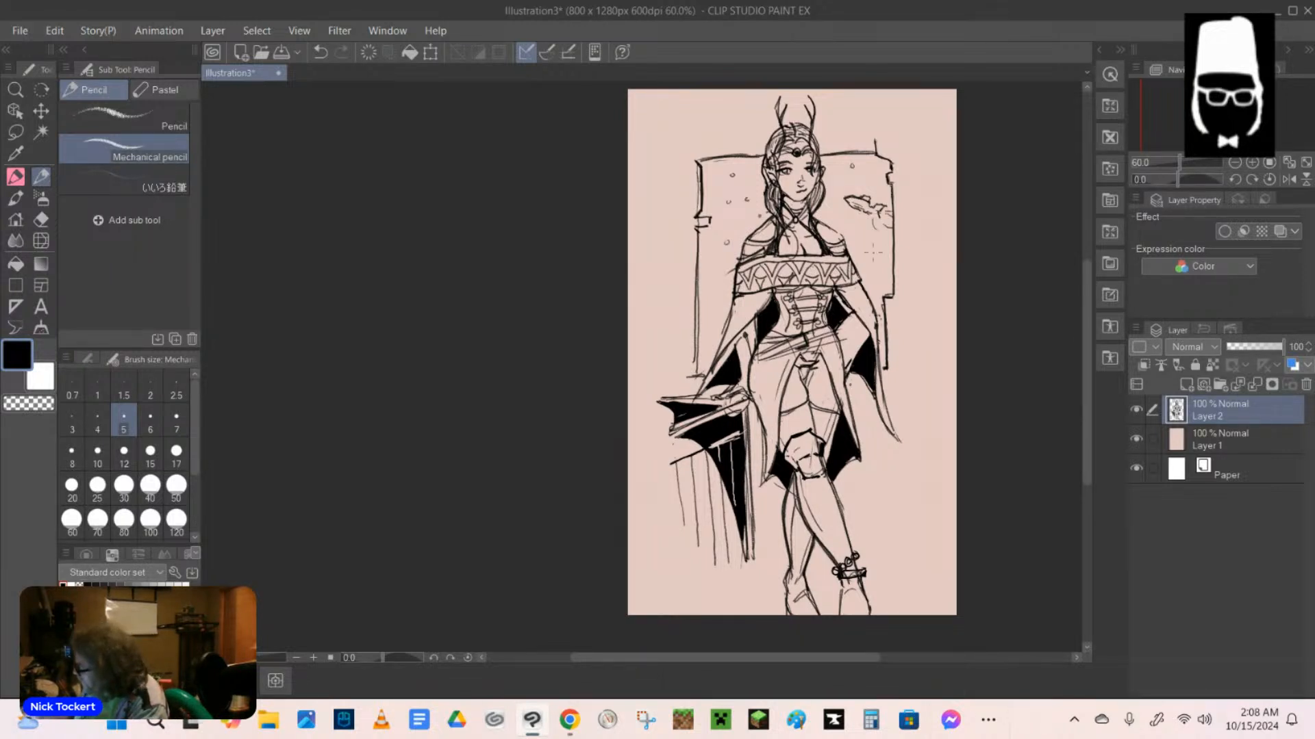
drag(878, 240, 874, 282)
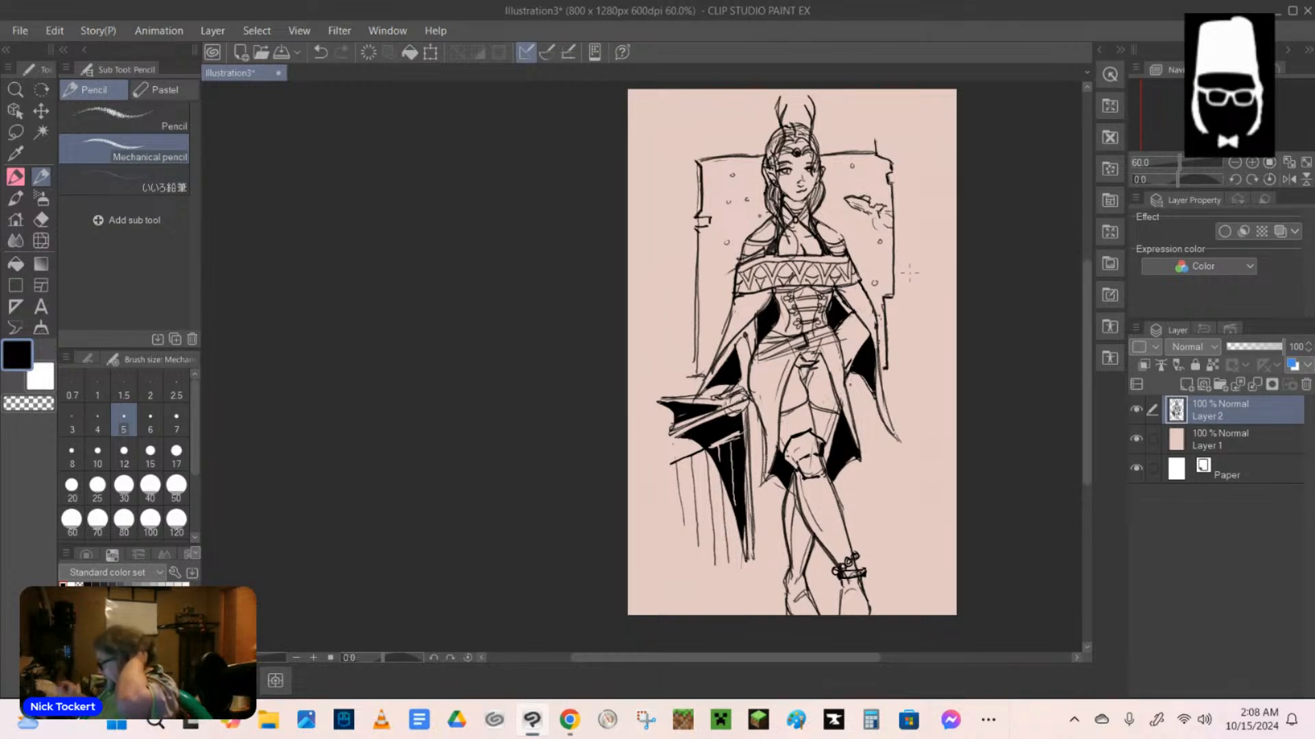
drag(712, 291, 714, 289)
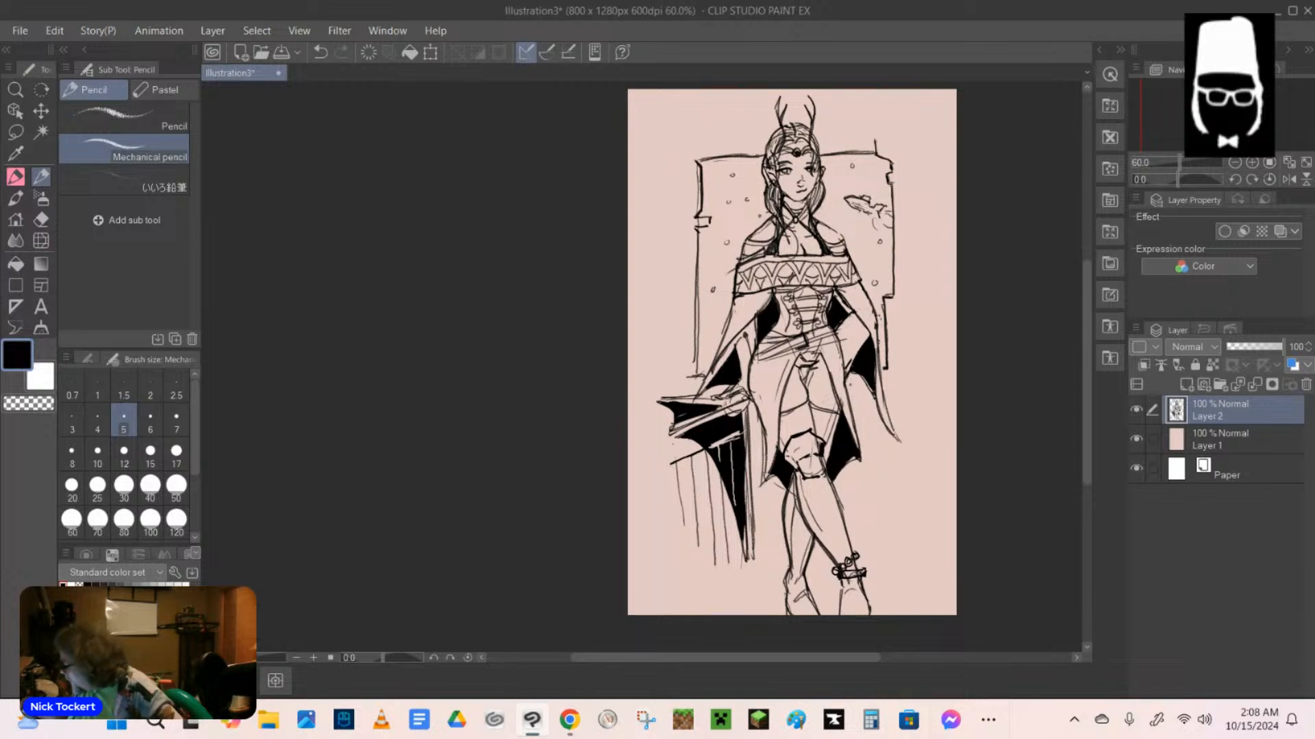
drag(882, 210, 876, 223)
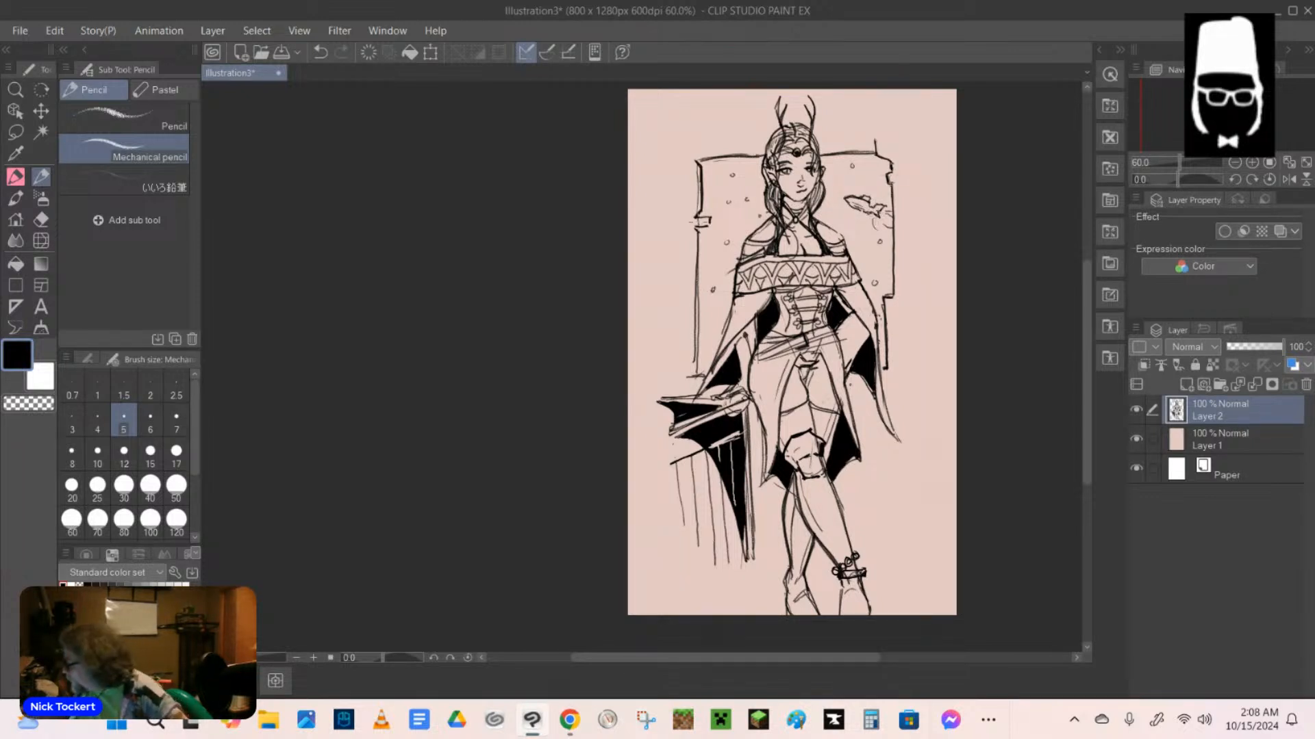
drag(709, 220, 701, 226)
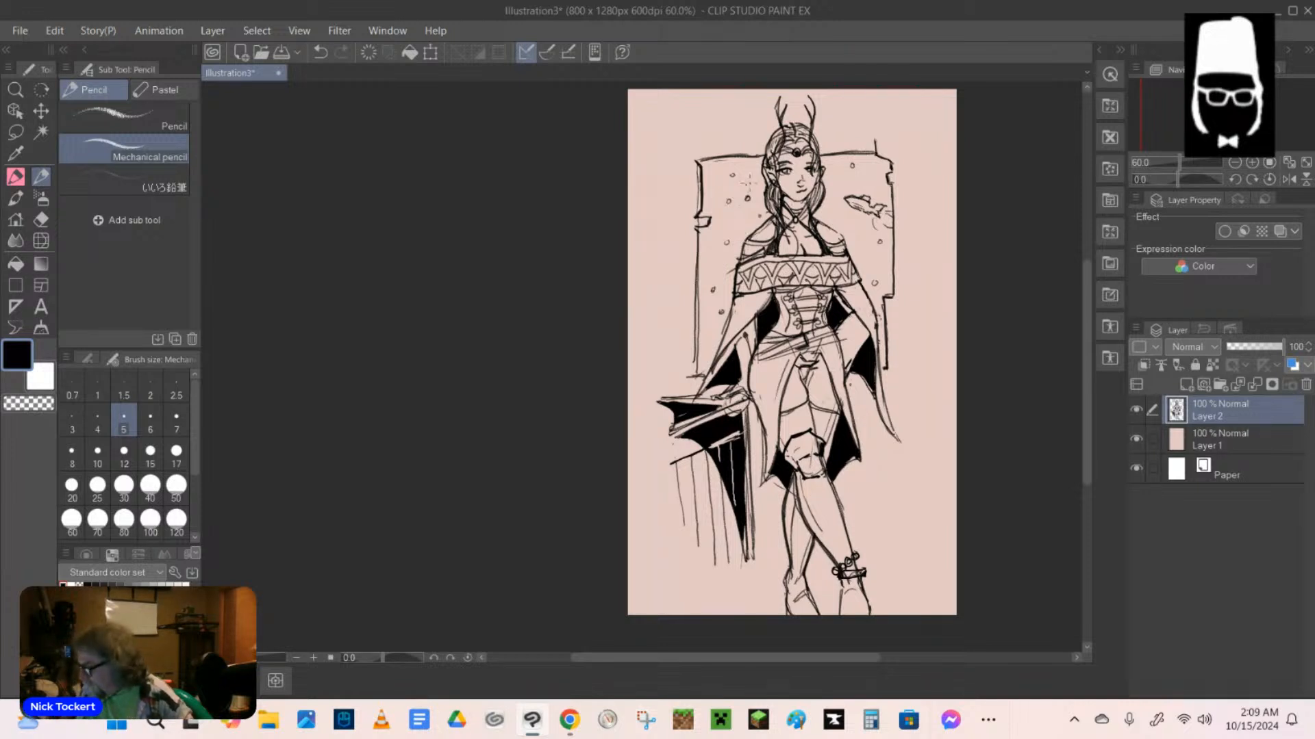
Set the Fill colour to slate blue, try it on the frame area beside the figure, and undo that fill.
click(15, 264)
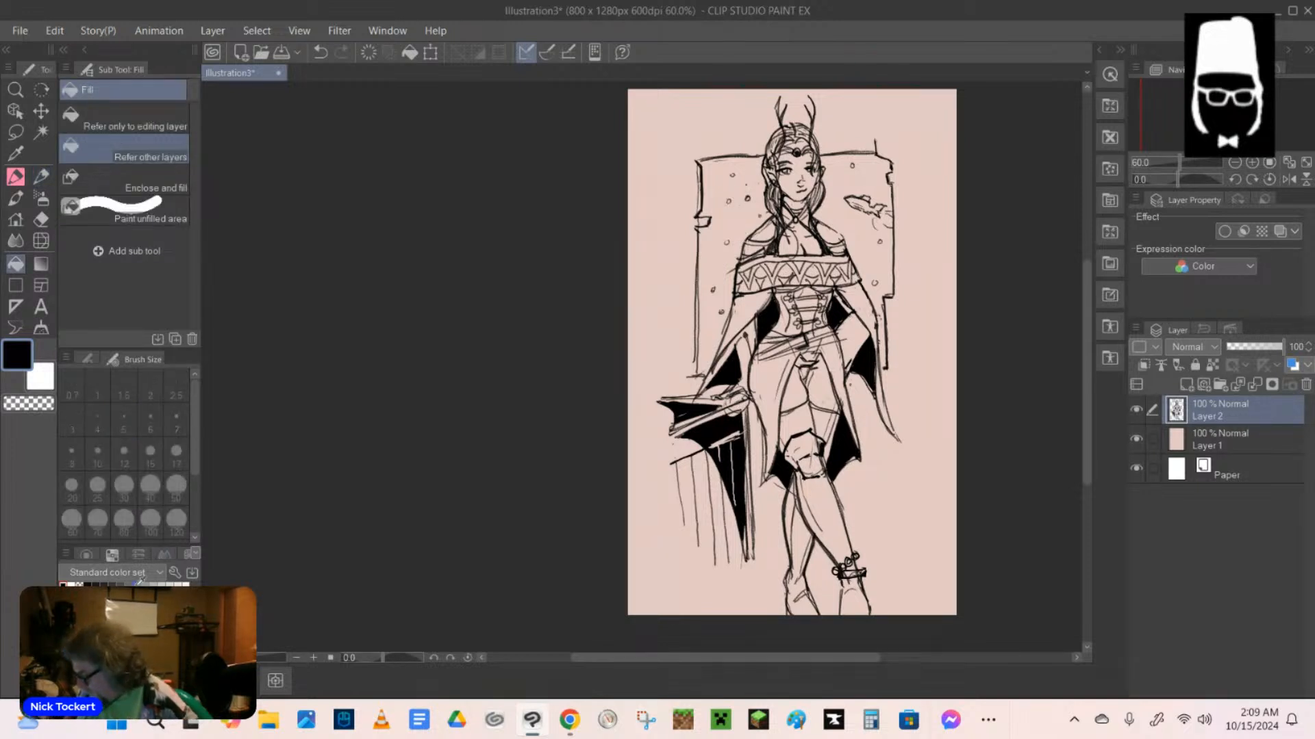
click(130, 637)
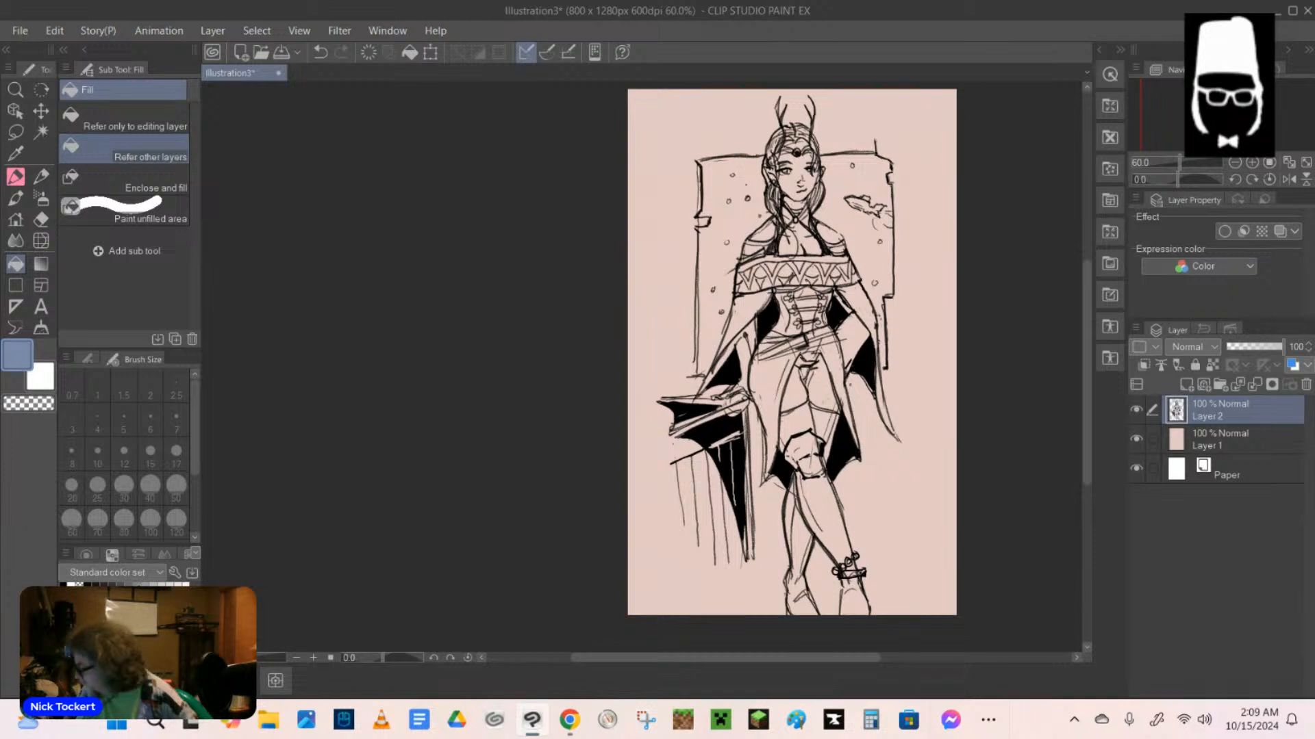
click(733, 215)
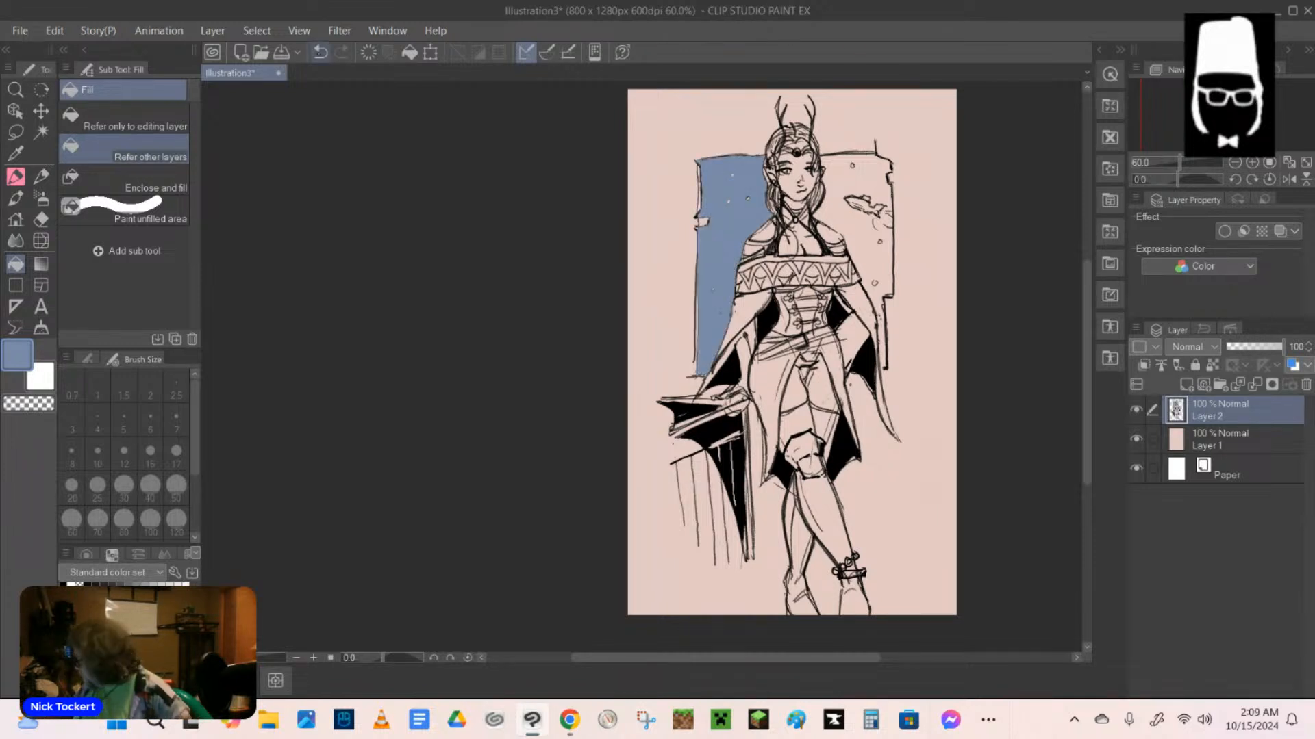
click(320, 52)
Add a new layer above the line art in Multiply mode and fill the frame on both sides of the figure with slate blue.
click(1186, 385)
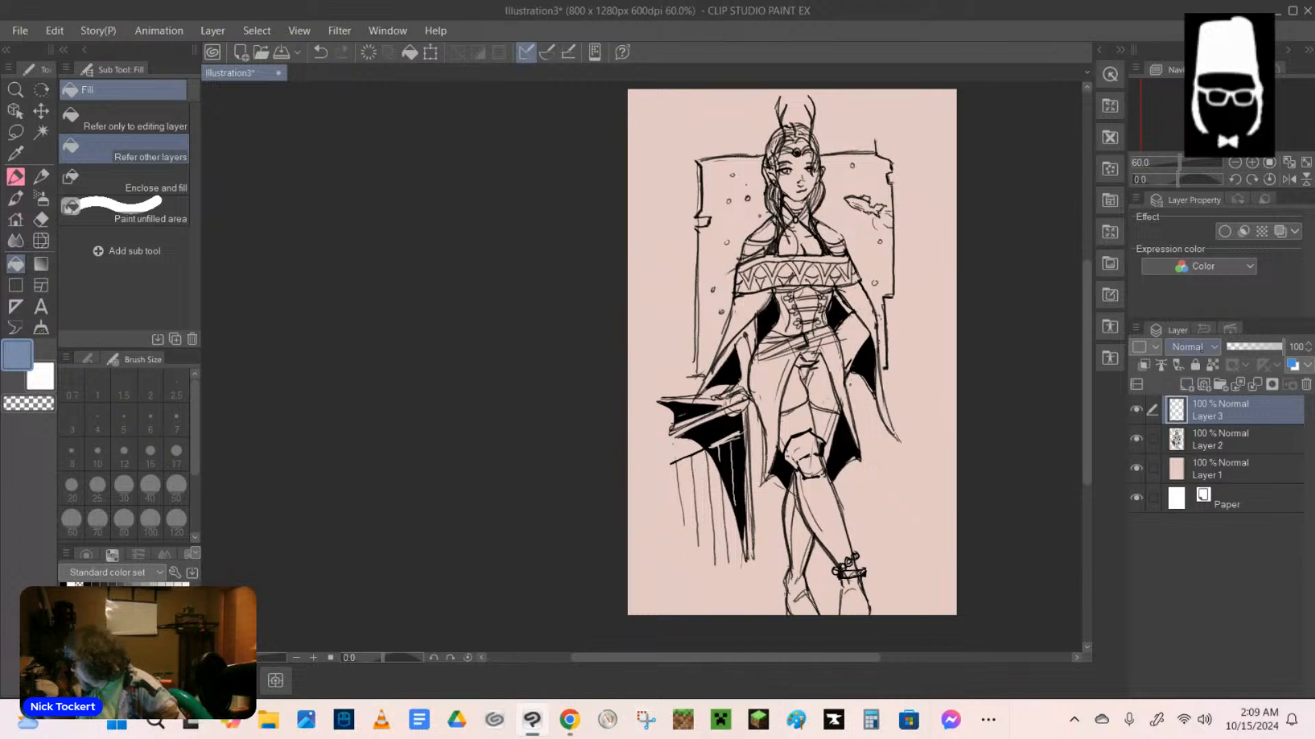
click(1194, 347)
click(1187, 398)
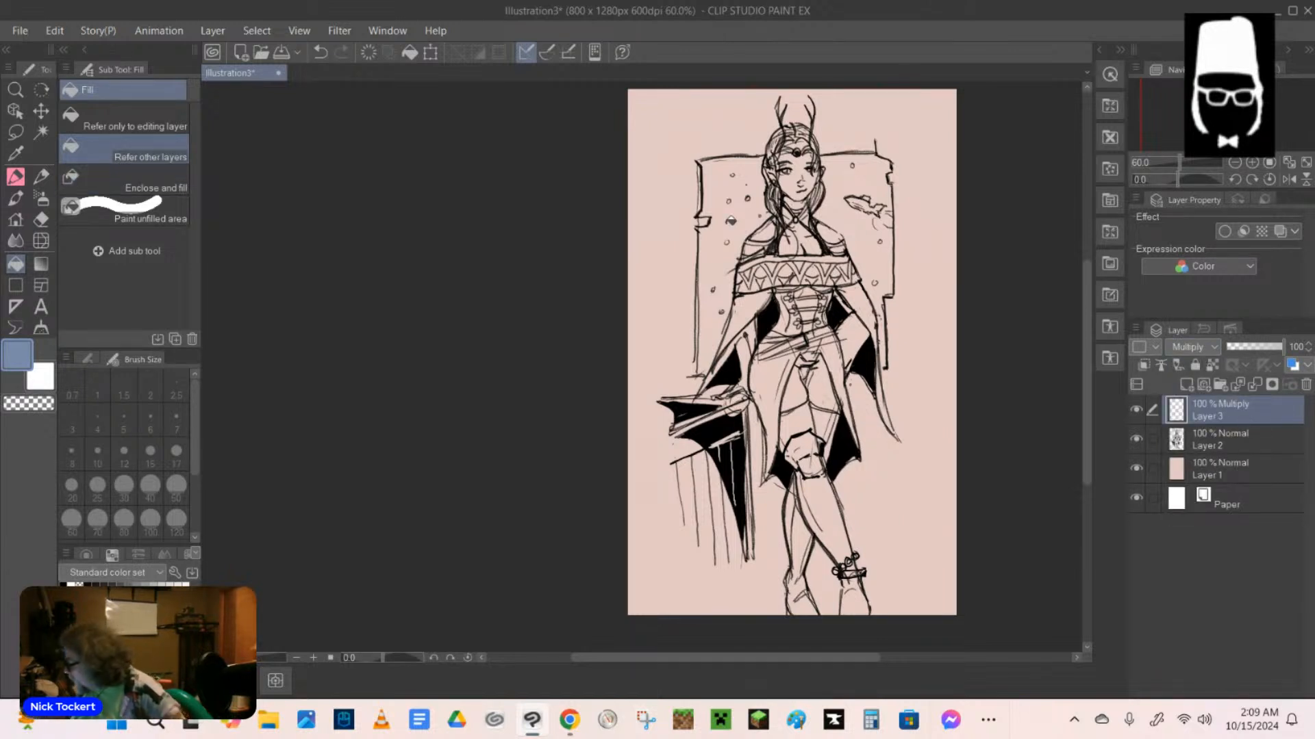
click(730, 220)
click(841, 209)
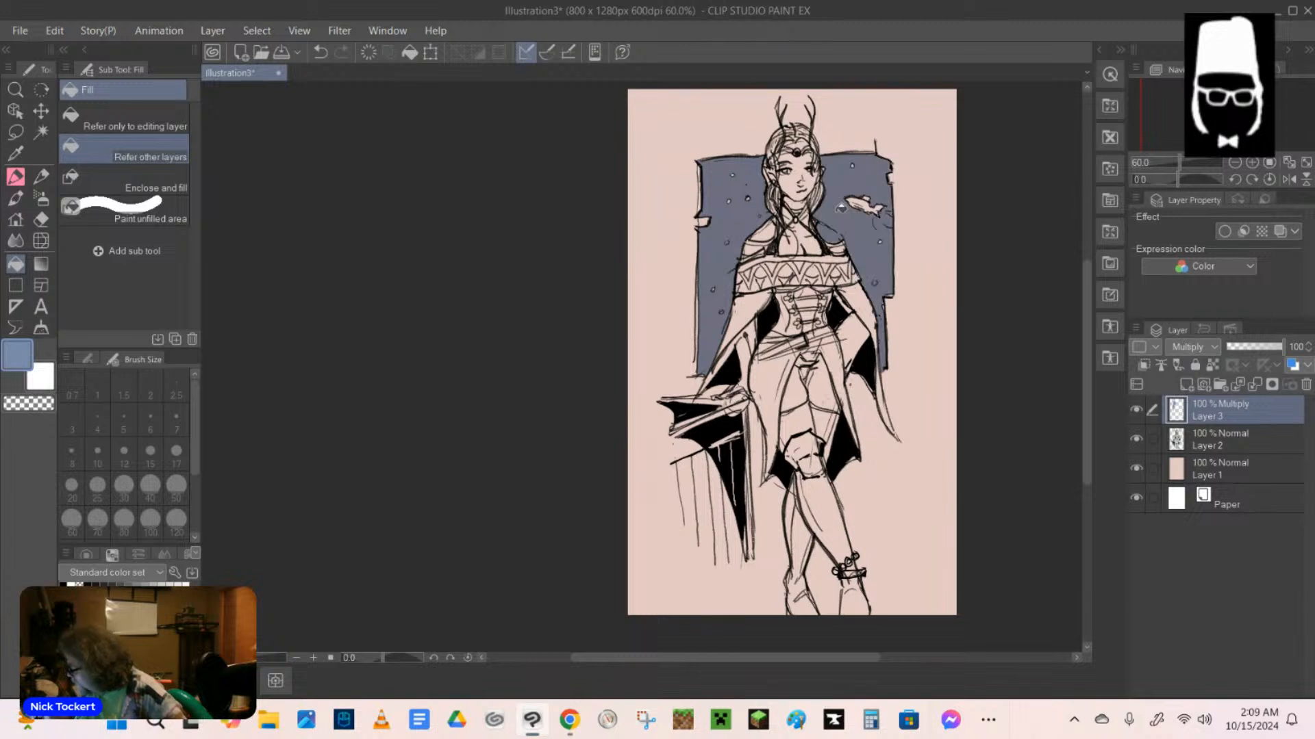
Using the hard eraser at size 12, remove the blue fill that spills over the figure's bare shoulder beside the fish.
click(41, 219)
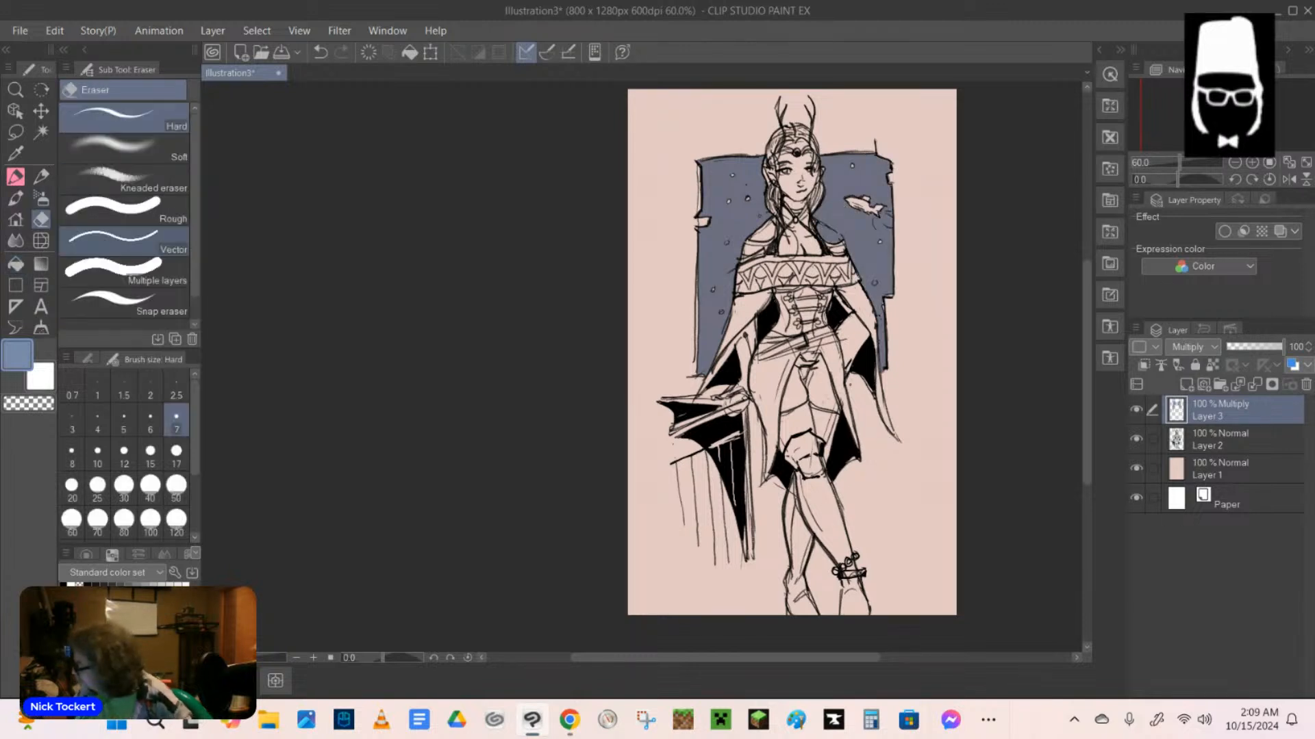
drag(825, 237, 816, 223)
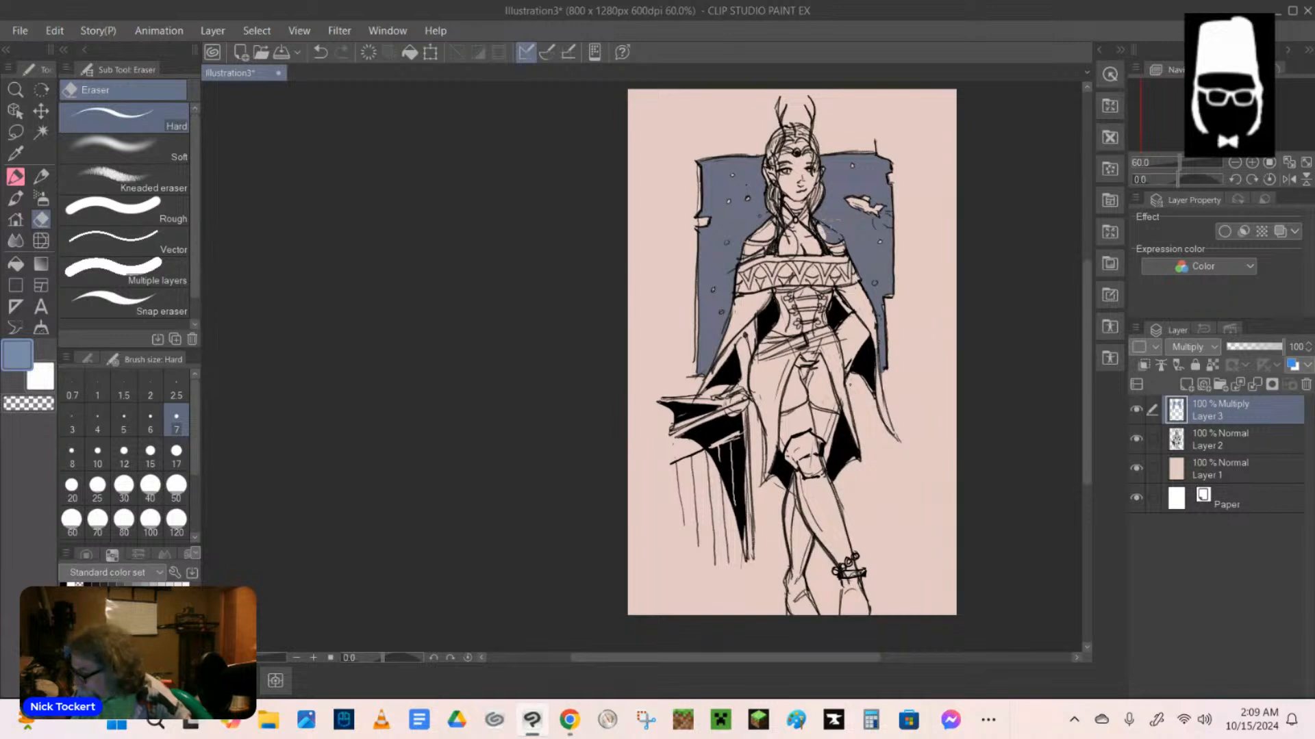
click(124, 453)
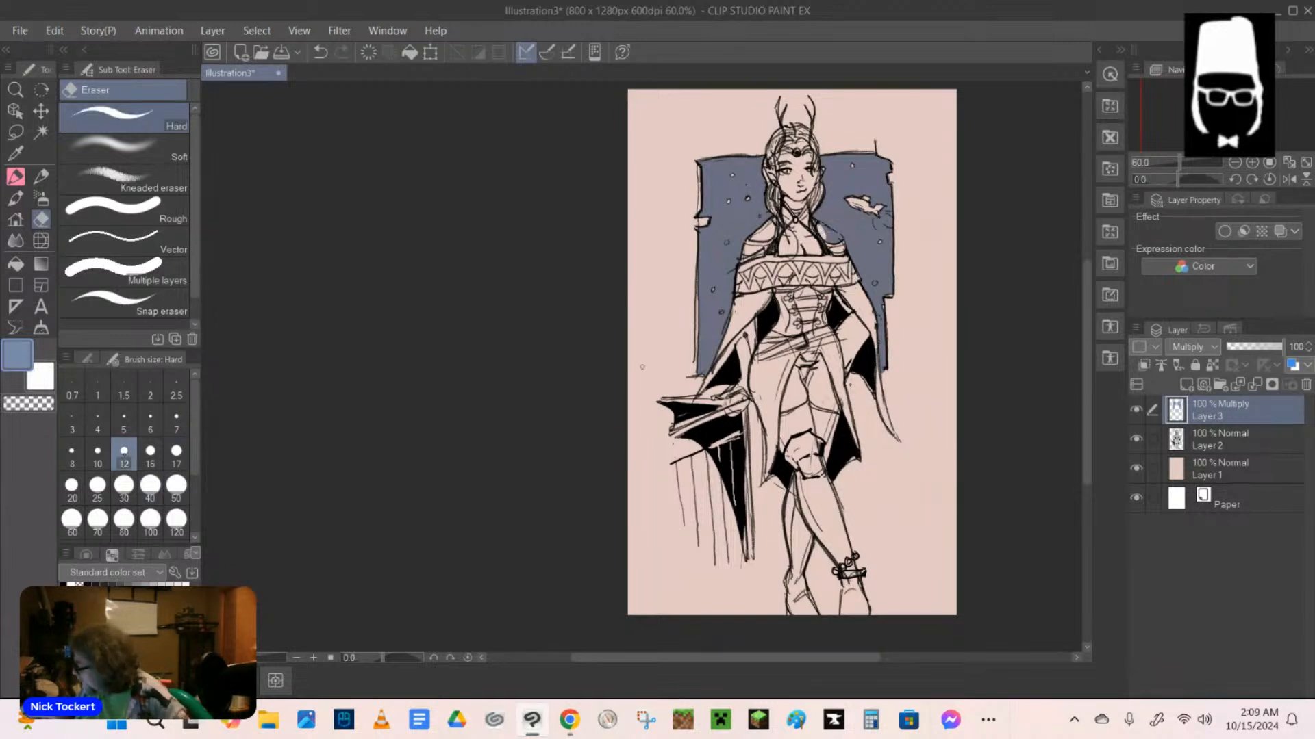
mouse_move(830, 242)
mouse_down()
mouse_move(818, 225)
mouse_move(828, 231)
mouse_up()
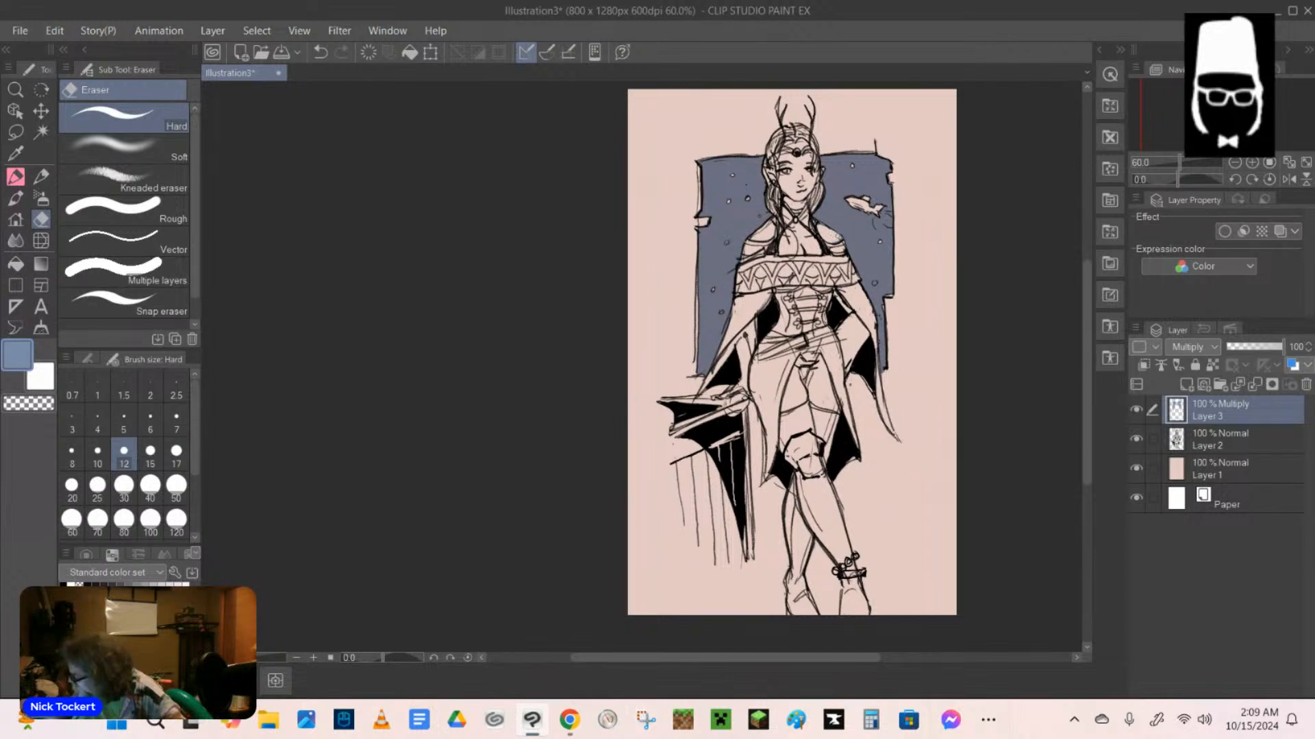
drag(839, 237, 840, 242)
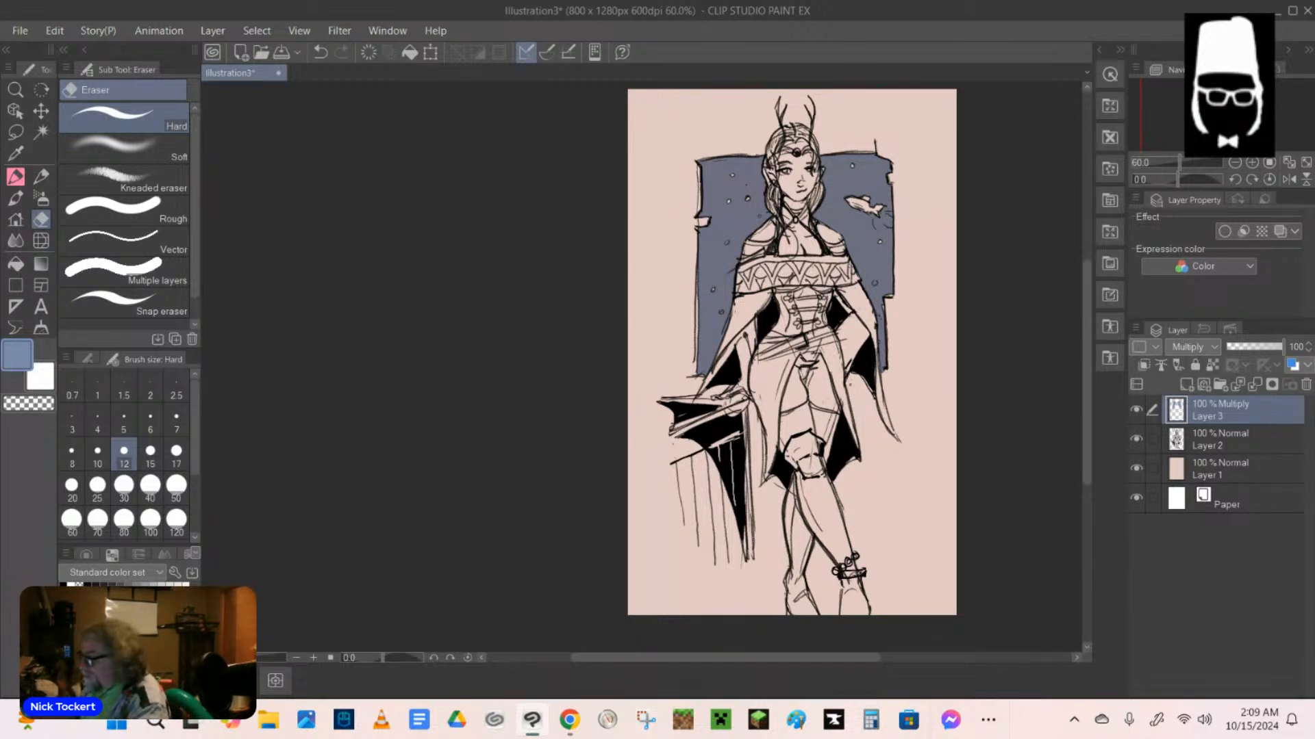
Draw a black mechanical pencil stroke down the lower leg above the ankle cuff on Layer 2, undoing the first try in blue.
key(p)
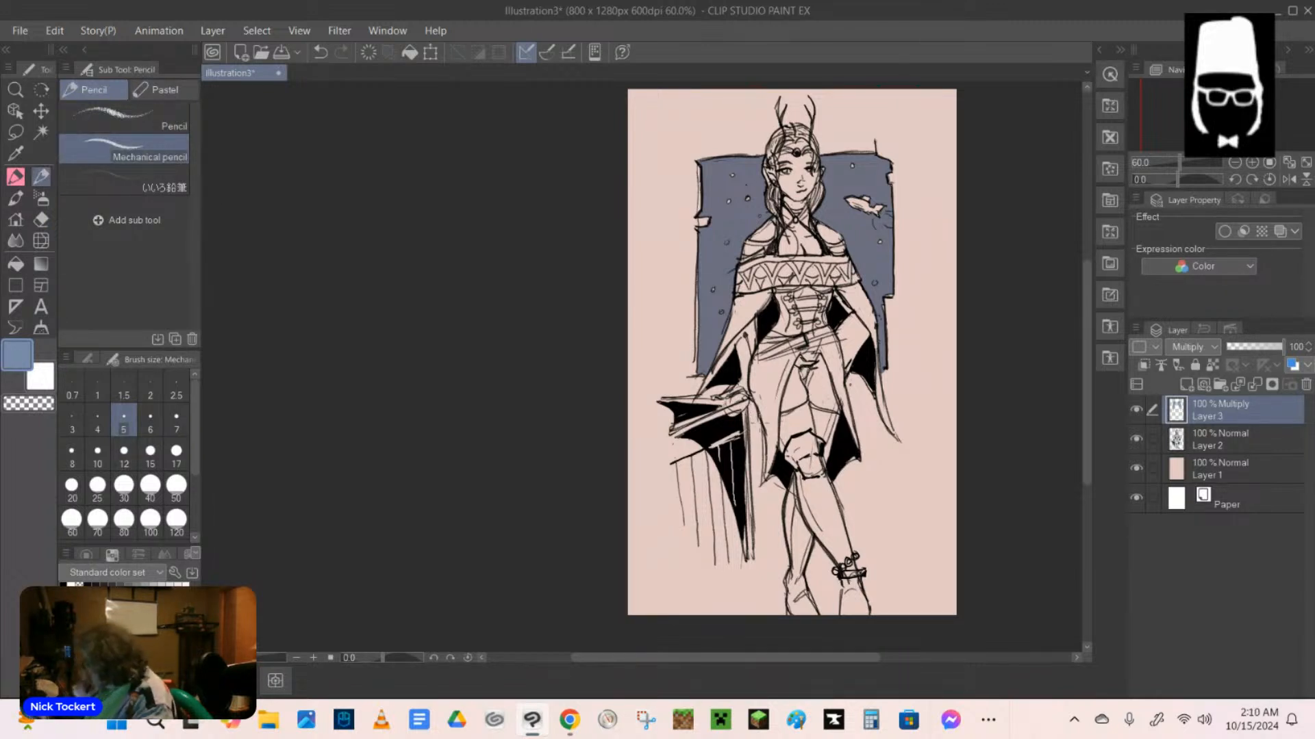
drag(824, 539, 839, 562)
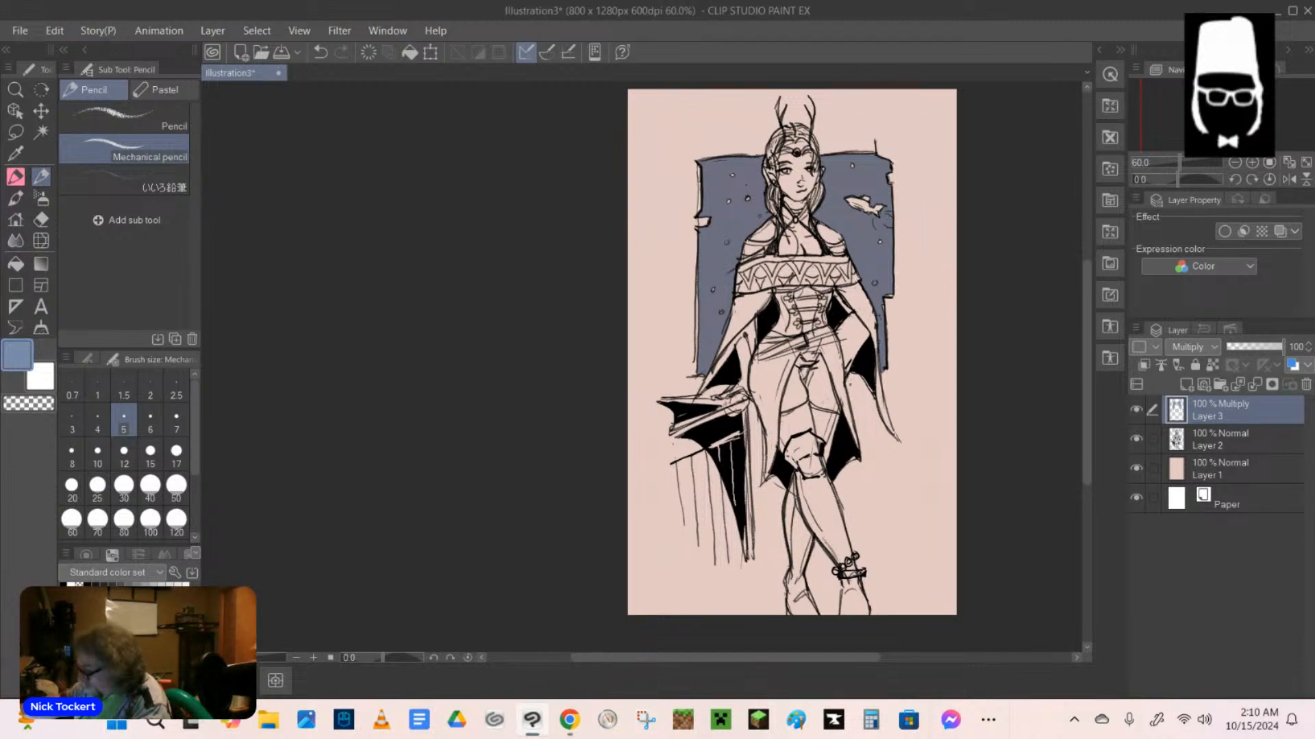
click(320, 52)
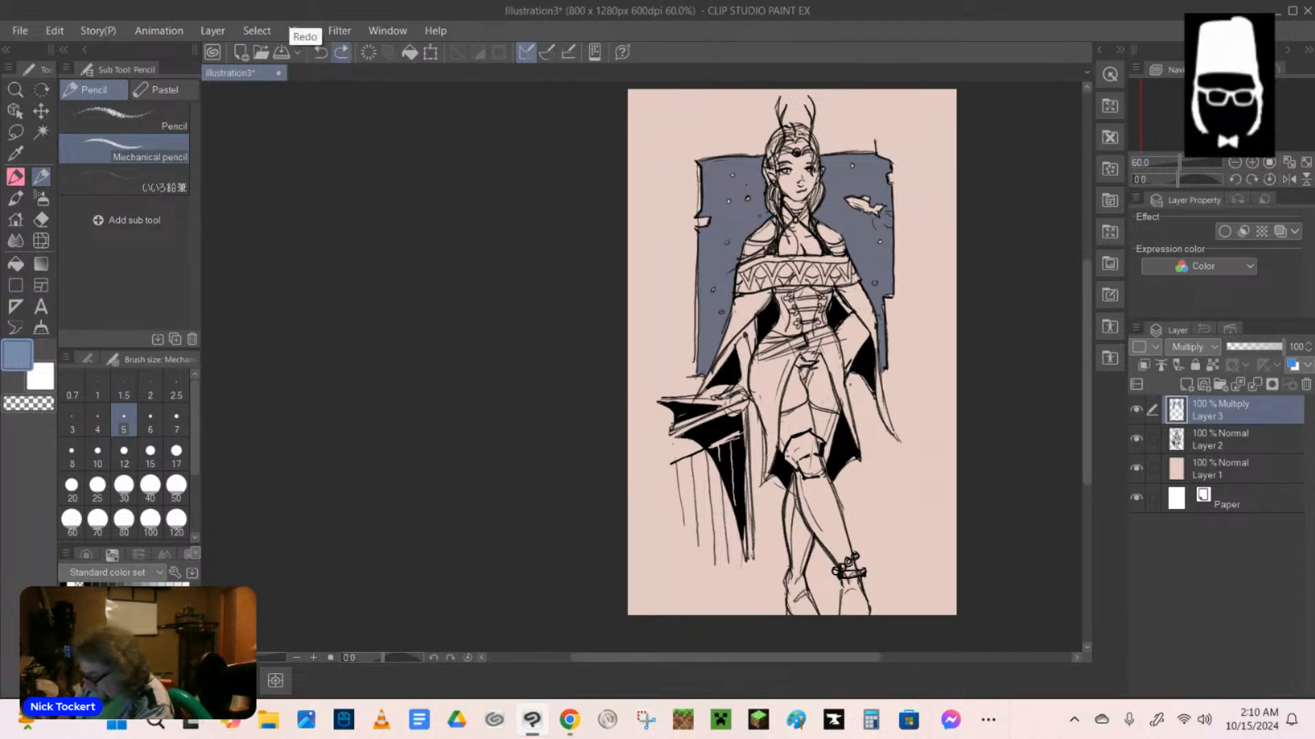
click(63, 585)
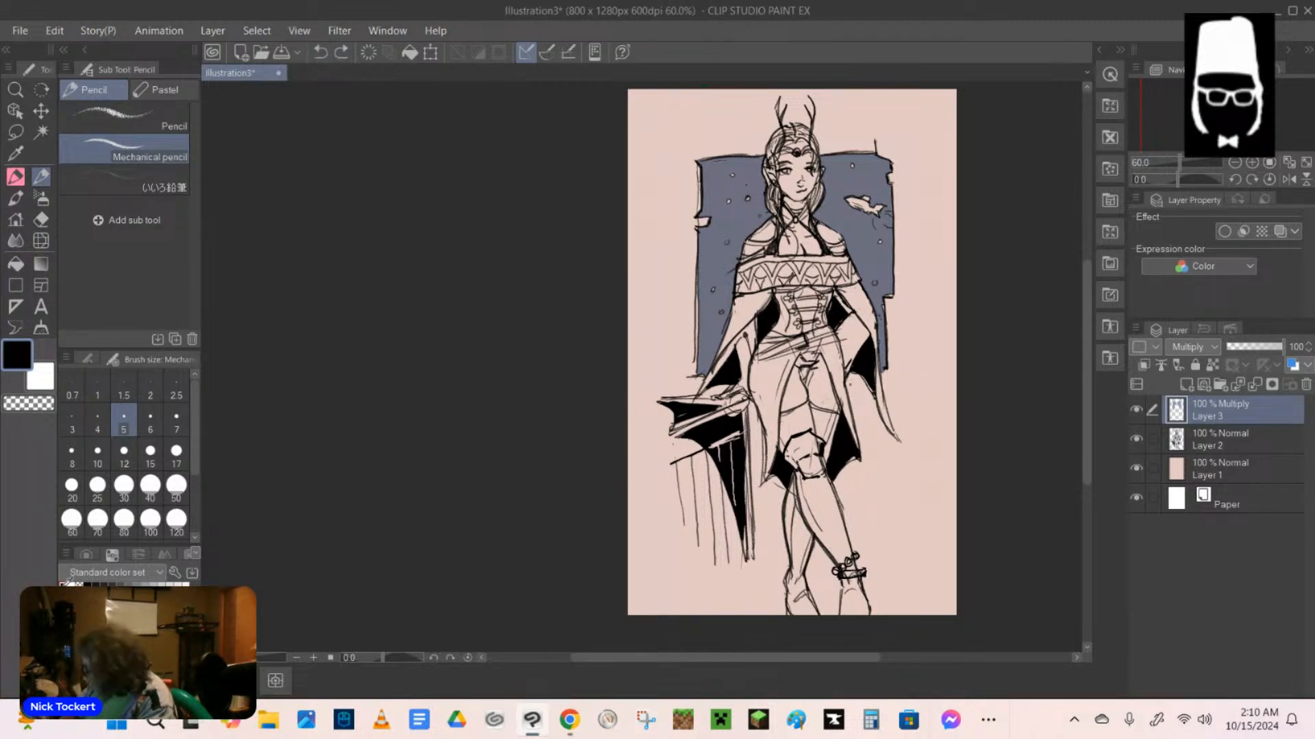
click(1220, 437)
drag(829, 546, 843, 567)
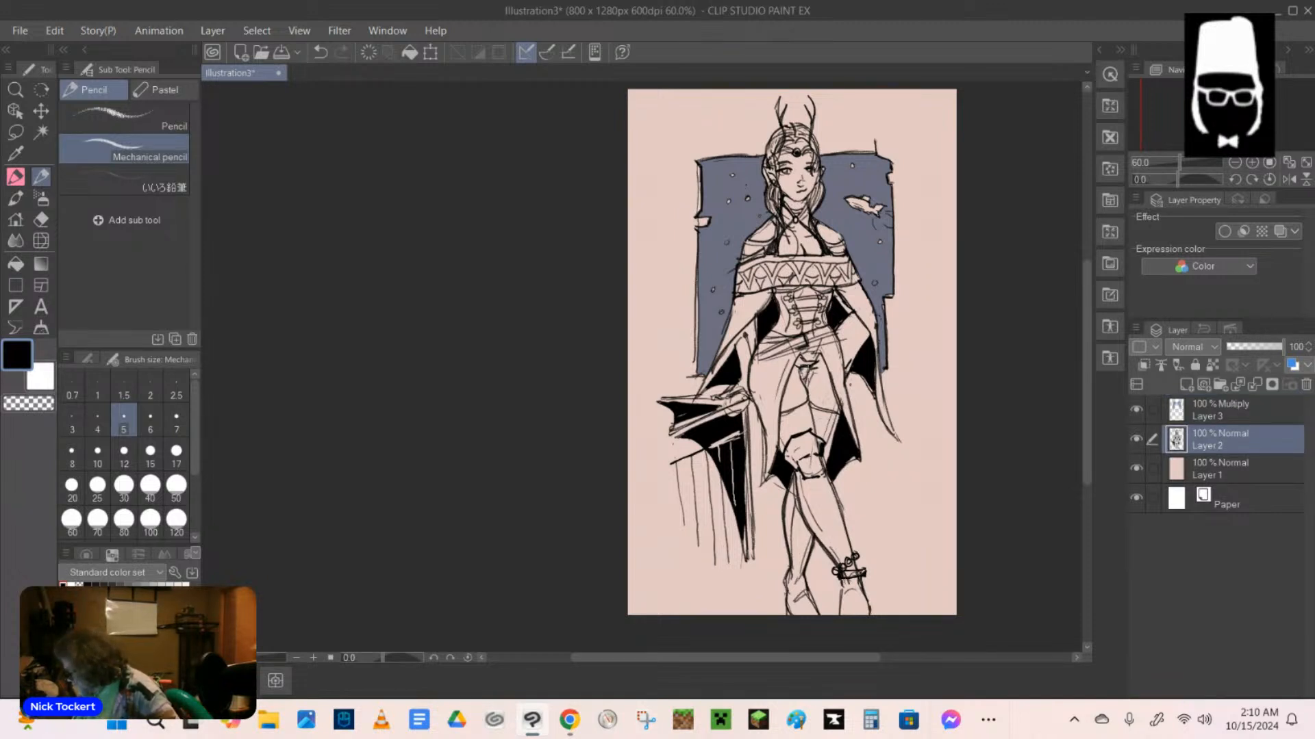
Fill the small gap between the garment's front panels just below the waist with black.
key(g)
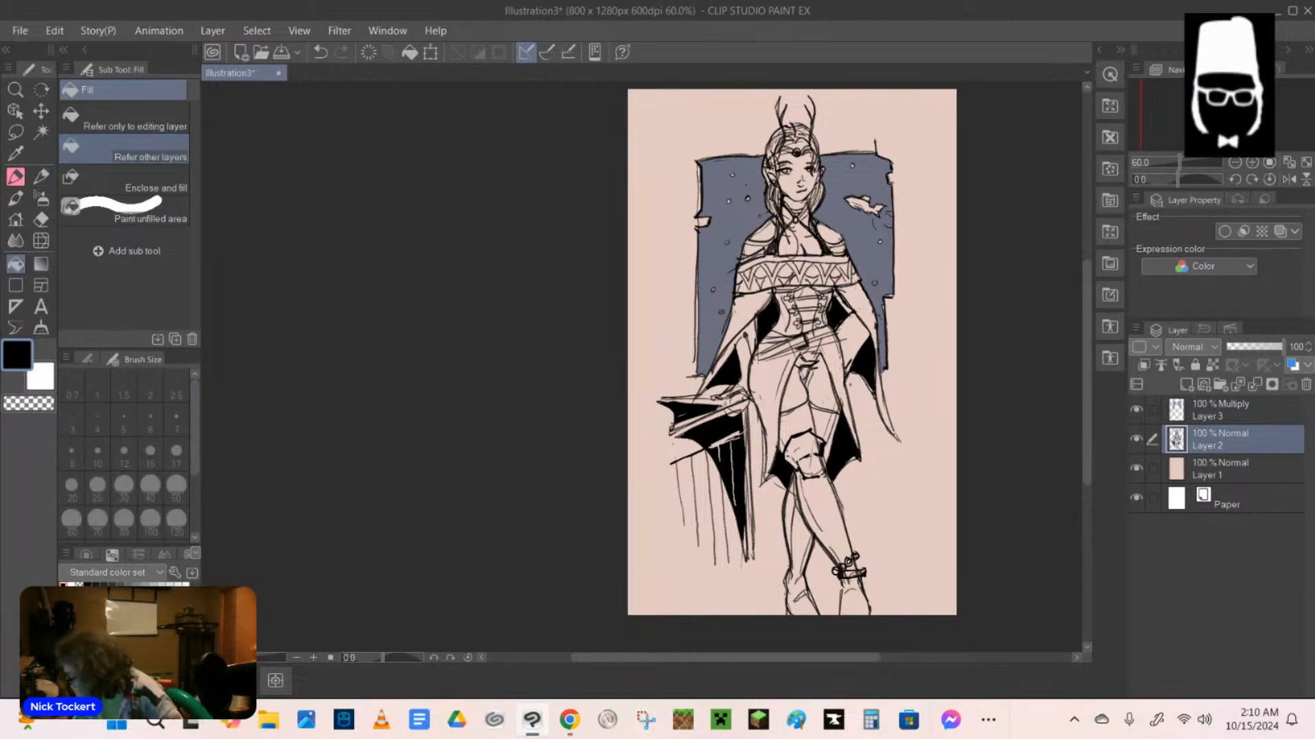
click(804, 372)
click(807, 376)
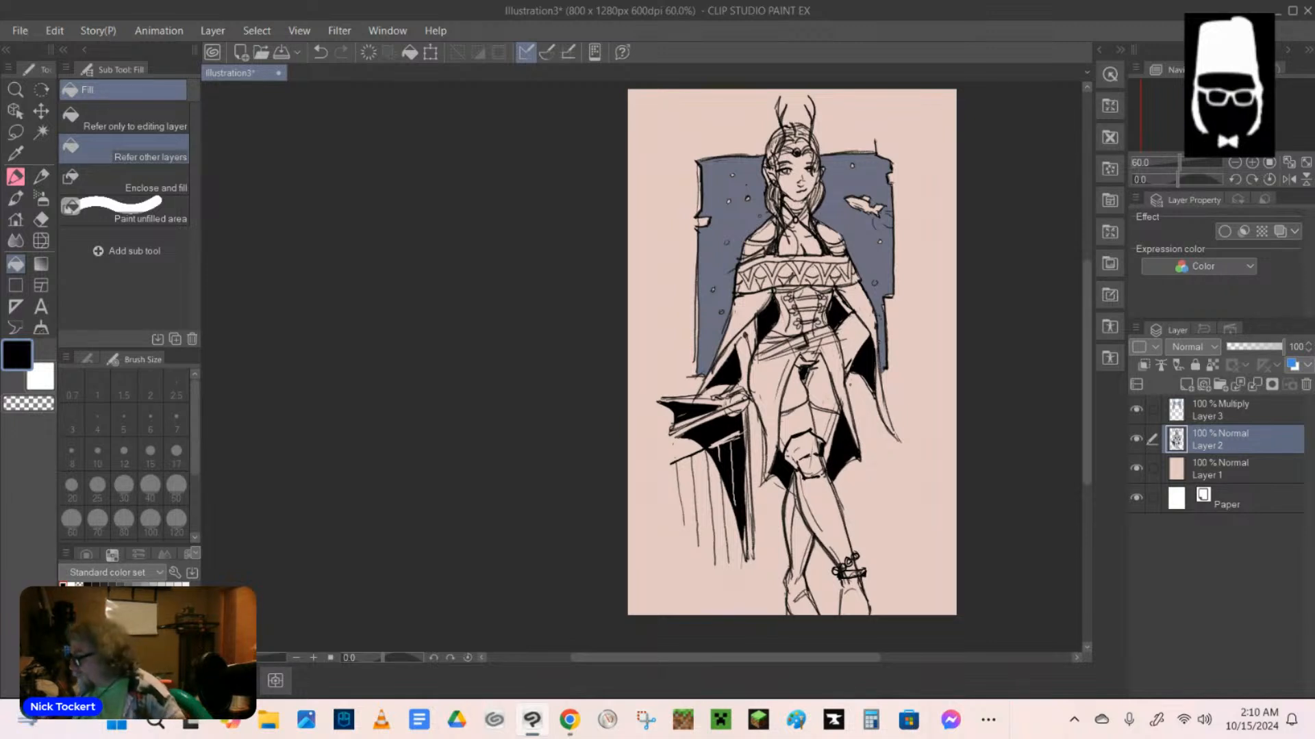
Switch to the CIRO pen at size 7 and ink lines along the cape folds on both sides of the torso.
key(p)
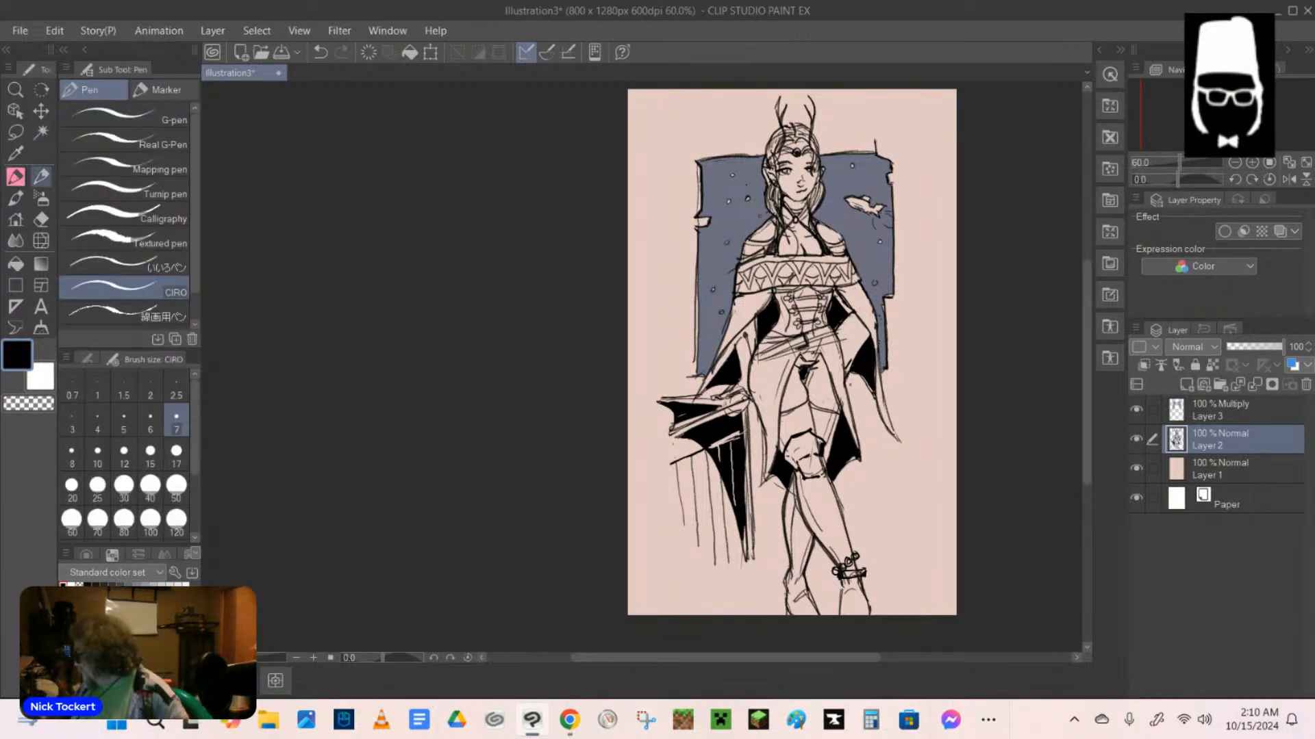
drag(767, 288, 718, 350)
drag(841, 289, 875, 334)
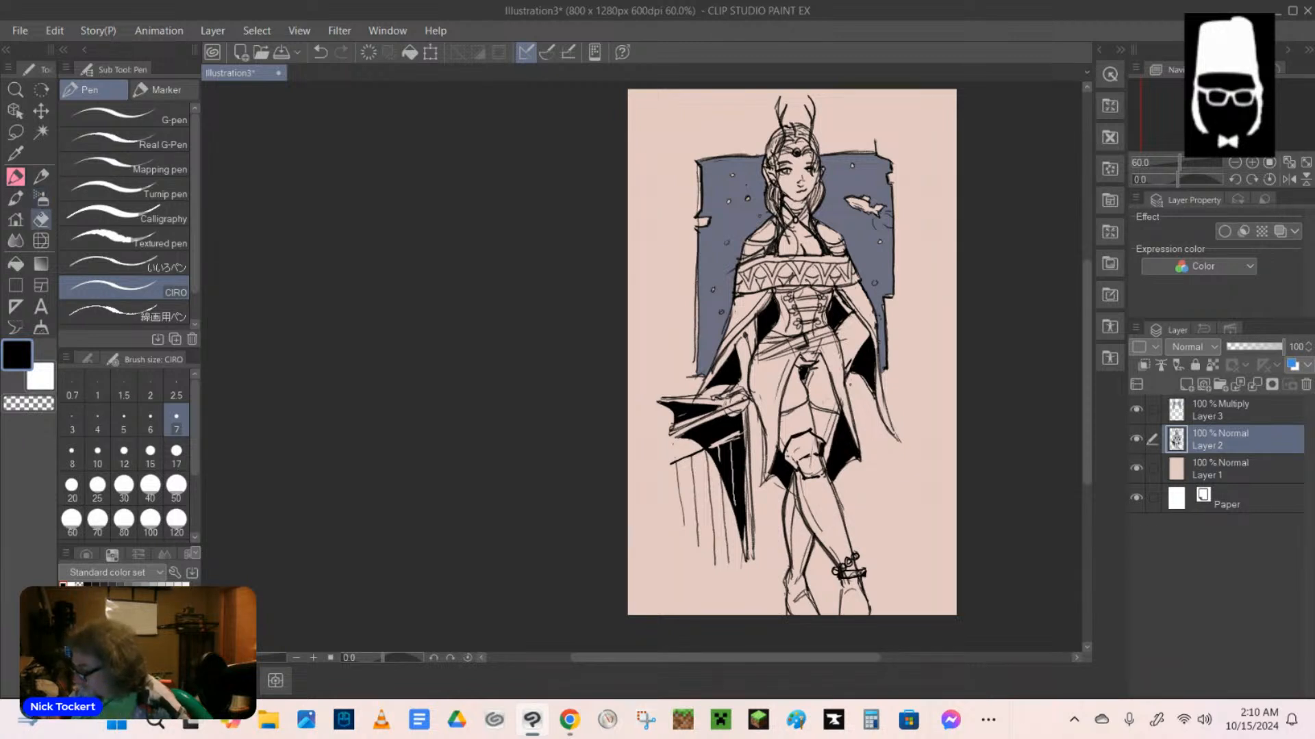
With the hard eraser at size 7, cut light lines into the black cape lining on both sides, undoing the size 12 attempt.
click(41, 219)
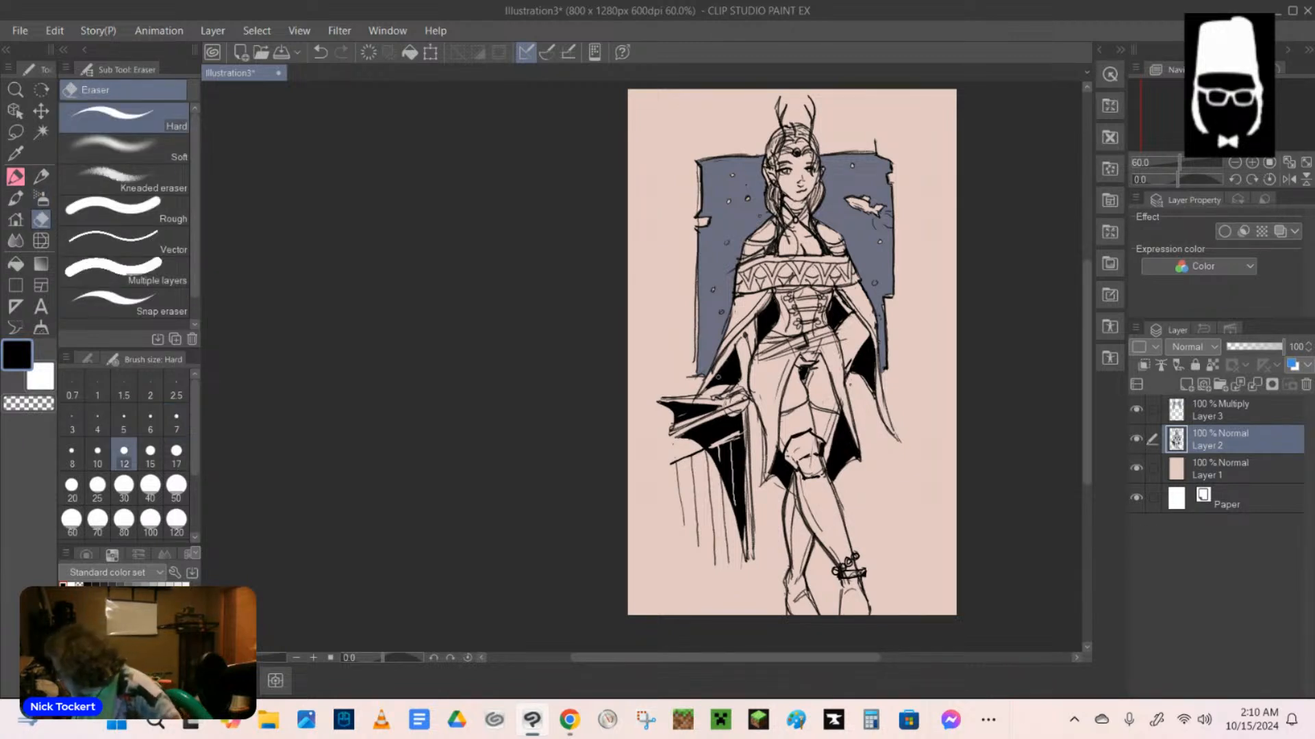
drag(714, 380, 739, 373)
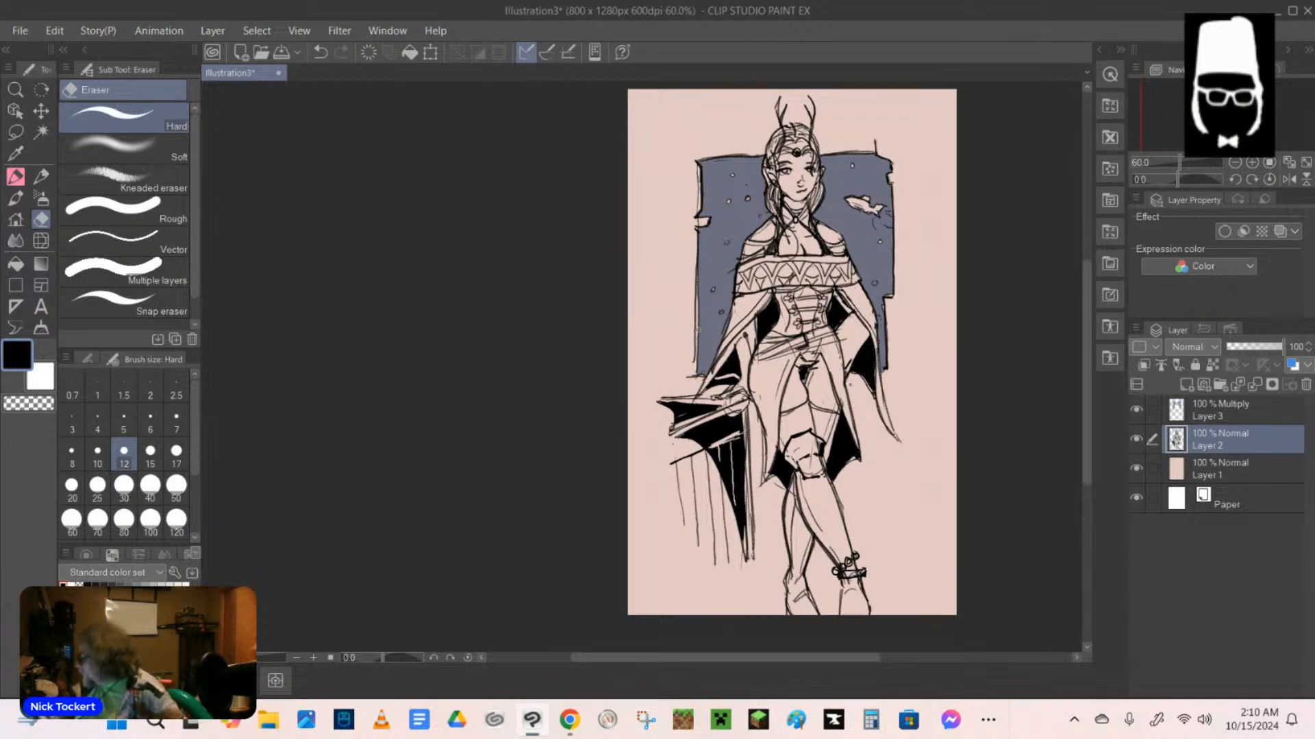
key(ctrl+z)
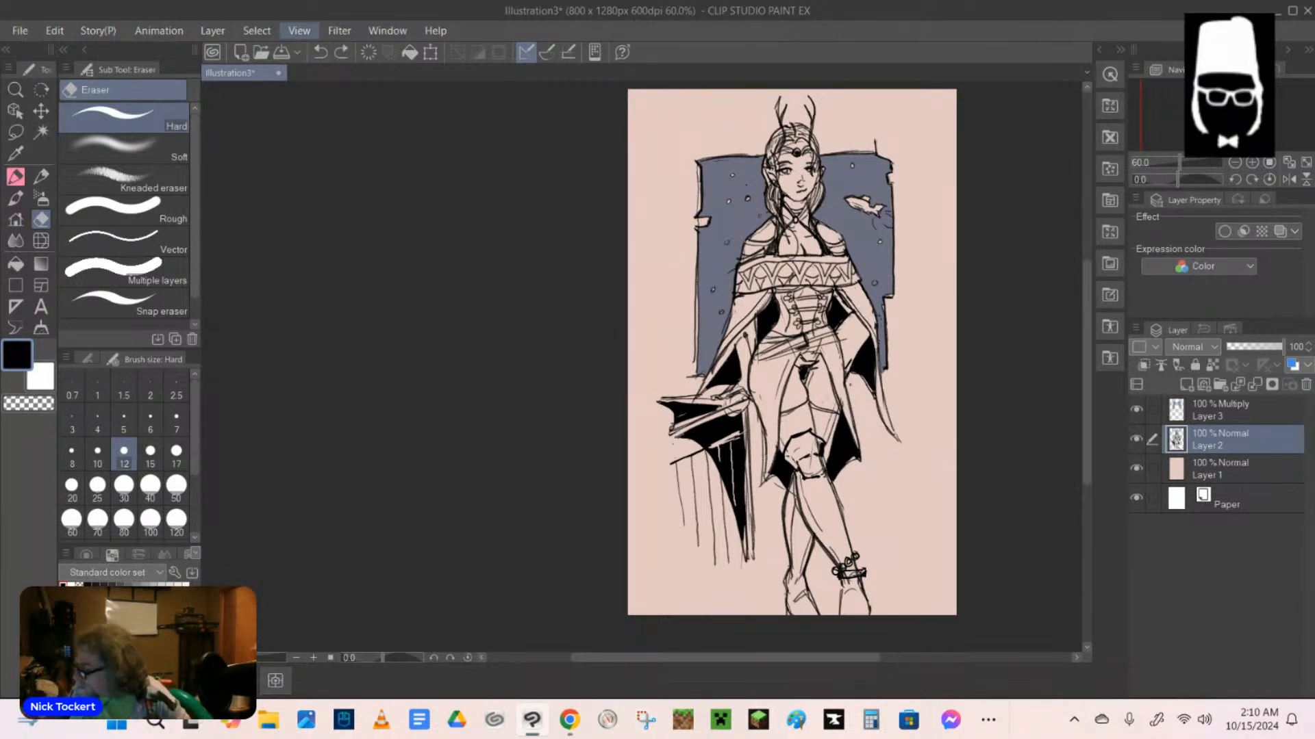
click(176, 419)
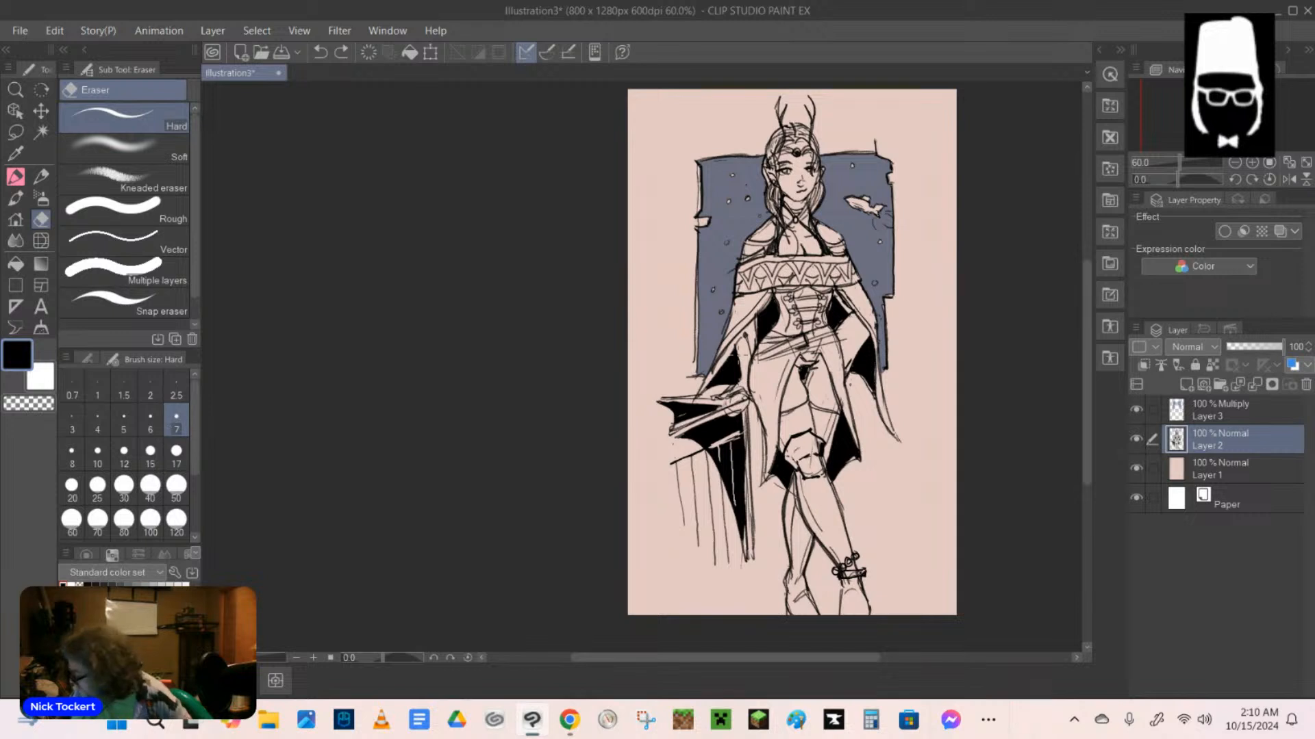
drag(712, 378, 740, 376)
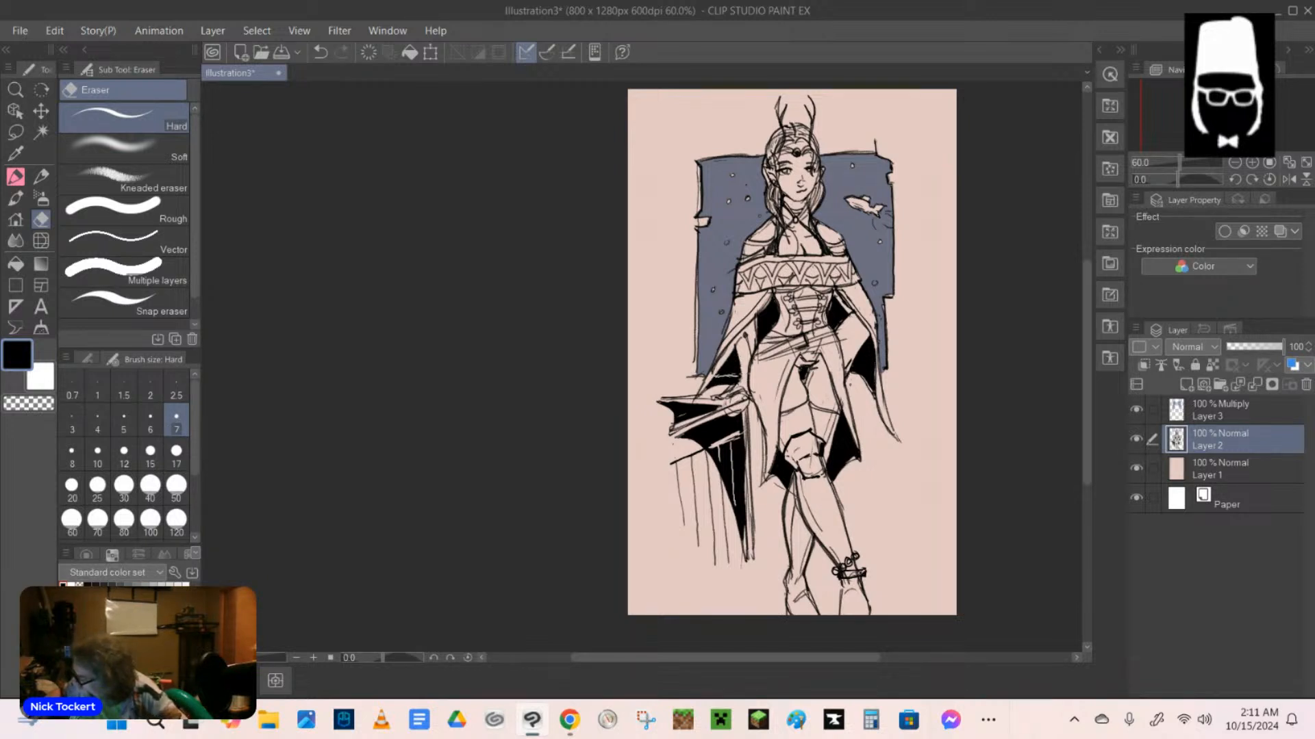
drag(849, 366, 873, 382)
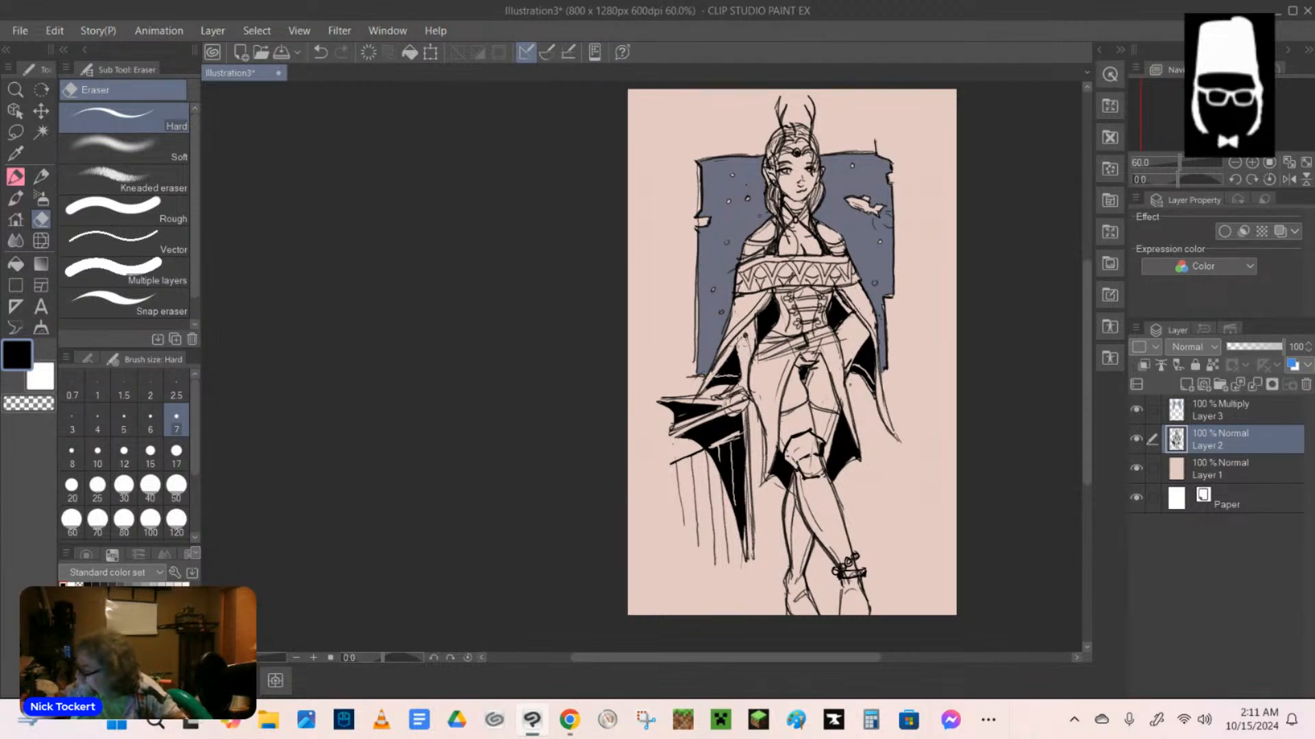
Undo the last erasure and redraw the outstretched forearm's line with the mechanical pencil.
click(320, 52)
key(p)
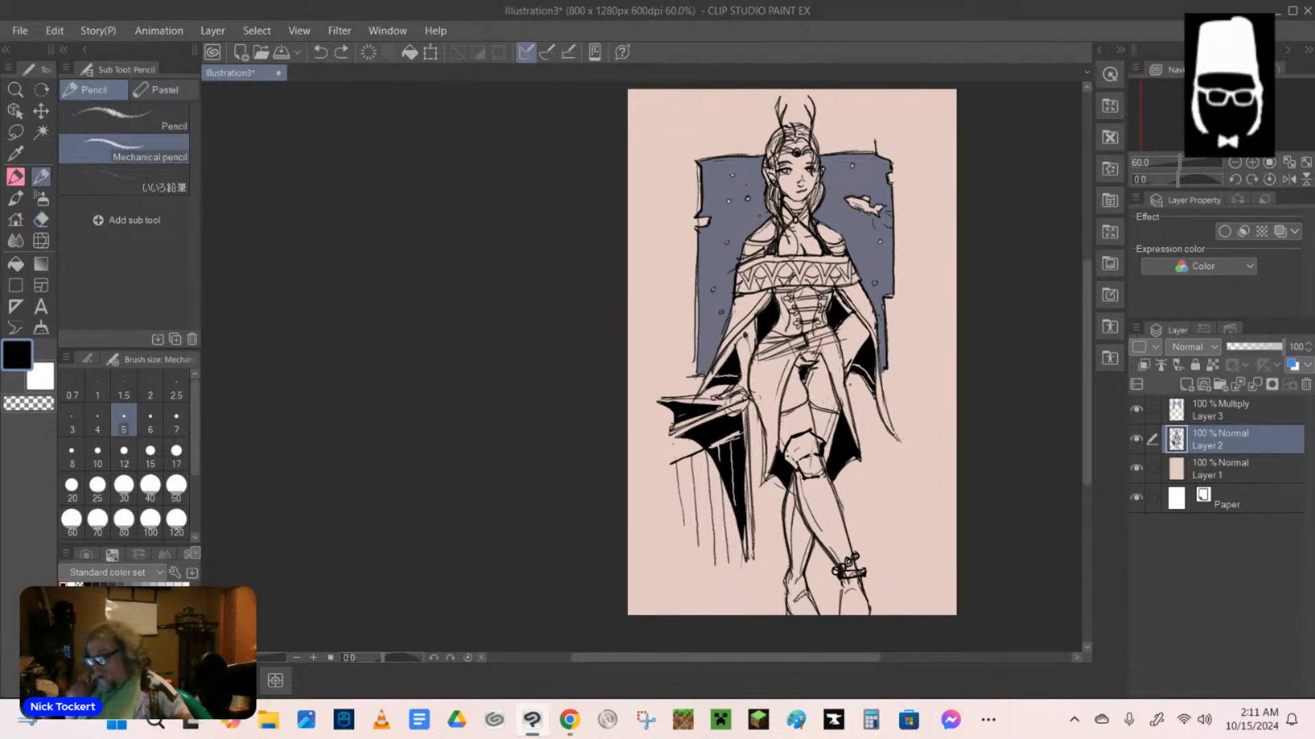
mouse_move(745, 335)
mouse_down()
mouse_move(724, 366)
mouse_move(754, 346)
mouse_move(750, 386)
mouse_up()
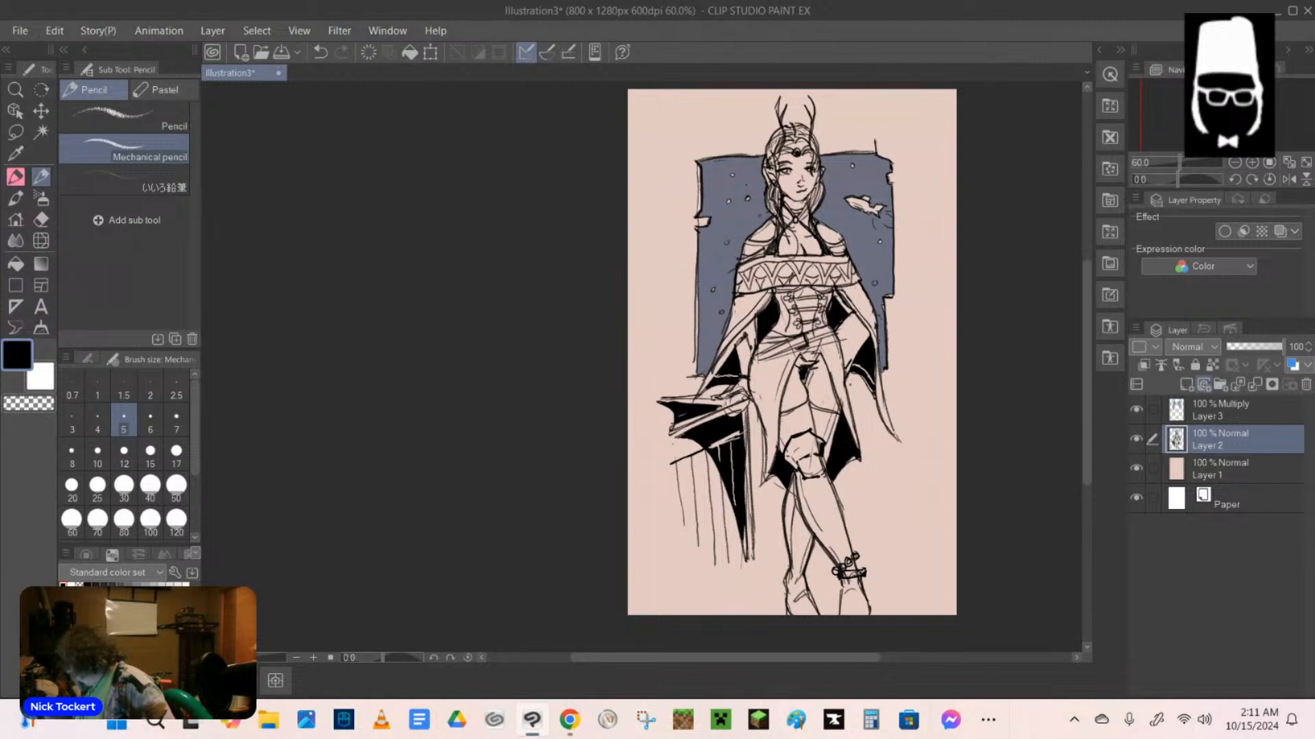
On a new layer above the line art, paint the whites of both eyes with the mechanical pencil, and set the colour back to black.
click(1186, 384)
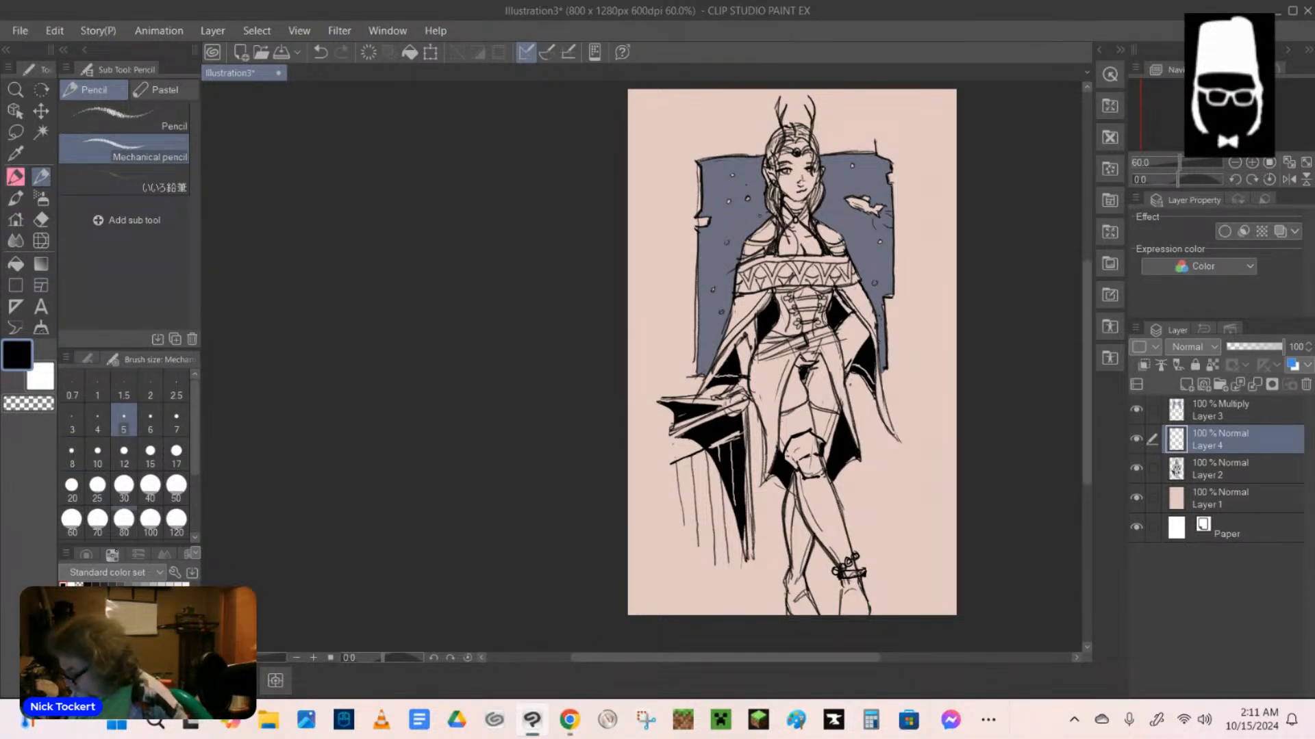
key(x)
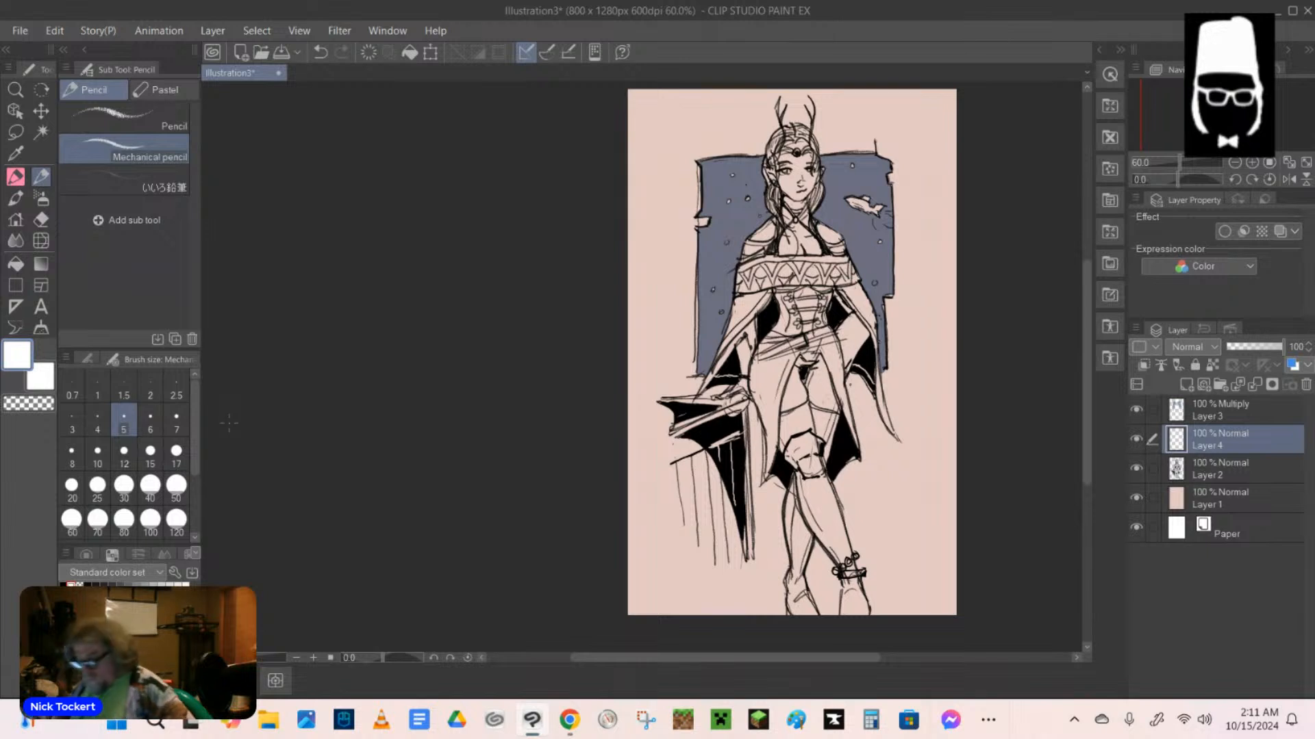
scroll(635, 359, up, 3)
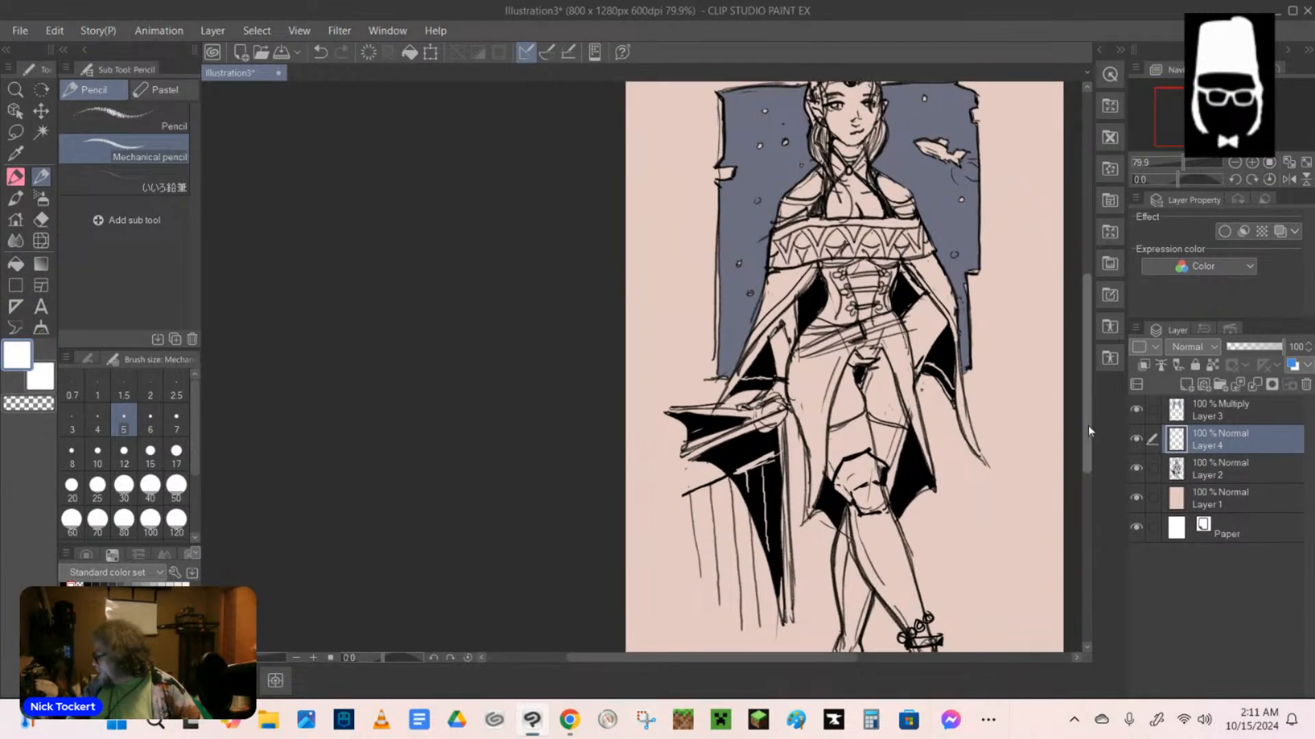
drag(1084, 438, 1092, 329)
scroll(868, 409, up, 6)
scroll(857, 395, up, 4)
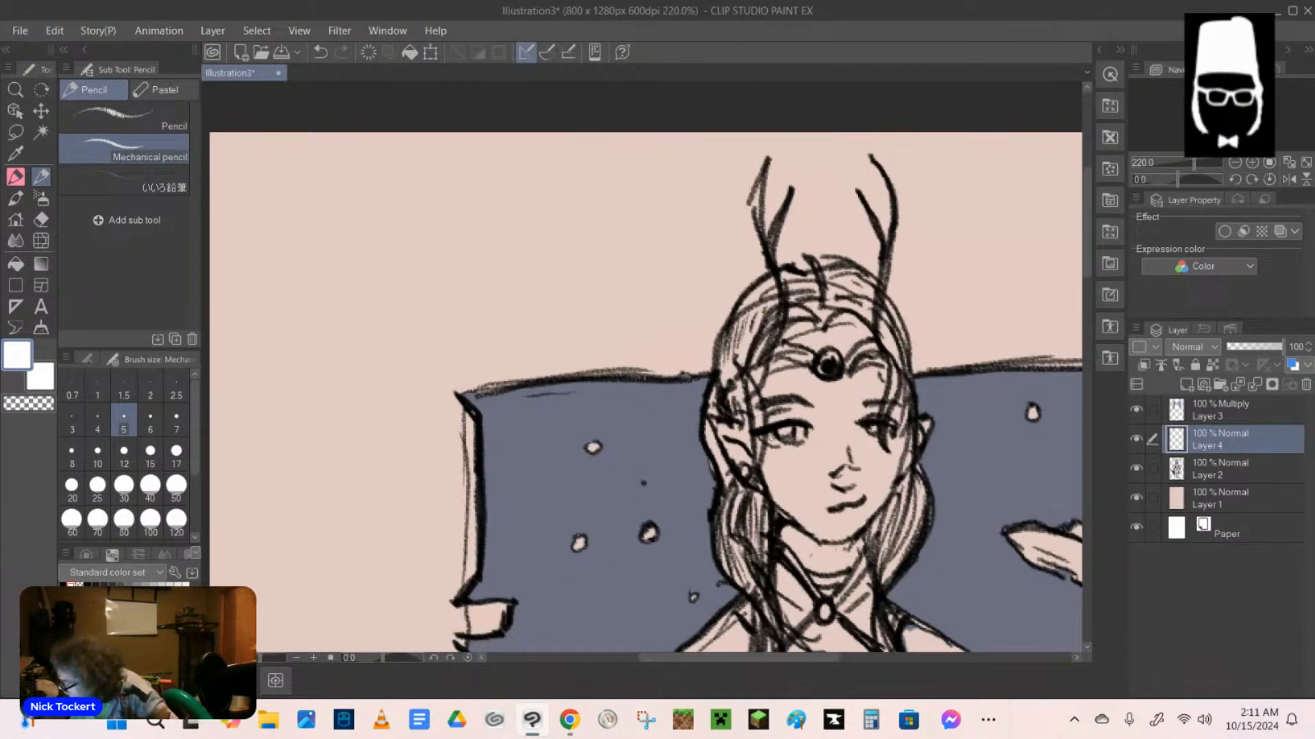
drag(771, 440, 799, 435)
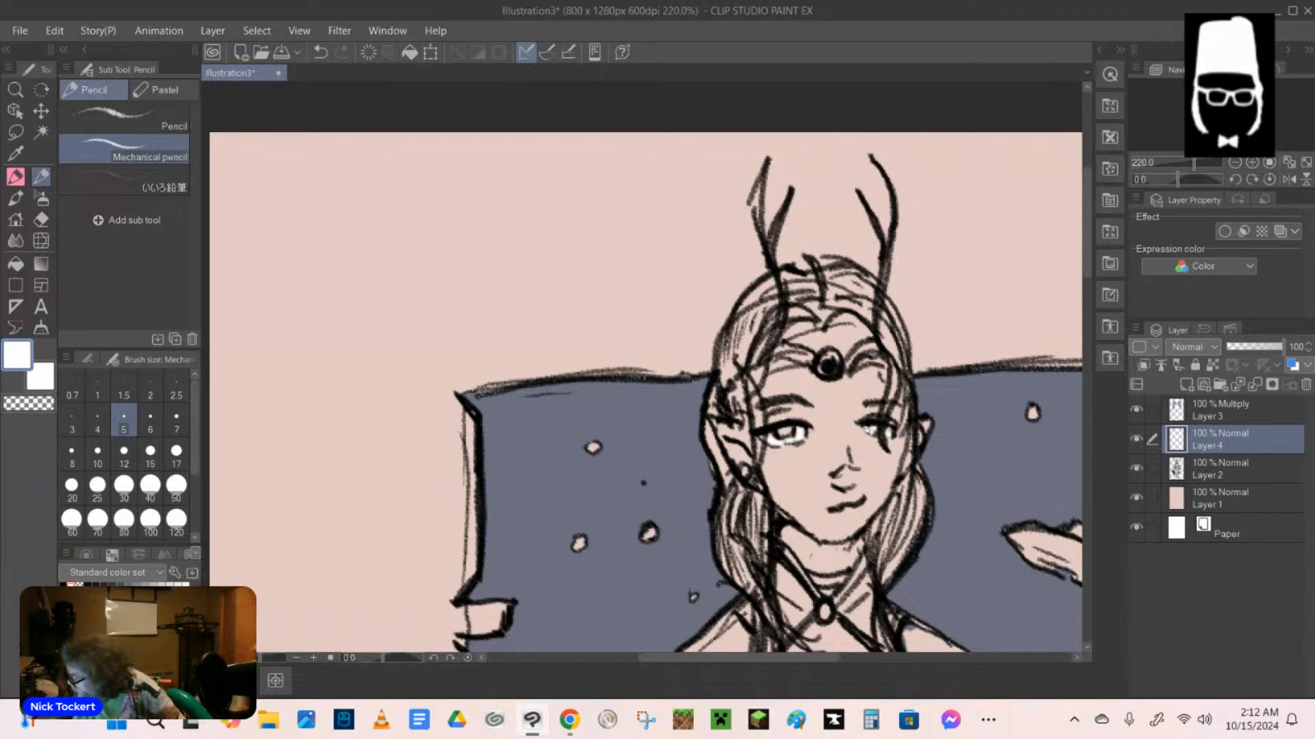
drag(870, 433, 867, 428)
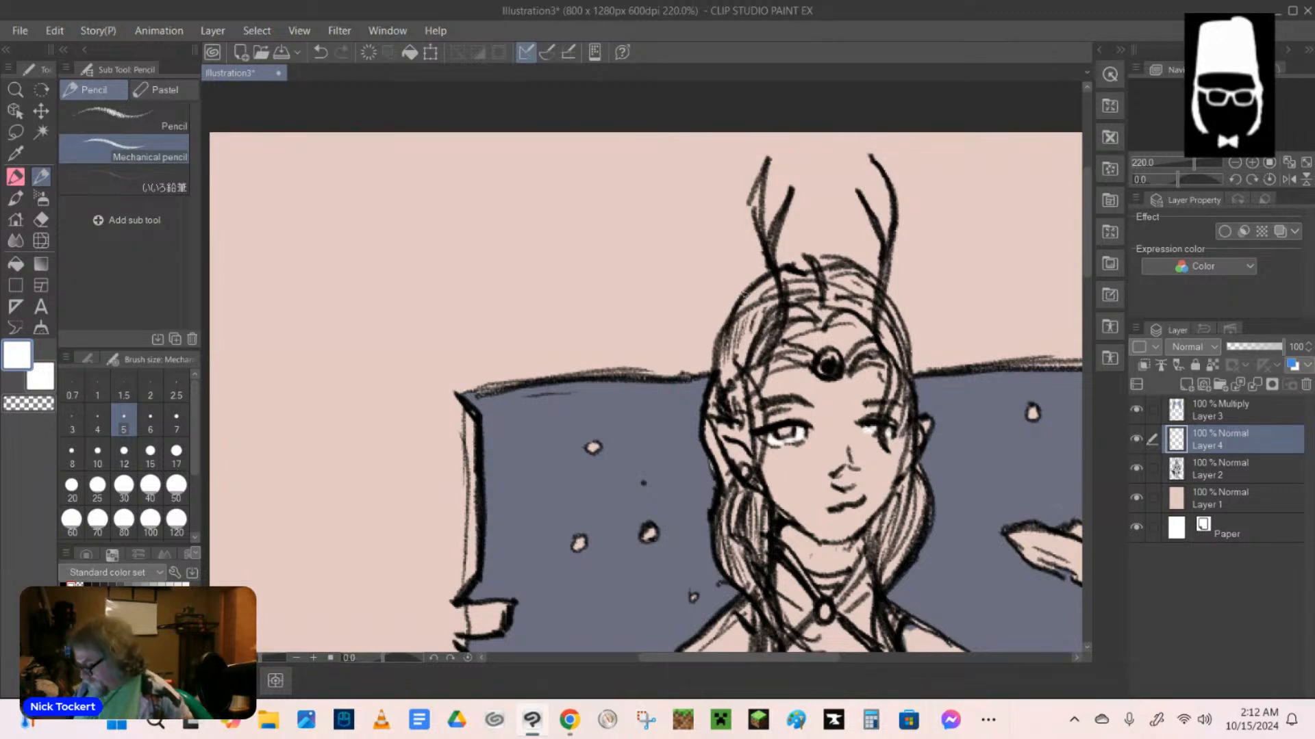
click(64, 583)
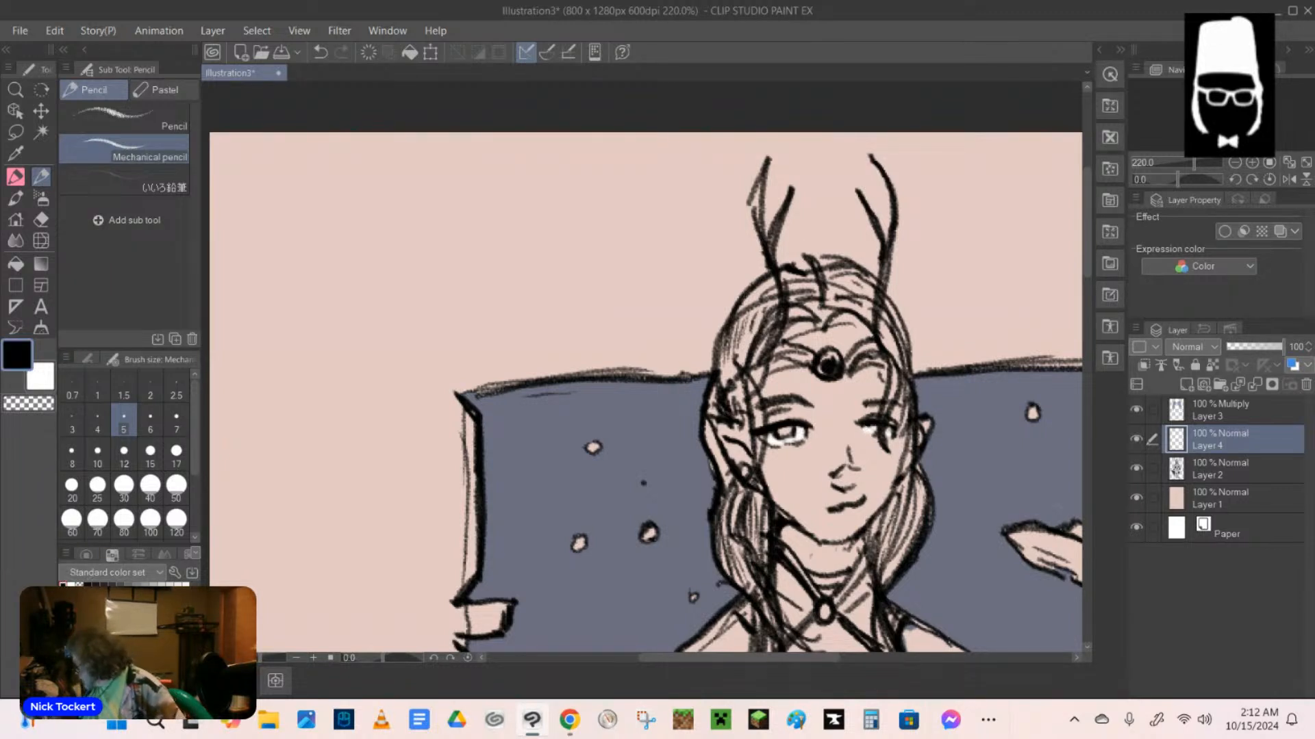
Draw black pupils in both eyes with the mechanical pencil at size 5 on Layer 4, above the line art.
click(1219, 469)
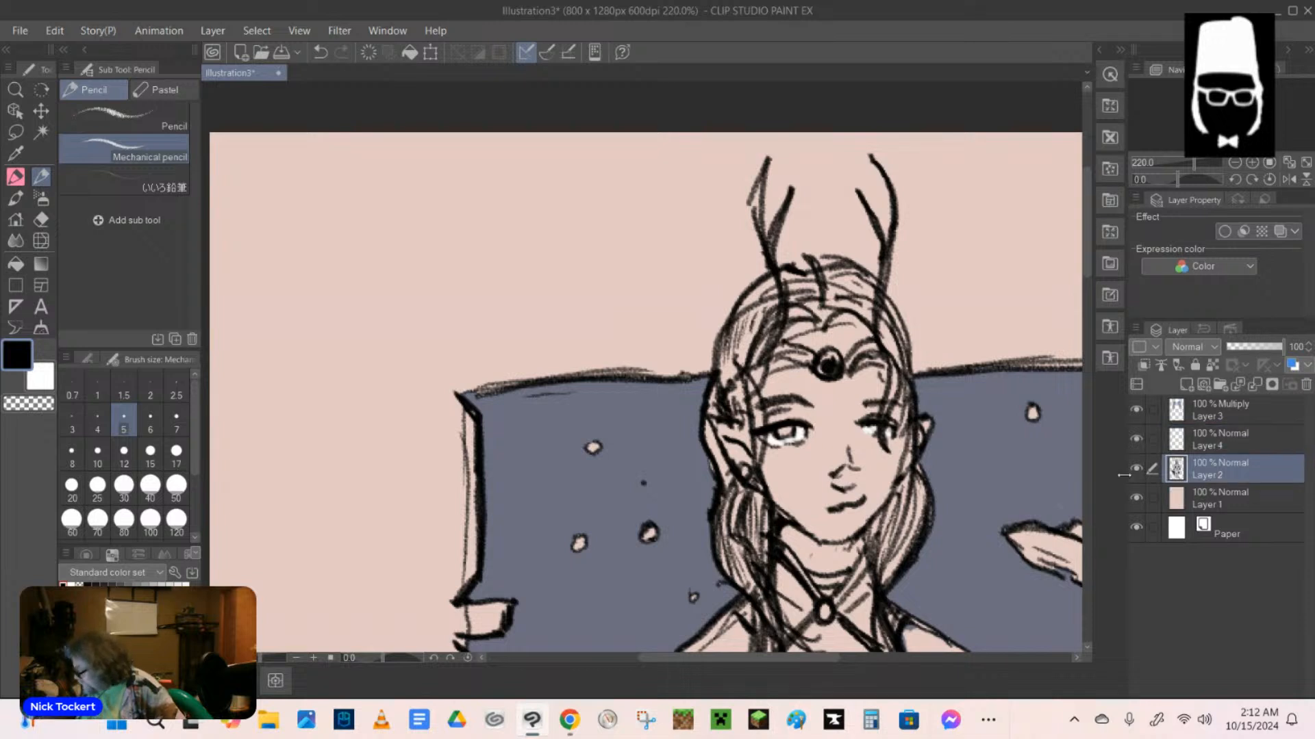
drag(866, 428, 875, 430)
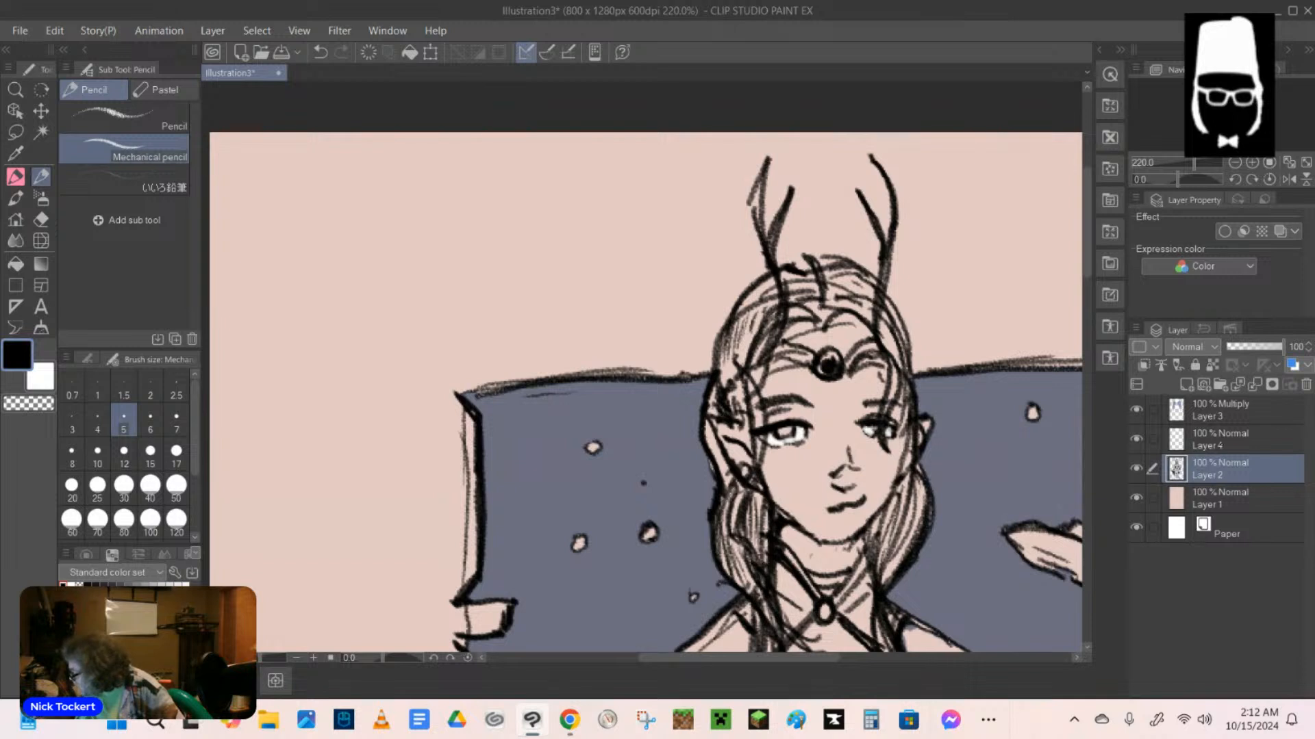
click(1233, 440)
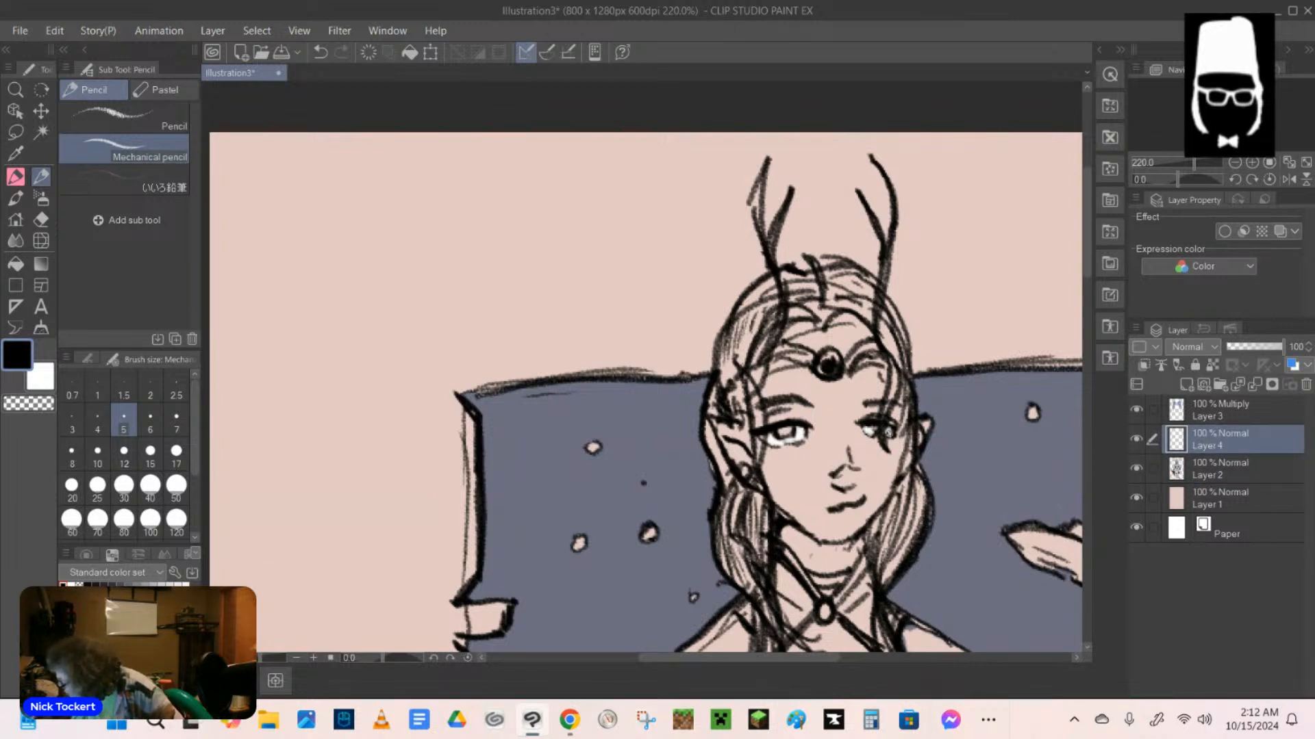
drag(889, 433, 867, 432)
drag(784, 428, 788, 435)
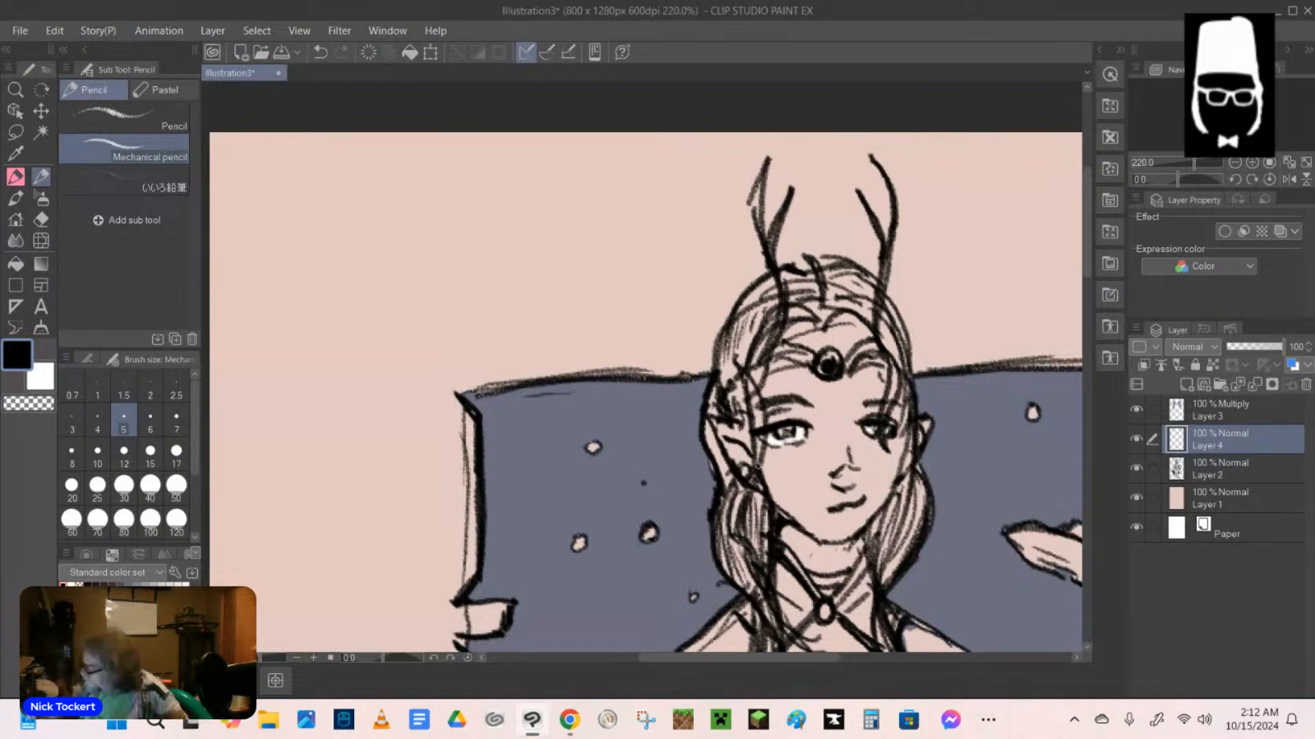
On Layer 2, set the hard eraser to size 5 and retouch the hair outline beside the pointed ear with the mechanical pencil.
key(e)
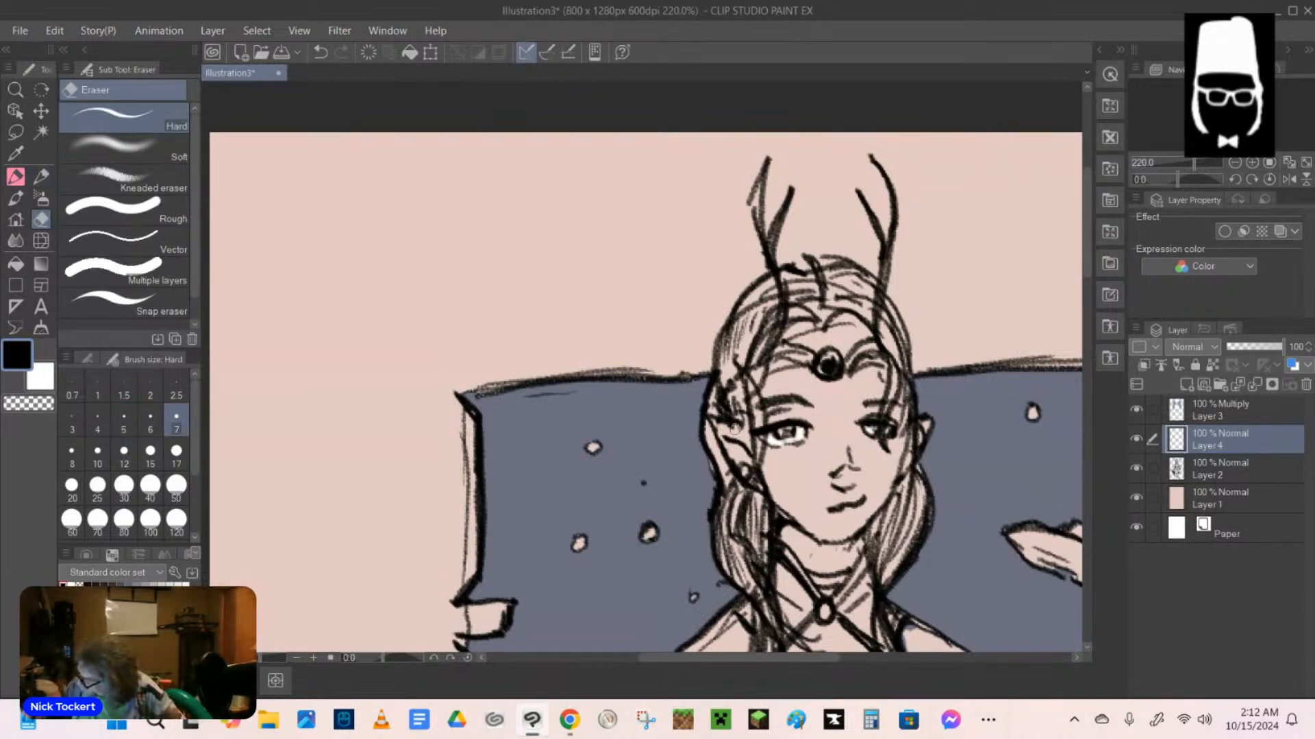
key(alt+bracketleft)
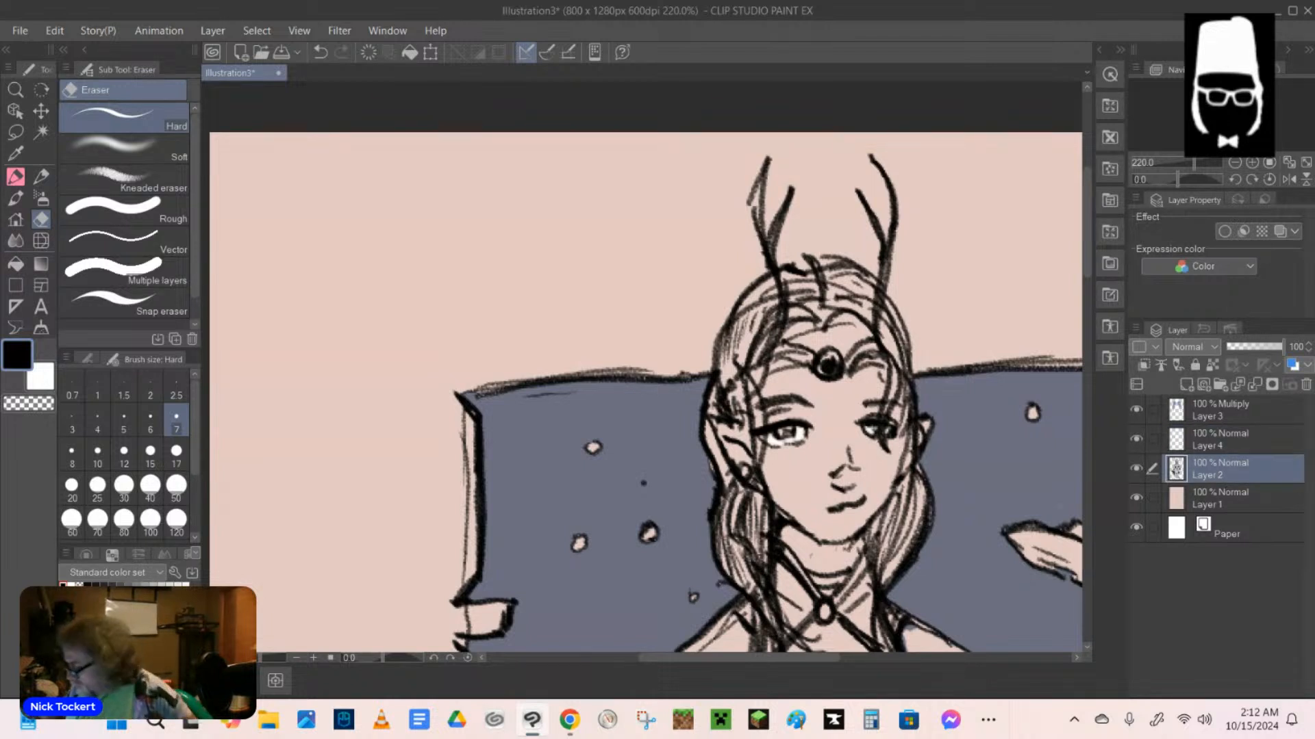
key(bracketleft)
key(bracketleft)
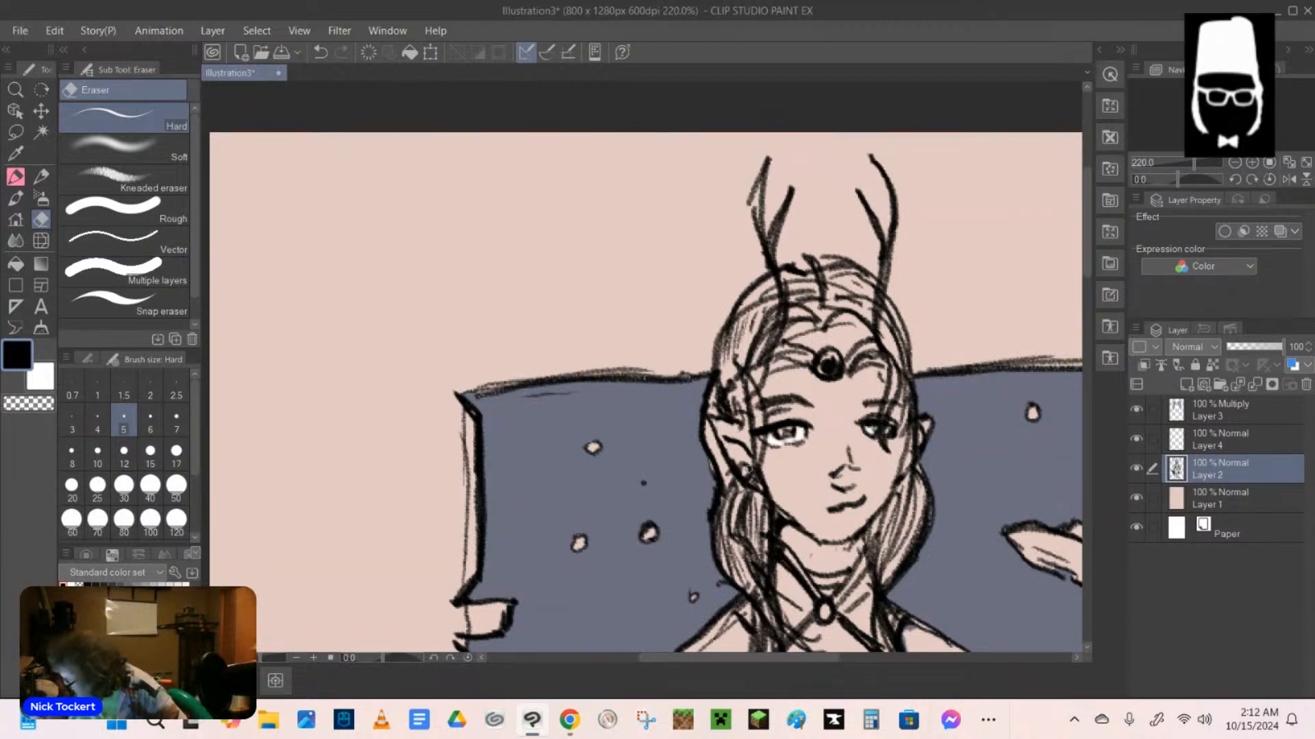
key(p)
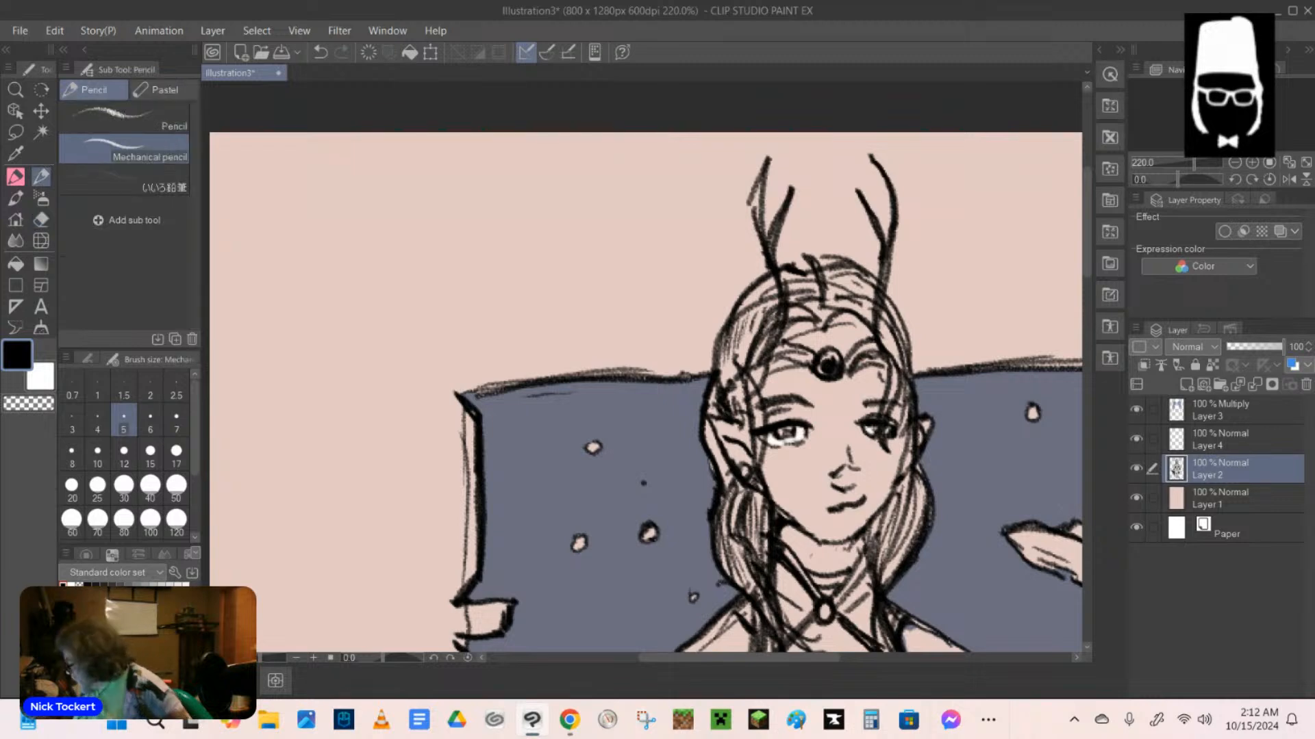
drag(713, 399, 725, 462)
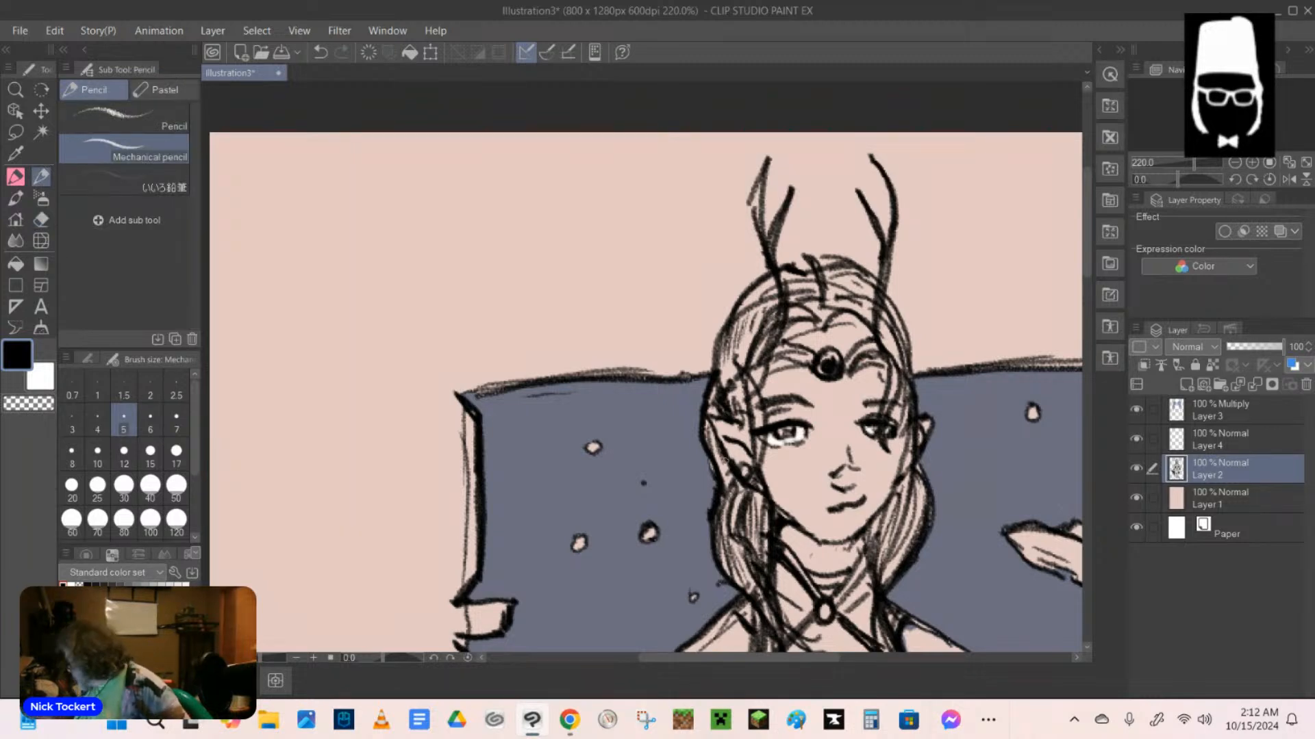
Hatch the lower parts of the patterned collar band with diagonal mechanical pencil strokes, all the way across the chest.
scroll(1047, 337, down, 5)
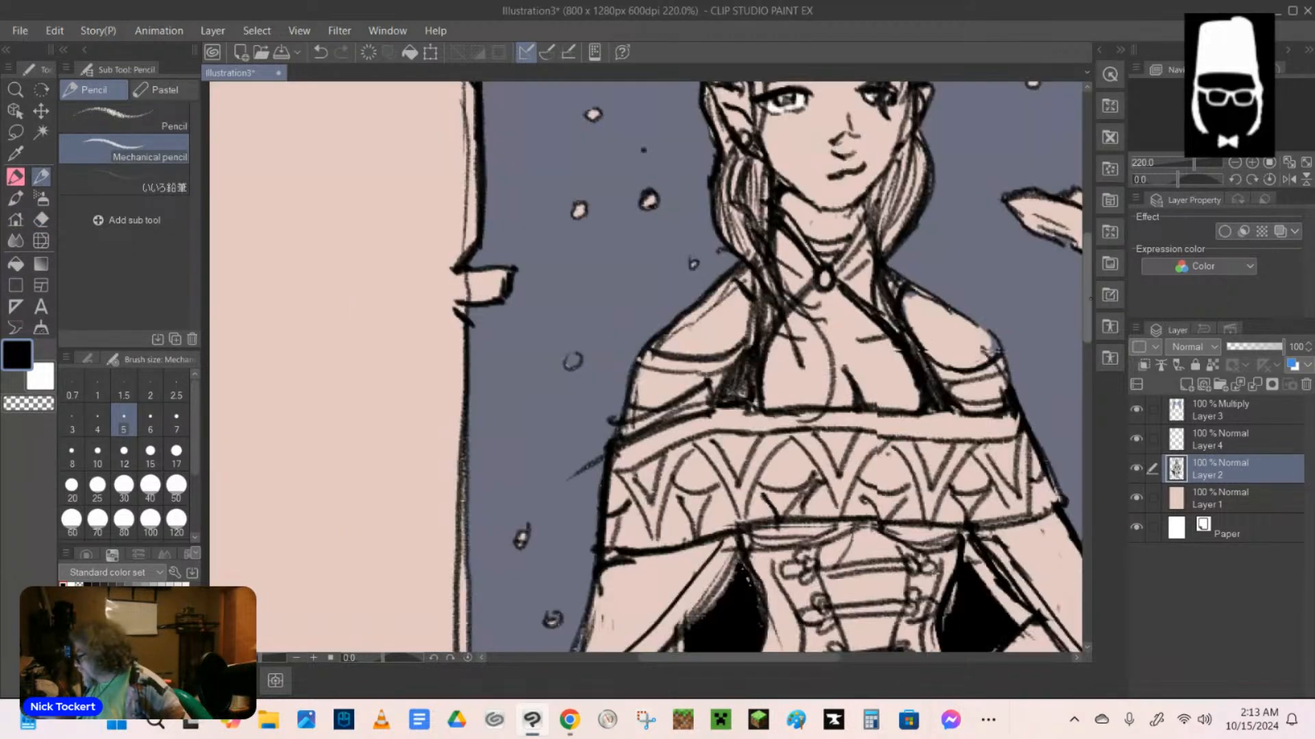
scroll(986, 349, down, 3)
scroll(815, 342, up, 1)
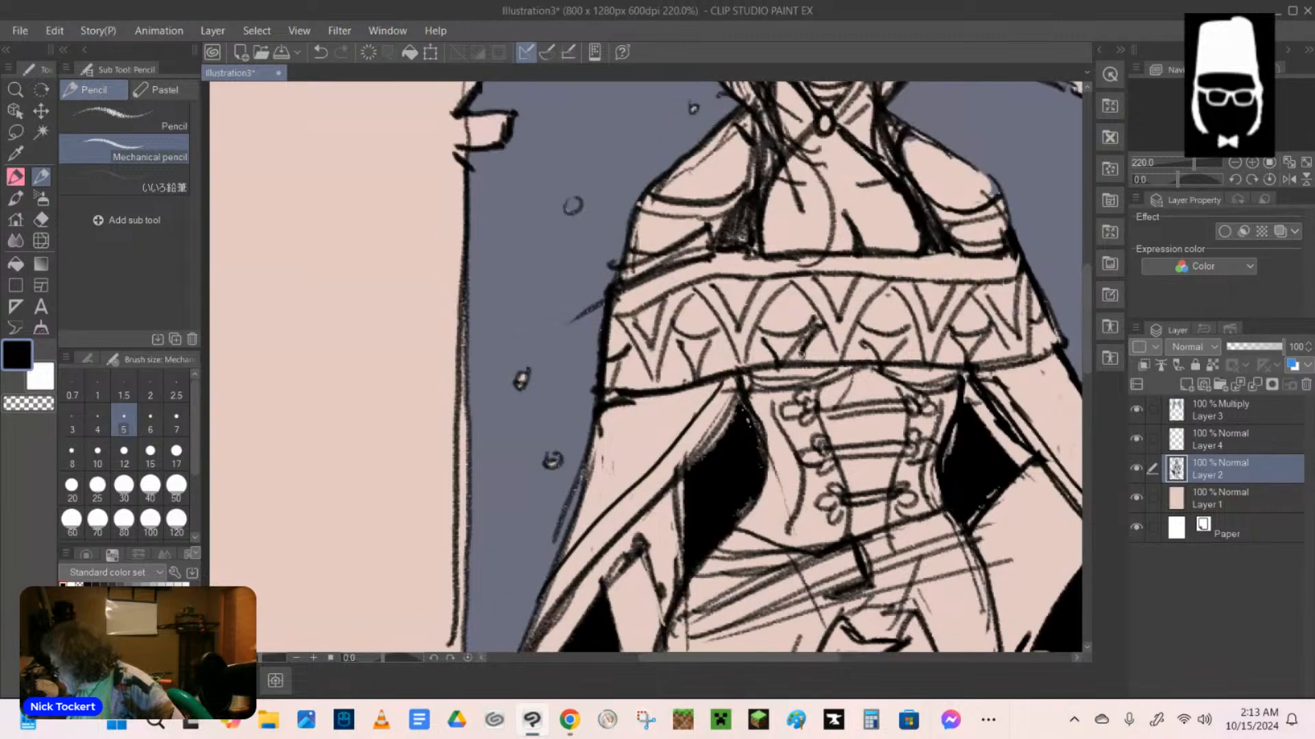
mouse_move(761, 335)
mouse_down()
mouse_move(782, 362)
mouse_move(818, 325)
mouse_move(752, 365)
mouse_move(712, 351)
mouse_move(705, 370)
mouse_up()
mouse_move(675, 342)
mouse_down()
mouse_move(658, 364)
mouse_move(674, 385)
mouse_move(628, 366)
mouse_move(620, 376)
mouse_up()
mouse_move(818, 339)
mouse_down()
mouse_move(803, 358)
mouse_move(818, 360)
mouse_up()
drag(860, 336, 848, 352)
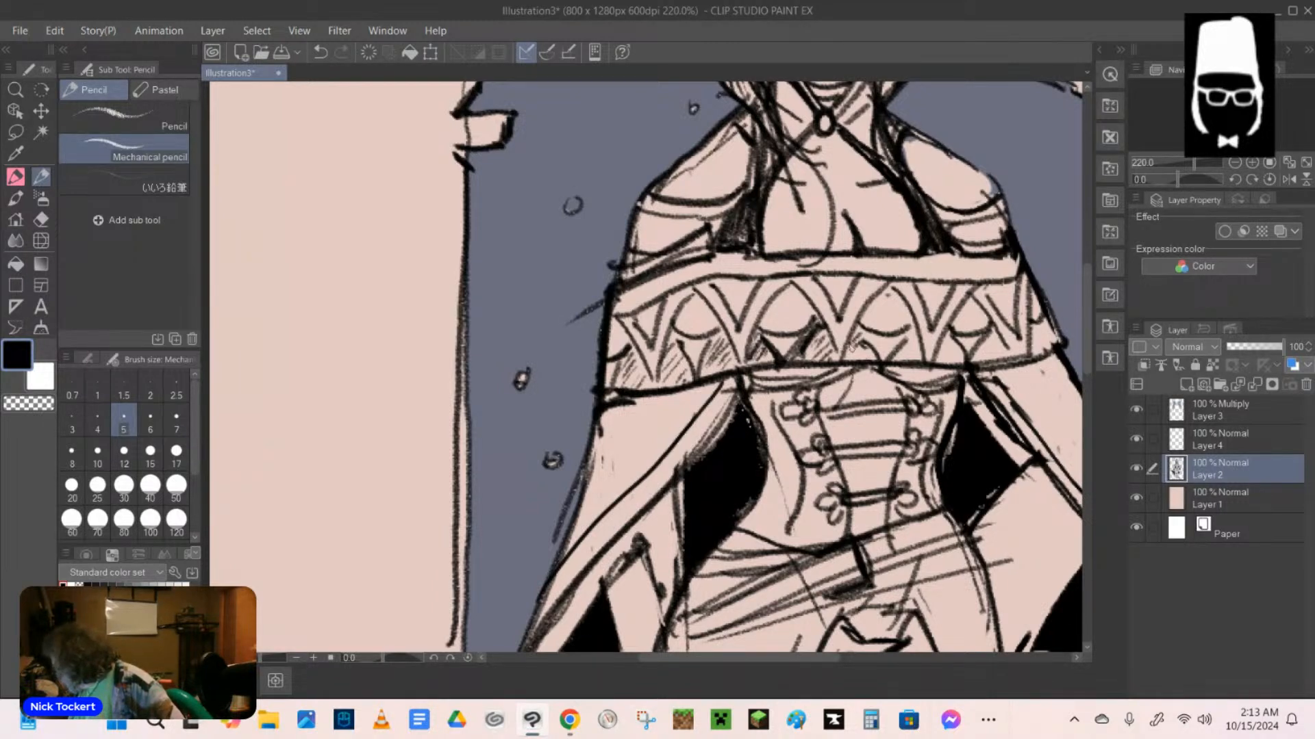
drag(863, 344, 850, 360)
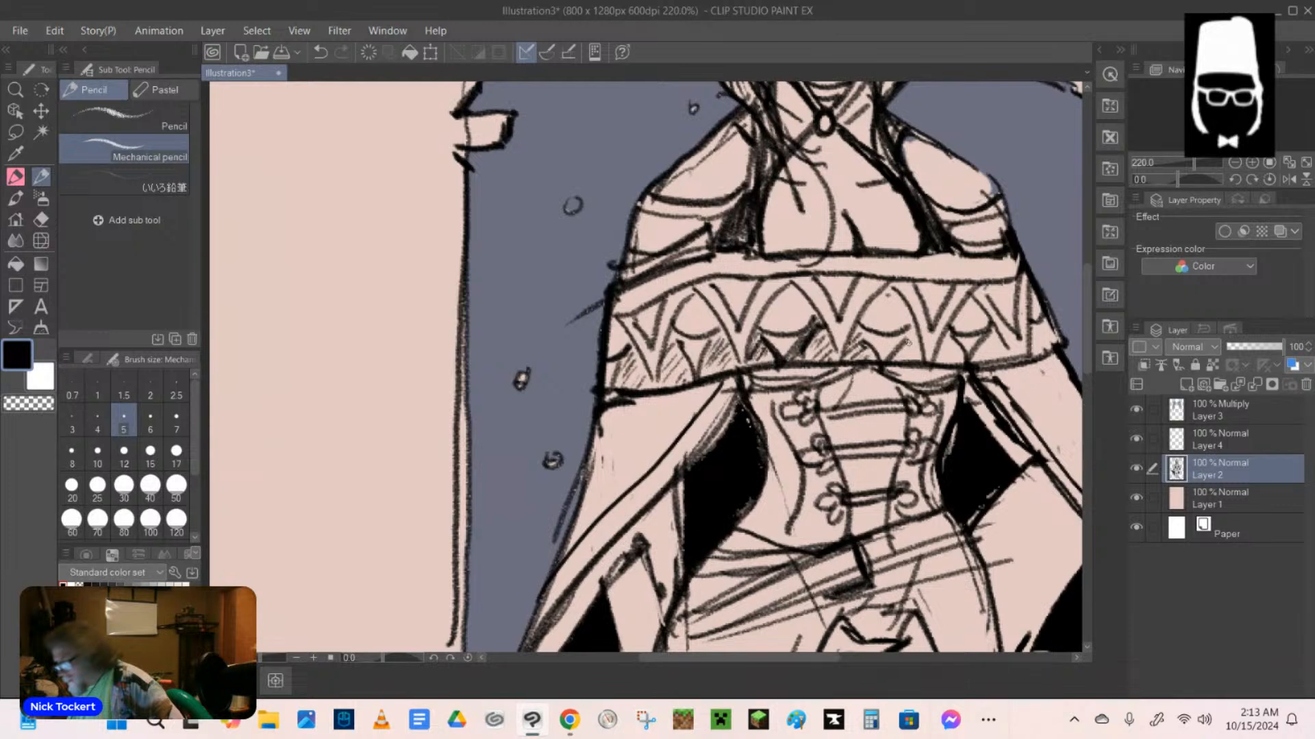
mouse_move(917, 340)
mouse_down()
mouse_move(898, 358)
mouse_move(941, 362)
mouse_up()
drag(1005, 332, 983, 361)
mouse_move(1046, 327)
mouse_down()
mouse_move(1020, 361)
mouse_move(975, 367)
mouse_move(1063, 345)
mouse_up()
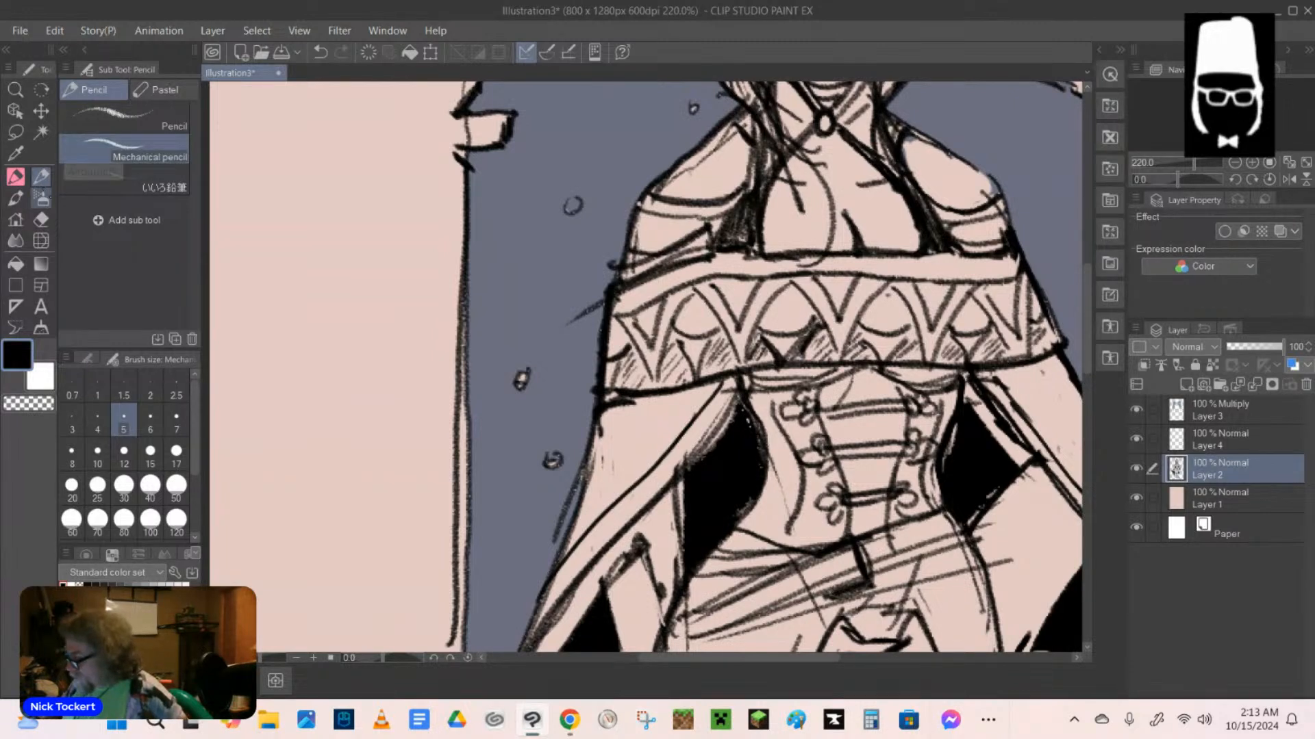
Erase the stray sketch lines at the shoulder on Layer 2 and the blue spill on the opposite shoulder on Layer 3.
click(42, 219)
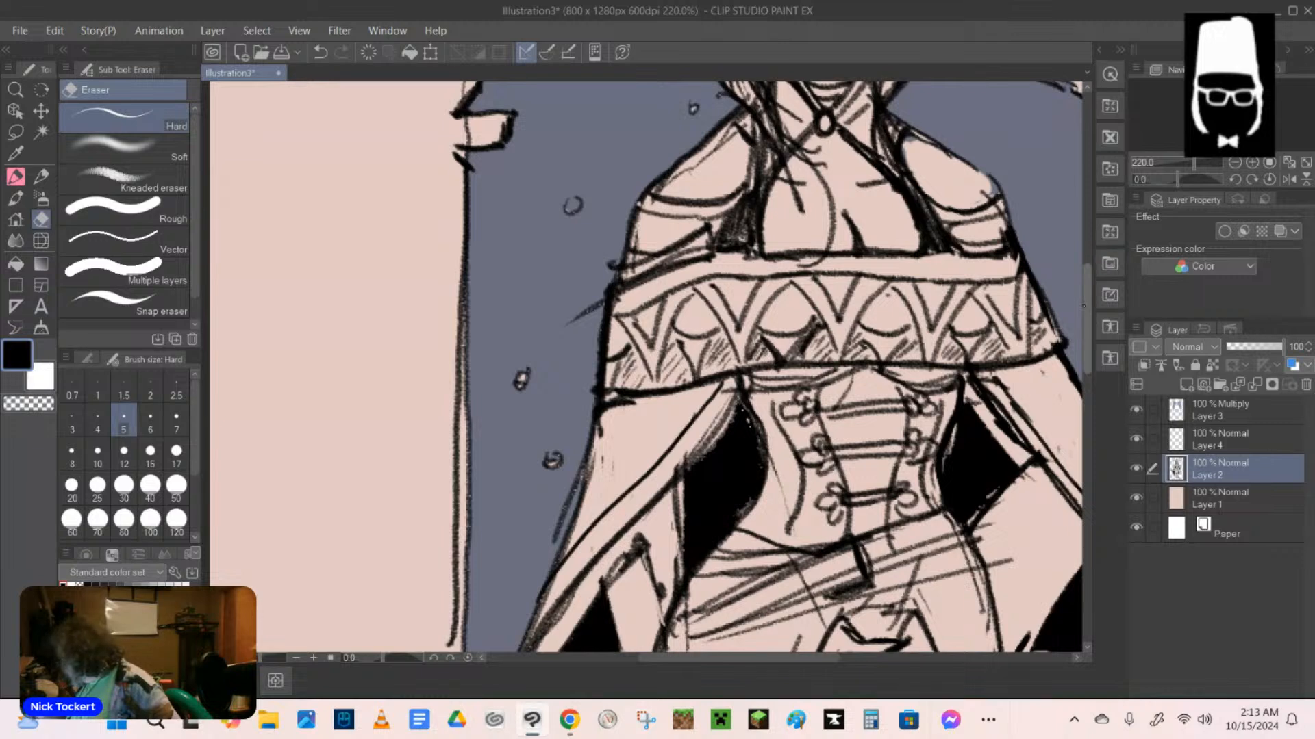
scroll(914, 342, up, 3)
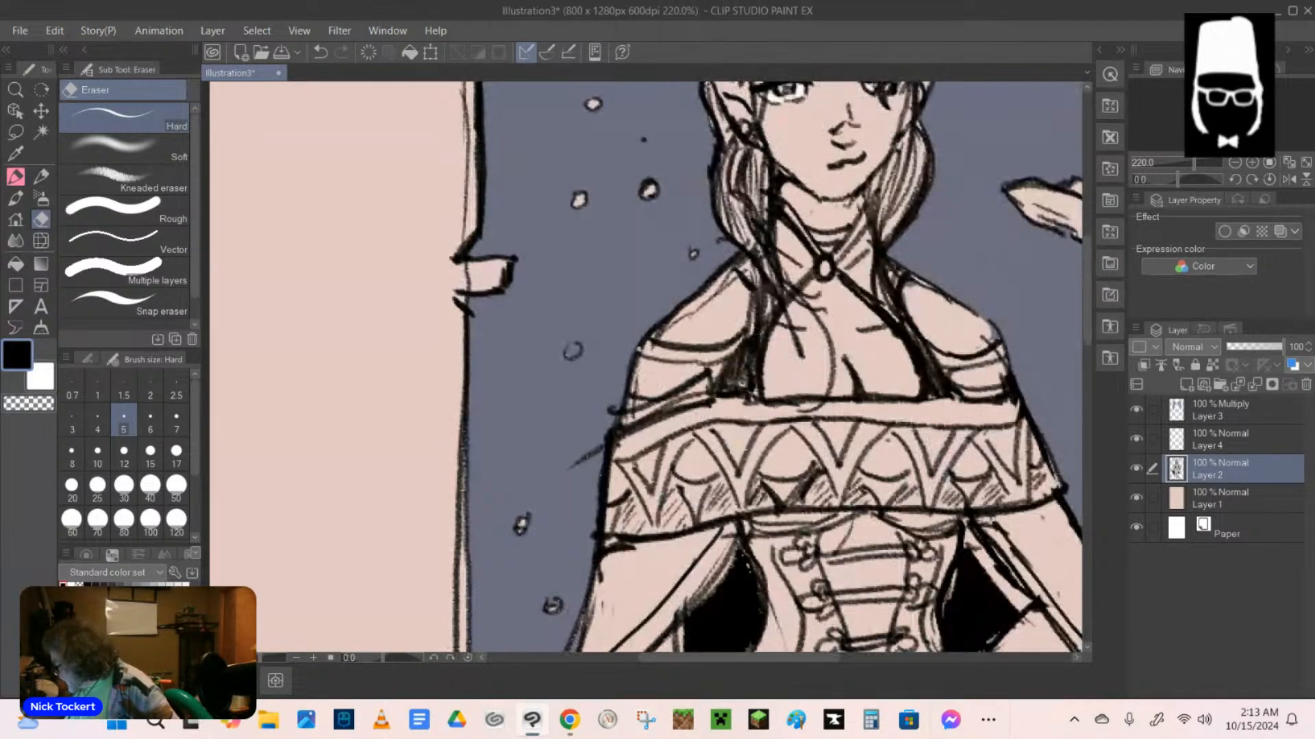
mouse_move(751, 314)
mouse_down()
mouse_move(741, 271)
mouse_move(746, 301)
mouse_move(705, 294)
mouse_move(729, 278)
mouse_move(675, 322)
mouse_move(736, 272)
mouse_up()
drag(993, 331, 984, 334)
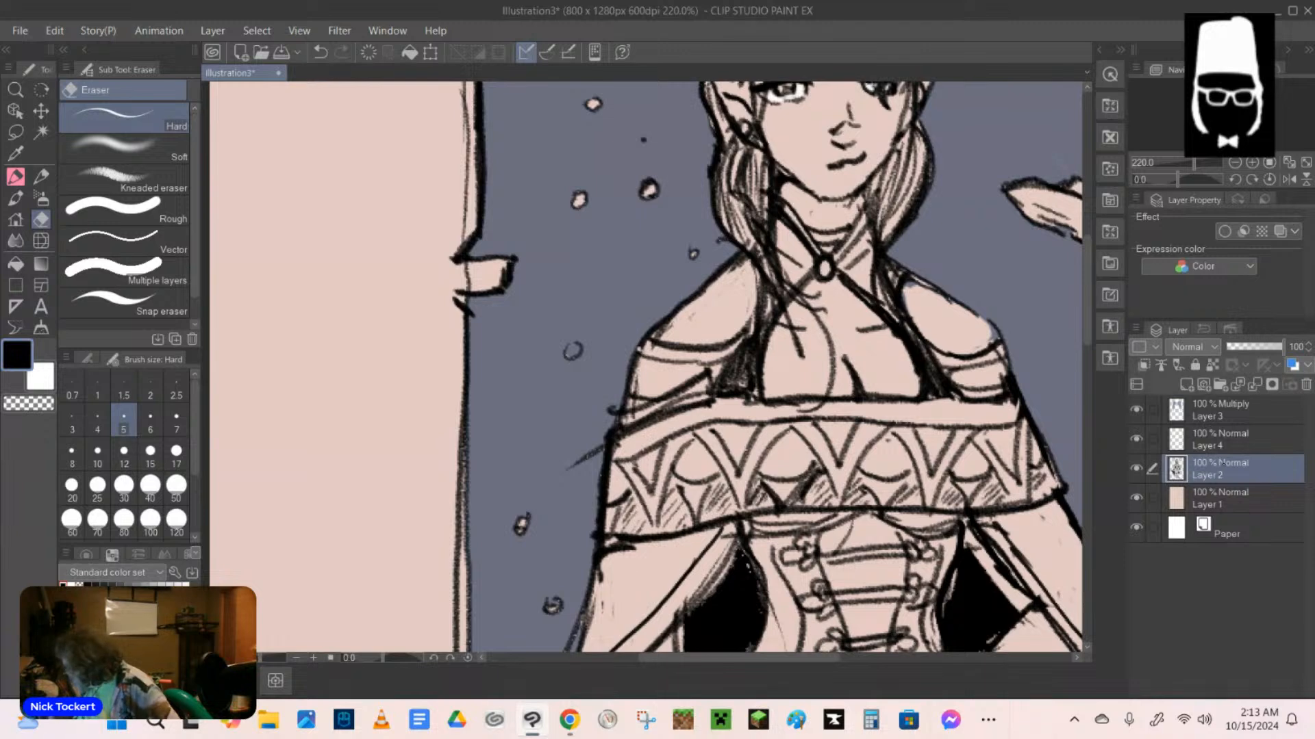
click(1227, 415)
mouse_move(990, 328)
mouse_down()
mouse_move(983, 341)
mouse_move(994, 339)
mouse_up()
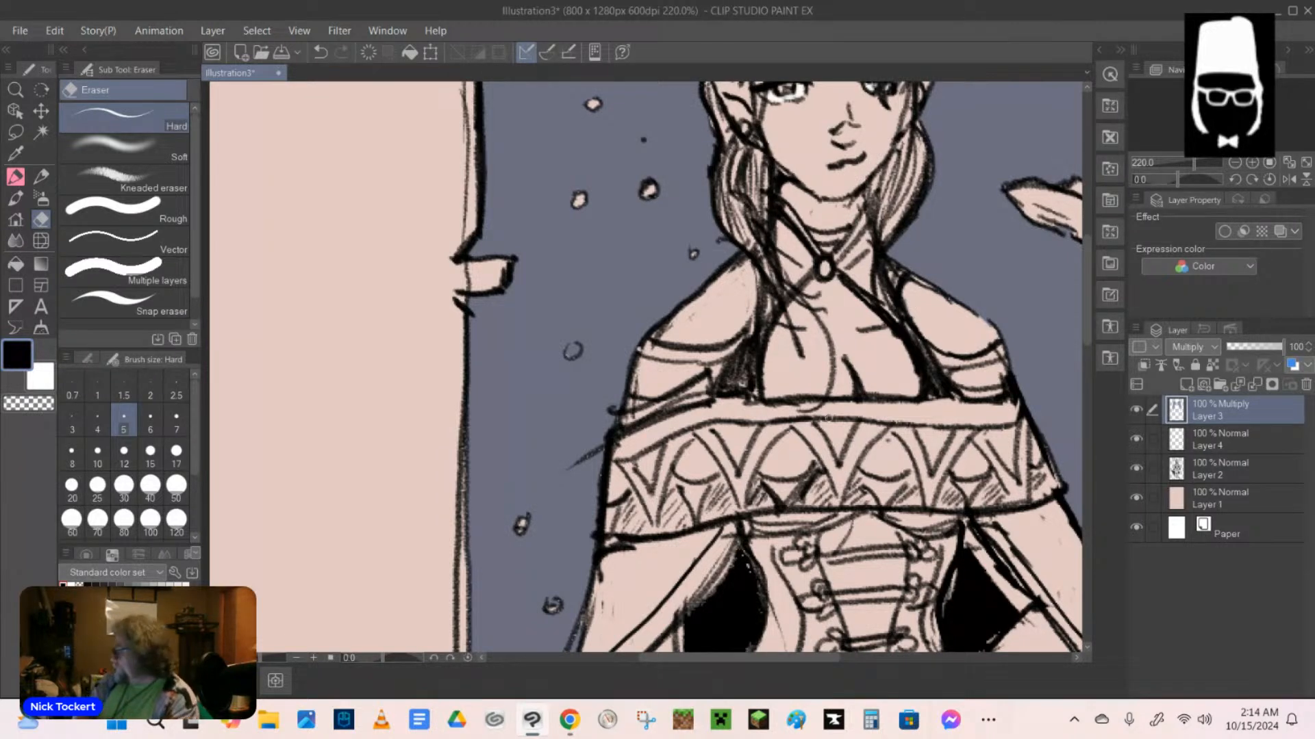
On Layer 2, hatch a diagonal pencil shadow along the outside of the background frame's left edge, from its upper corner almost to its base.
scroll(827, 418, up, 7)
scroll(921, 340, down, 6)
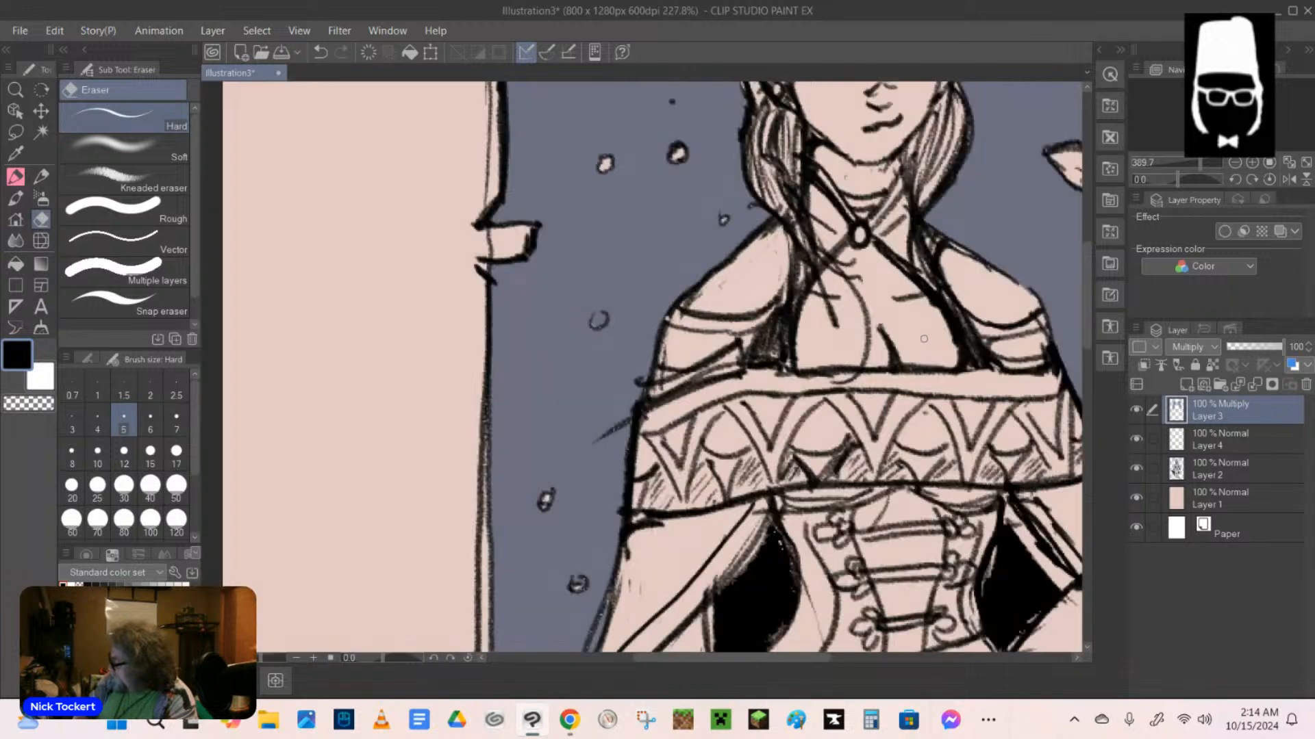
scroll(924, 339, down, 5)
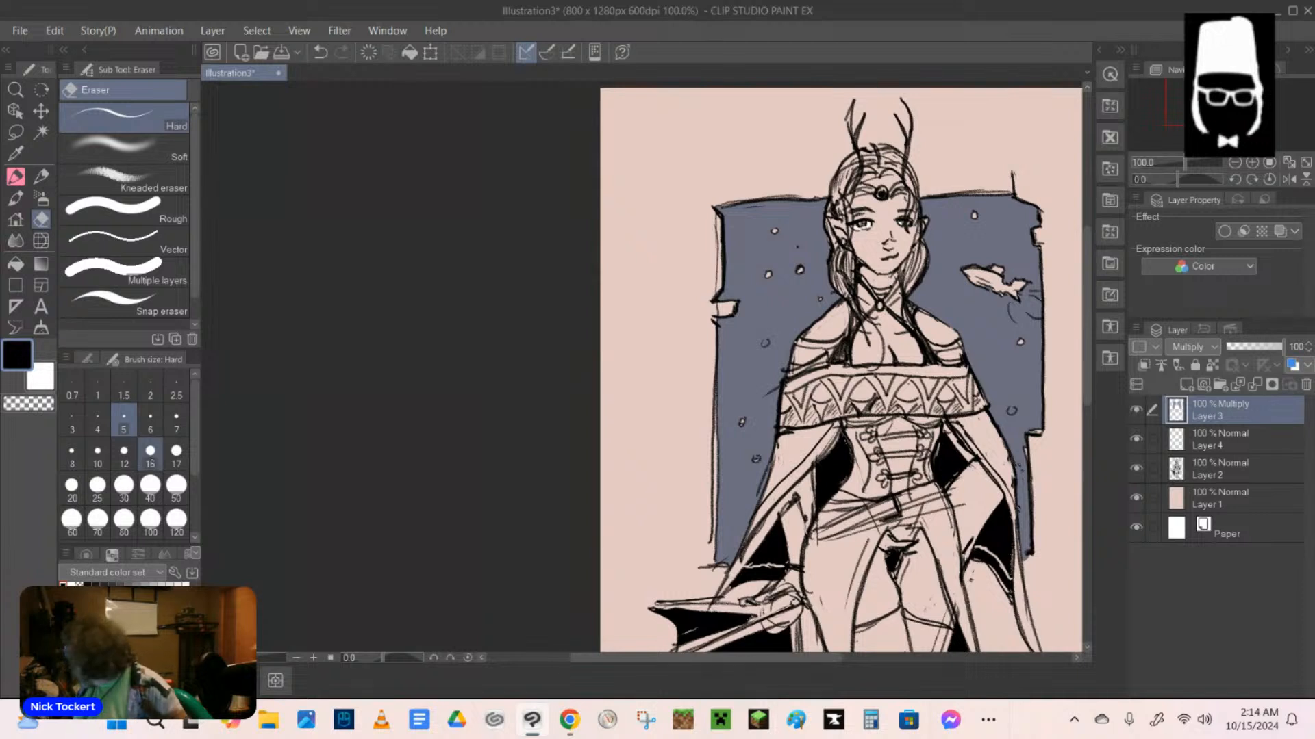
click(1226, 469)
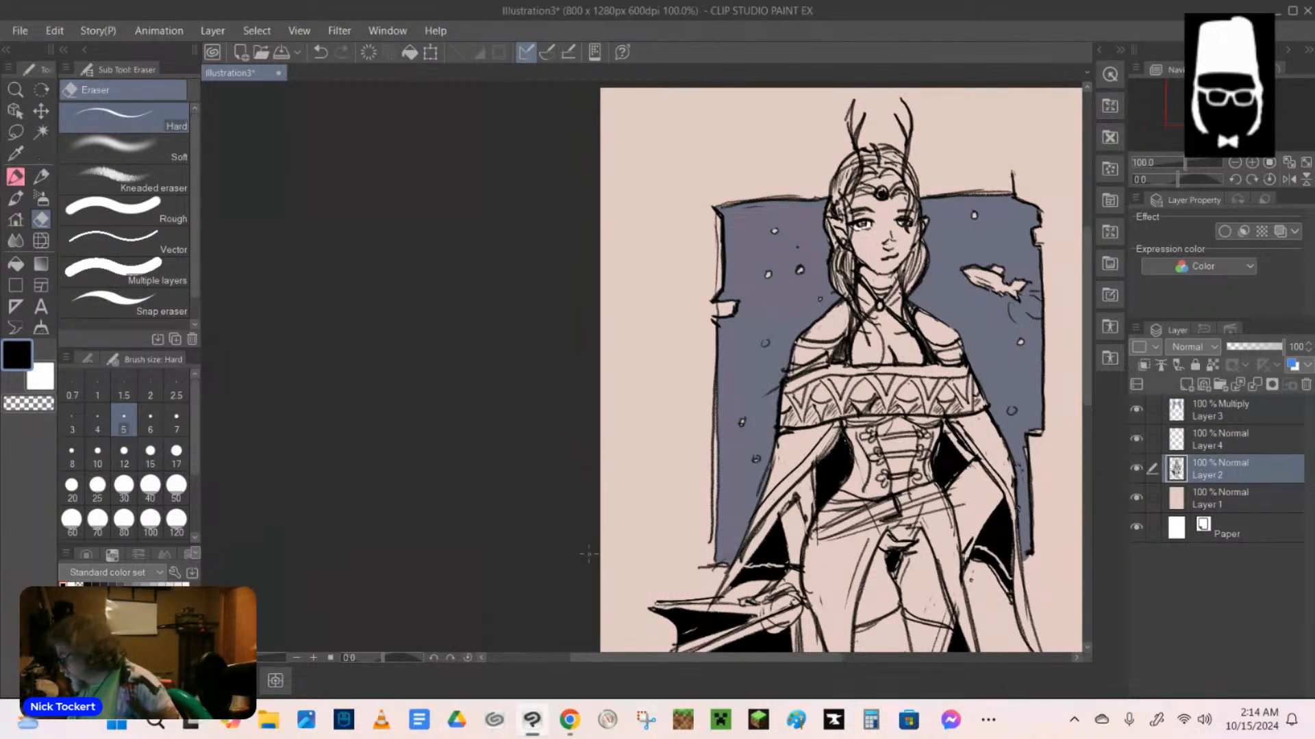
key(p)
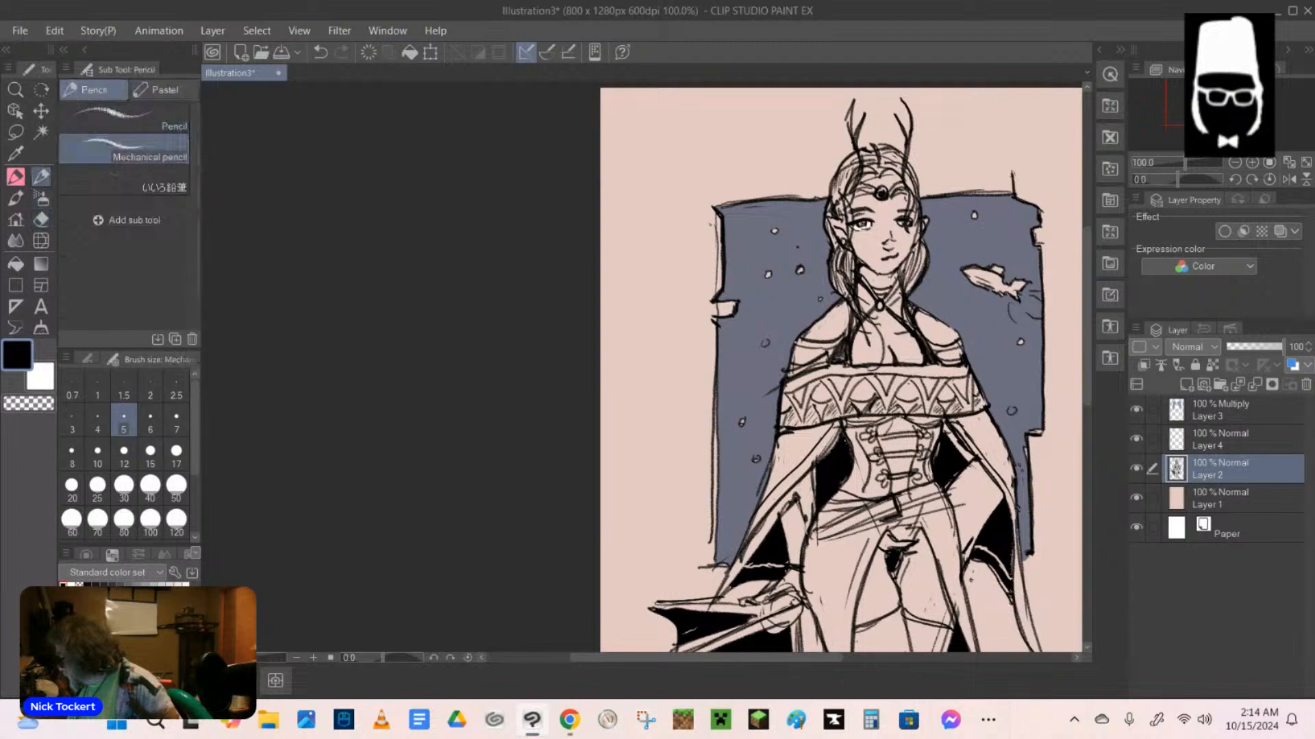
drag(719, 223, 706, 254)
drag(719, 247, 698, 287)
mouse_move(718, 273)
mouse_down()
mouse_move(694, 298)
mouse_move(717, 320)
mouse_move(696, 319)
mouse_move(695, 337)
mouse_up()
drag(715, 318, 695, 351)
drag(711, 339, 700, 372)
drag(715, 362, 698, 394)
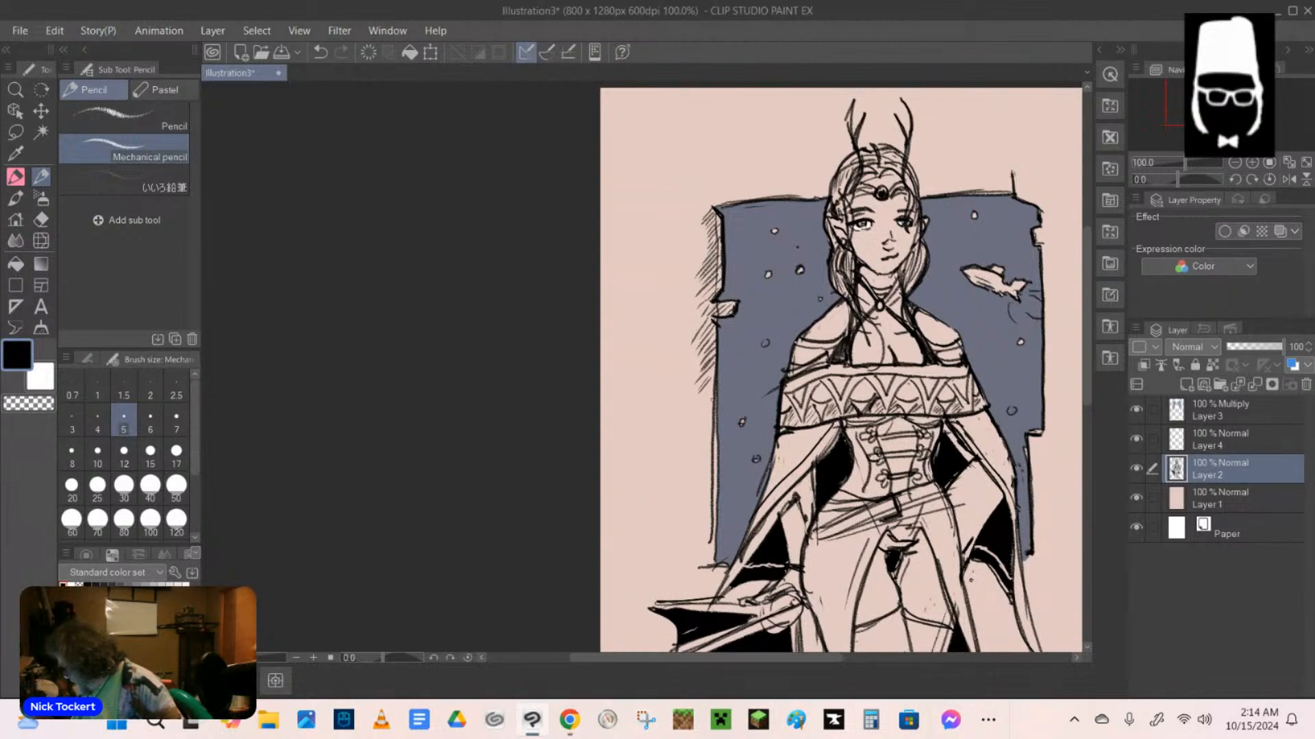
mouse_move(715, 382)
mouse_down()
mouse_move(698, 403)
mouse_move(695, 502)
mouse_up()
drag(711, 497, 697, 515)
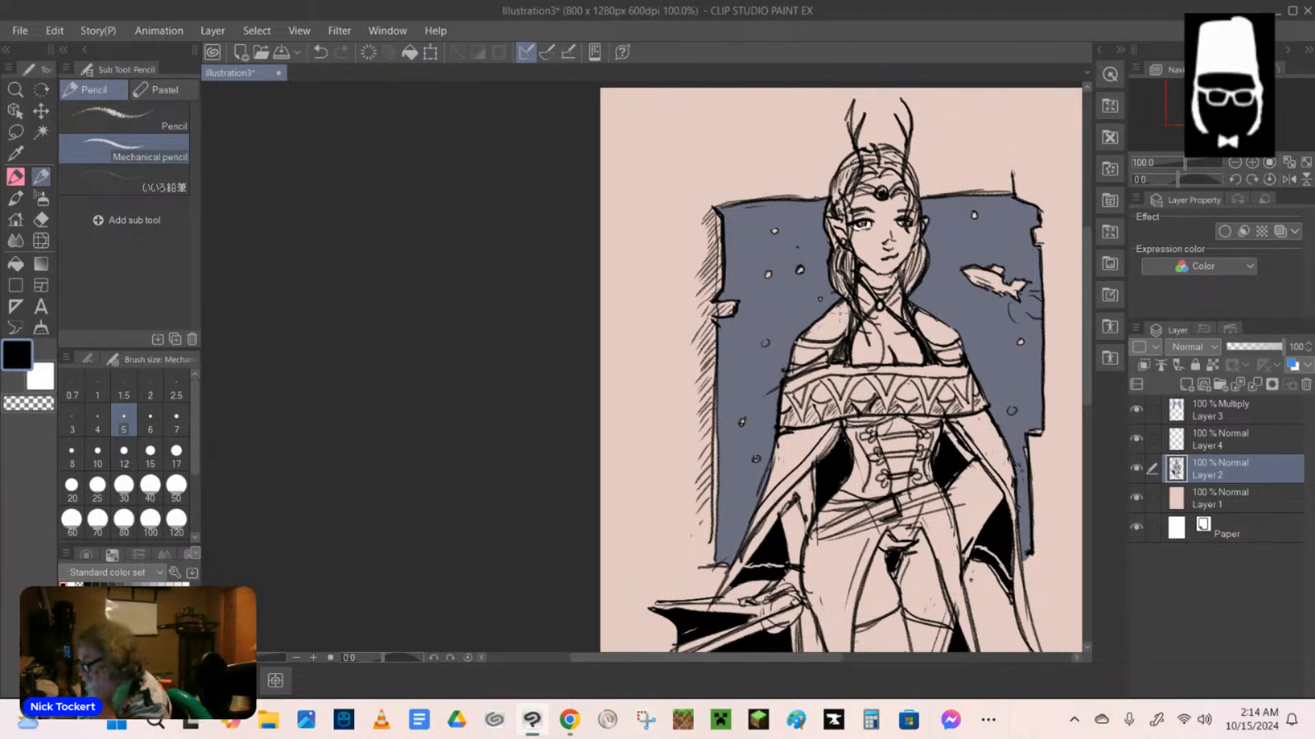
With the soft airbrush at size 10 in white on Layer 4, add highlights to the shoulder, pointed ear, lower face and chest.
key(alt+bracketright)
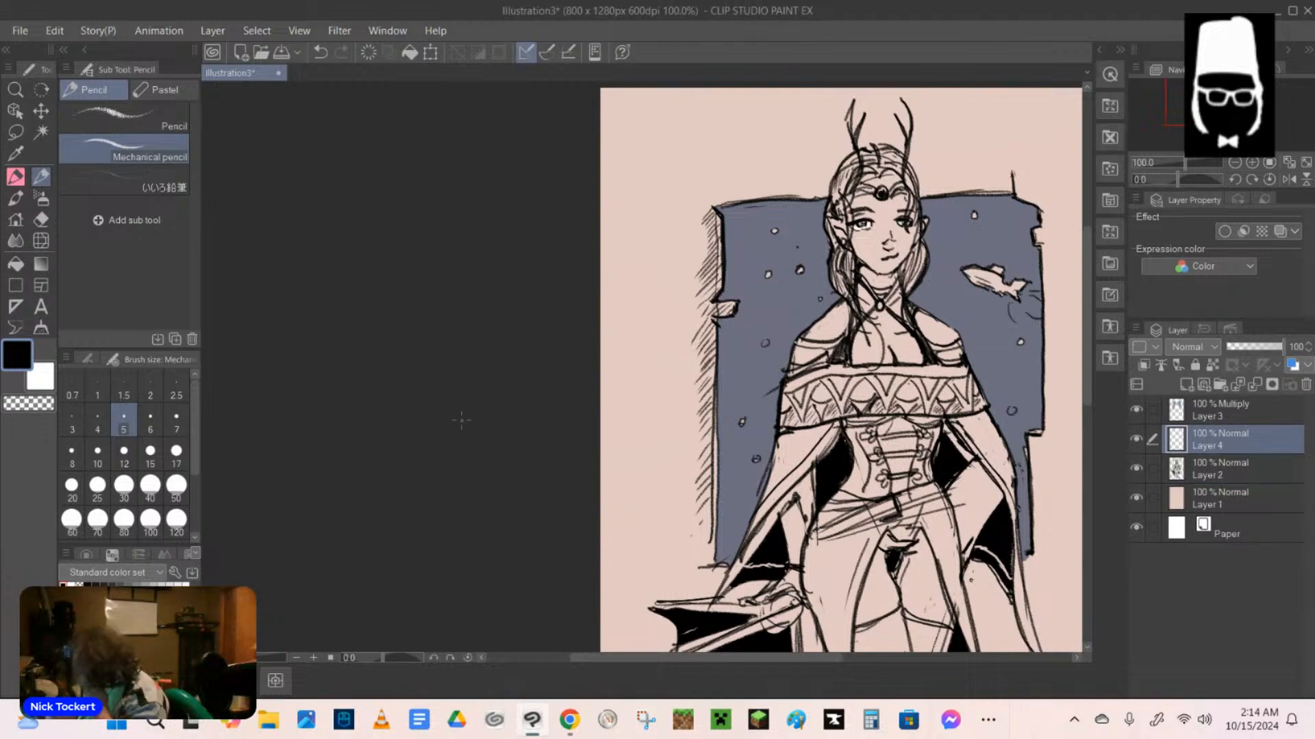
key(b)
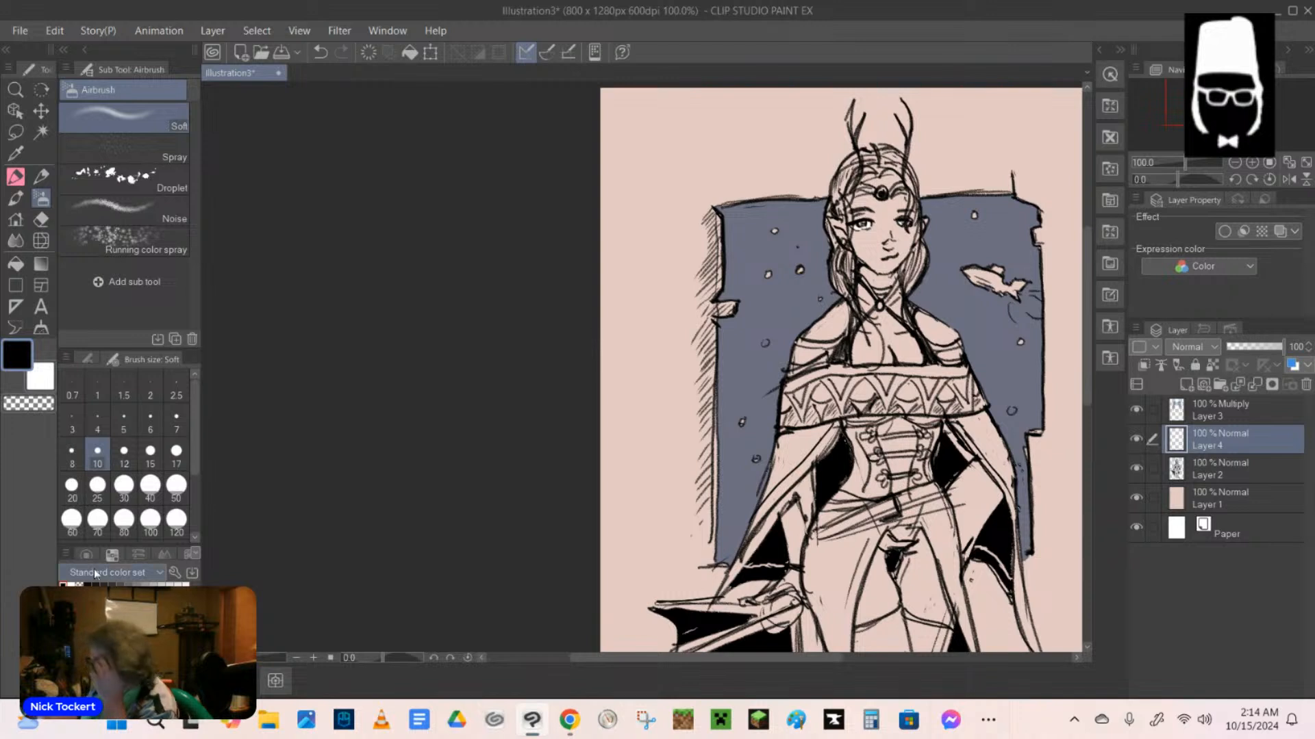
click(72, 584)
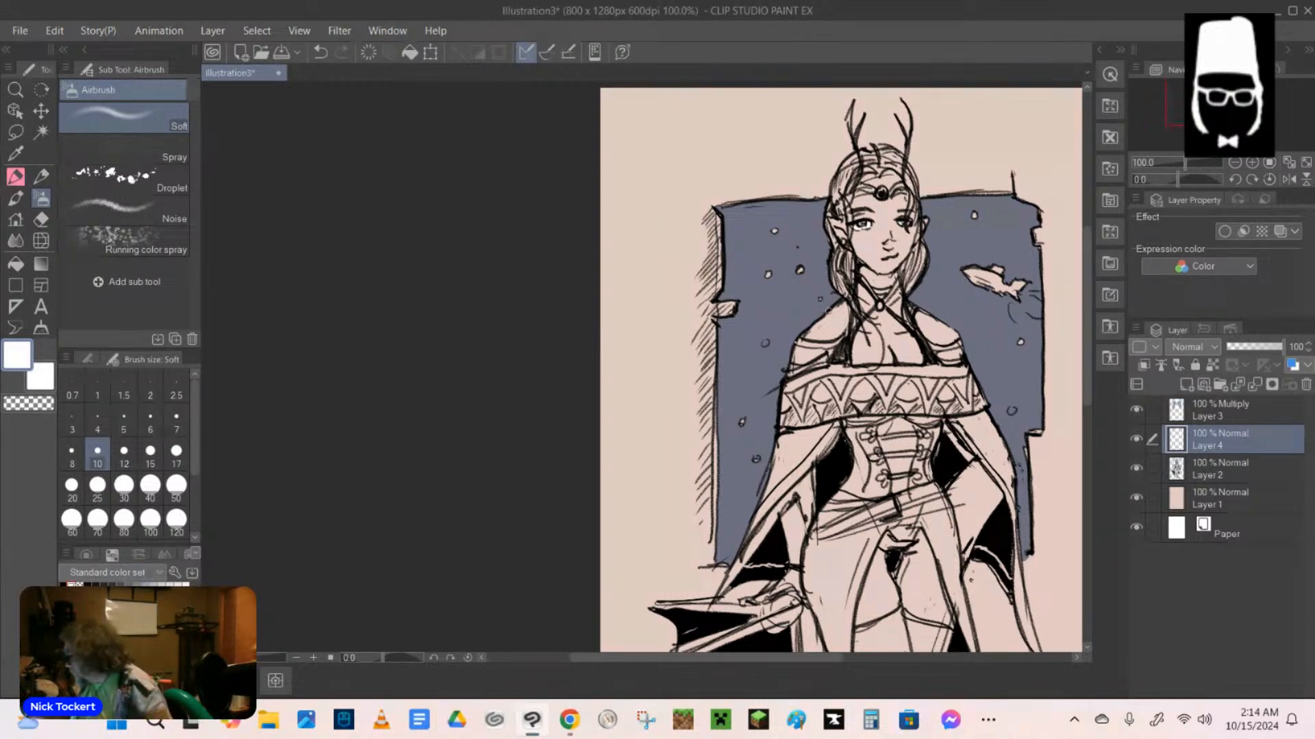
drag(846, 305, 809, 334)
drag(831, 220, 843, 230)
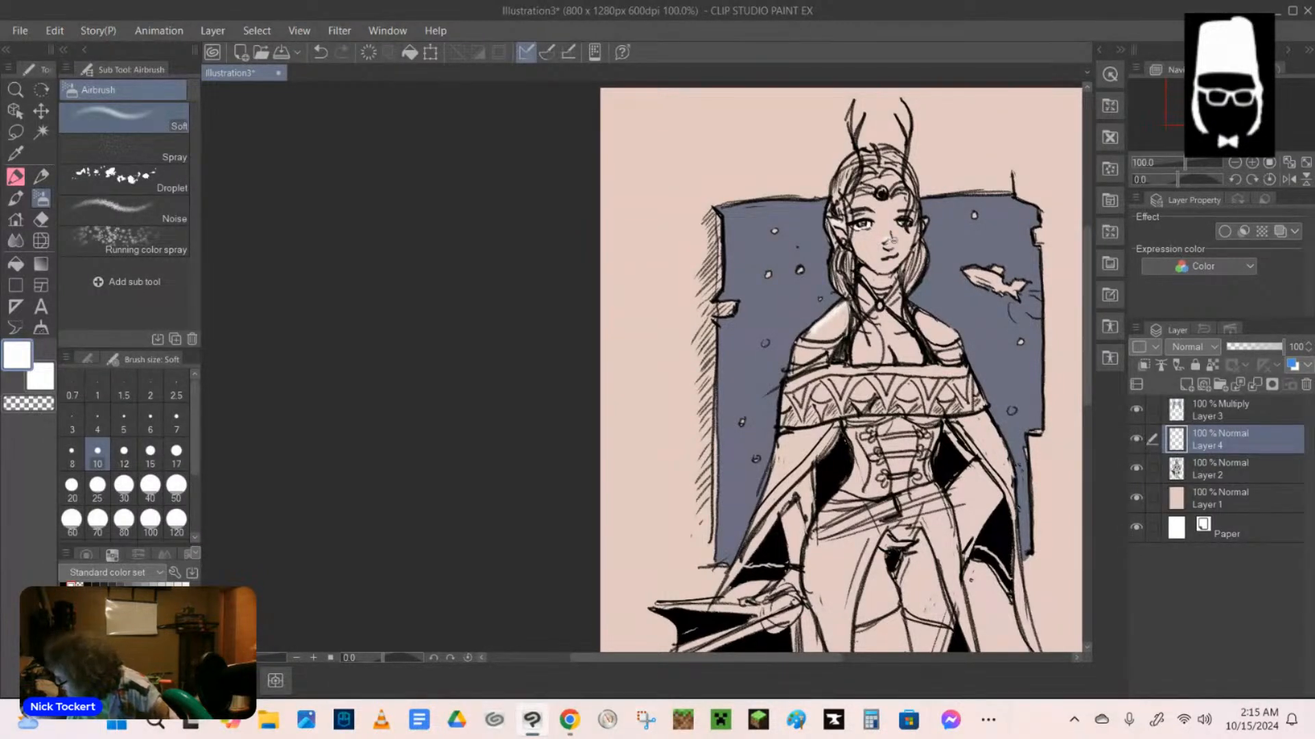
drag(888, 262, 891, 260)
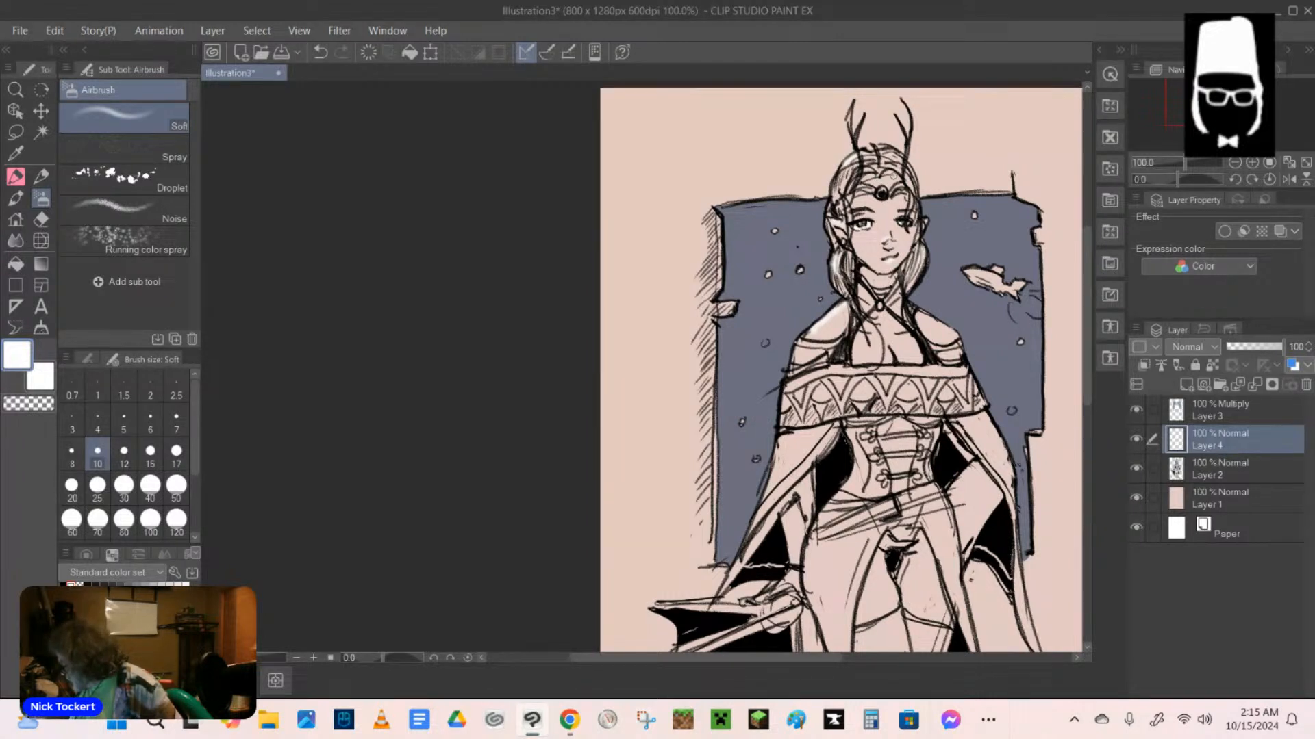
mouse_move(883, 341)
mouse_down()
mouse_move(893, 348)
mouse_move(843, 343)
mouse_move(894, 336)
mouse_up()
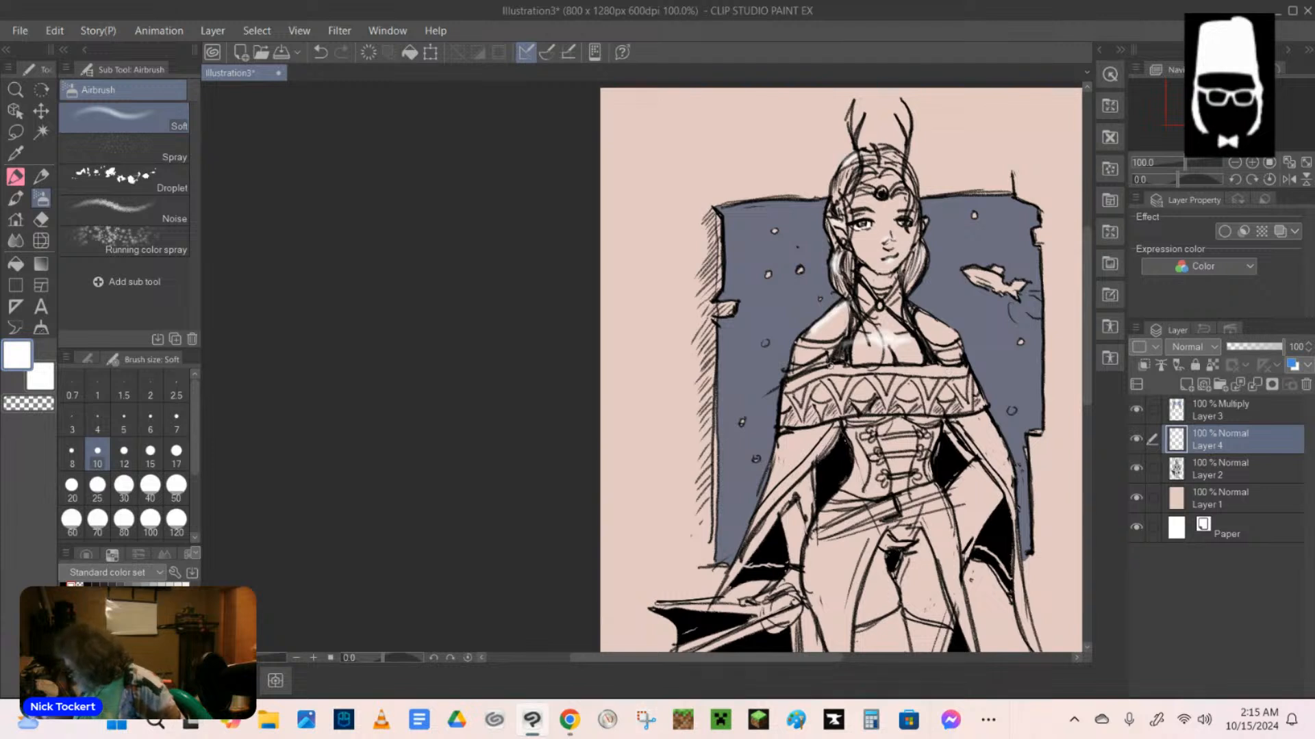
Airbrush white highlights along the collar band's upper edge and ends, down both outer cape edges, and across the shoulder drape.
mouse_move(792, 384)
mouse_down()
mouse_move(855, 368)
mouse_move(967, 369)
mouse_up()
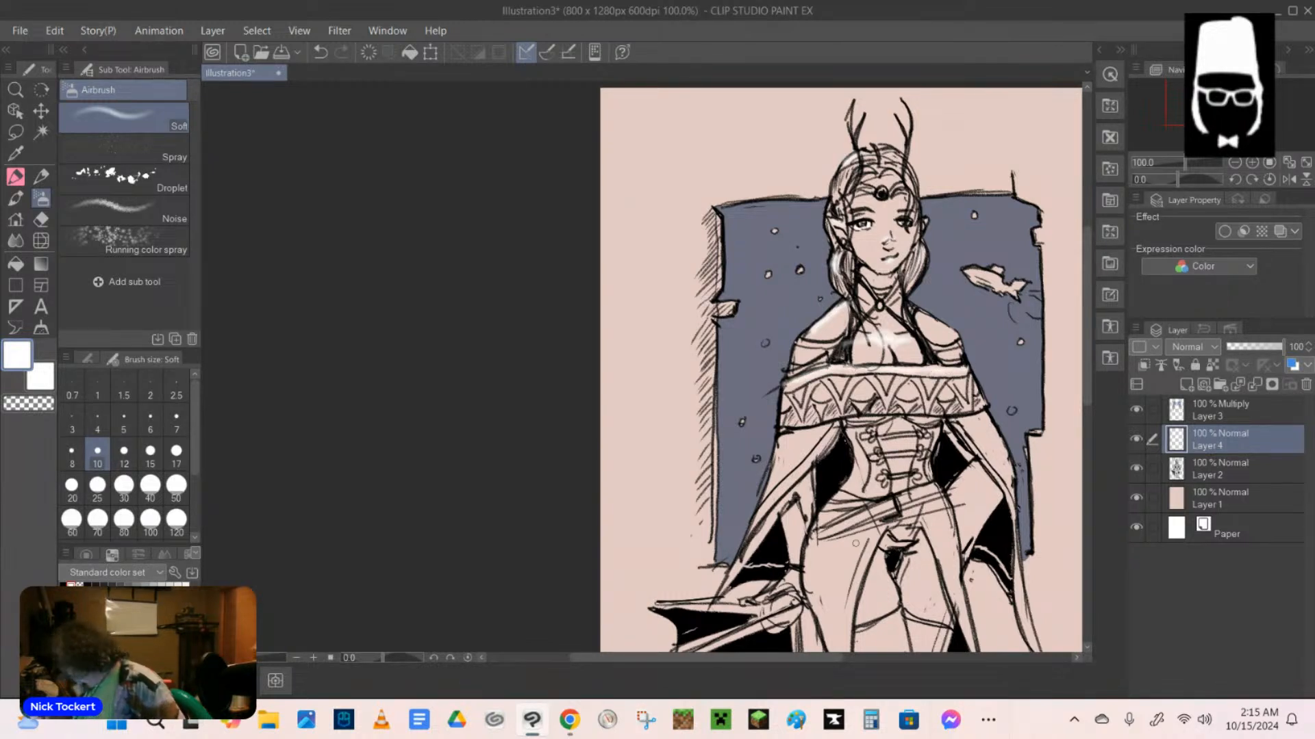
mouse_move(787, 386)
mouse_down()
mouse_move(782, 424)
mouse_move(786, 384)
mouse_up()
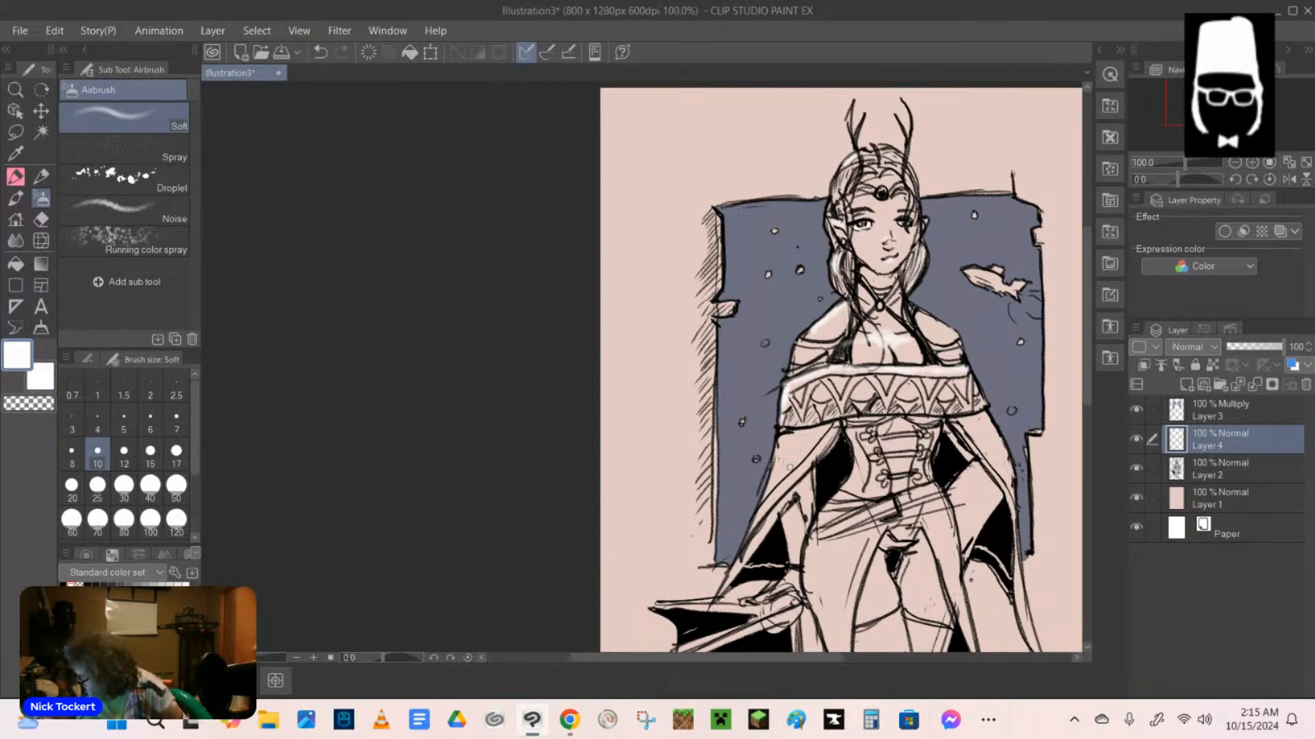
drag(788, 439, 761, 503)
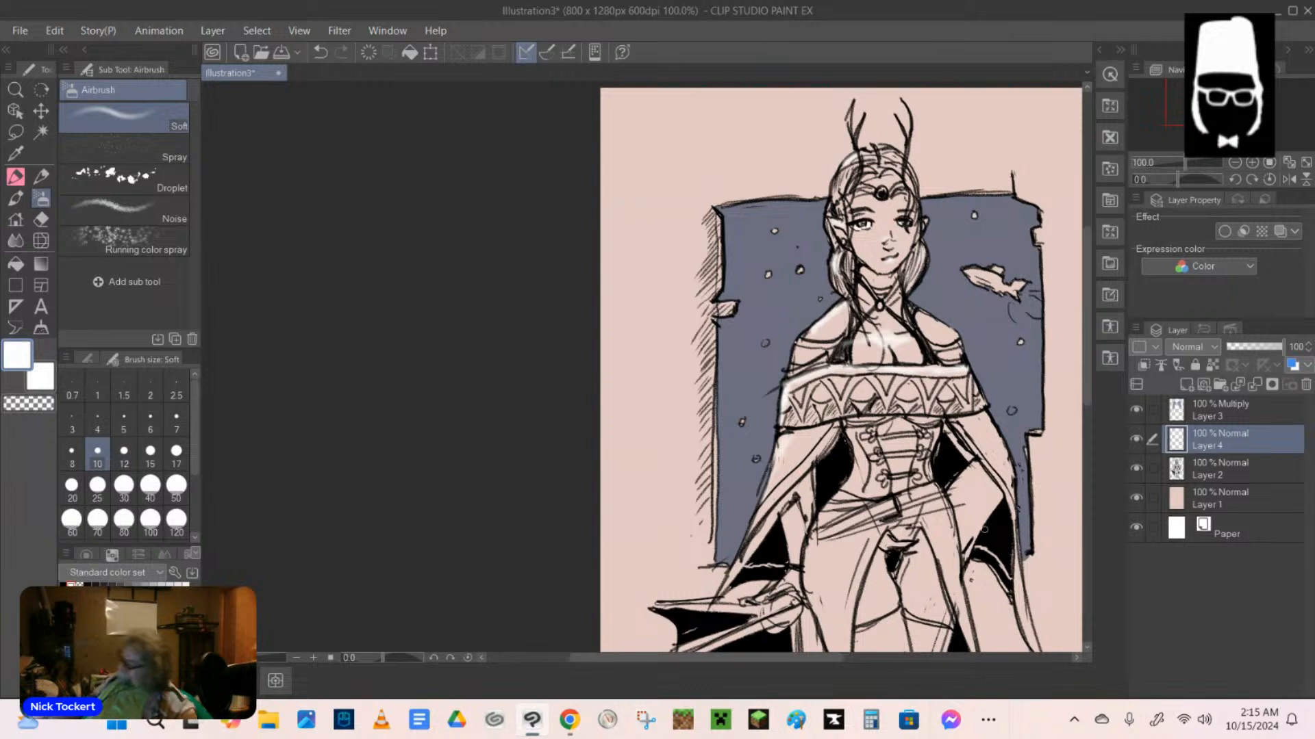
drag(987, 419, 1014, 499)
mouse_move(969, 375)
mouse_down()
mouse_move(986, 405)
mouse_move(975, 409)
mouse_move(981, 392)
mouse_up()
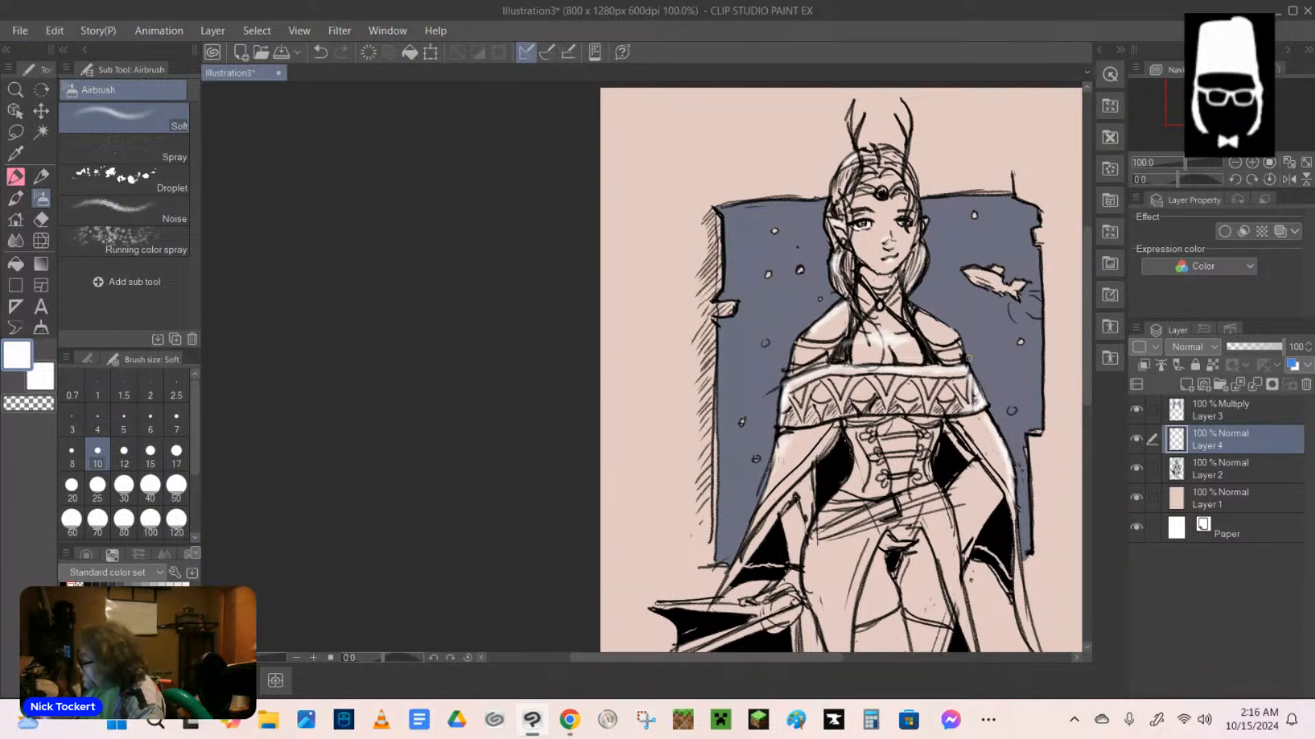
drag(802, 341, 832, 341)
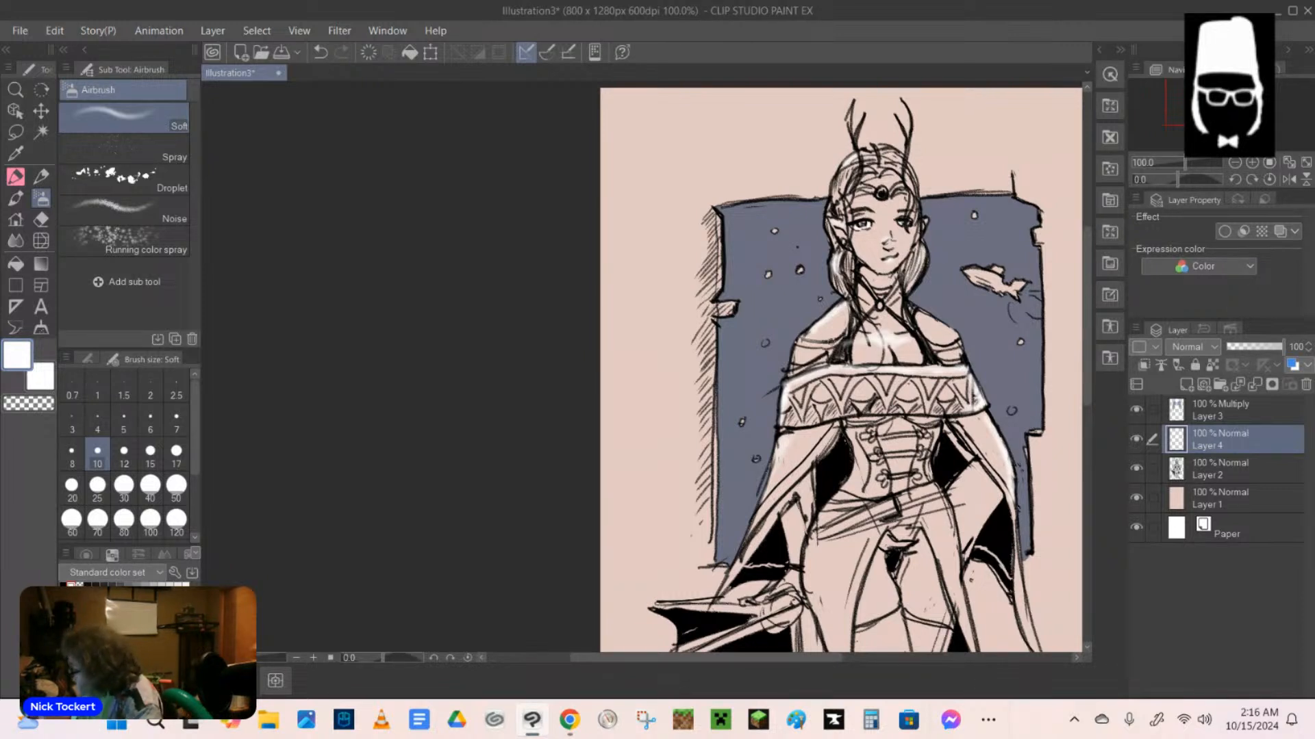
Touch up the shoulder and neck highlights, and erase the white chest highlight on Layer 4 with the hard eraser at size 15.
click(320, 52)
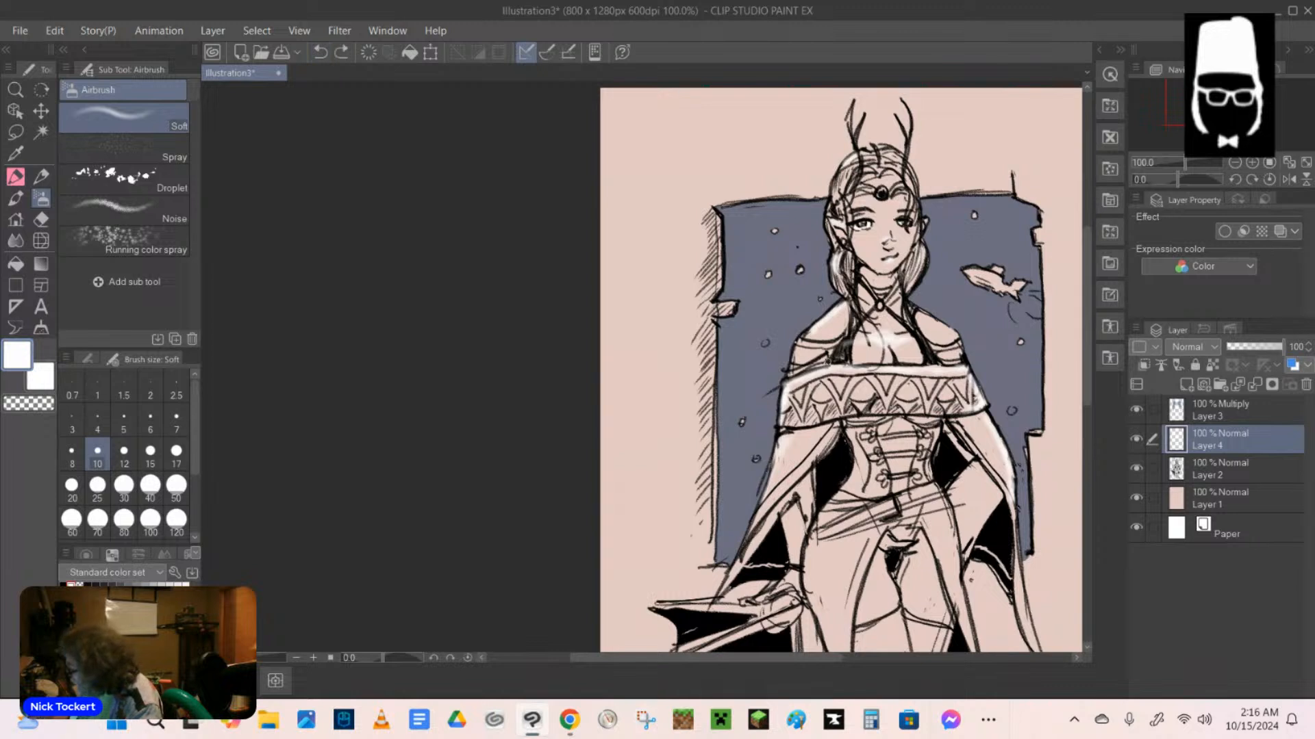
key(ctrl+y)
drag(804, 352, 822, 348)
mouse_move(864, 290)
mouse_down()
mouse_move(873, 317)
mouse_move(888, 313)
mouse_up()
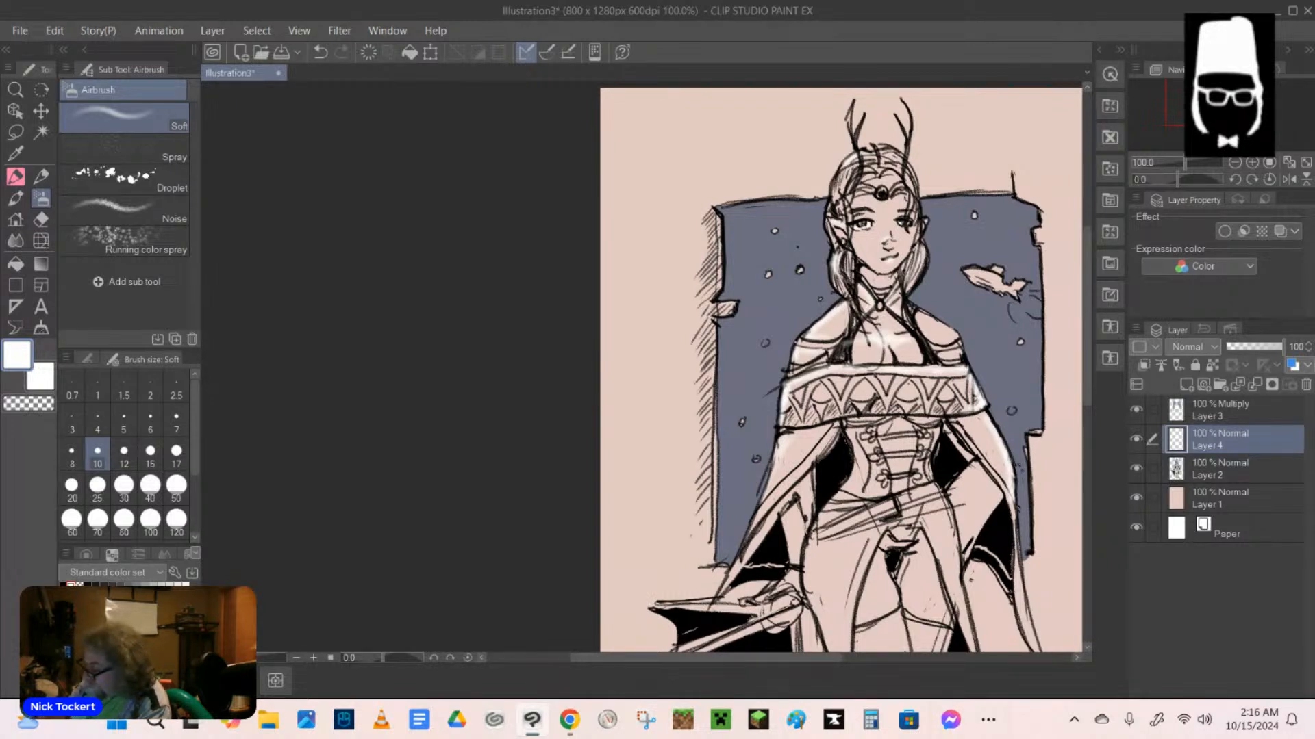
key(e)
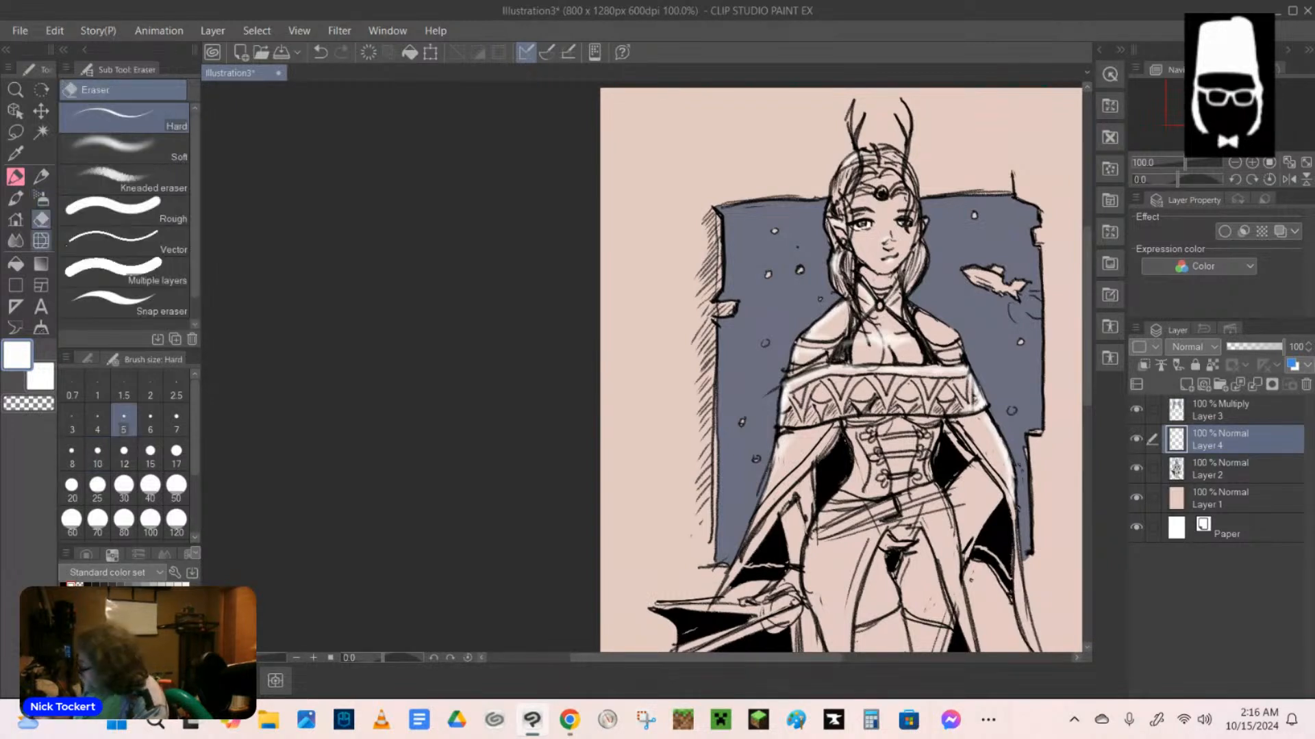
click(150, 454)
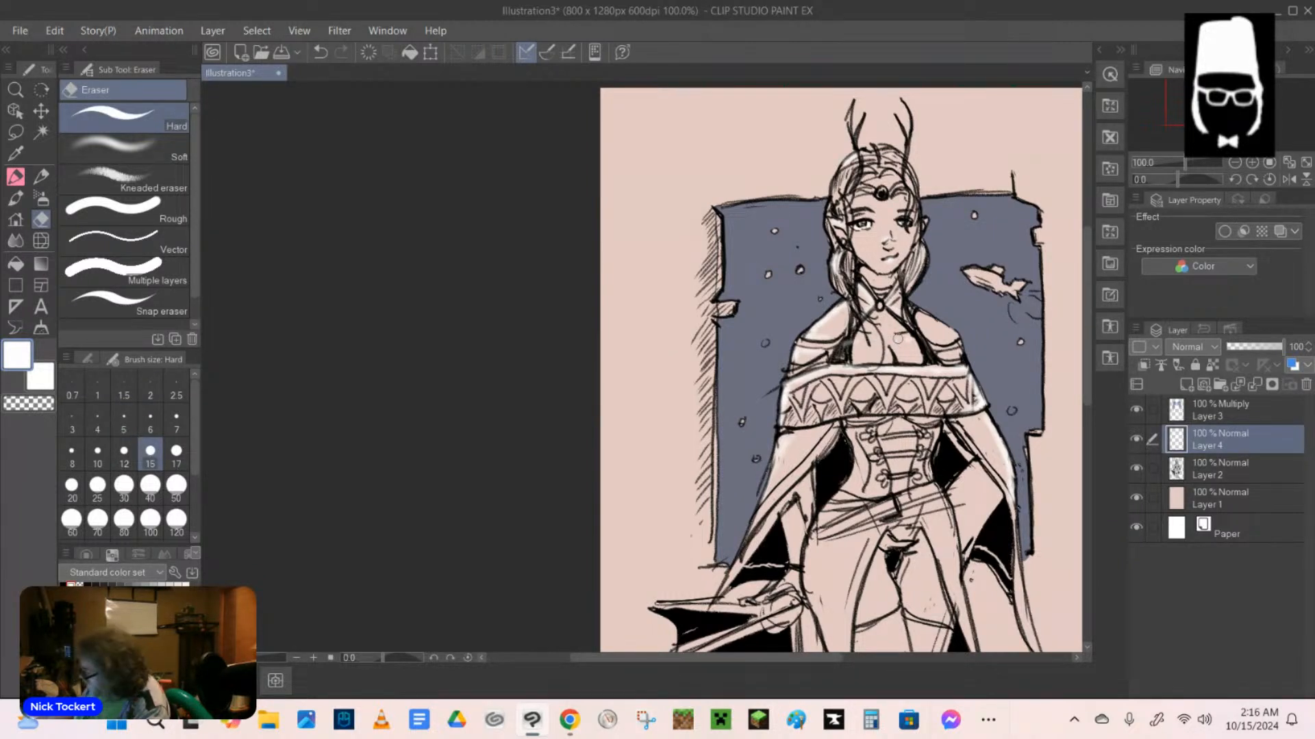
With the soft white airbrush, highlight the slanted belt and the edges of the draped ledge beneath the resting hand.
key(b)
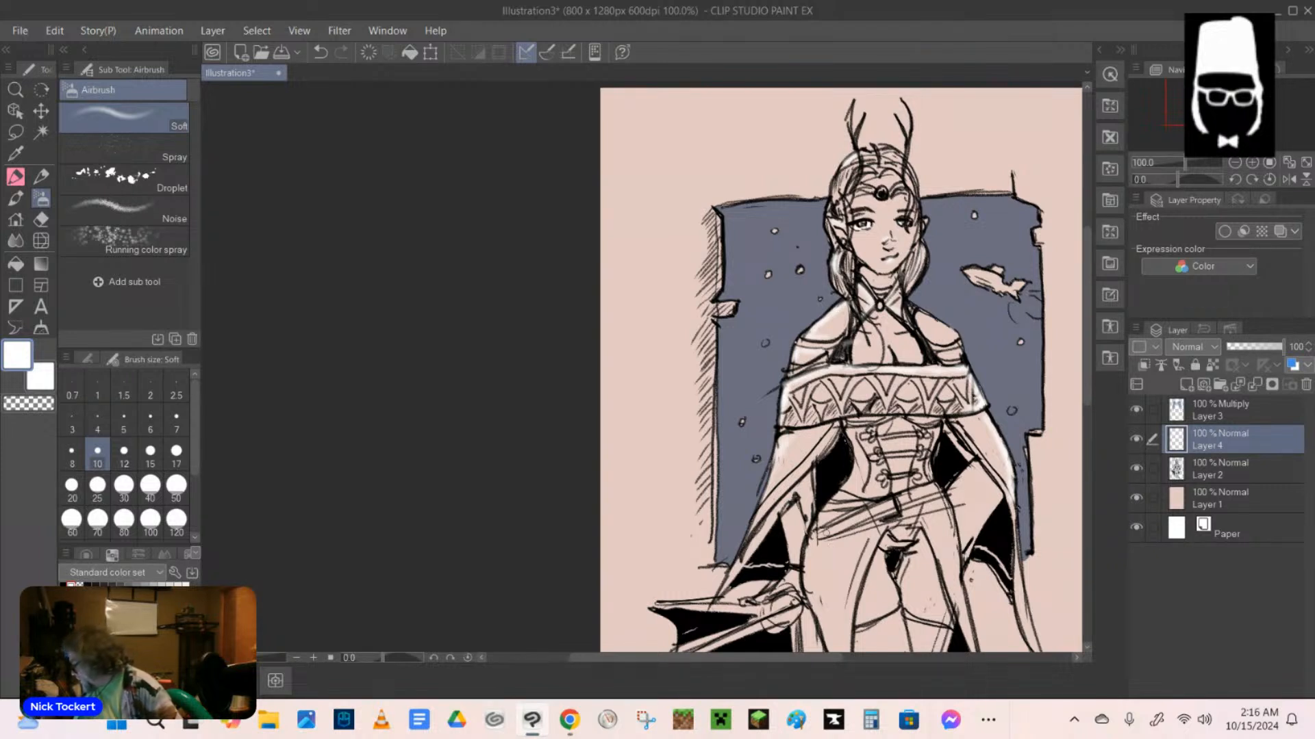
drag(818, 536, 938, 488)
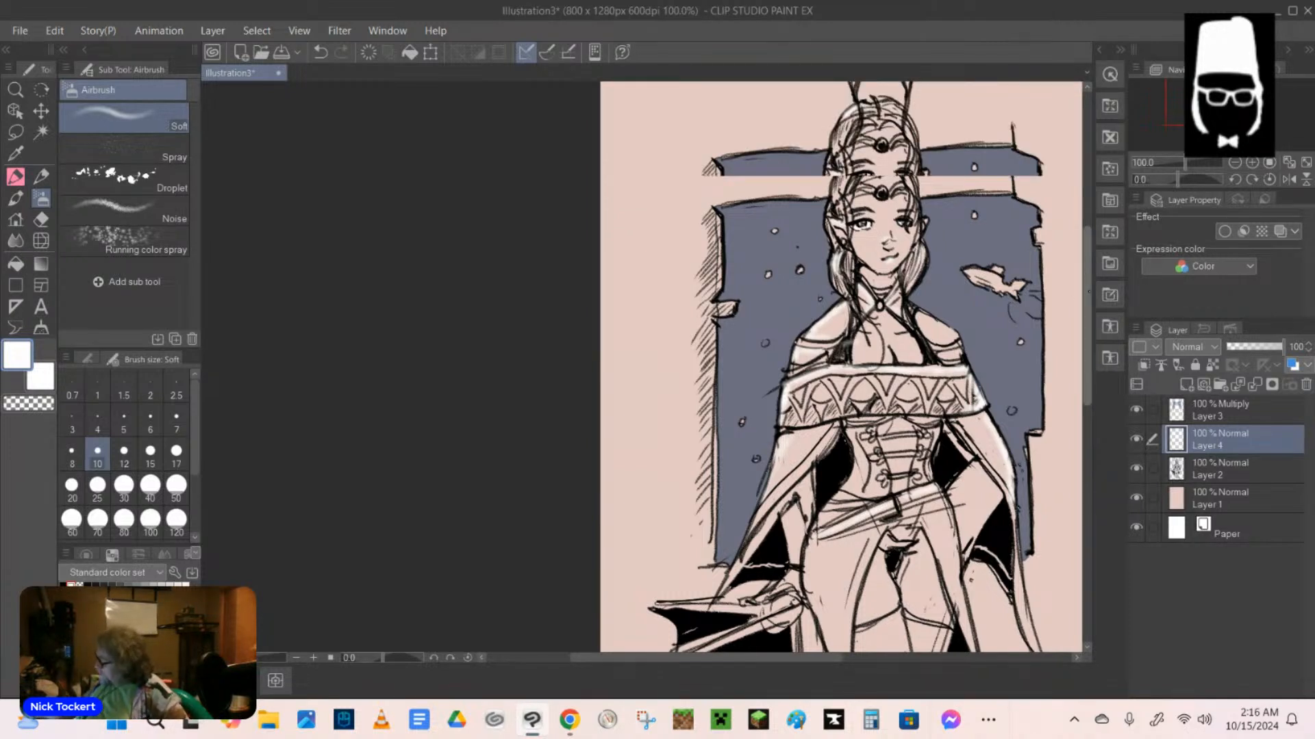
scroll(841, 366, down, 5)
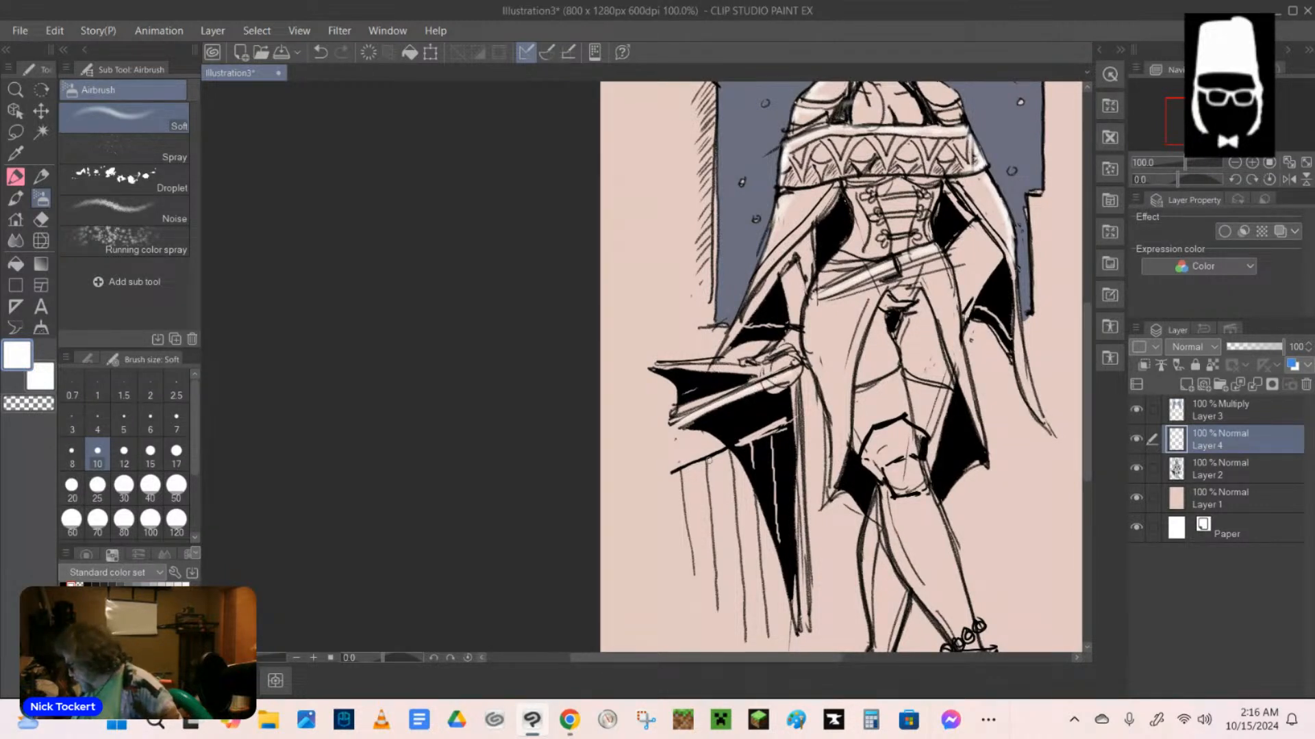
drag(793, 380, 797, 425)
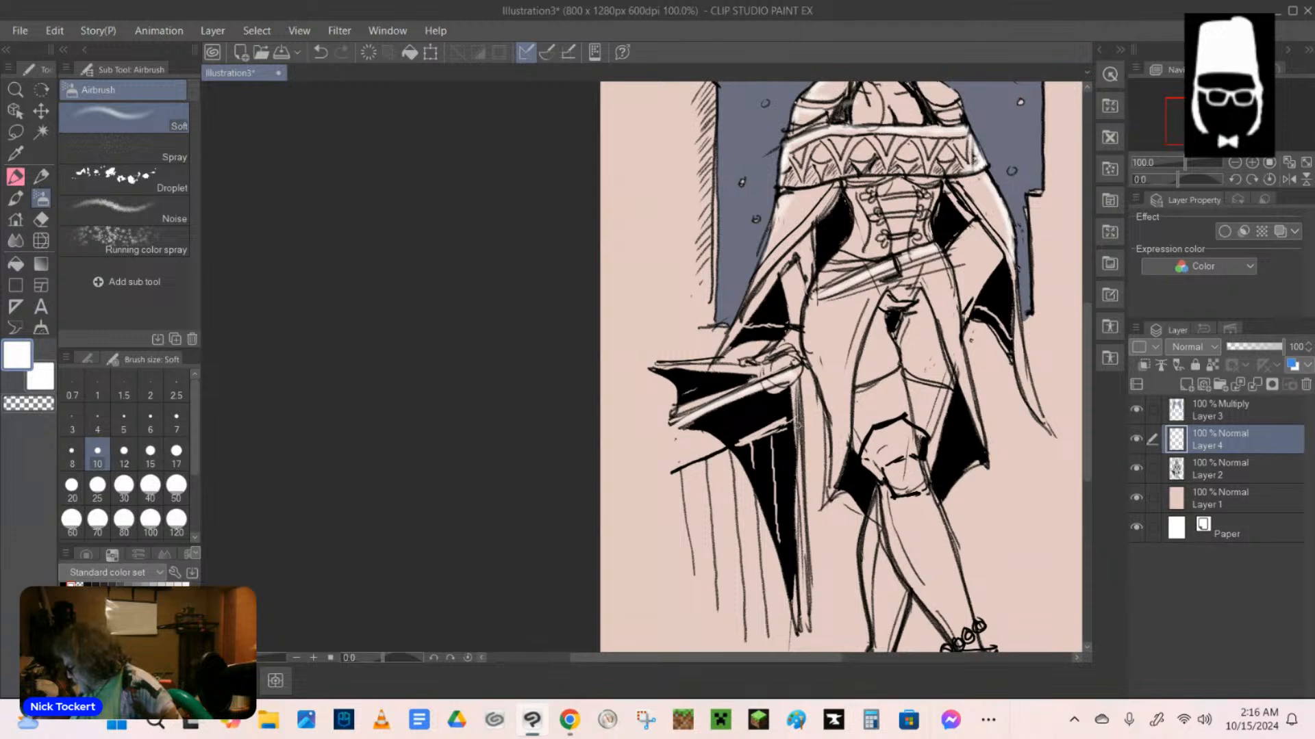
mouse_move(675, 365)
mouse_down()
mouse_move(776, 372)
mouse_move(647, 427)
mouse_move(696, 410)
mouse_move(671, 428)
mouse_up()
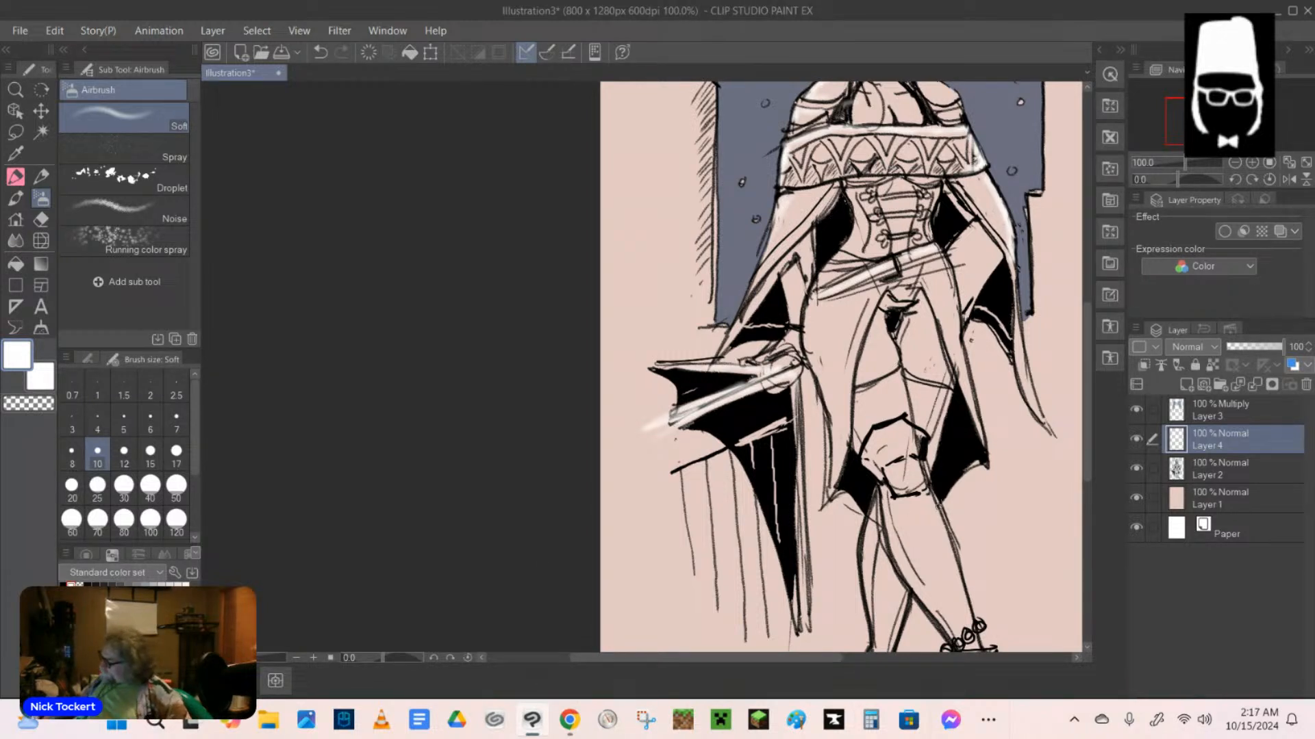
Airbrush white highlights down the front boot's shin, on the knee guard, and along the rear lower leg.
mouse_move(928, 505)
mouse_down()
mouse_move(969, 614)
mouse_move(948, 562)
mouse_up()
drag(924, 499, 947, 563)
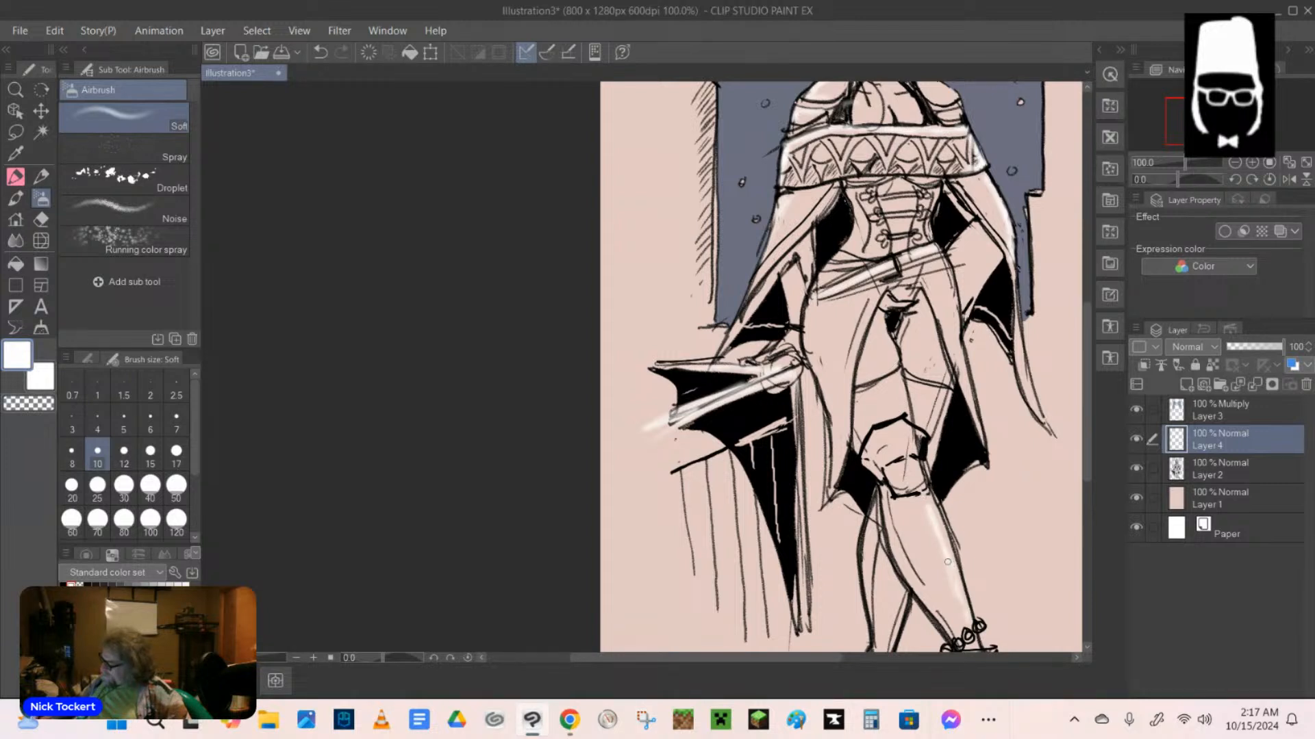
drag(918, 501, 957, 595)
drag(905, 424, 915, 453)
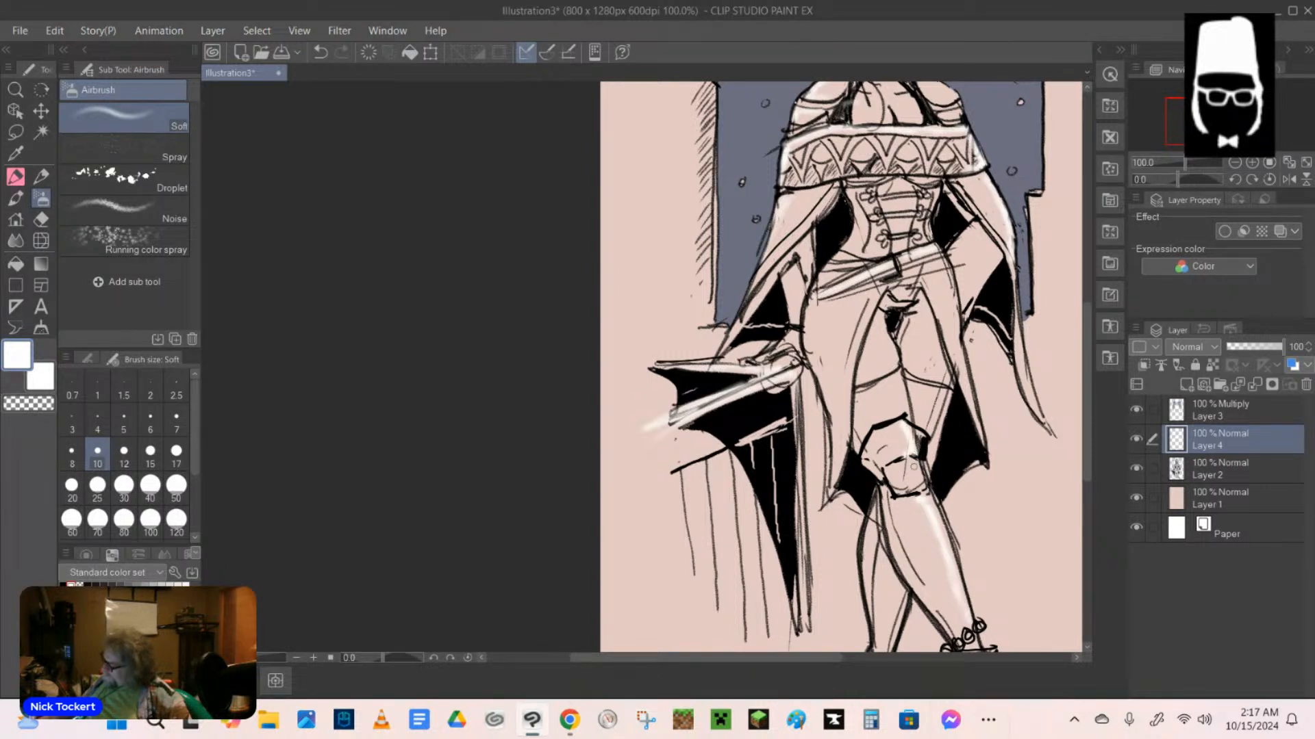
drag(874, 537, 872, 618)
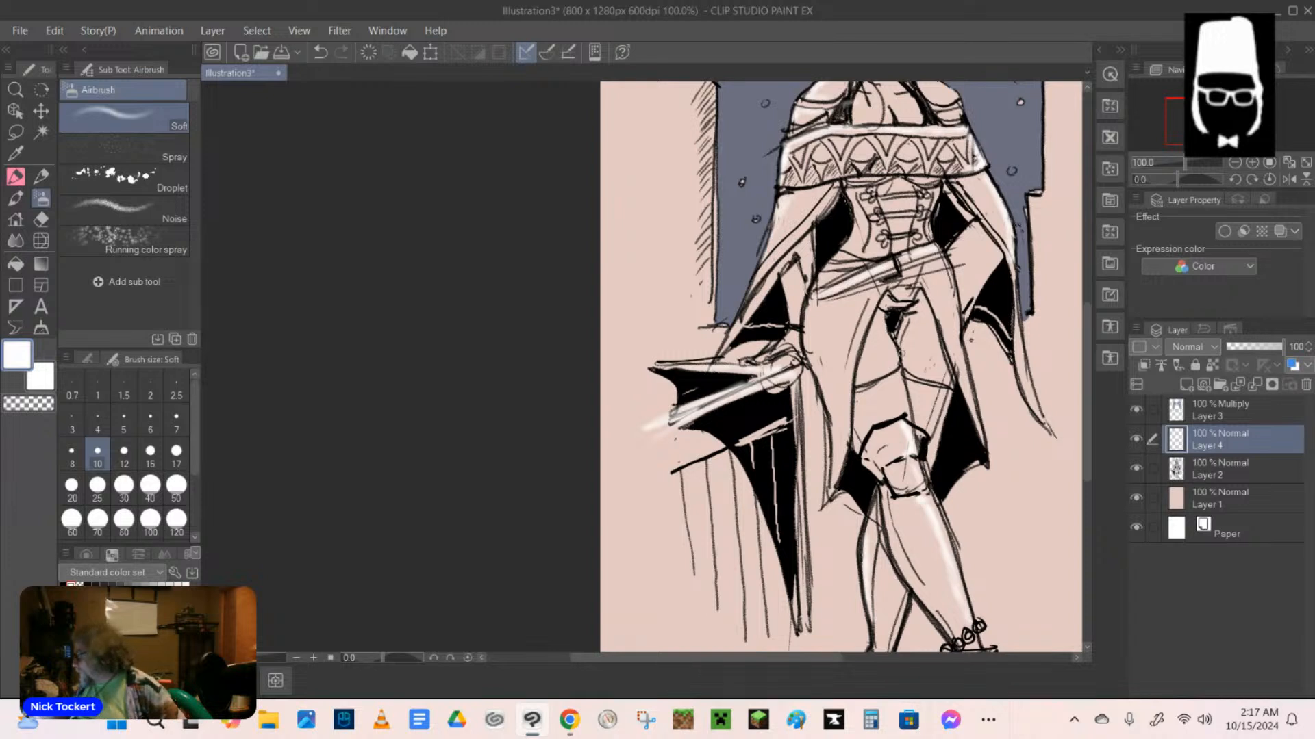
Airbrush white highlights along both long coat panels over the thighs, on the bent forearm, and at the corset's waist.
drag(810, 360, 835, 433)
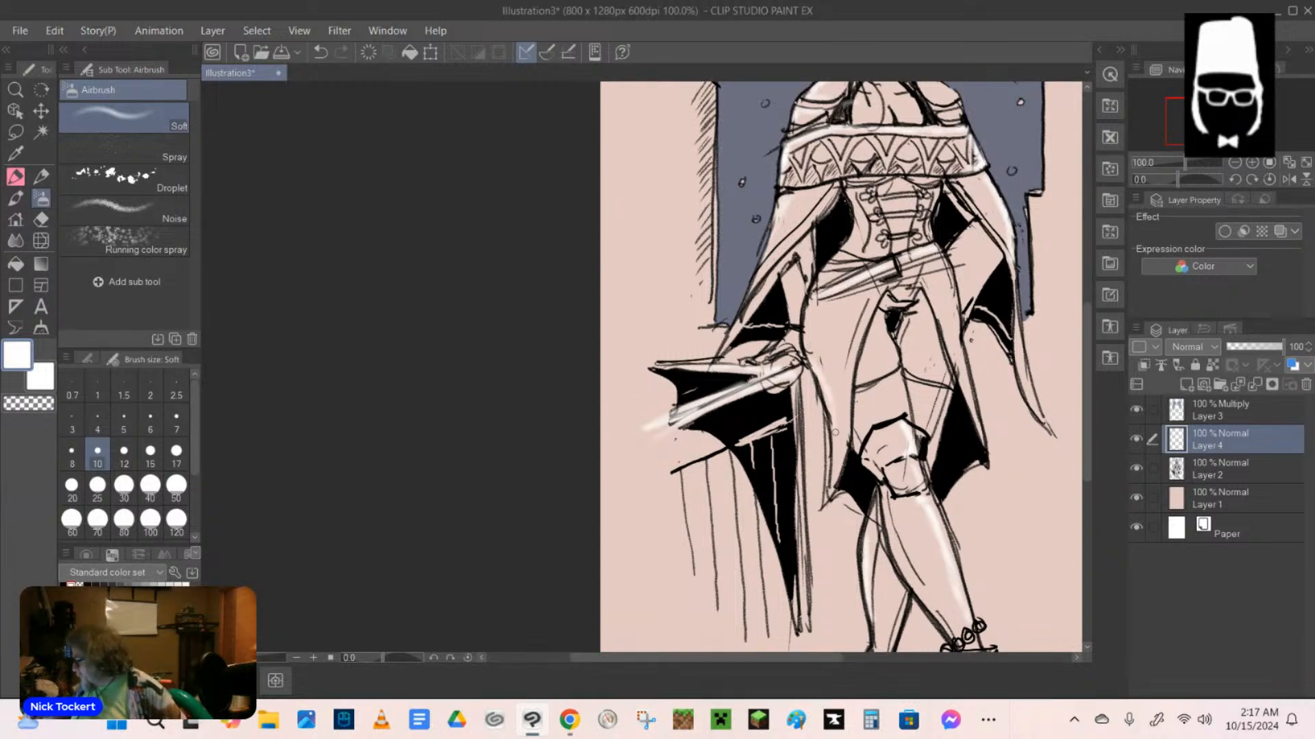
drag(866, 321, 843, 426)
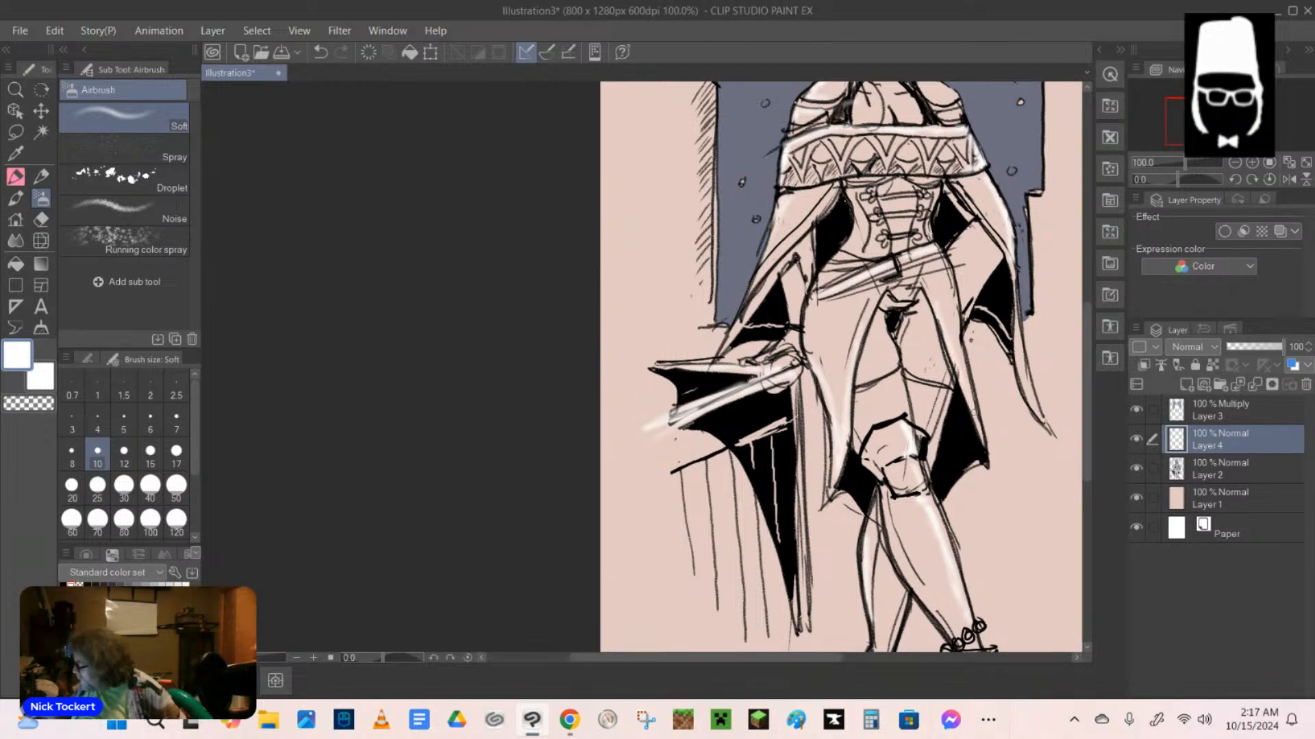
drag(951, 311, 959, 370)
mouse_move(978, 230)
mouse_down()
mouse_move(953, 263)
mouse_move(981, 224)
mouse_up()
mouse_move(854, 236)
mouse_down()
mouse_move(881, 256)
mouse_move(935, 245)
mouse_up()
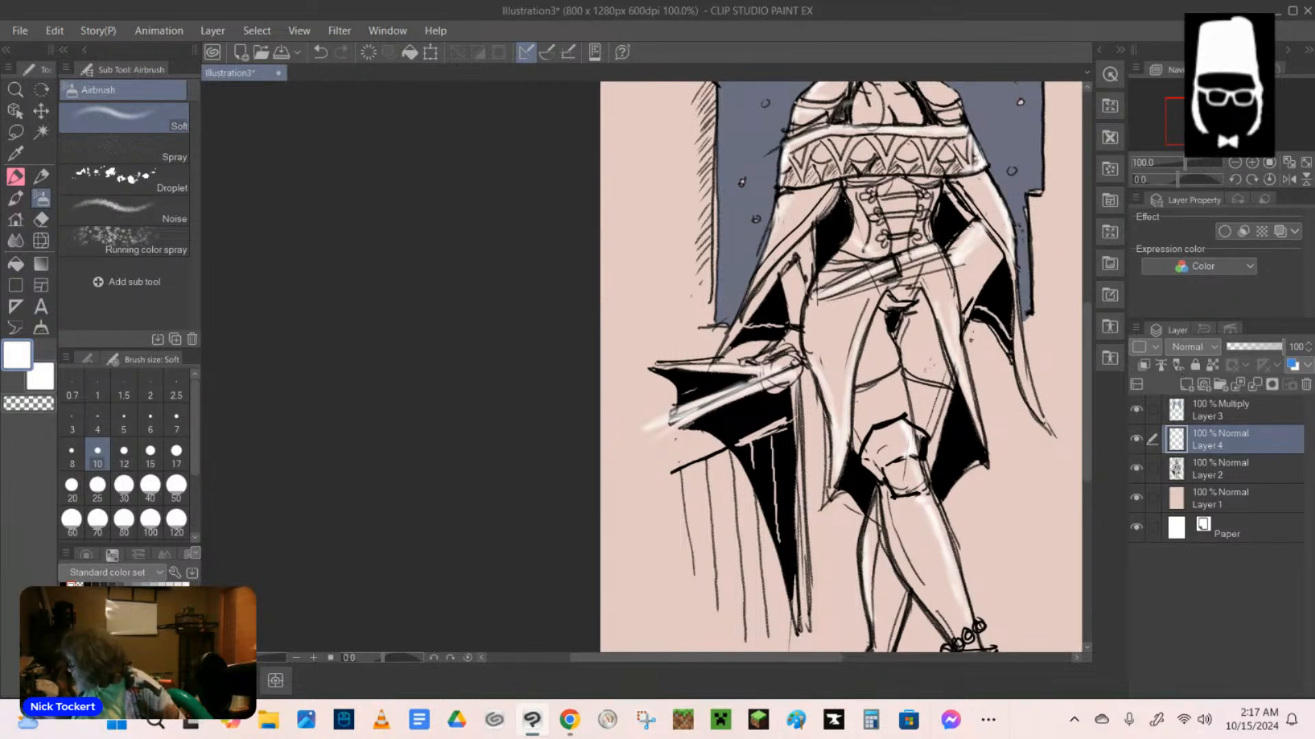
Airbrush soft white highlights across the upper chest and the shoulder nearest the fish.
scroll(841, 367, up, 4)
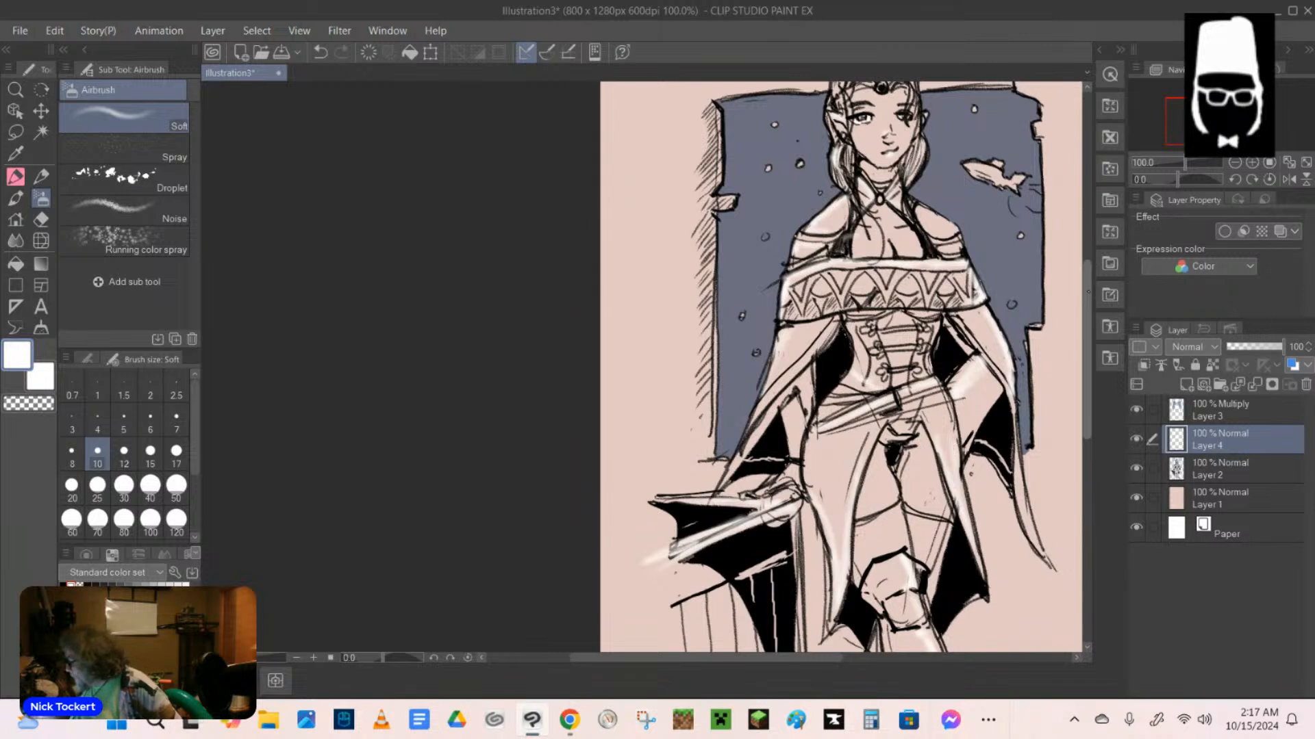
drag(1088, 292, 1088, 290)
mouse_move(863, 242)
mouse_down()
mouse_move(881, 253)
mouse_move(956, 241)
mouse_up()
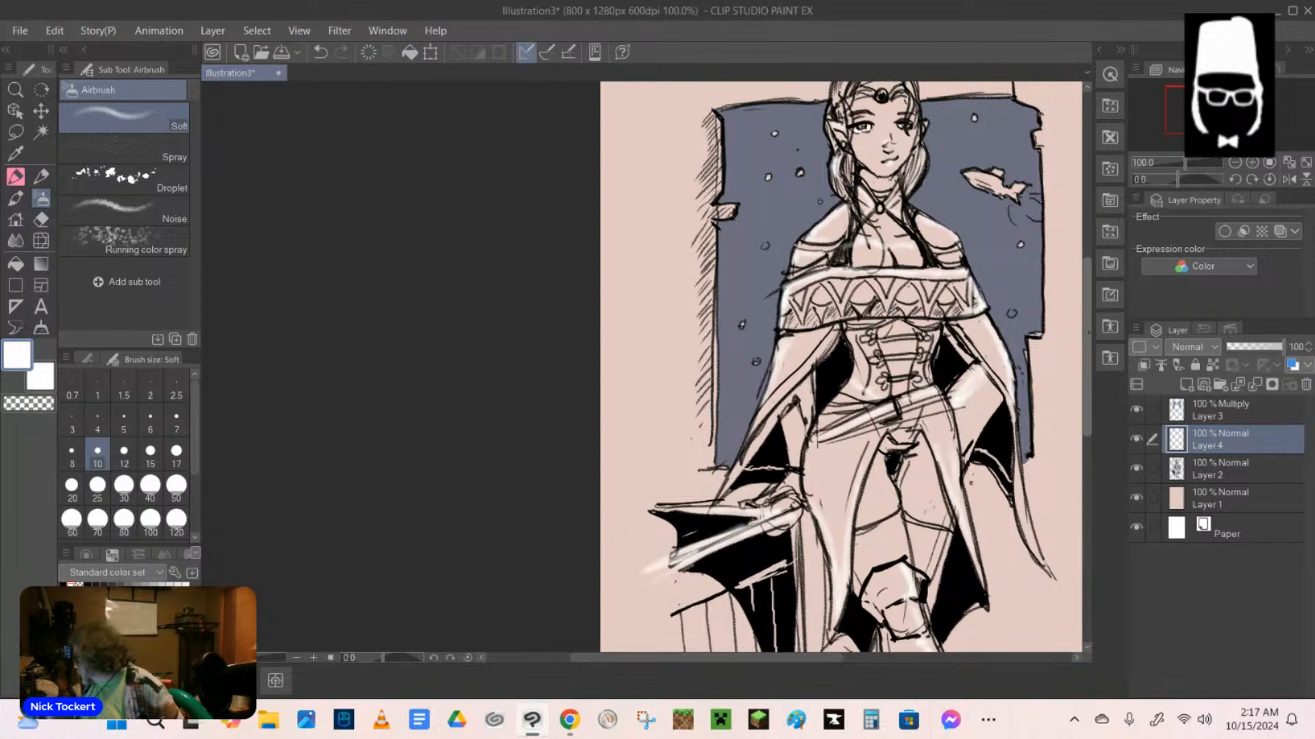
Add a new layer above Layer 3 and set its blending mode to Multiply.
drag(1089, 333, 1088, 297)
click(1233, 410)
click(1186, 384)
click(1193, 347)
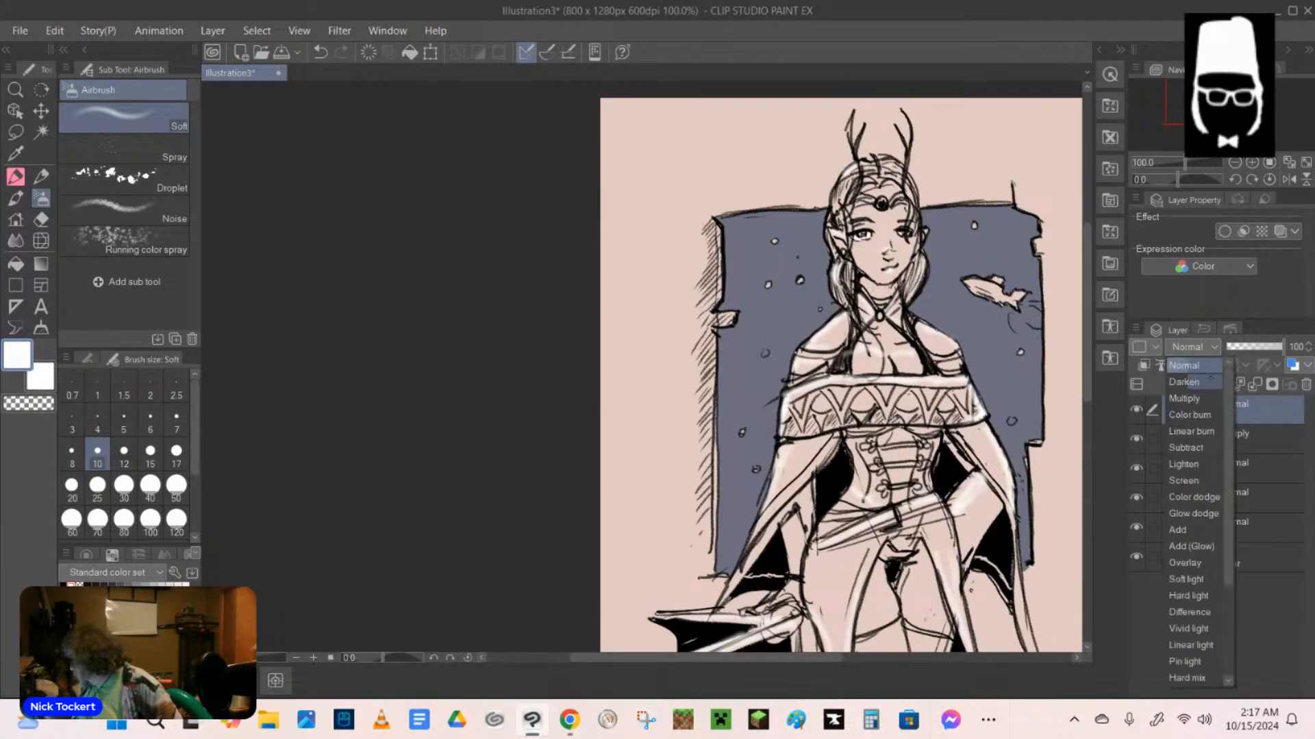
click(1184, 399)
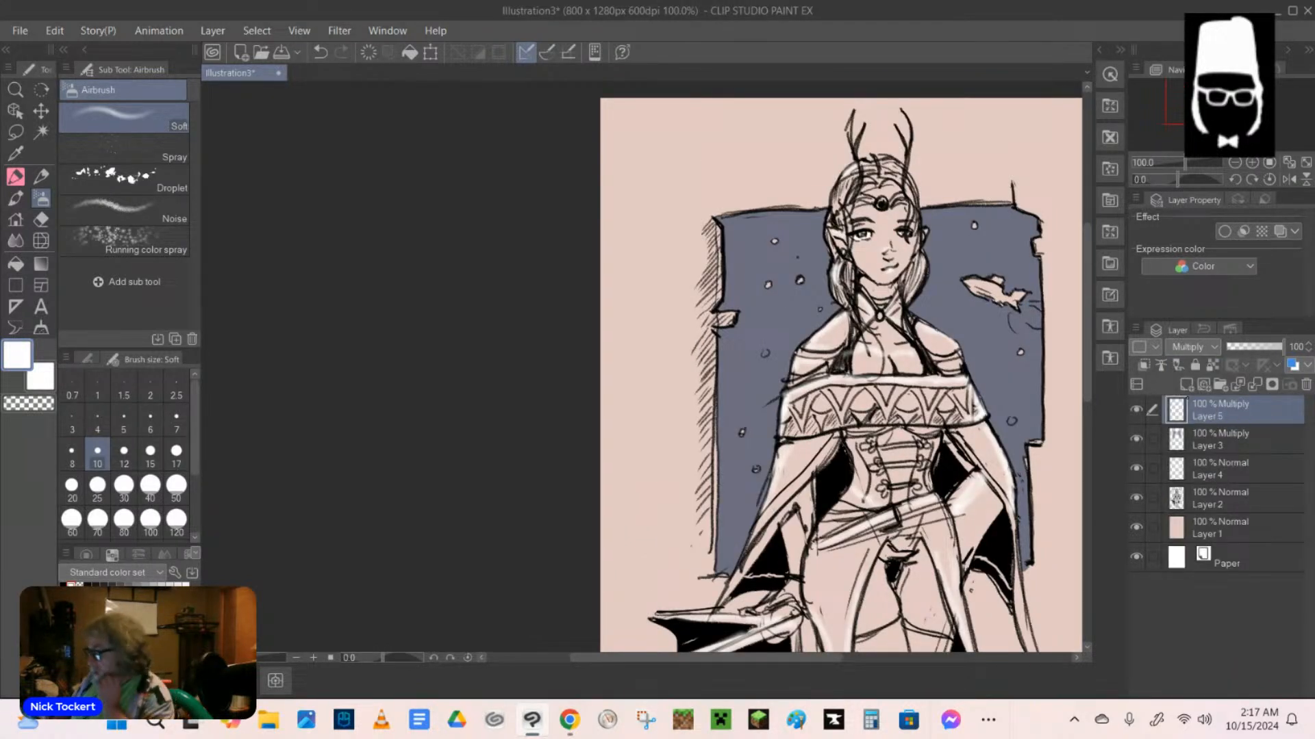
With the Milli pen marker at size 10 in light grey, shade the hair and the neck on Layer 5.
click(16, 176)
click(165, 89)
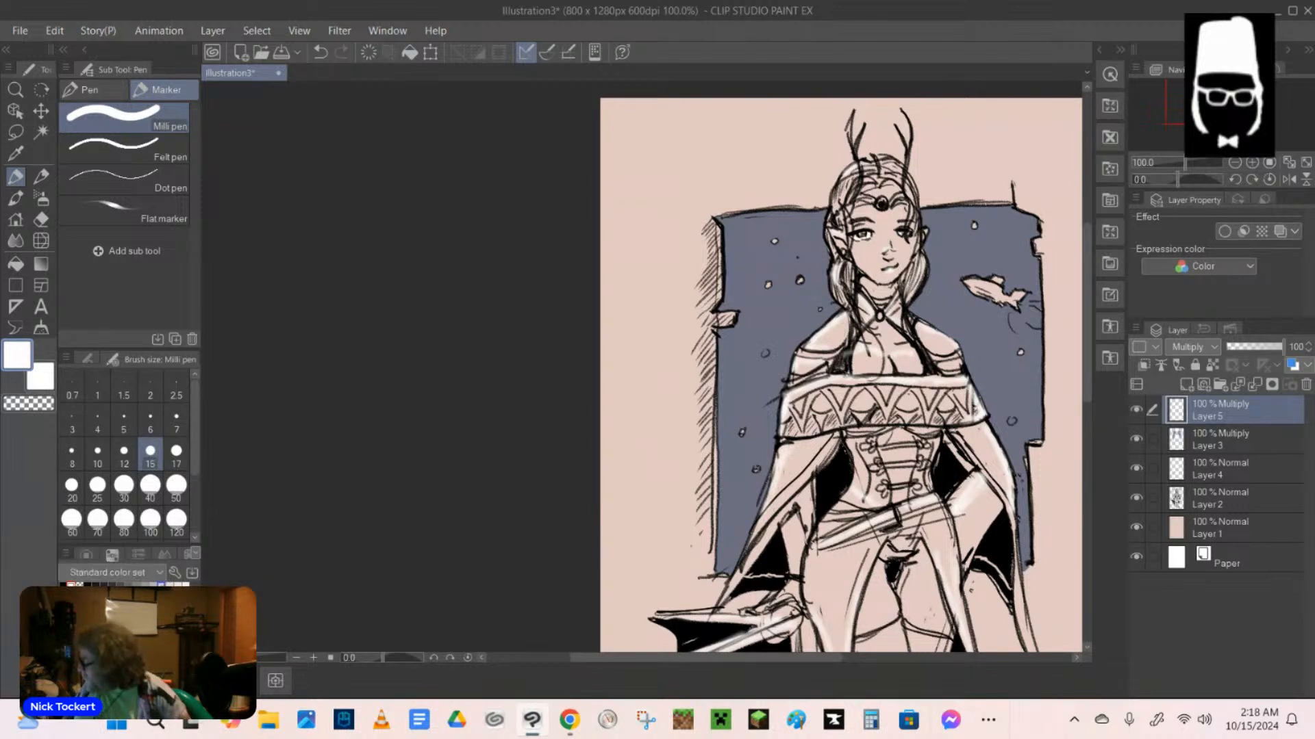
click(161, 585)
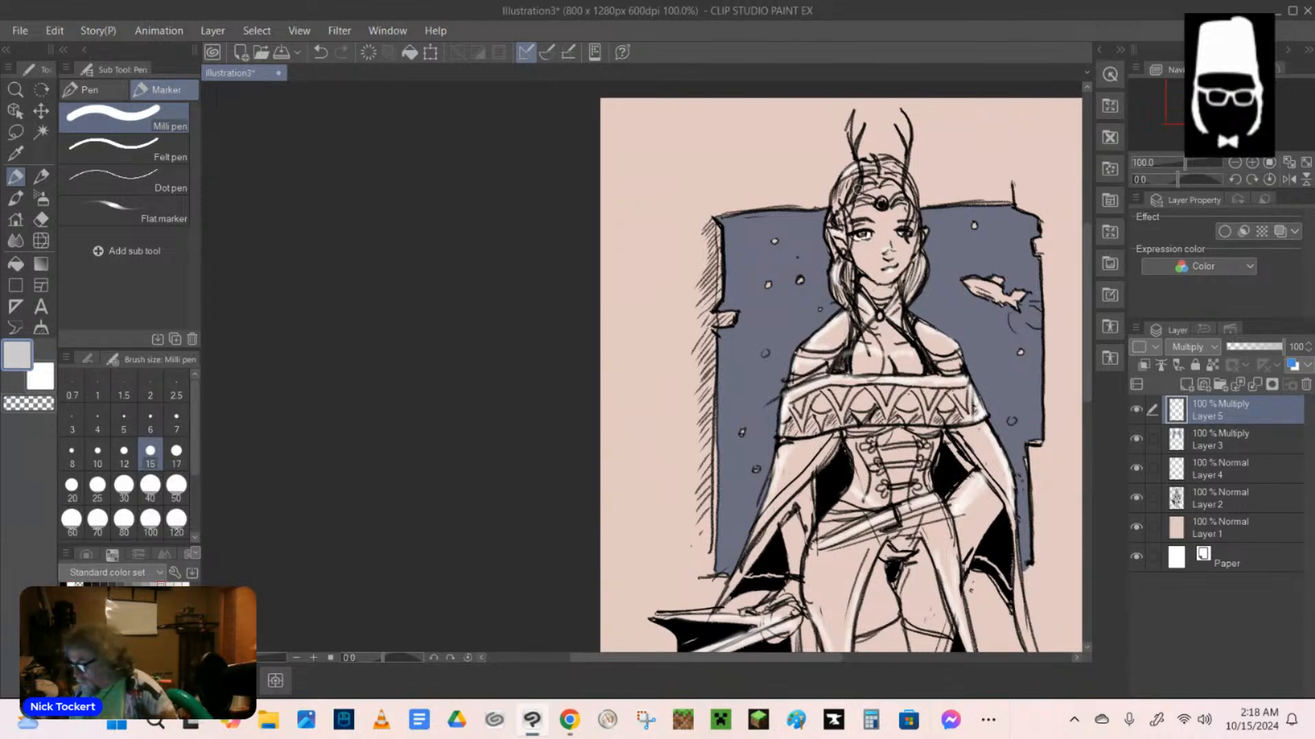
click(97, 455)
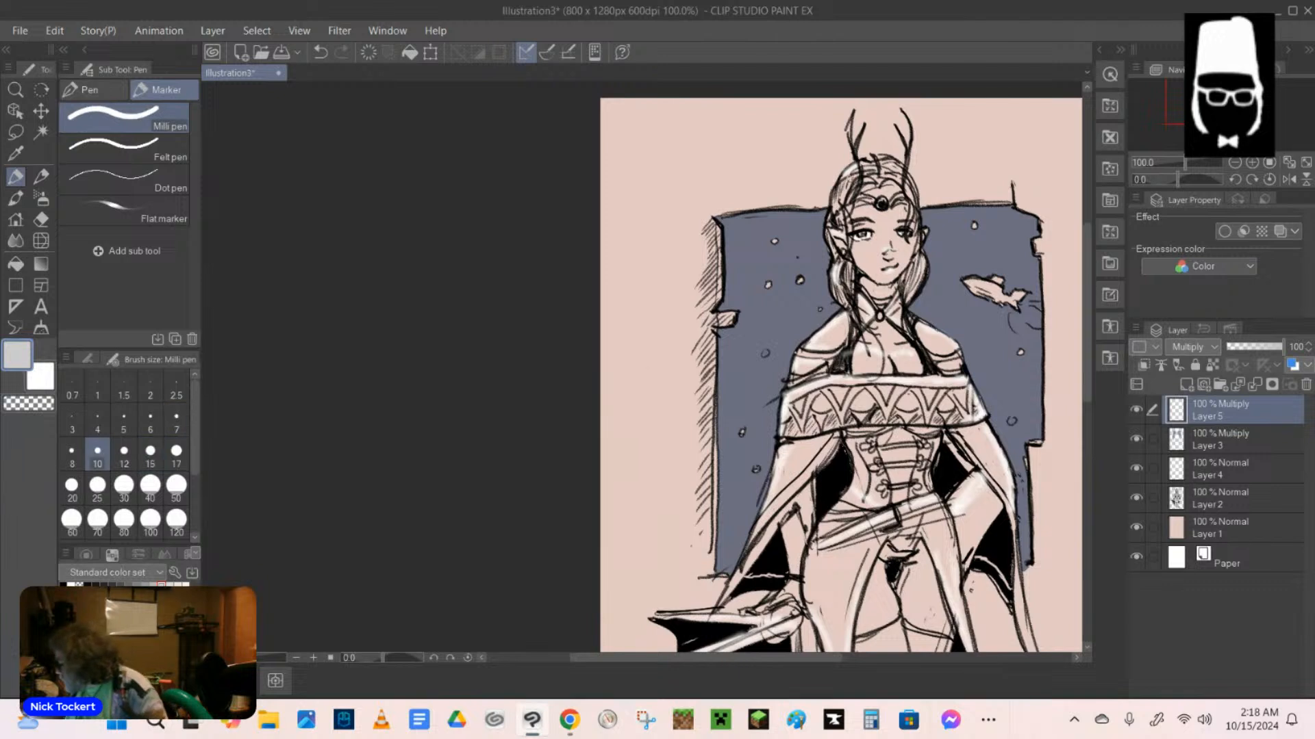
mouse_move(857, 182)
mouse_down()
mouse_move(848, 200)
mouse_move(861, 193)
mouse_up()
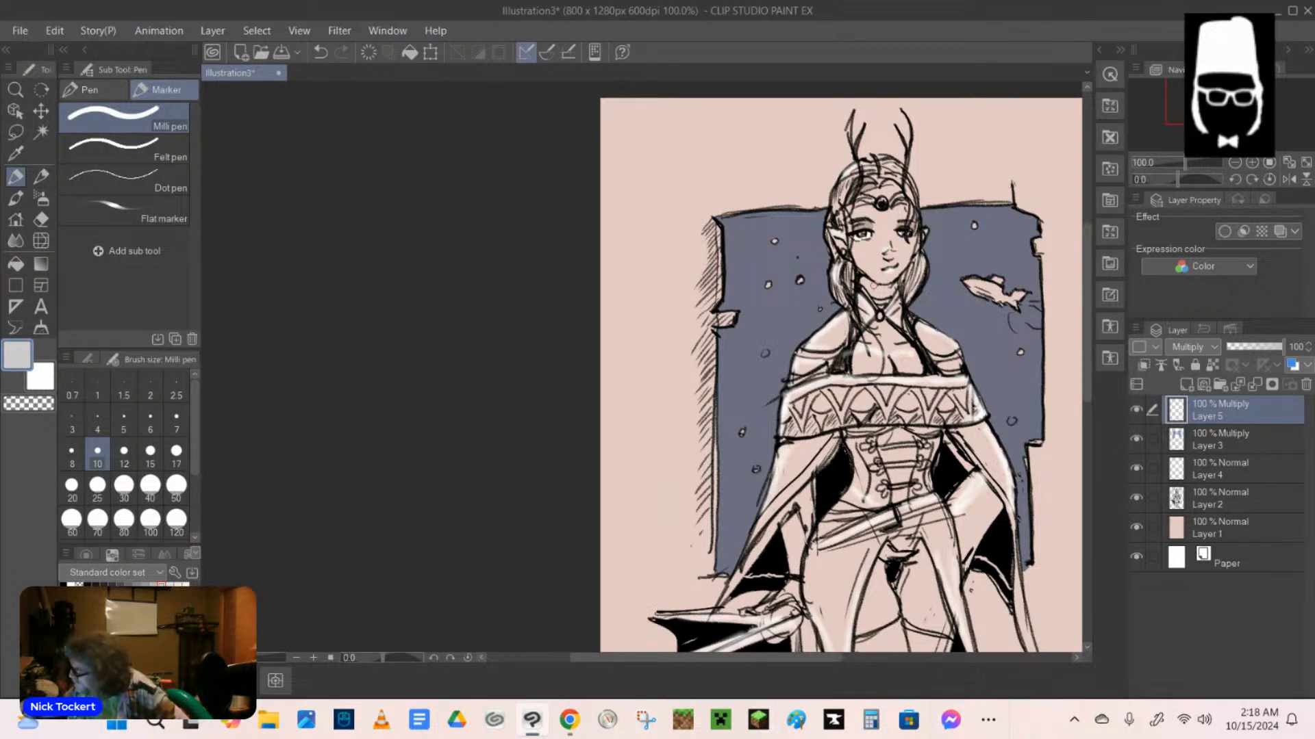
mouse_move(861, 274)
mouse_down()
mouse_move(868, 292)
mouse_move(848, 277)
mouse_move(846, 290)
mouse_move(904, 280)
mouse_move(905, 300)
mouse_move(863, 316)
mouse_move(847, 342)
mouse_move(855, 376)
mouse_up()
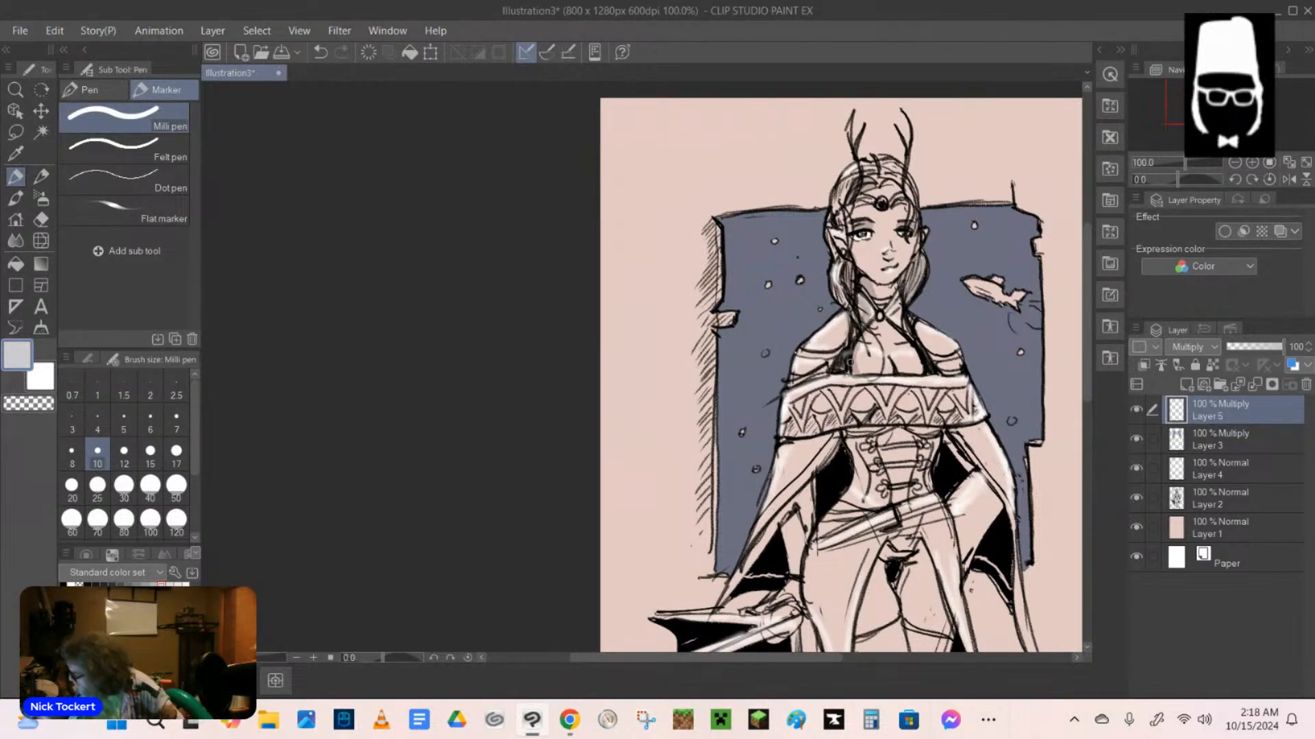
Shade the corset in light grey directly beneath the collar band and around its lacing.
drag(847, 432, 929, 429)
mouse_move(873, 442)
mouse_down()
mouse_move(916, 435)
mouse_move(856, 452)
mouse_move(873, 437)
mouse_move(931, 437)
mouse_move(880, 460)
mouse_up()
mouse_move(850, 450)
mouse_down()
mouse_move(857, 467)
mouse_move(883, 438)
mouse_move(940, 438)
mouse_up()
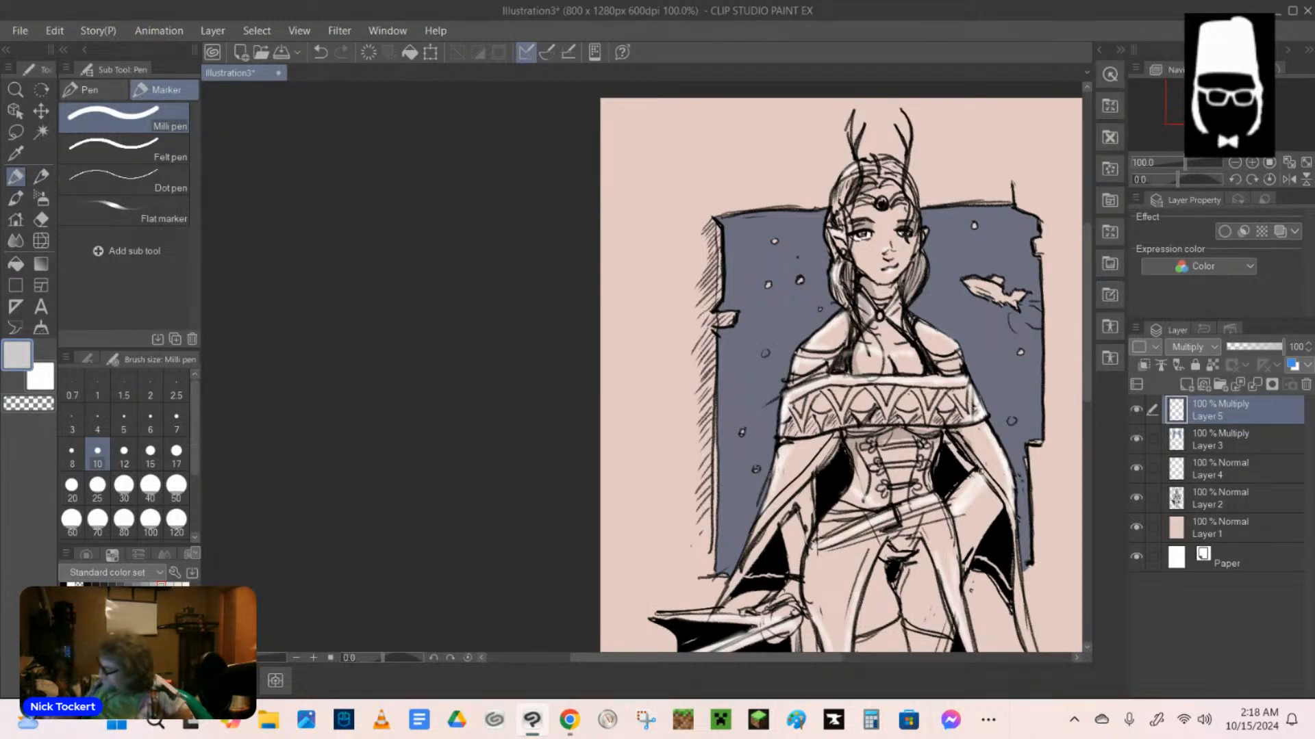
Add light grey marker shadows to the hip, the bent forearm, and the cape on both sides below the collar band.
mouse_move(953, 446)
mouse_down()
mouse_move(970, 470)
mouse_move(961, 453)
mouse_move(951, 504)
mouse_move(962, 561)
mouse_up()
mouse_move(991, 515)
mouse_down()
mouse_move(960, 562)
mouse_move(996, 508)
mouse_up()
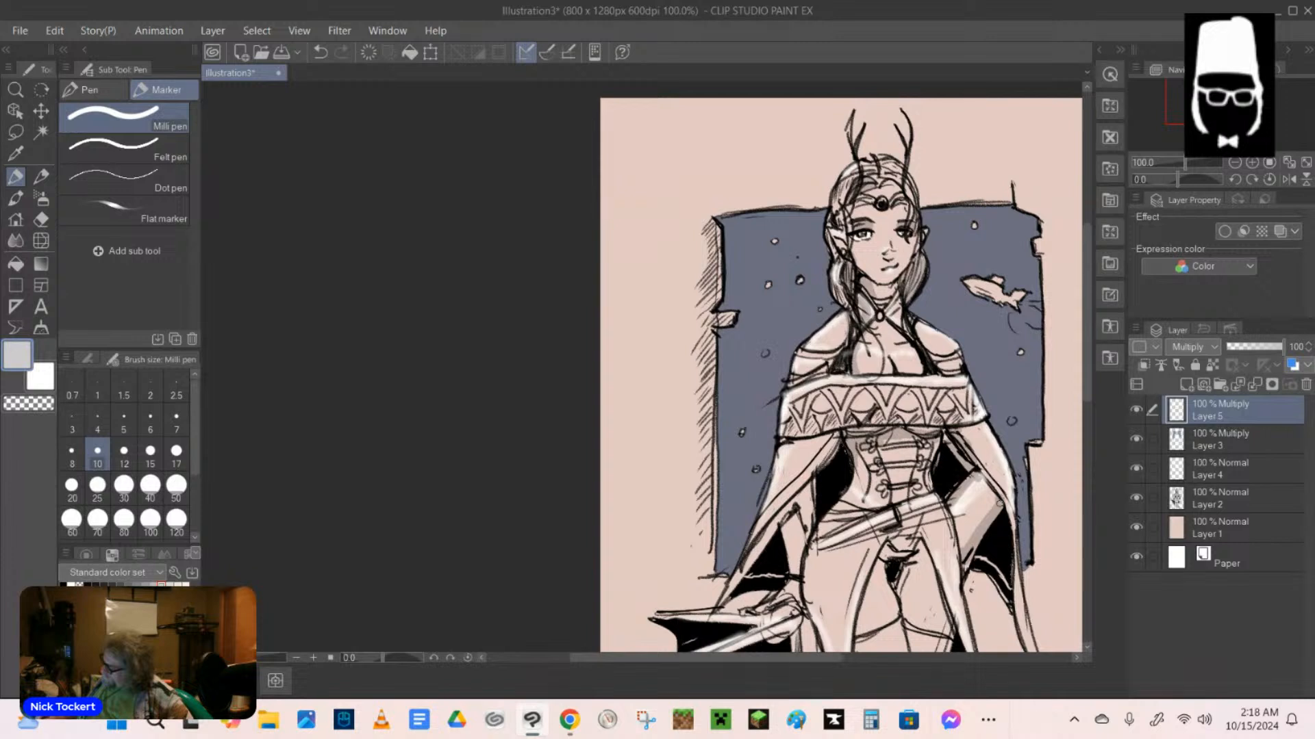
drag(966, 431, 1005, 496)
mouse_move(787, 447)
mouse_down()
mouse_move(827, 441)
mouse_move(787, 449)
mouse_move(815, 447)
mouse_move(803, 457)
mouse_up()
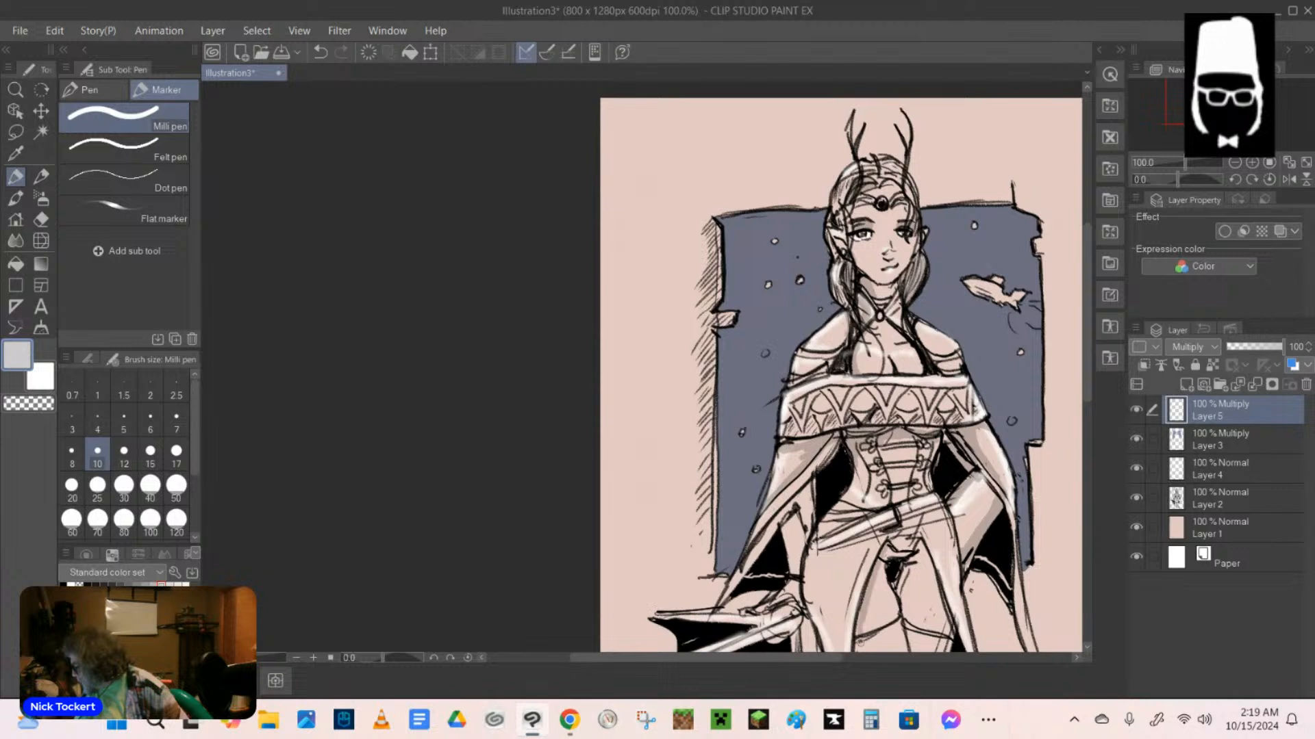
Shade the thighs, the long coat panels, the belt's lower side and the bent forearm in light grey.
drag(1085, 362, 1085, 401)
drag(858, 527, 854, 568)
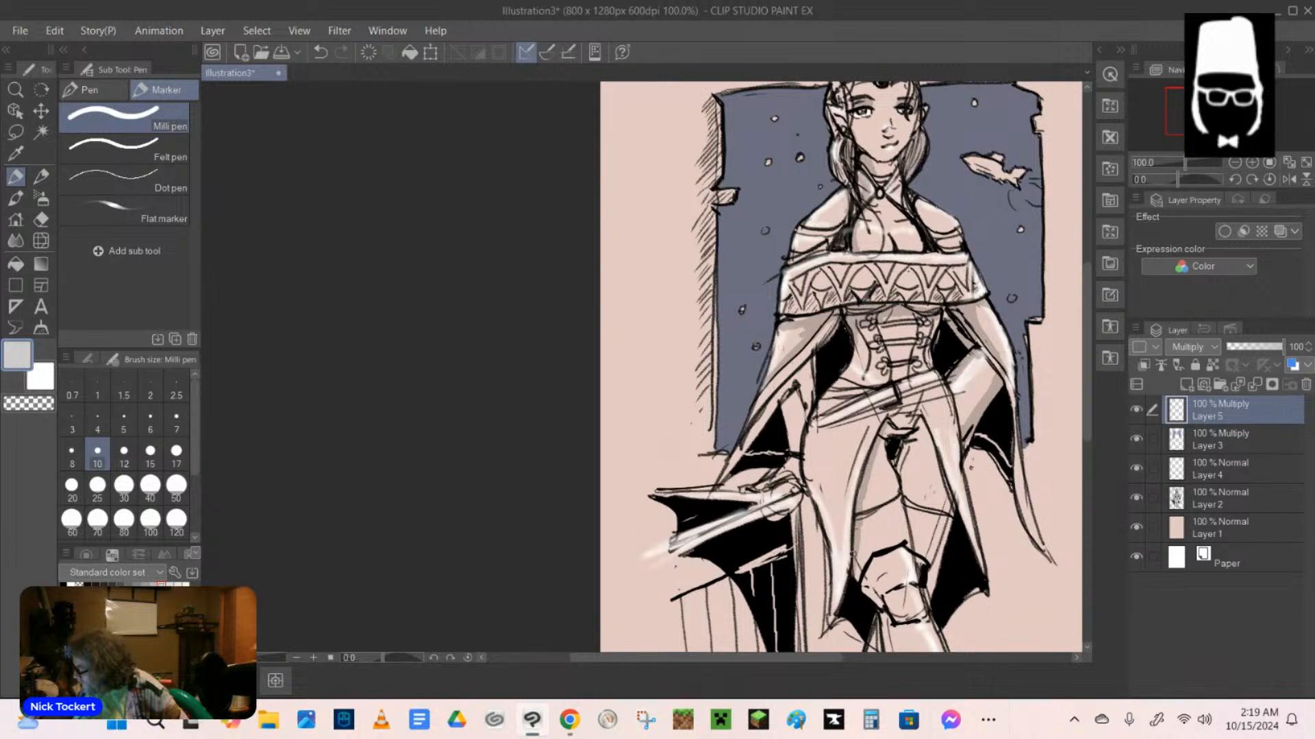
drag(814, 424, 822, 521)
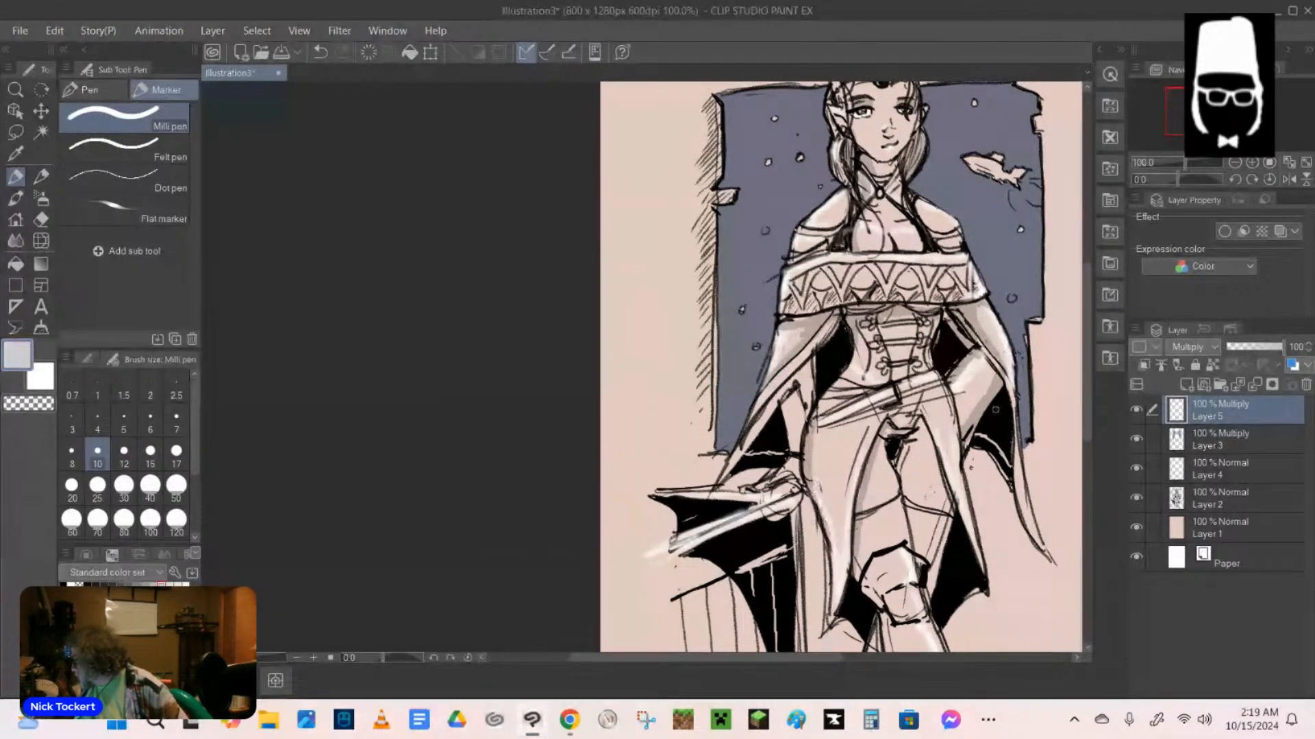
mouse_move(849, 425)
mouse_down()
mouse_move(949, 405)
mouse_move(983, 523)
mouse_up()
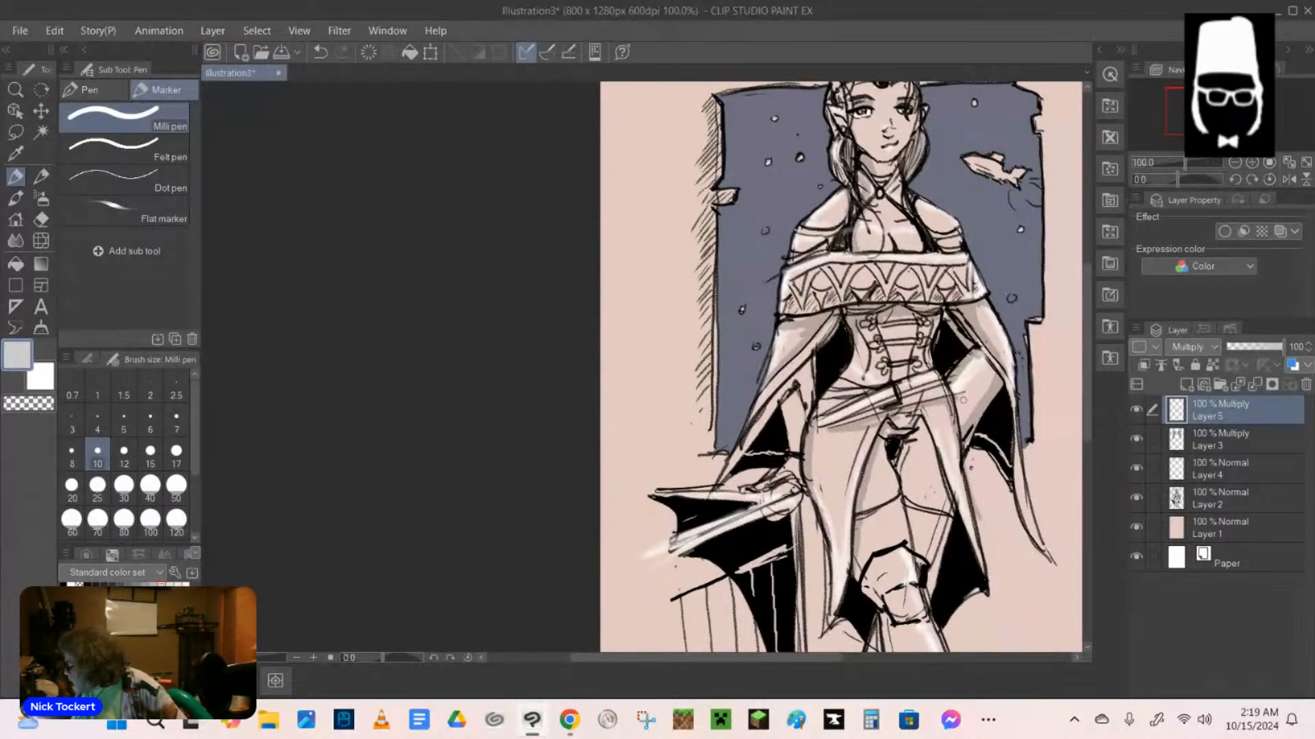
drag(961, 402, 984, 376)
Add light grey shadows to the shoulder nearest the fish, the fish itself, and the patterned collar band.
drag(918, 203, 960, 237)
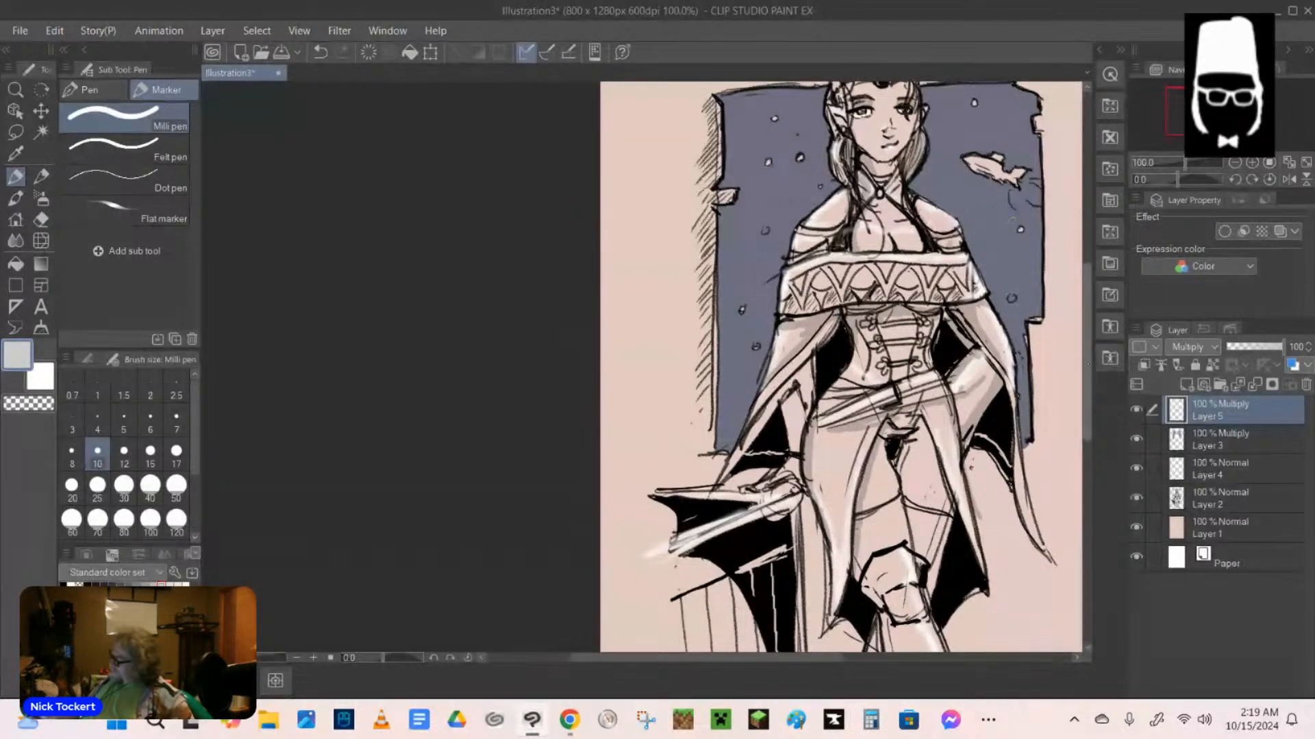
mouse_move(1087, 367)
mouse_down()
mouse_move(1089, 331)
mouse_move(1089, 384)
mouse_move(1090, 364)
mouse_up()
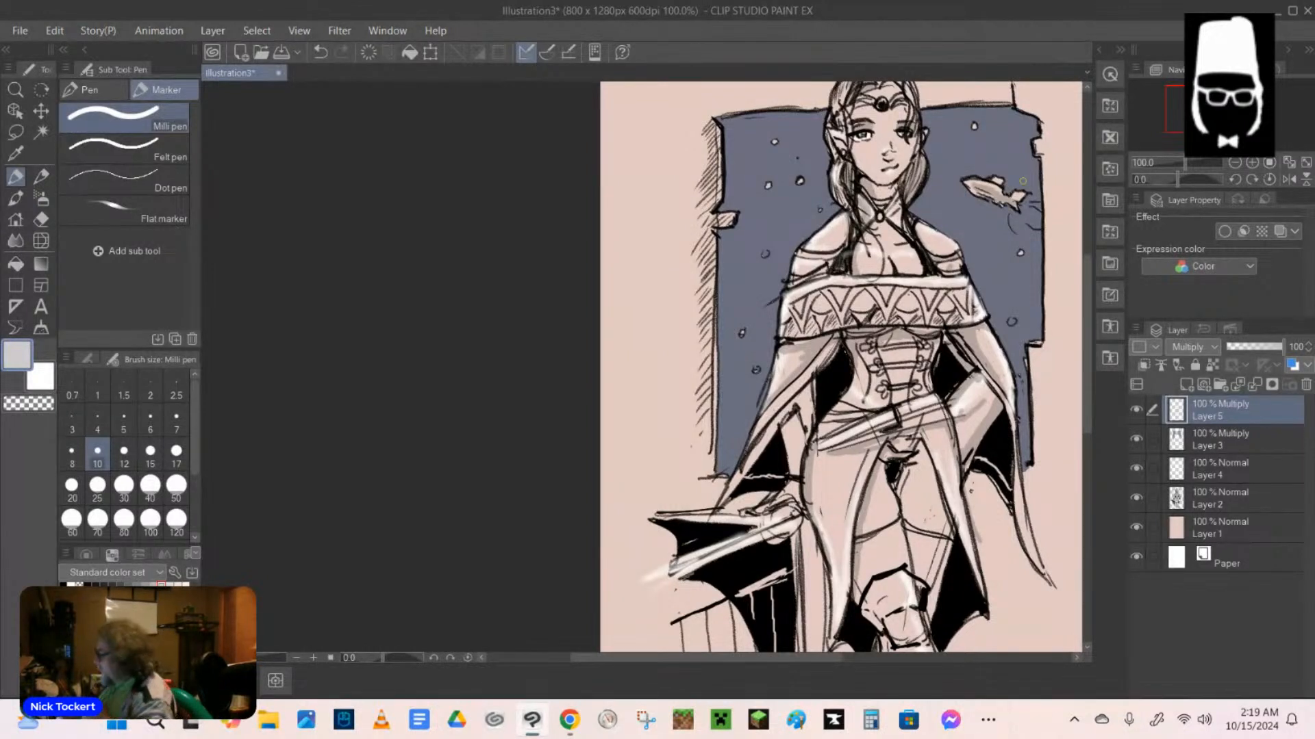
mouse_move(830, 292)
mouse_down()
mouse_move(868, 290)
mouse_move(810, 333)
mouse_move(787, 318)
mouse_up()
mouse_move(883, 294)
mouse_down()
mouse_move(866, 323)
mouse_move(888, 326)
mouse_up()
mouse_move(925, 293)
mouse_down()
mouse_move(909, 327)
mouse_move(946, 311)
mouse_move(957, 325)
mouse_up()
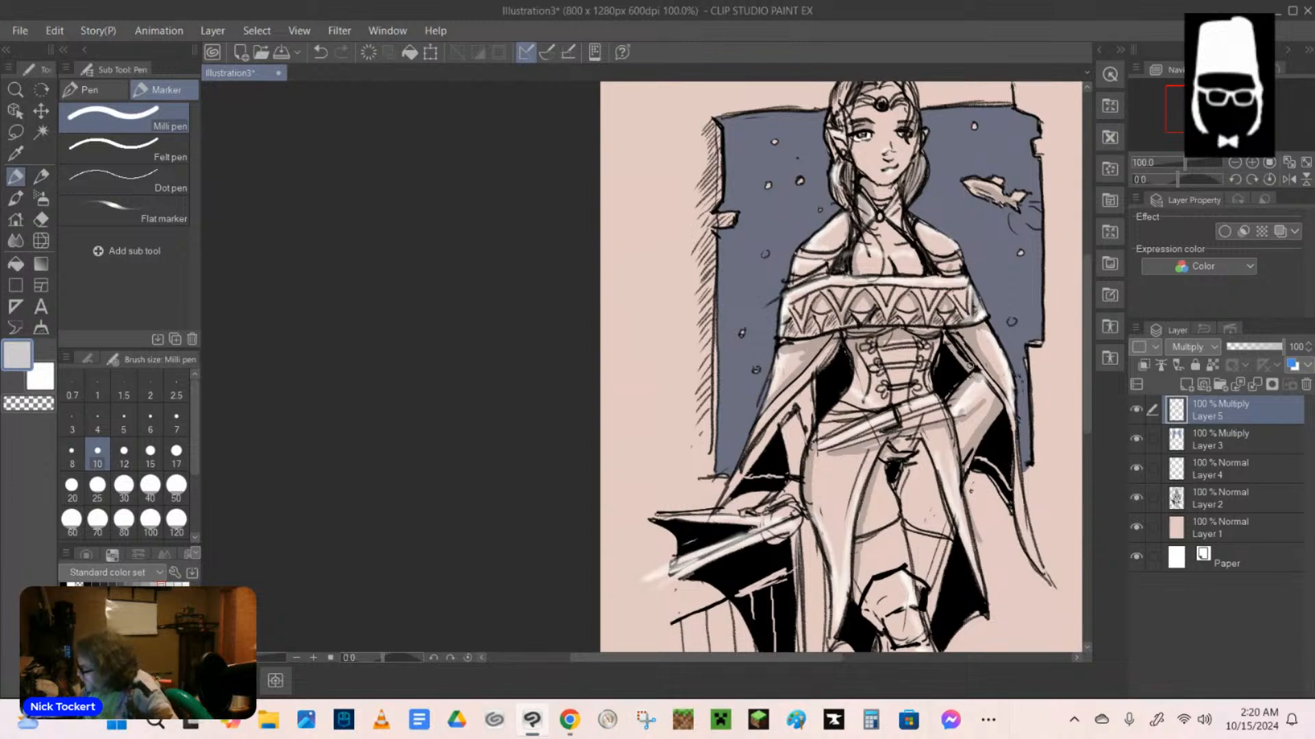
Shade the sleeve above the resting hand and the long coat panel below the belt in light grey.
mouse_move(797, 408)
mouse_down()
mouse_move(806, 423)
mouse_move(799, 401)
mouse_move(742, 469)
mouse_up()
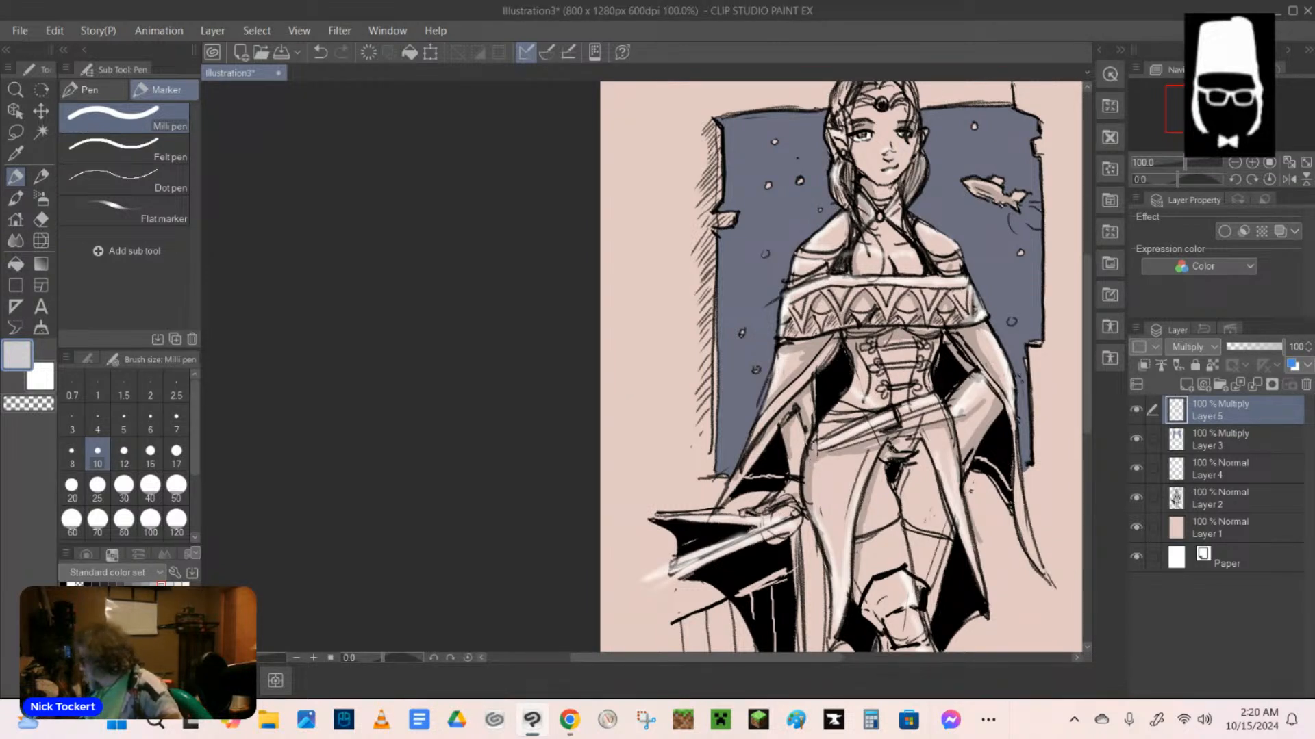
drag(868, 455, 851, 535)
drag(857, 490, 841, 618)
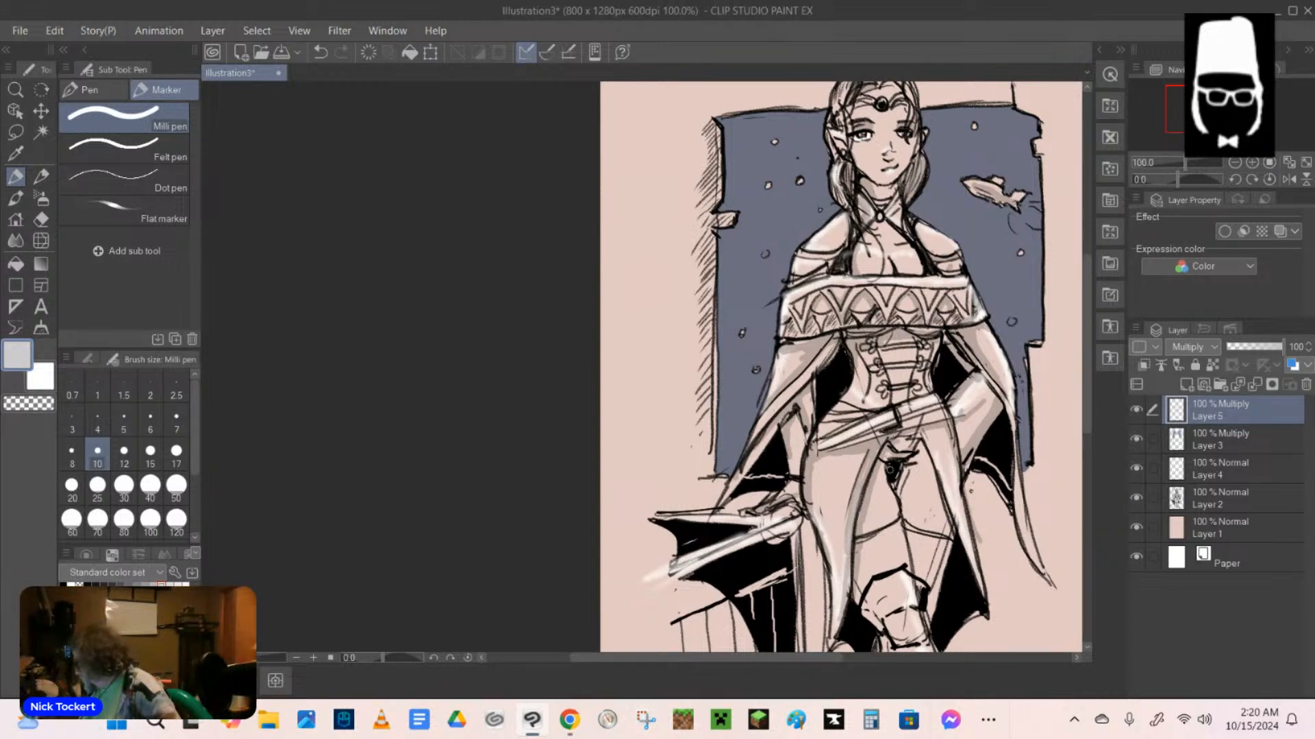
Add light grey marker shadows between the thighs, along both lower thighs above the knees, and beside the far knee.
drag(884, 468, 897, 513)
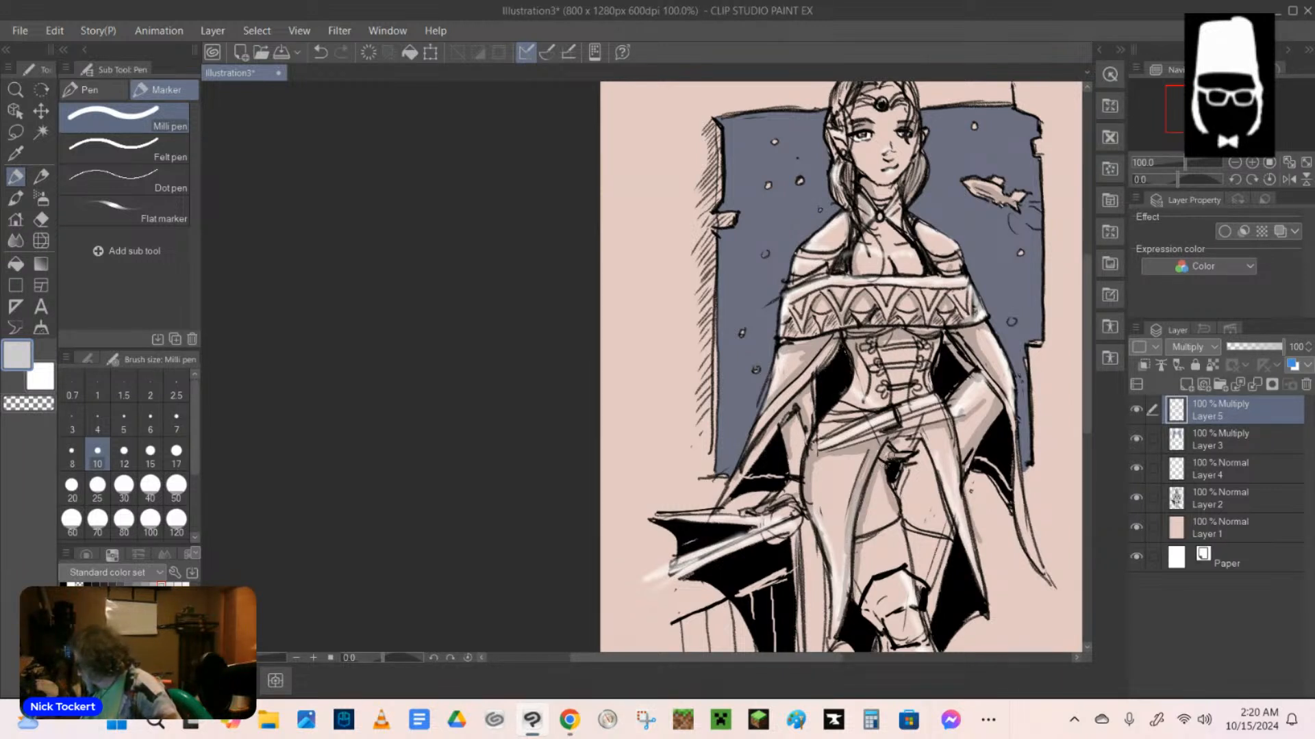
drag(913, 455, 901, 505)
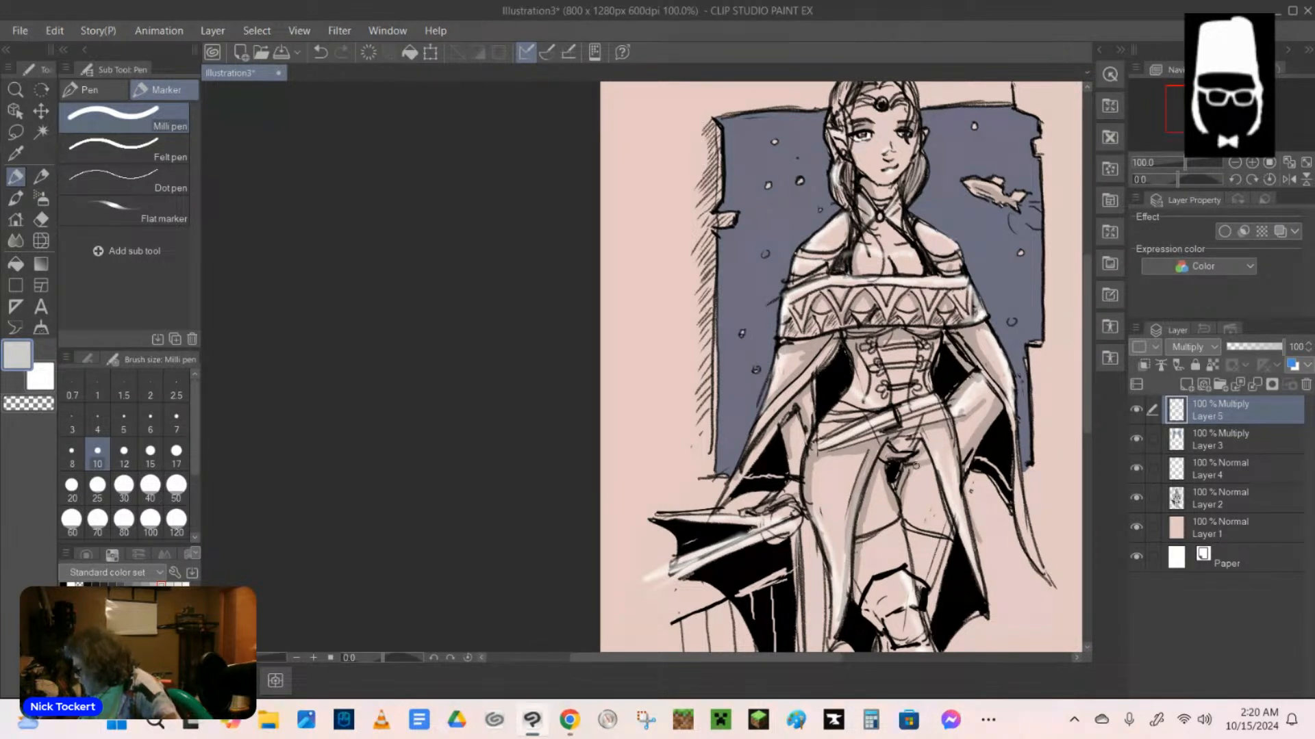
mouse_move(931, 508)
mouse_down()
mouse_move(891, 521)
mouse_move(860, 592)
mouse_up()
mouse_move(881, 537)
mouse_down()
mouse_move(873, 575)
mouse_move(872, 552)
mouse_move(926, 537)
mouse_move(923, 577)
mouse_move(938, 559)
mouse_move(934, 576)
mouse_up()
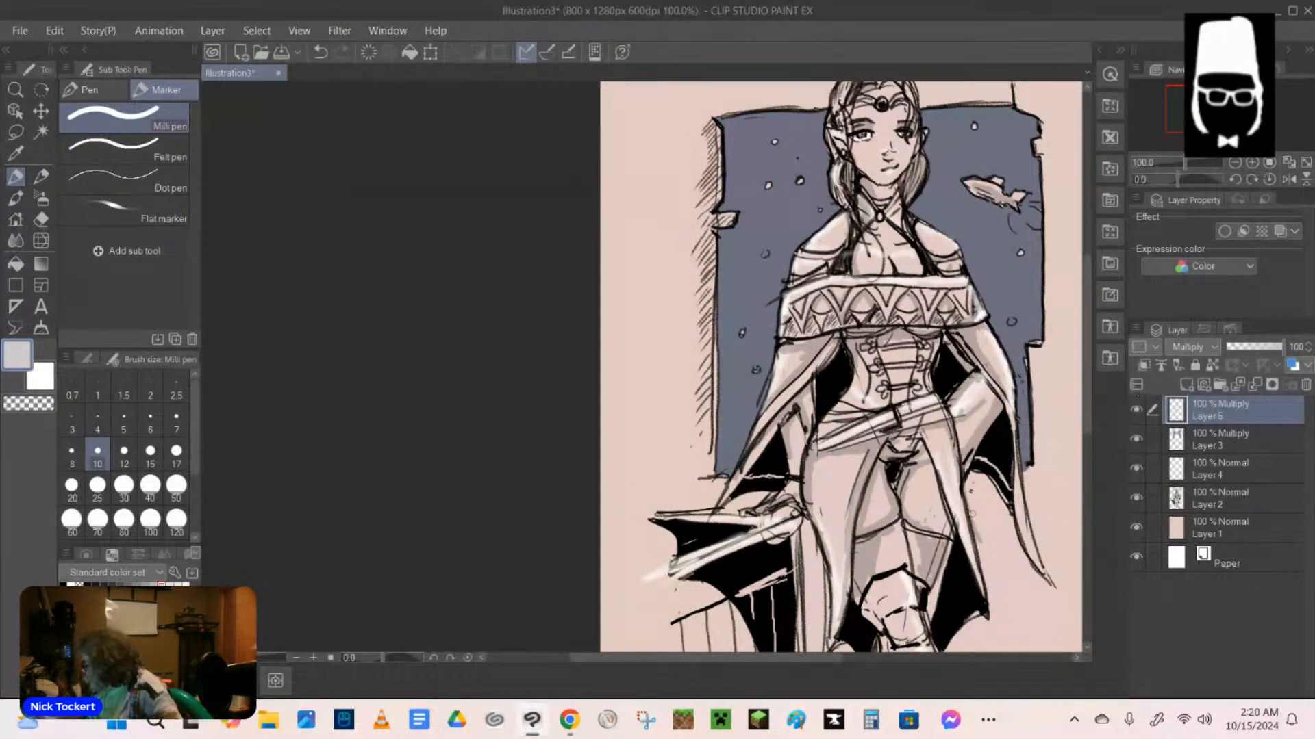
scroll(840, 366, down, 3)
scroll(841, 367, down, 1)
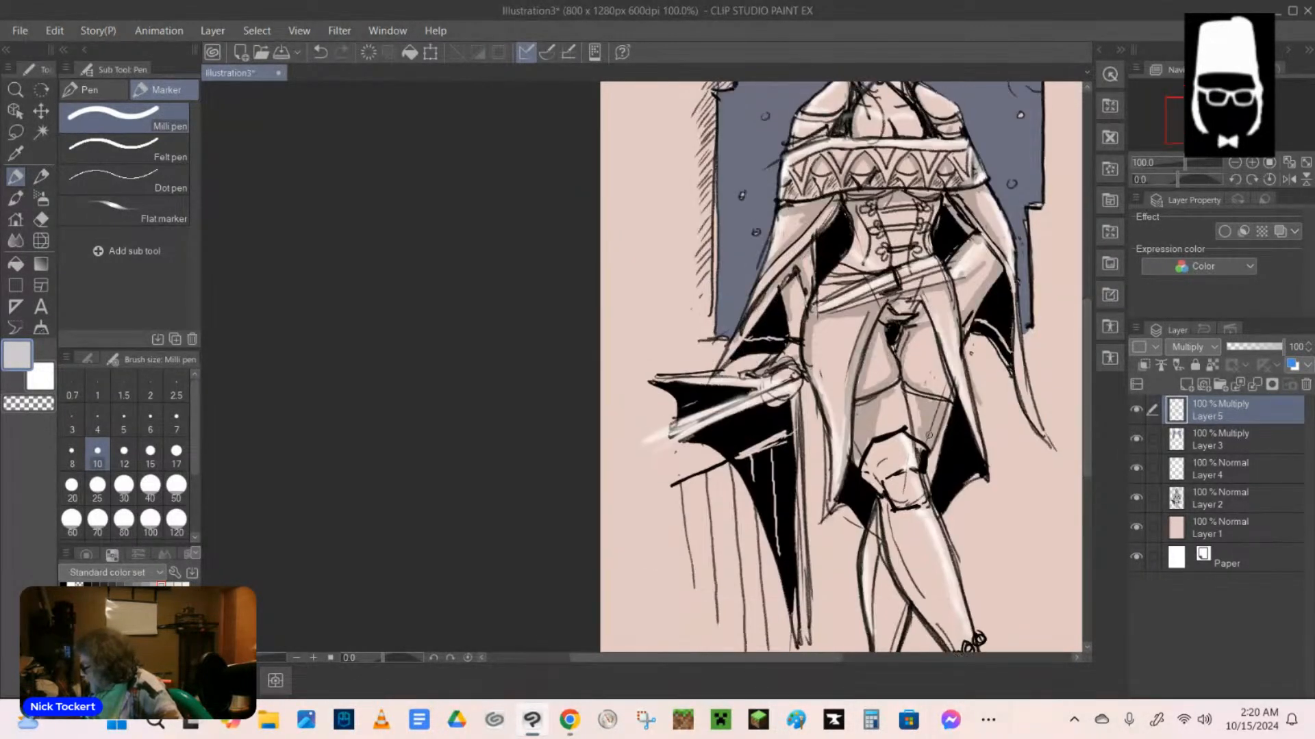
mouse_move(945, 424)
mouse_down()
mouse_move(926, 479)
mouse_move(936, 443)
mouse_up()
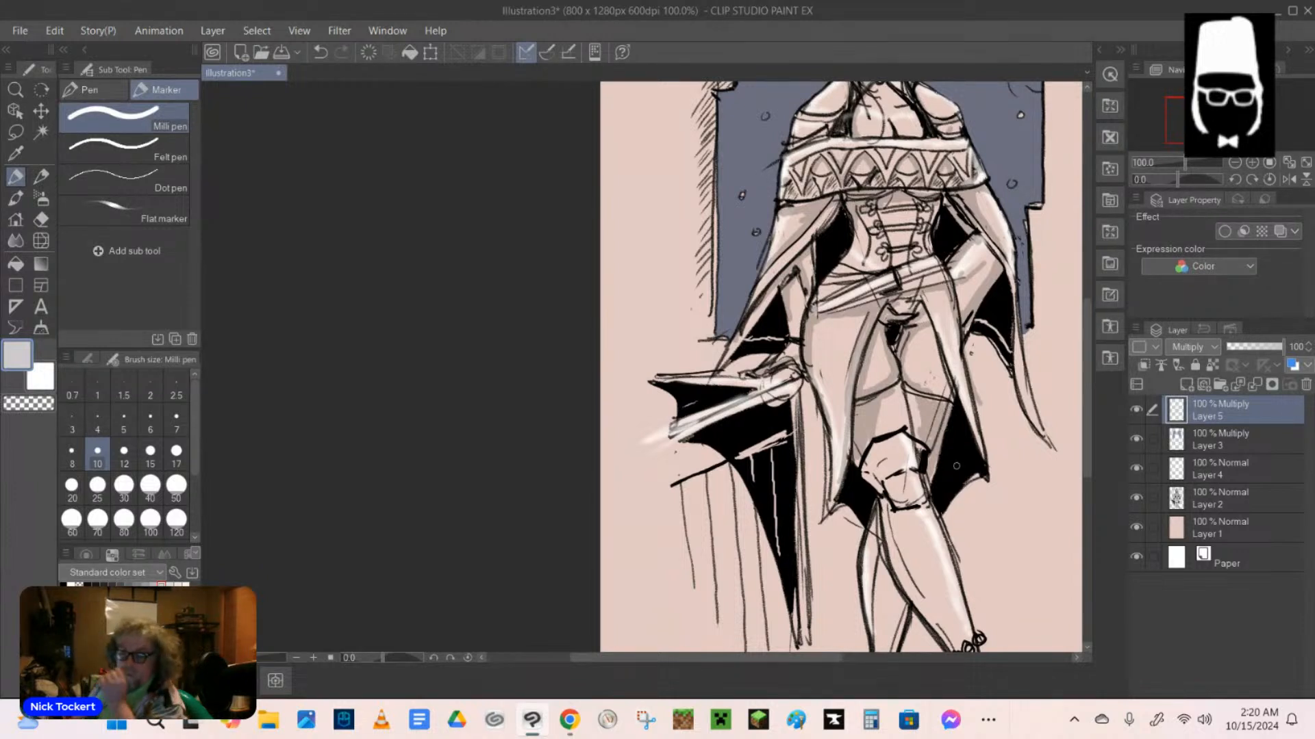
On Layer 2, erase stray line work on the far thigh and draw the far knee guard's edge with the black mechanical pencil.
key(e)
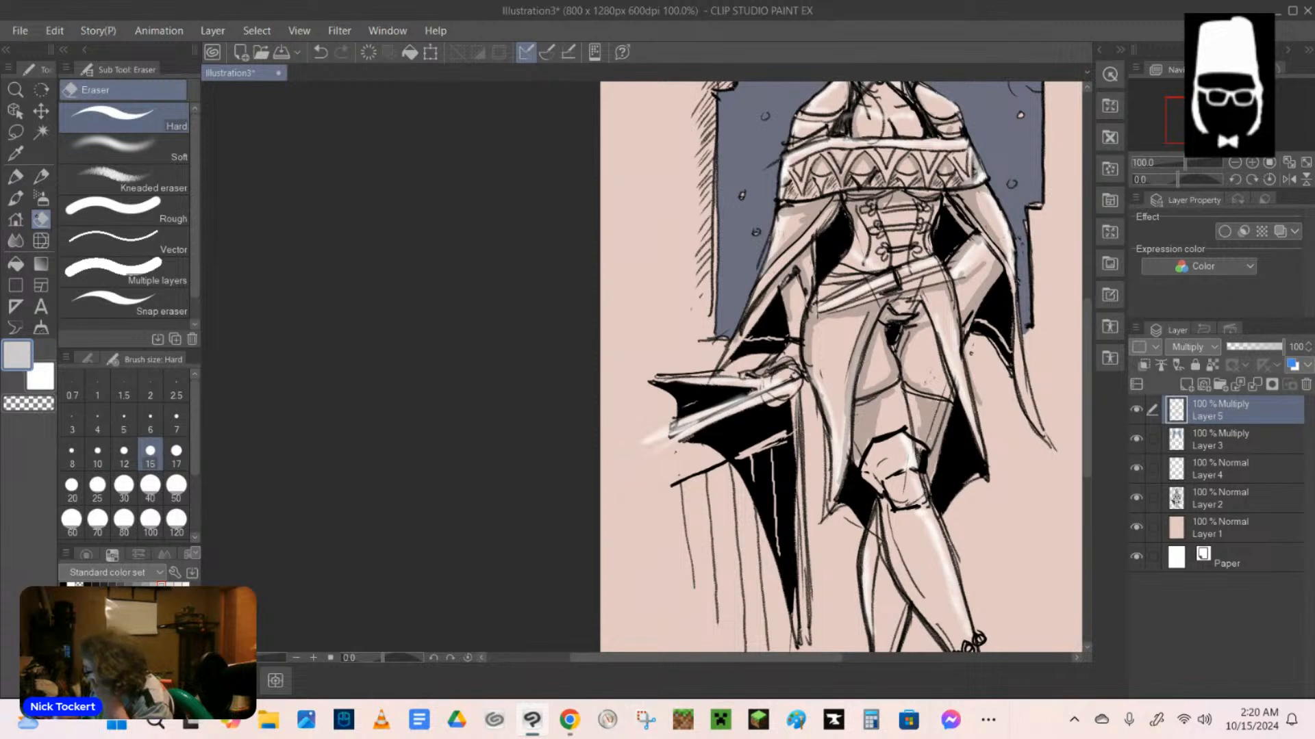
click(1220, 499)
mouse_move(937, 410)
mouse_down()
mouse_move(936, 451)
mouse_move(947, 405)
mouse_up()
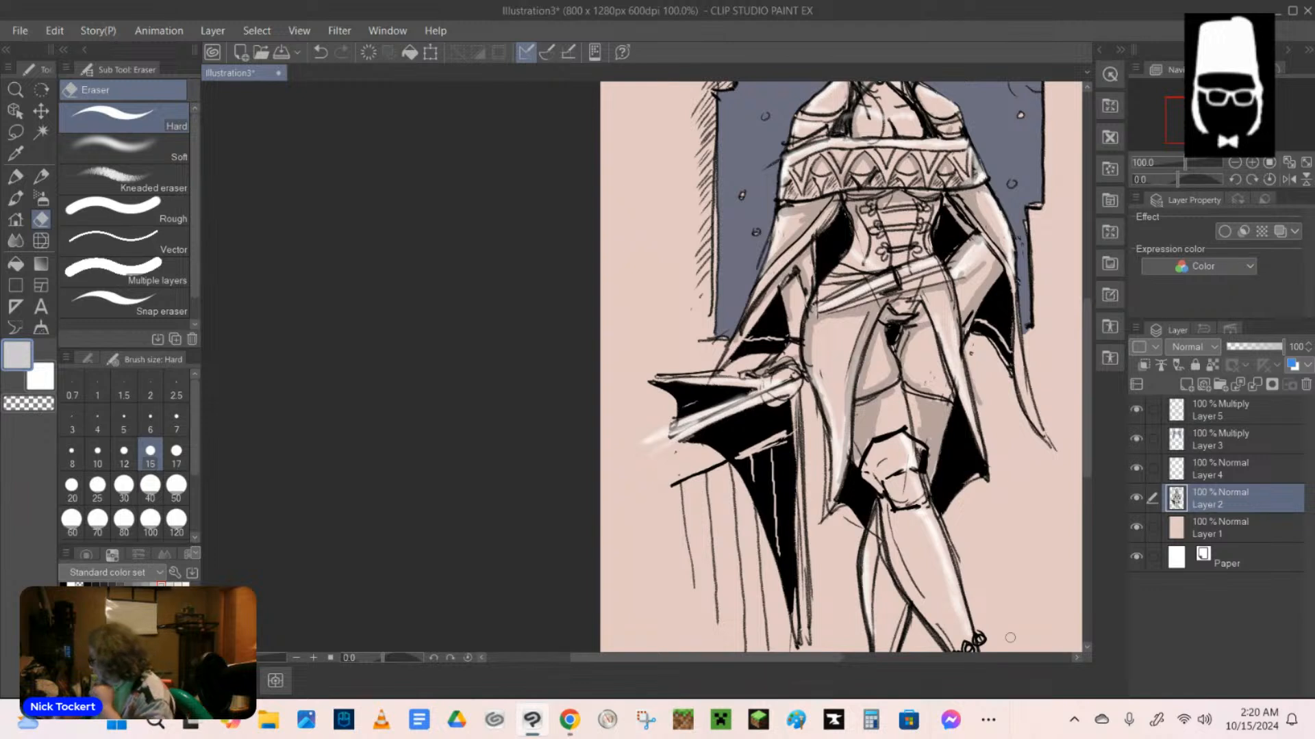
key(p)
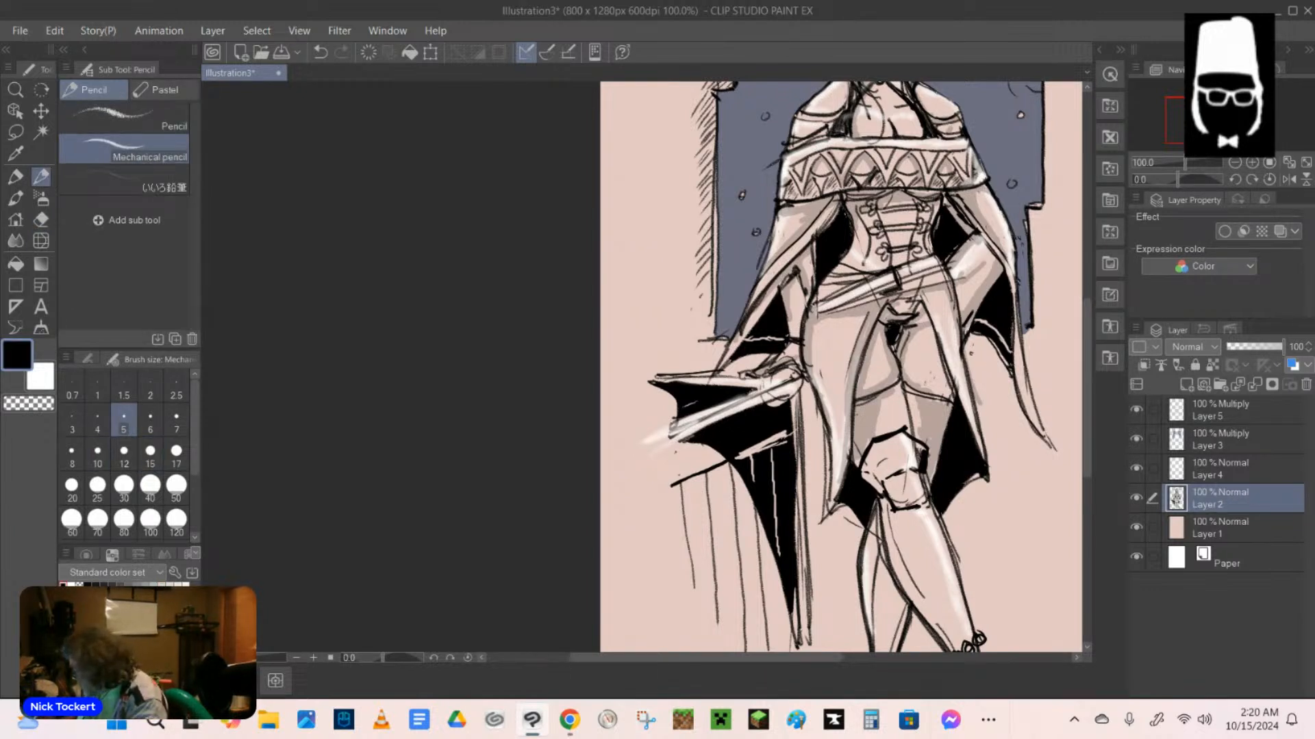
drag(926, 459, 942, 450)
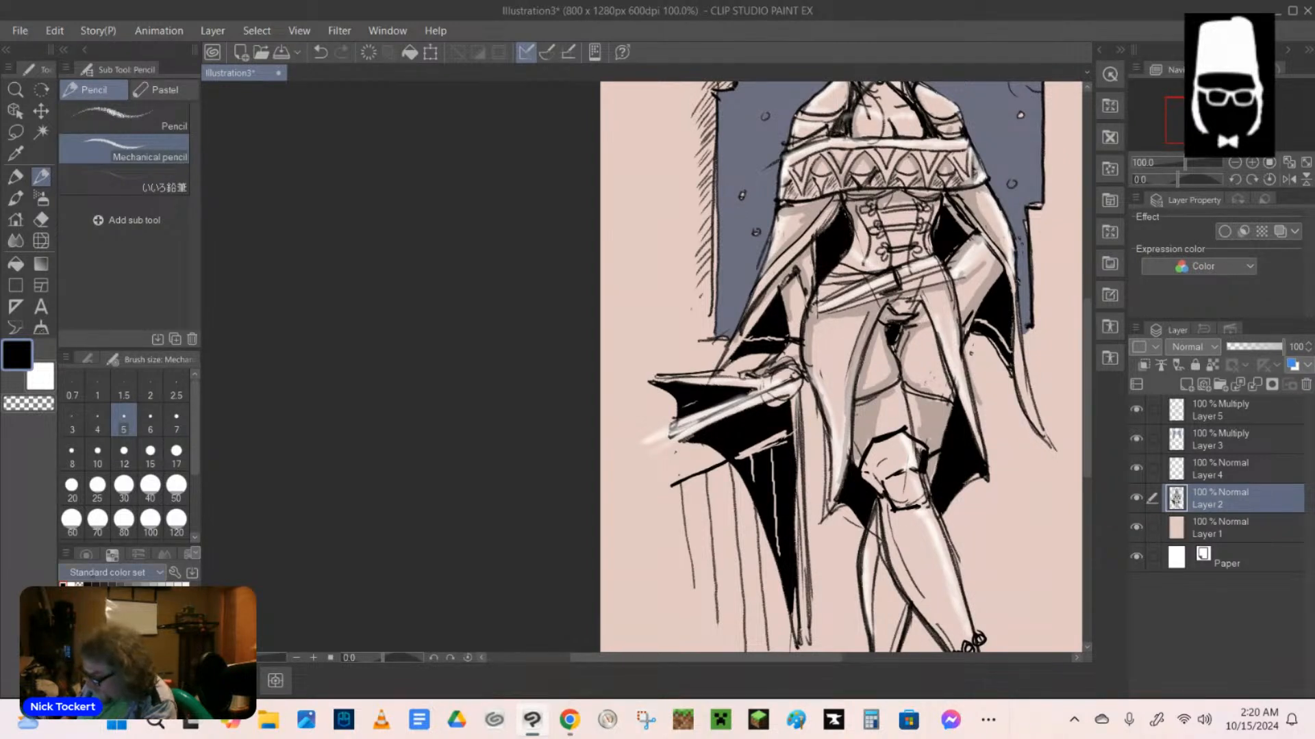
Outline the far knee guard in white against the black cape lining and clean up its interior with the hard eraser.
click(71, 585)
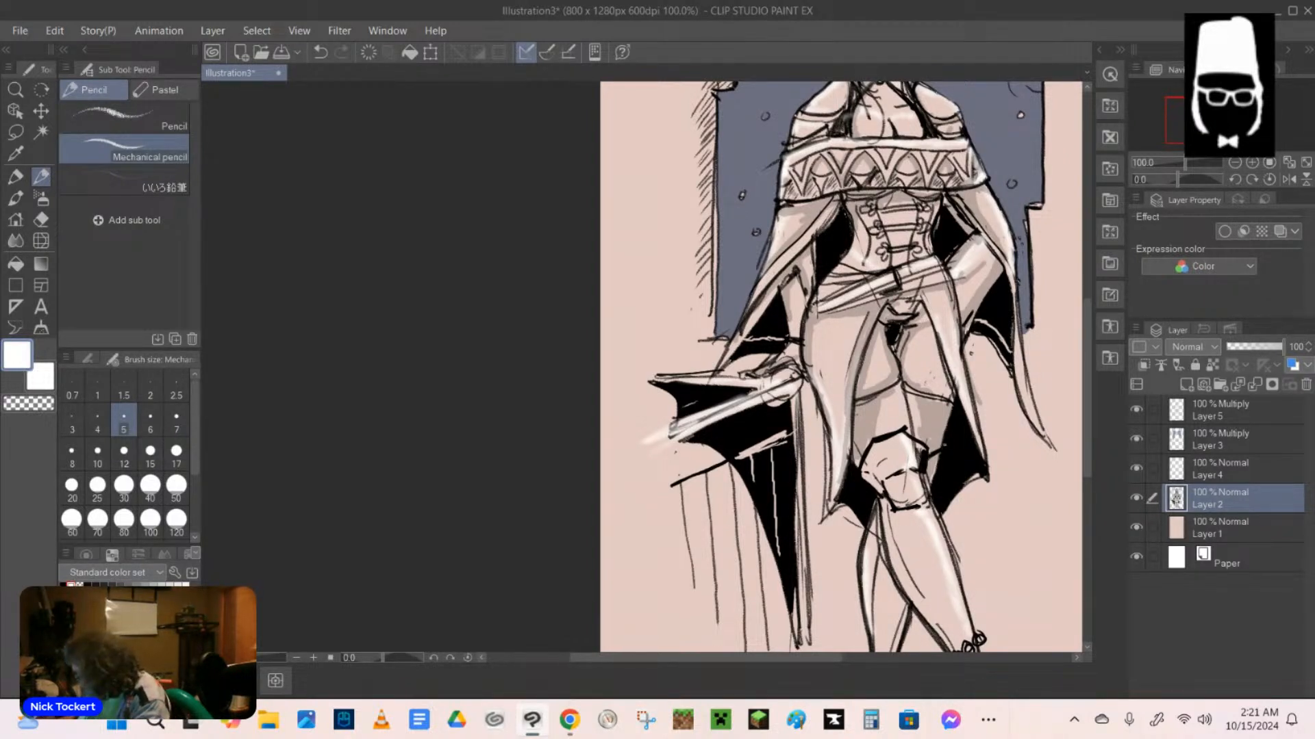
drag(951, 445, 928, 488)
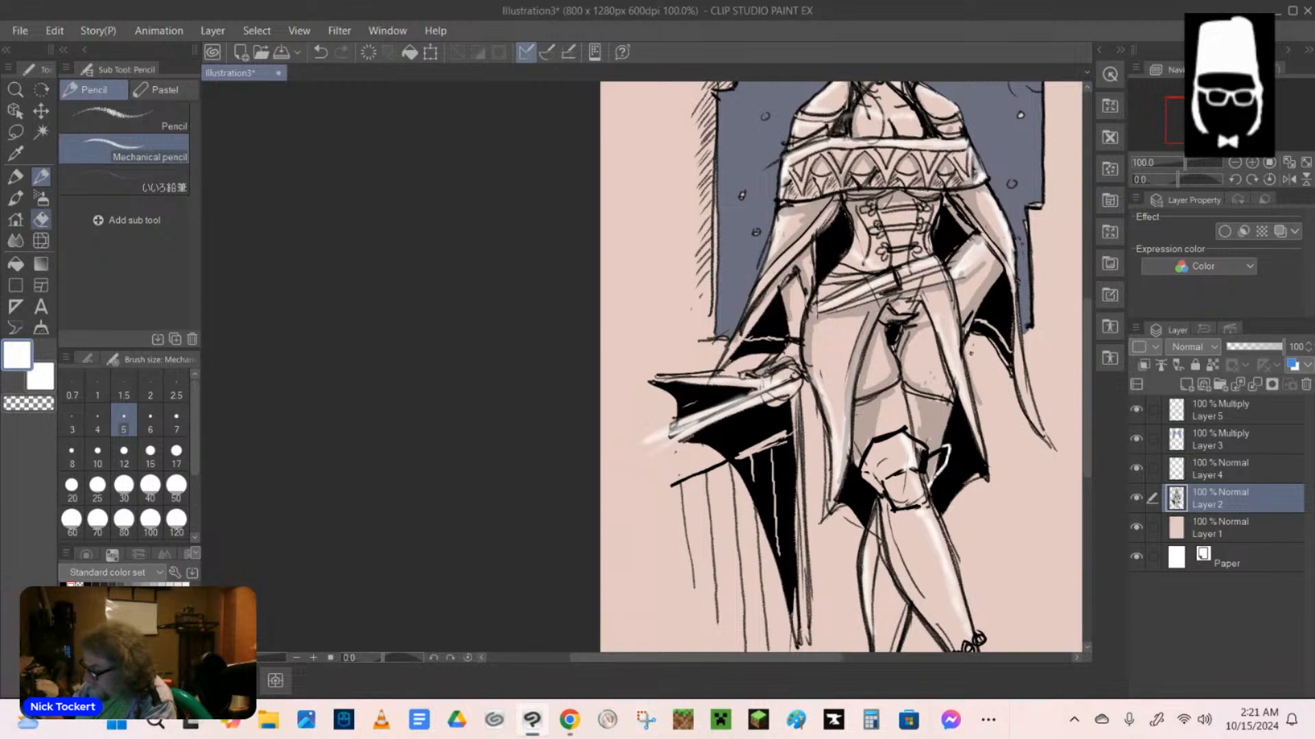
click(41, 219)
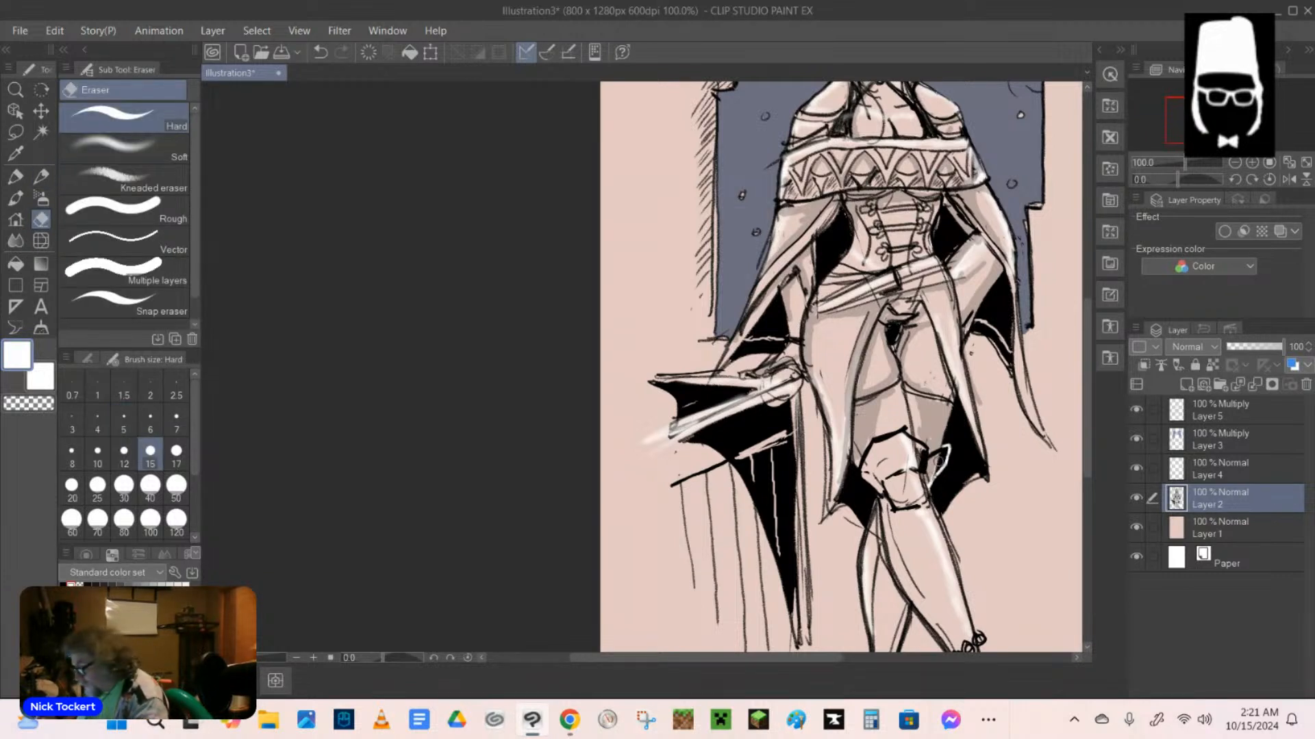
mouse_move(939, 460)
mouse_down()
mouse_move(935, 470)
mouse_move(939, 455)
mouse_up()
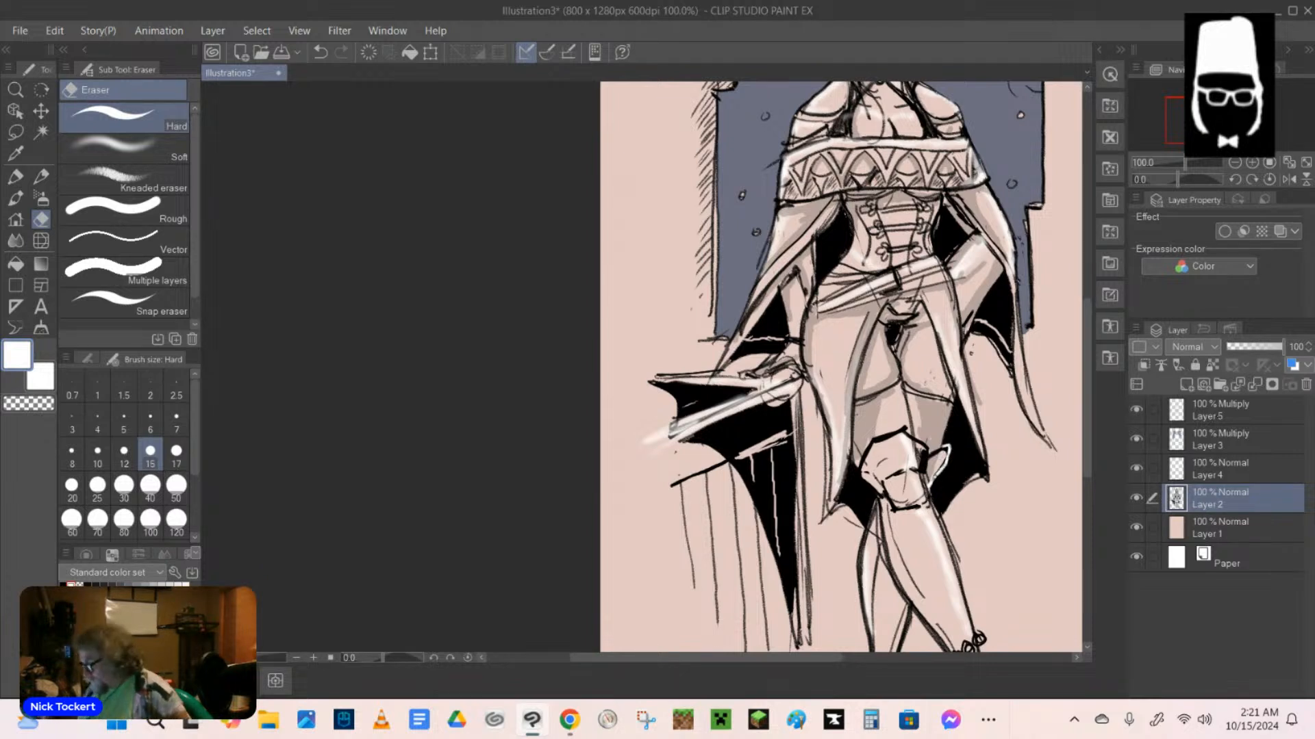
Shade the front and rear lower legs and the boot area in light grey with the Milli pen marker on Layer 5.
click(1233, 410)
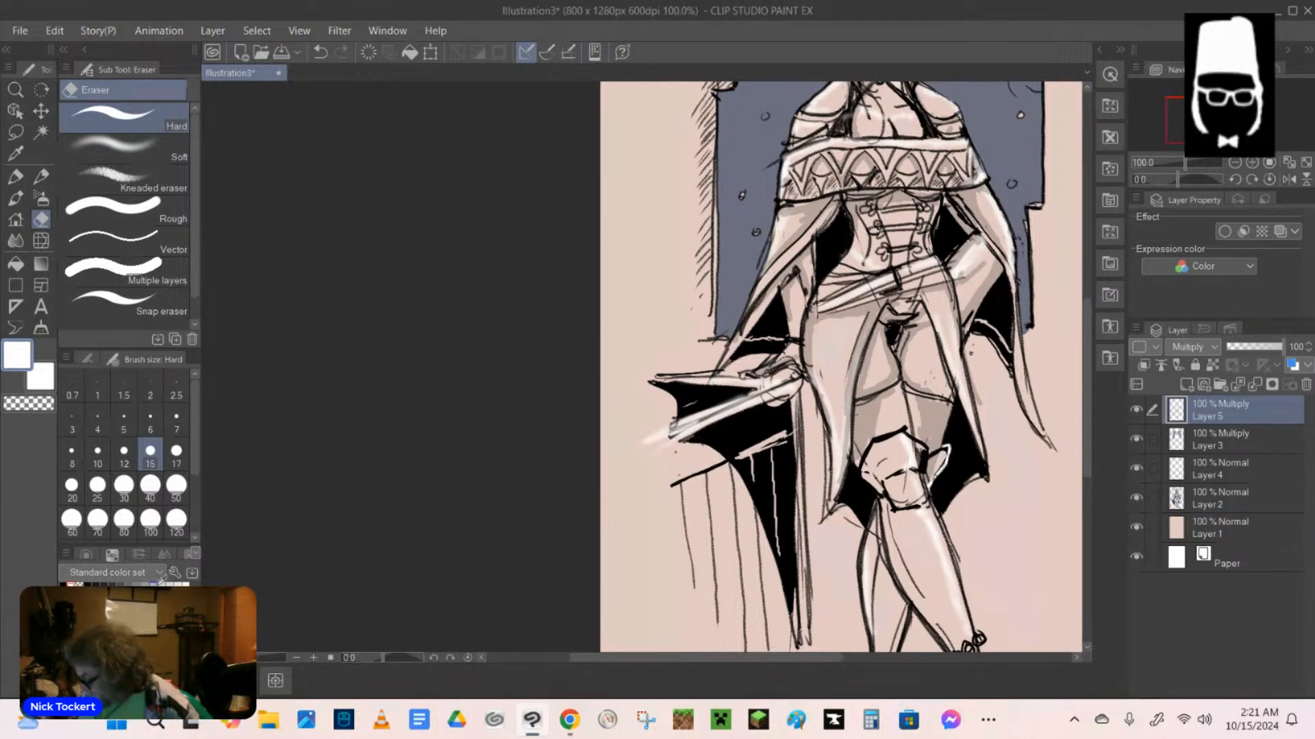
click(165, 583)
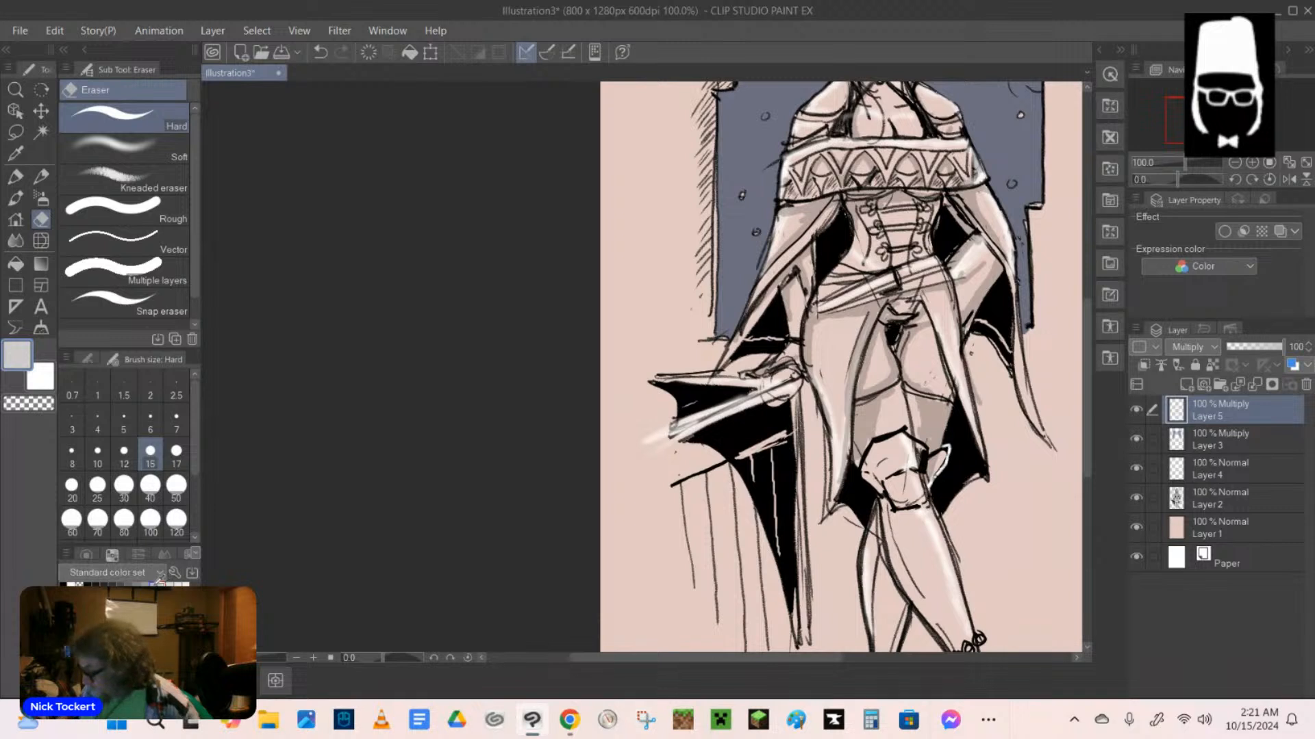
click(15, 176)
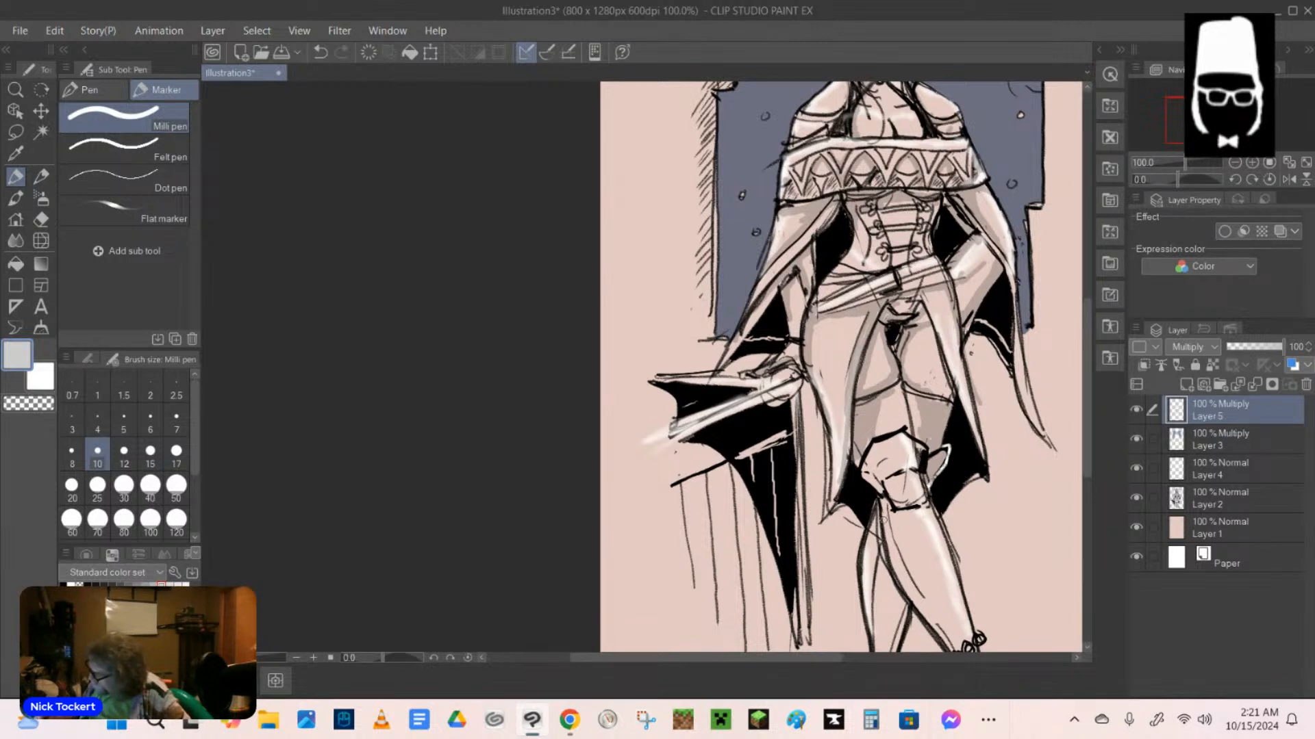
drag(884, 519, 914, 596)
drag(888, 543, 941, 638)
drag(899, 582, 895, 649)
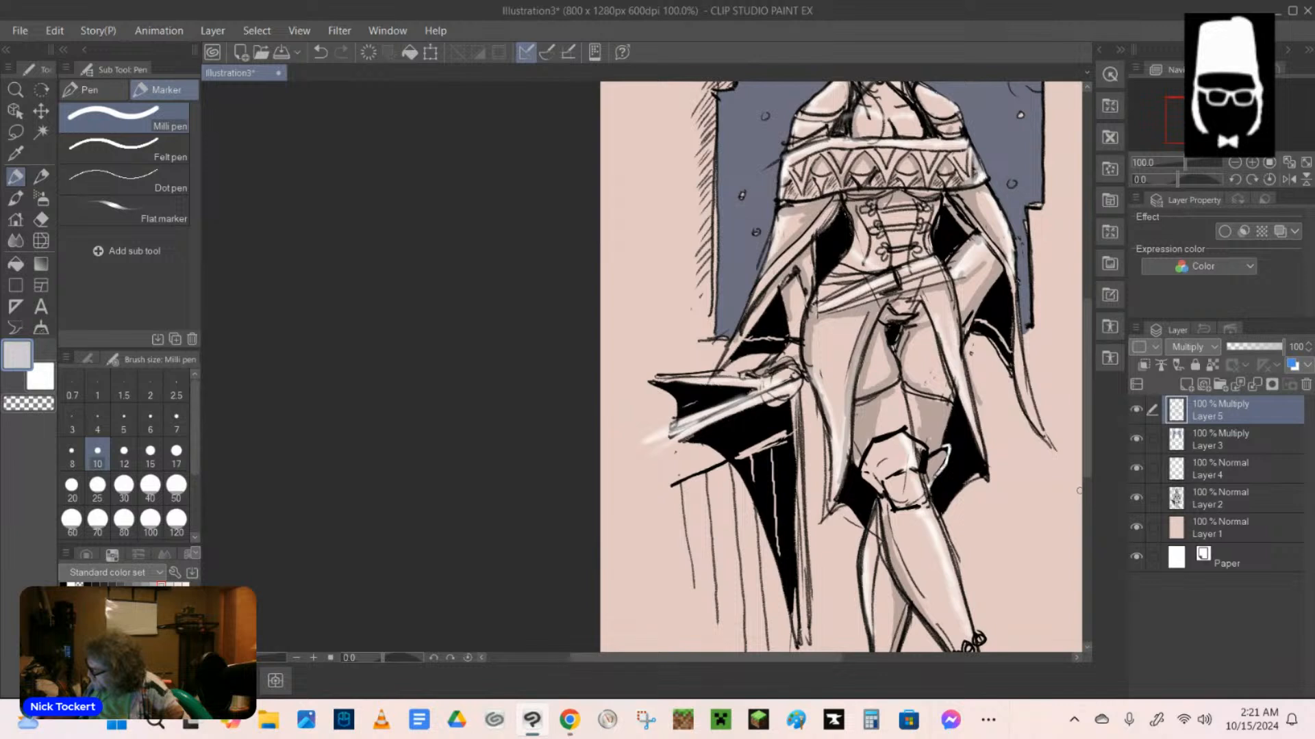
scroll(1079, 491, down, 3)
drag(962, 519, 956, 553)
mouse_move(983, 509)
mouse_down()
mouse_move(955, 545)
mouse_move(959, 498)
mouse_move(985, 484)
mouse_up()
Add light grey marker shading to the cape's long pointed tail and to its opposite edge above the resting hand.
scroll(1078, 419, up, 5)
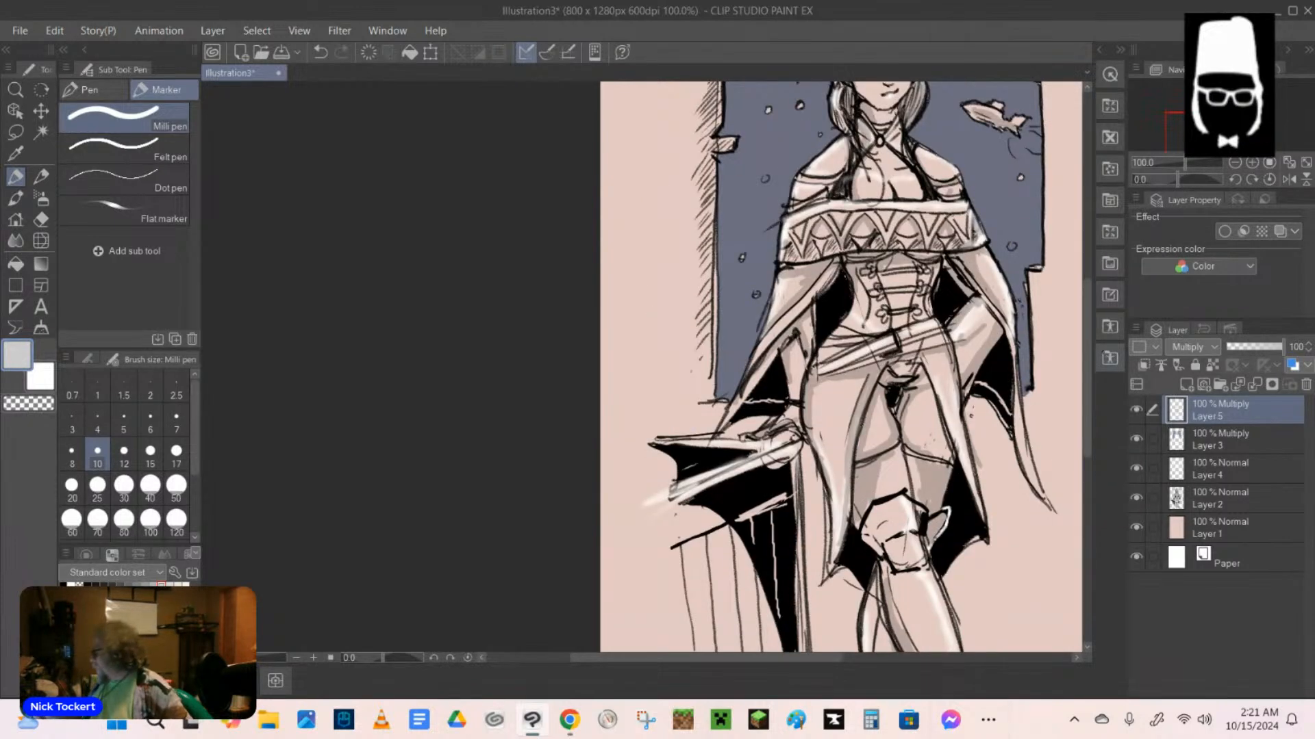
mouse_move(1018, 374)
mouse_down()
mouse_move(1025, 458)
mouse_move(1048, 503)
mouse_up()
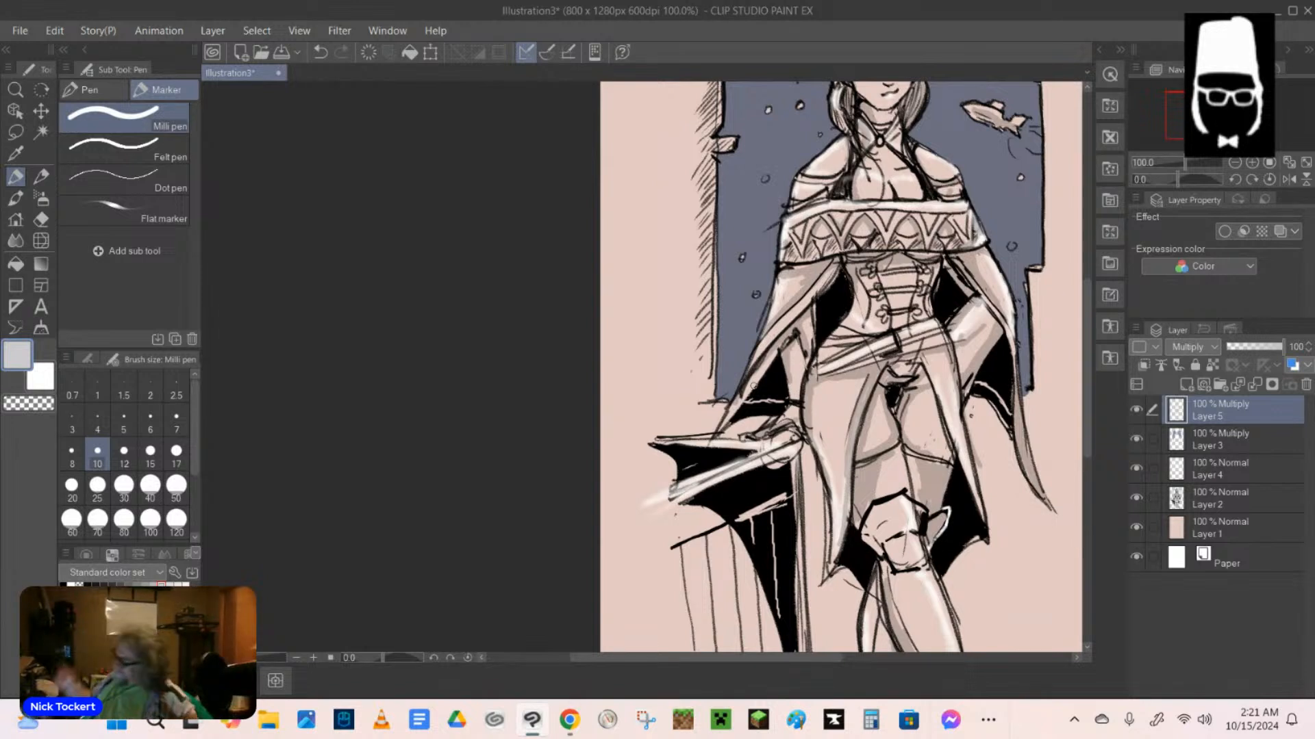
drag(774, 352, 731, 414)
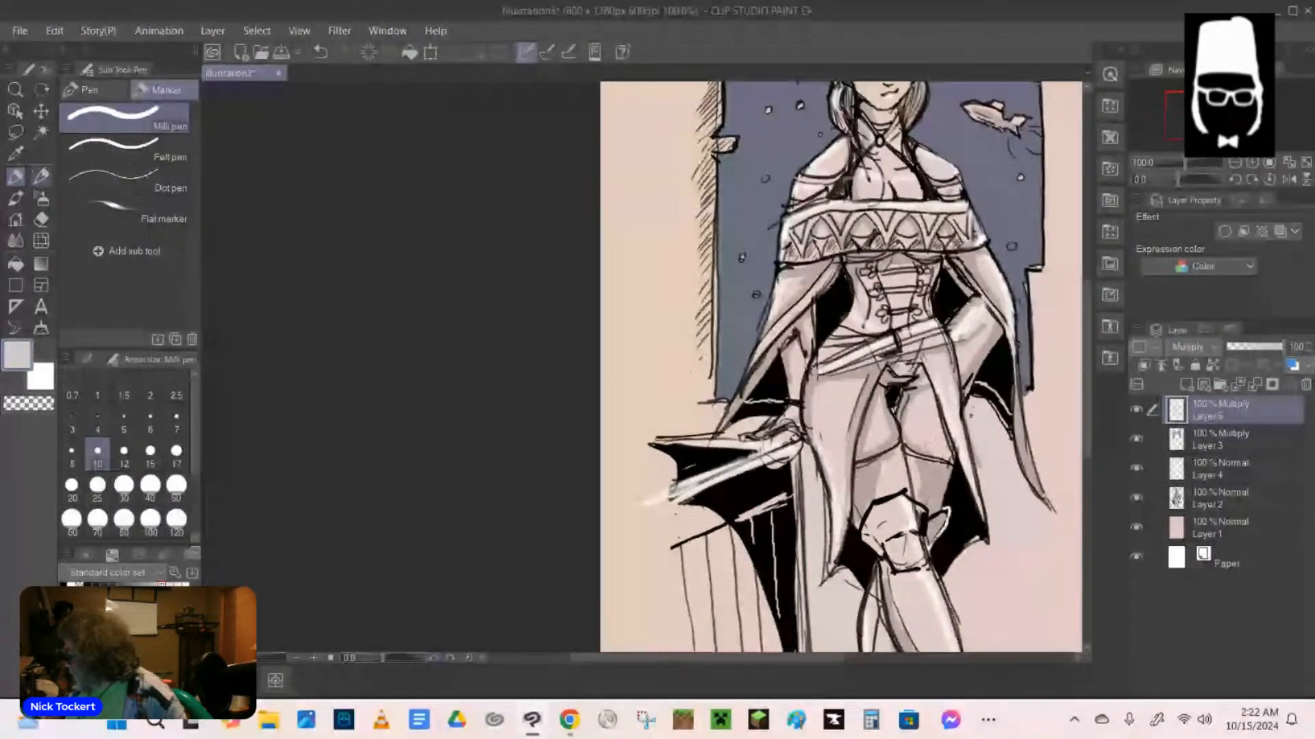
Extend the hatching along the frame's left outer side with the black mechanical pencil and add a rough outer edge line.
click(41, 177)
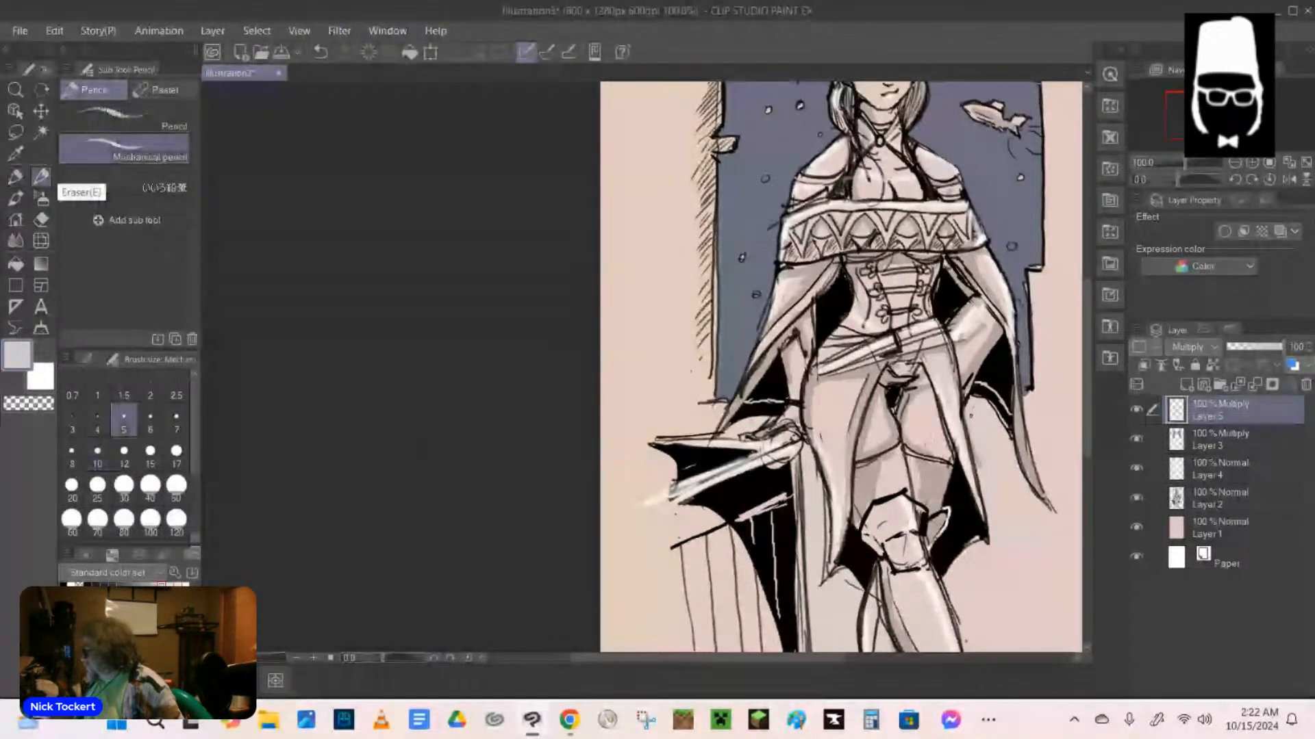
drag(1087, 419, 1092, 389)
scroll(952, 422, down, 5)
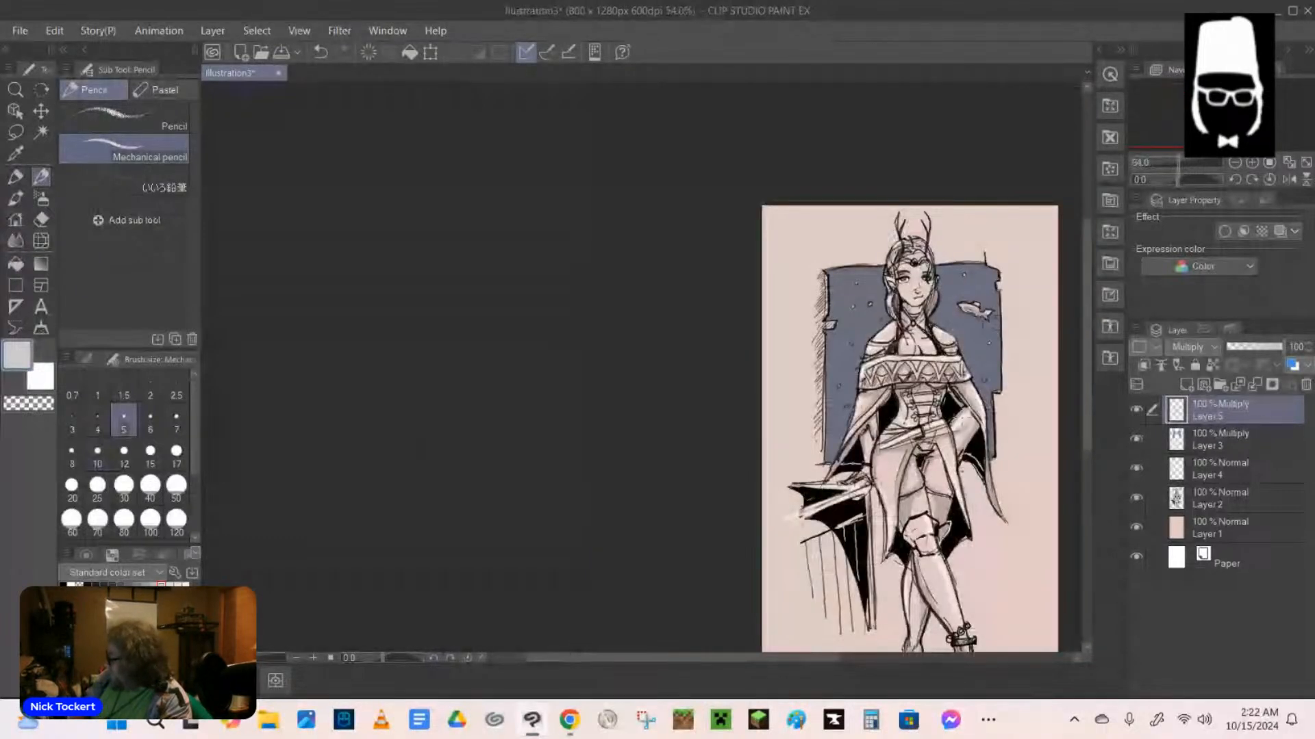
scroll(951, 419, up, 2)
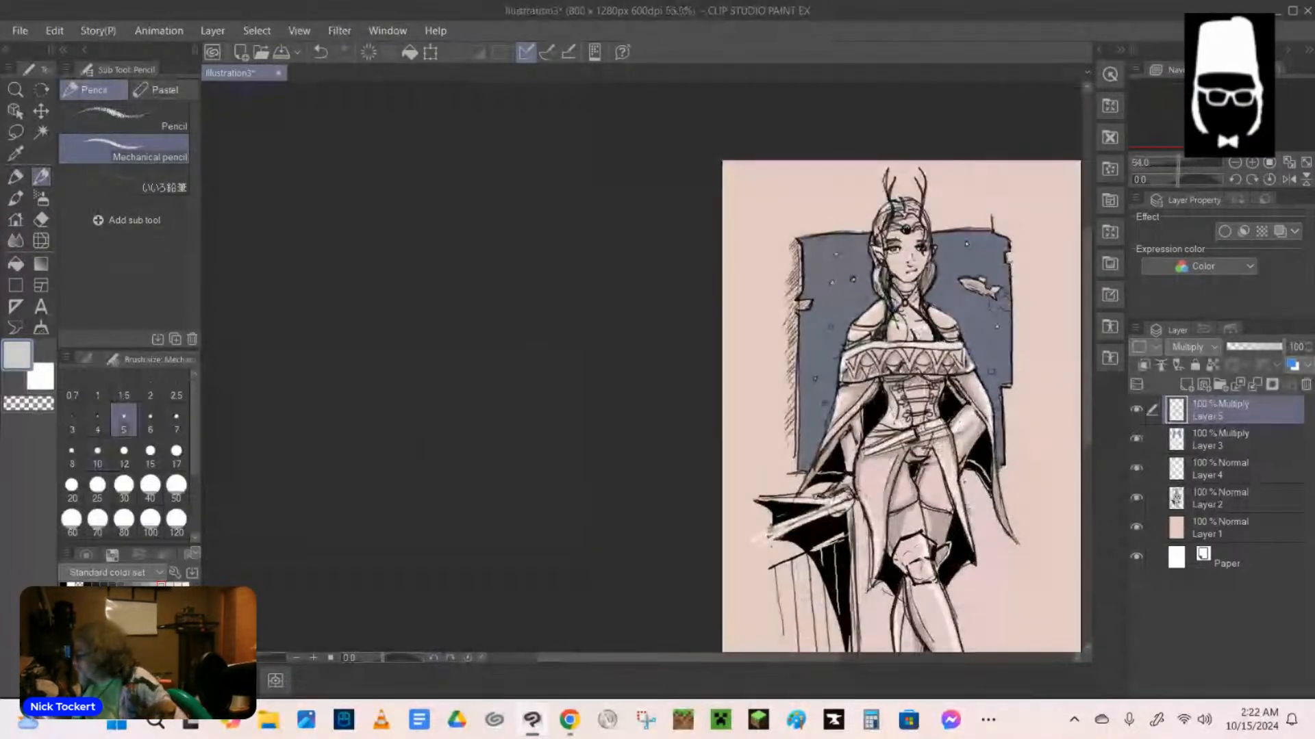
scroll(869, 439, up, 2)
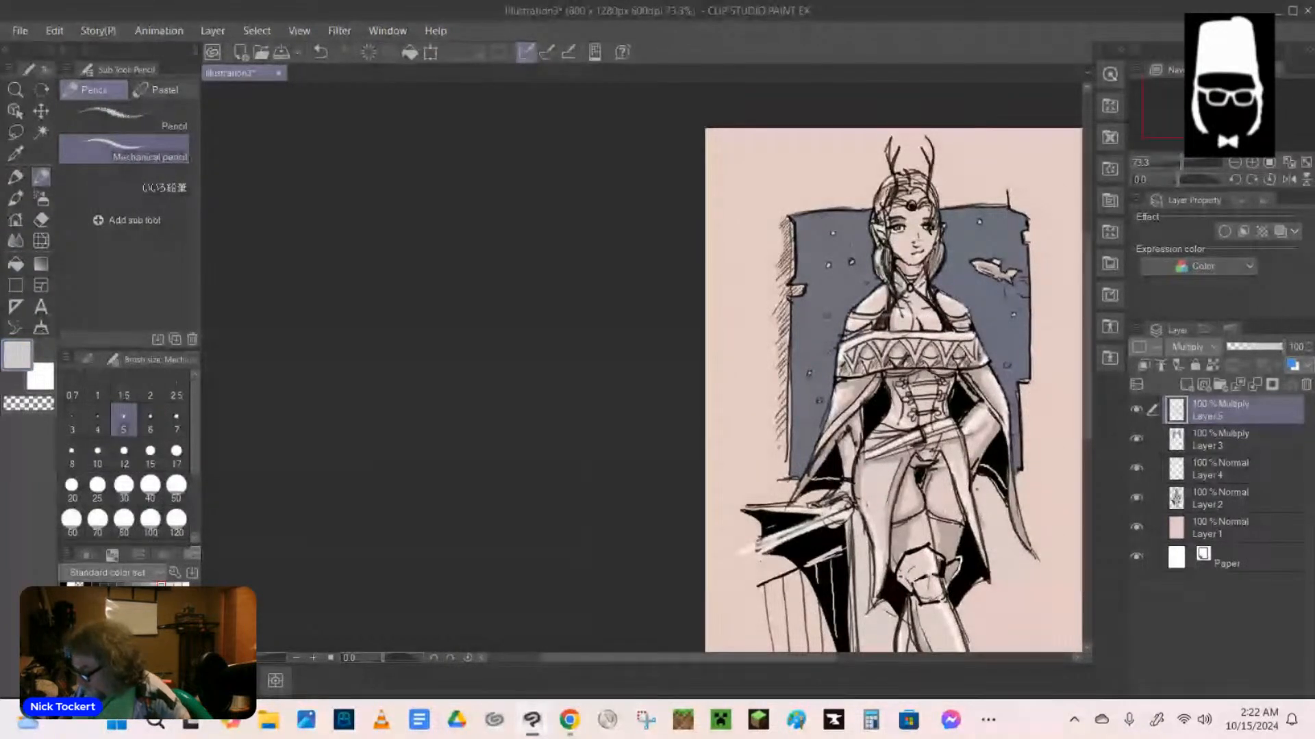
click(64, 585)
drag(785, 228, 771, 342)
drag(778, 345, 772, 436)
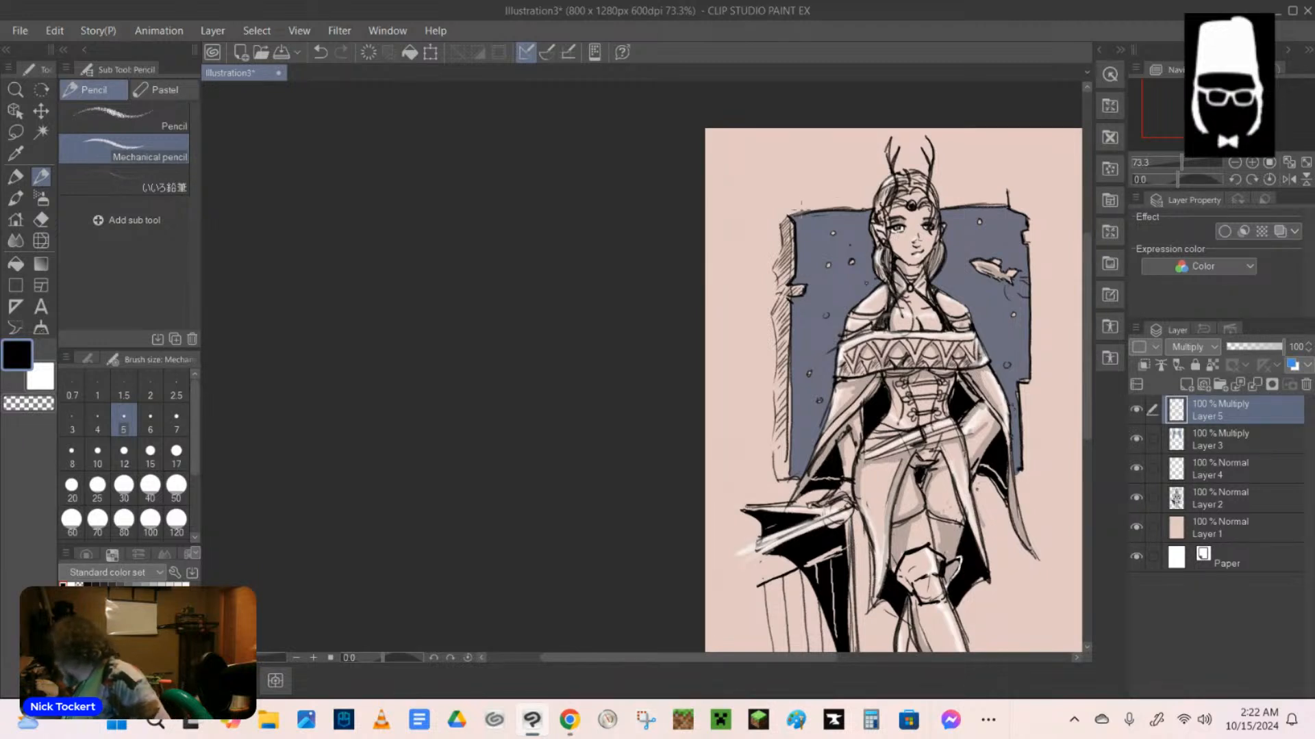
Hatch along the frame's top edge and around its upper right corner with the black mechanical pencil.
drag(795, 206, 795, 214)
mouse_move(811, 205)
mouse_down()
mouse_move(800, 215)
mouse_move(826, 208)
mouse_up()
mouse_move(844, 197)
mouse_down()
mouse_move(834, 209)
mouse_move(857, 213)
mouse_move(824, 198)
mouse_move(1006, 199)
mouse_up()
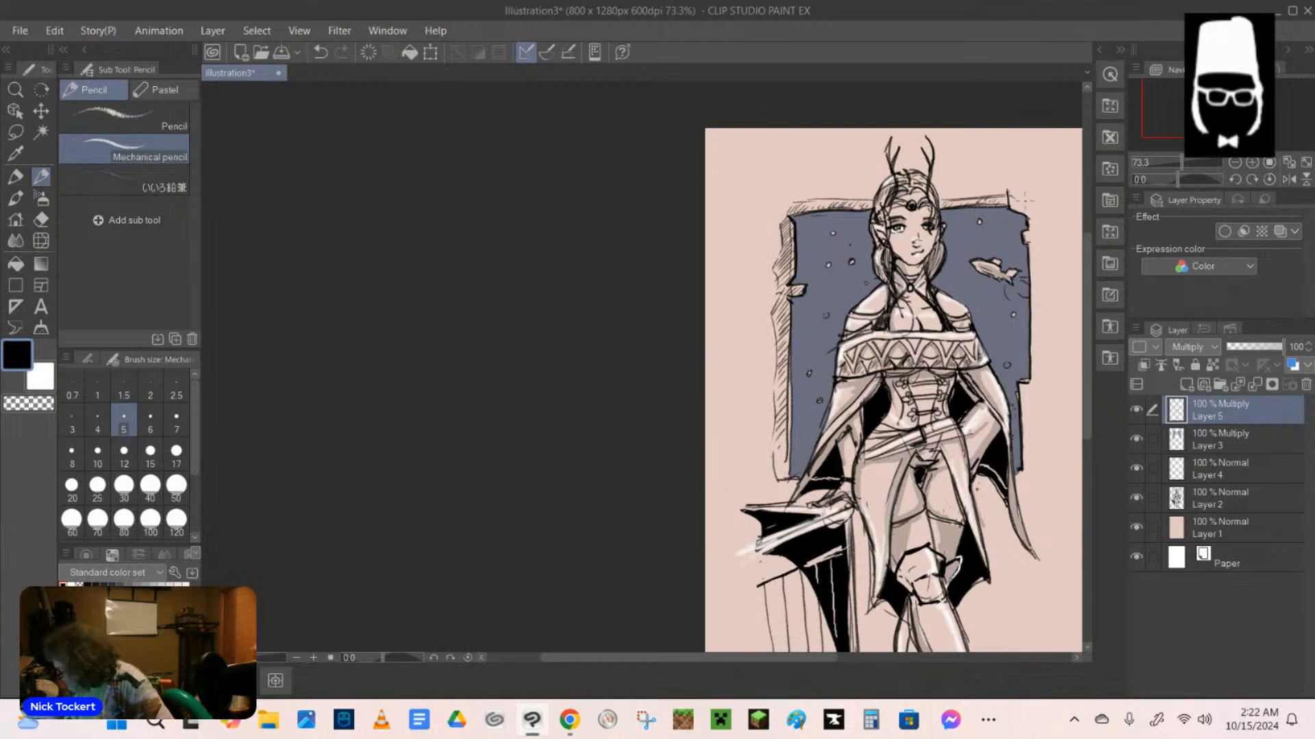
drag(1015, 196, 1011, 209)
drag(1024, 206, 1030, 230)
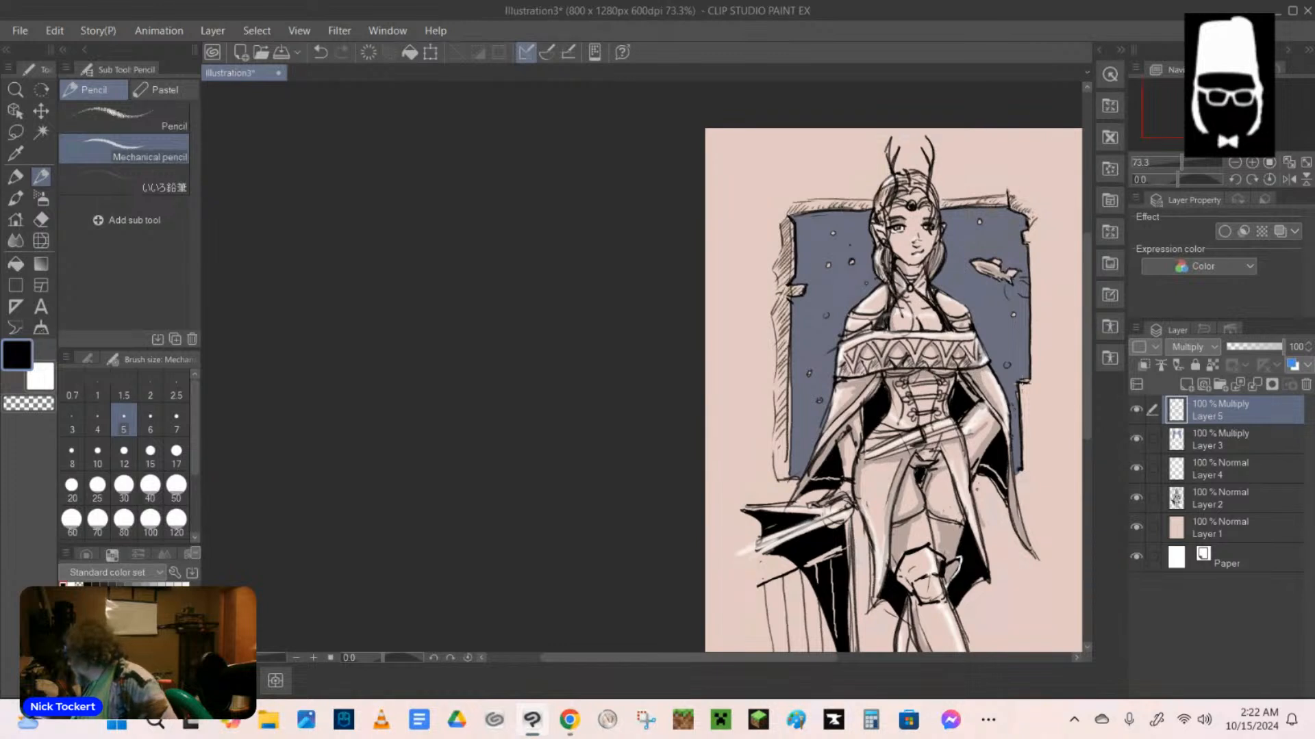
Hatch down the frame's right outer side, including below the lower notch, with the black mechanical pencil.
drag(1034, 381, 1021, 408)
drag(1042, 220, 1030, 245)
drag(1041, 235, 1027, 267)
drag(1039, 259, 1026, 318)
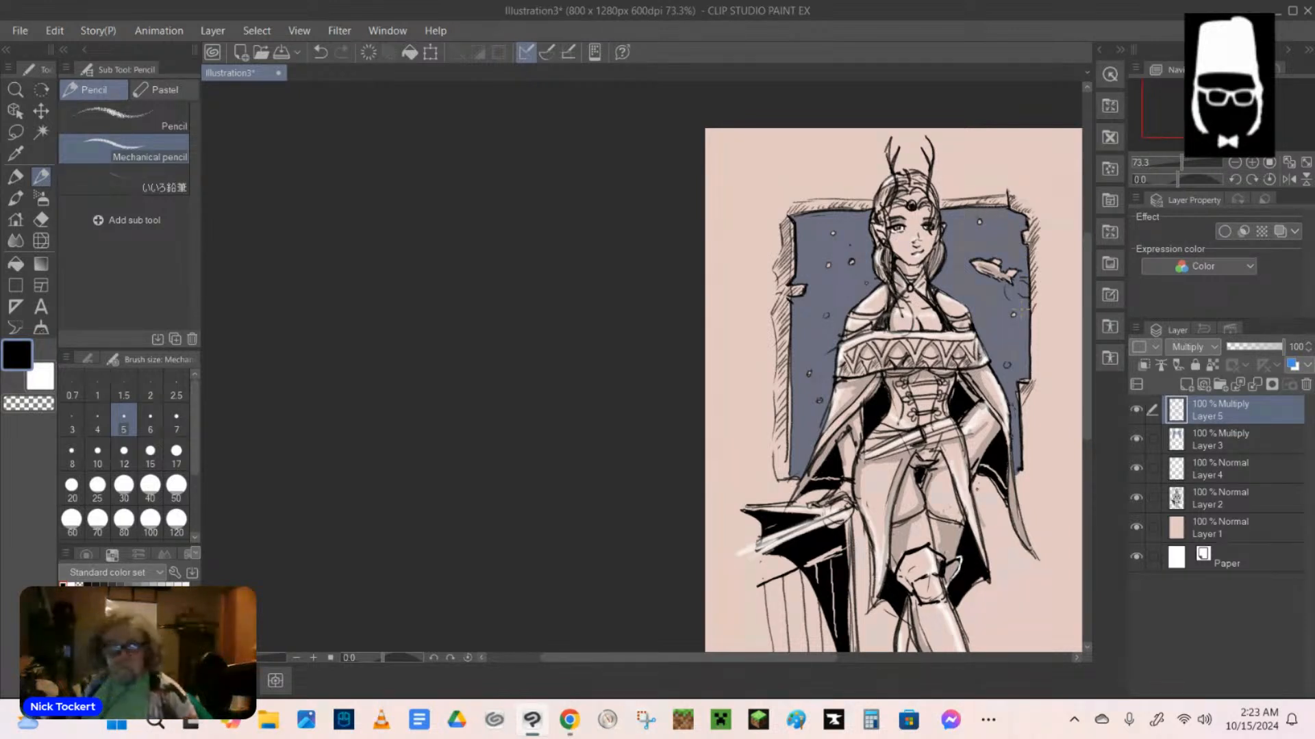
drag(1040, 311, 1030, 367)
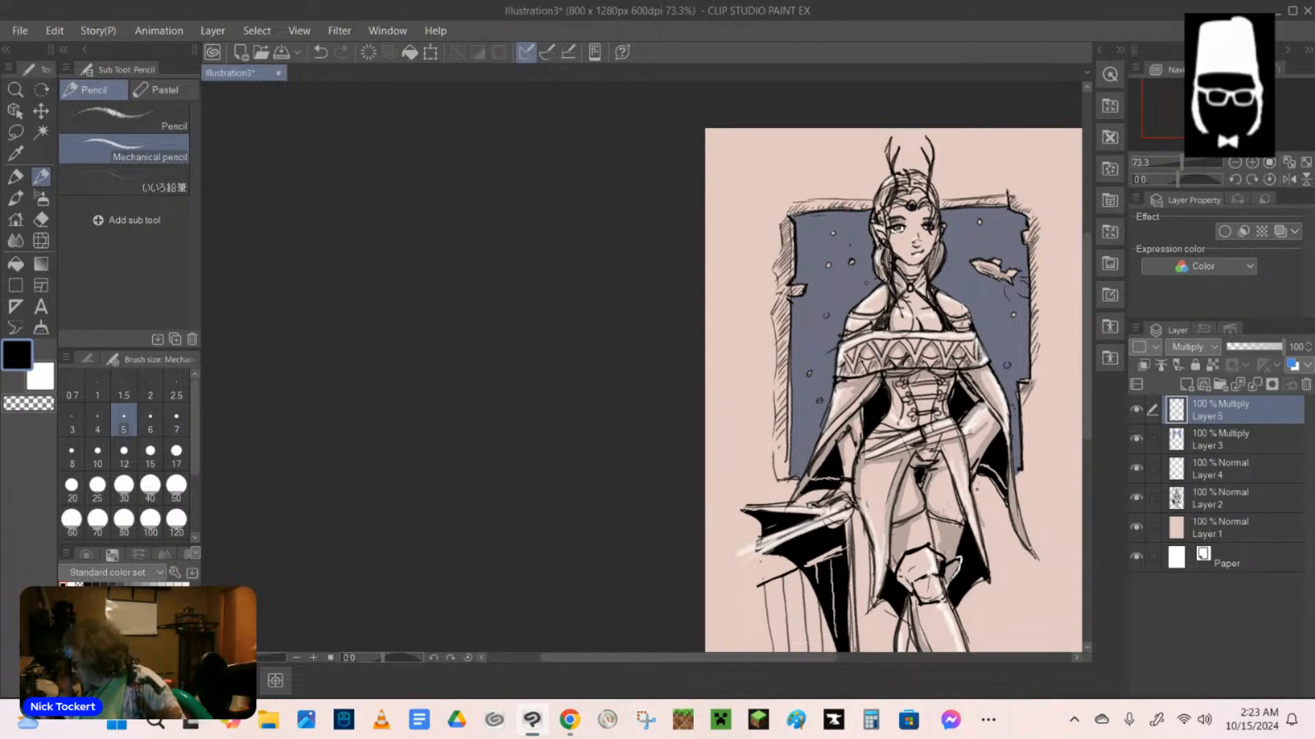
drag(1029, 393, 1024, 438)
drag(1036, 438, 1024, 455)
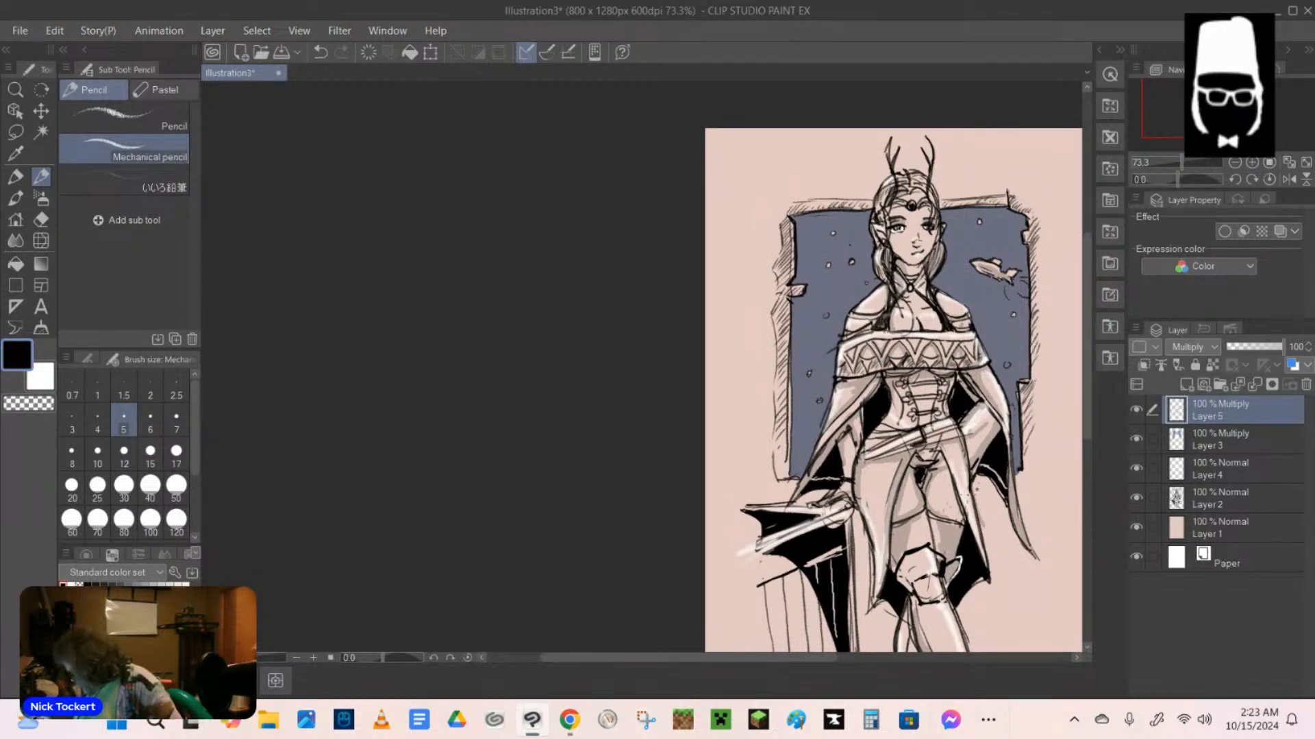
Erase the slate-blue fill around the fish's tail on Layer 3 with the hard eraser.
click(1192, 437)
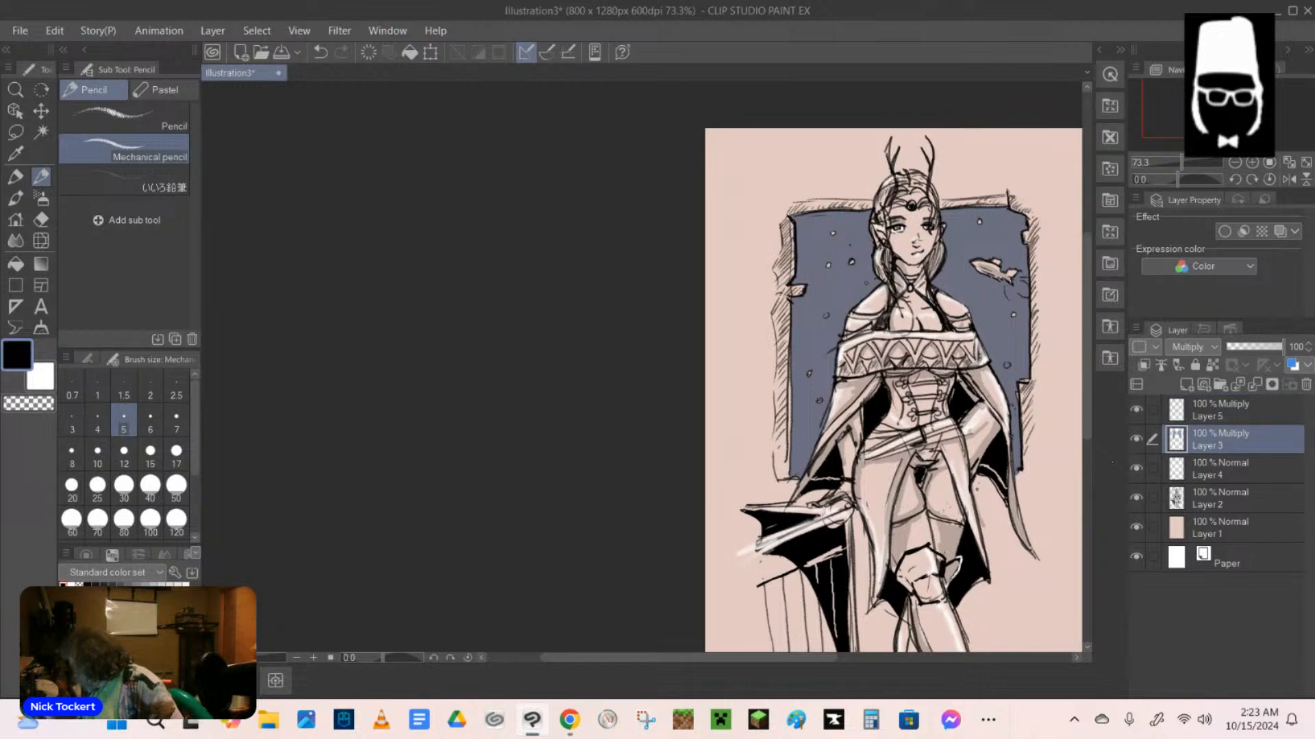
key(e)
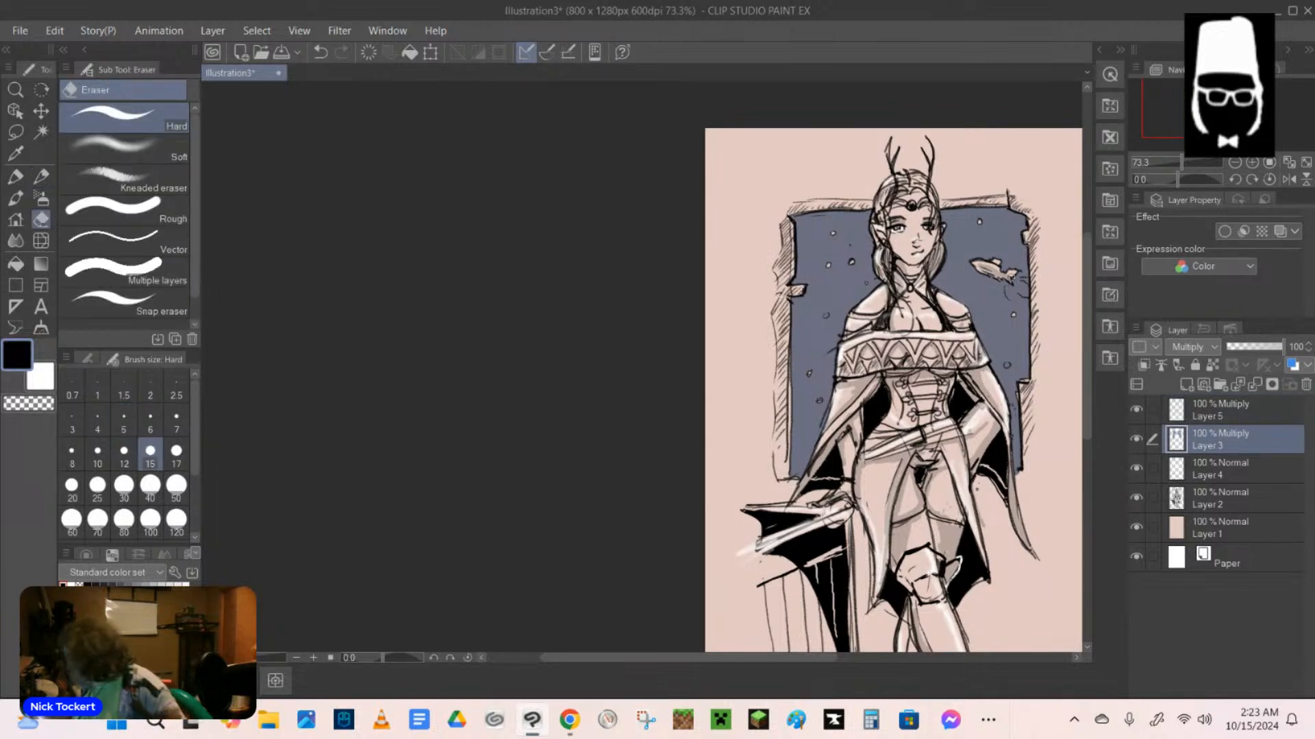
mouse_move(1011, 275)
mouse_down()
mouse_move(1031, 292)
mouse_move(1005, 290)
mouse_move(1025, 293)
mouse_up()
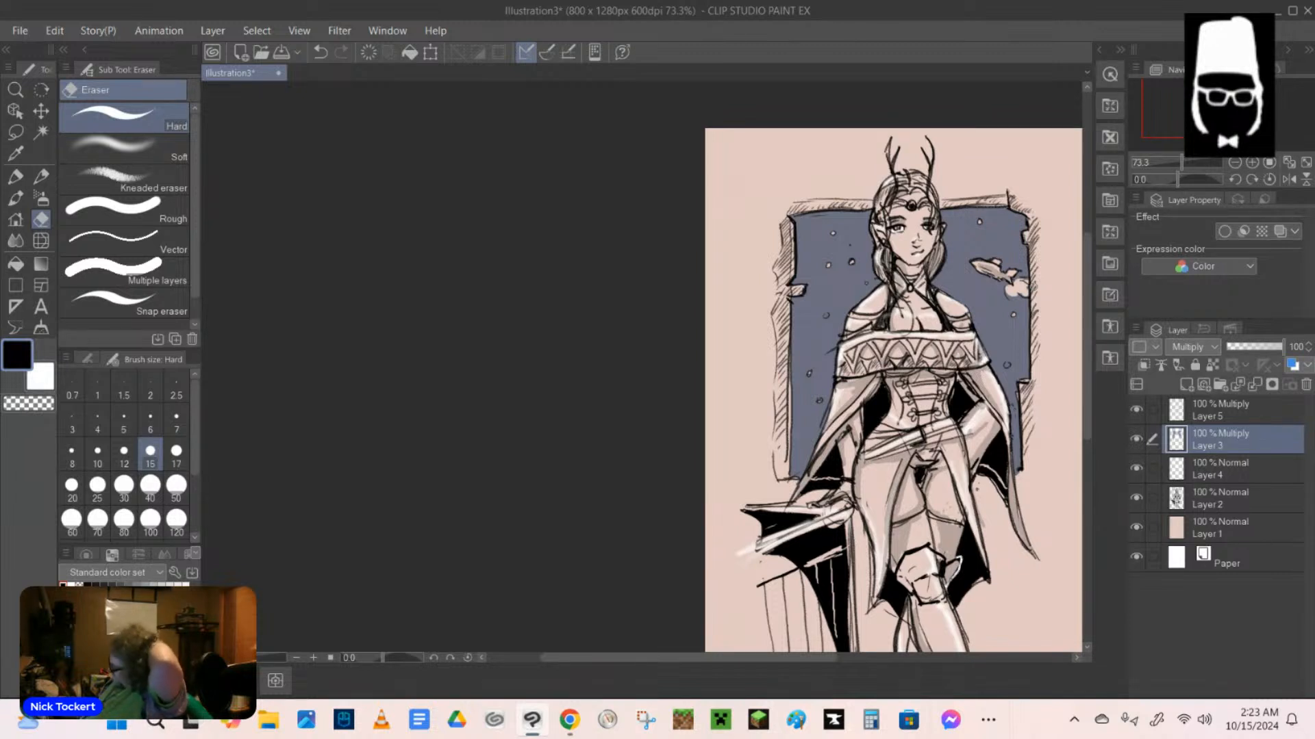
Strengthen the outer edge line along the frame's lower right side on Layer 2 with the black mechanical pencil.
click(1242, 418)
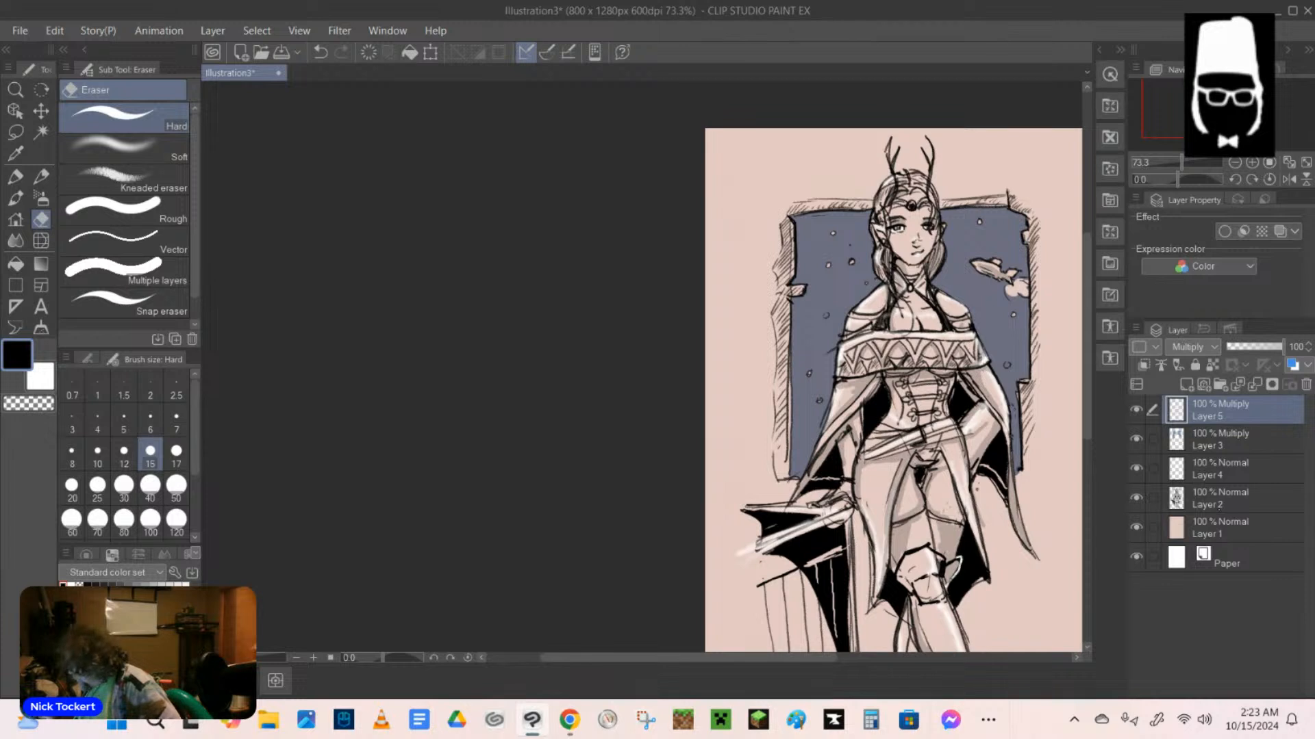
click(1219, 508)
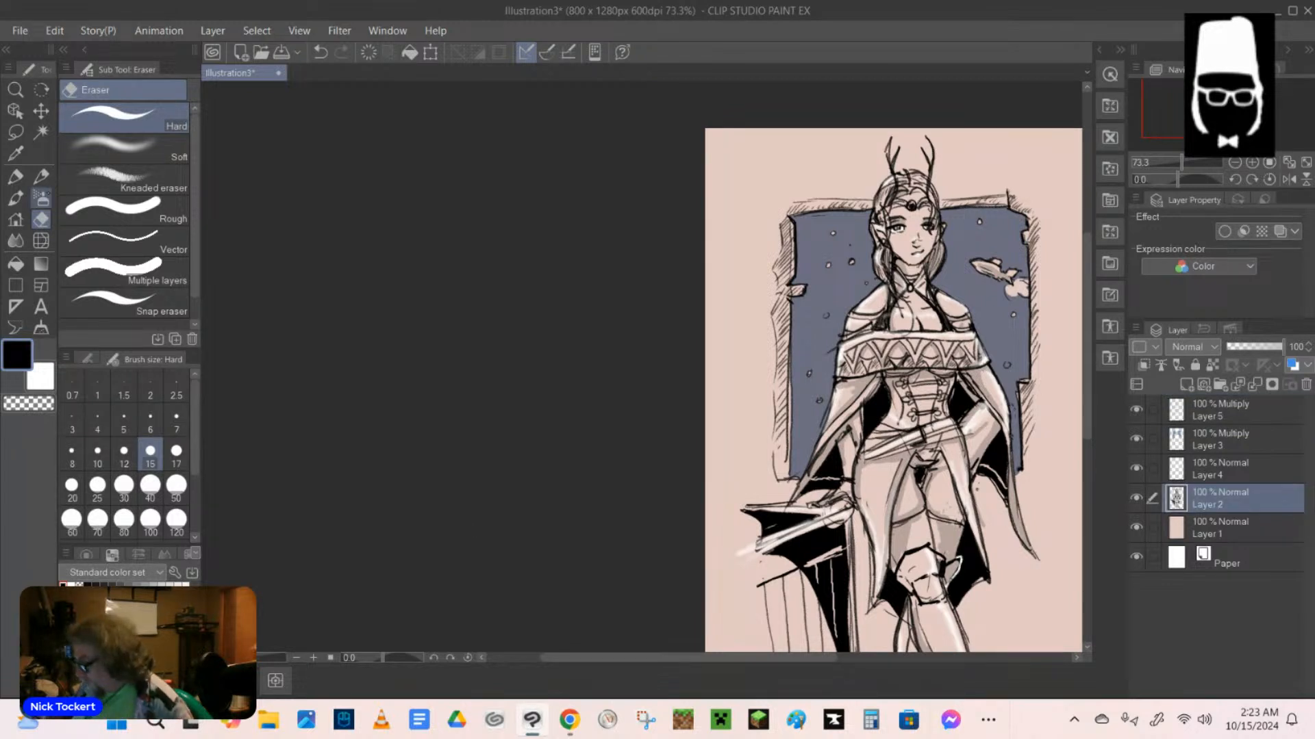
click(41, 176)
drag(1034, 410, 1032, 459)
mouse_move(1029, 385)
mouse_down()
mouse_move(1041, 375)
mouse_move(1035, 385)
mouse_up()
drag(1039, 311, 1040, 363)
drag(1042, 328, 1039, 369)
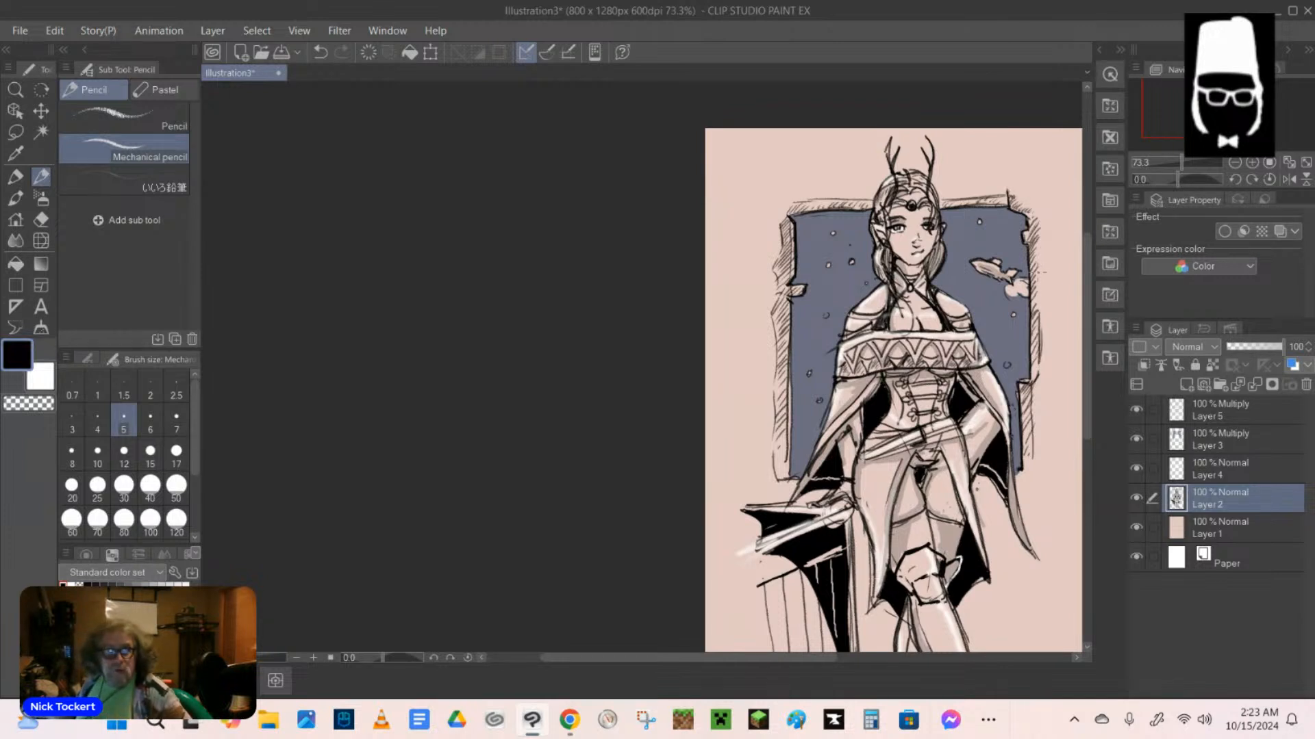
Draw the frame's outer edge line up its upper right side, around the corner and along the top left edge.
drag(1038, 243, 1036, 282)
drag(1039, 251, 1038, 290)
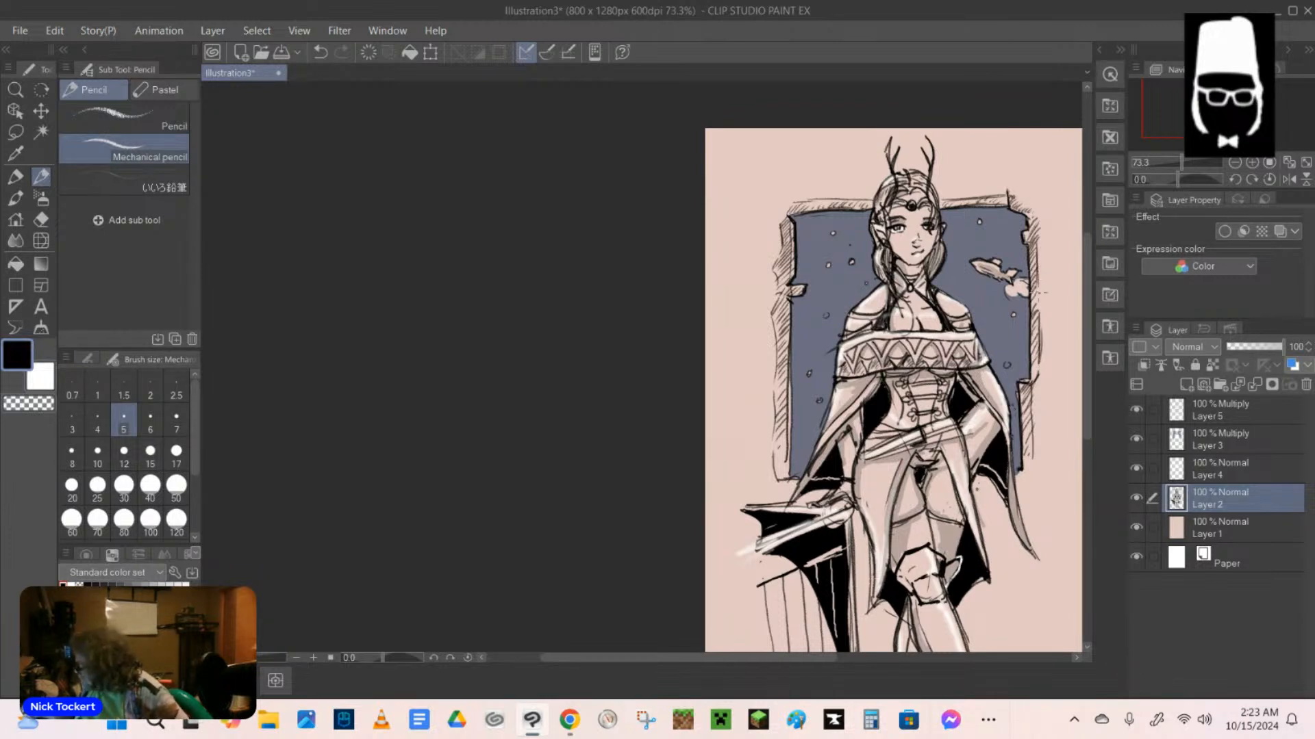
drag(1039, 217, 1036, 247)
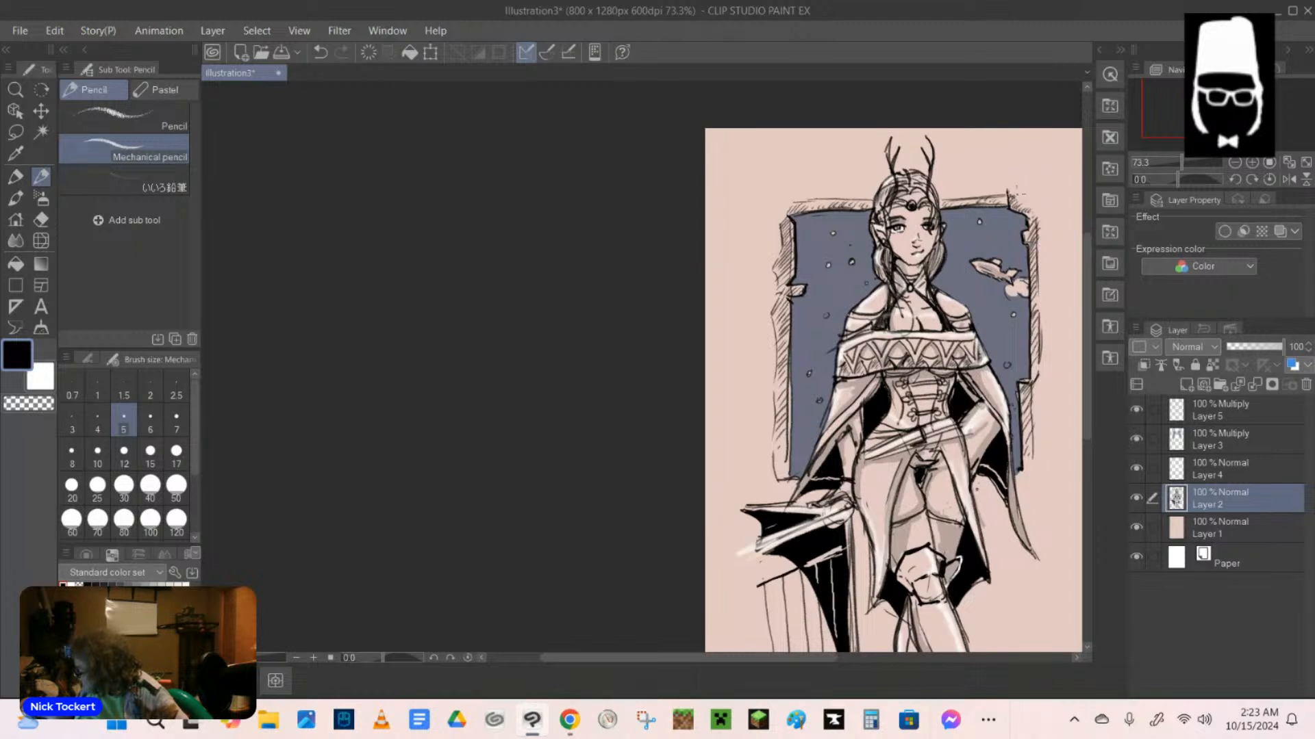
drag(1010, 192, 1037, 214)
drag(1027, 198, 1025, 217)
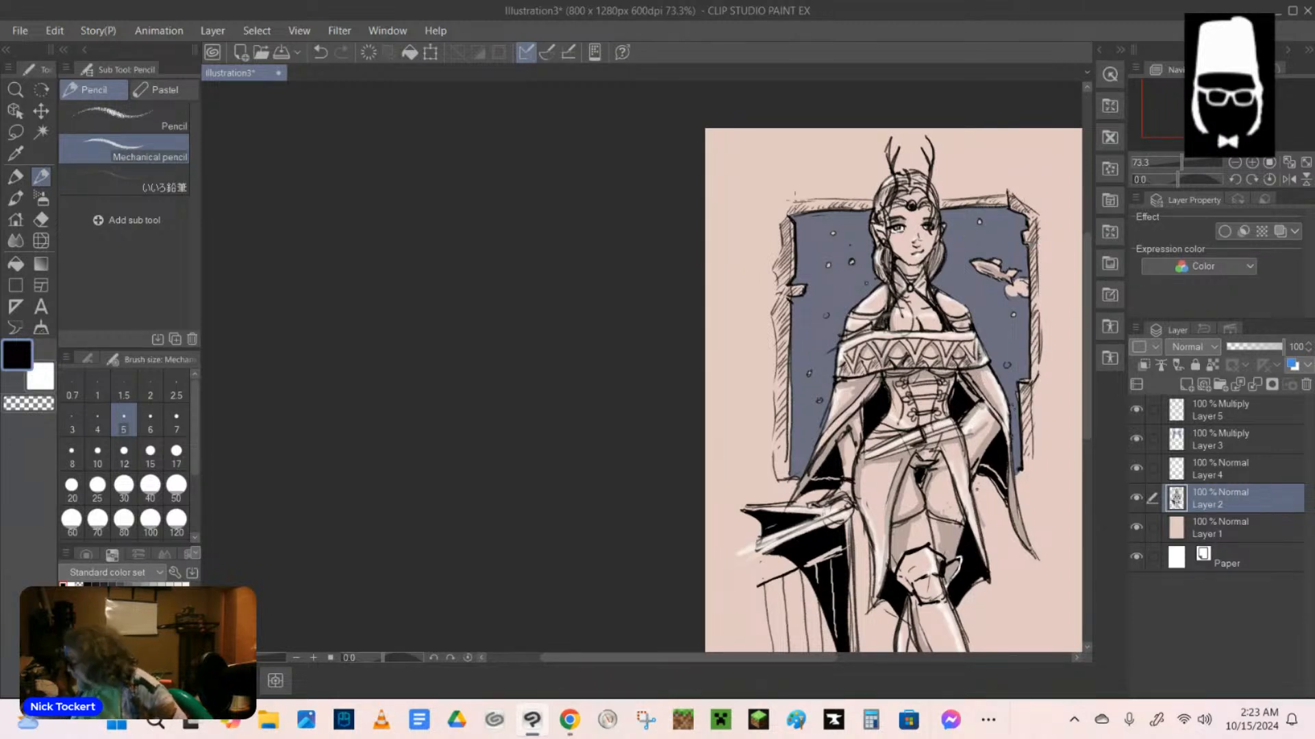
mouse_move(795, 201)
mouse_down()
mouse_move(781, 221)
mouse_move(871, 202)
mouse_up()
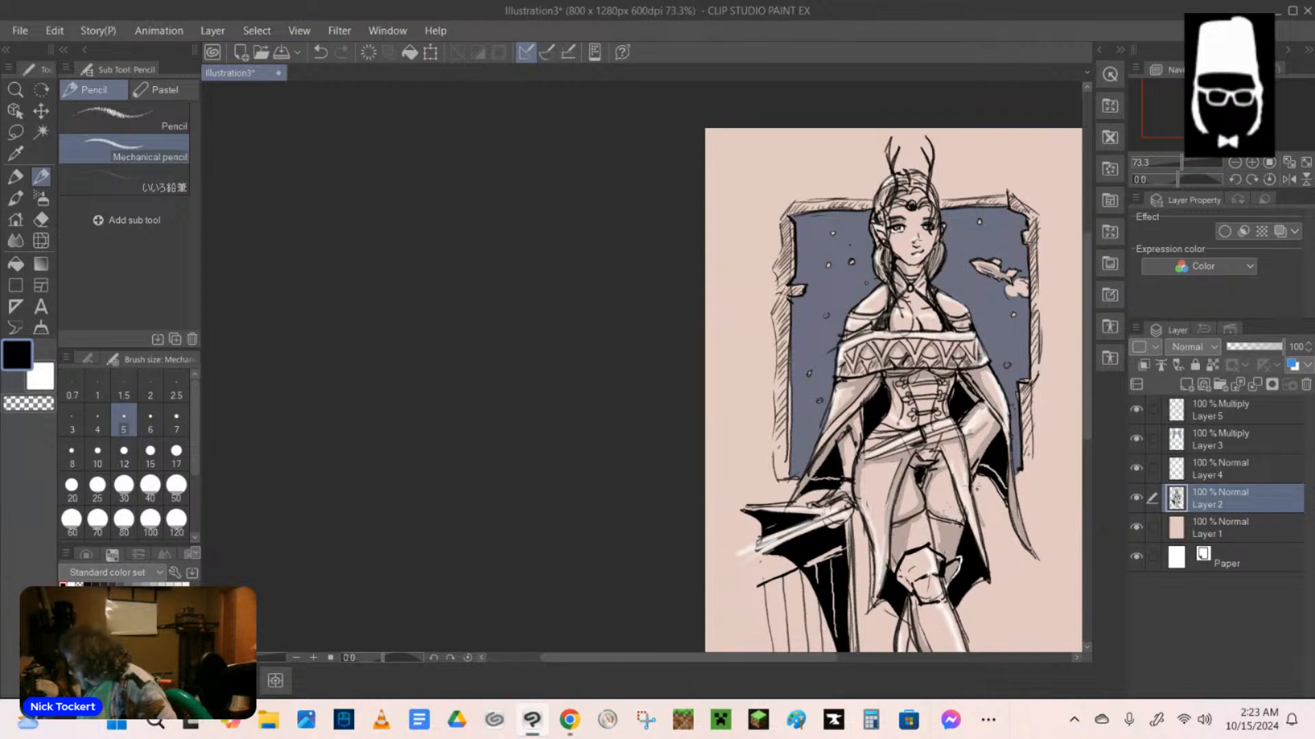
Add black pencil strokes to the elf's thighs and cloak folds, and refine the collar lines around the neck.
mouse_move(958, 498)
mouse_down()
mouse_move(954, 517)
mouse_move(895, 517)
mouse_move(882, 553)
mouse_up()
mouse_move(870, 496)
mouse_down()
mouse_move(857, 527)
mouse_move(879, 567)
mouse_up()
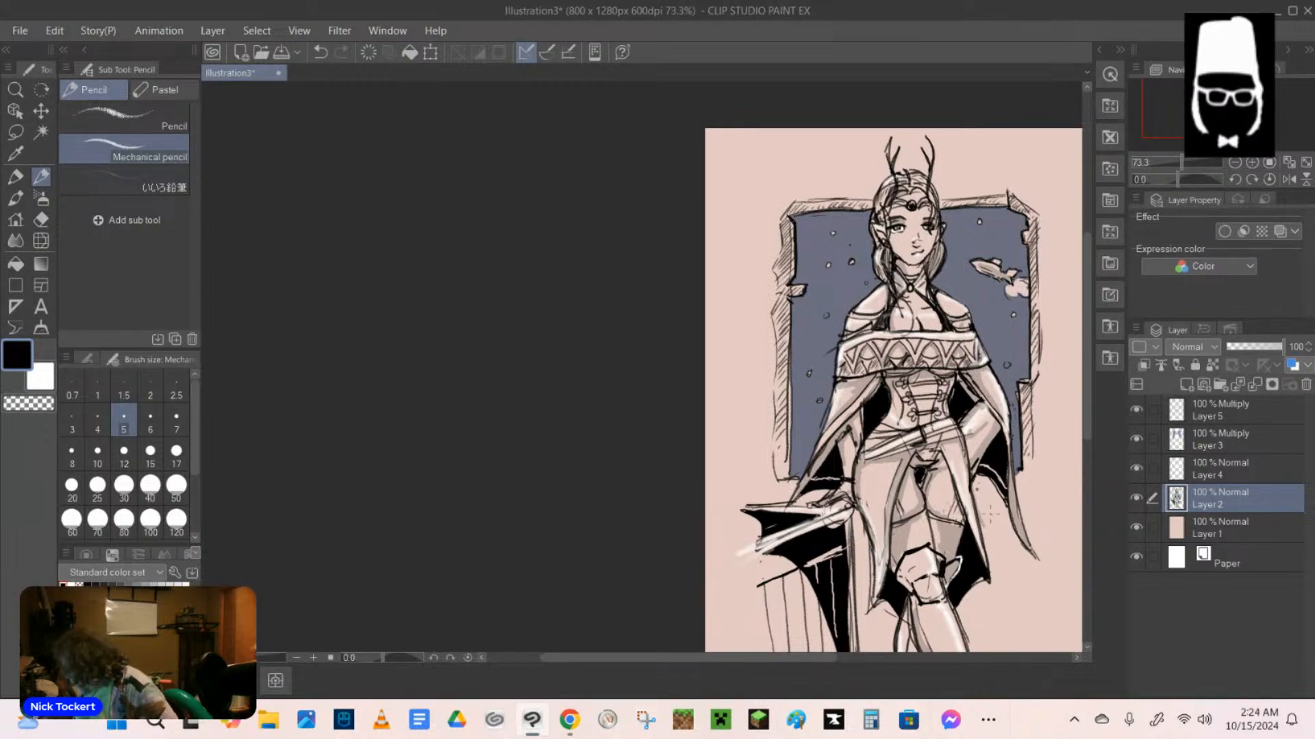
drag(952, 453, 973, 517)
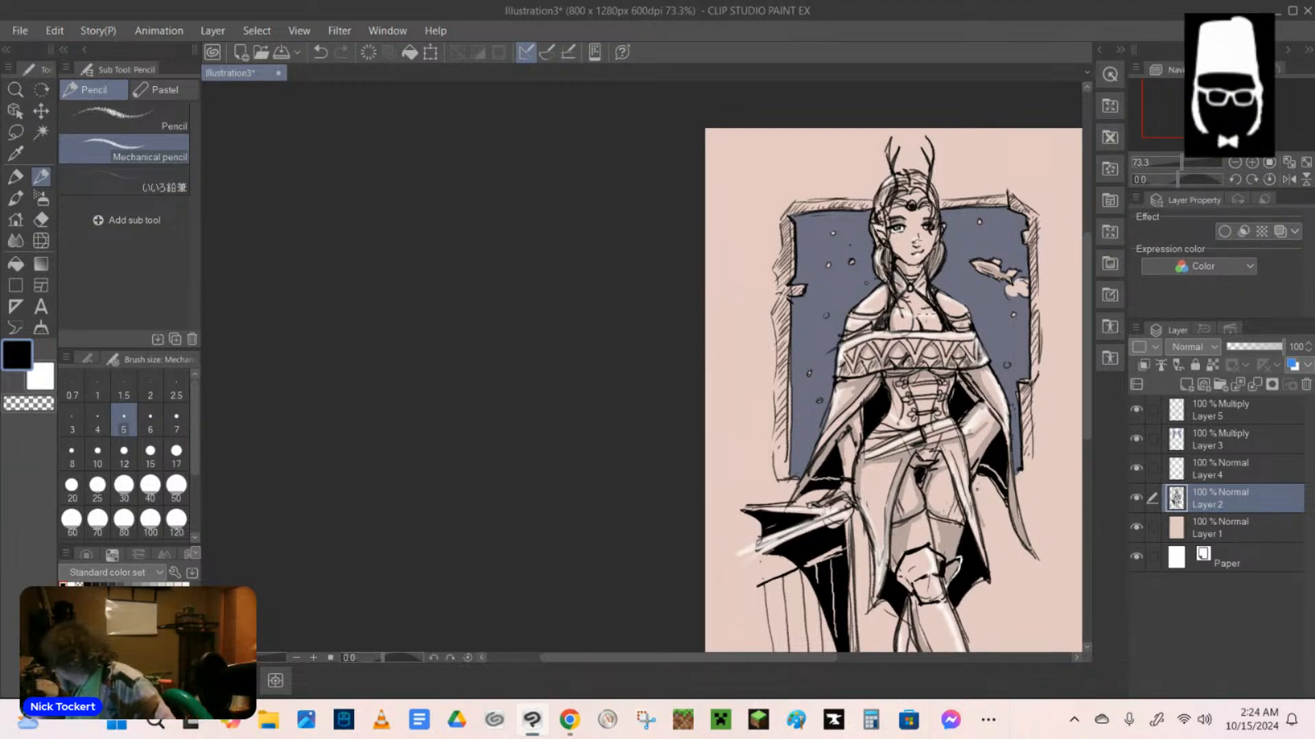
drag(890, 272, 916, 295)
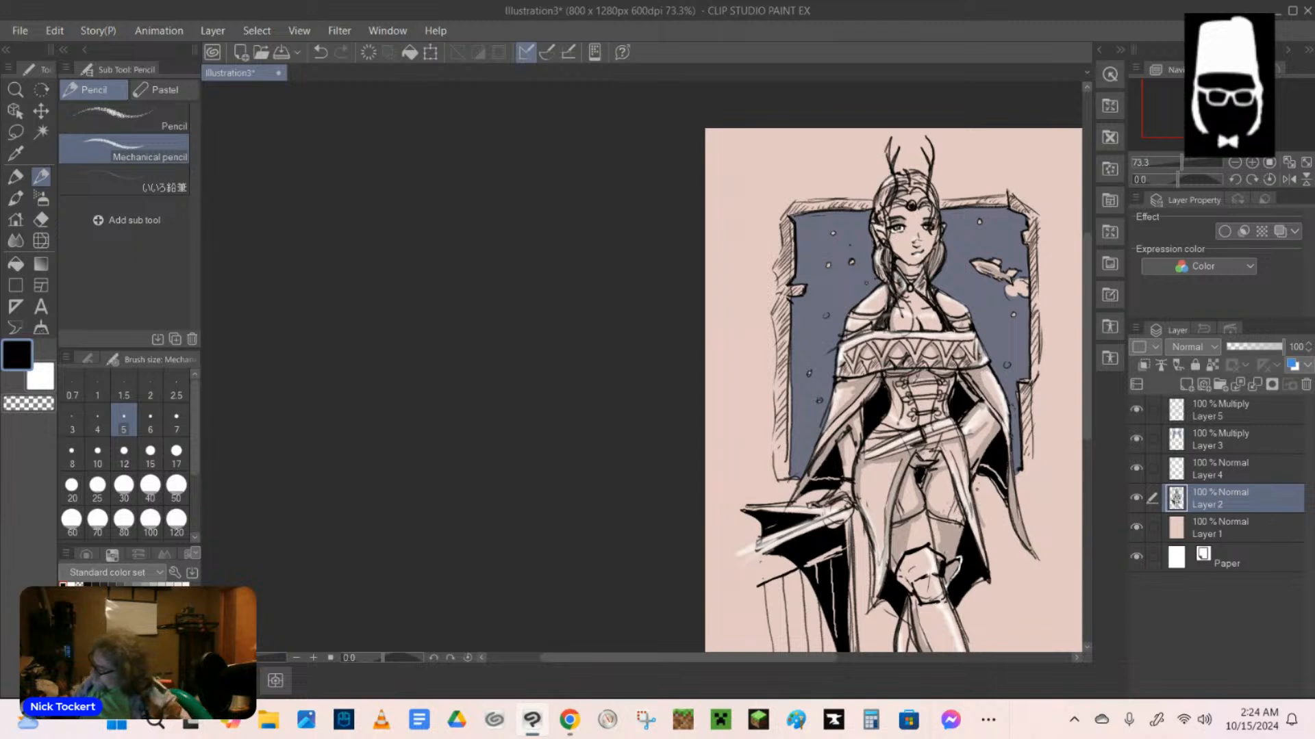
mouse_move(890, 277)
mouse_down()
mouse_move(895, 295)
mouse_move(930, 291)
mouse_up()
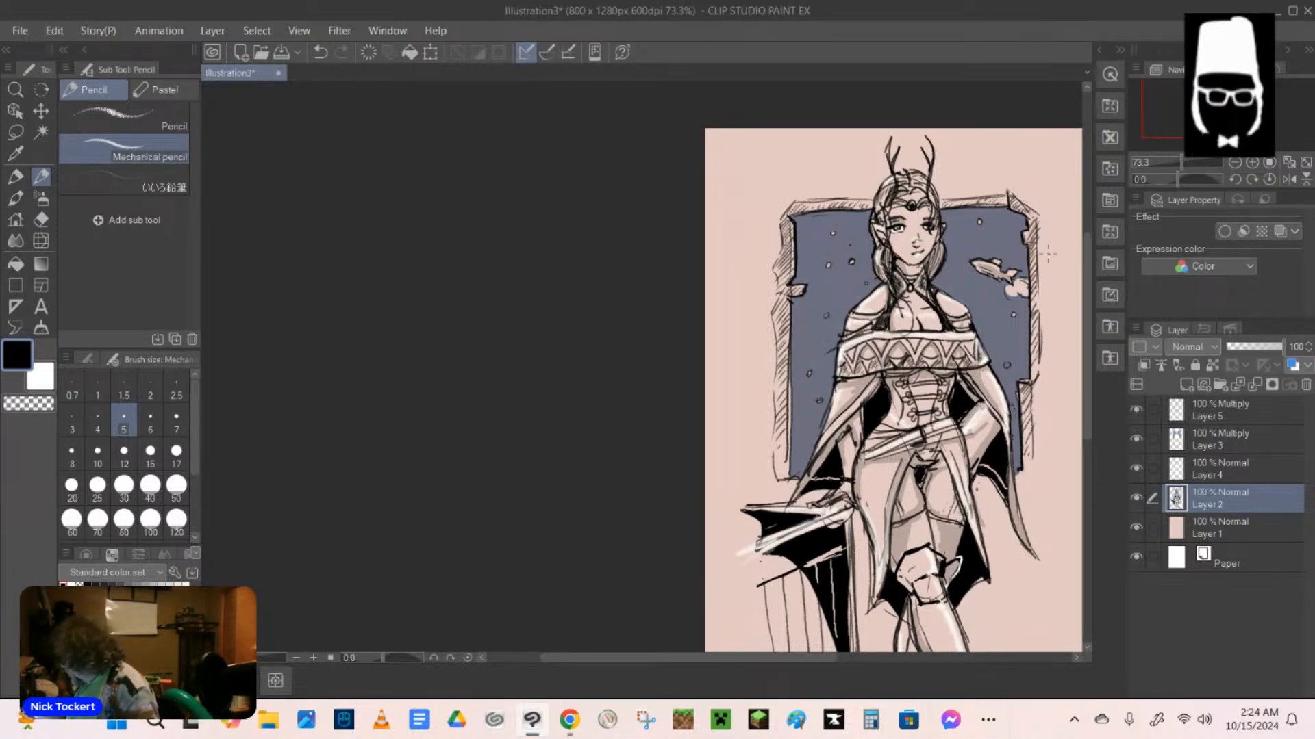
Sketch a small rounded fixture with long lines running down to a small box right of the frame, and darken the hip sash's edge.
drag(1047, 251, 1053, 280)
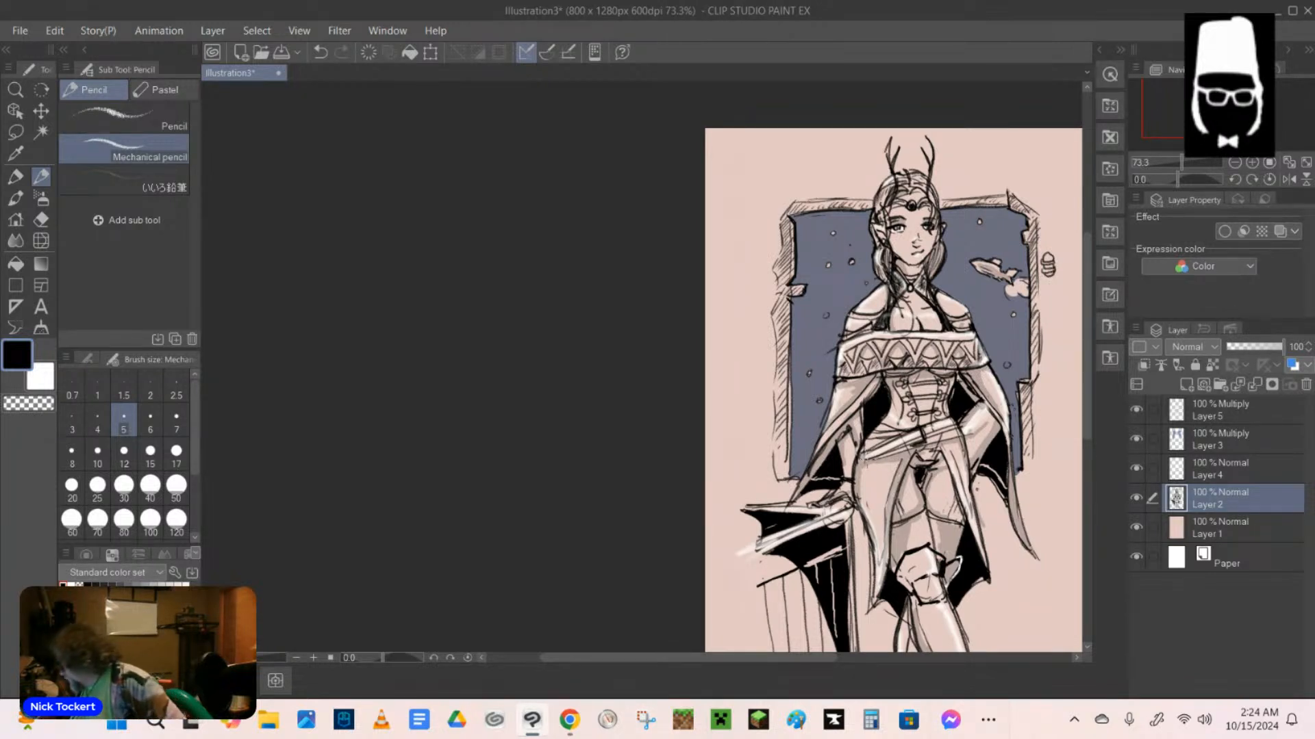
drag(861, 462, 957, 425)
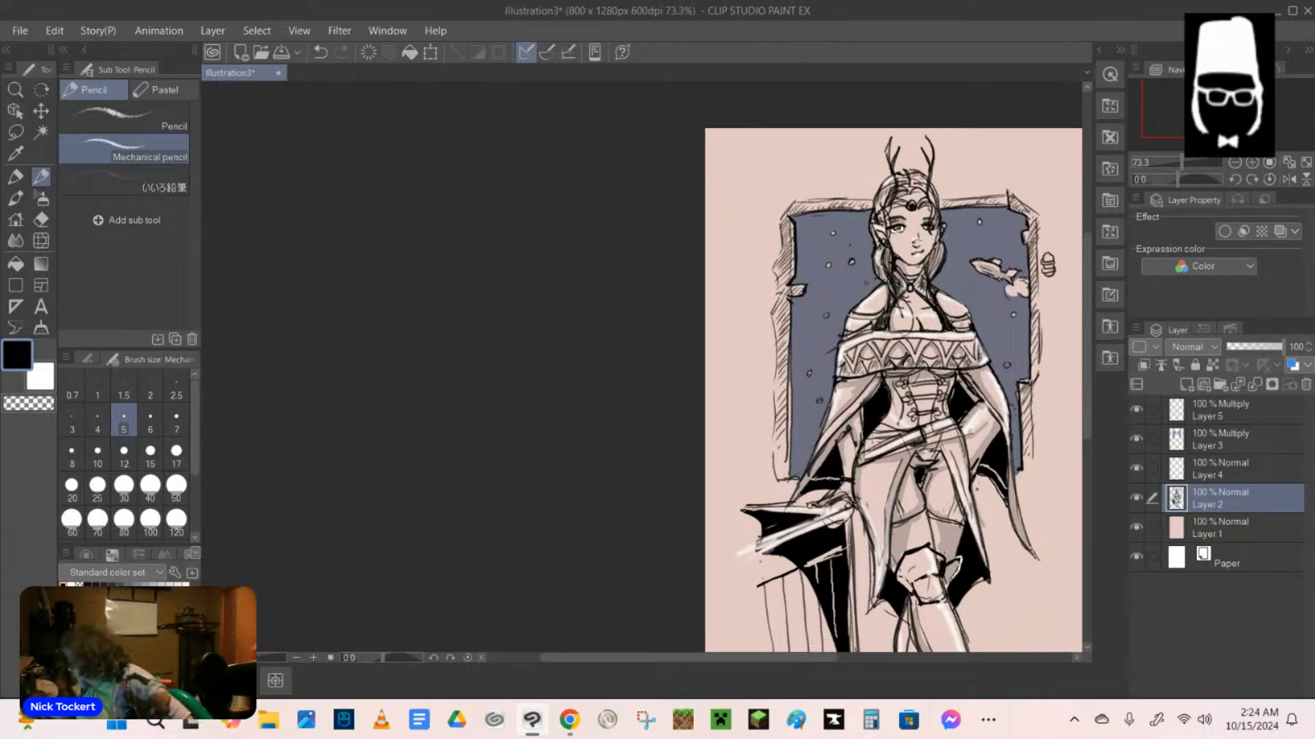
mouse_move(1042, 250)
mouse_down()
mouse_move(1038, 269)
mouse_move(1053, 278)
mouse_move(1060, 265)
mouse_up()
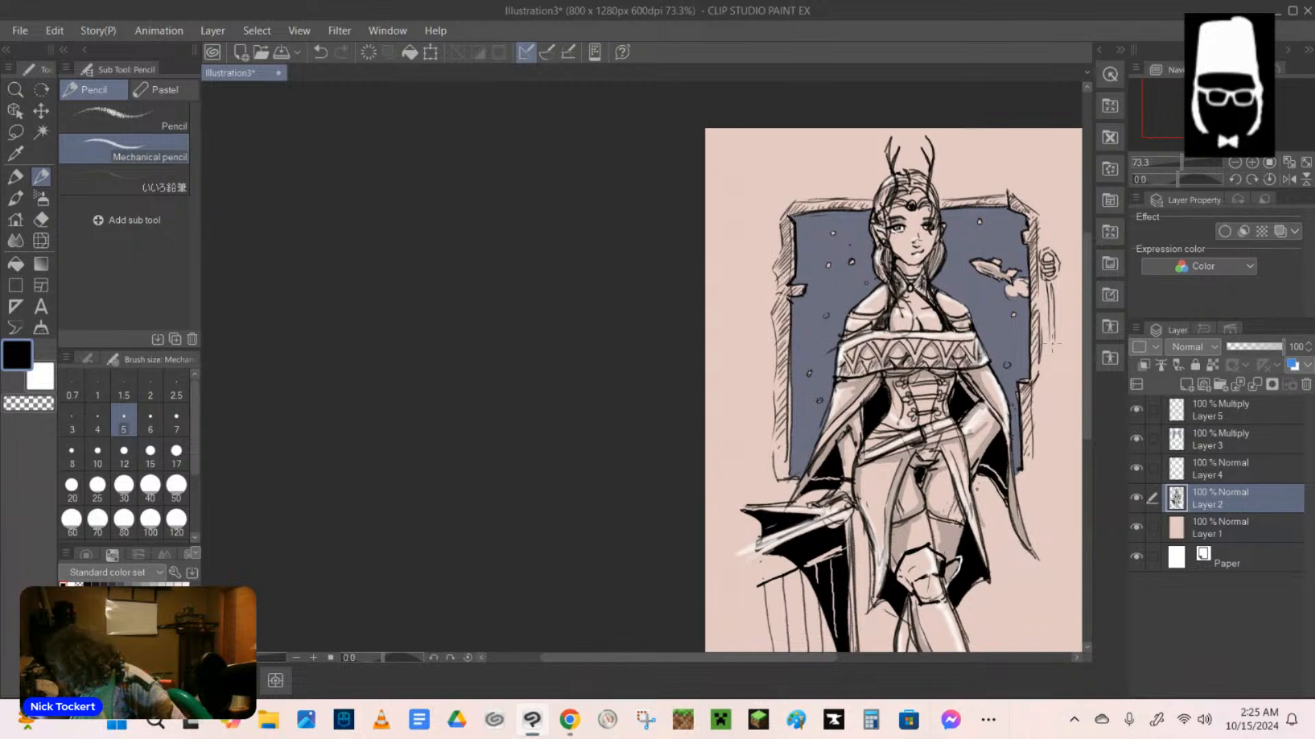
drag(1048, 343, 1042, 409)
drag(1048, 349, 1044, 411)
drag(1043, 416, 1073, 423)
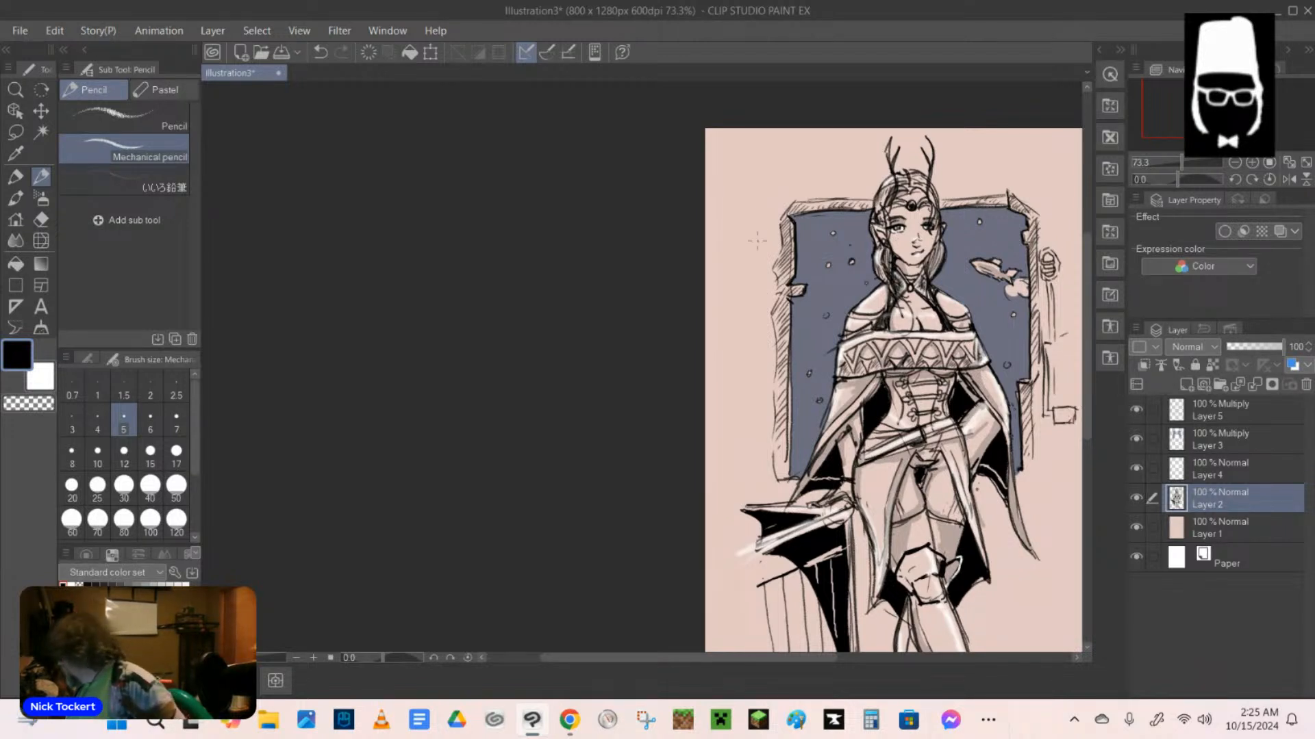
Sketch loose brick outlines down the wall left of the frame, with a few on its right side.
drag(770, 241, 752, 242)
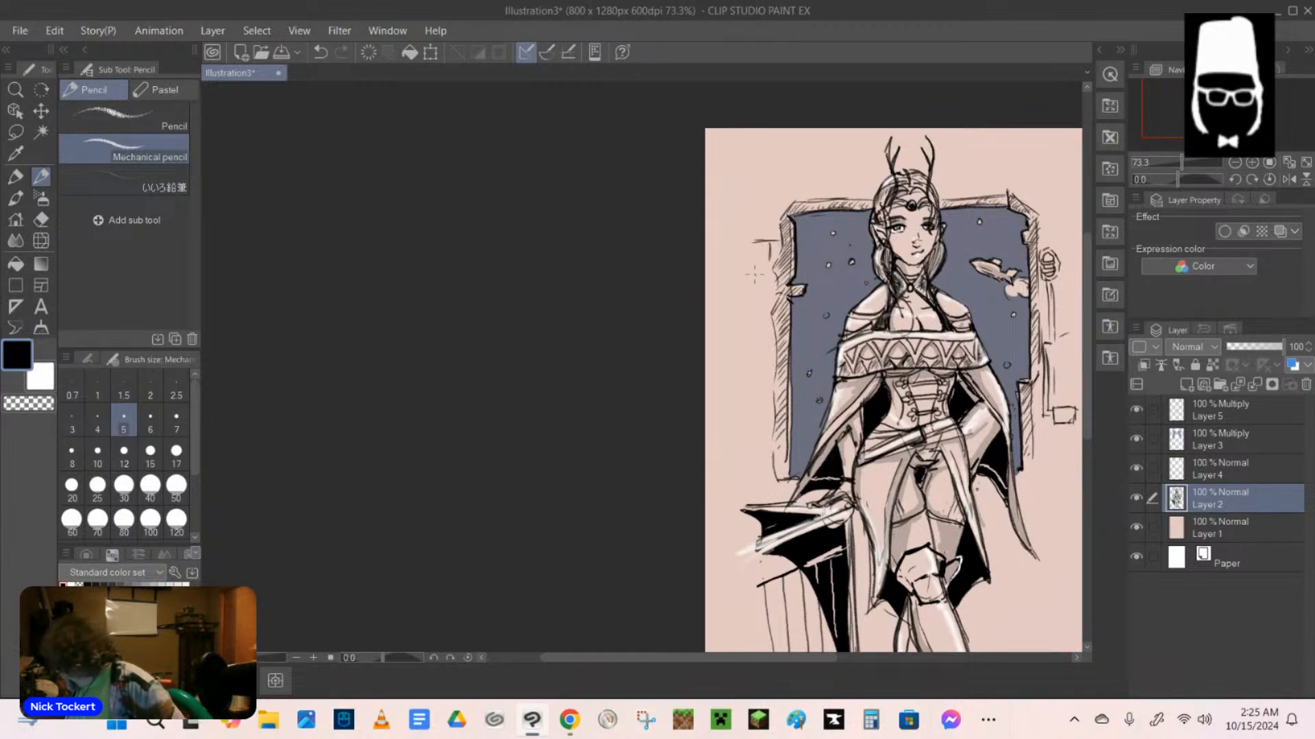
mouse_move(751, 263)
mouse_down()
mouse_move(775, 263)
mouse_move(751, 290)
mouse_move(765, 286)
mouse_move(764, 307)
mouse_up()
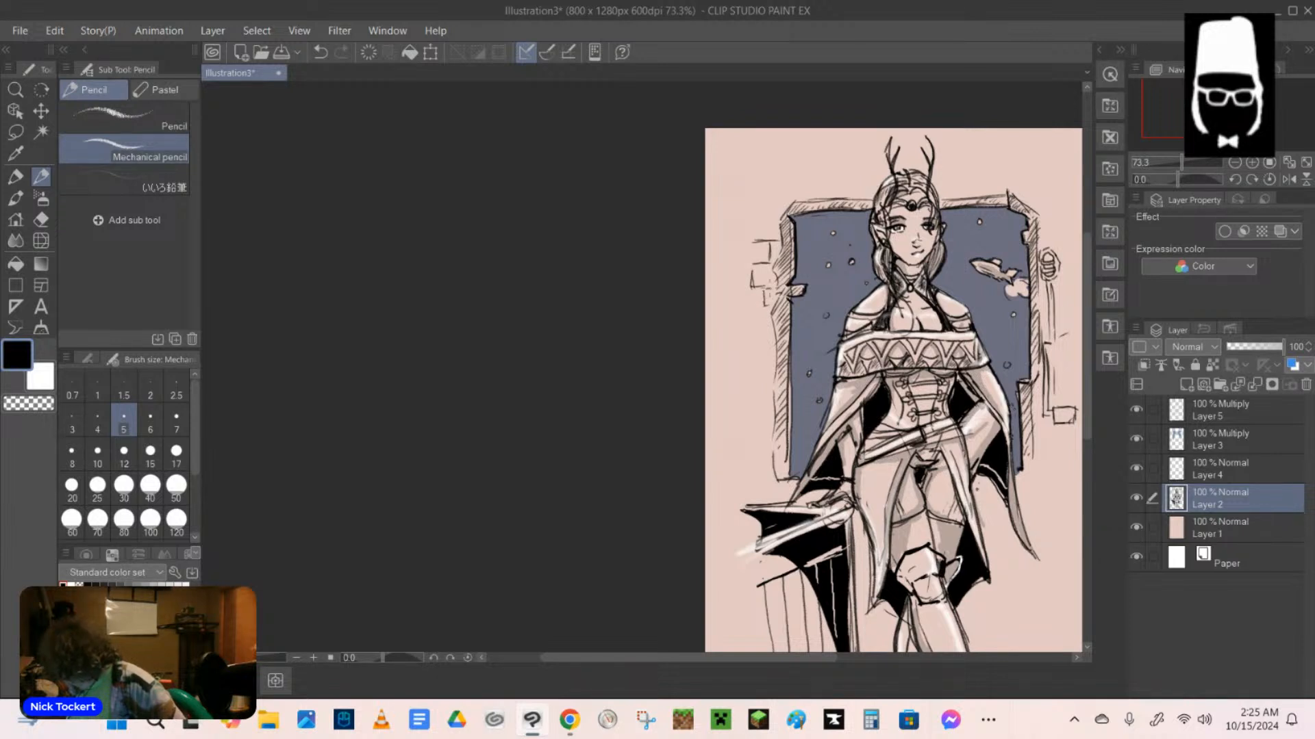
mouse_move(750, 309)
mouse_down()
mouse_move(754, 378)
mouse_move(805, 408)
mouse_move(768, 359)
mouse_up()
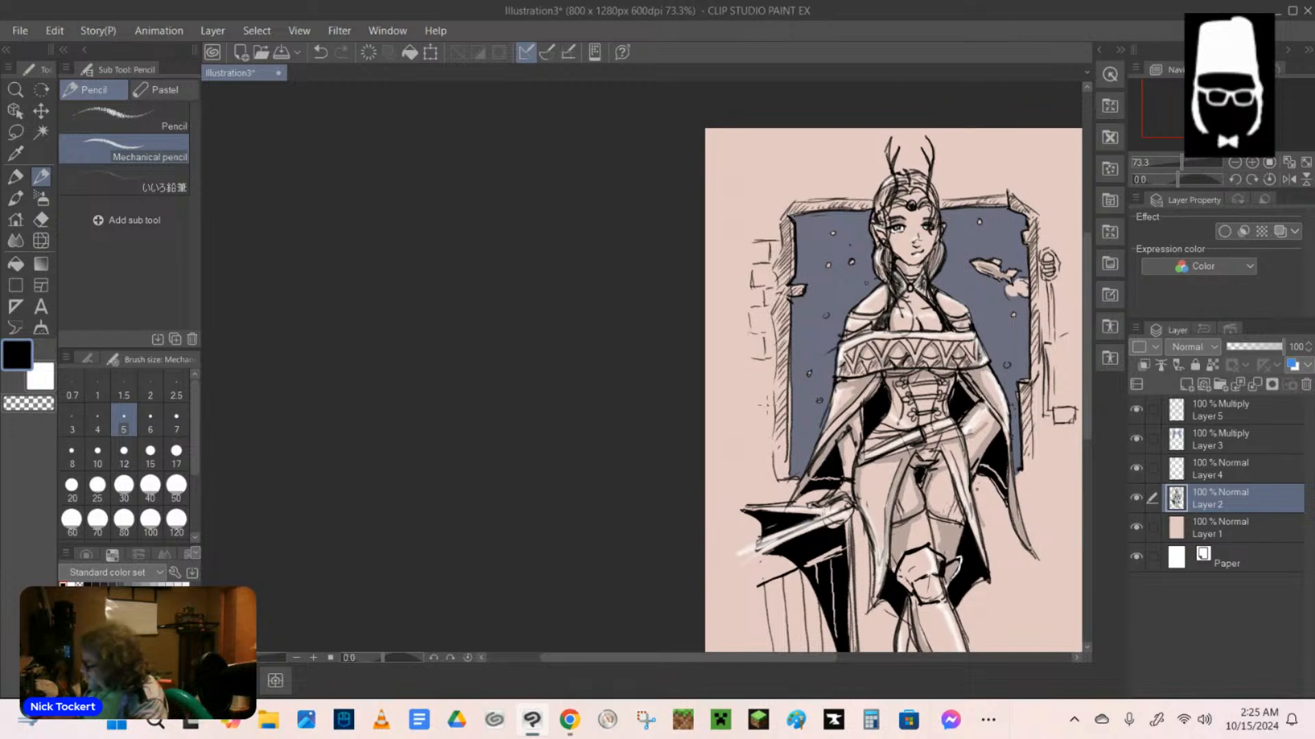
drag(751, 388, 768, 386)
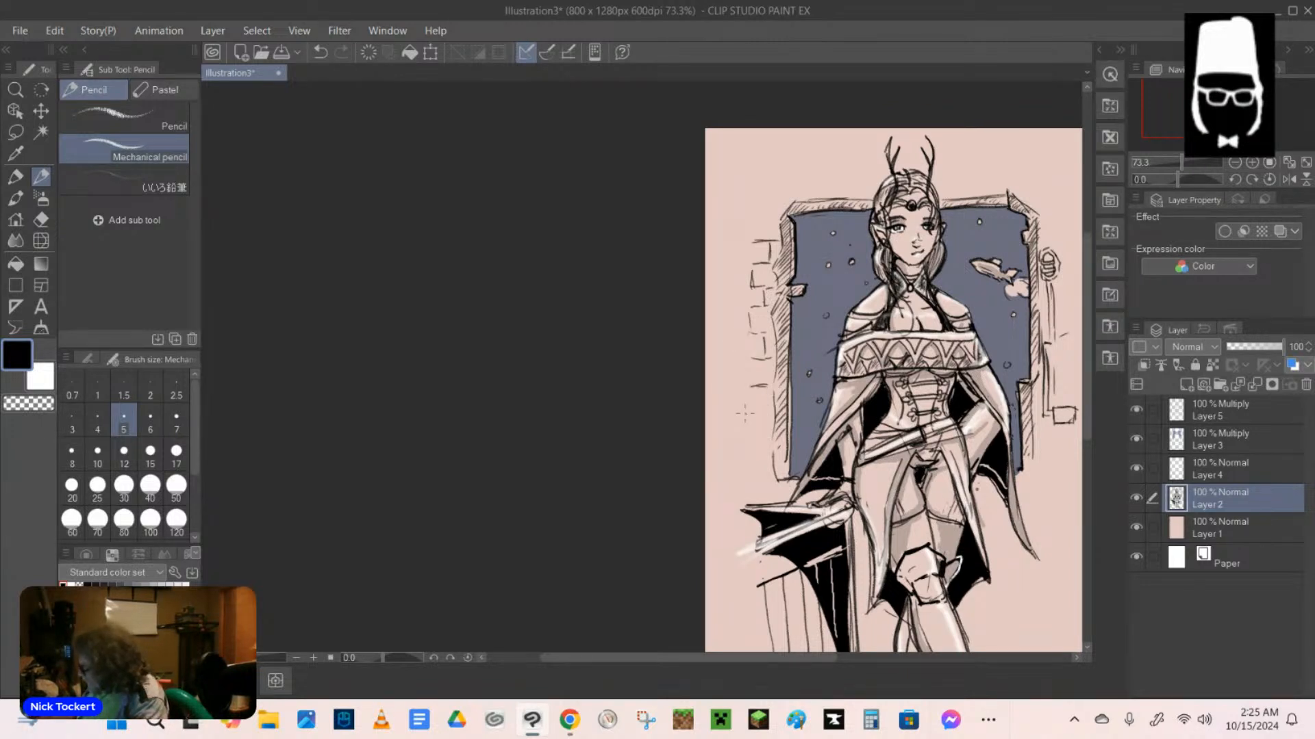
drag(734, 338, 764, 416)
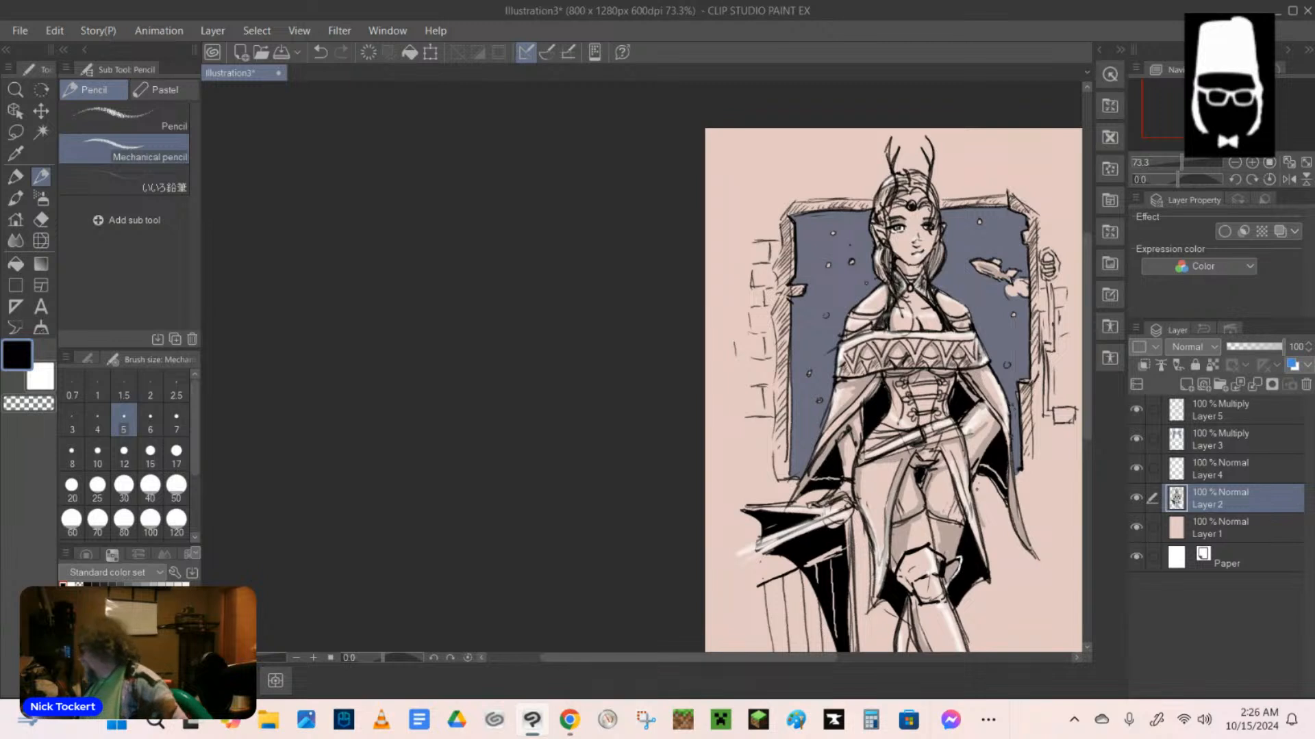
mouse_move(749, 217)
mouse_down()
mouse_move(780, 218)
mouse_move(750, 240)
mouse_up()
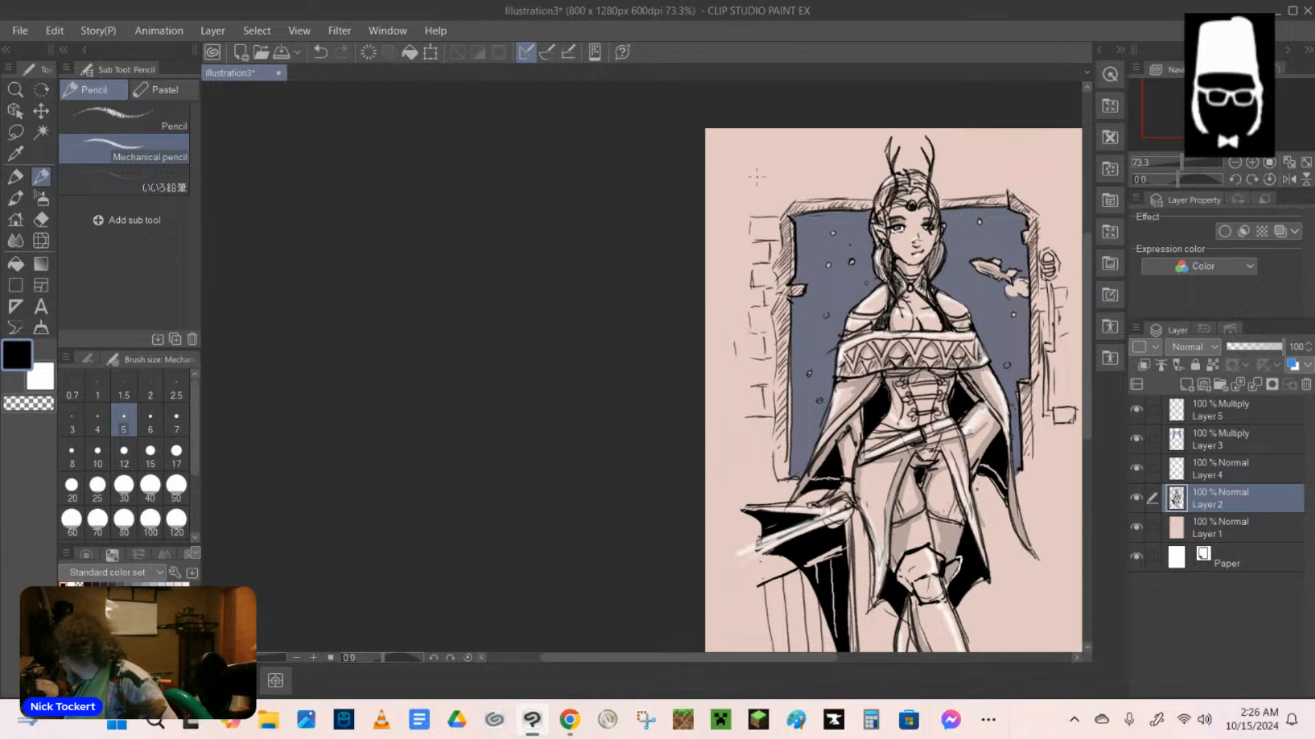
Continue the brick outlines across the wall above the frame and around its upper right corner.
drag(742, 185, 858, 180)
drag(941, 180, 1011, 171)
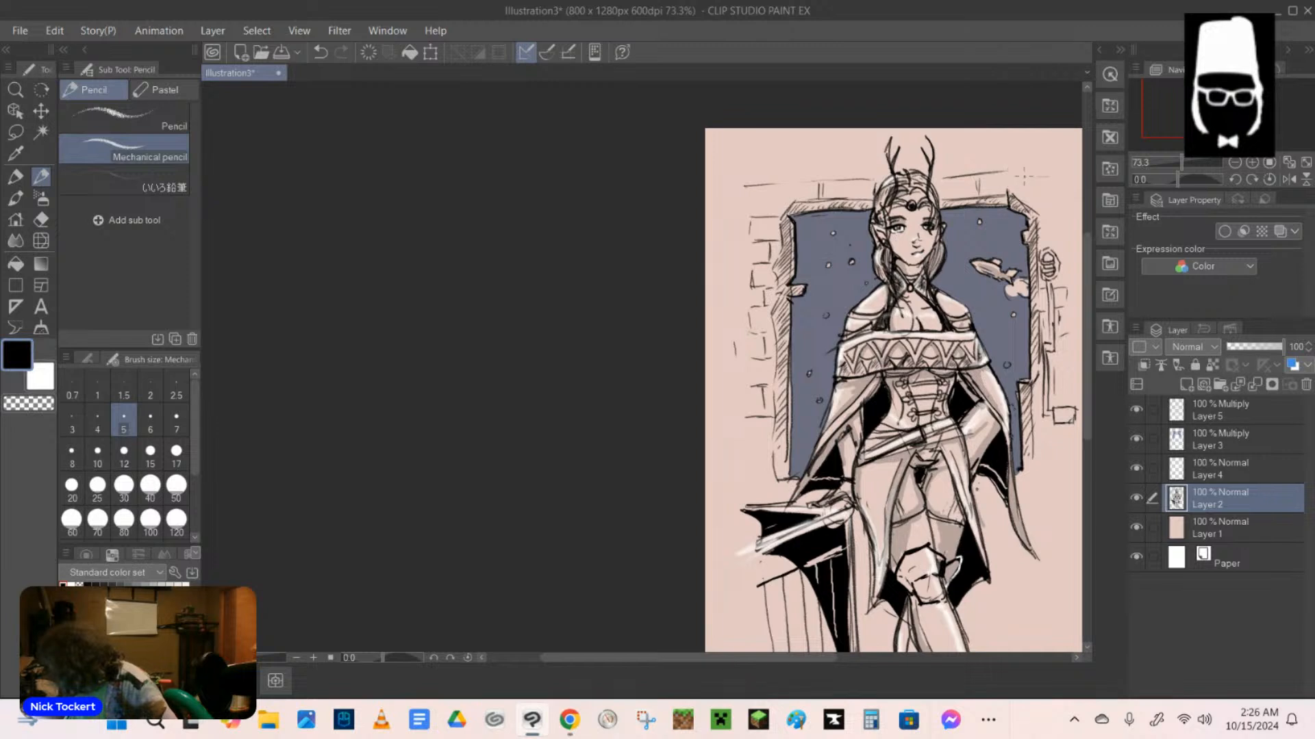
mouse_move(1009, 176)
mouse_down()
mouse_move(1039, 171)
mouse_move(1048, 200)
mouse_move(1065, 200)
mouse_move(1048, 238)
mouse_move(1037, 228)
mouse_move(1055, 226)
mouse_move(1076, 254)
mouse_move(1064, 248)
mouse_up()
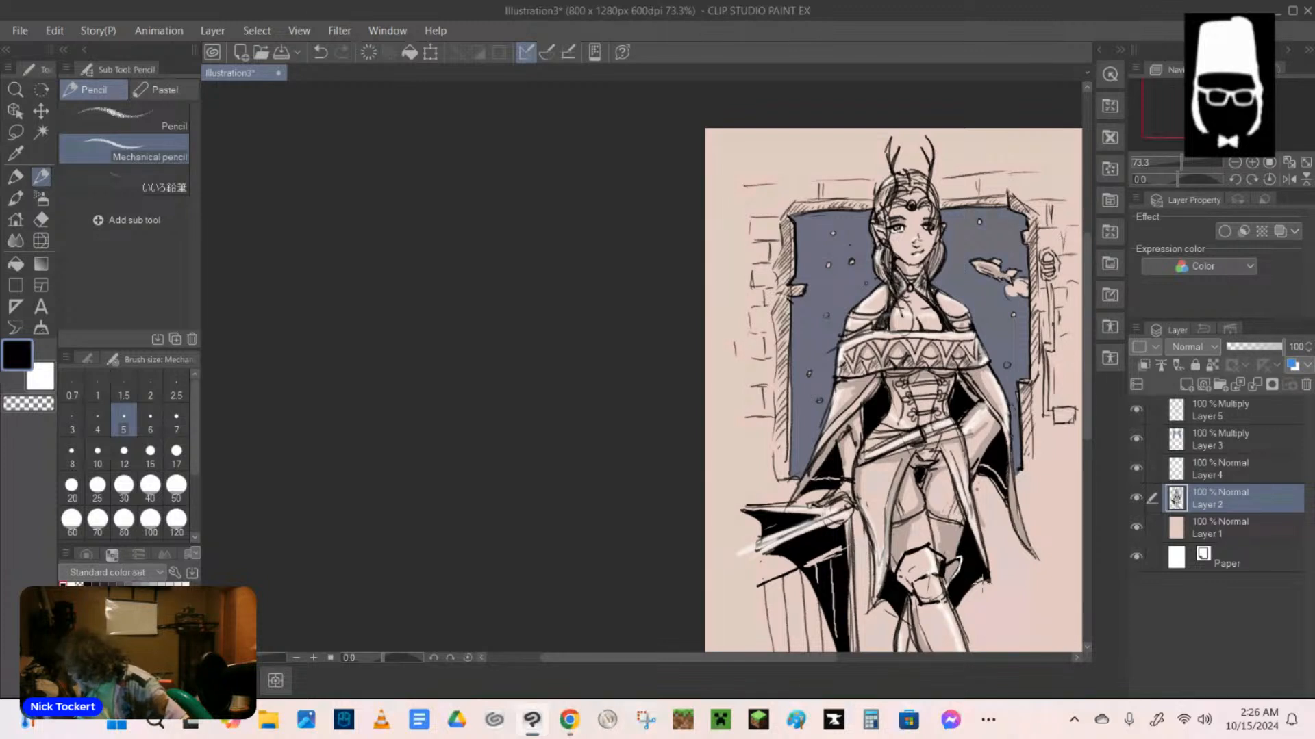
Add a new raster layer above Layer 5 and set its blending mode to Multiply.
click(1226, 409)
click(1191, 347)
click(1197, 365)
click(1187, 385)
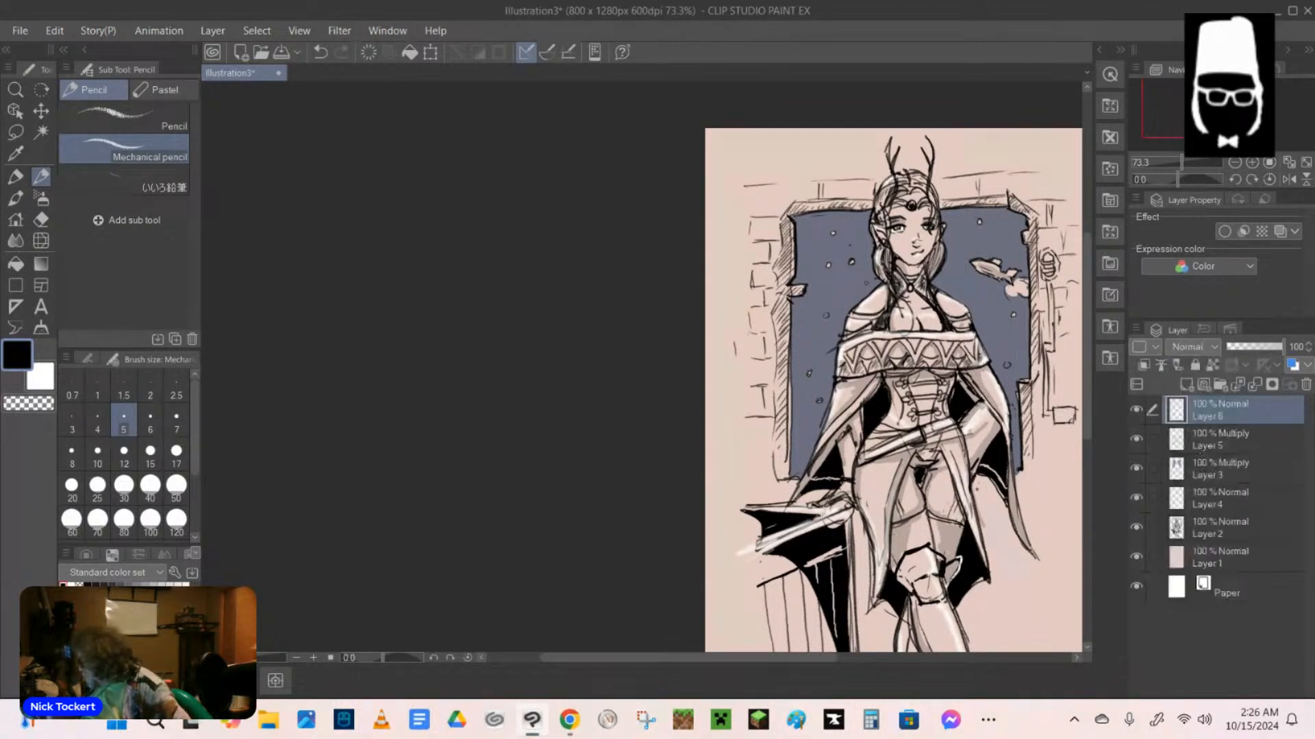
click(1195, 347)
click(1197, 385)
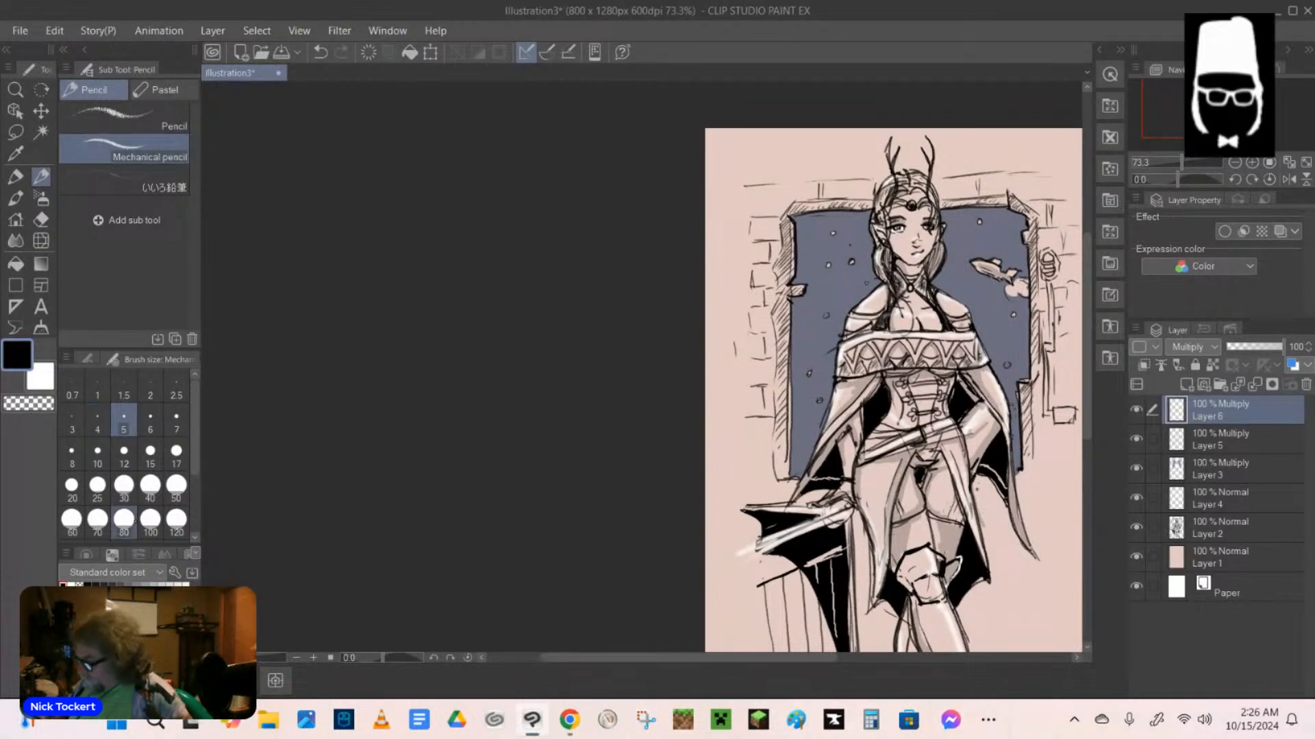
Fill the new Multiply layer with light grey using the Refer only to editing layer fill.
click(15, 198)
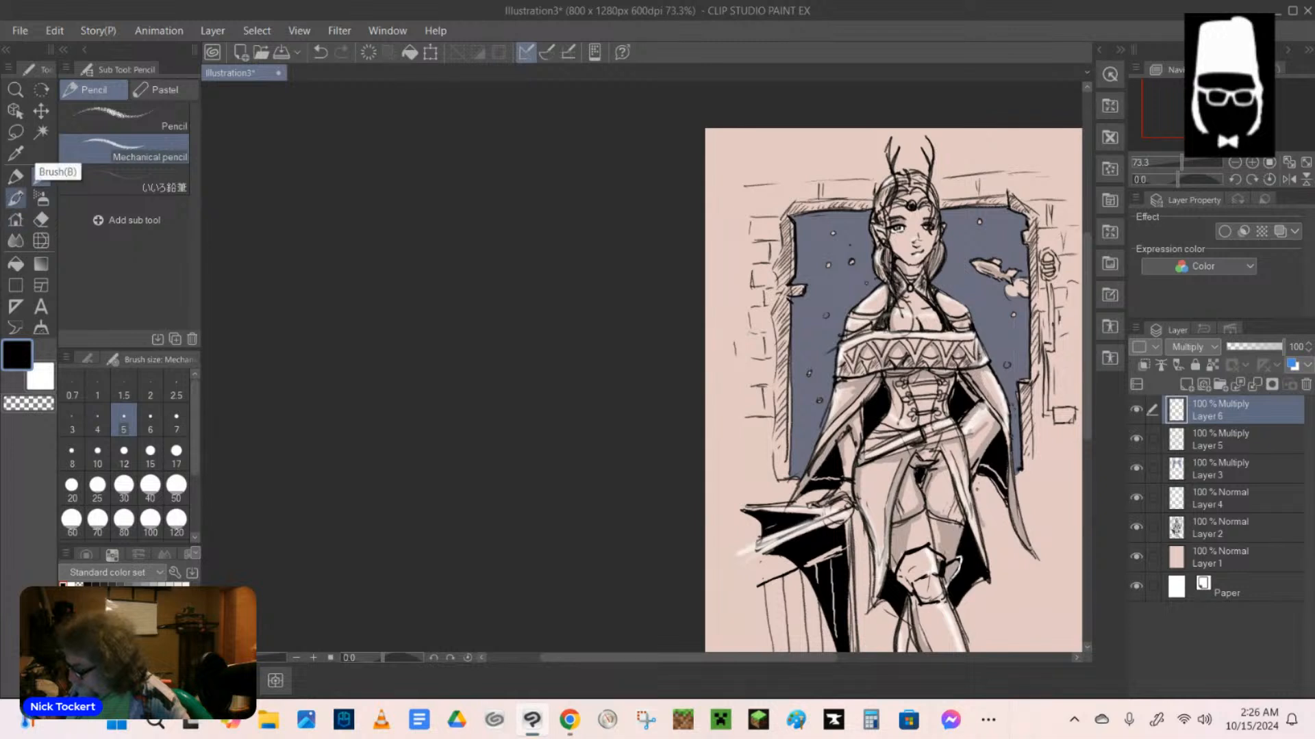
click(15, 263)
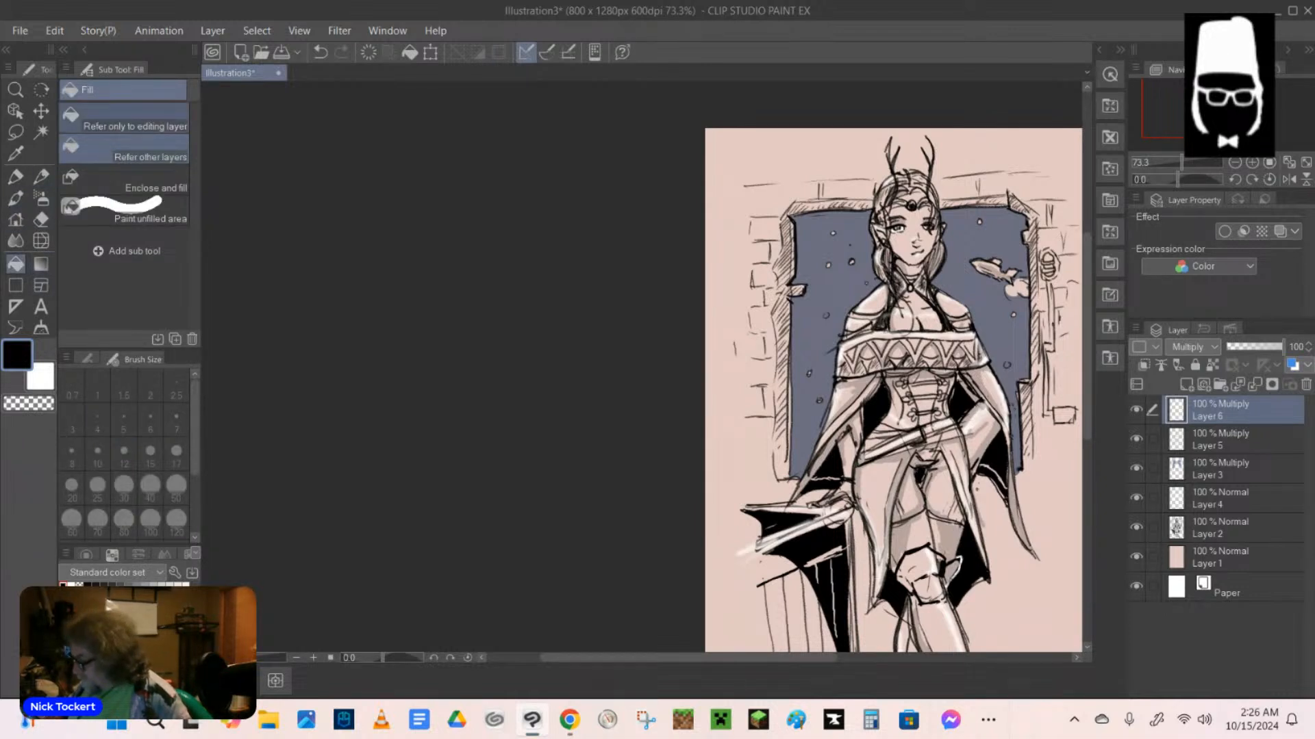
click(159, 110)
click(136, 584)
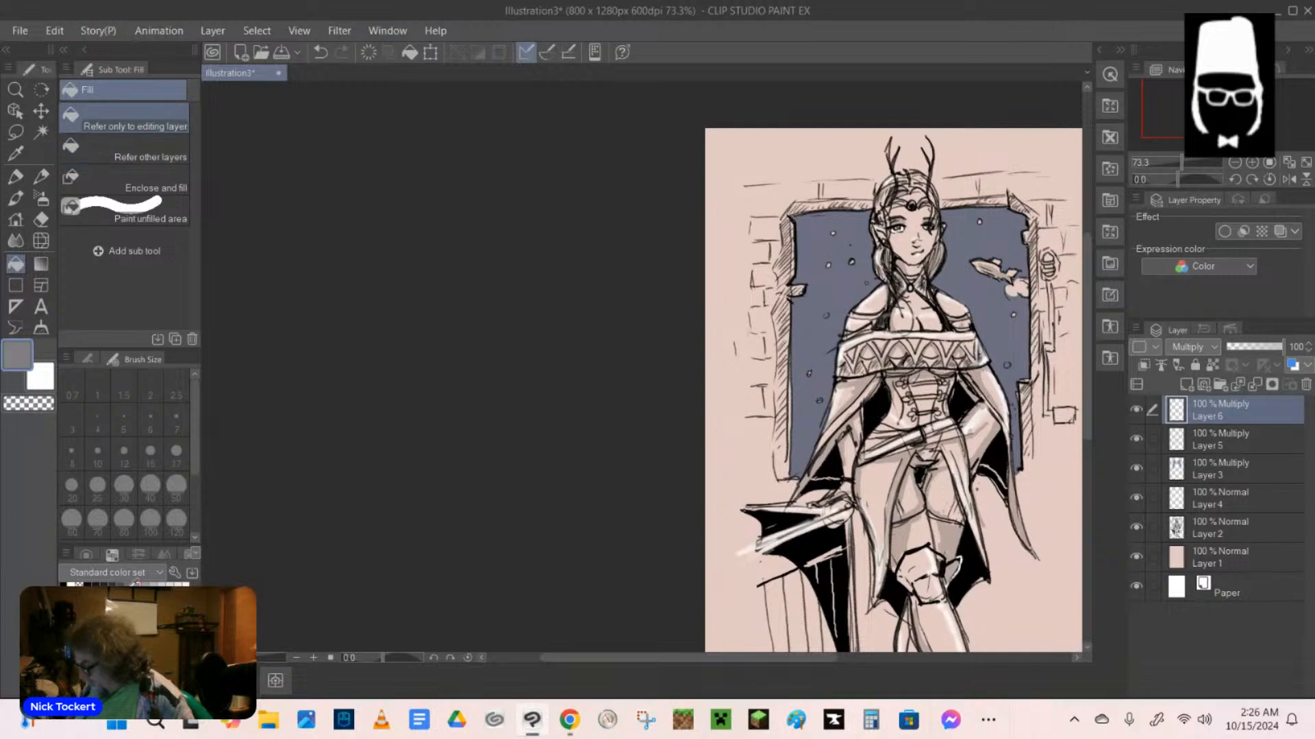
click(152, 585)
click(161, 585)
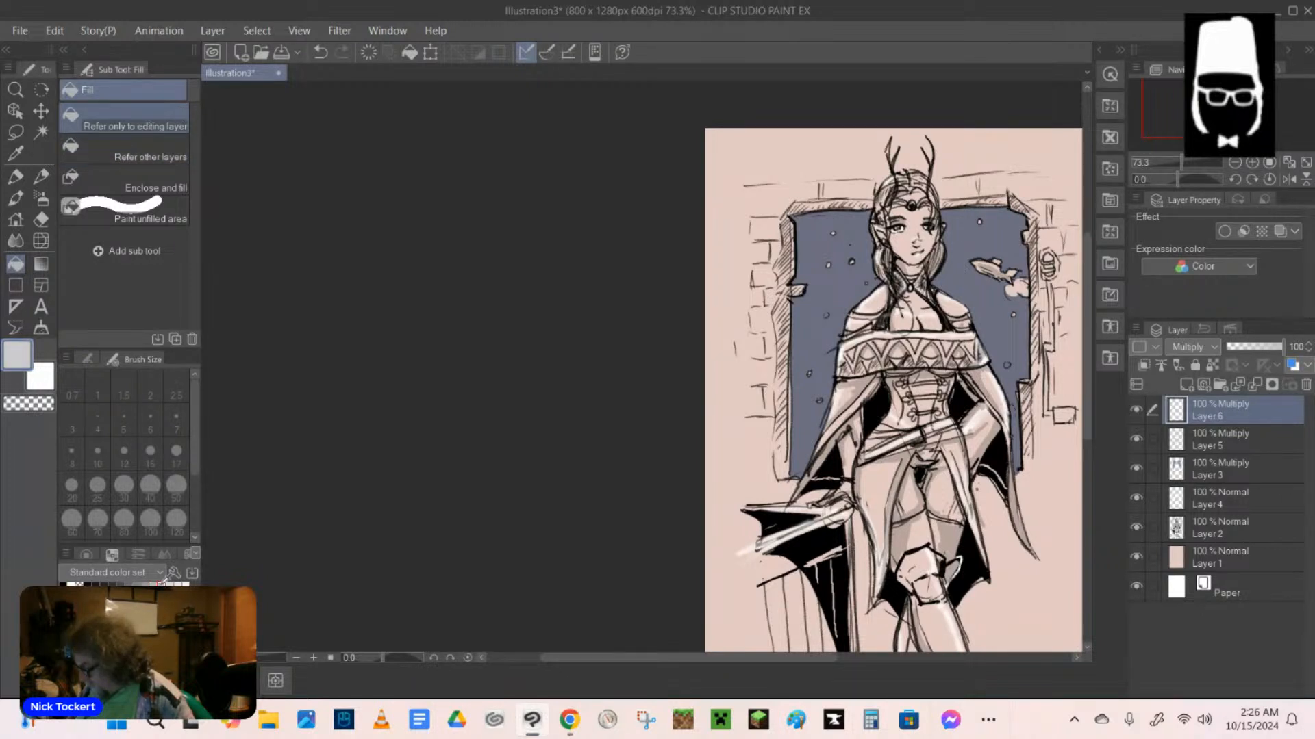
click(903, 248)
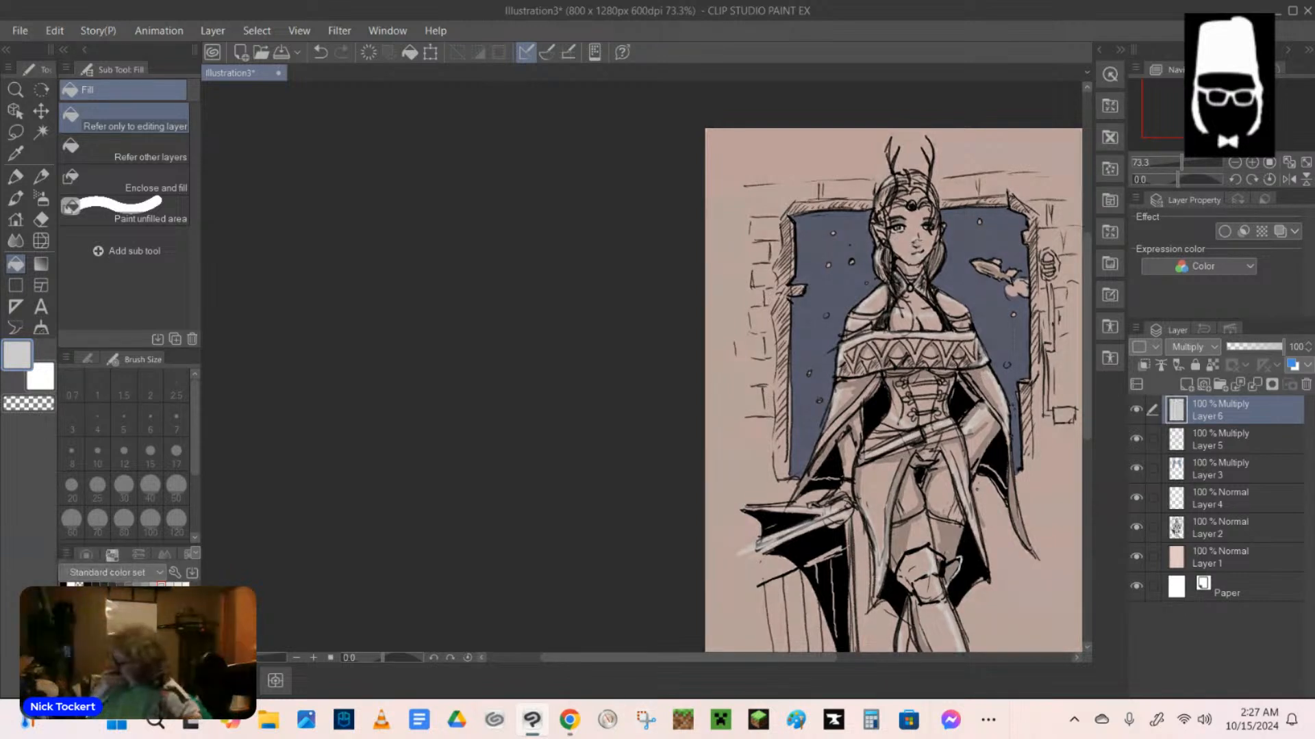
Erase the grey tone from the elf's face, neck and patterned cape band with the hard eraser at size 15.
click(41, 220)
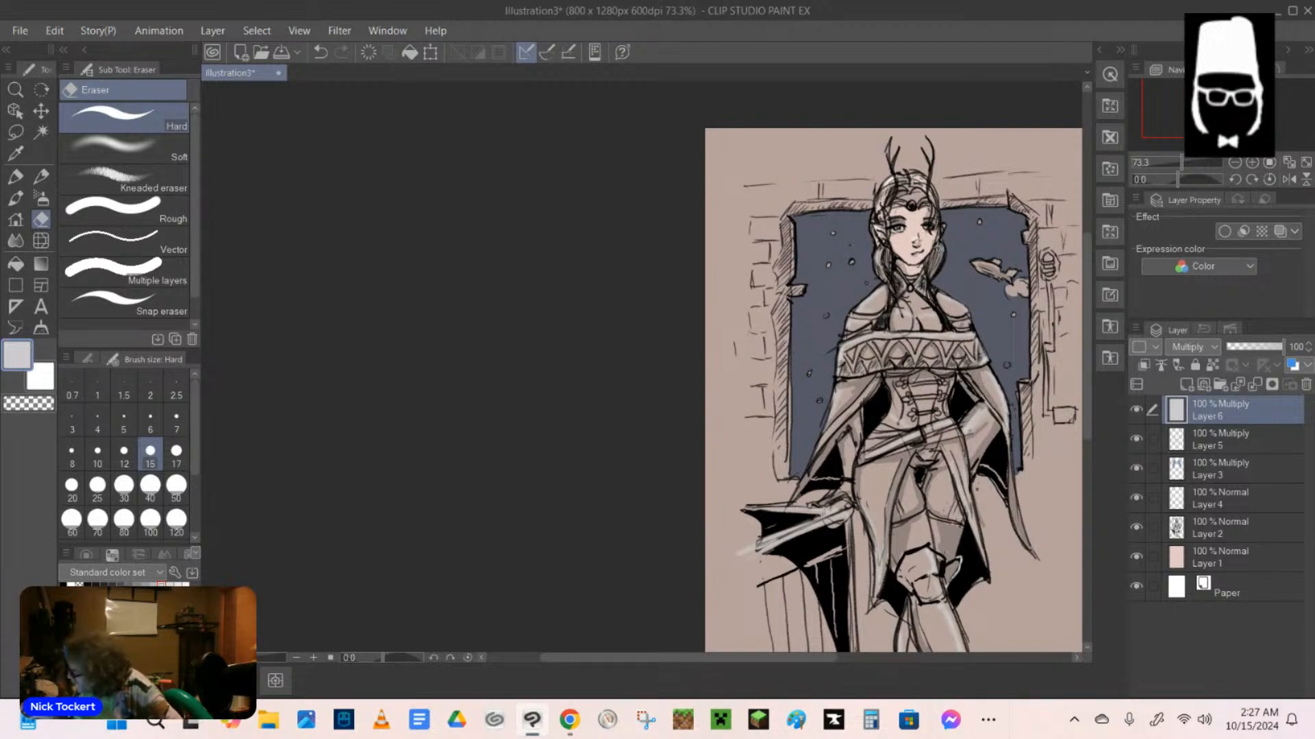
drag(939, 246, 931, 271)
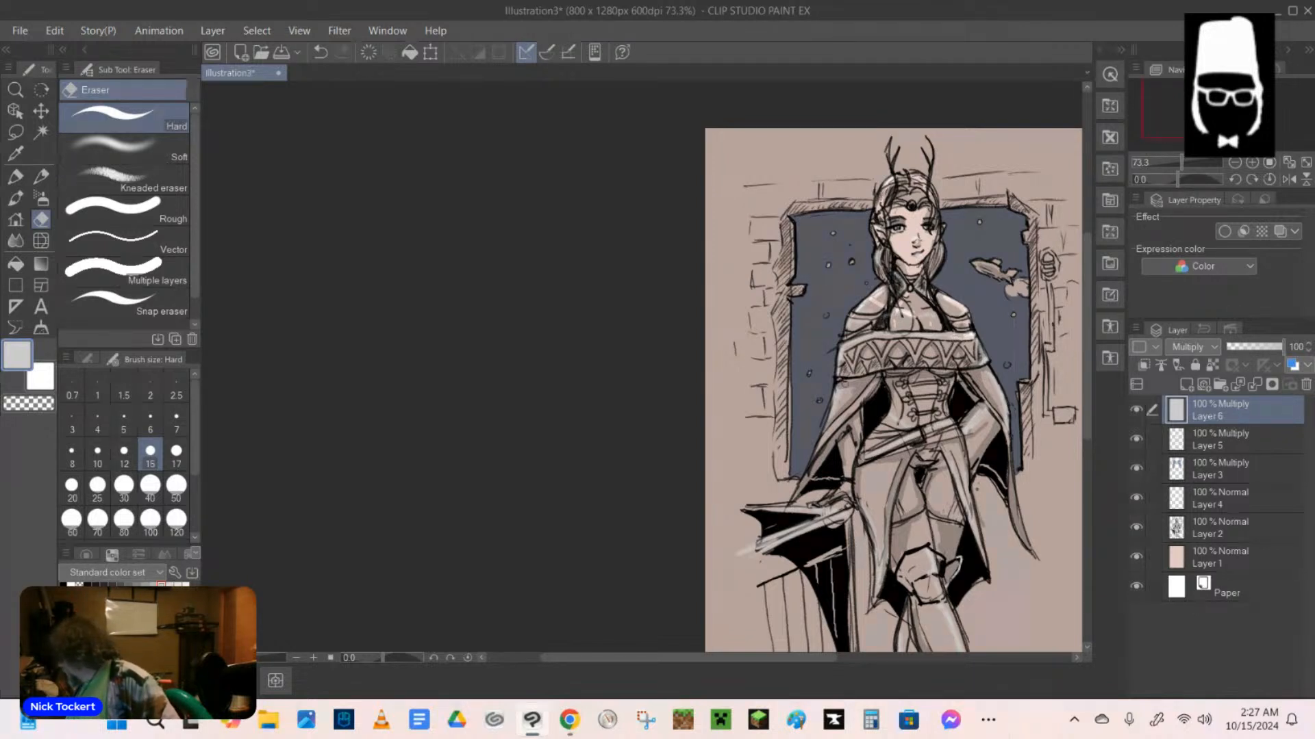
mouse_move(843, 372)
mouse_down()
mouse_move(894, 342)
mouse_move(955, 354)
mouse_up()
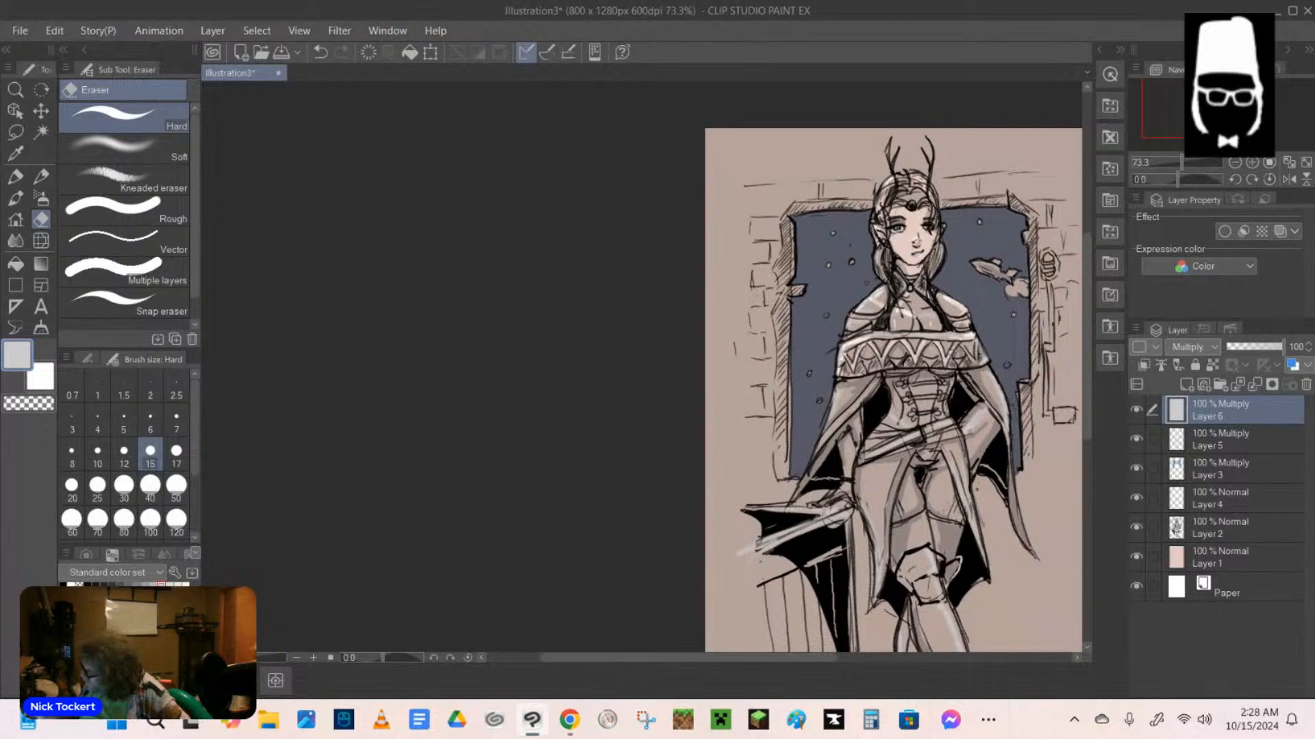
drag(960, 347, 975, 357)
drag(856, 375, 990, 362)
mouse_move(843, 388)
mouse_down()
mouse_move(826, 428)
mouse_move(855, 376)
mouse_move(838, 395)
mouse_up()
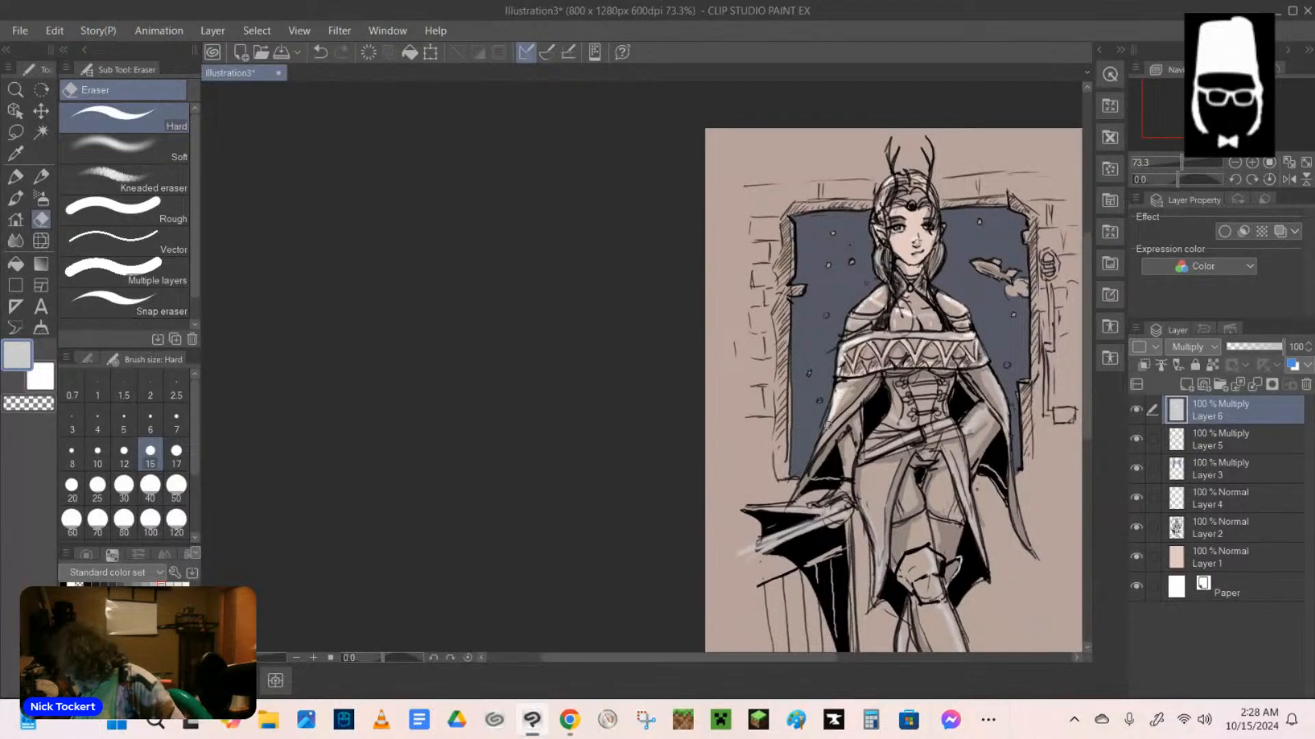
Erase highlights out of the grey tone along the cloak's right fold and the elf's left-hand thigh.
drag(986, 375, 1001, 445)
drag(873, 465, 876, 538)
drag(869, 493, 886, 465)
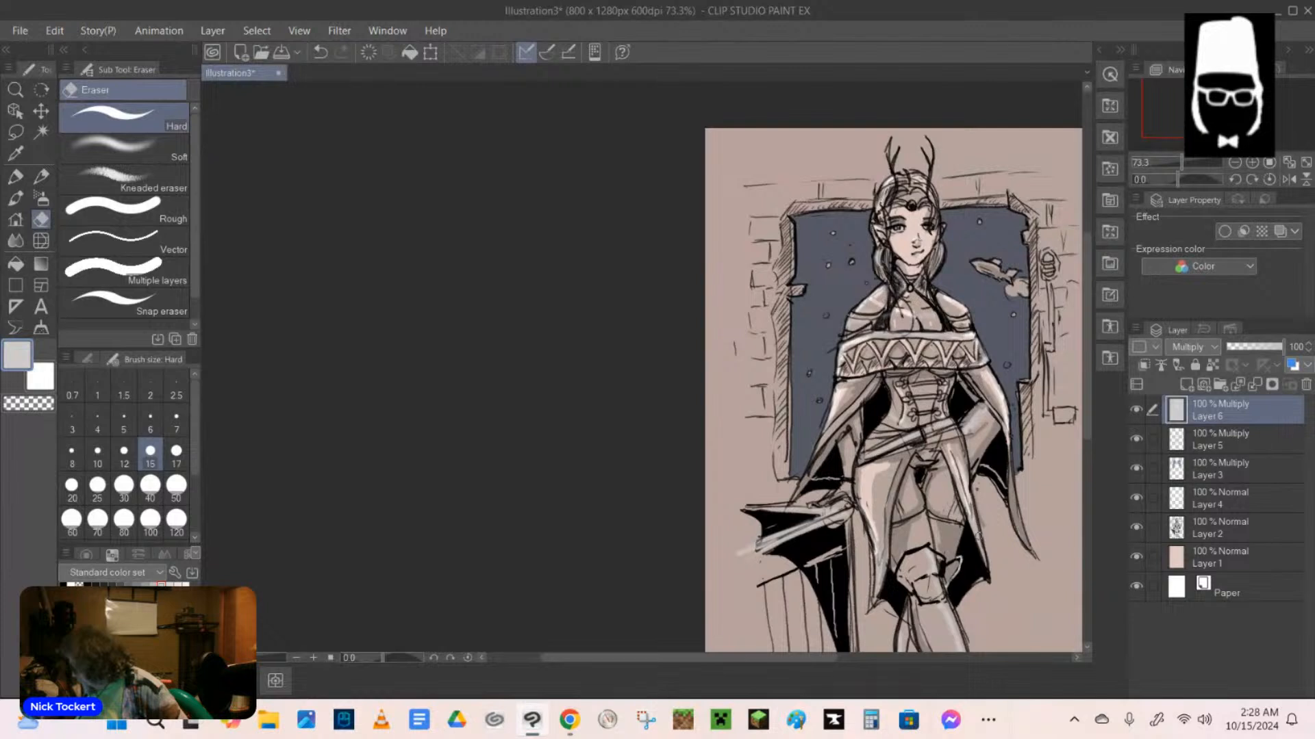
Erase highlights out of the grey tone on the elf's knee armour and down the shin of the front leg.
mouse_move(927, 551)
mouse_down()
mouse_move(932, 575)
mouse_move(911, 582)
mouse_up()
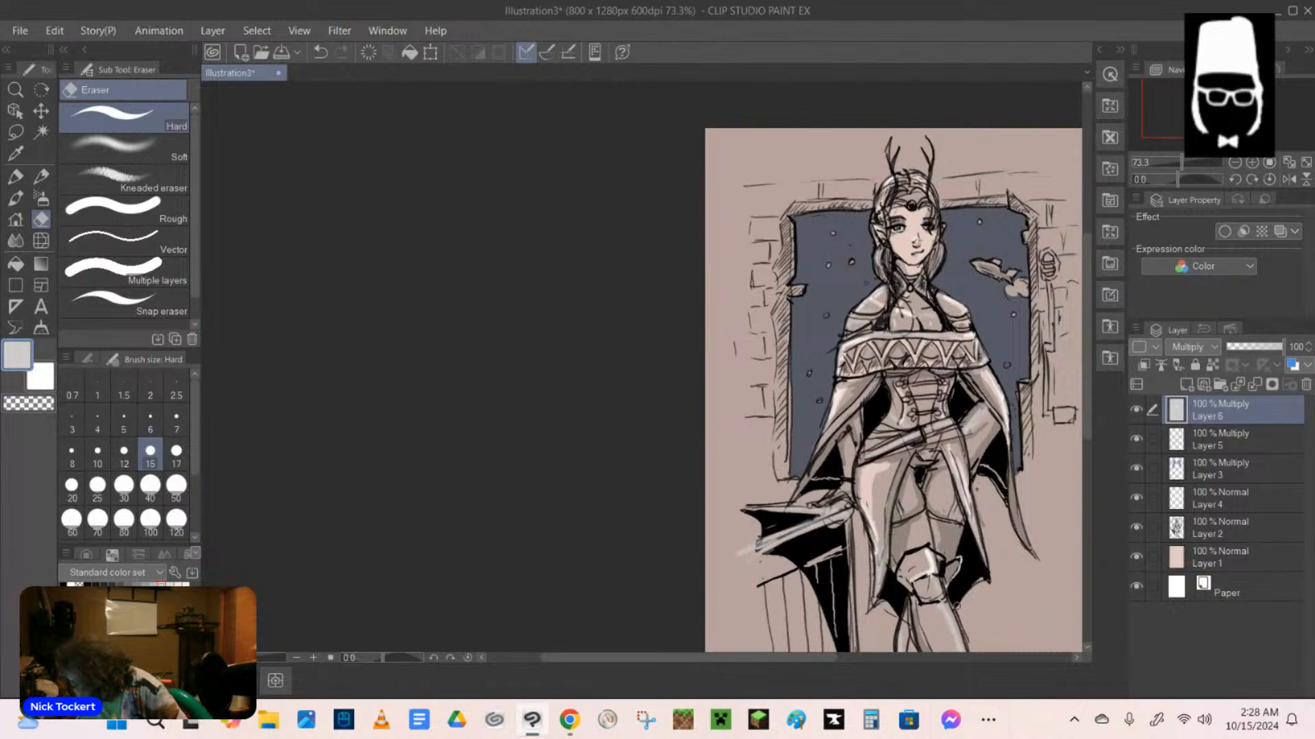
mouse_move(957, 606)
mouse_down()
mouse_move(935, 584)
mouse_move(944, 651)
mouse_up()
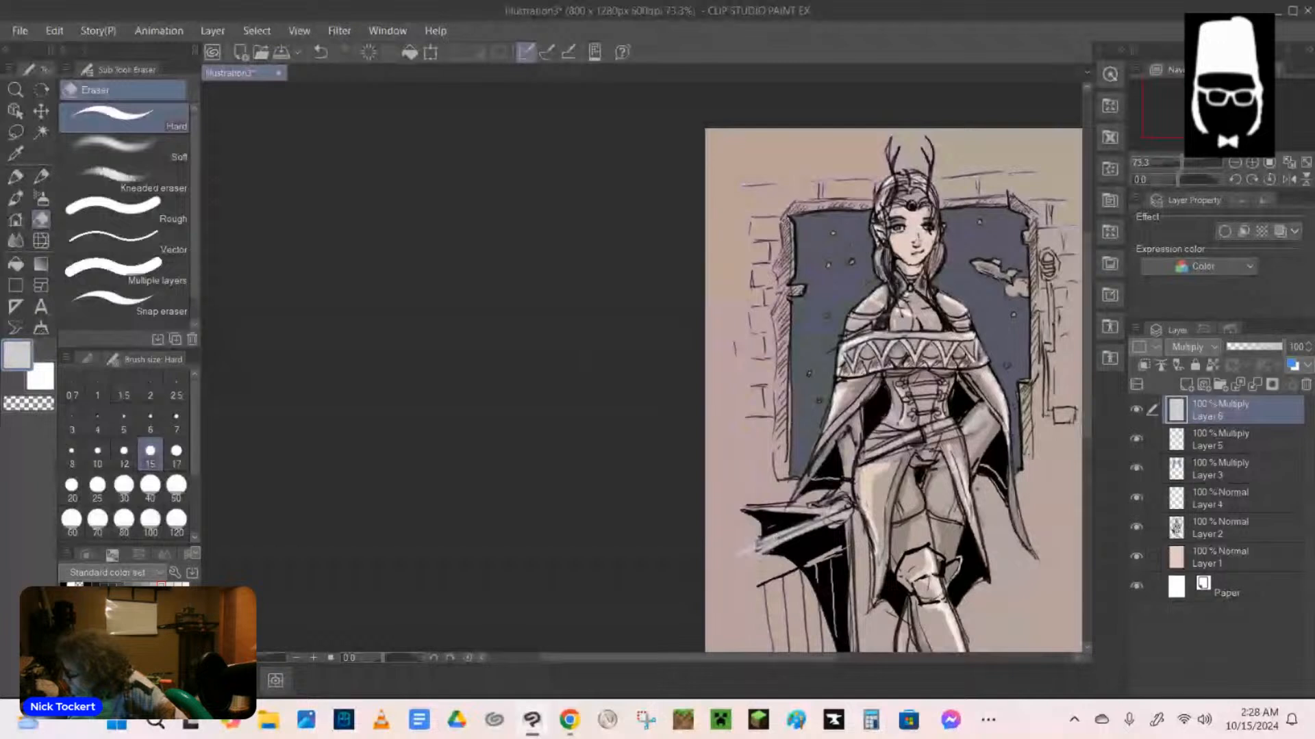
Erase the grey tone along the window frame's sides and upper edge, and from the wall lamp and the spaceship's trail.
mouse_move(787, 255)
mouse_down()
mouse_move(799, 291)
mouse_move(787, 479)
mouse_up()
mouse_move(789, 215)
mouse_down()
mouse_move(1005, 202)
mouse_move(1033, 227)
mouse_move(1011, 204)
mouse_up()
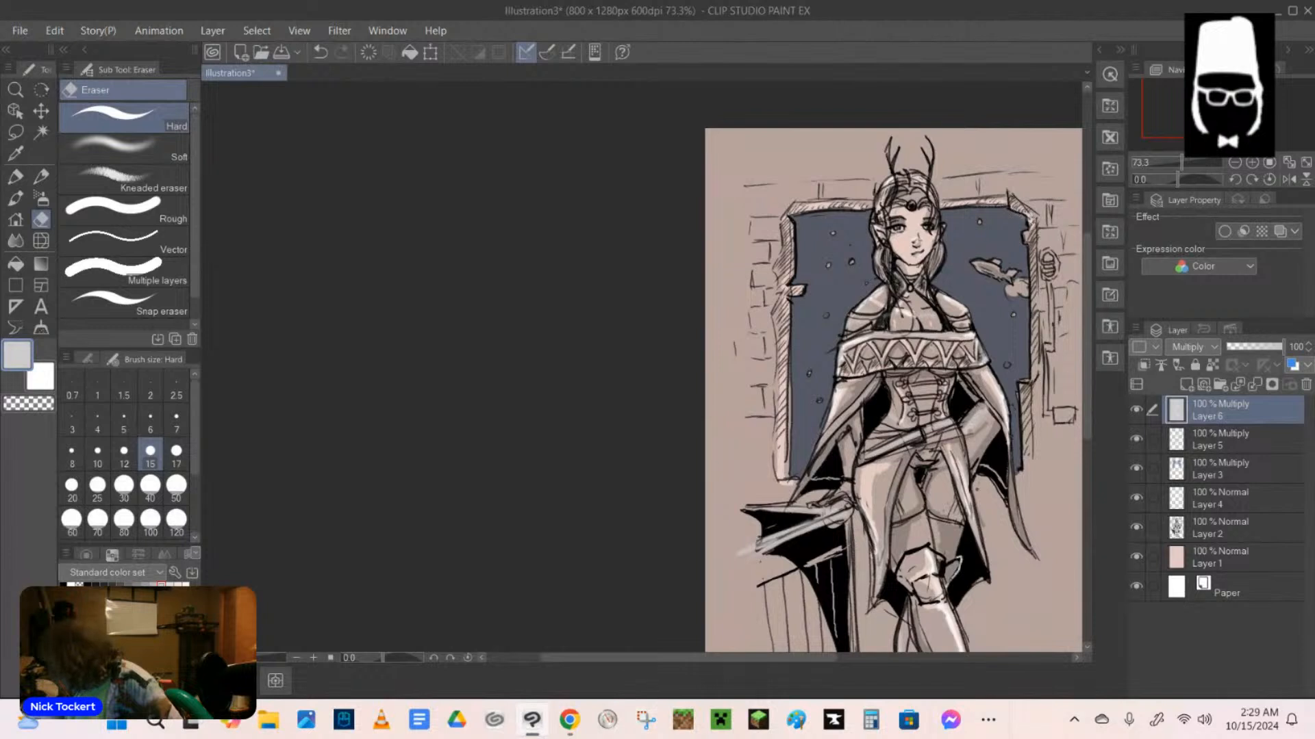
click(321, 52)
click(320, 52)
click(341, 52)
click(341, 52)
mouse_move(1025, 231)
mouse_down()
mouse_move(1011, 293)
mouse_move(1029, 290)
mouse_move(985, 267)
mouse_move(1018, 287)
mouse_up()
drag(1033, 241, 1024, 464)
drag(1048, 256, 1055, 272)
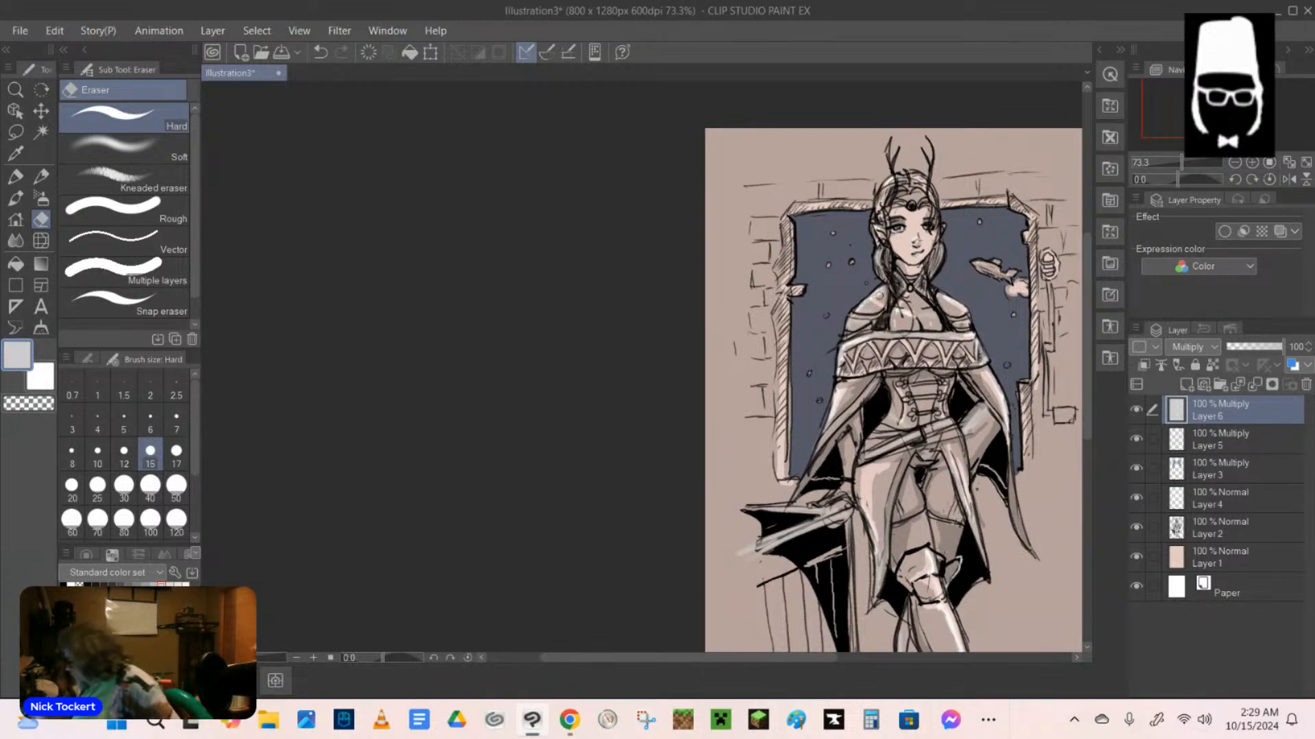
Erase highlights out of the grey tone on the elf's chest and the forearm resting on the ledge.
mouse_move(878, 296)
mouse_down()
mouse_move(907, 320)
mouse_move(899, 329)
mouse_move(914, 316)
mouse_move(904, 330)
mouse_move(893, 326)
mouse_move(956, 311)
mouse_up()
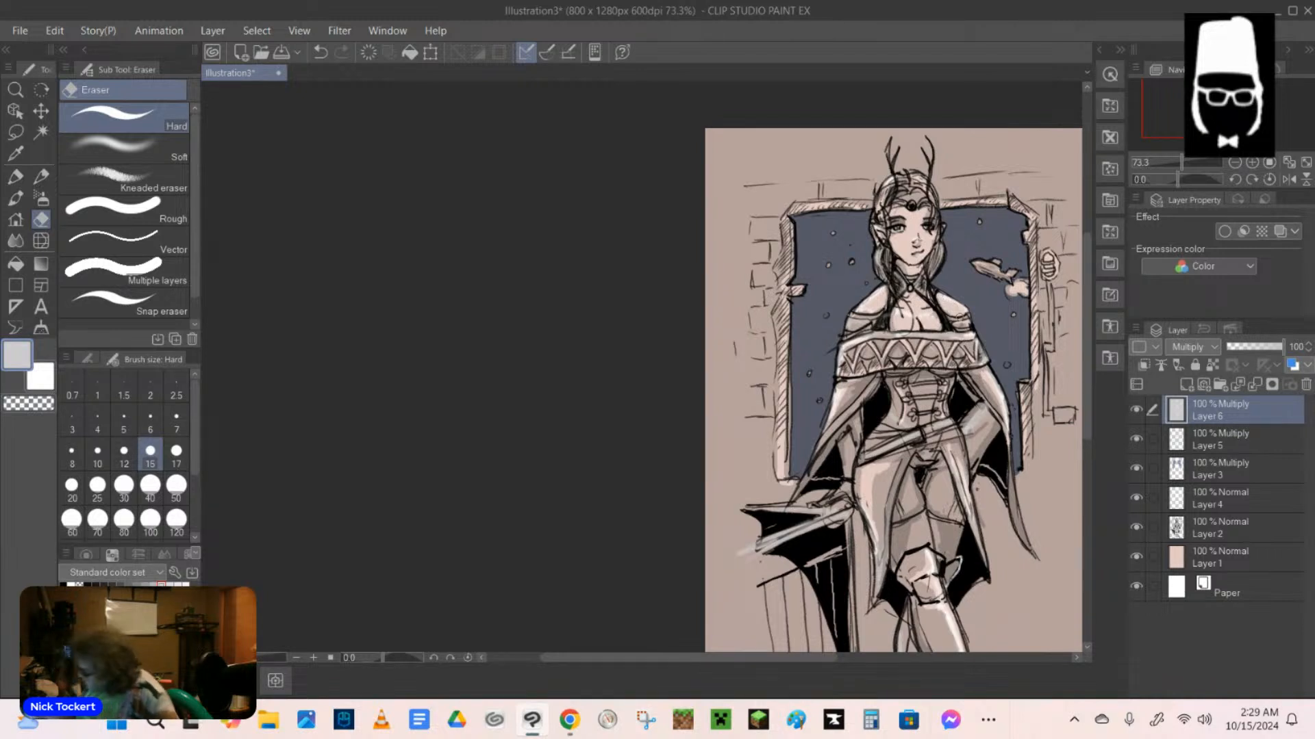
mouse_move(847, 444)
mouse_down()
mouse_move(838, 500)
mouse_move(855, 510)
mouse_up()
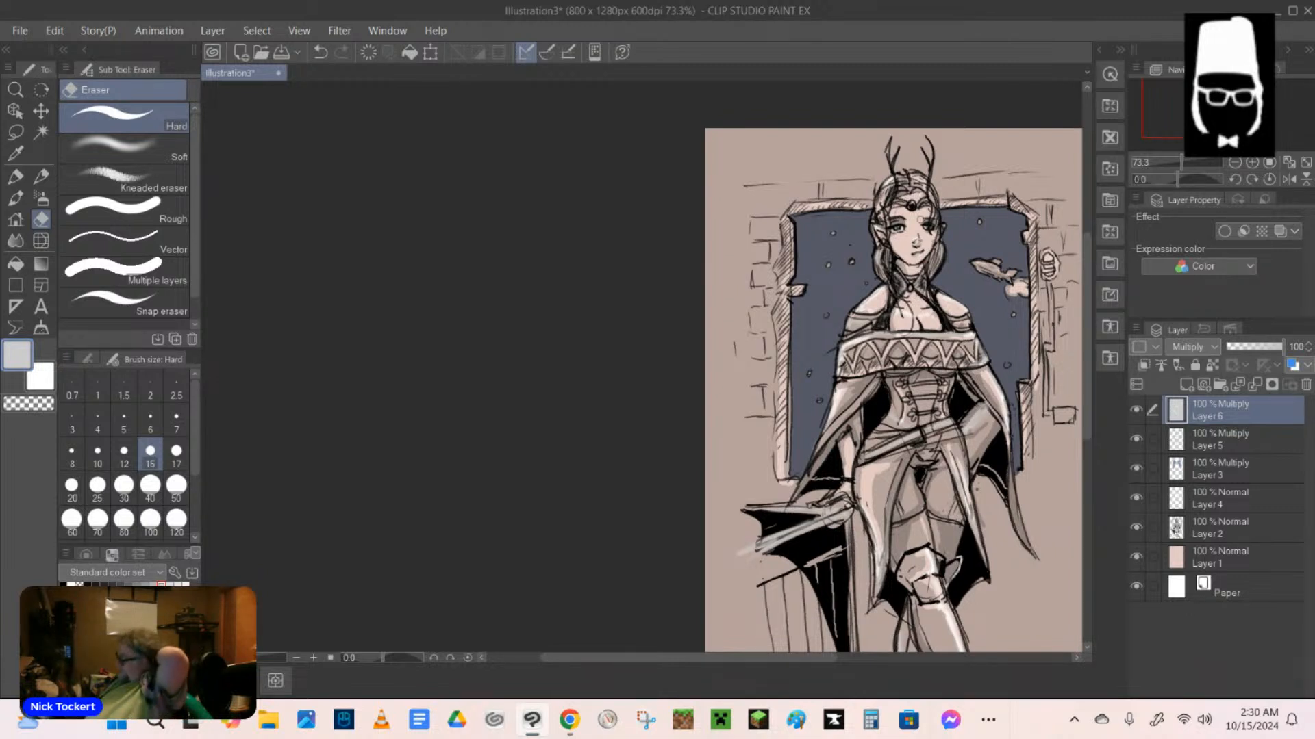
Add a new raster layer above Layer 6, set it to Multiply and fill it with light grey.
click(1186, 384)
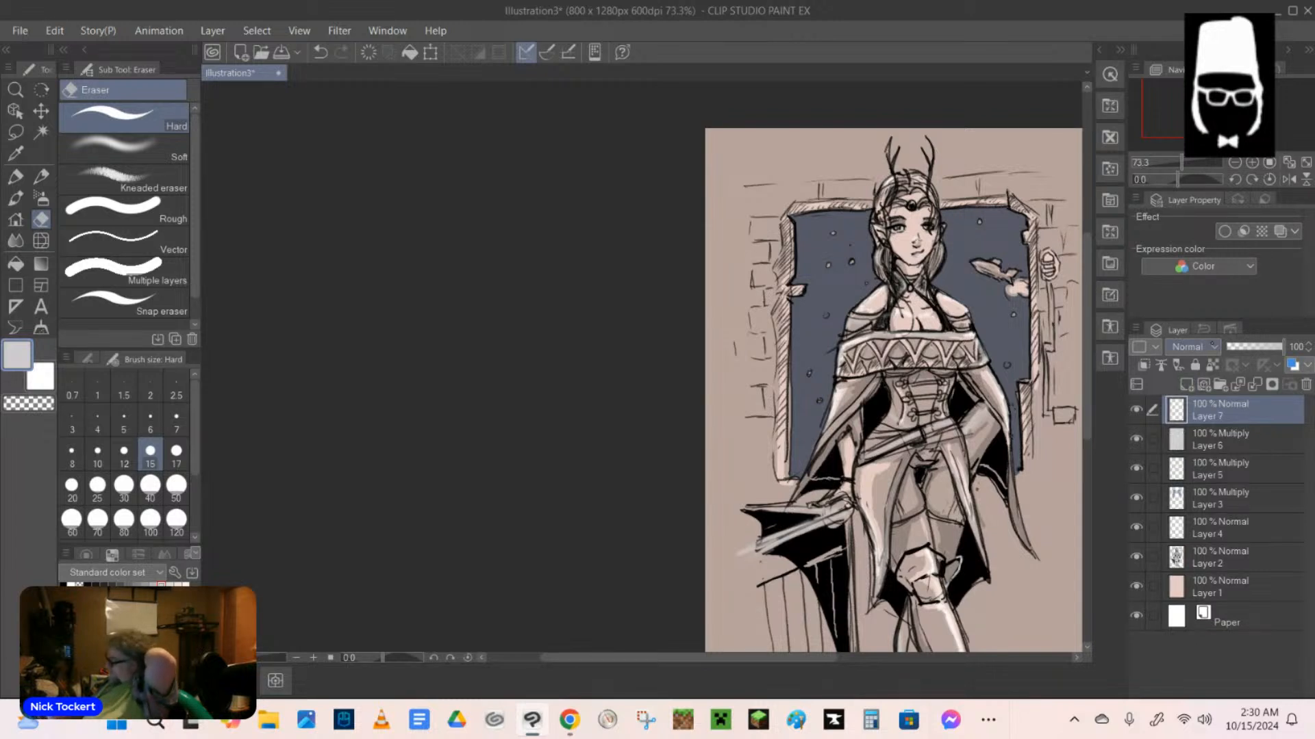
click(1191, 346)
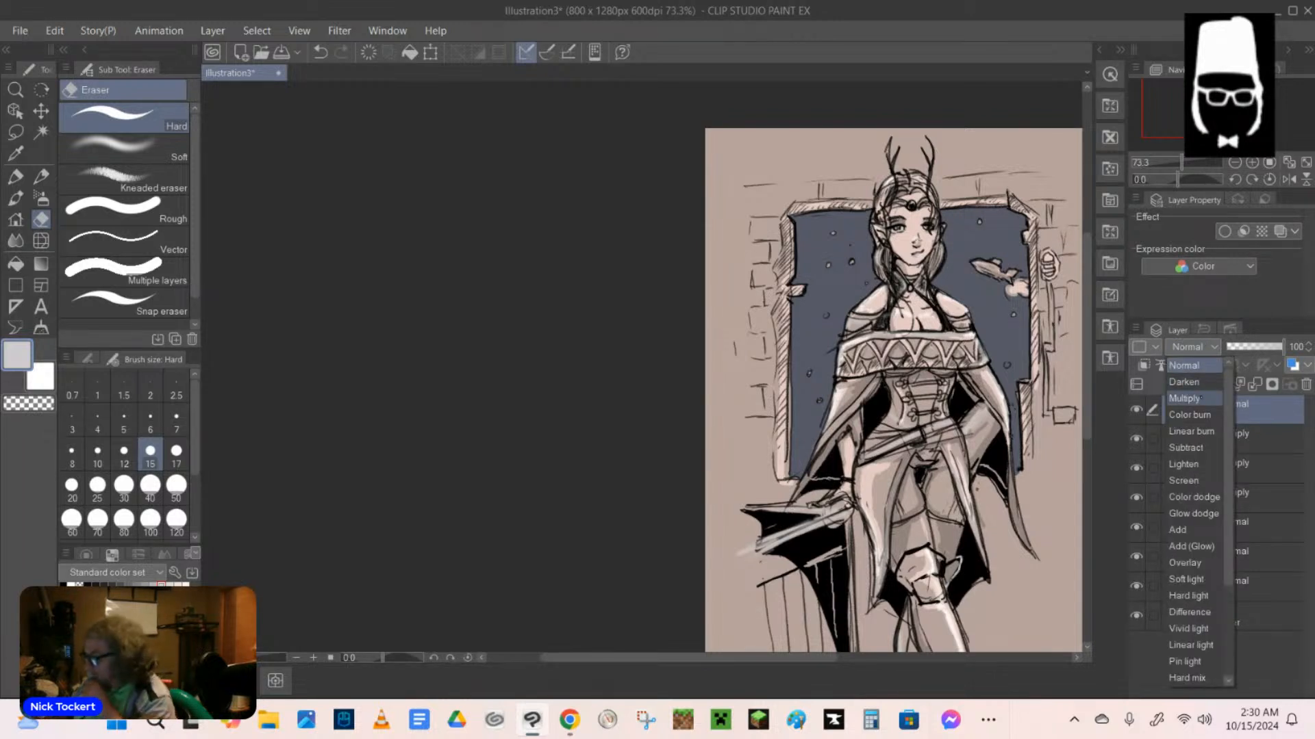
click(1200, 398)
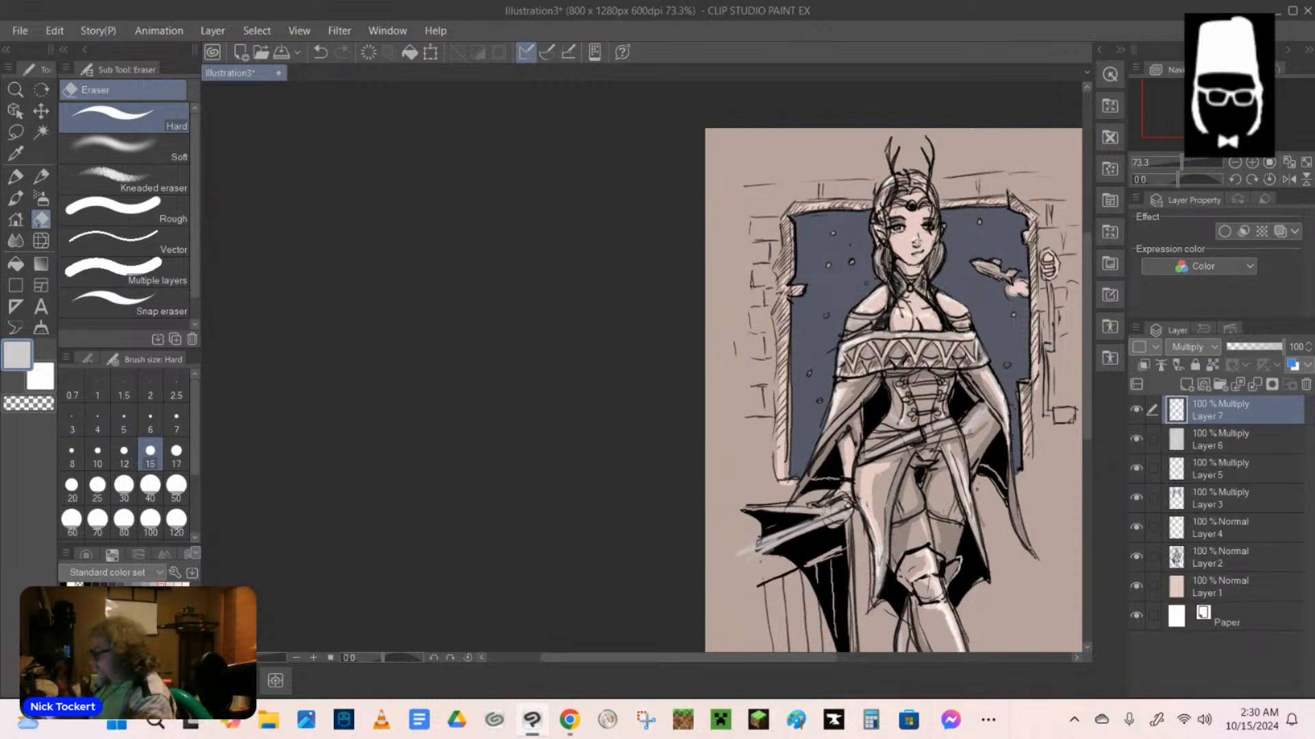
key(g)
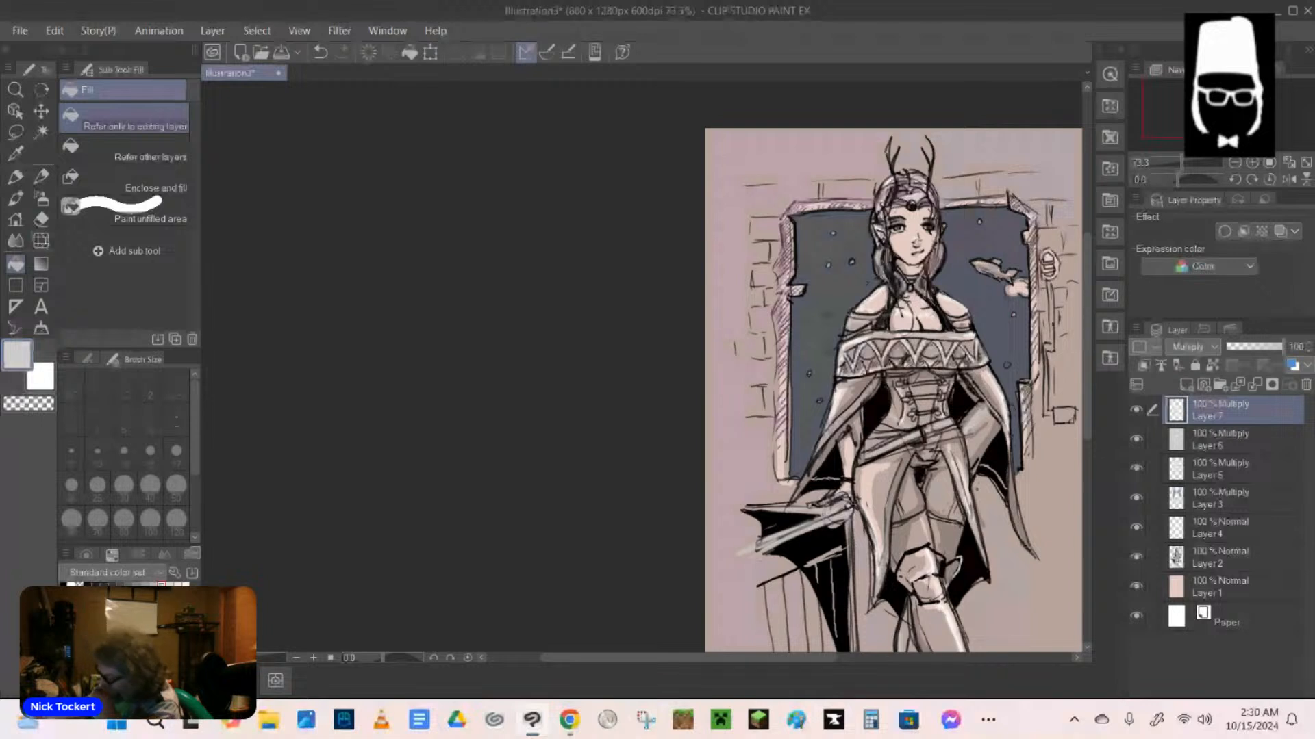
click(925, 321)
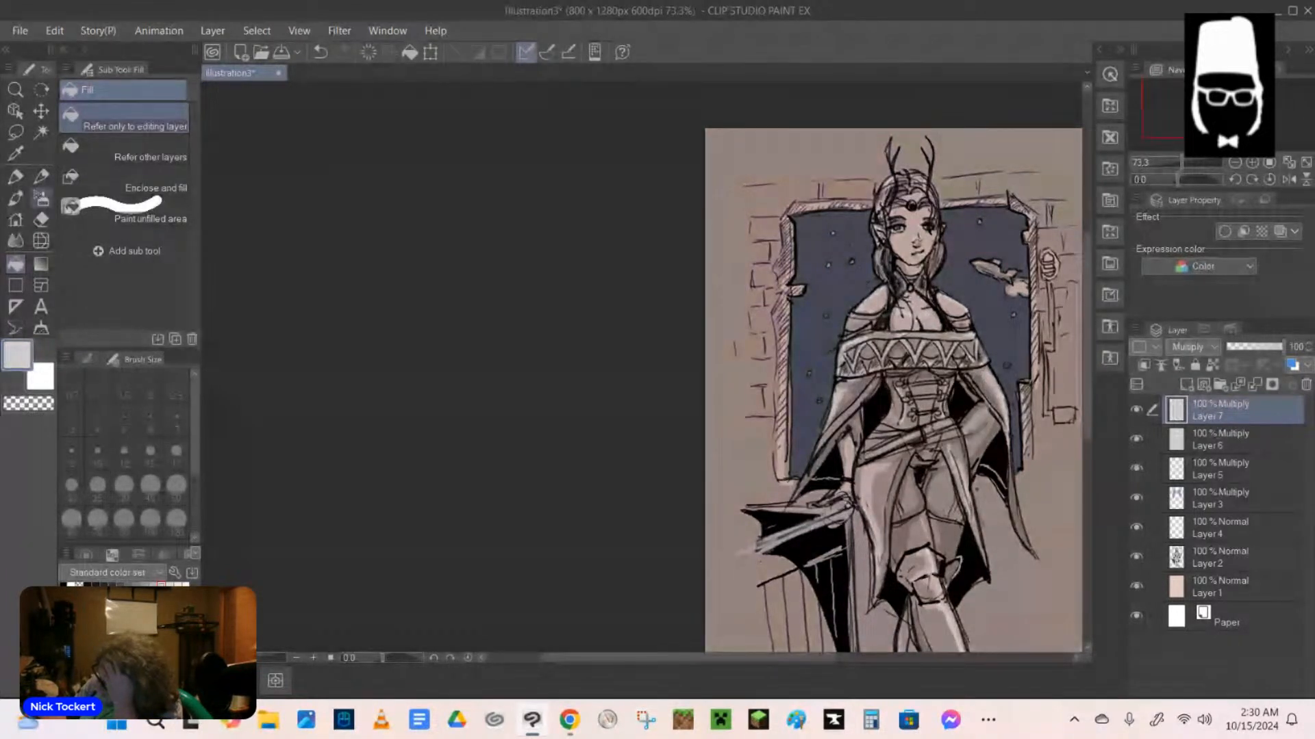
Erase the new grey tone around the elf's upper body and the window with the soft eraser at size 100.
click(42, 199)
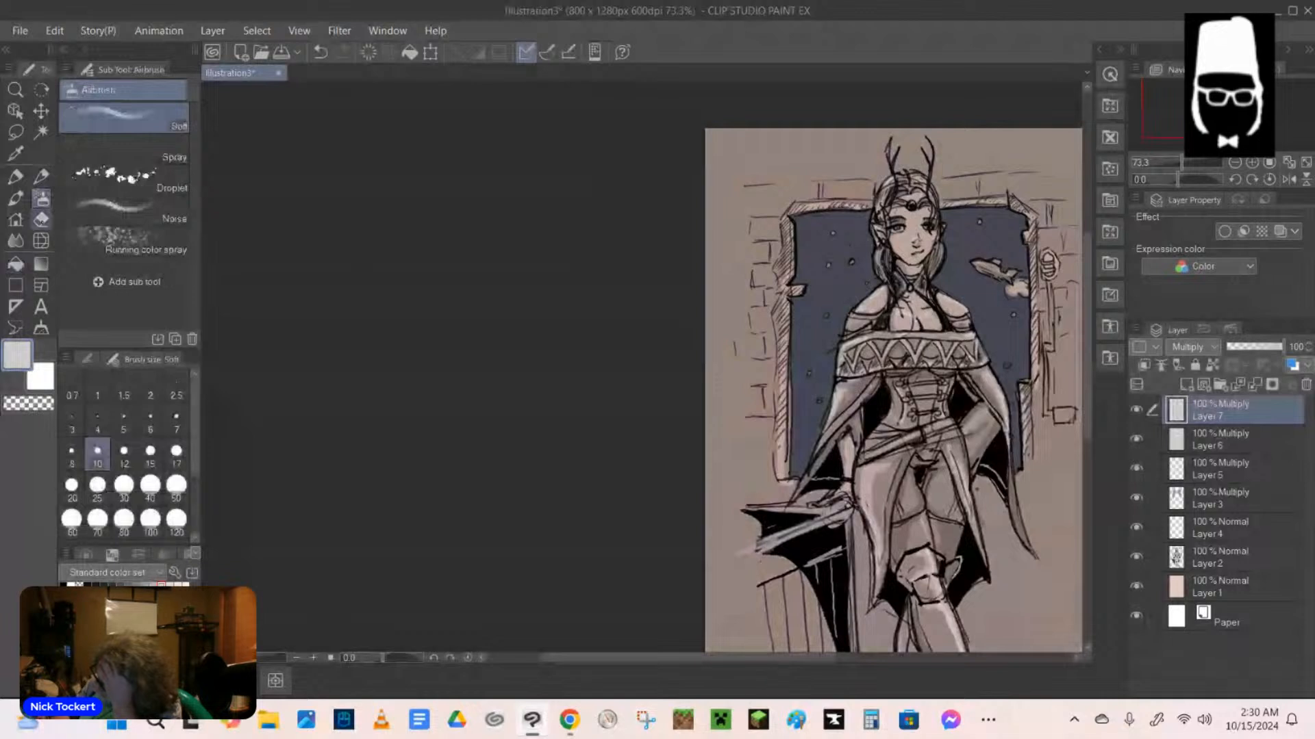
click(41, 219)
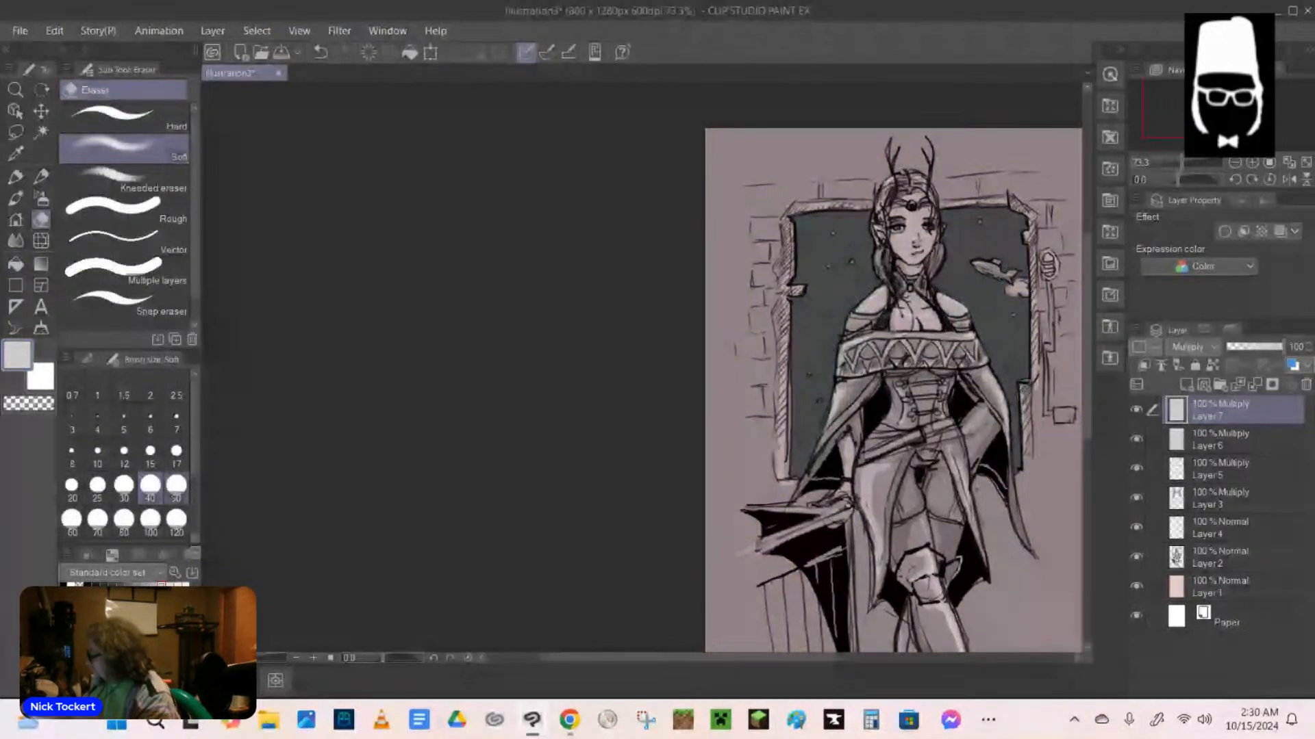
click(150, 522)
mouse_move(925, 244)
mouse_down()
mouse_move(863, 178)
mouse_move(804, 199)
mouse_move(767, 233)
mouse_move(783, 473)
mouse_move(814, 473)
mouse_move(923, 272)
mouse_move(934, 196)
mouse_move(860, 287)
mouse_move(986, 356)
mouse_move(1057, 239)
mouse_move(996, 137)
mouse_move(1048, 253)
mouse_move(1027, 507)
mouse_move(986, 493)
mouse_move(952, 629)
mouse_move(932, 479)
mouse_move(903, 493)
mouse_move(876, 452)
mouse_move(918, 404)
mouse_move(927, 349)
mouse_move(882, 555)
mouse_move(932, 489)
mouse_move(856, 441)
mouse_move(854, 482)
mouse_move(854, 414)
mouse_up()
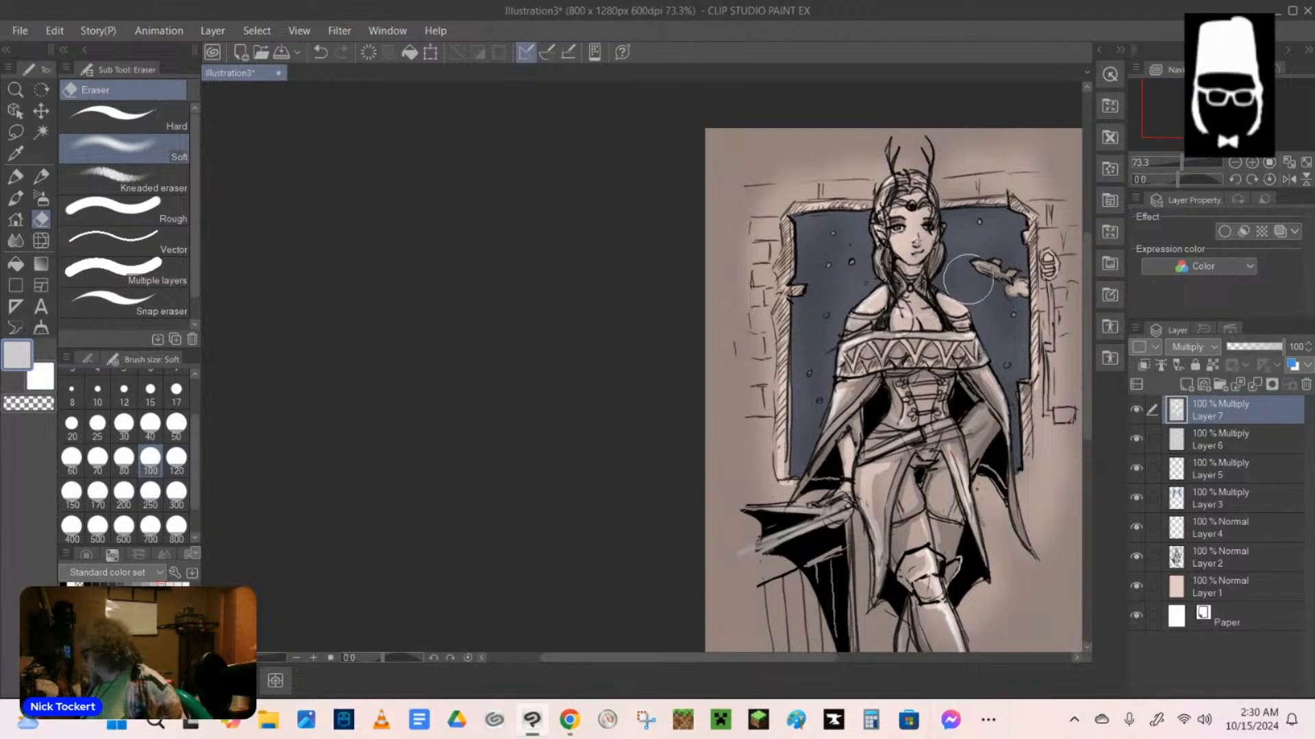
mouse_move(772, 464)
mouse_down()
mouse_move(759, 363)
mouse_move(751, 460)
mouse_up()
mouse_move(880, 516)
mouse_down()
mouse_move(864, 520)
mouse_move(873, 625)
mouse_up()
Softly erase the grey tone over the elf's legs and boots down to the canvas's lower edge.
click(980, 658)
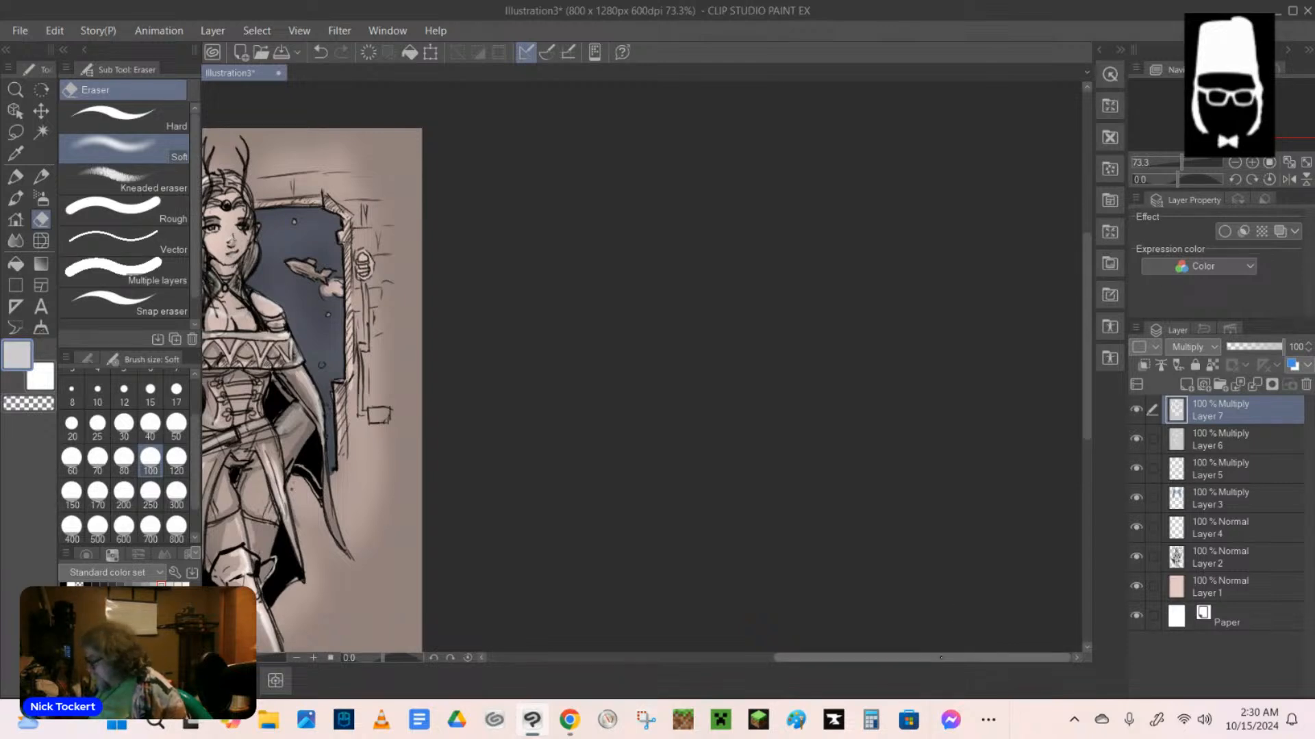
drag(940, 658, 807, 658)
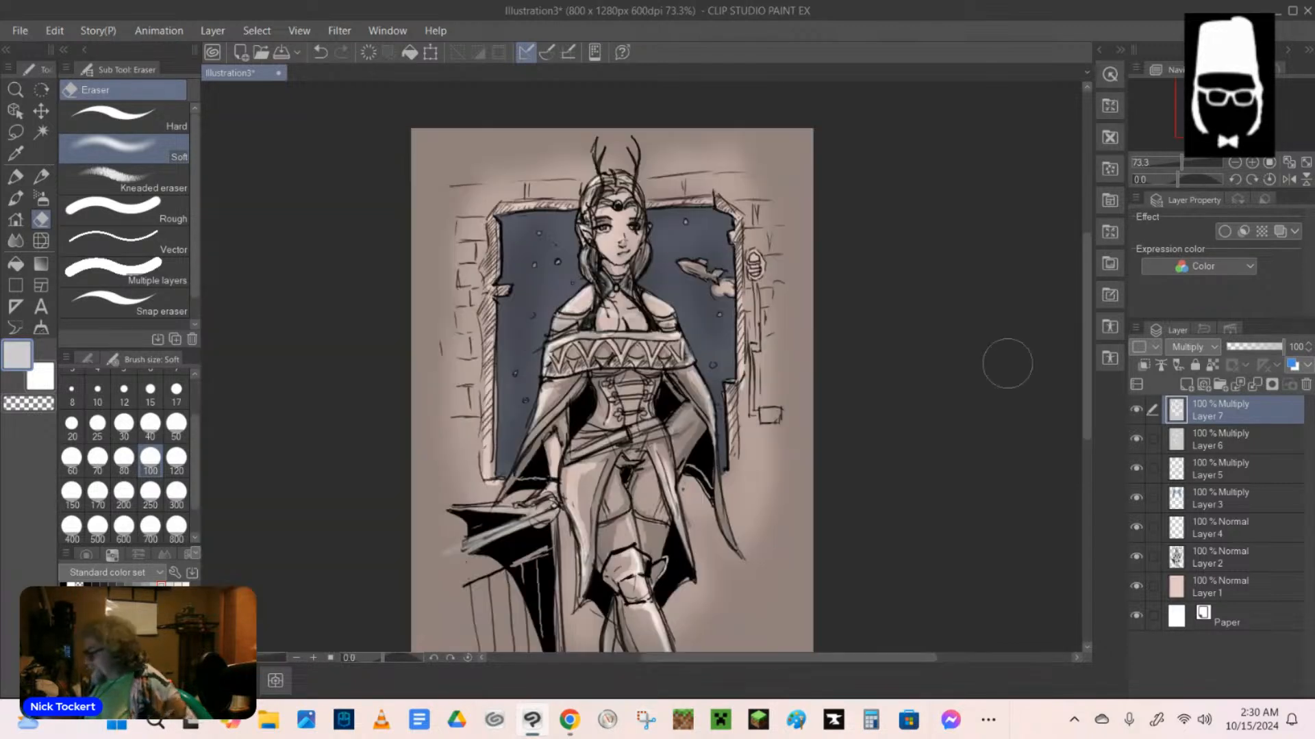
scroll(592, 482, down, 3)
mouse_move(592, 483)
mouse_down()
mouse_move(583, 497)
mouse_move(620, 553)
mouse_move(614, 583)
mouse_move(642, 620)
mouse_up()
drag(647, 469, 683, 621)
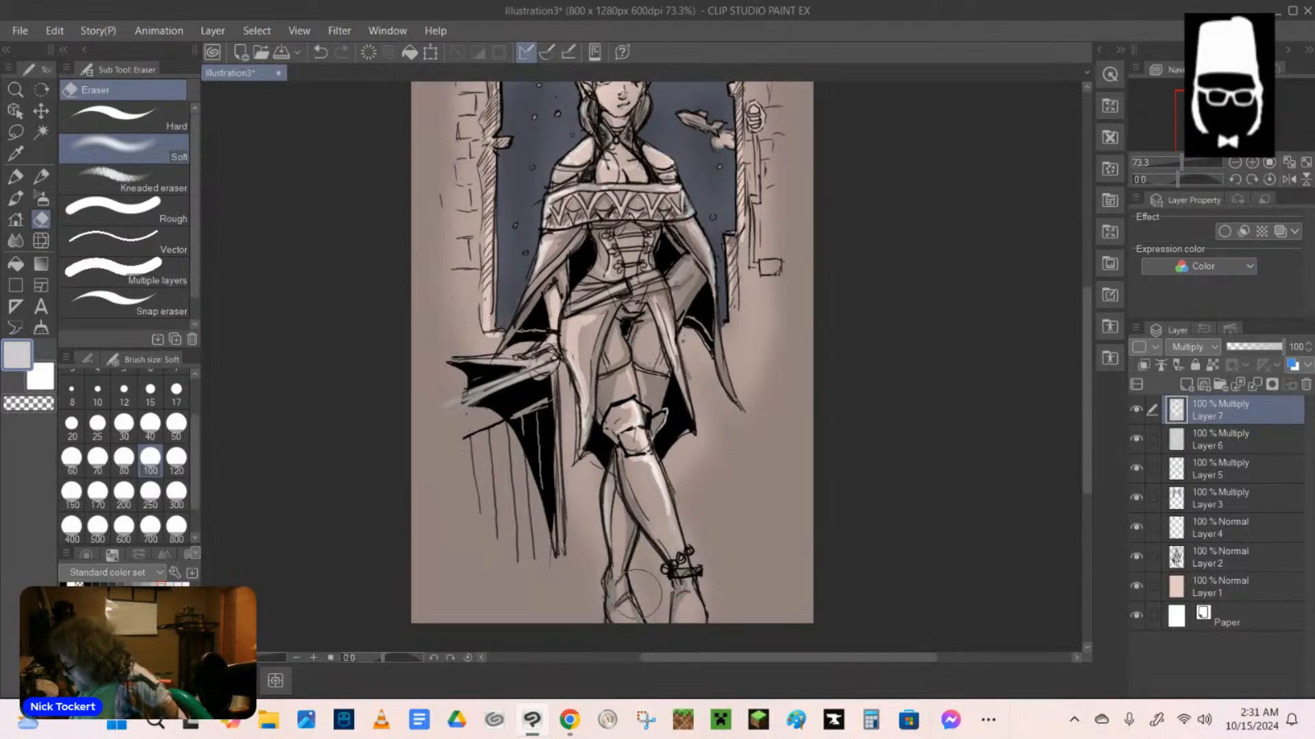
drag(586, 500, 586, 583)
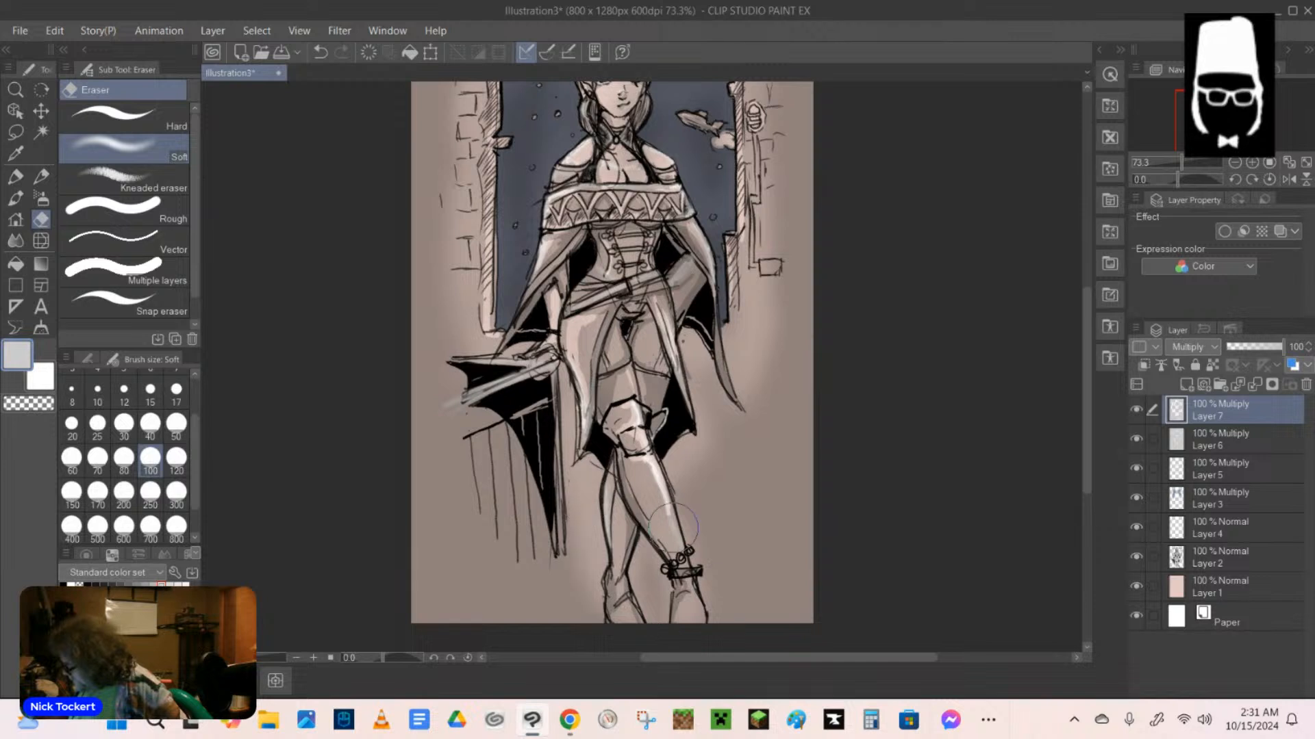
drag(679, 470, 710, 593)
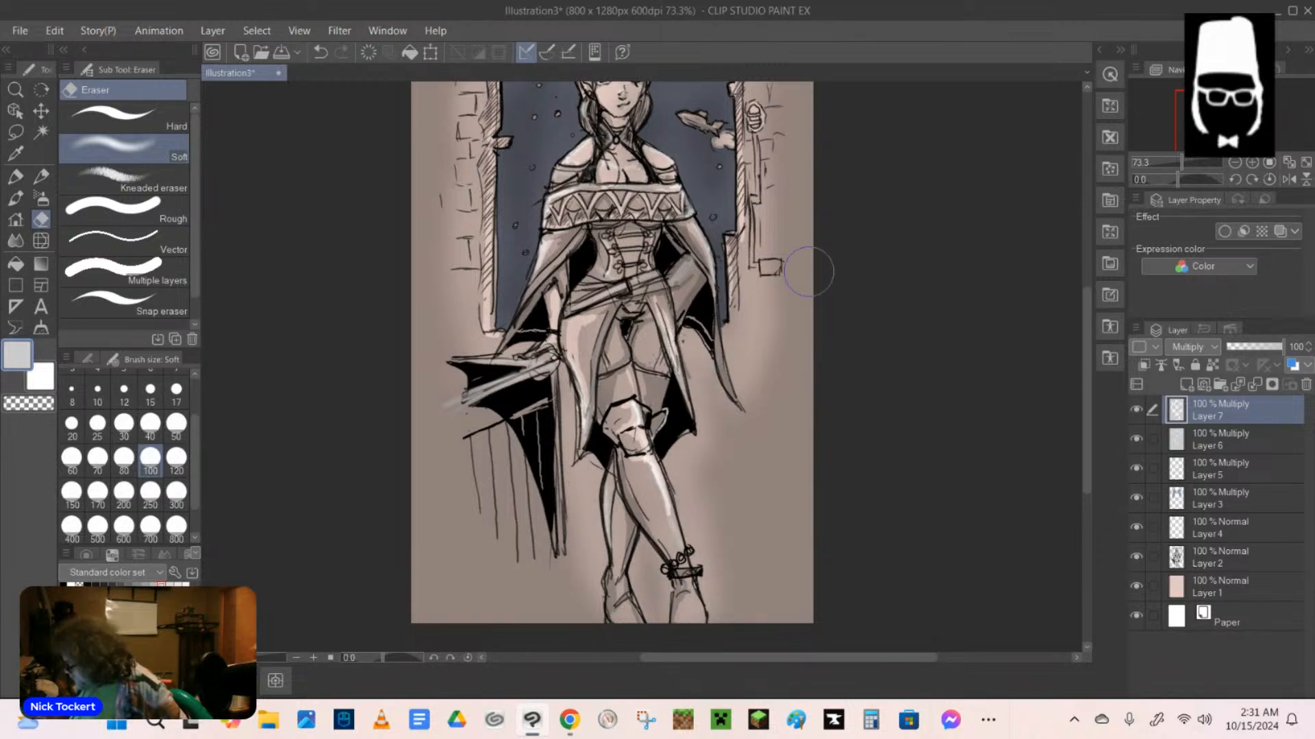
Set the soft eraser's size to 12.
click(124, 390)
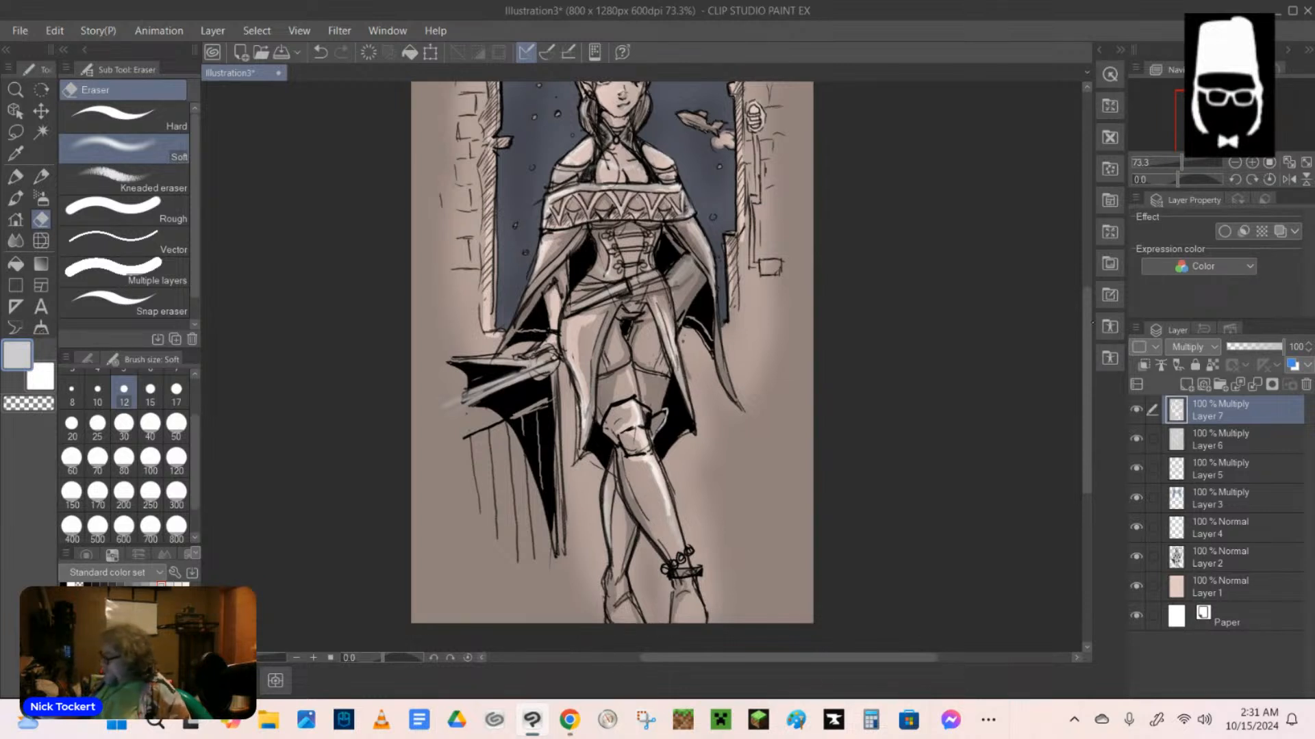
scroll(952, 381, up, 2)
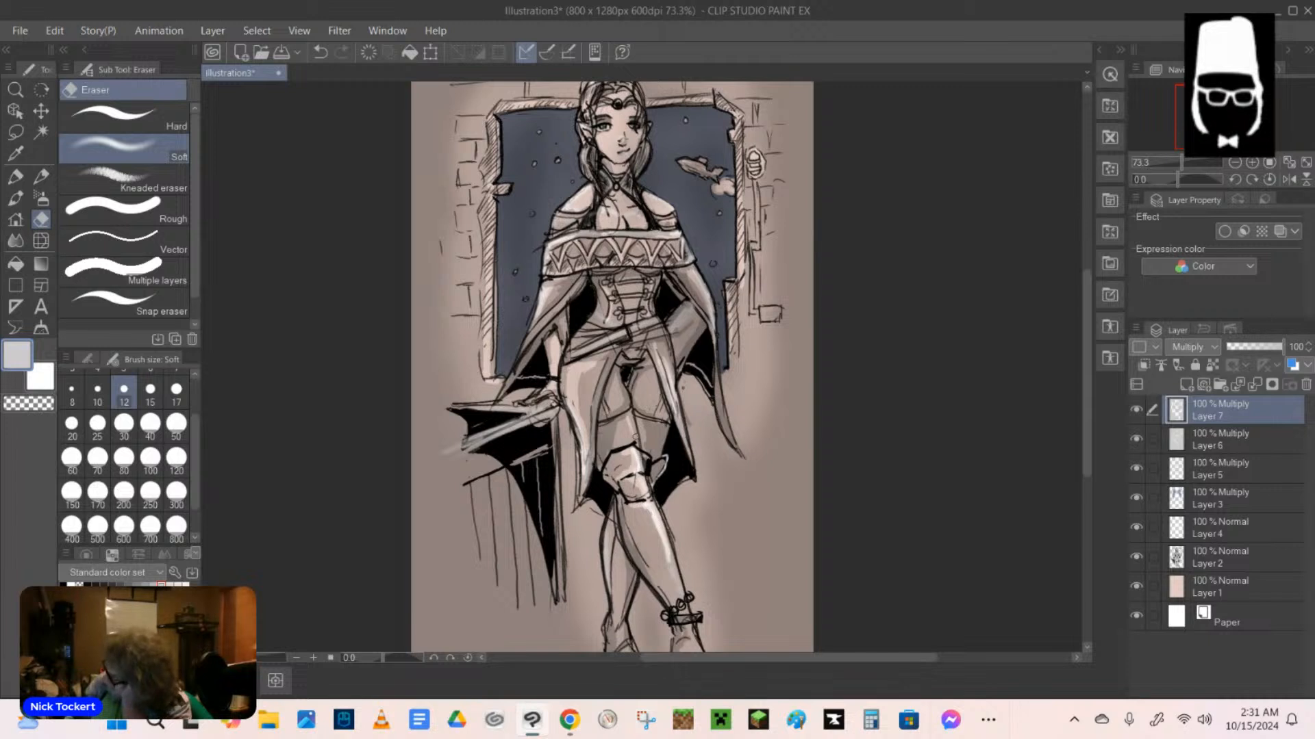
scroll(635, 436, down, 3)
scroll(635, 435, up, 1)
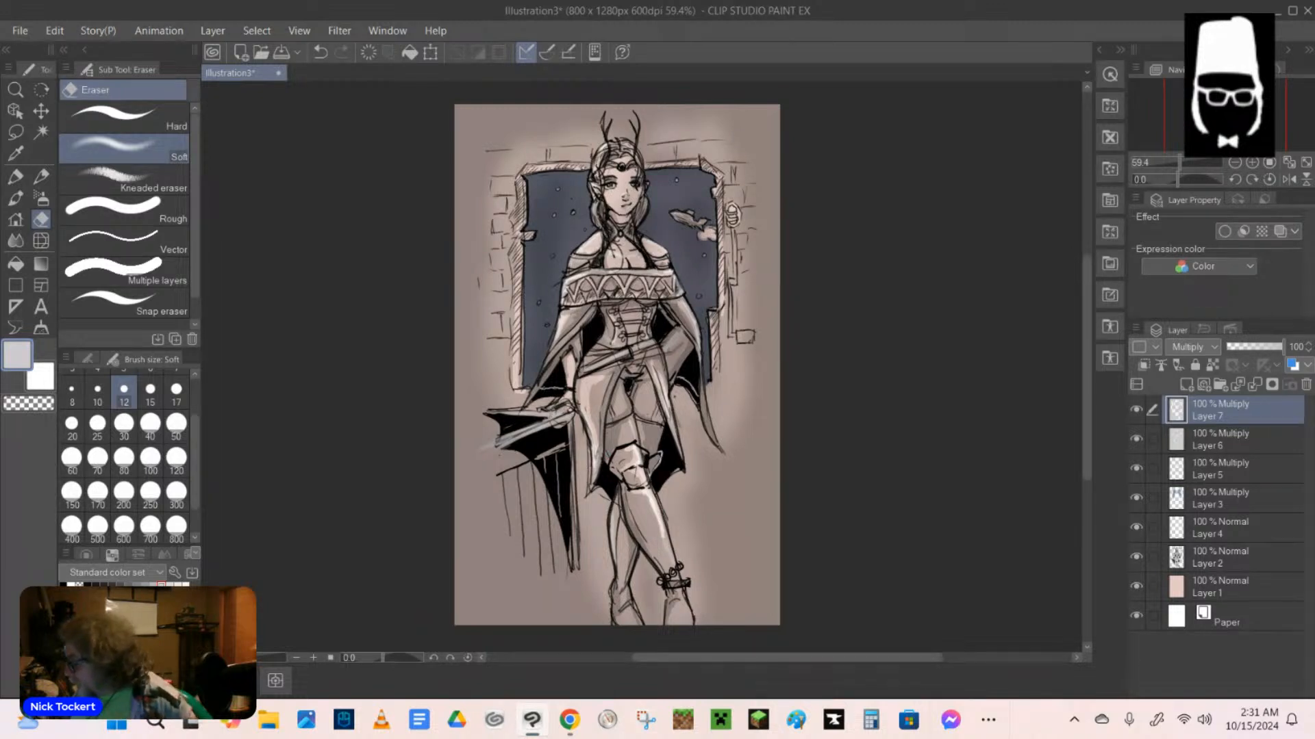
Sign the artwork on Layer 2 with the artist's name and the year in black Mechanical pencil, beside the elf's front knee.
key(p)
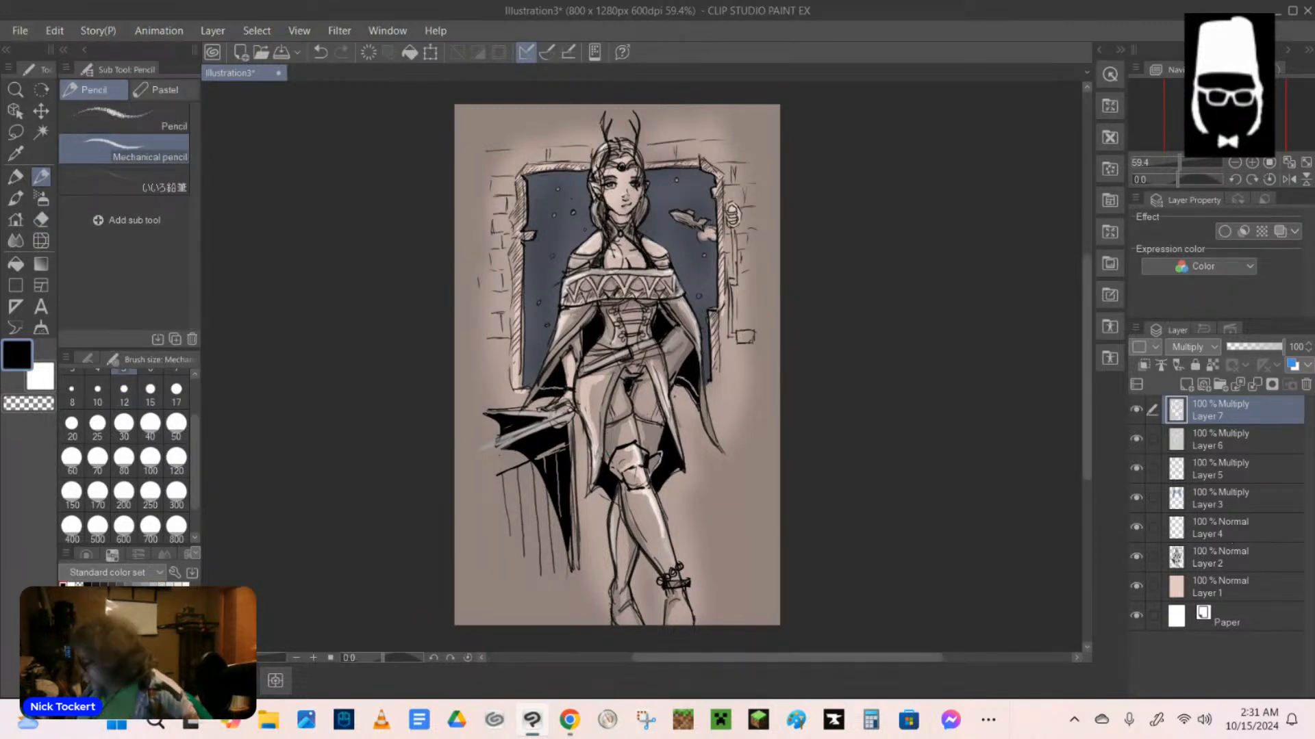
click(1218, 560)
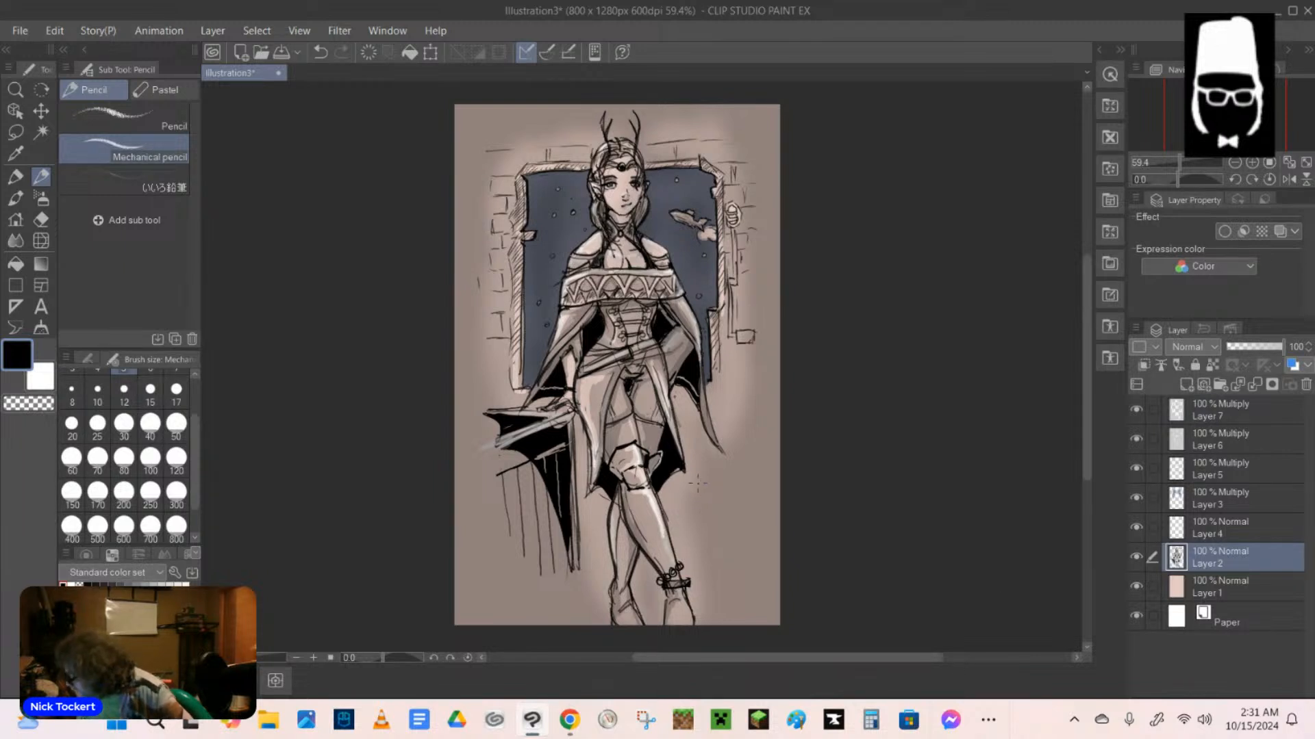
mouse_move(696, 483)
mouse_down()
mouse_move(715, 496)
mouse_move(722, 478)
mouse_move(690, 499)
mouse_move(751, 489)
mouse_move(708, 502)
mouse_move(716, 494)
mouse_move(705, 521)
mouse_move(729, 500)
mouse_move(731, 517)
mouse_move(738, 494)
mouse_move(724, 519)
mouse_up()
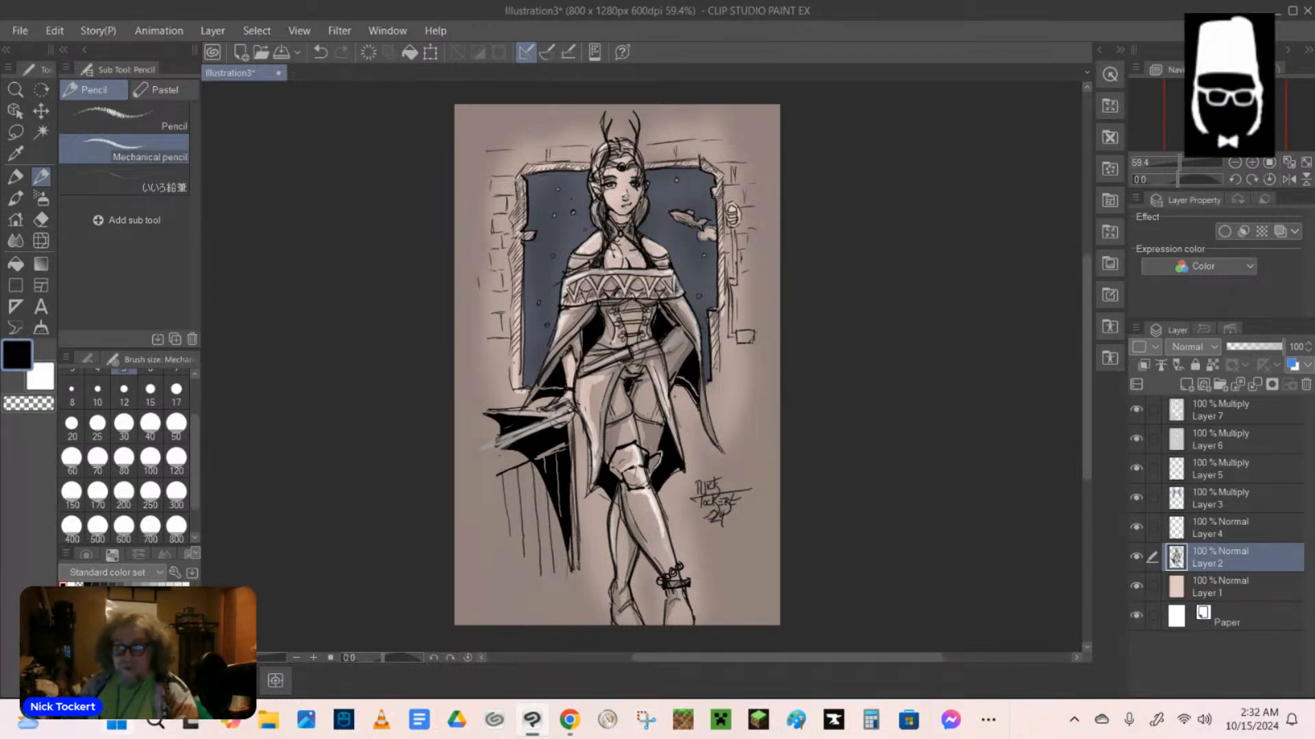
Save the illustration in Downloads as "Space elf princess" in CLIP STUDIO FORMAT.
click(21, 32)
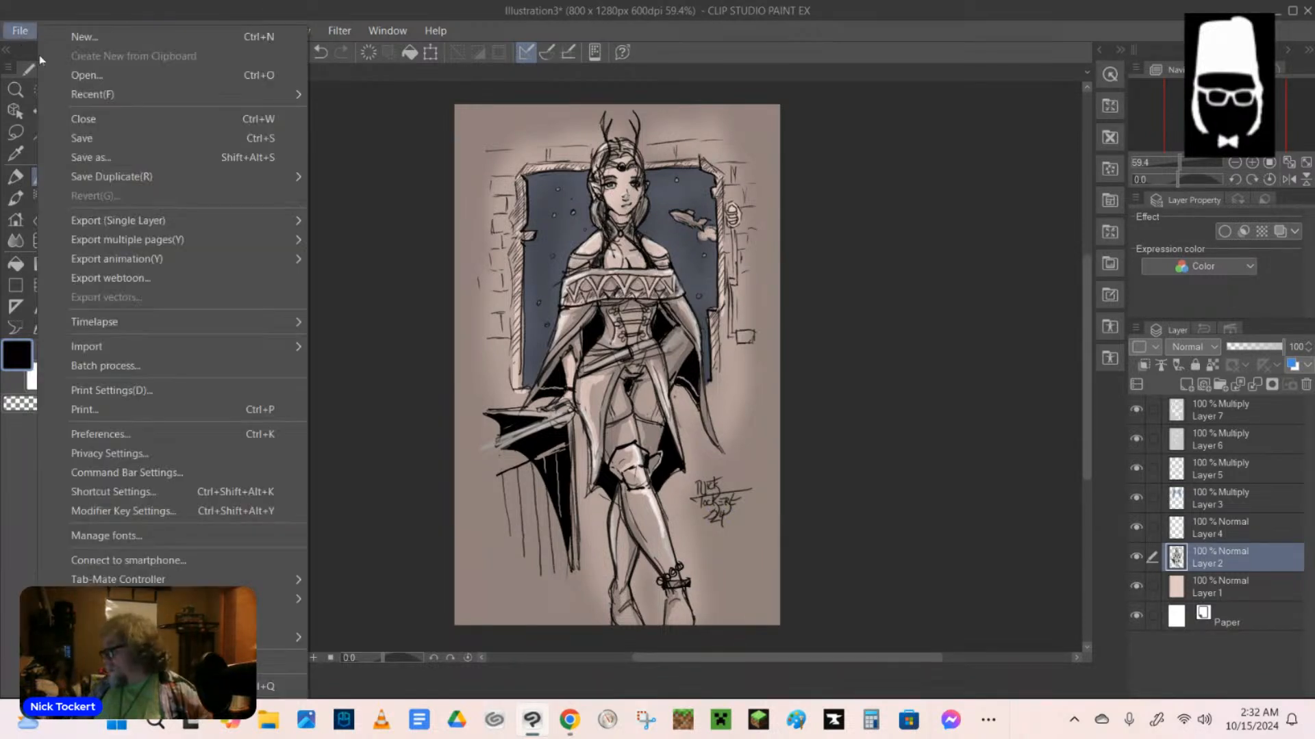
click(118, 159)
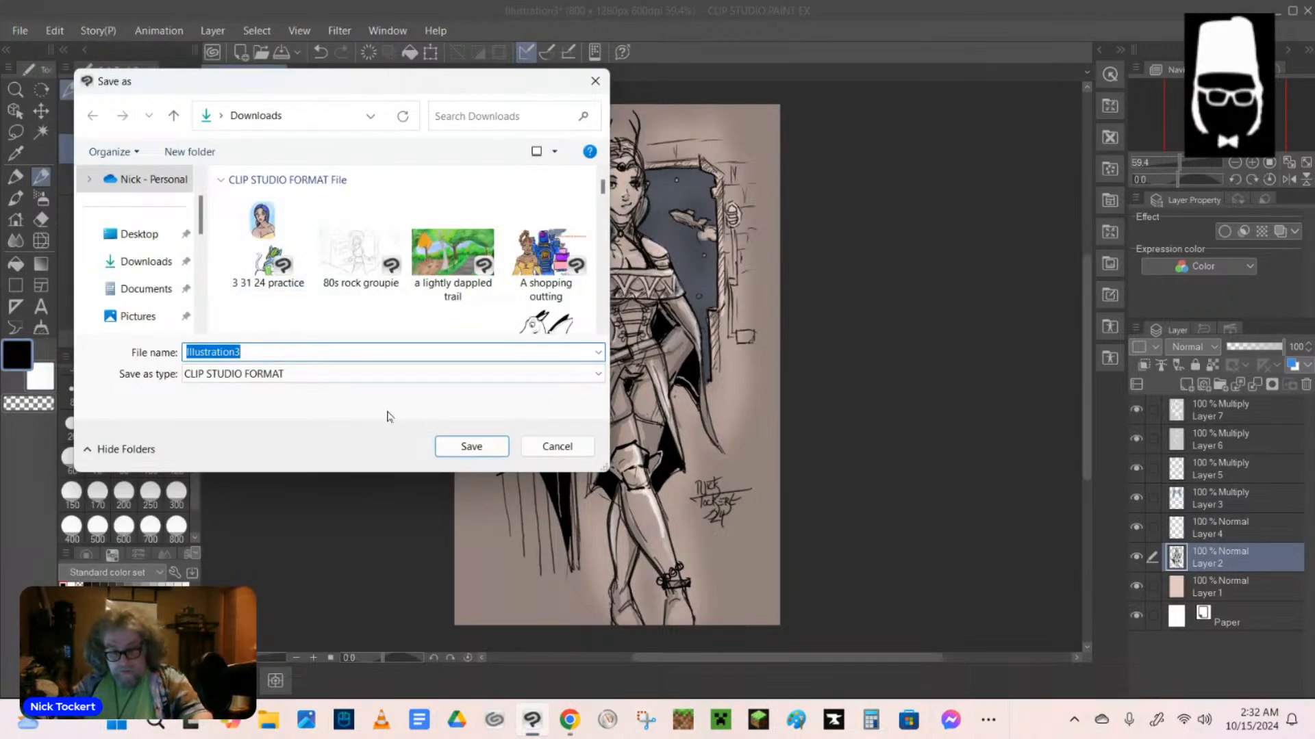
text(Space)
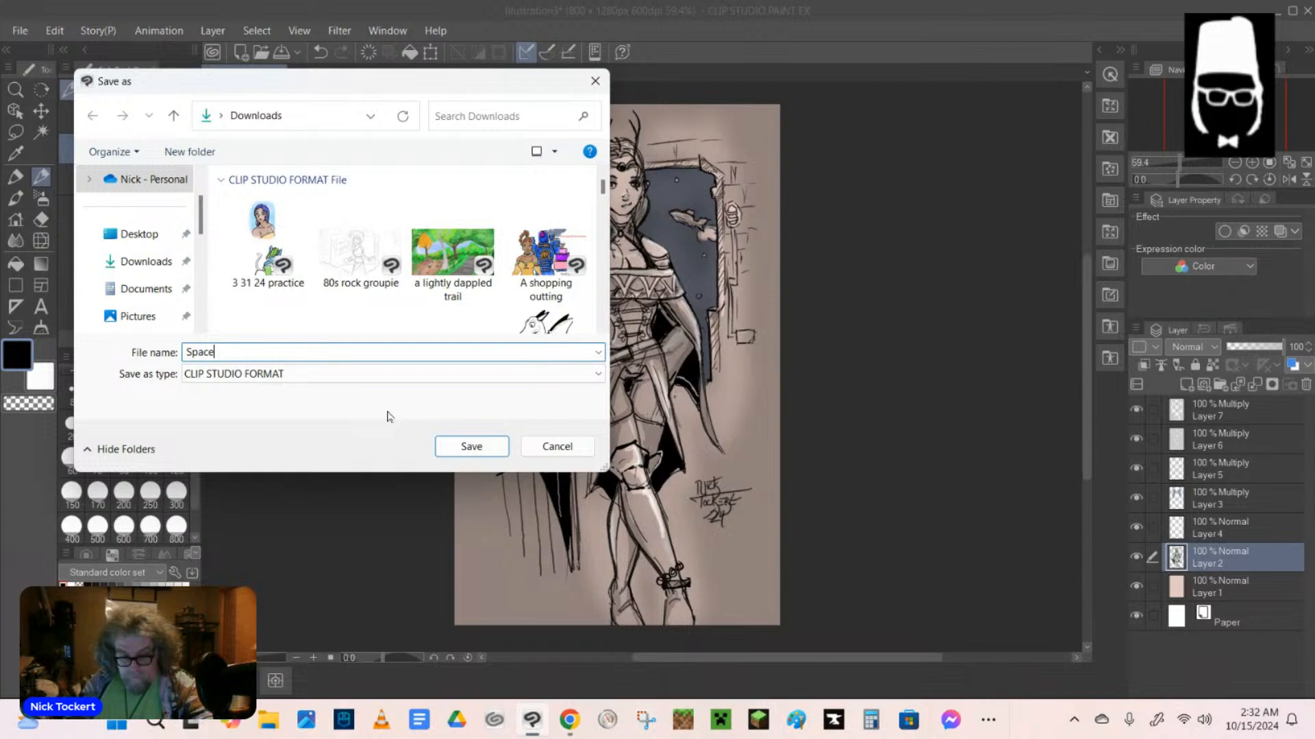
text( elf princess)
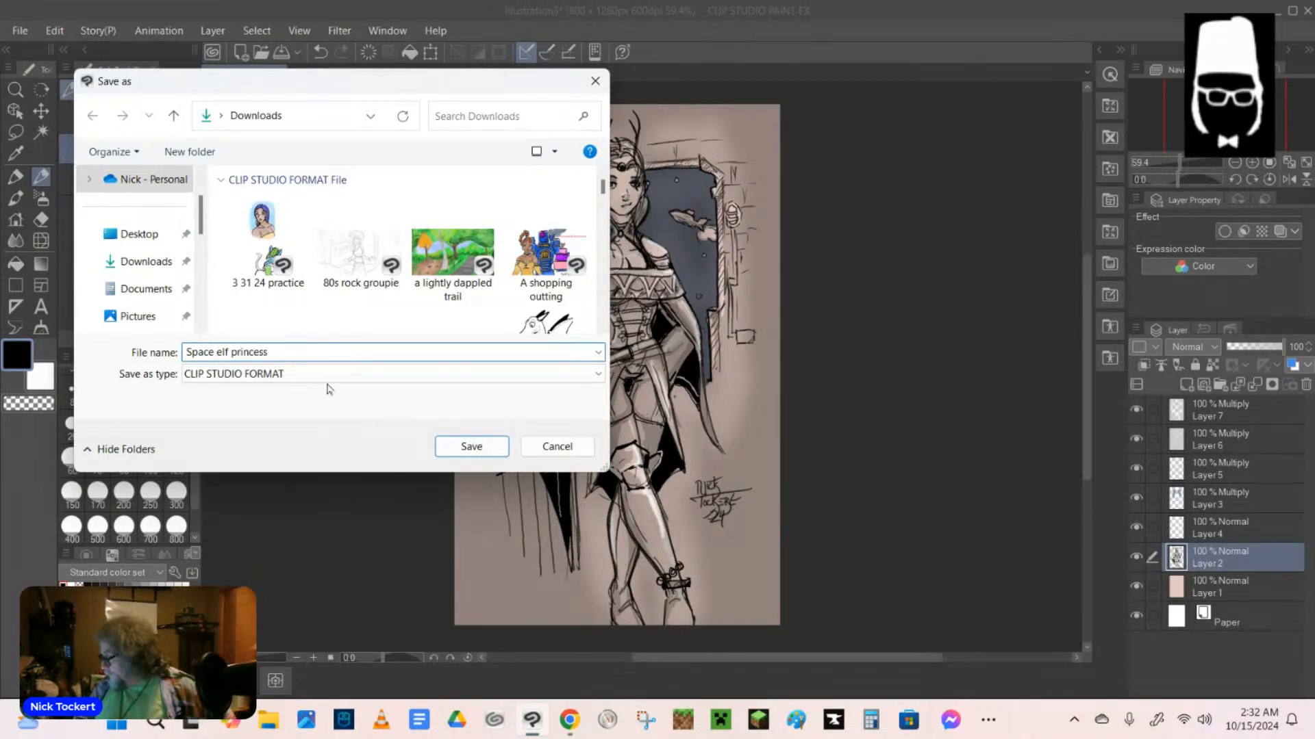
click(489, 455)
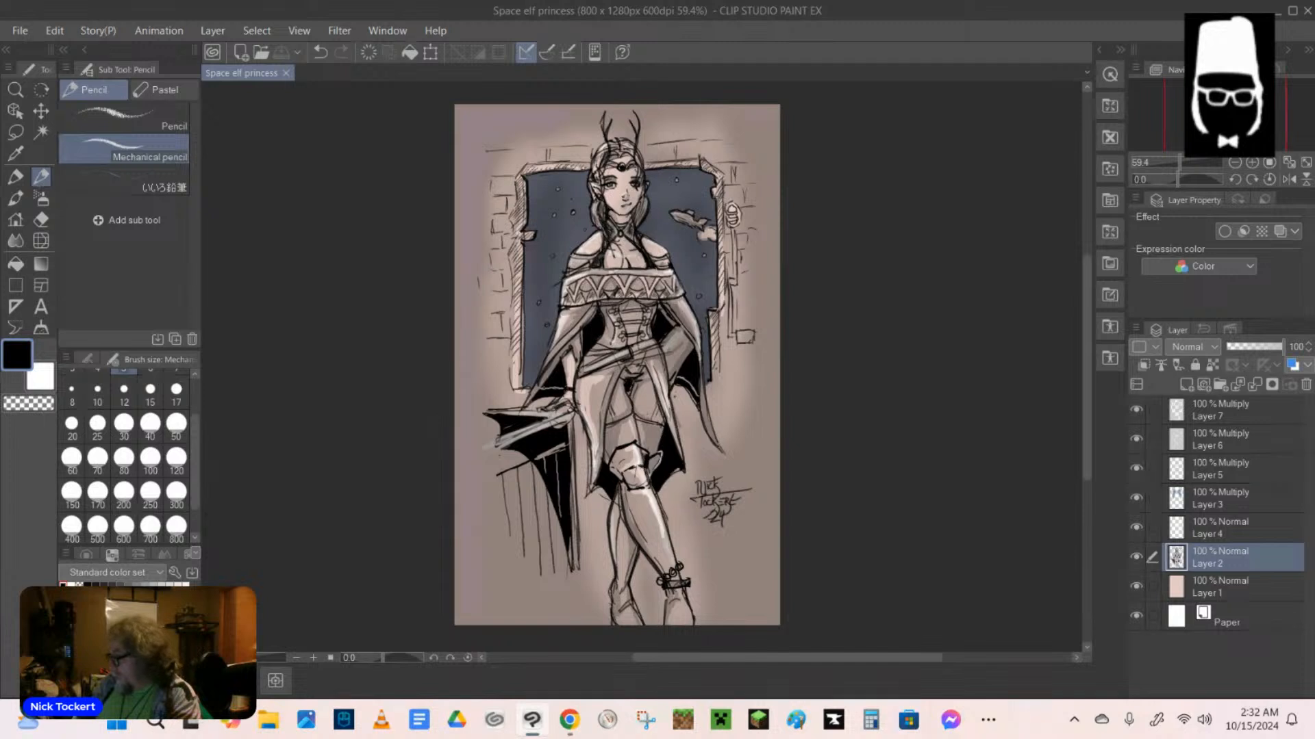
Export the illustration as a single-layer PNG and accept the export preview.
click(20, 30)
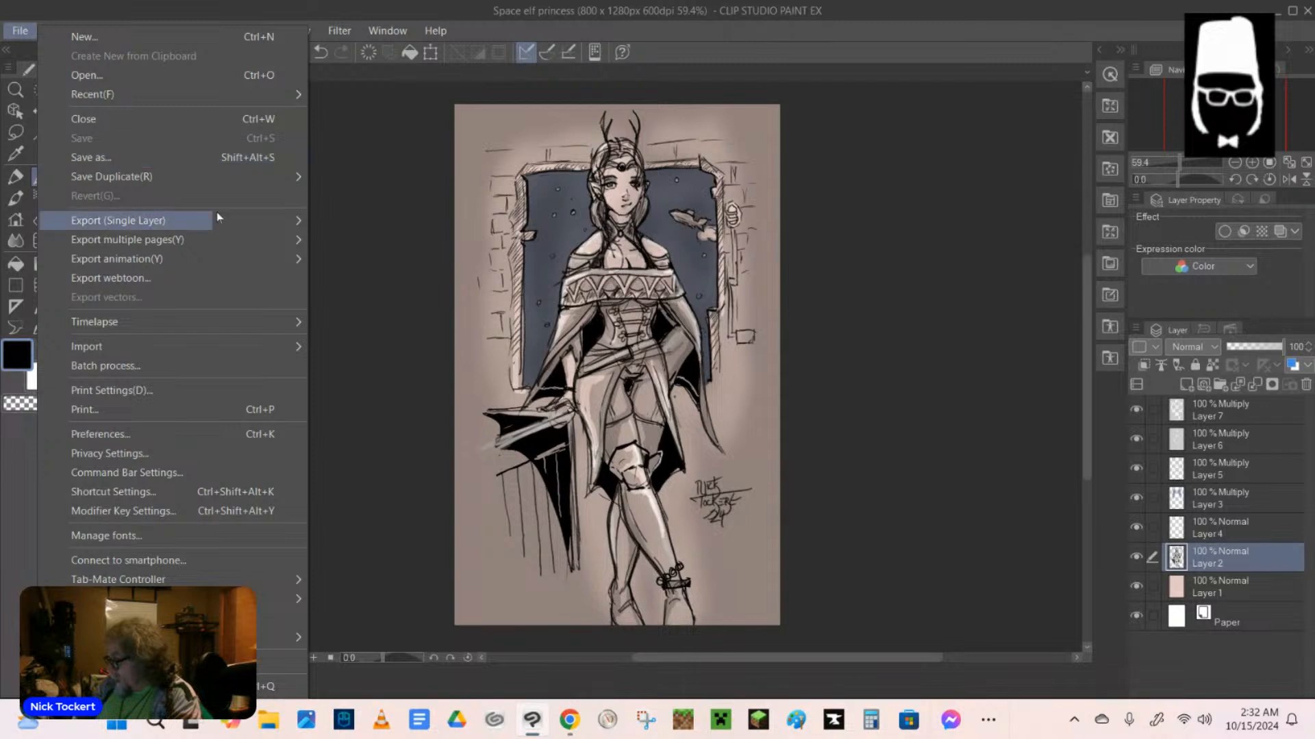
mouse_move(249, 218)
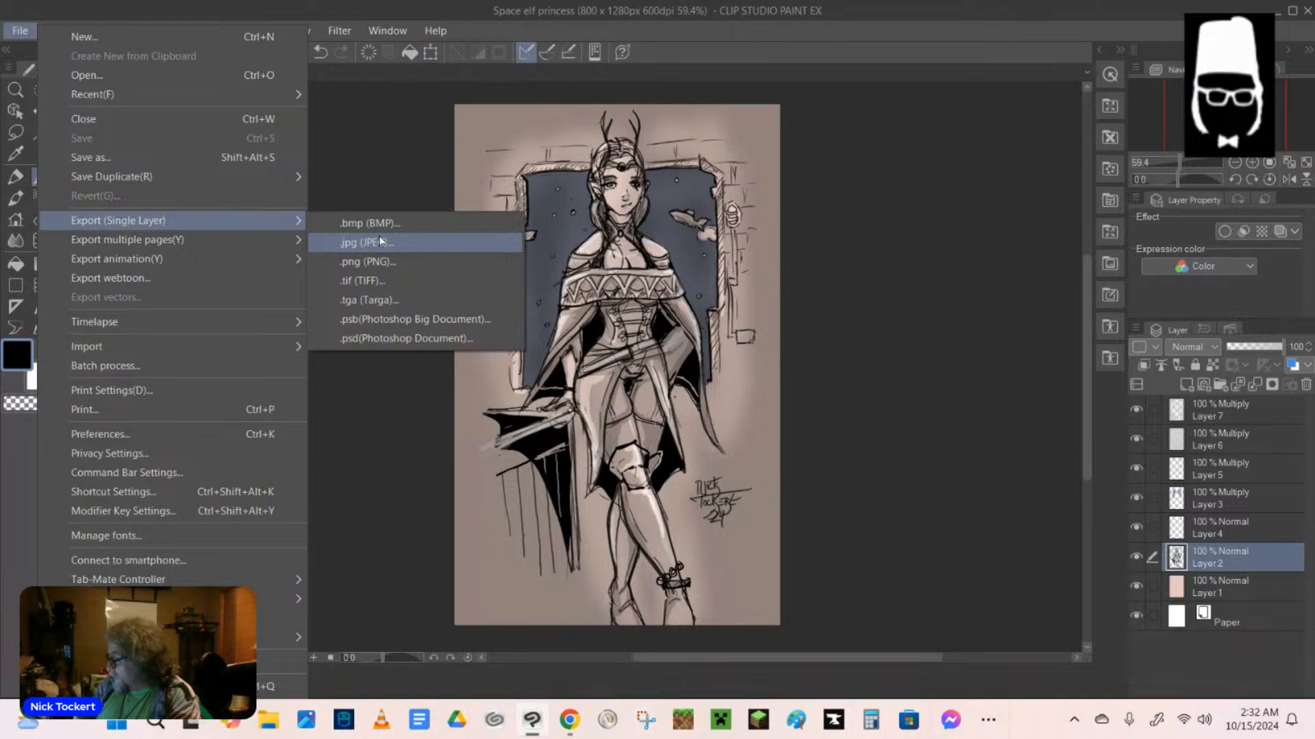
click(381, 261)
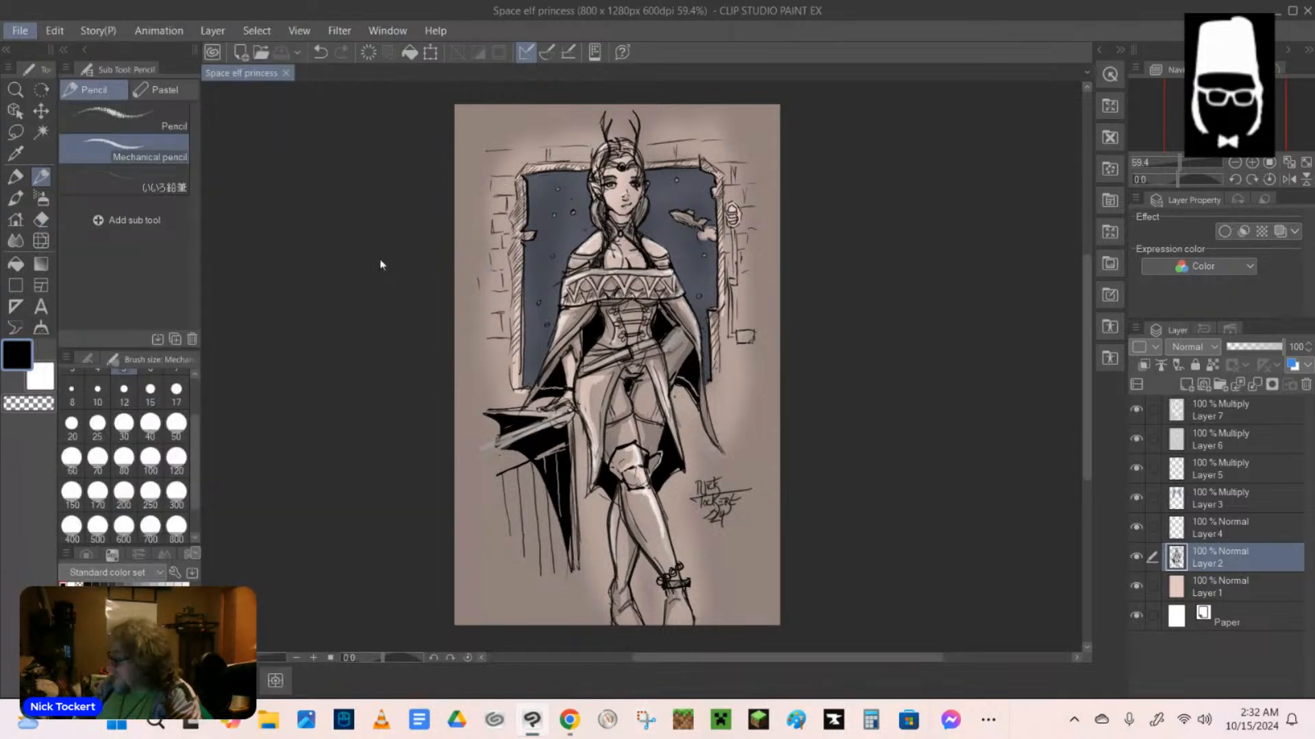
click(801, 168)
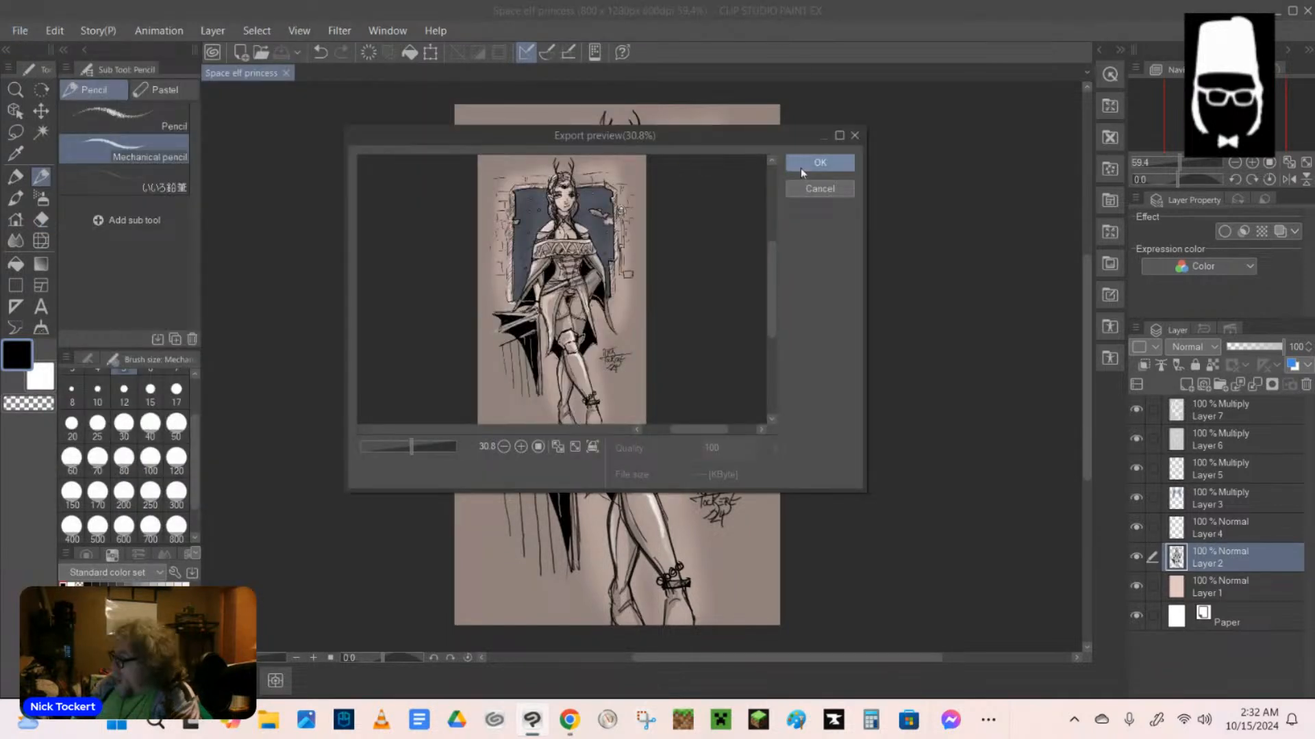
click(800, 167)
Export the timelapse with length All, size 1280 px and the Original aspect ratio.
click(20, 30)
mouse_move(261, 321)
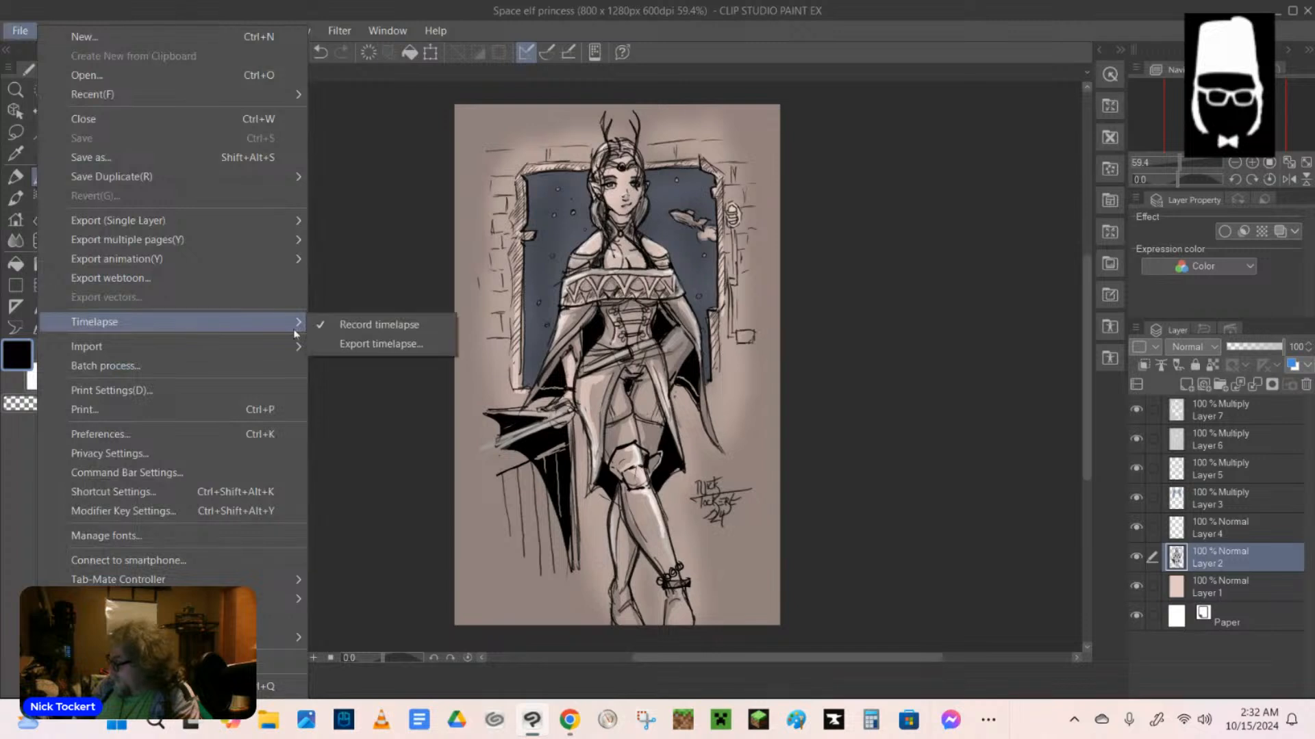
click(364, 344)
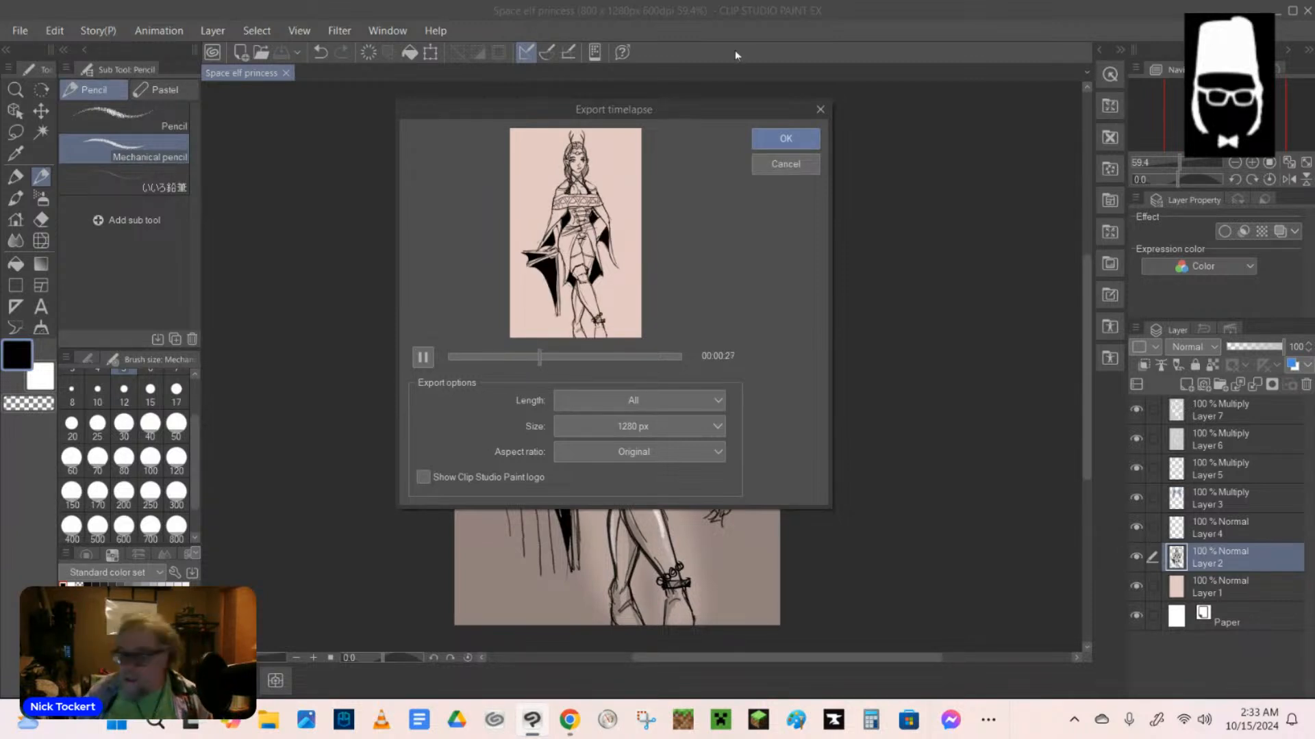
click(803, 141)
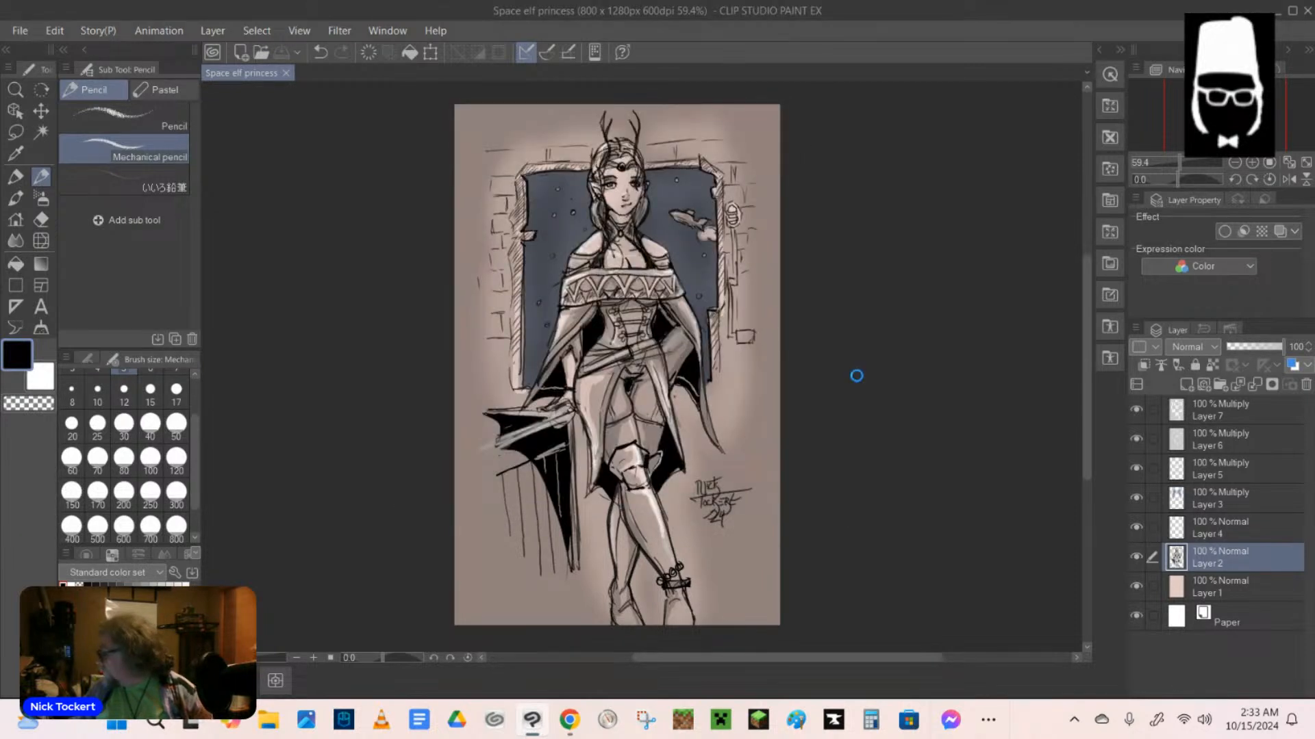